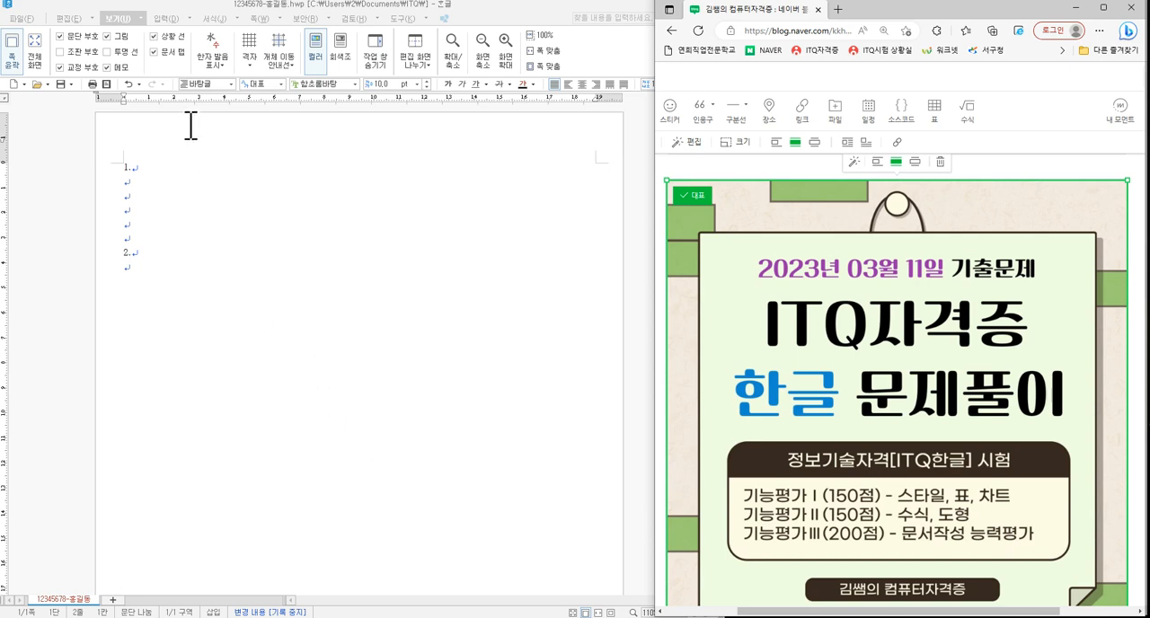
- Examine the view settings for paragraph marks, pictures and page outline display
{"action": "left_click", "coordinate": [124, 19]}
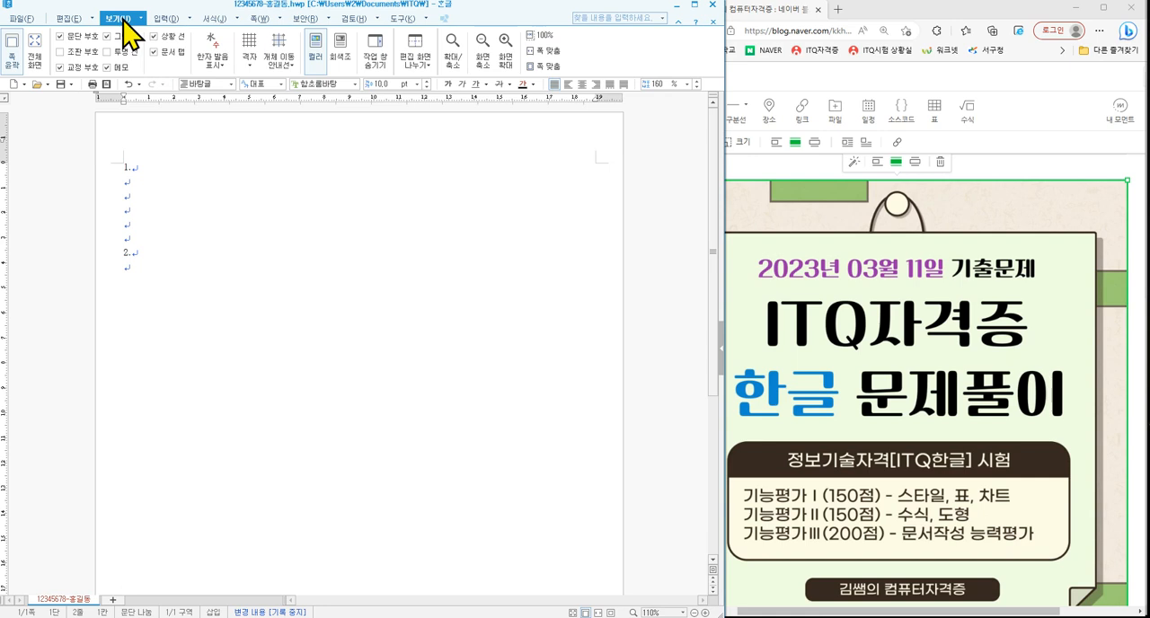
{"action": "key", "text": "ctrl+2"}
{"action": "mouse_move", "coordinate": [139, 33]}
{"action": "left_mouse_down"}
{"action": "mouse_move", "coordinate": [128, 9]}
{"action": "mouse_move", "coordinate": [141, 25]}
{"action": "left_mouse_up"}
{"action": "left_click_drag", "start_coordinate": [65, 41], "coordinate": [88, 39]}
{"action": "mouse_move", "coordinate": [133, 41]}
{"action": "left_mouse_down"}
{"action": "mouse_move", "coordinate": [106, 45]}
{"action": "mouse_move", "coordinate": [71, 78]}
{"action": "left_mouse_up"}
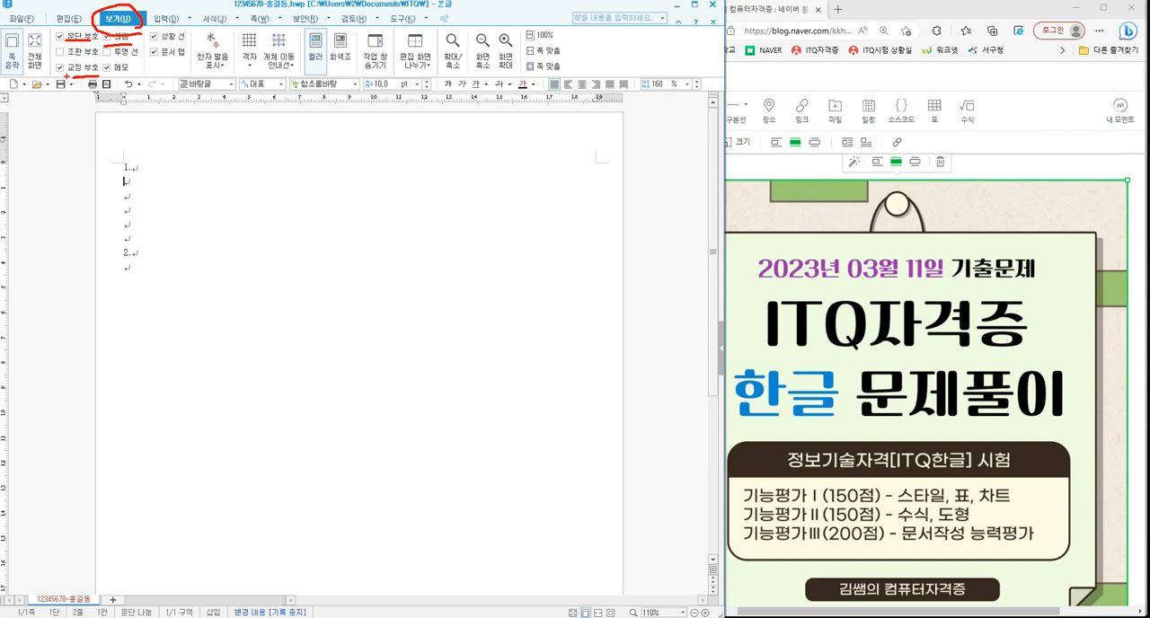
{"action": "left_click_drag", "start_coordinate": [6, 57], "coordinate": [28, 51]}
{"action": "mouse_move", "coordinate": [154, 115]}
{"action": "left_mouse_down"}
{"action": "mouse_move", "coordinate": [147, 149]}
{"action": "mouse_move", "coordinate": [164, 142]}
{"action": "mouse_move", "coordinate": [152, 115]}
{"action": "mouse_move", "coordinate": [153, 139]}
{"action": "left_mouse_up"}
{"action": "left_click_drag", "start_coordinate": [101, 189], "coordinate": [108, 202]}
{"action": "left_click_drag", "start_coordinate": [104, 182], "coordinate": [97, 198]}
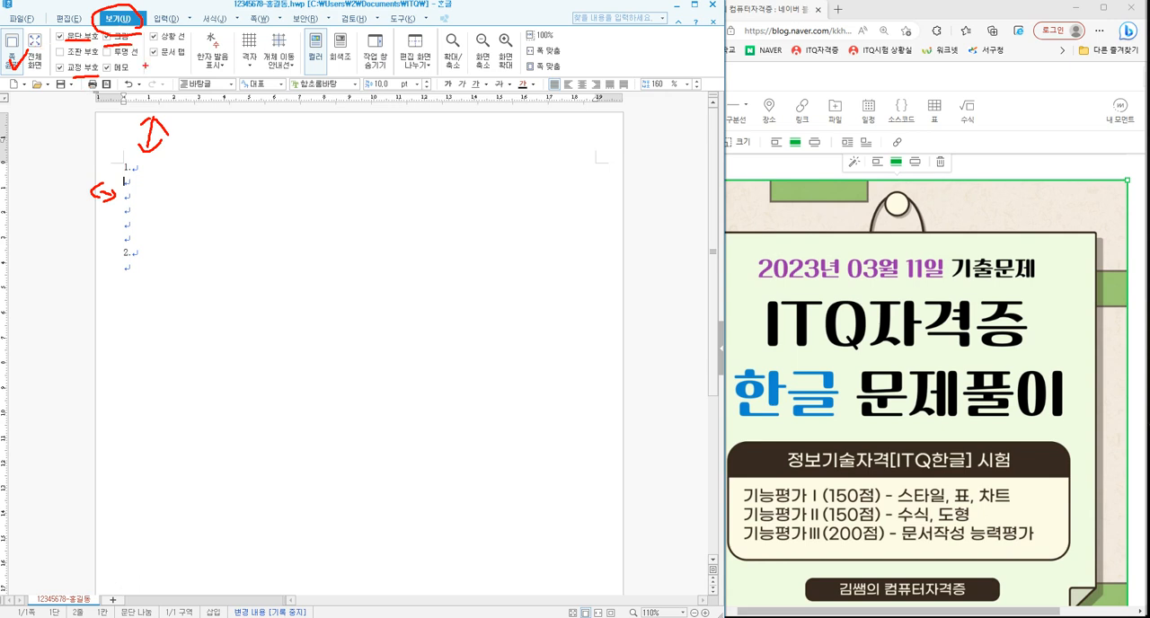
{"action": "key", "text": "Escape"}
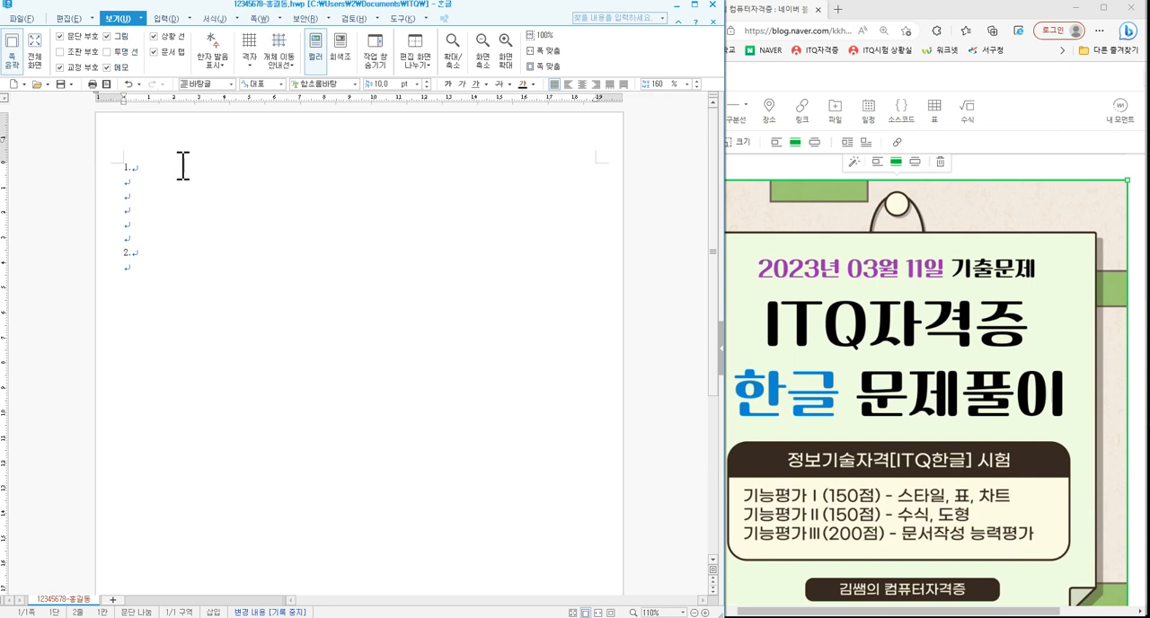
- Examine the paper type, orientation and margins in the page setup, leaving the settings unmodified
{"action": "key", "text": "F7"}
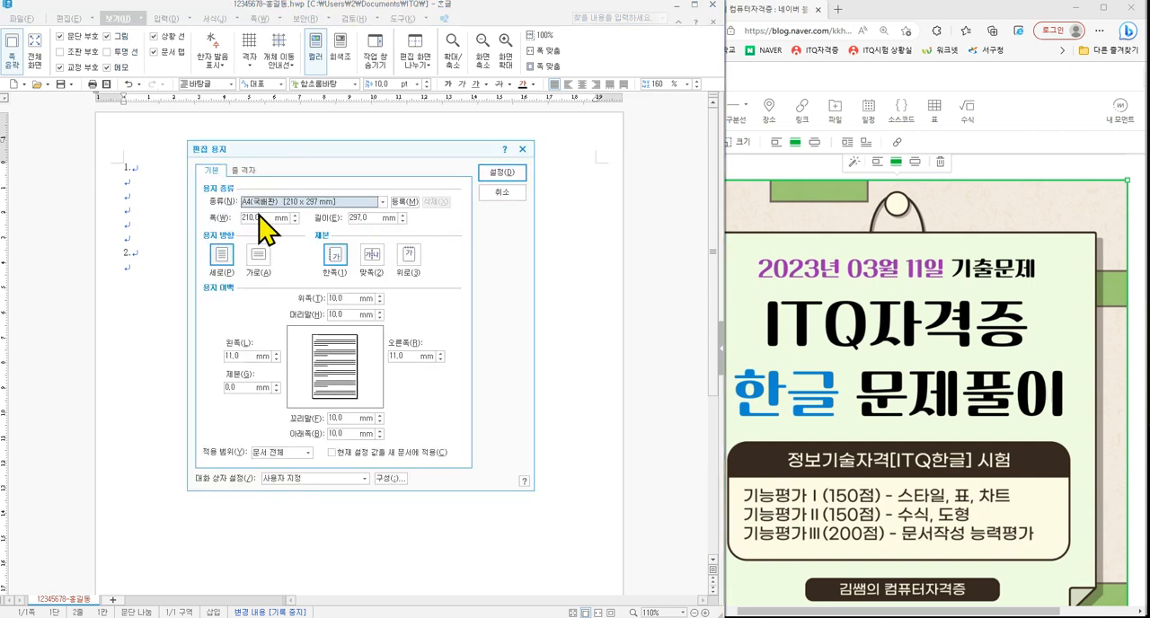
{"action": "key", "text": "ctrl+2"}
{"action": "mouse_move", "coordinate": [203, 293]}
{"action": "left_mouse_down"}
{"action": "mouse_move", "coordinate": [349, 313]}
{"action": "mouse_move", "coordinate": [462, 394]}
{"action": "mouse_move", "coordinate": [465, 442]}
{"action": "left_mouse_up"}
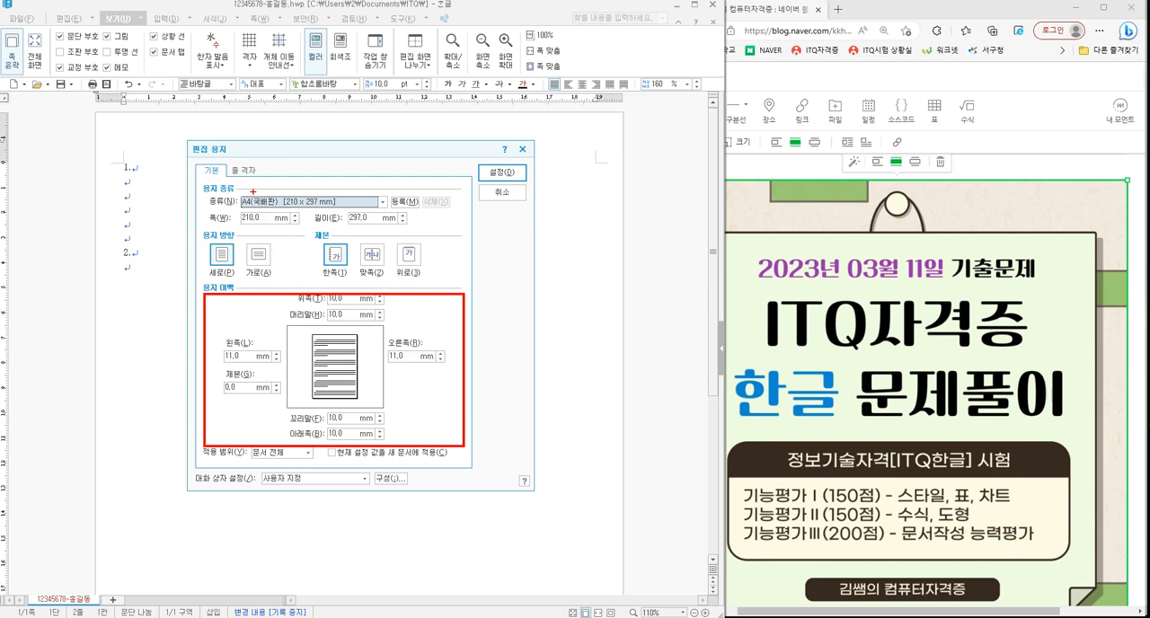
{"action": "mouse_move", "coordinate": [232, 203]}
{"action": "left_mouse_down"}
{"action": "mouse_move", "coordinate": [259, 194]}
{"action": "mouse_move", "coordinate": [222, 209]}
{"action": "mouse_move", "coordinate": [230, 190]}
{"action": "left_mouse_up"}
{"action": "mouse_move", "coordinate": [237, 274]}
{"action": "left_mouse_down"}
{"action": "mouse_move", "coordinate": [199, 243]}
{"action": "mouse_move", "coordinate": [241, 261]}
{"action": "mouse_move", "coordinate": [235, 278]}
{"action": "left_mouse_up"}
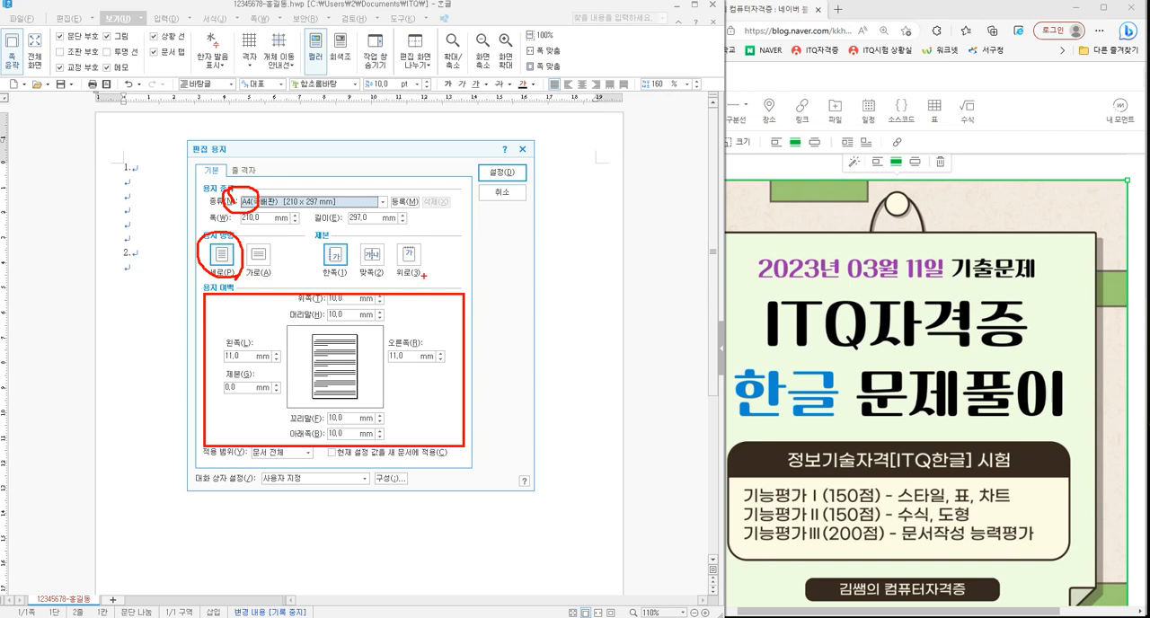
{"action": "key", "text": "Escape"}
{"action": "key", "text": "ctrl+2"}
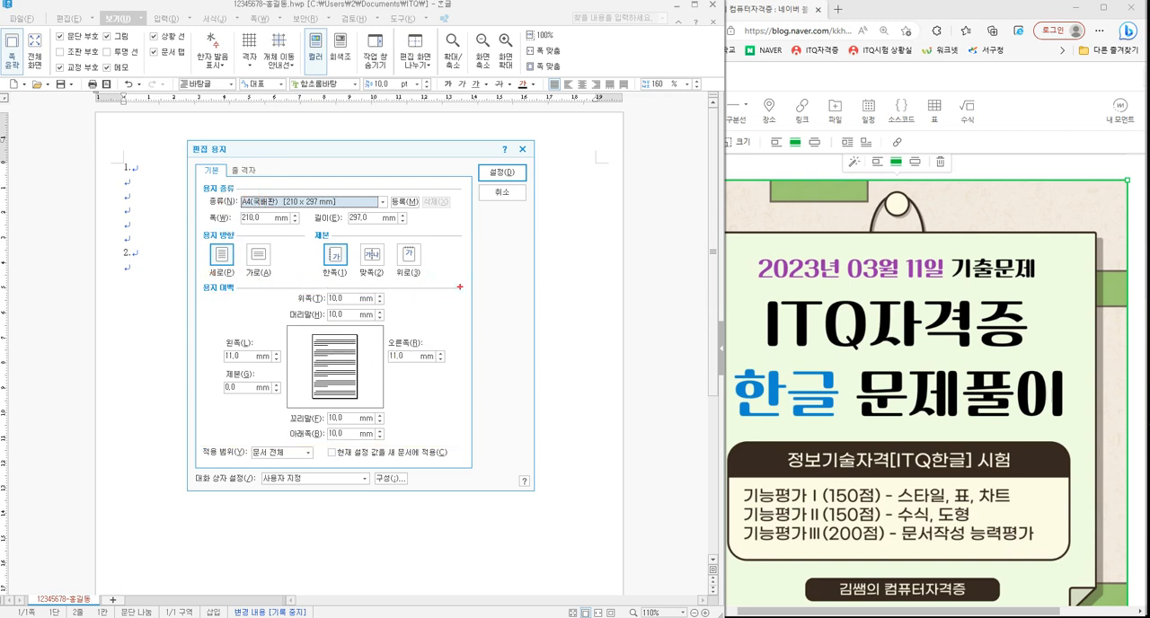
{"action": "left_click_drag", "start_coordinate": [452, 282], "coordinate": [462, 340]}
{"action": "mouse_move", "coordinate": [457, 285]}
{"action": "left_mouse_down"}
{"action": "mouse_move", "coordinate": [481, 286]}
{"action": "mouse_move", "coordinate": [482, 301]}
{"action": "mouse_move", "coordinate": [523, 295]}
{"action": "mouse_move", "coordinate": [495, 345]}
{"action": "left_mouse_up"}
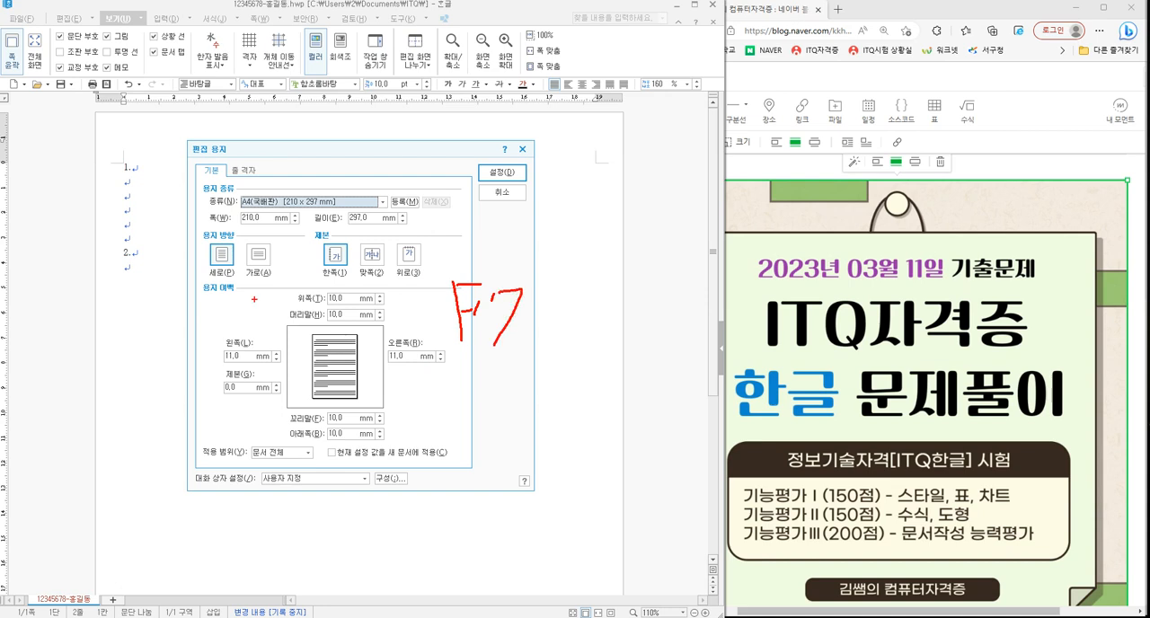
{"action": "left_click_drag", "start_coordinate": [195, 277], "coordinate": [456, 443]}
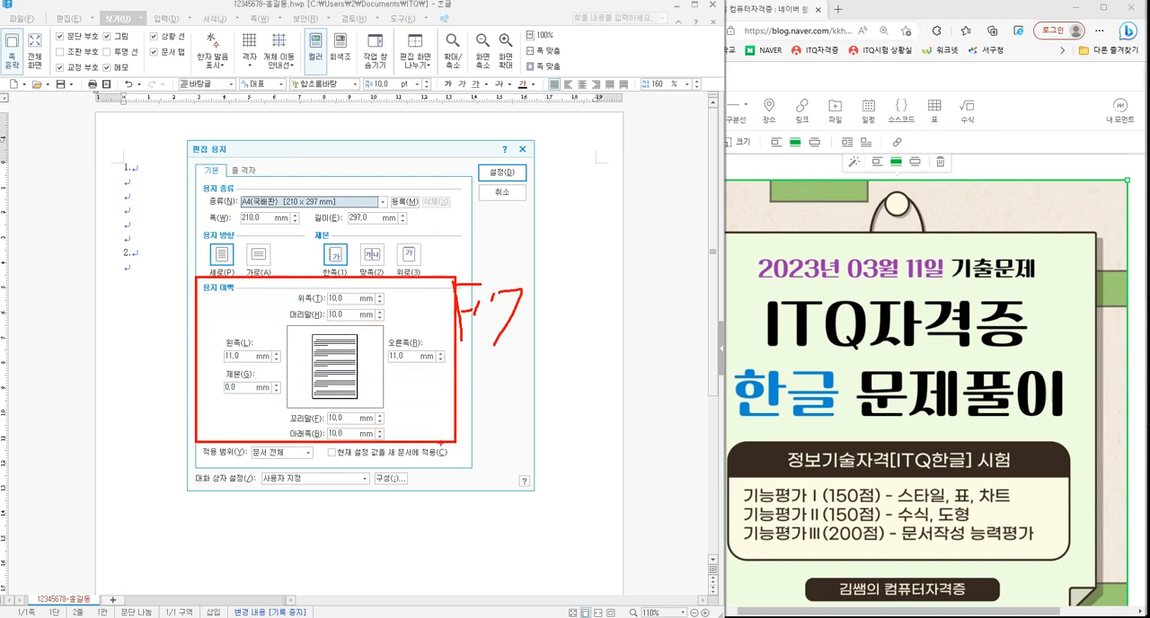
{"action": "key", "text": "Escape"}
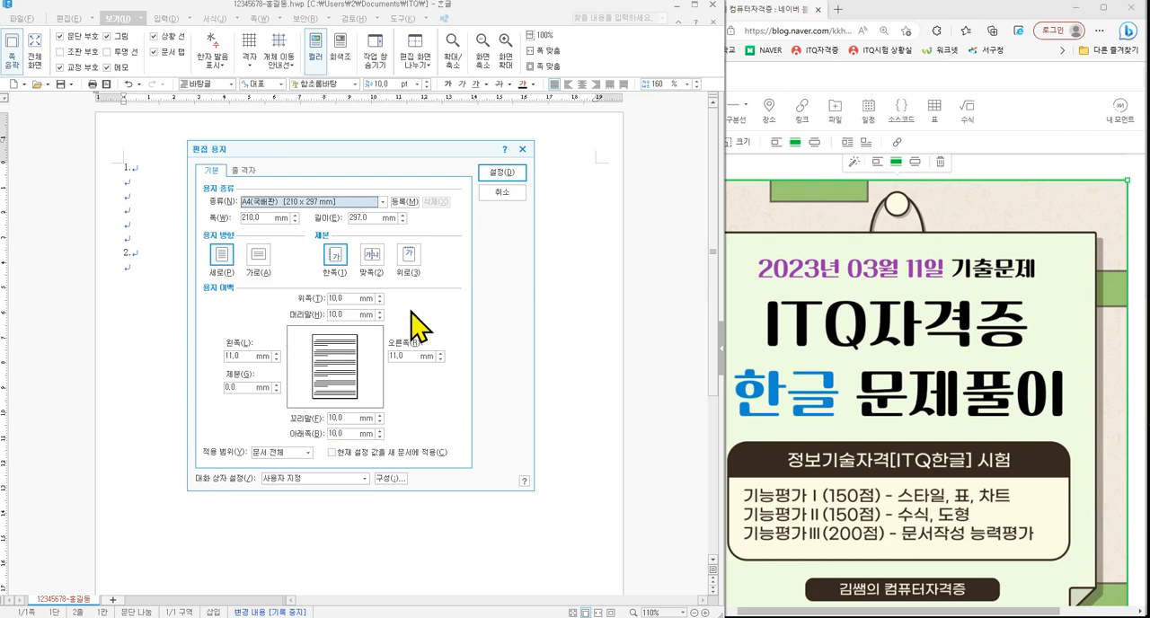
{"action": "left_click", "coordinate": [503, 193]}
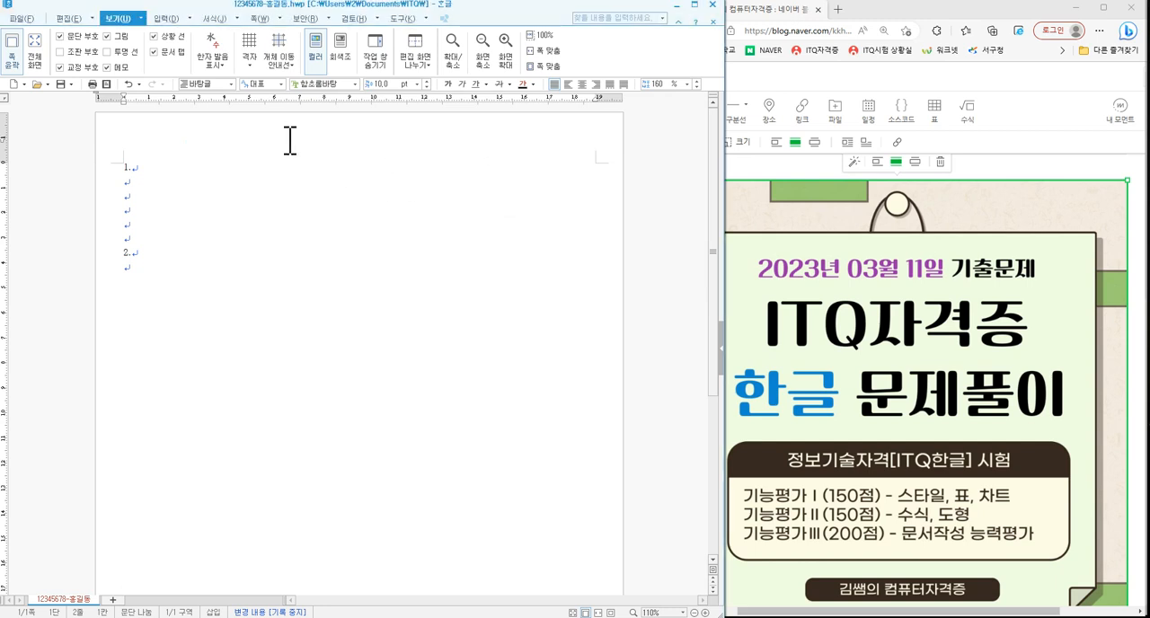
- Start saving the document under another name and browse to the ITQ folder inside the Documents library
{"action": "left_click", "coordinate": [34, 19]}
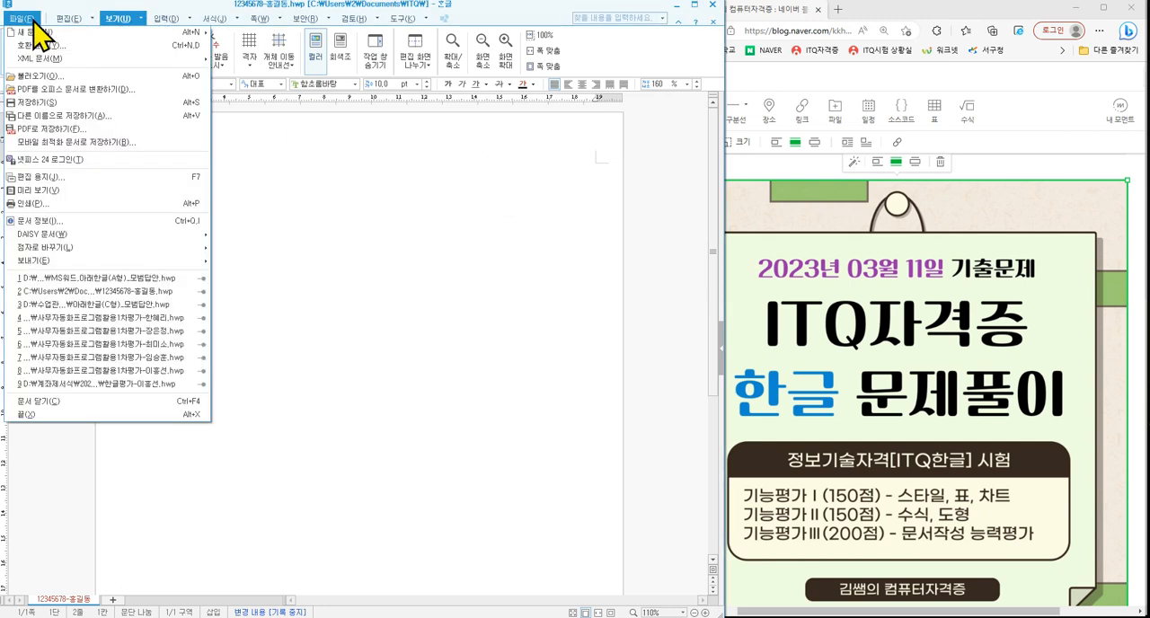
{"action": "left_click", "coordinate": [54, 115]}
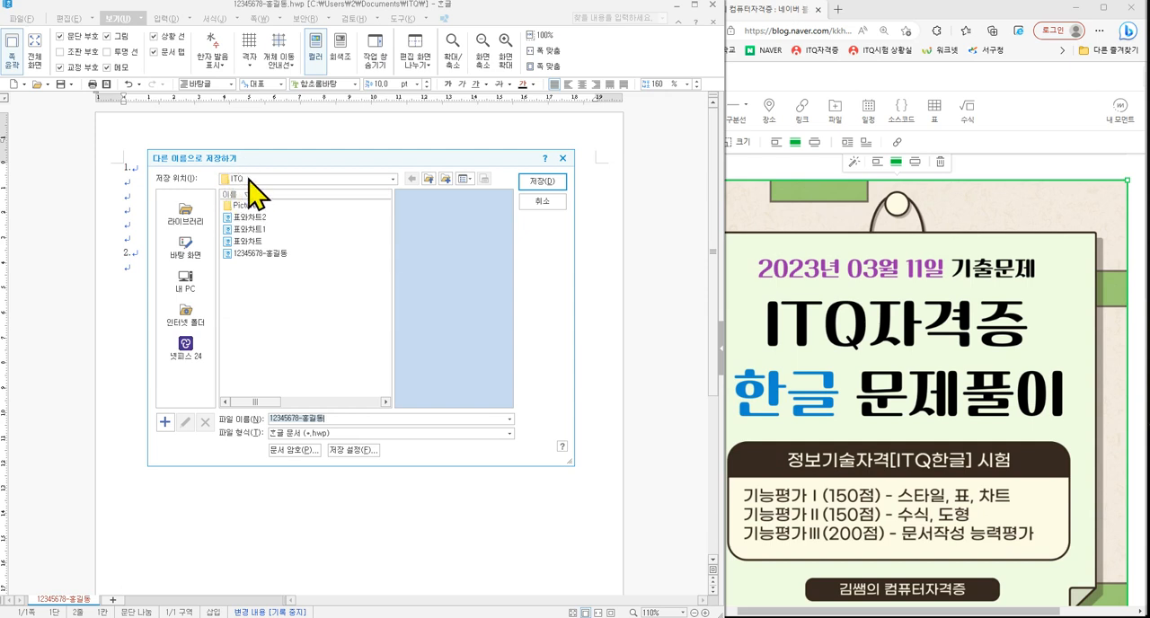
{"action": "left_click", "coordinate": [199, 220]}
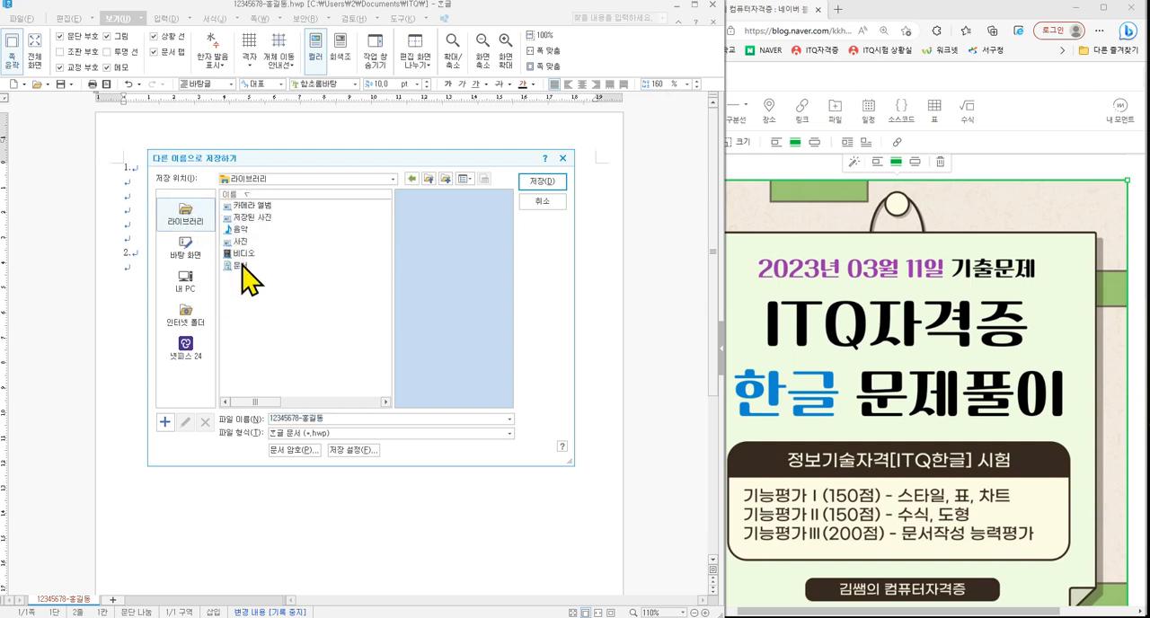
{"action": "mouse_move", "coordinate": [176, 191]}
{"action": "left_mouse_down"}
{"action": "mouse_move", "coordinate": [183, 211]}
{"action": "mouse_move", "coordinate": [203, 184]}
{"action": "left_mouse_up"}
{"action": "mouse_move", "coordinate": [253, 269]}
{"action": "left_mouse_down"}
{"action": "mouse_move", "coordinate": [212, 268]}
{"action": "mouse_move", "coordinate": [252, 273]}
{"action": "left_mouse_up"}
{"action": "key", "text": "Escape"}
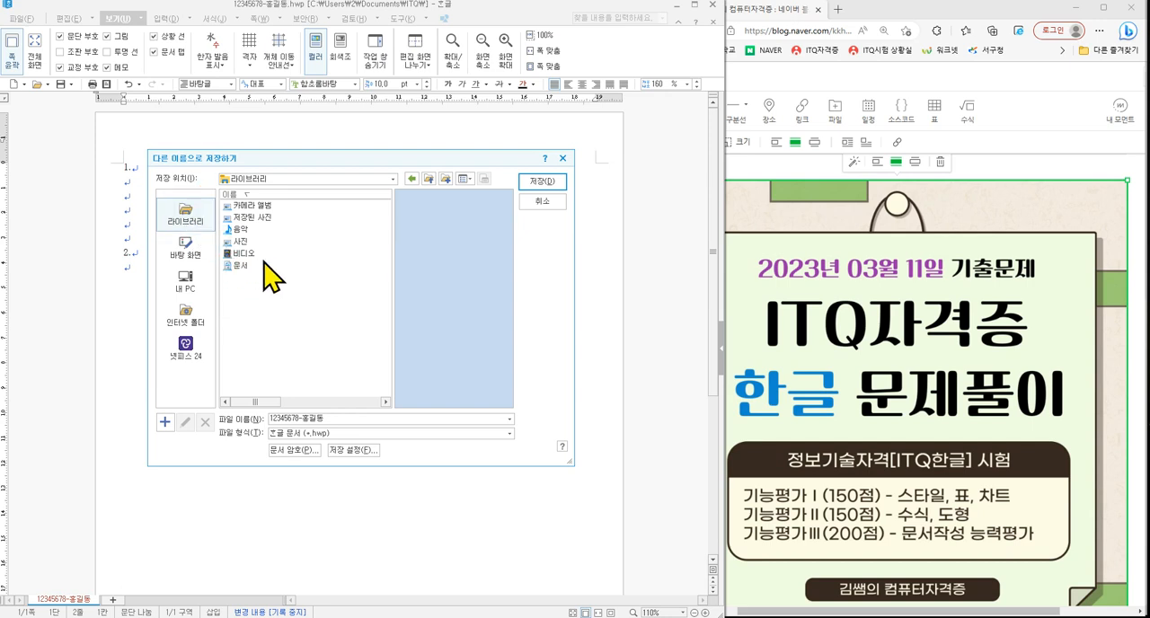
{"action": "double_click", "coordinate": [241, 266]}
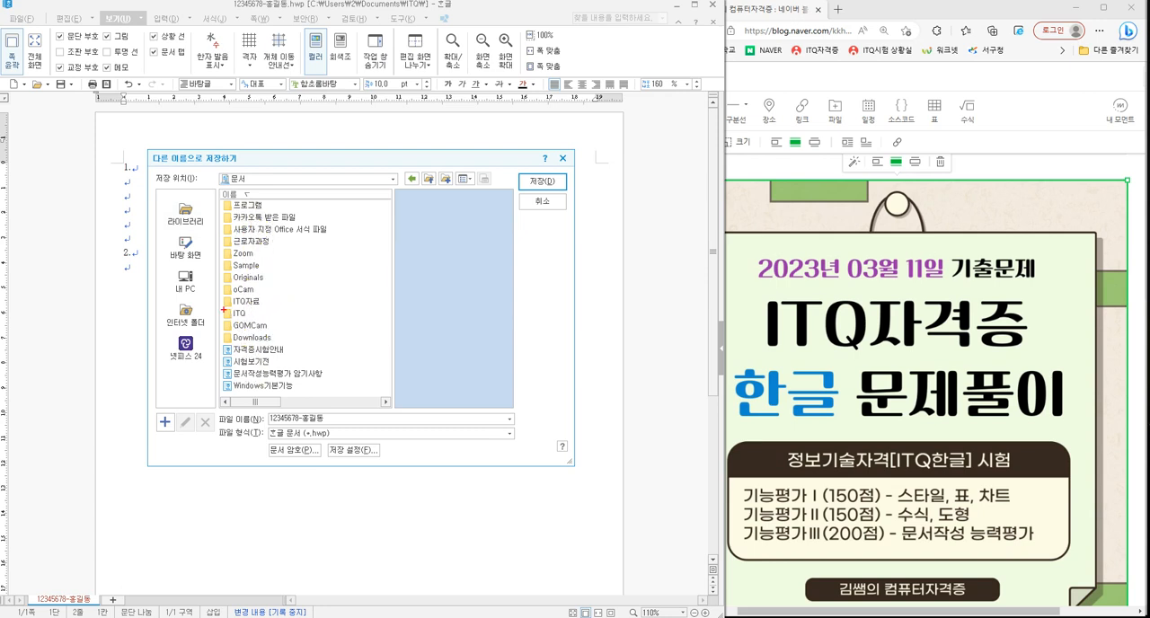
{"action": "left_click_drag", "start_coordinate": [220, 306], "coordinate": [265, 321]}
{"action": "key", "text": "Escape"}
{"action": "double_click", "coordinate": [240, 314]}
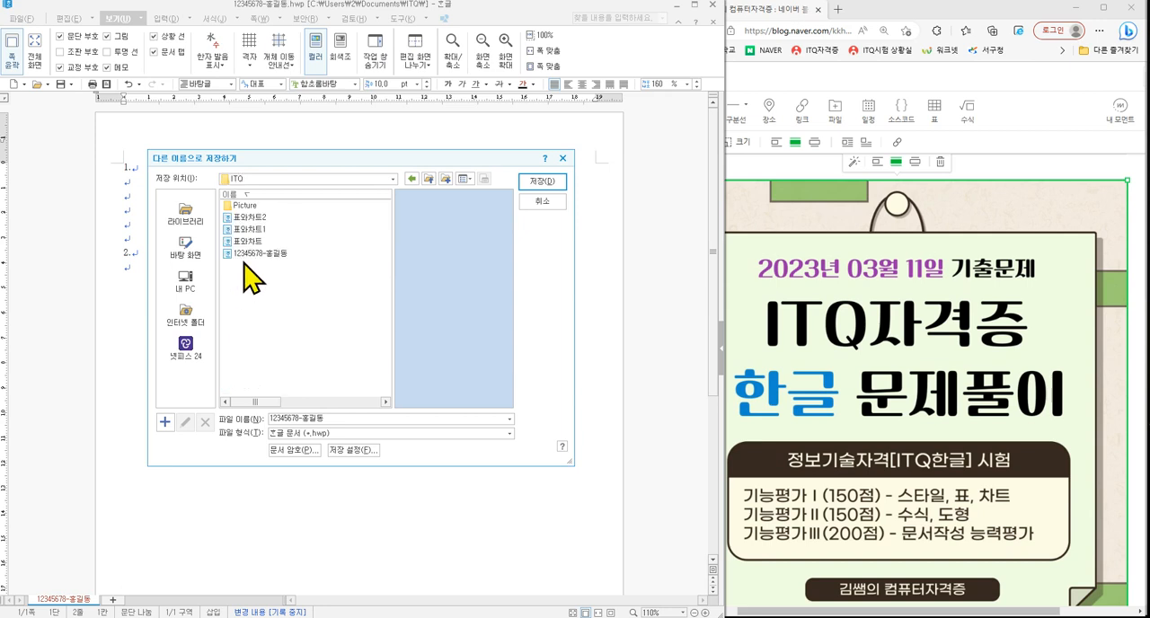
- Save the document over the existing file named with the exam number and the candidate's name
{"action": "left_click", "coordinate": [248, 254]}
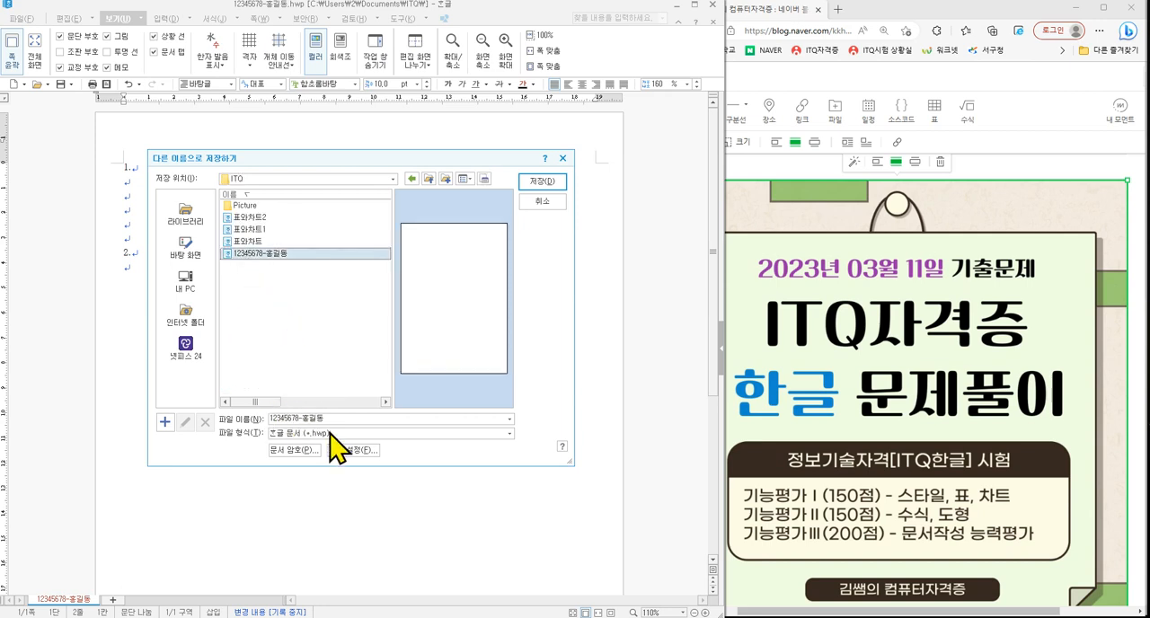
{"action": "left_click_drag", "start_coordinate": [213, 410], "coordinate": [339, 426]}
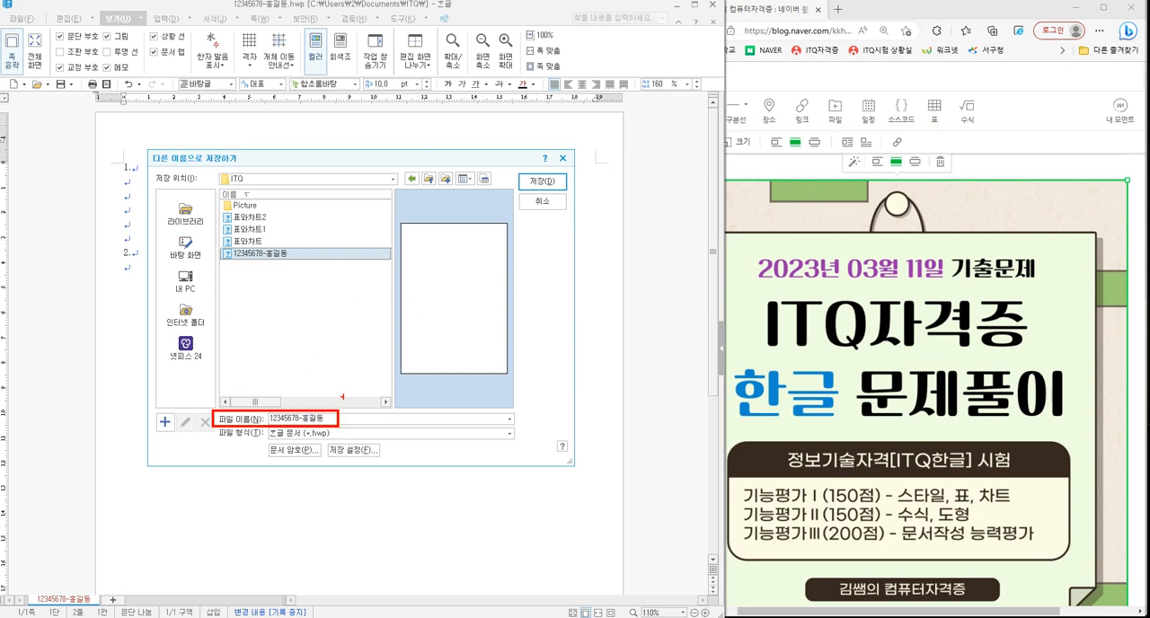
{"action": "key", "text": "Escape"}
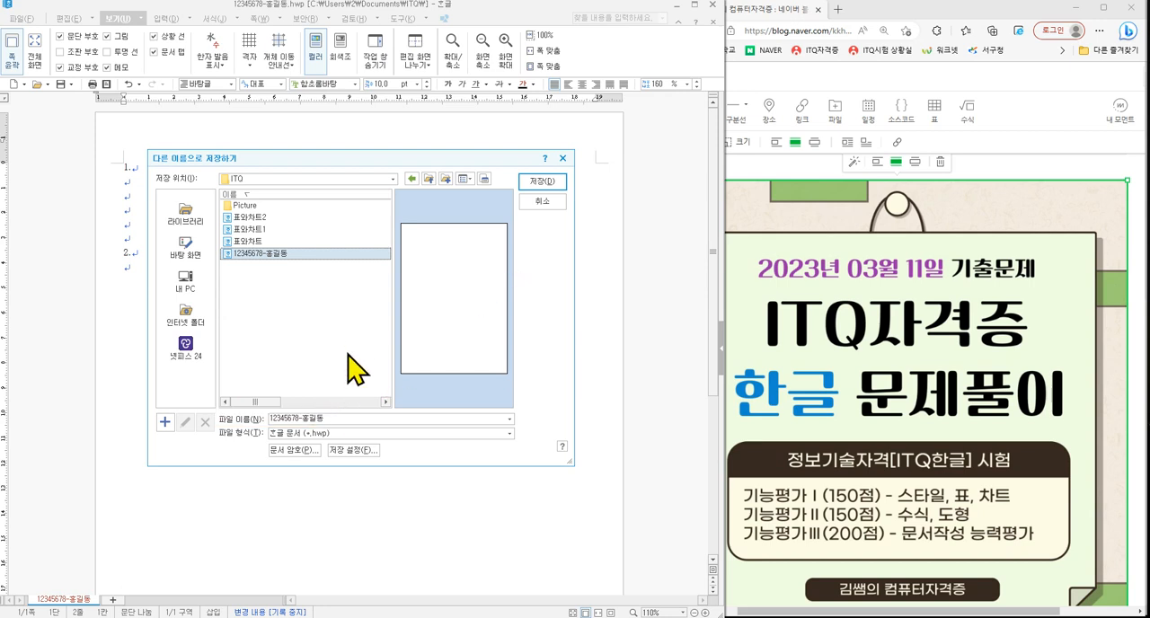
{"action": "left_click", "coordinate": [543, 182]}
{"action": "left_click", "coordinate": [386, 329]}
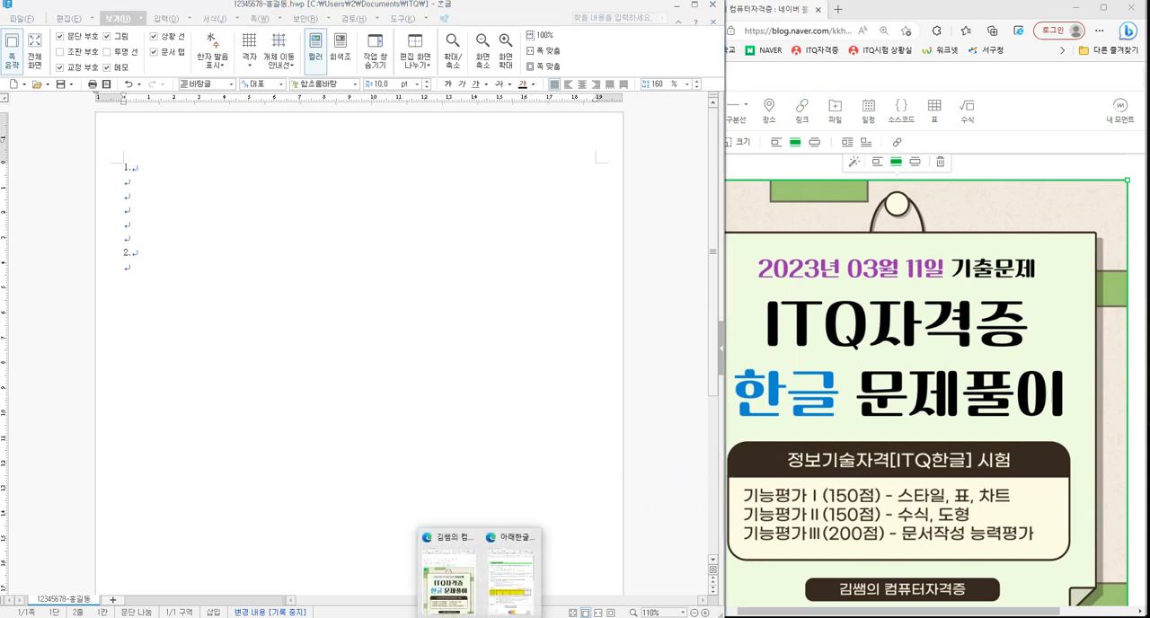
- Switch to the exam question PDF in Edge and examine the style conditions and sample output of question 1
{"action": "left_click", "coordinate": [500, 580]}
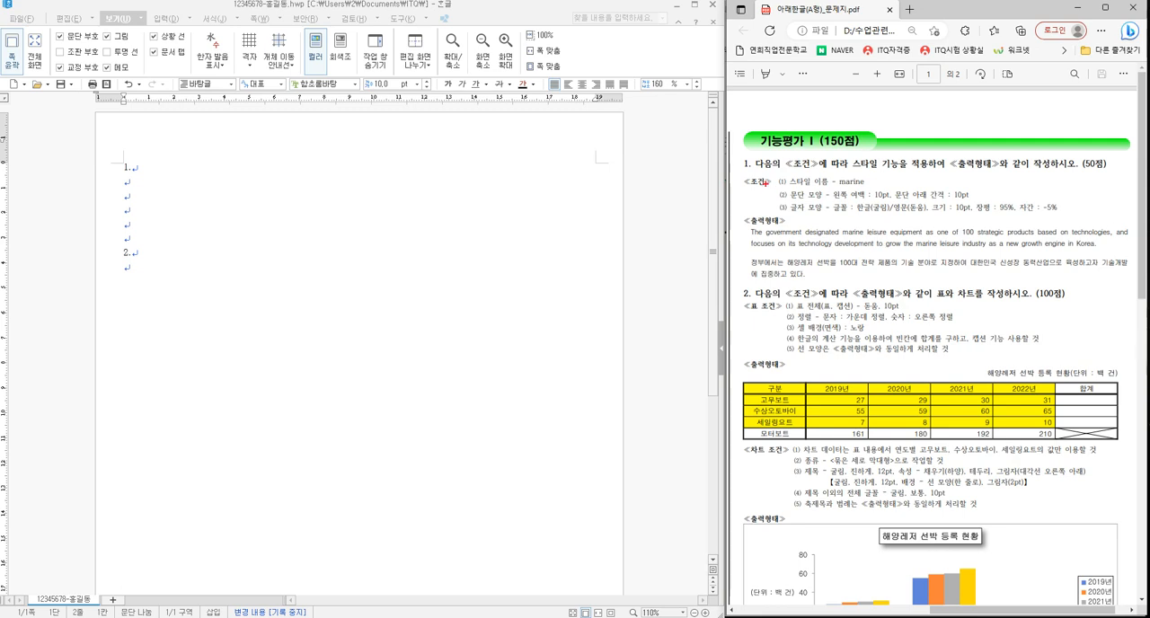
{"action": "left_click_drag", "start_coordinate": [736, 171], "coordinate": [1140, 287]}
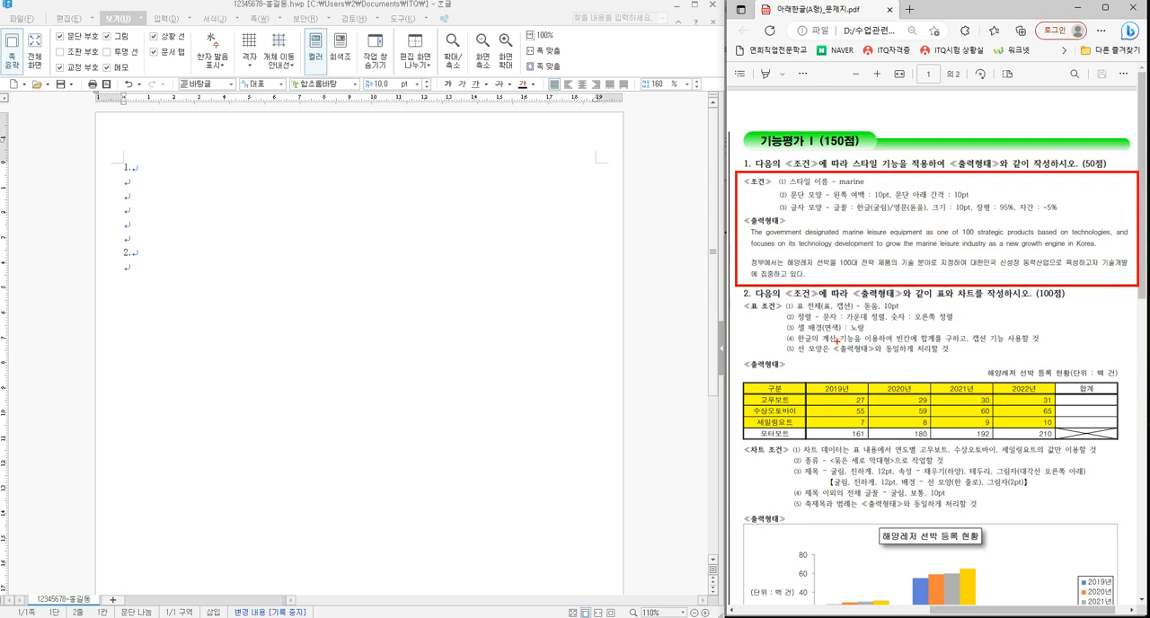
{"action": "mouse_move", "coordinate": [806, 227]}
{"action": "left_mouse_down"}
{"action": "mouse_move", "coordinate": [775, 247]}
{"action": "mouse_move", "coordinate": [799, 251]}
{"action": "left_mouse_up"}
{"action": "key", "text": "Escape"}
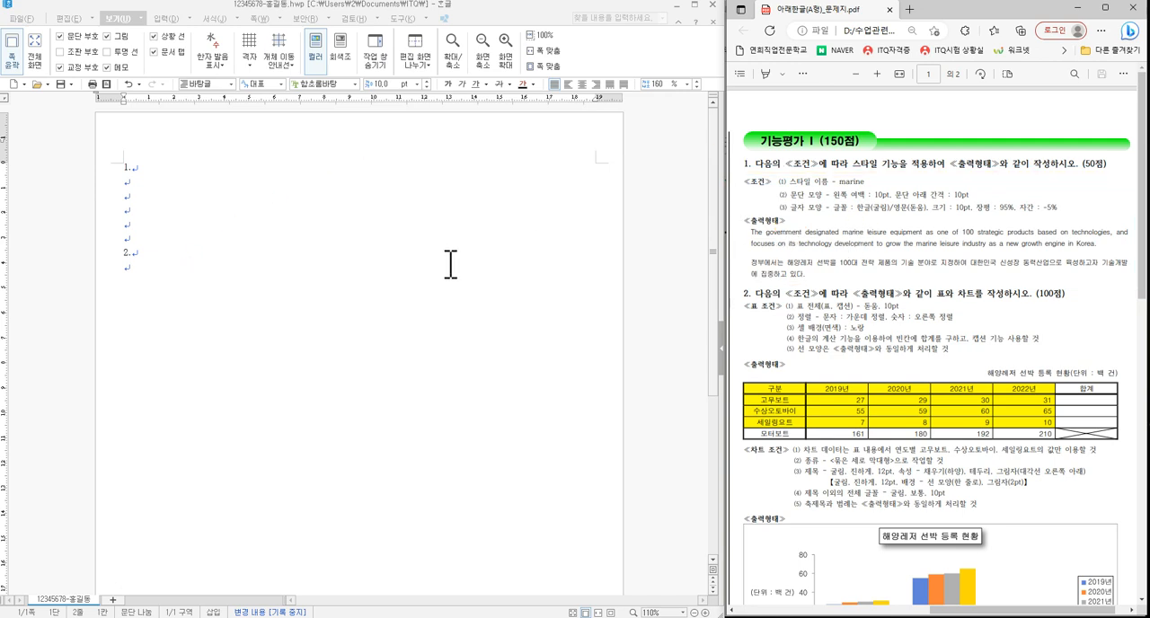
- Replace everything below "1." in the Hangul document with blank lines followed by a line reading "2."
{"action": "mouse_move", "coordinate": [151, 273]}
{"action": "left_mouse_down"}
{"action": "mouse_move", "coordinate": [124, 215]}
{"action": "mouse_move", "coordinate": [123, 183]}
{"action": "left_mouse_up"}
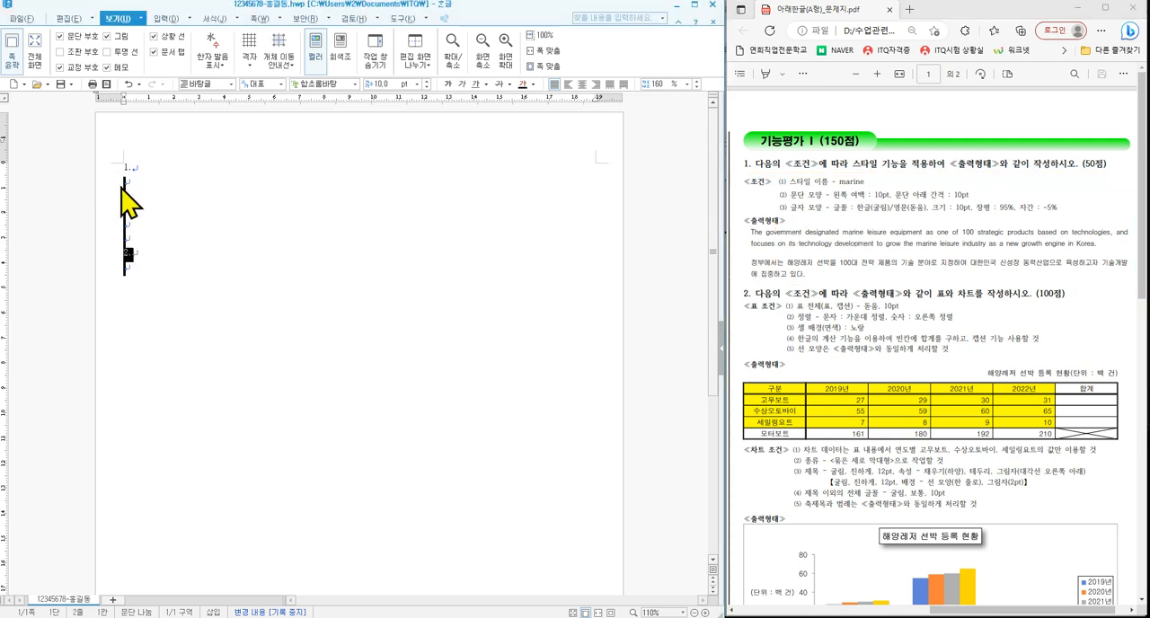
{"action": "key", "text": "Delete"}
{"action": "key", "text": "Return"}
{"action": "key", "text": "Return"}
{"action": "key", "text": "Return"}
{"action": "key", "text": "Return"}
{"action": "key", "text": "Return"}
{"action": "key", "text": "Return"}
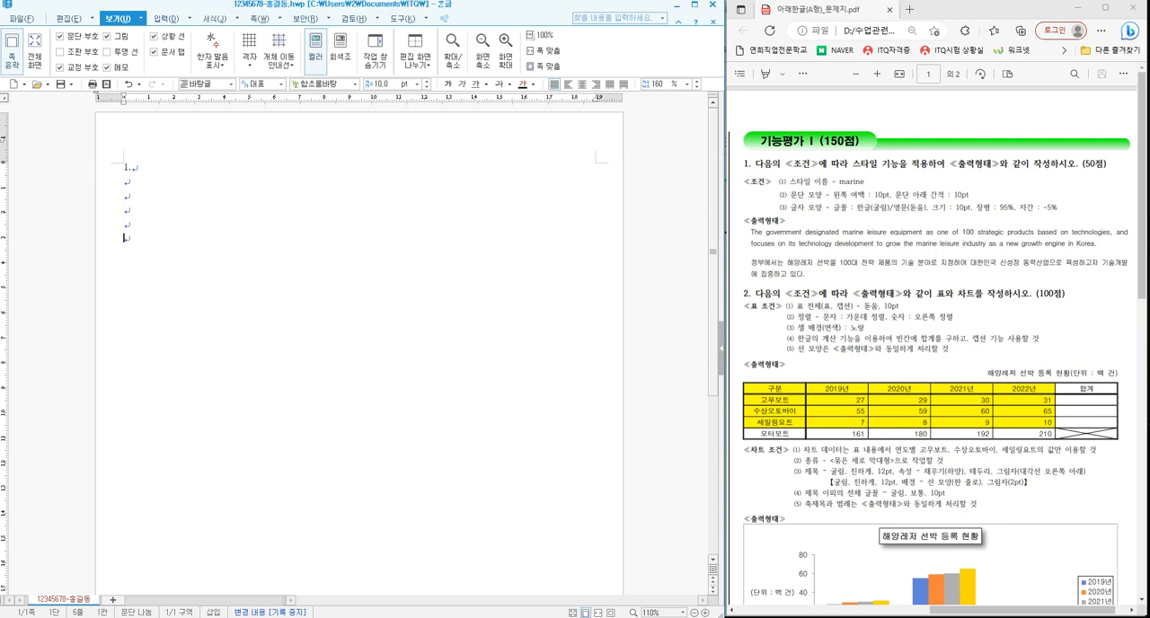
{"action": "type", "text": "2."}
{"action": "key", "text": "Return"}
- Paste the English and Korean marine leisure equipment paragraphs on the line below "1."
{"action": "left_click", "coordinate": [126, 184]}
{"action": "left_click", "coordinate": [160, 188]}
{"action": "type", "text": "The government designated marine leisure equipment as one of 100 strategic products based on technologies, and focuses on its technology development to grow the marine leisure industry as a new growth engine in Korea. 정부에서는 해양레저 선박을 100대 전략 제품의 기술 분야로 지정하여 대한민국 신성장 동력산업으로 육성하고자 기술개발에 집중하고 있다."}
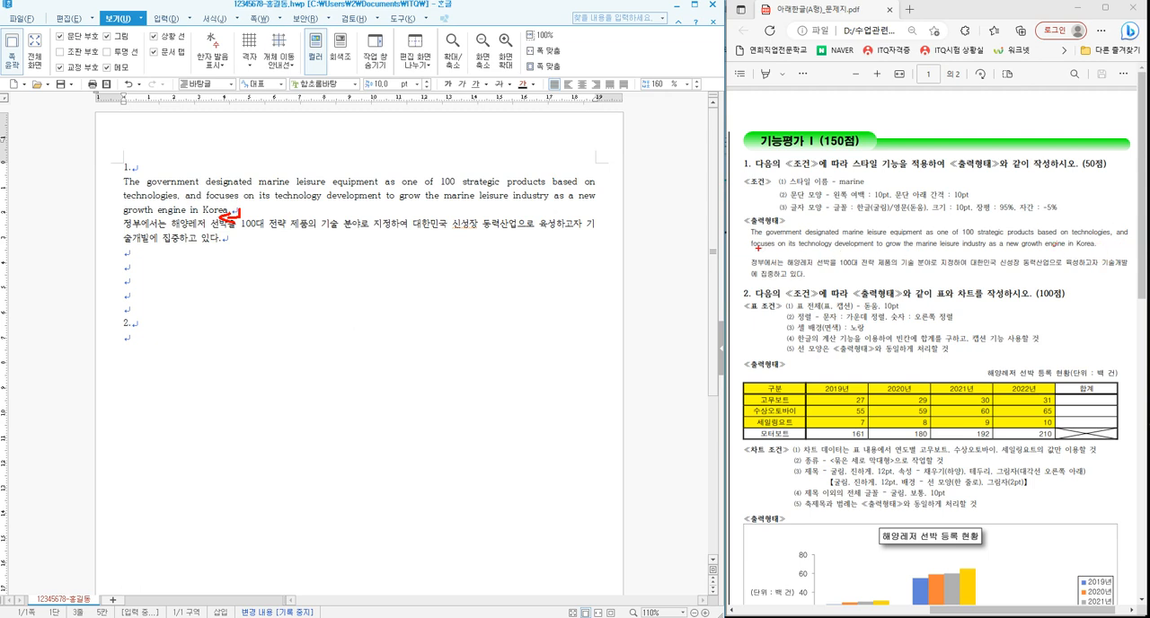
{"action": "left_click_drag", "start_coordinate": [742, 258], "coordinate": [770, 249]}
{"action": "left_click_drag", "start_coordinate": [907, 201], "coordinate": [972, 201]}
{"action": "key", "text": "Escape"}
{"action": "key", "text": "ctrl+2"}
{"action": "mouse_move", "coordinate": [114, 174]}
{"action": "left_mouse_down"}
{"action": "mouse_move", "coordinate": [489, 252]}
{"action": "mouse_move", "coordinate": [611, 252]}
{"action": "left_mouse_up"}
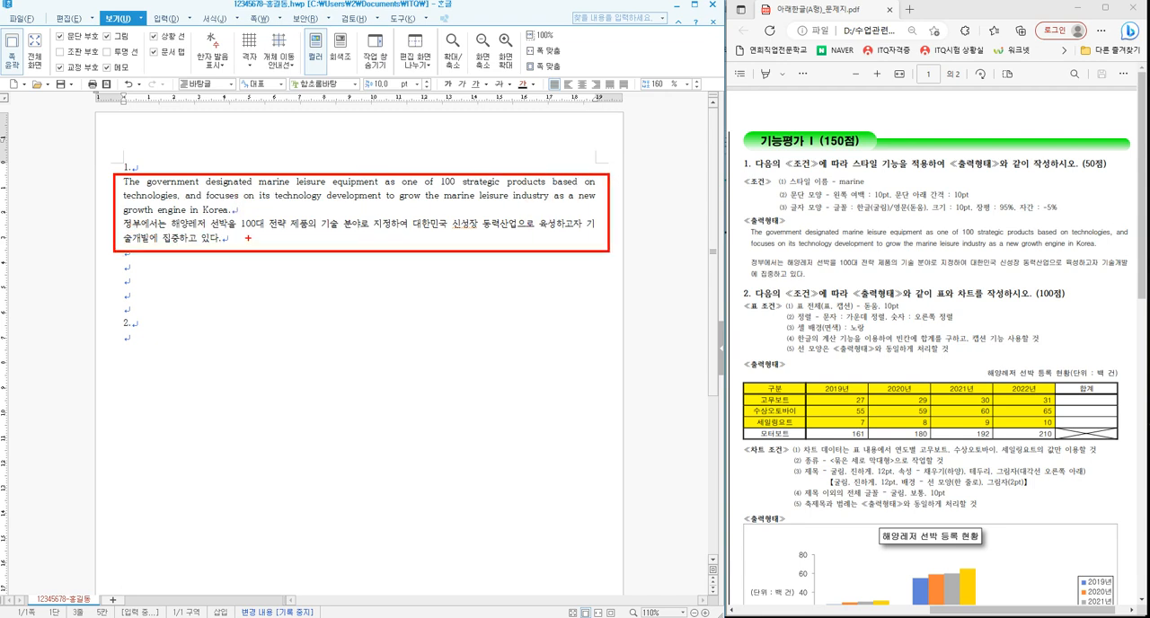
{"action": "key", "text": "Escape"}
- Select the English and Korean paragraphs and begin adding a new paragraph style named marine
{"action": "mouse_move", "coordinate": [123, 181]}
{"action": "left_mouse_down"}
{"action": "mouse_move", "coordinate": [231, 226]}
{"action": "mouse_move", "coordinate": [256, 306]}
{"action": "left_mouse_up"}
{"action": "key", "text": "ctrl+2"}
{"action": "mouse_move", "coordinate": [257, 265]}
{"action": "left_mouse_down"}
{"action": "mouse_move", "coordinate": [277, 263]}
{"action": "mouse_move", "coordinate": [308, 311]}
{"action": "mouse_move", "coordinate": [290, 290]}
{"action": "left_mouse_up"}
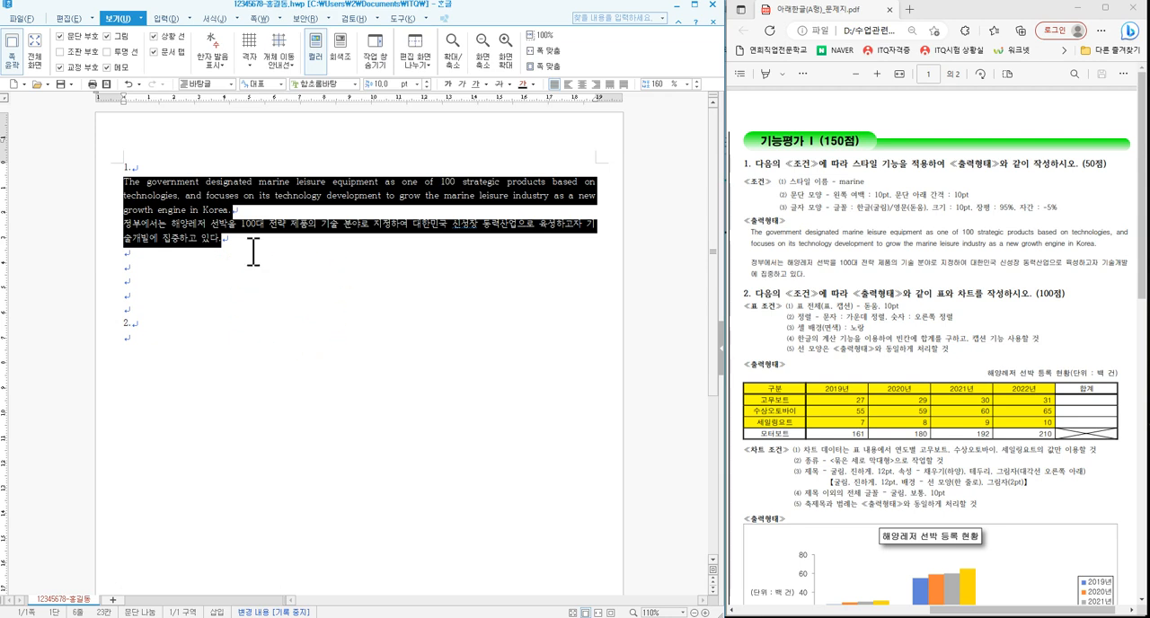
{"action": "key", "text": "F6"}
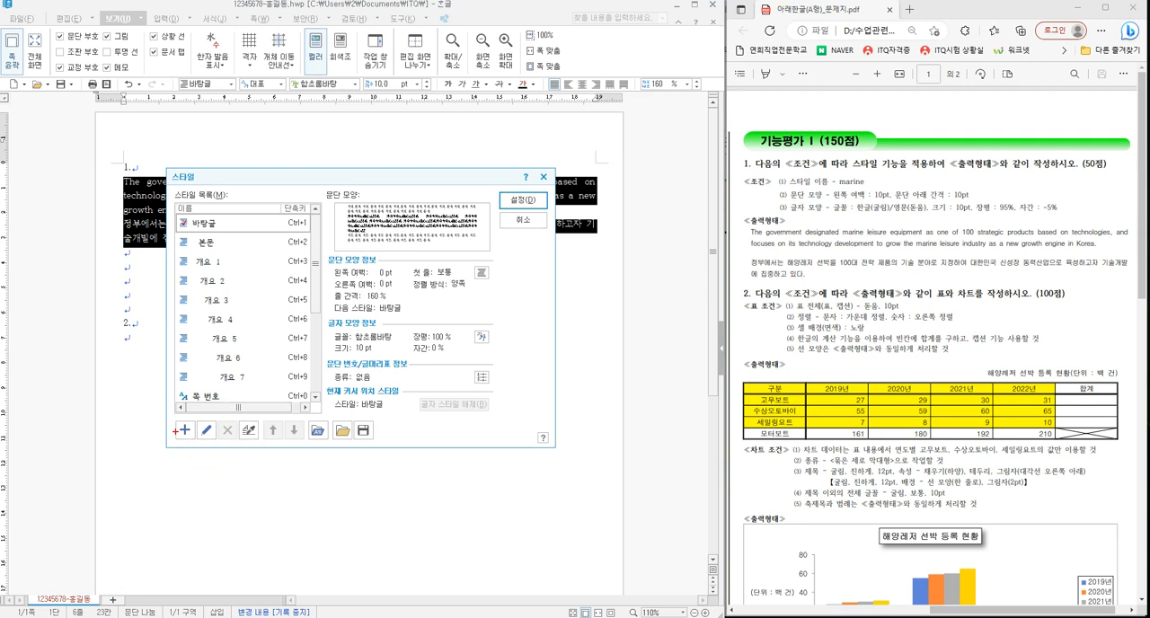
{"action": "left_click_drag", "start_coordinate": [164, 414], "coordinate": [241, 447]}
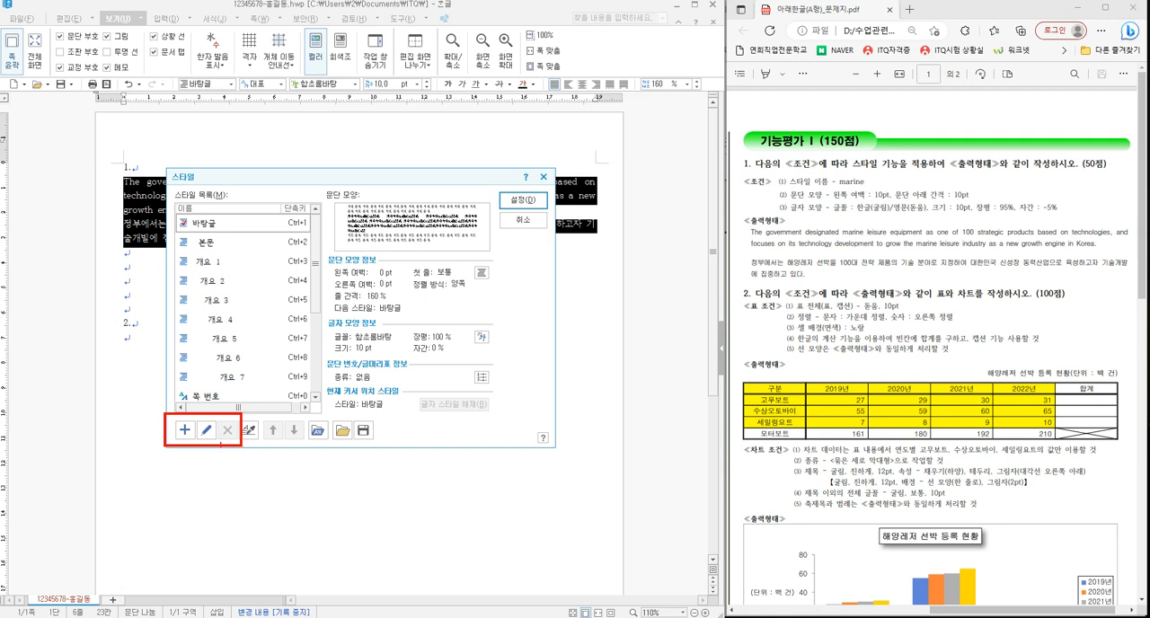
{"action": "left_click", "coordinate": [185, 429]}
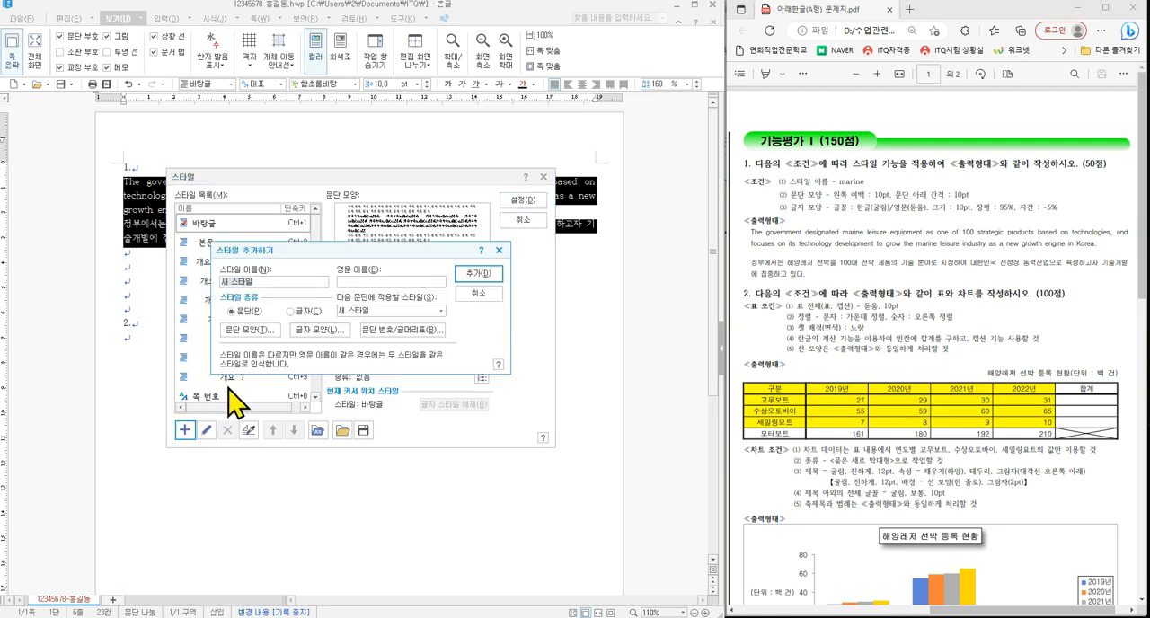
{"action": "type", "text": "marine"}
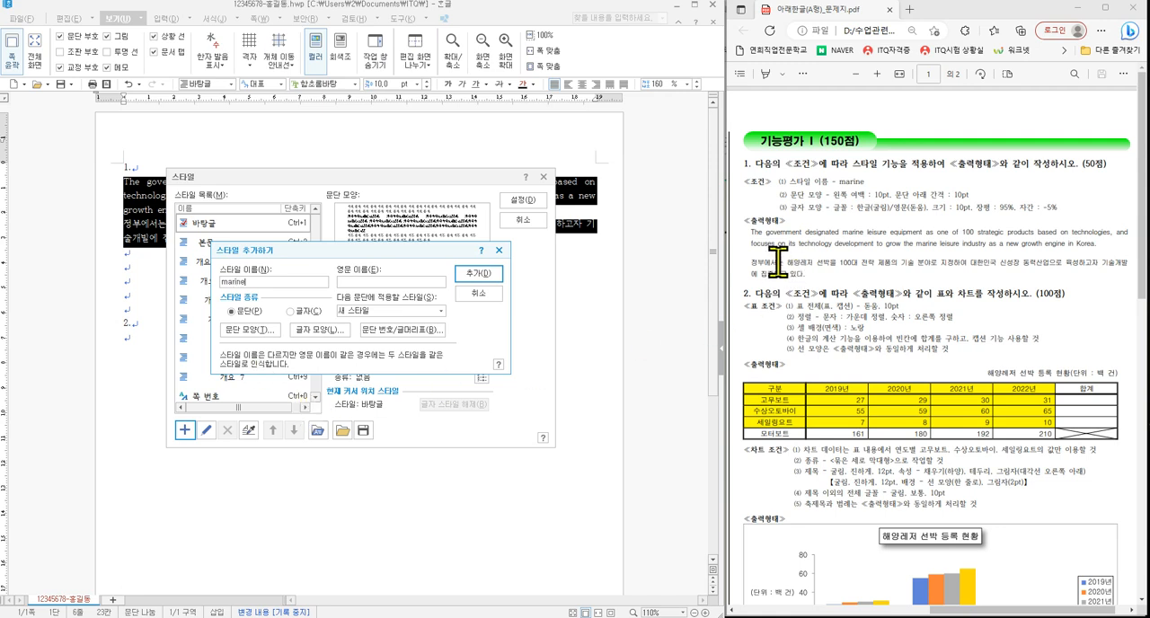
{"action": "mouse_move", "coordinate": [783, 198]}
{"action": "left_mouse_down"}
{"action": "mouse_move", "coordinate": [818, 198]}
{"action": "mouse_move", "coordinate": [824, 212]}
{"action": "left_mouse_up"}
{"action": "mouse_move", "coordinate": [832, 202]}
{"action": "left_mouse_down"}
{"action": "mouse_move", "coordinate": [931, 214]}
{"action": "mouse_move", "coordinate": [832, 203]}
{"action": "left_mouse_up"}
{"action": "mouse_move", "coordinate": [900, 184]}
{"action": "left_mouse_down"}
{"action": "mouse_move", "coordinate": [868, 184]}
{"action": "mouse_move", "coordinate": [881, 174]}
{"action": "mouse_move", "coordinate": [875, 200]}
{"action": "mouse_move", "coordinate": [891, 184]}
{"action": "left_mouse_up"}
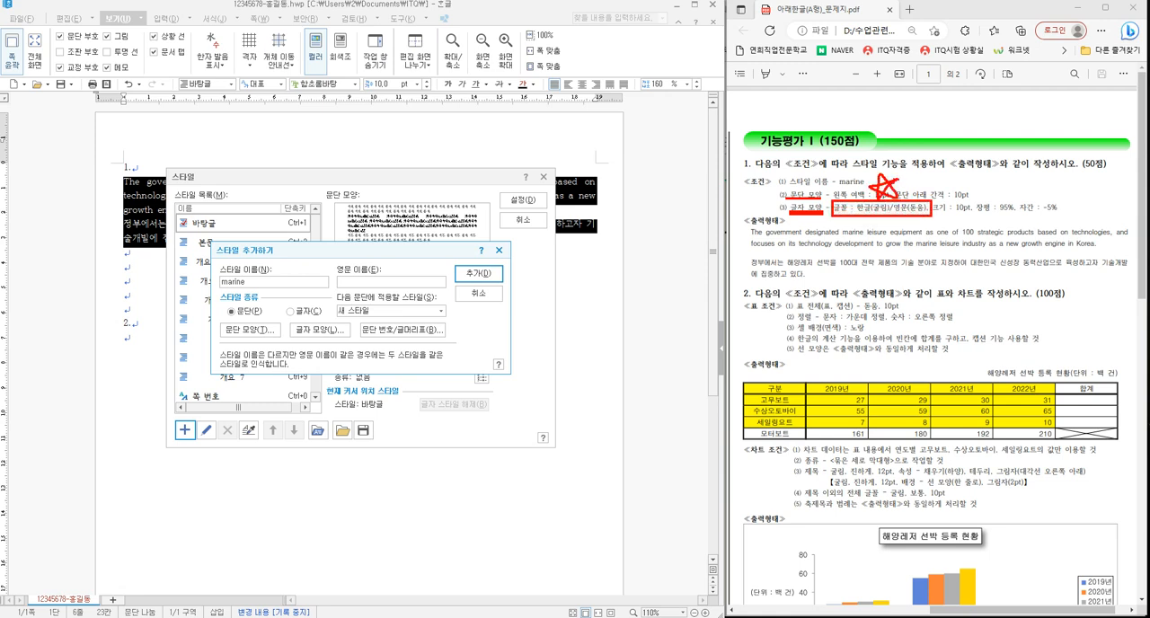
- Set the marine style's paragraph shape to a 10 pt left margin and 10 pt spacing below the paragraph
{"action": "key", "text": "Escape"}
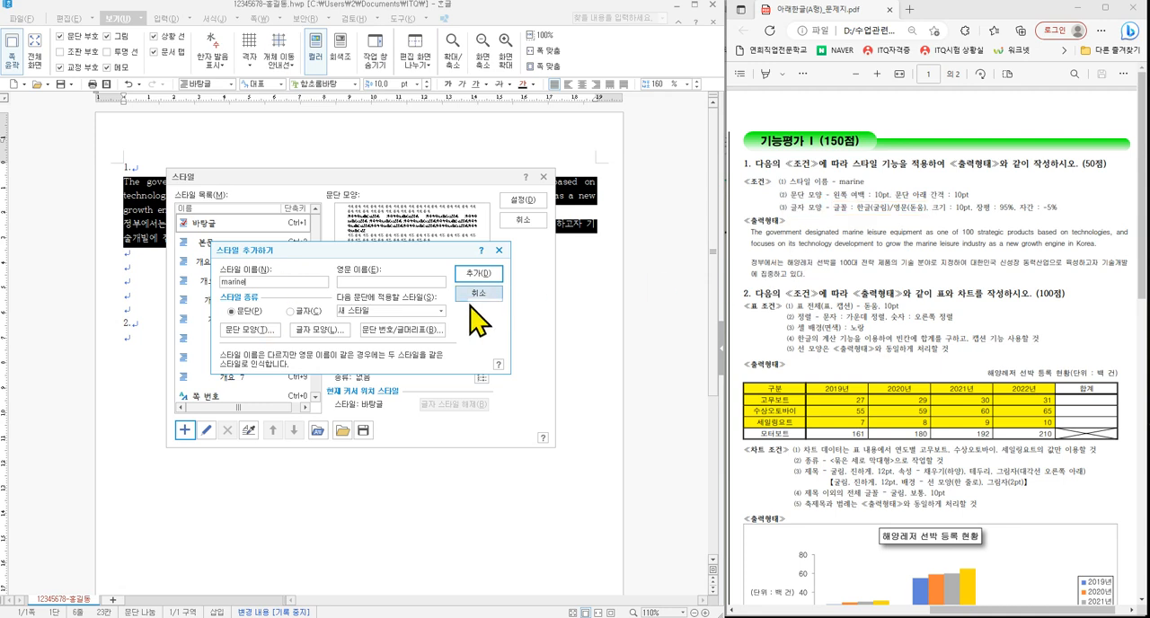
{"action": "left_click", "coordinate": [267, 333]}
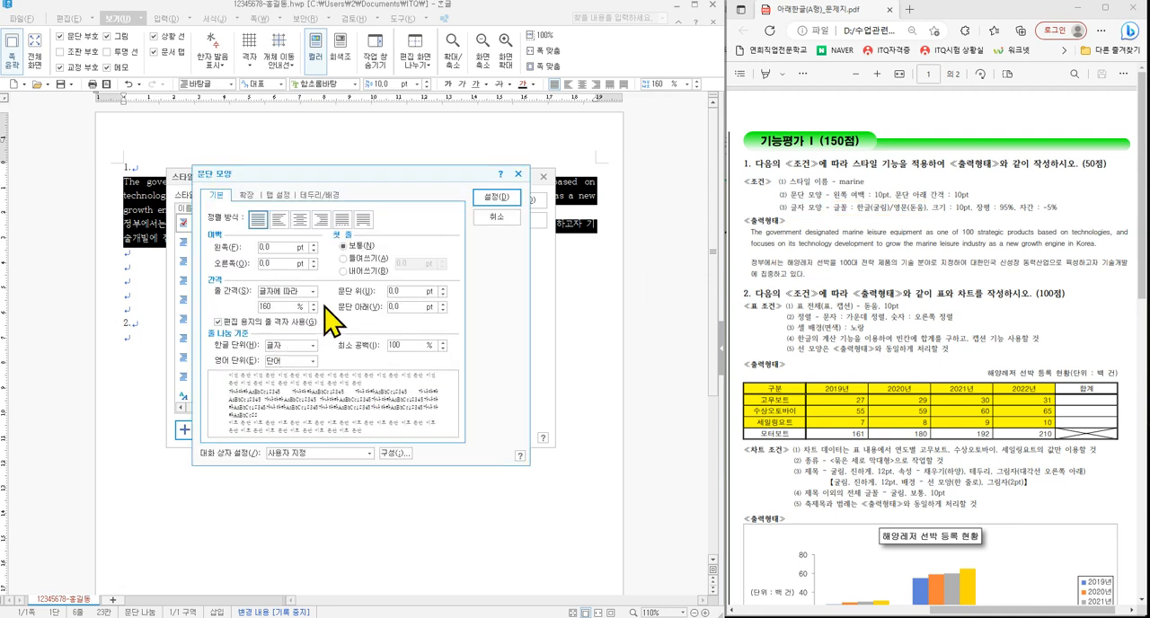
{"action": "double_click", "coordinate": [244, 247]}
{"action": "type", "text": "10"}
{"action": "double_click", "coordinate": [398, 306]}
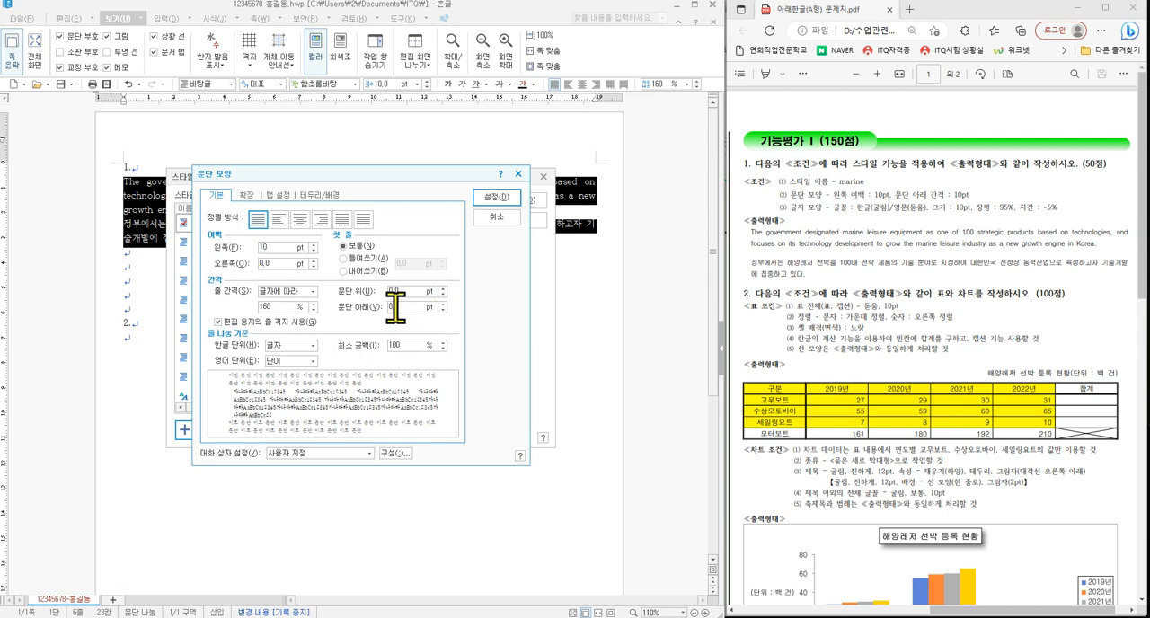
{"action": "type", "text": "10"}
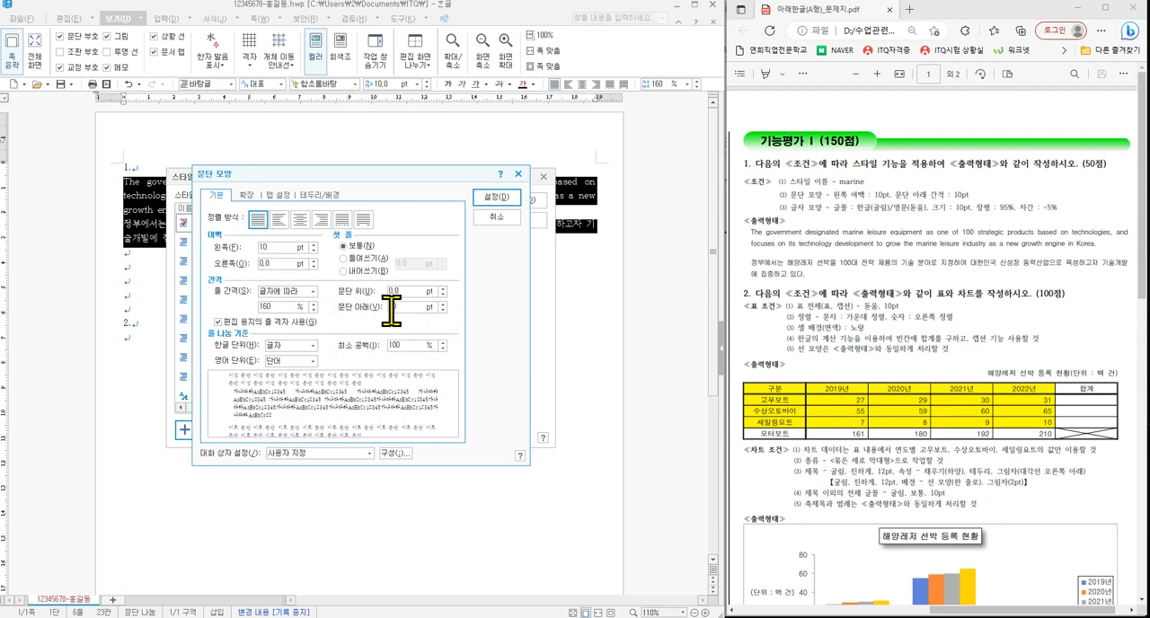
{"action": "left_click", "coordinate": [500, 198]}
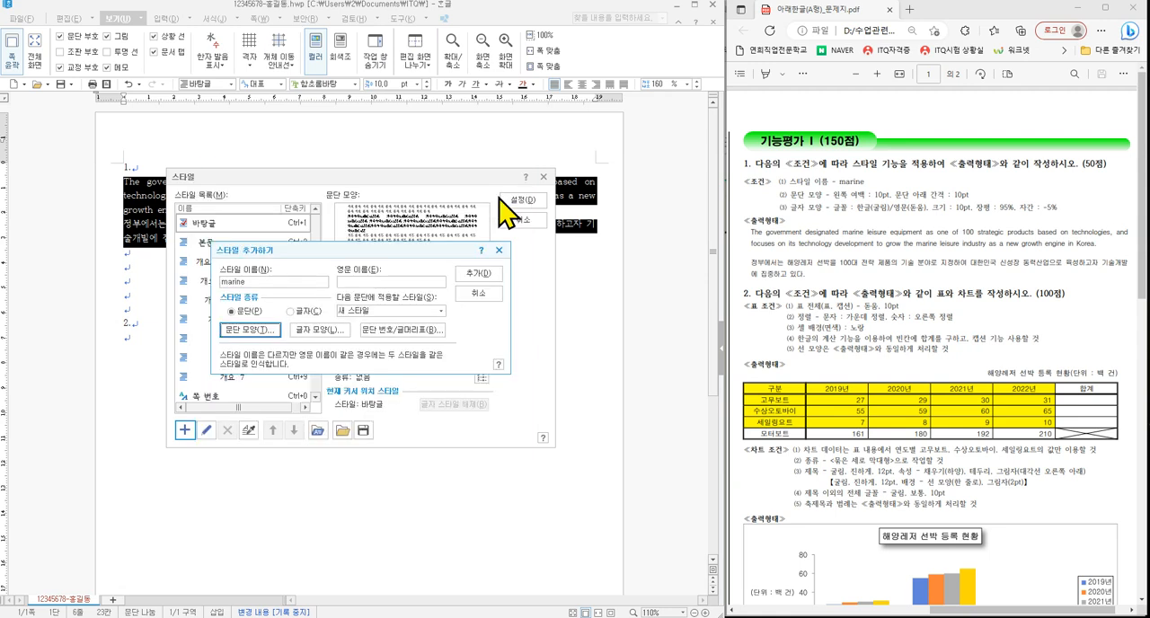
- In the marine style's character shape, set the Korean (한글) font to 굴림
{"action": "left_click", "coordinate": [314, 331]}
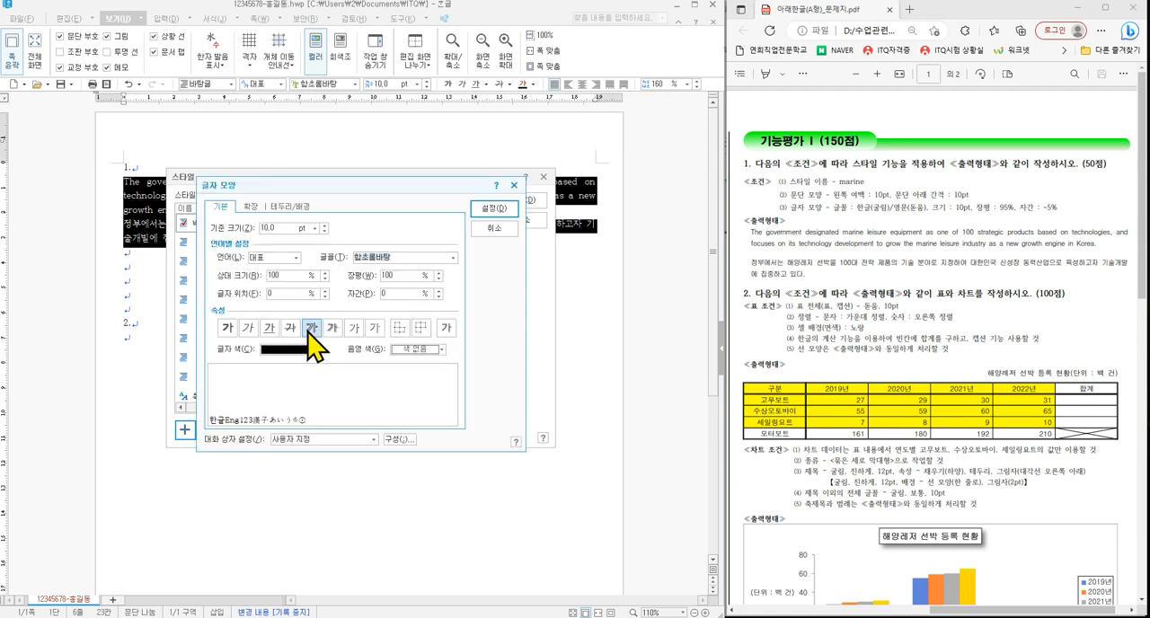
{"action": "left_click", "coordinate": [278, 256]}
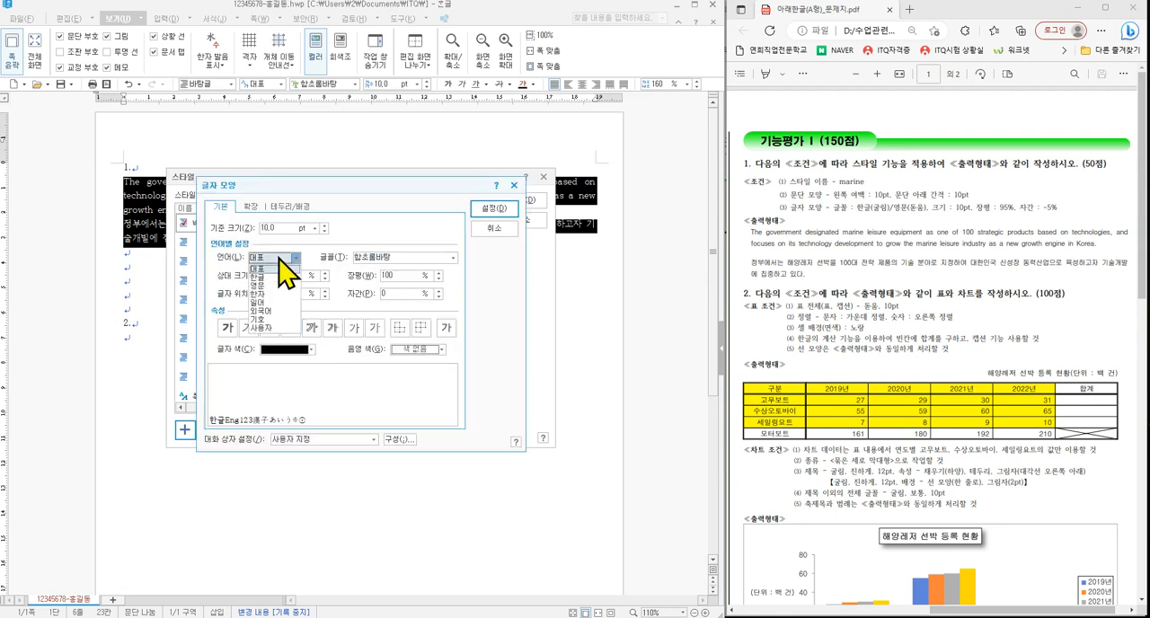
{"action": "left_click", "coordinate": [270, 269]}
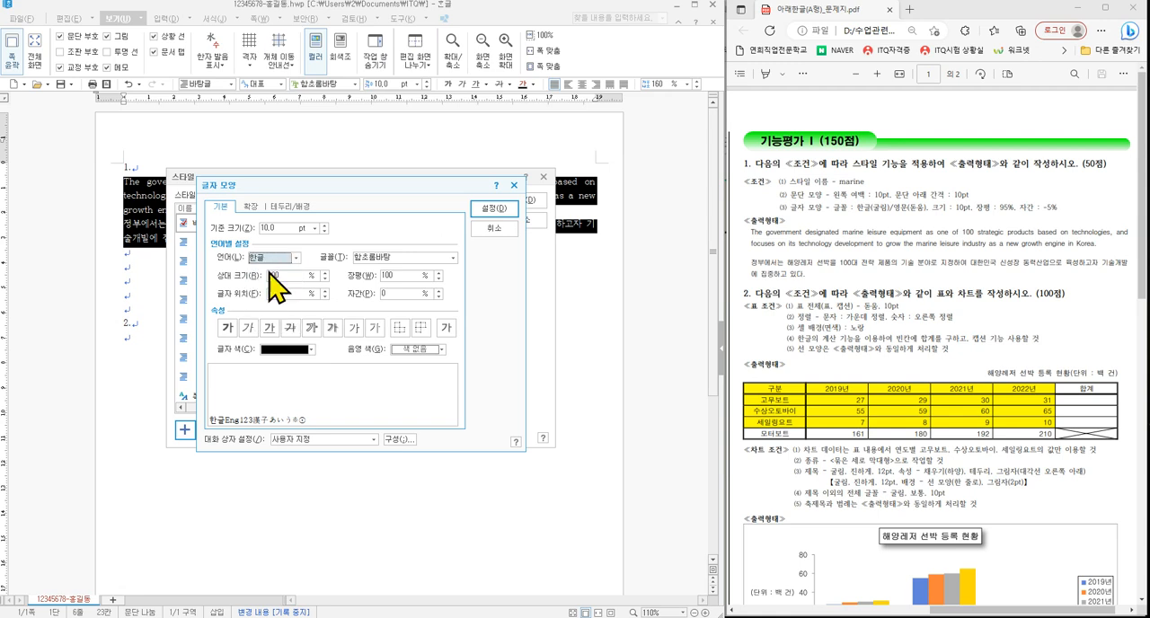
{"action": "left_click", "coordinate": [452, 257]}
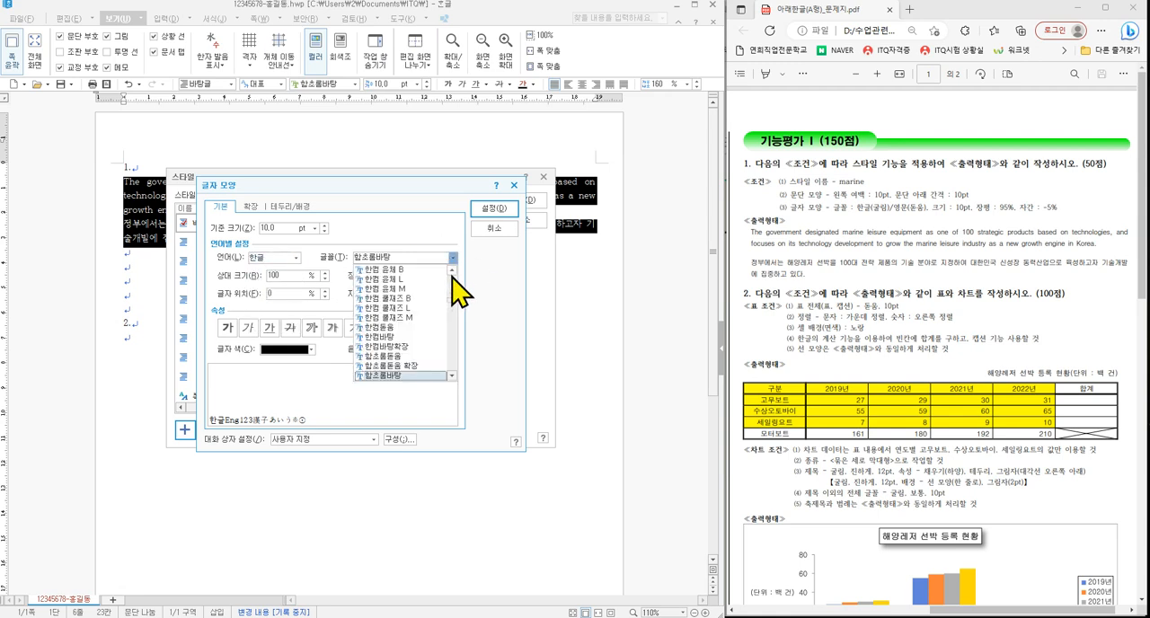
{"action": "scroll", "coordinate": [454, 282], "scroll_direction": "up", "scroll_amount": 3}
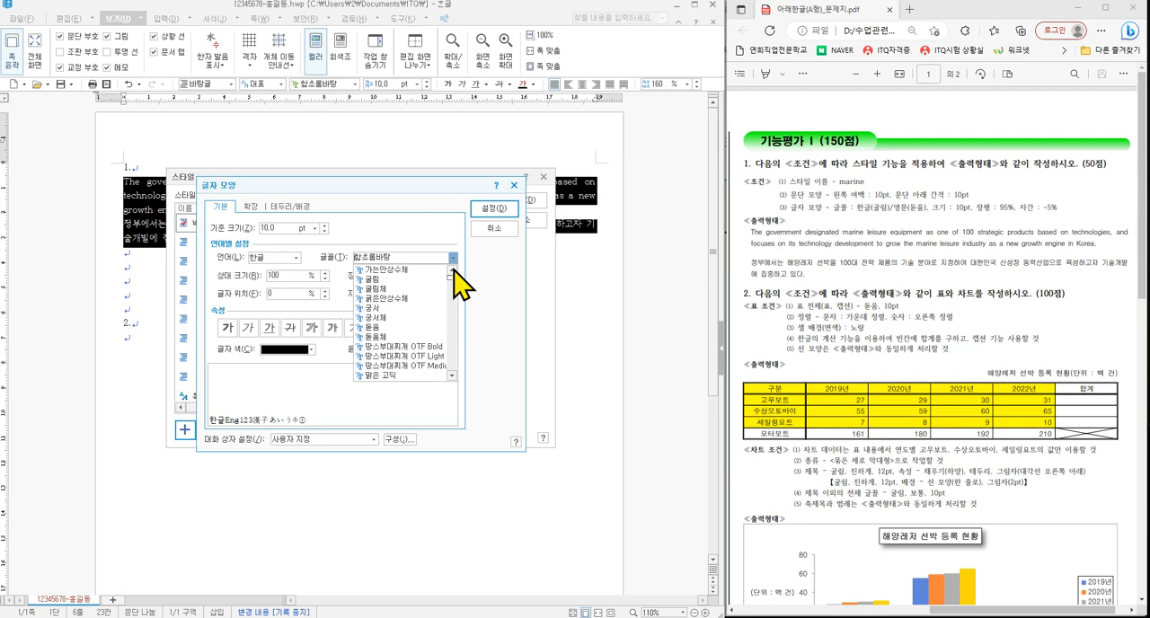
{"action": "left_click", "coordinate": [409, 297]}
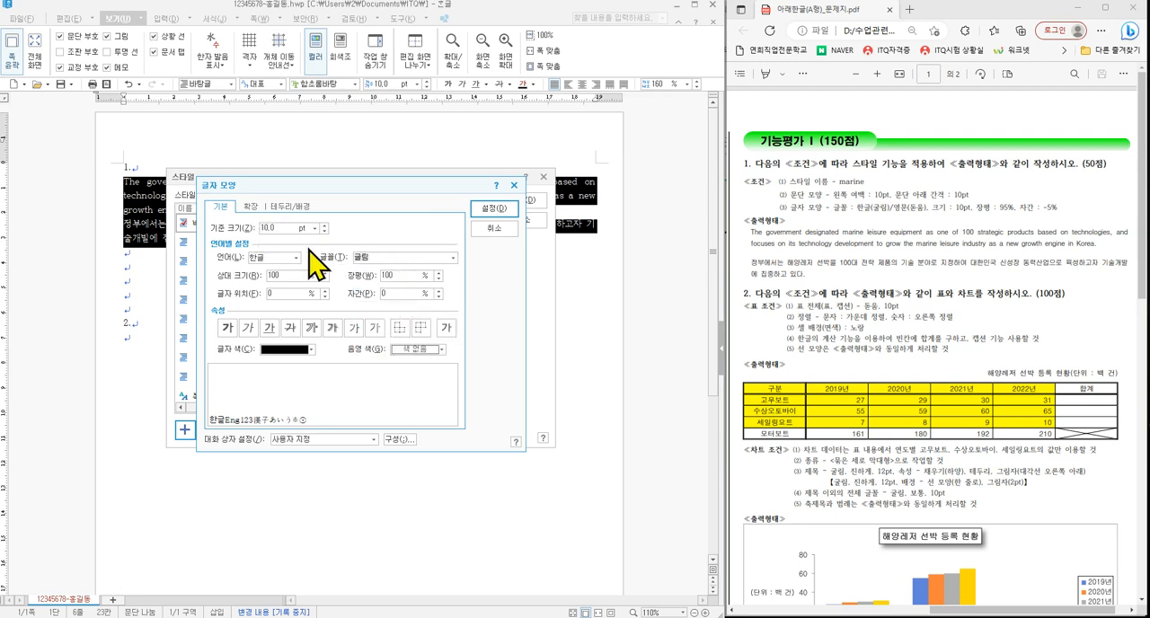
- Set the Korean text's character width (장평) to 95% and letter spacing (자간) to -5%
{"action": "double_click", "coordinate": [386, 276]}
{"action": "type", "text": "95"}
{"action": "left_click", "coordinate": [393, 292]}
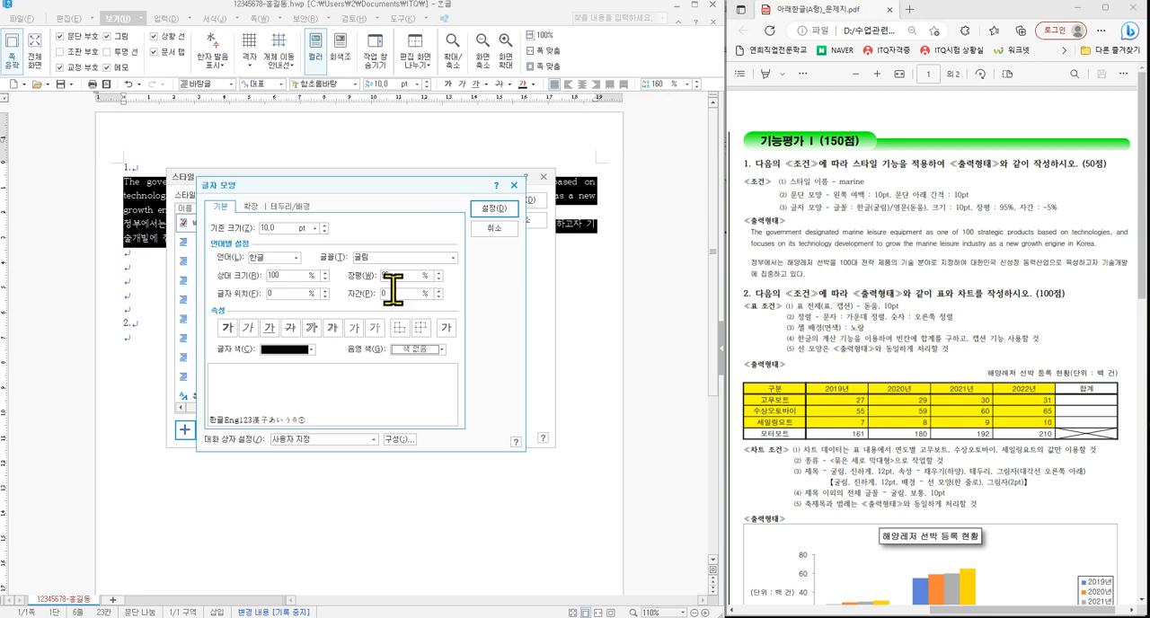
{"action": "type", "text": "-1"}
{"action": "left_click", "coordinate": [440, 296]}
{"action": "left_click", "coordinate": [440, 297]}
{"action": "key", "text": "ctrl+2"}
{"action": "mouse_move", "coordinate": [268, 249]}
{"action": "left_mouse_down"}
{"action": "mouse_move", "coordinate": [406, 237]}
{"action": "mouse_move", "coordinate": [438, 289]}
{"action": "left_mouse_up"}
- Set the marine style's English (영문) font to 돋움
{"action": "left_click", "coordinate": [288, 259]}
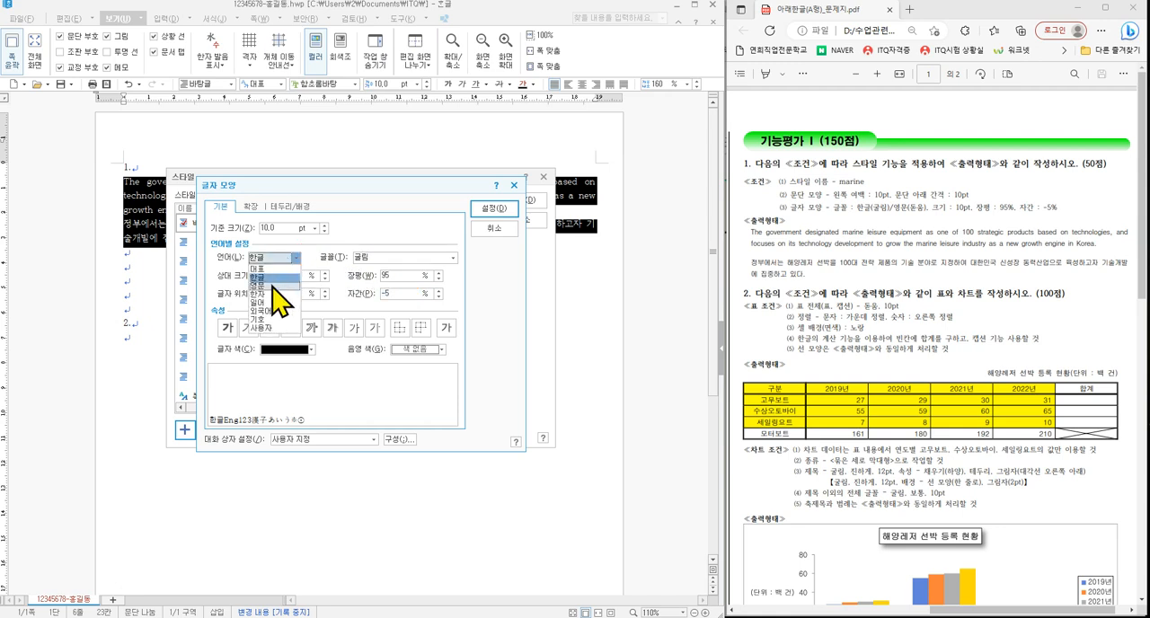
{"action": "left_click", "coordinate": [271, 285]}
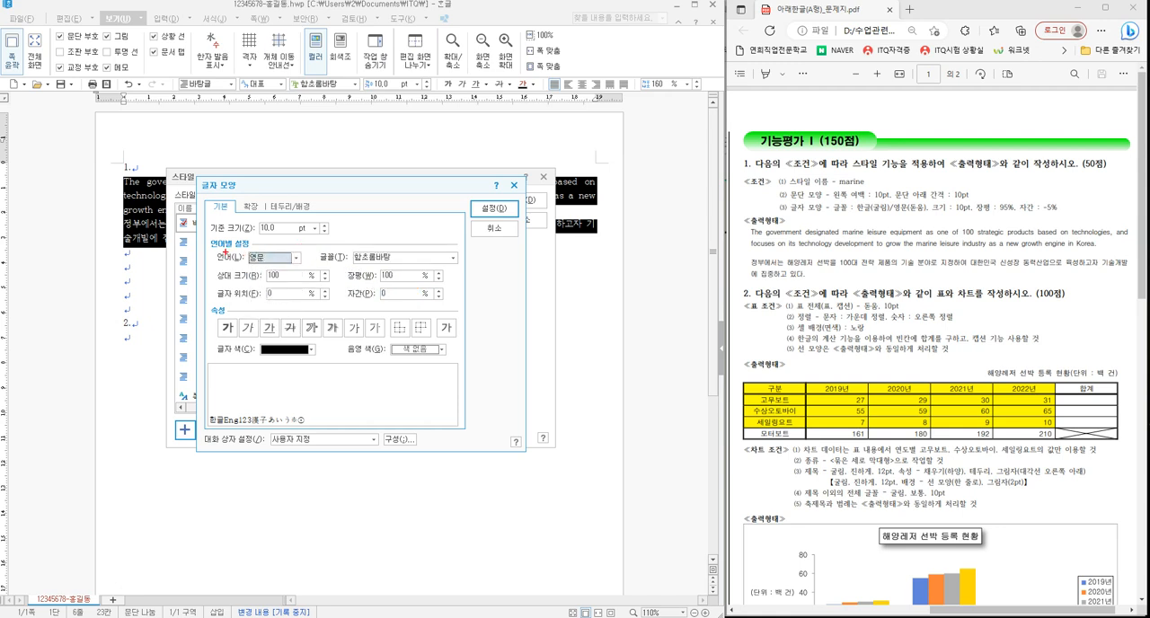
{"action": "left_click_drag", "start_coordinate": [213, 248], "coordinate": [306, 269]}
{"action": "key", "text": "Escape"}
{"action": "left_click", "coordinate": [453, 258]}
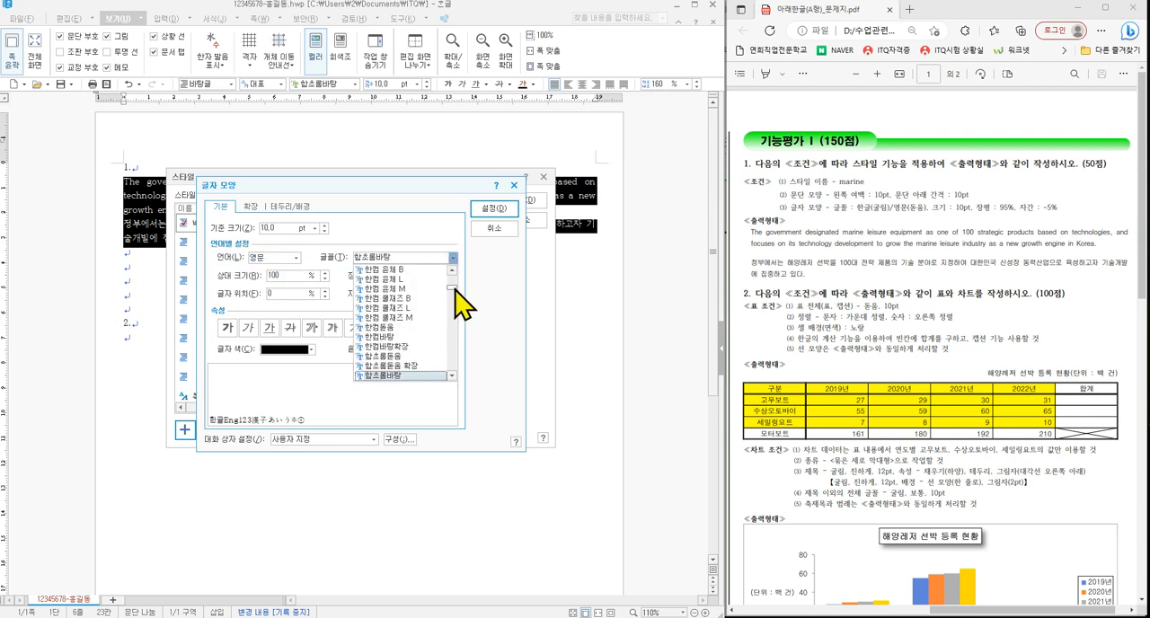
{"action": "left_click_drag", "start_coordinate": [452, 287], "coordinate": [457, 265]}
{"action": "left_click", "coordinate": [390, 329]}
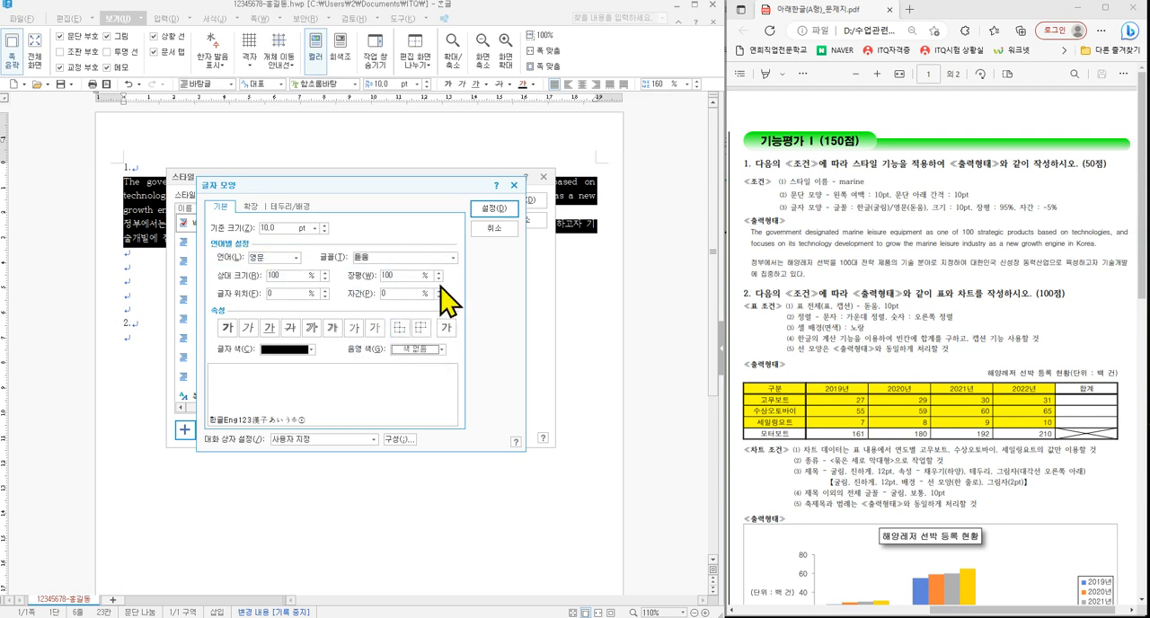
- Set the English text's character width to 95% and letter spacing to -5%, and accept the character shape
{"action": "left_click", "coordinate": [438, 280]}
{"action": "left_click", "coordinate": [438, 280]}
{"action": "left_click", "coordinate": [439, 280]}
{"action": "left_click", "coordinate": [439, 281]}
{"action": "left_click", "coordinate": [438, 280]}
{"action": "left_click", "coordinate": [438, 297]}
{"action": "left_click", "coordinate": [438, 298]}
{"action": "left_click", "coordinate": [438, 297]}
{"action": "left_click", "coordinate": [439, 298]}
{"action": "left_click", "coordinate": [439, 297]}
{"action": "mouse_move", "coordinate": [275, 249]}
{"action": "left_mouse_down"}
{"action": "mouse_move", "coordinate": [316, 236]}
{"action": "mouse_move", "coordinate": [388, 261]}
{"action": "mouse_move", "coordinate": [413, 249]}
{"action": "mouse_move", "coordinate": [428, 290]}
{"action": "left_mouse_up"}
{"action": "mouse_move", "coordinate": [470, 206]}
{"action": "left_mouse_down"}
{"action": "mouse_move", "coordinate": [464, 220]}
{"action": "mouse_move", "coordinate": [518, 197]}
{"action": "left_mouse_up"}
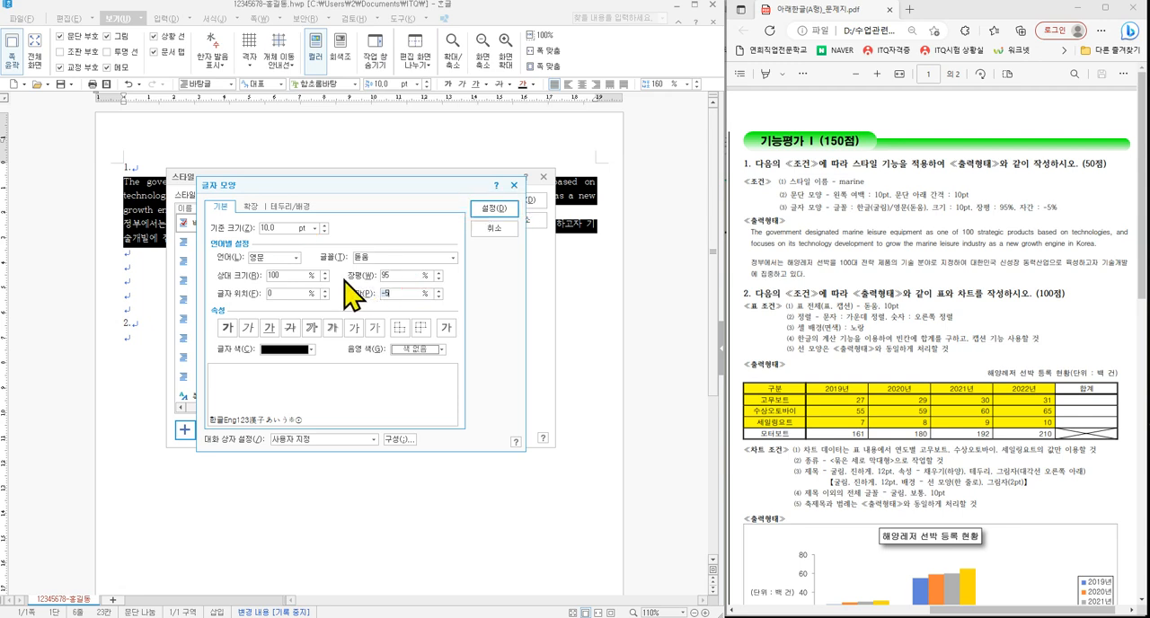
{"action": "left_click", "coordinate": [490, 211]}
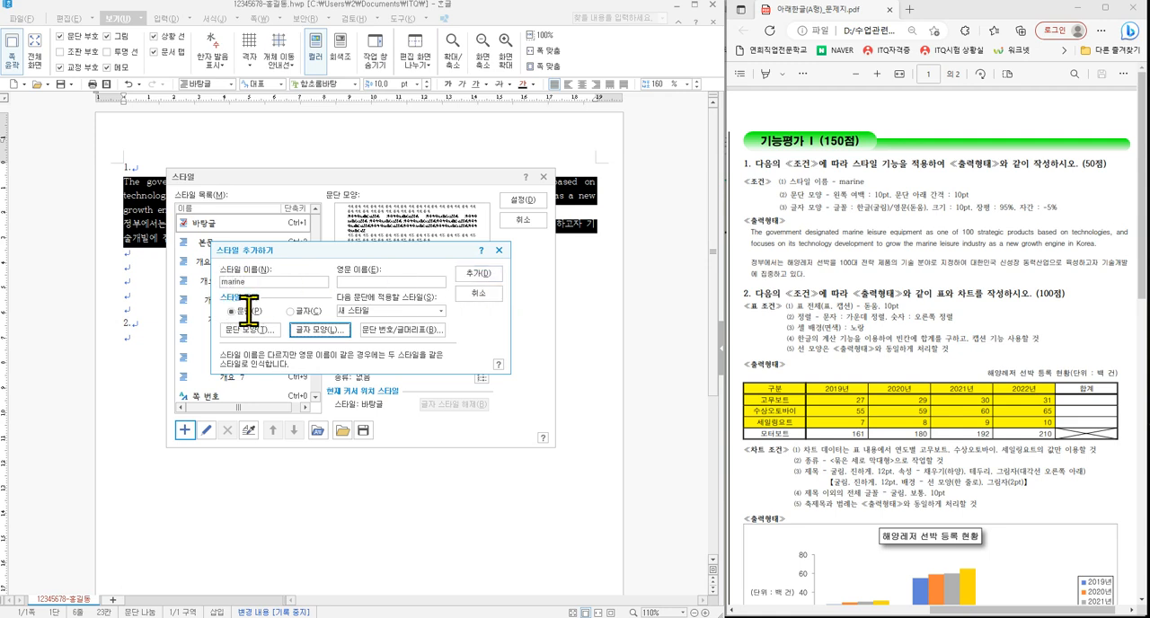
- Add the marine style to the style list and apply it to the selected English and Korean paragraphs
{"action": "left_click", "coordinate": [466, 278]}
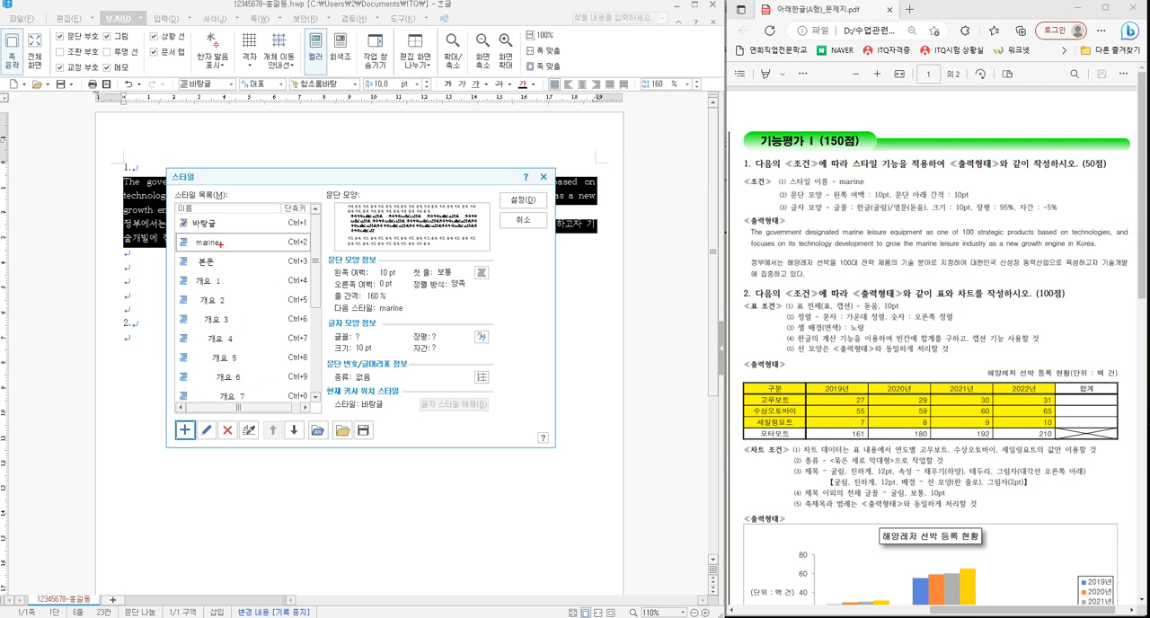
{"action": "left_click_drag", "start_coordinate": [173, 232], "coordinate": [319, 259]}
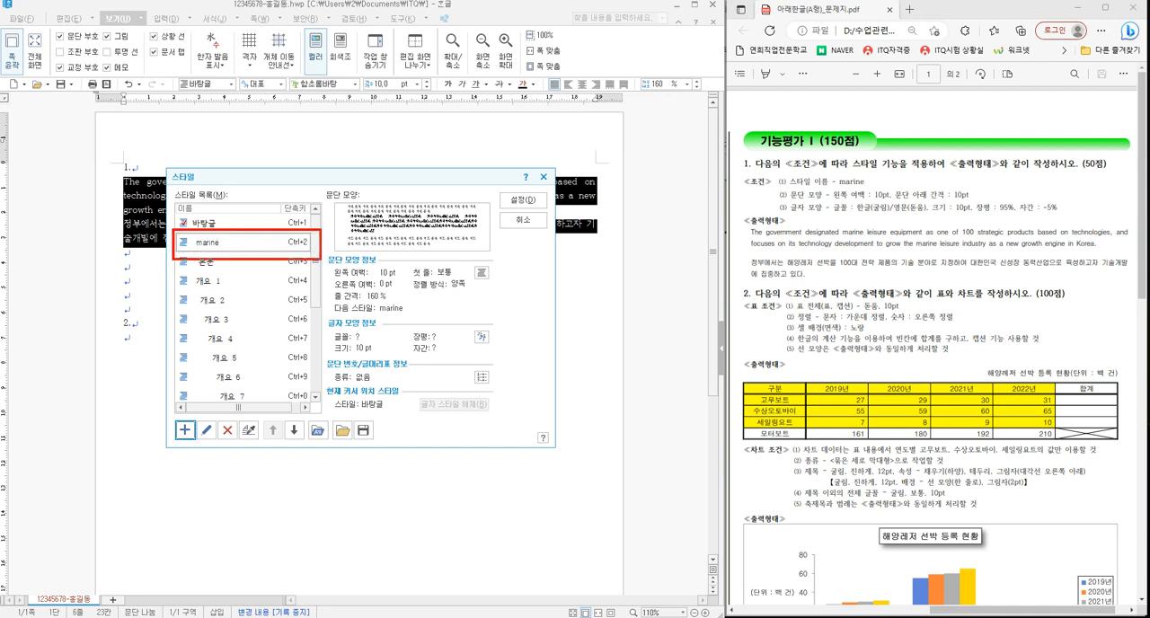
{"action": "left_click_drag", "start_coordinate": [521, 196], "coordinate": [546, 174]}
{"action": "left_click", "coordinate": [525, 203]}
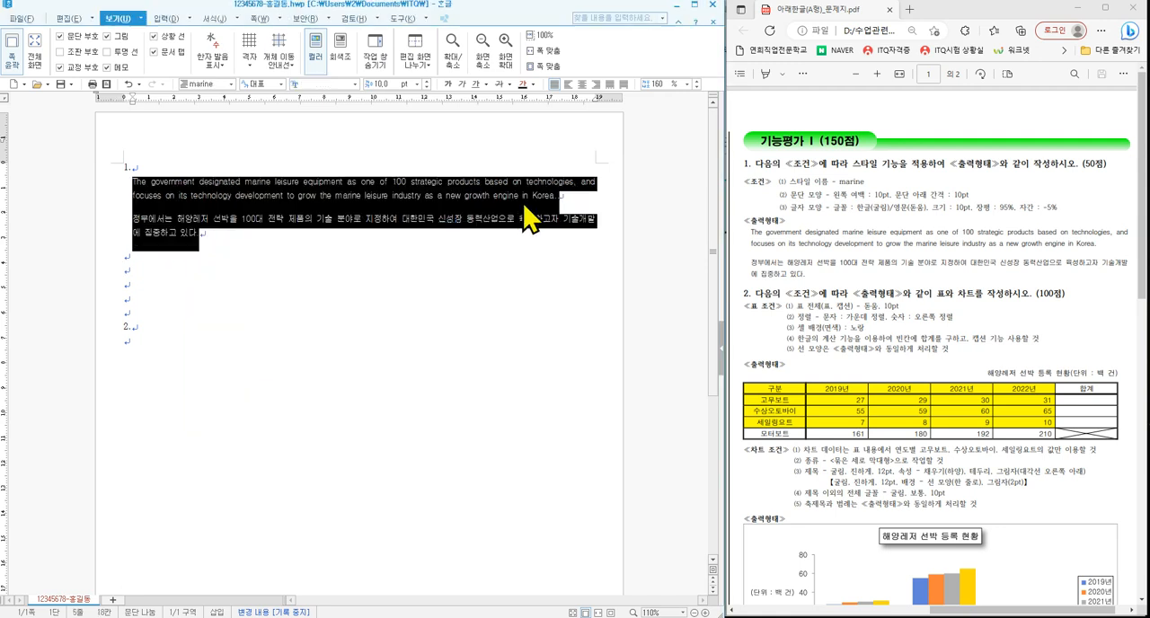
{"action": "left_click", "coordinate": [549, 283]}
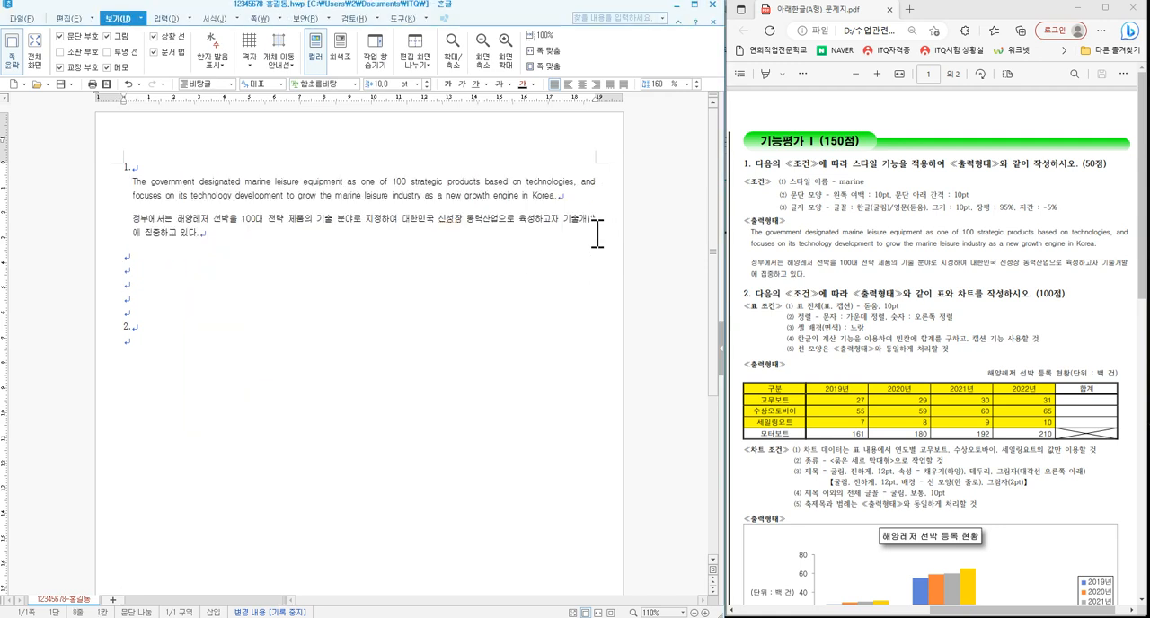
{"action": "mouse_move", "coordinate": [579, 172]}
{"action": "left_mouse_down"}
{"action": "mouse_move", "coordinate": [598, 180]}
{"action": "mouse_move", "coordinate": [606, 226]}
{"action": "left_mouse_up"}
{"action": "left_click_drag", "start_coordinate": [1105, 222], "coordinate": [1129, 272]}
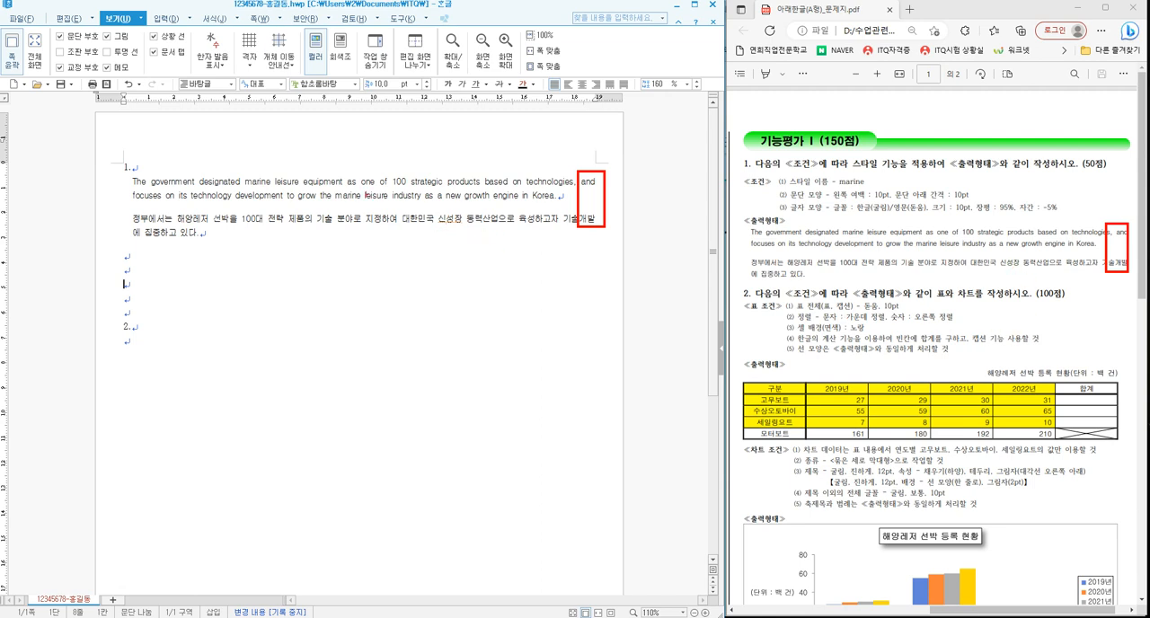
{"action": "key", "text": "Escape"}
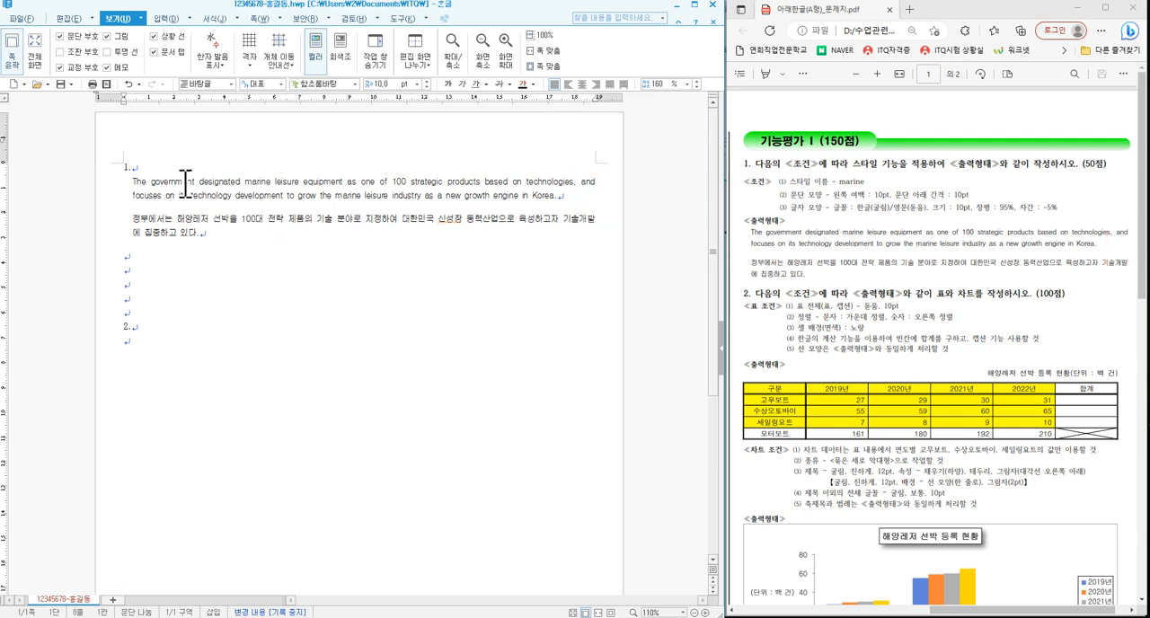
- Save the document and place the cursor on the empty line below "2."
{"action": "mouse_move", "coordinate": [76, 98]}
{"action": "left_mouse_down"}
{"action": "mouse_move", "coordinate": [49, 92]}
{"action": "mouse_move", "coordinate": [63, 75]}
{"action": "left_mouse_up"}
{"action": "key", "text": "Escape"}
{"action": "left_click", "coordinate": [63, 84]}
{"action": "left_click", "coordinate": [90, 280]}
{"action": "left_click", "coordinate": [141, 350]}
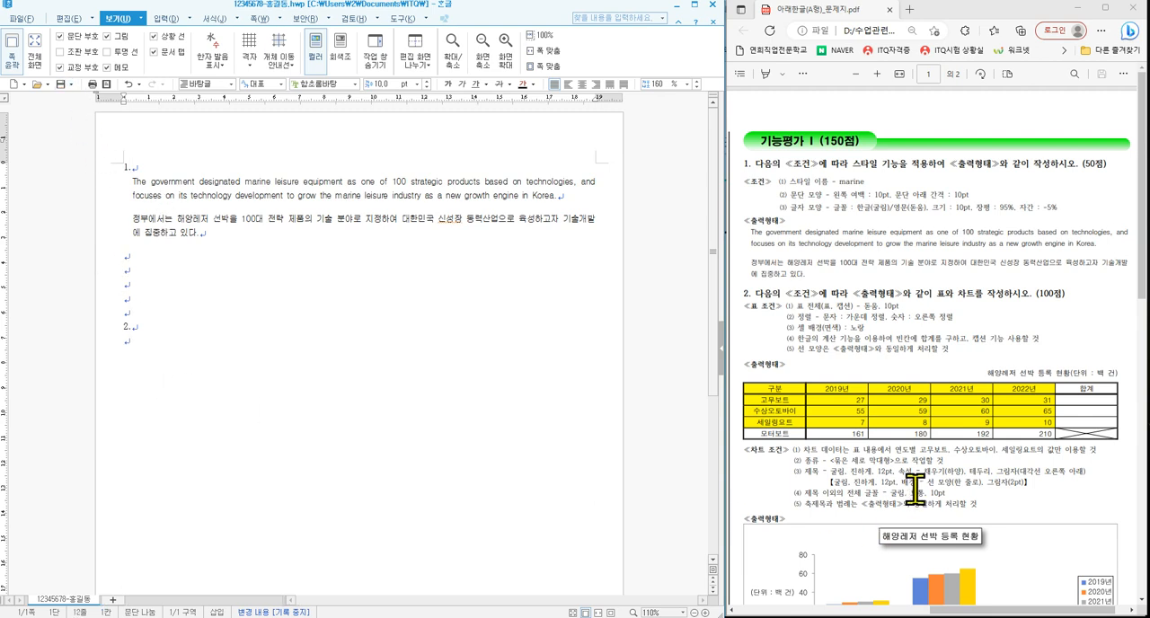
- Following the question 2 sample, insert a table of 5 rows and 6 columns below "2.", treated as a character (글자처럼 취급)
{"action": "scroll", "coordinate": [935, 490], "scroll_direction": "down", "scroll_amount": 3}
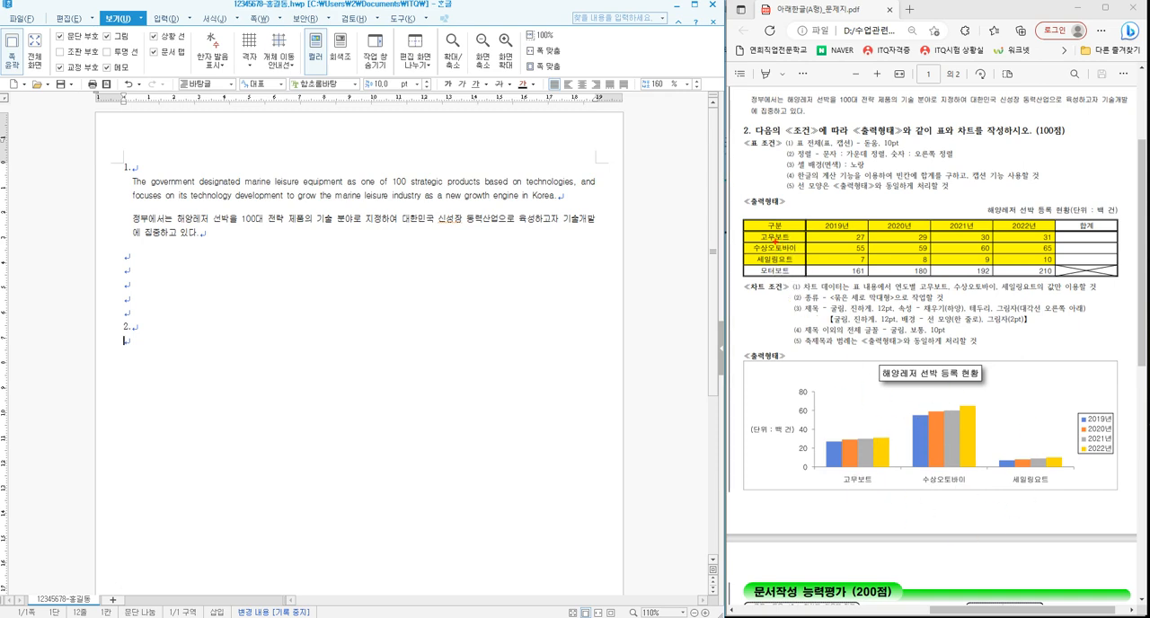
{"action": "mouse_move", "coordinate": [1107, 236]}
{"action": "left_mouse_down"}
{"action": "mouse_move", "coordinate": [1092, 260]}
{"action": "mouse_move", "coordinate": [1096, 249]}
{"action": "left_mouse_up"}
{"action": "mouse_move", "coordinate": [842, 255]}
{"action": "left_mouse_down"}
{"action": "mouse_move", "coordinate": [861, 293]}
{"action": "mouse_move", "coordinate": [797, 299]}
{"action": "left_mouse_up"}
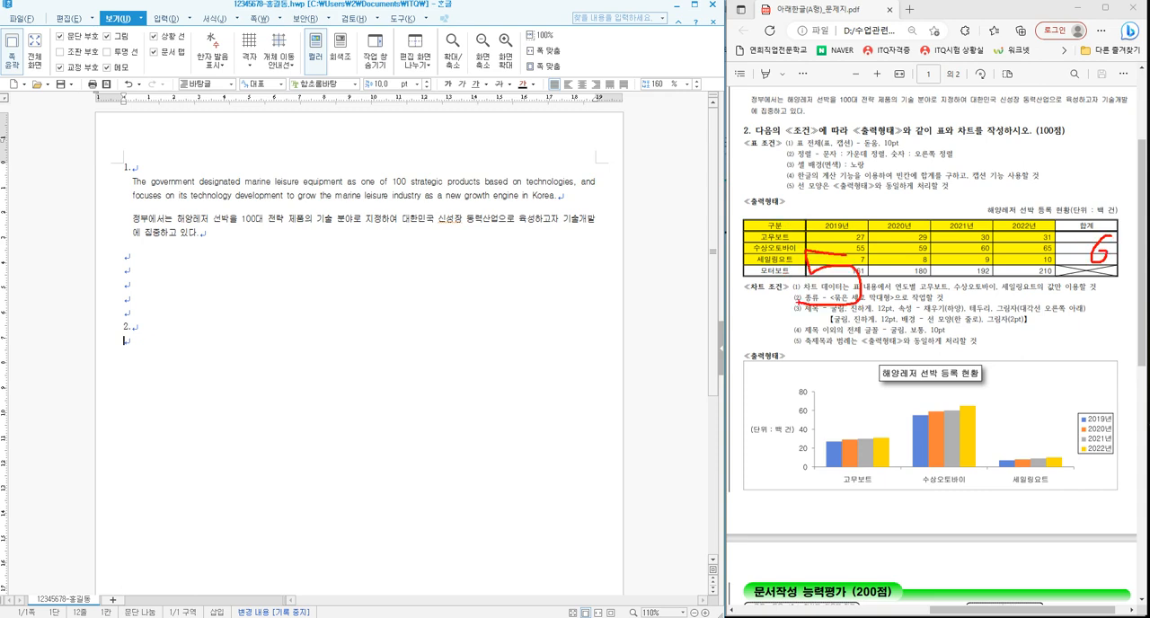
{"action": "key", "text": "Escape"}
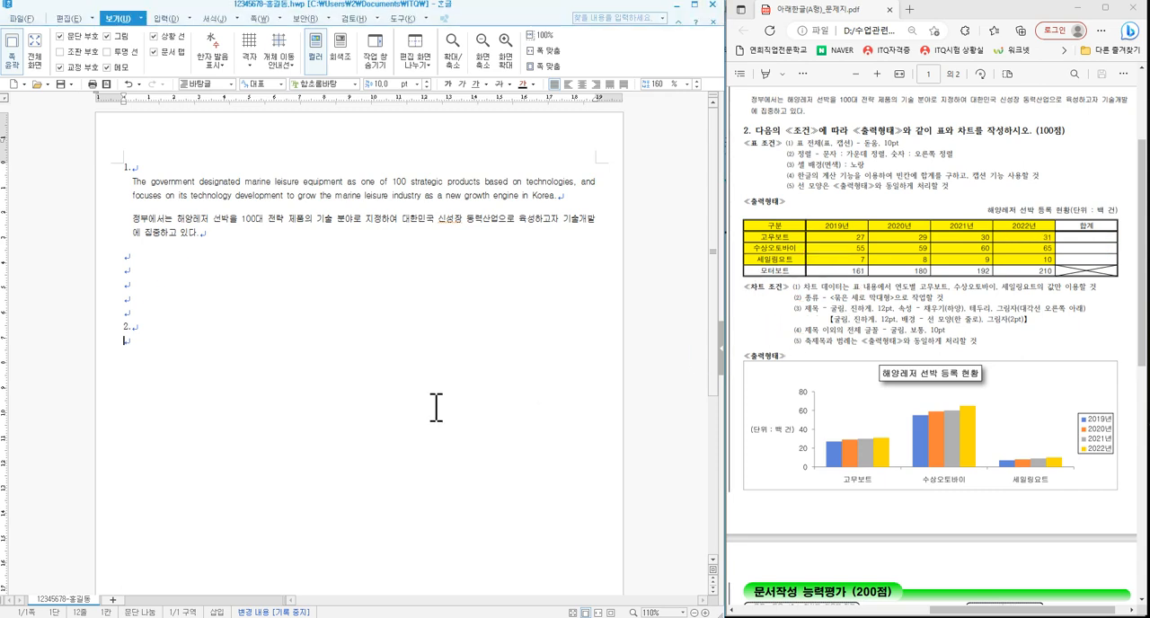
{"action": "left_click", "coordinate": [168, 18]}
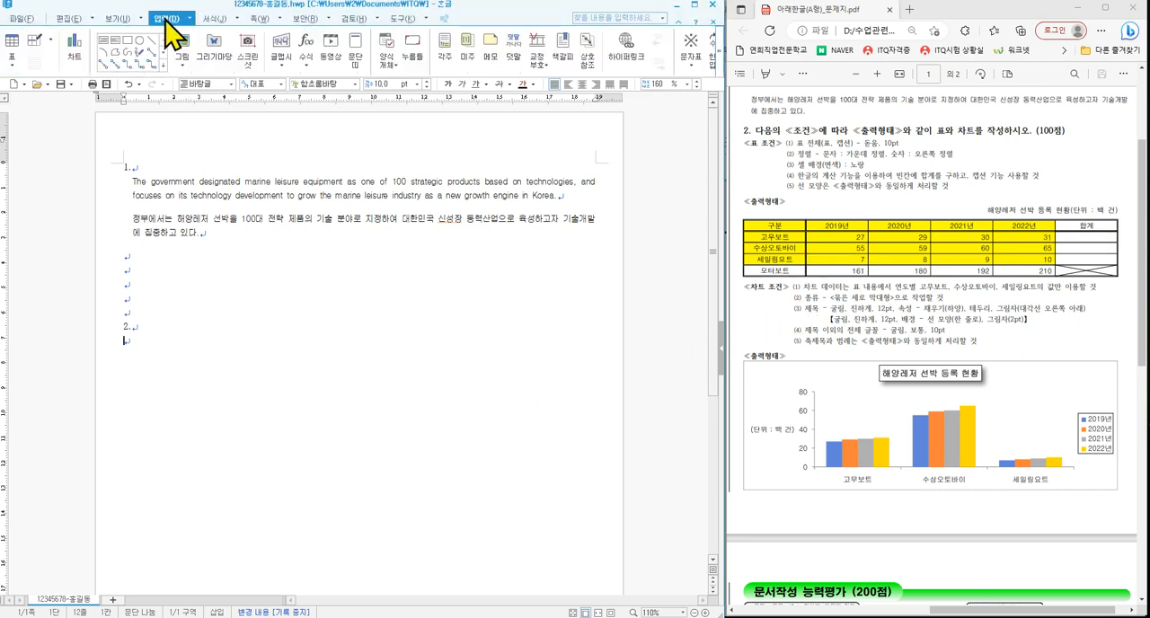
{"action": "left_click", "coordinate": [11, 43]}
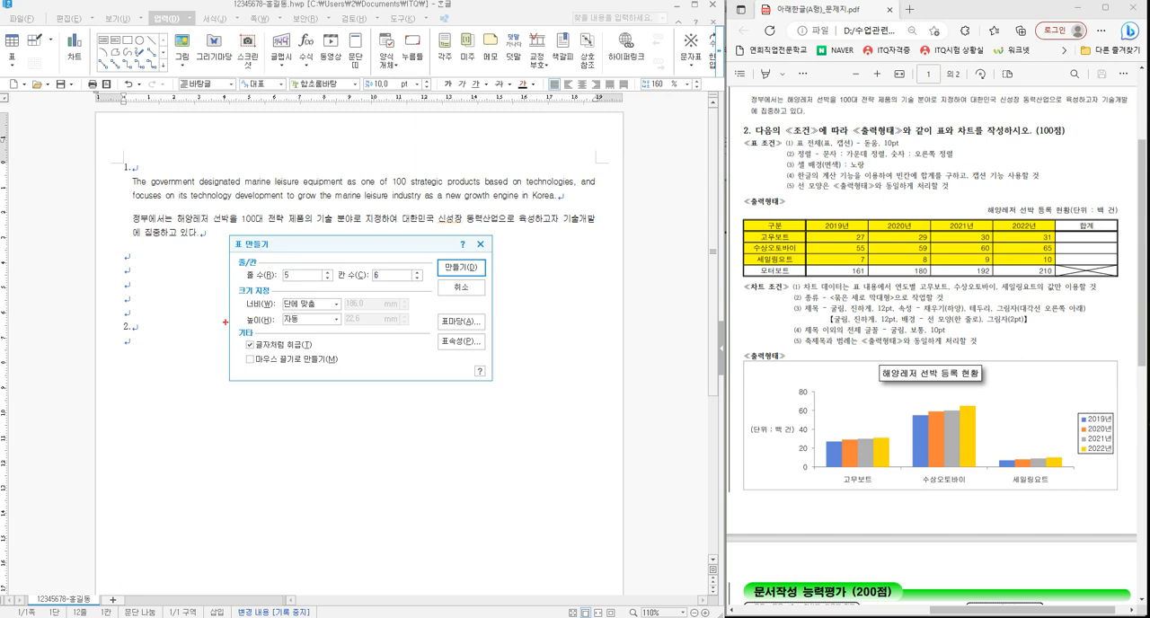
{"action": "left_click_drag", "start_coordinate": [224, 321], "coordinate": [357, 373]}
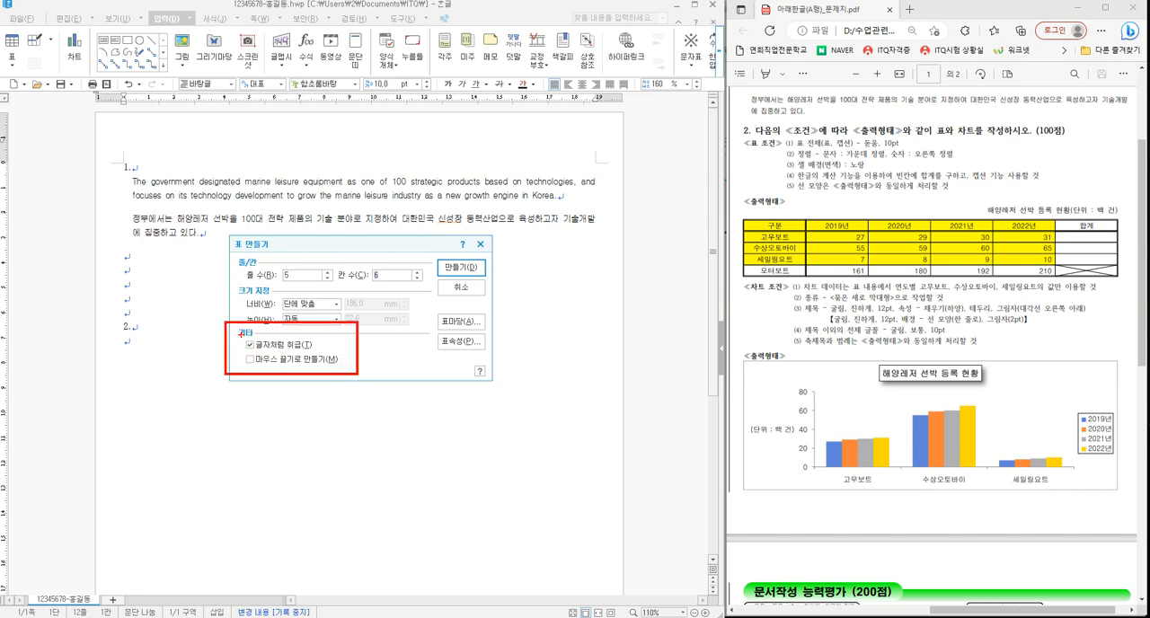
{"action": "left_click_drag", "start_coordinate": [239, 334], "coordinate": [319, 352]}
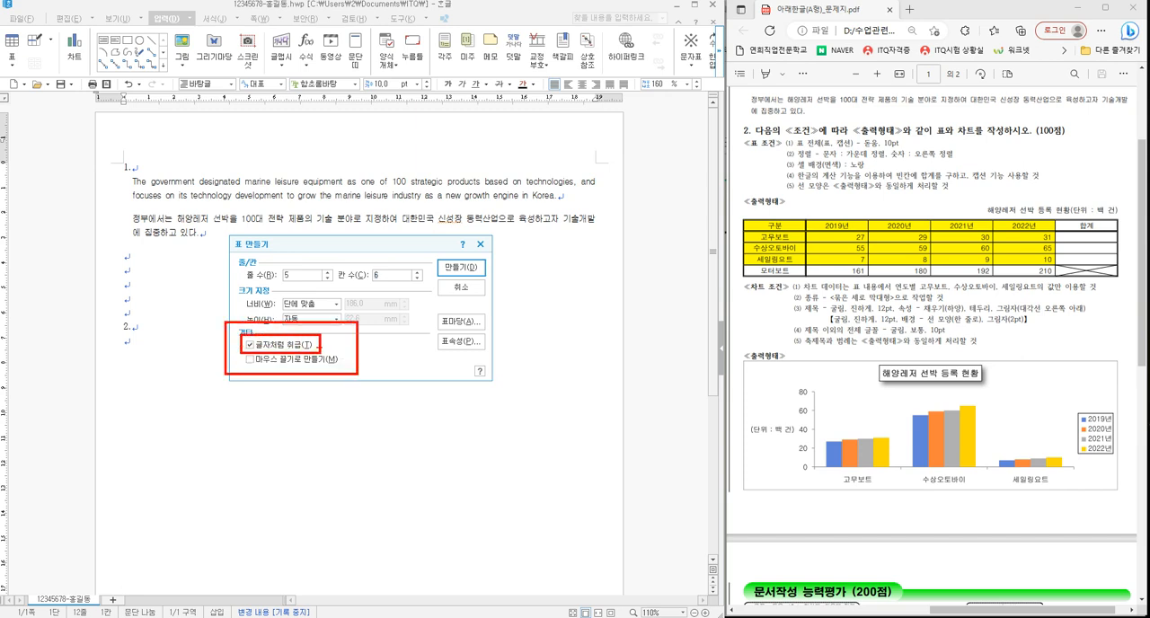
{"action": "key", "text": "Escape"}
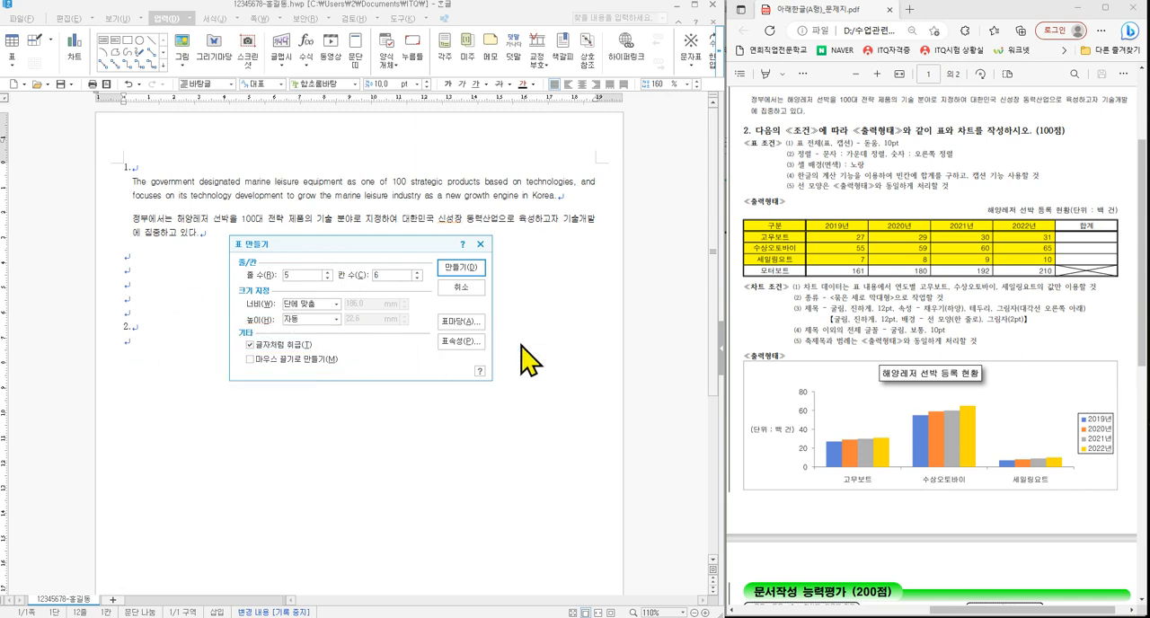
{"action": "left_click", "coordinate": [465, 269]}
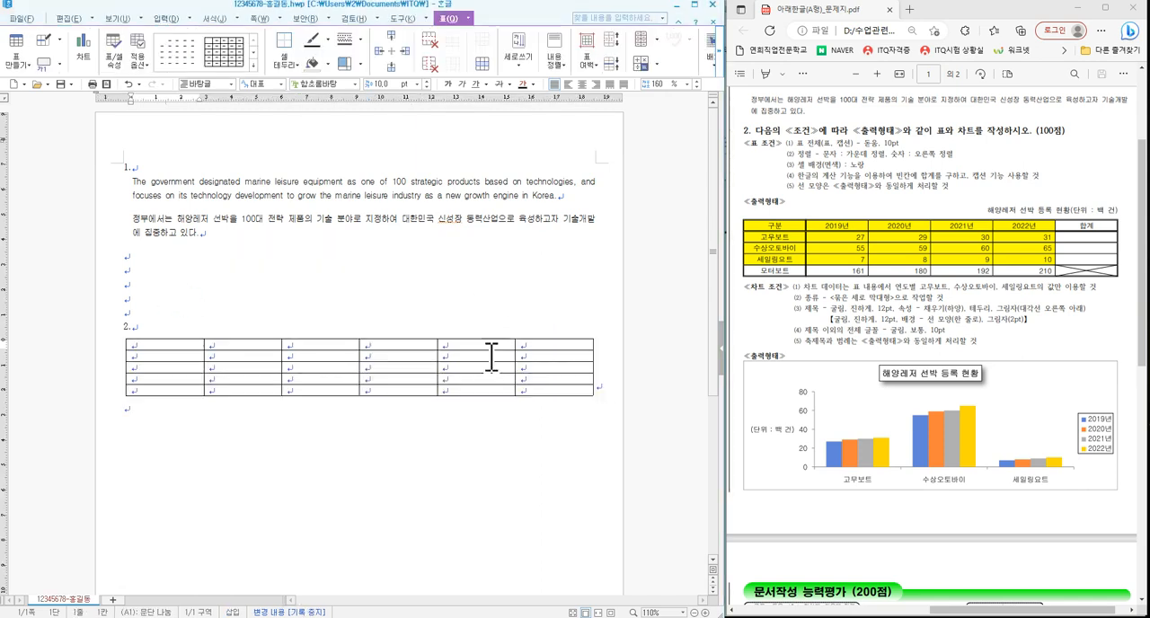
{"action": "scroll", "coordinate": [465, 421], "scroll_direction": "down", "scroll_amount": 3}
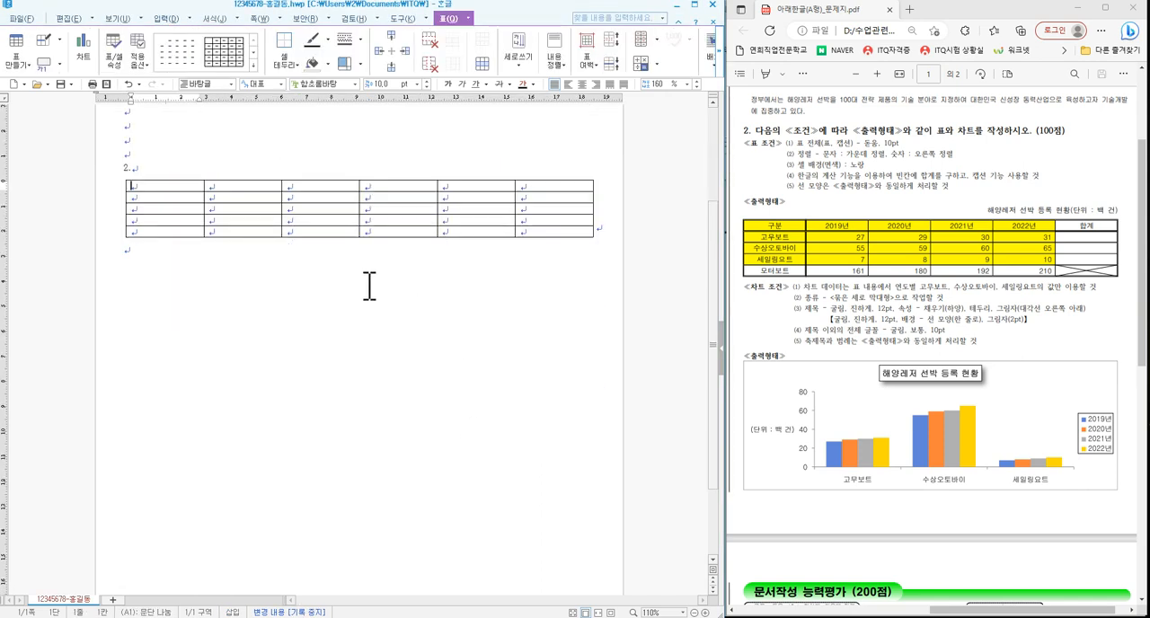
{"action": "left_click_drag", "start_coordinate": [167, 185], "coordinate": [573, 235]}
{"action": "key", "text": "Escape"}
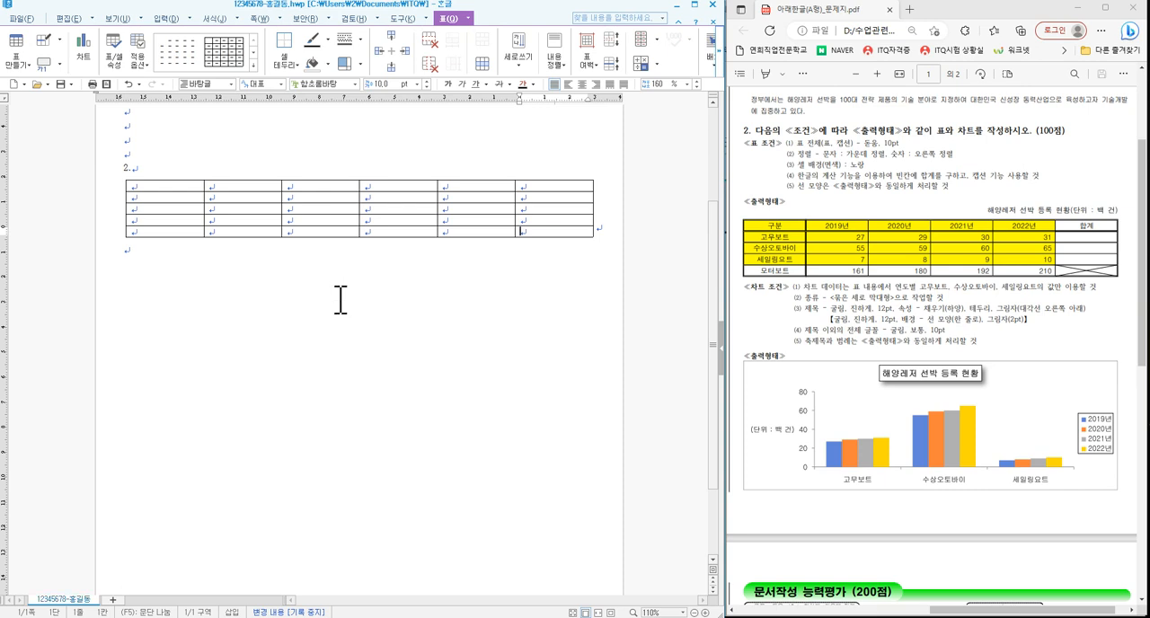
{"action": "left_click", "coordinate": [340, 301]}
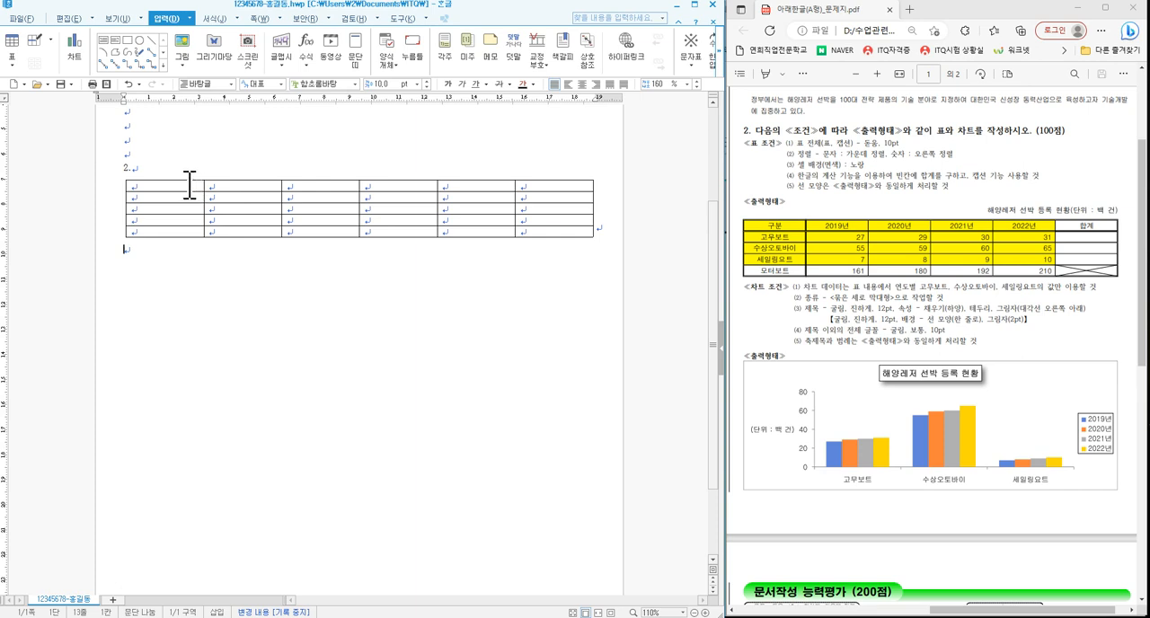
{"action": "left_click_drag", "start_coordinate": [188, 185], "coordinate": [568, 229]}
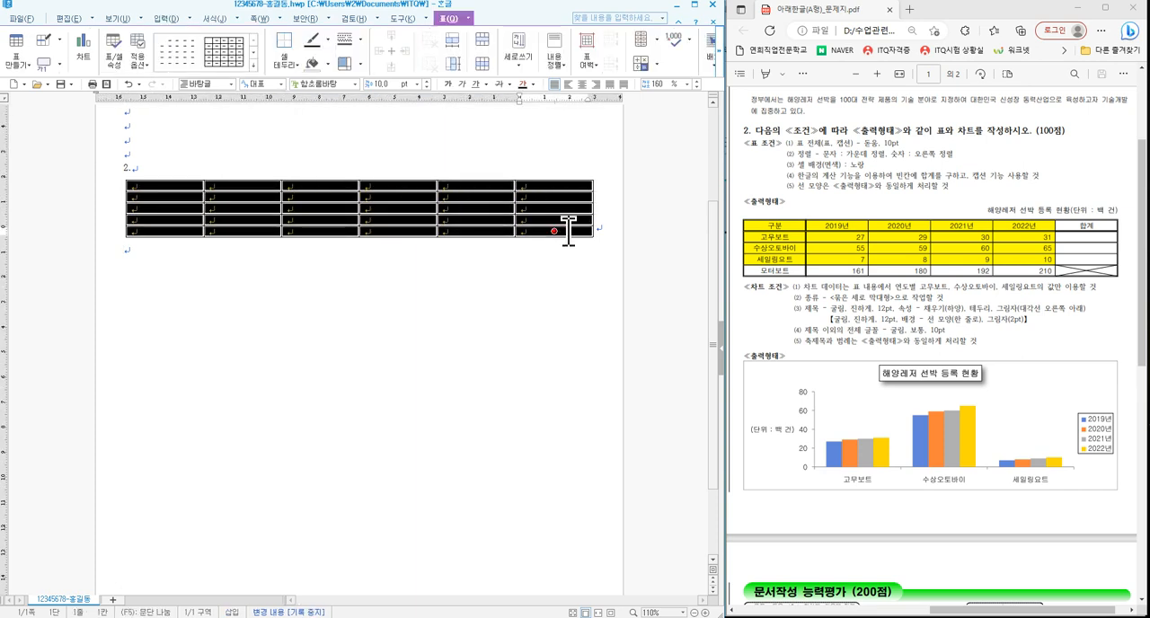
{"action": "left_click", "coordinate": [319, 194]}
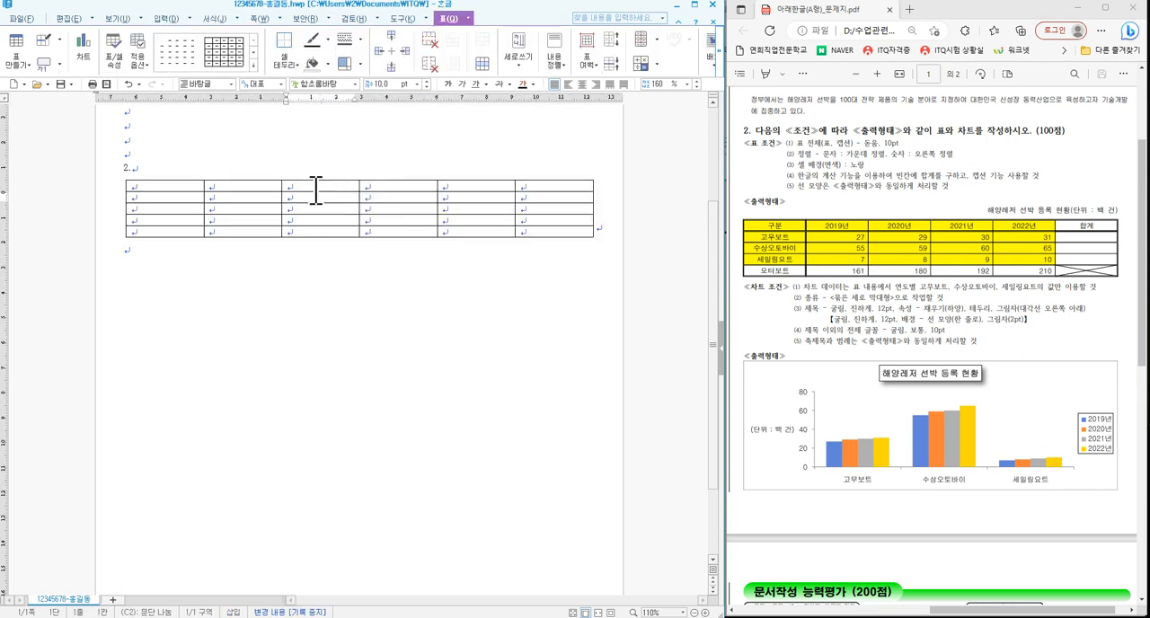
{"action": "left_click", "coordinate": [309, 185]}
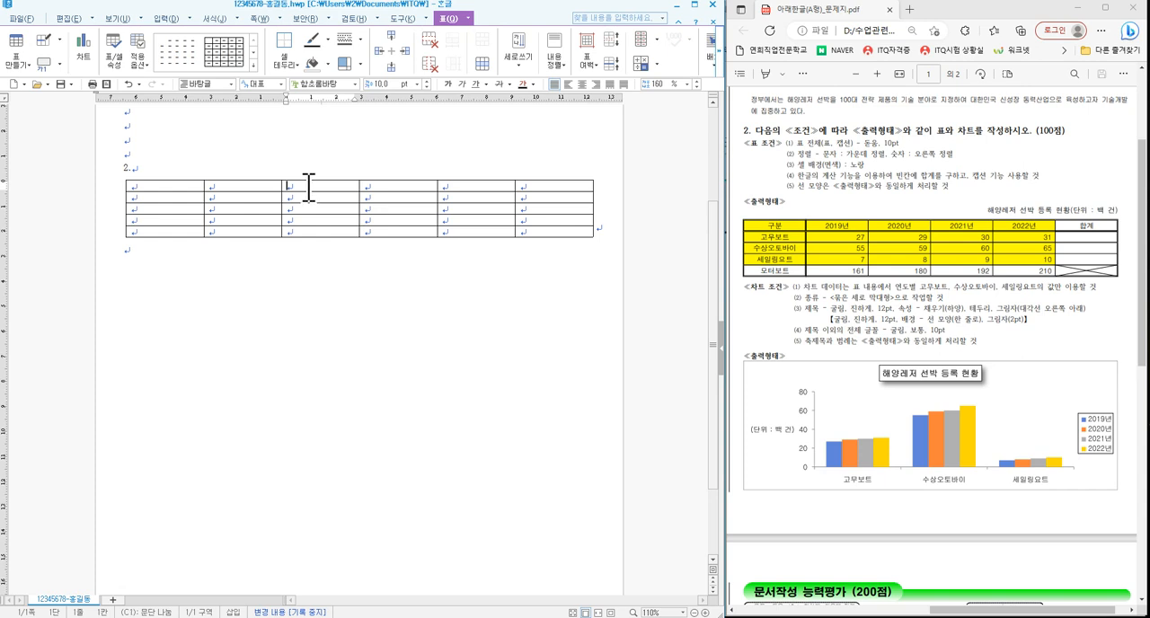
{"action": "key", "text": "F5"}
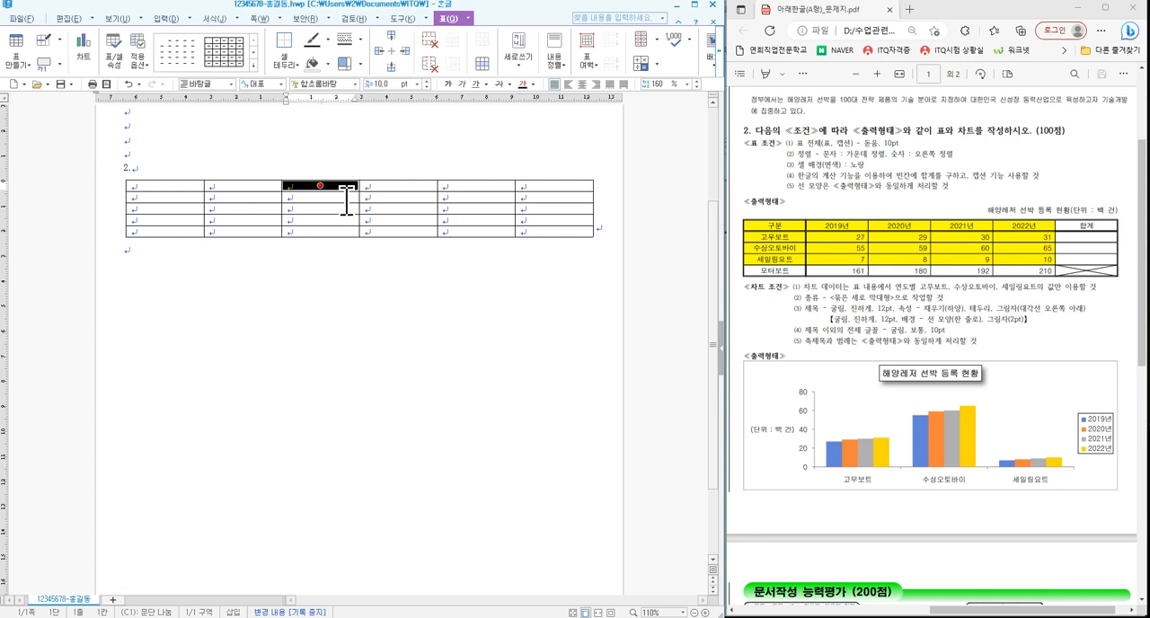
{"action": "key", "text": "shift+Down"}
{"action": "key", "text": "shift+Down"}
{"action": "key", "text": "shift+Down"}
{"action": "key", "text": "shift+Down"}
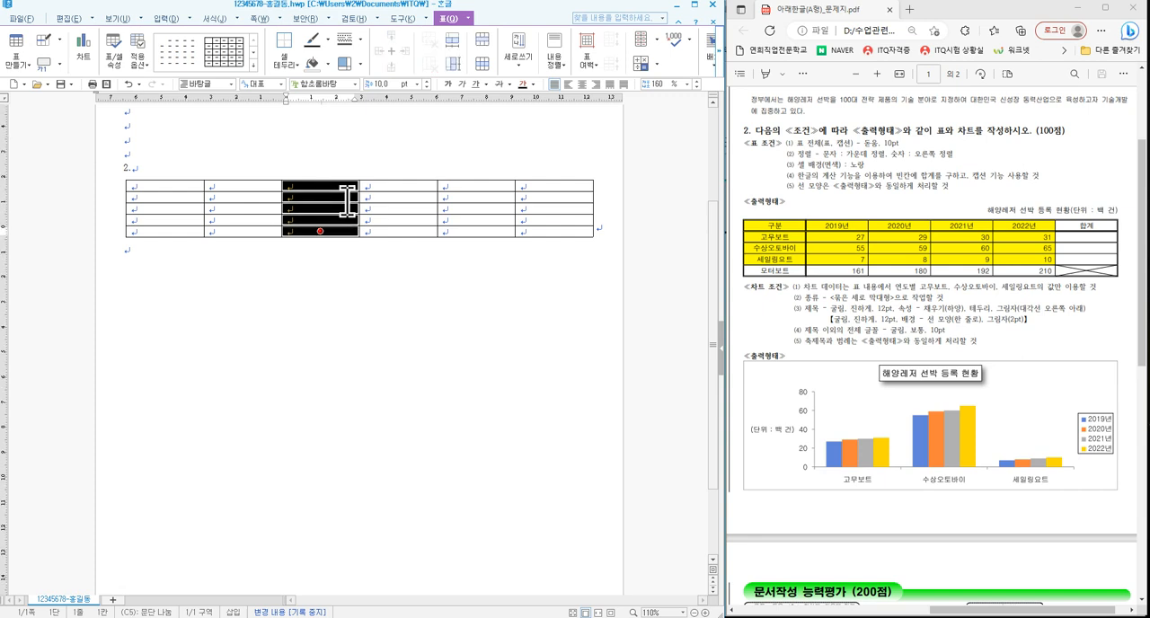
{"action": "left_click", "coordinate": [381, 189]}
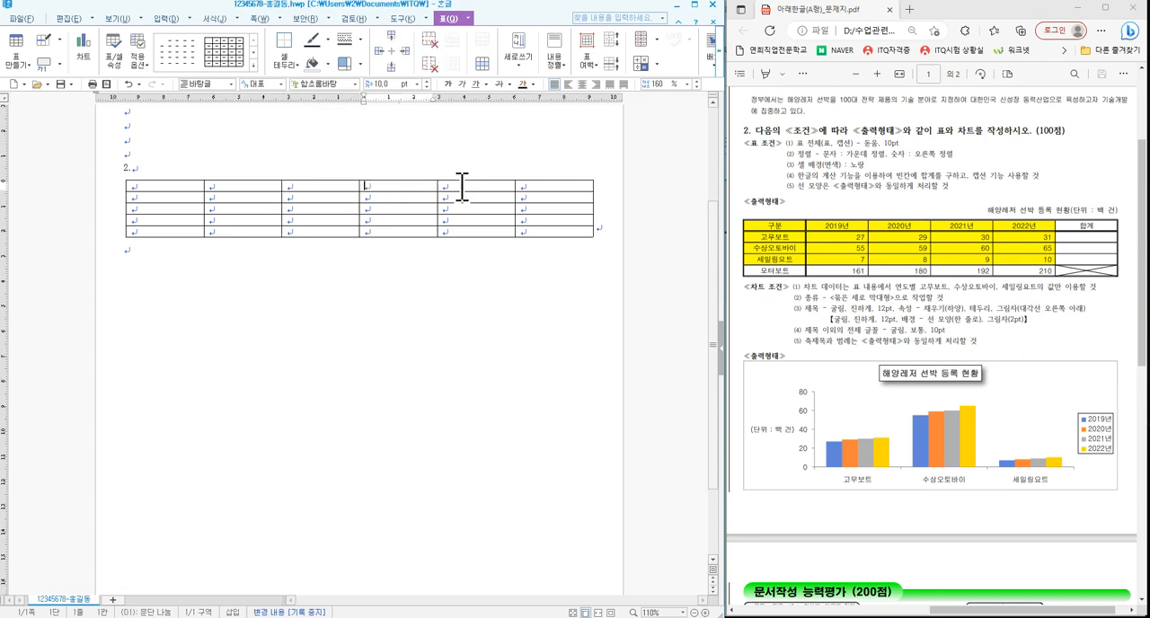
{"action": "left_click_drag", "start_coordinate": [462, 188], "coordinate": [468, 231]}
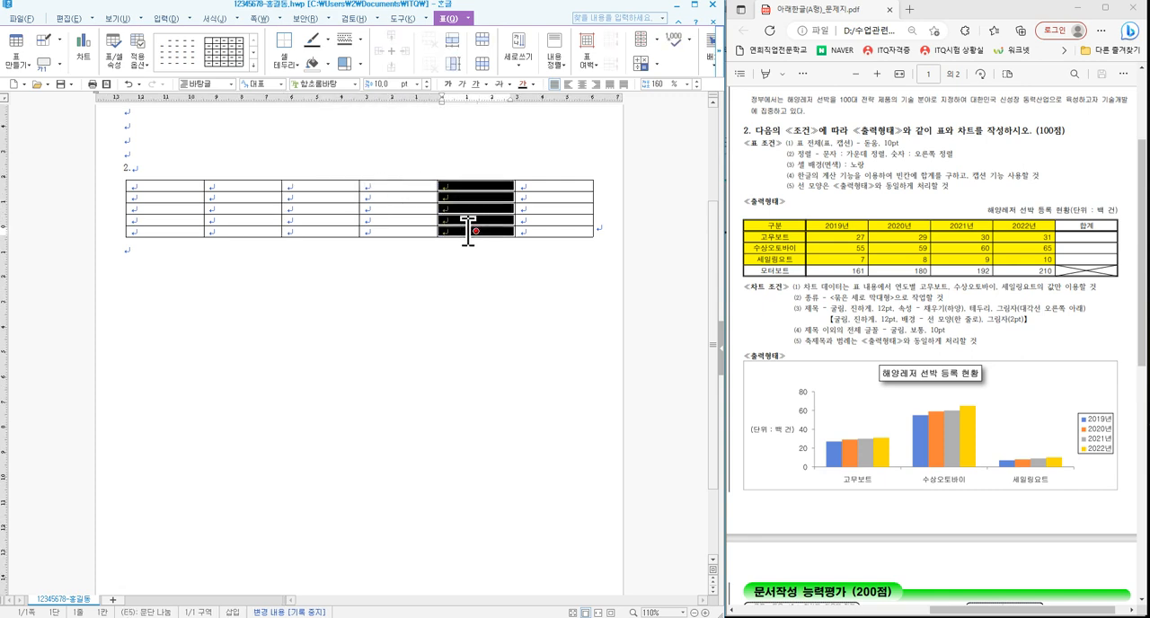
{"action": "left_click", "coordinate": [383, 207]}
{"action": "left_click", "coordinate": [382, 207]}
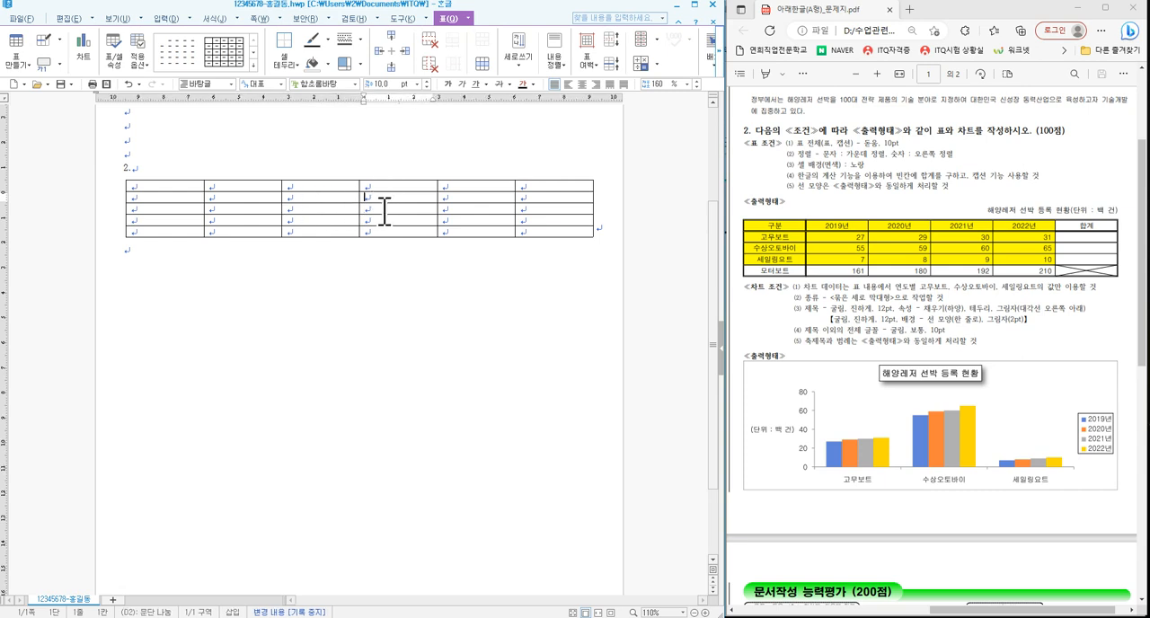
{"action": "key", "text": "F5"}
{"action": "key", "text": "F5"}
{"action": "key", "text": "F5"}
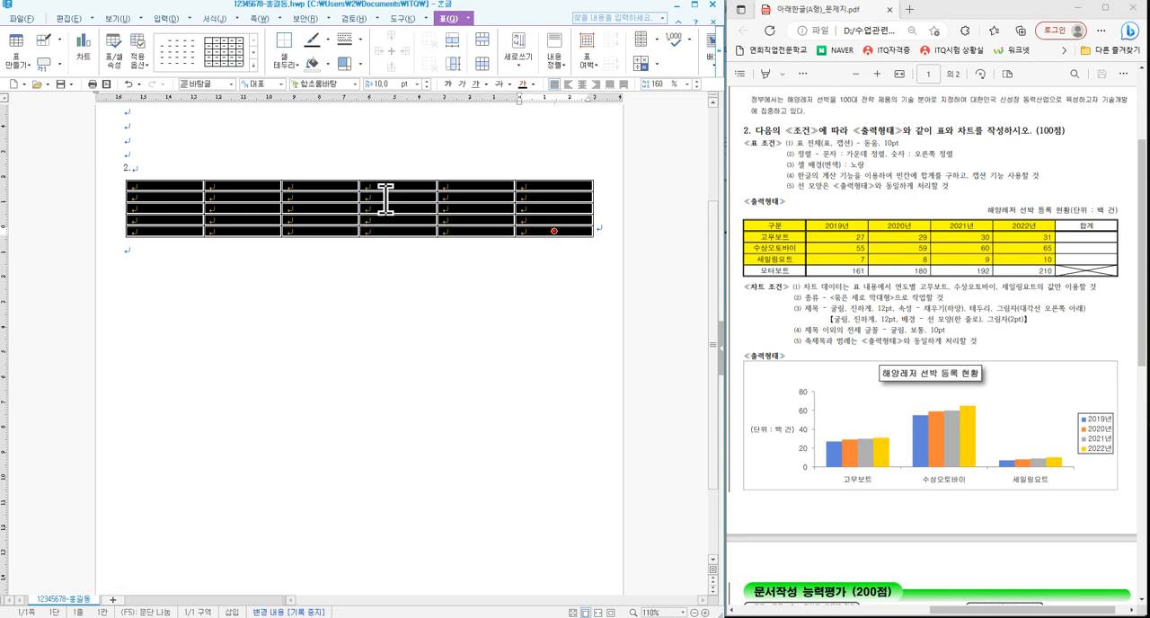
{"action": "left_click", "coordinate": [382, 205]}
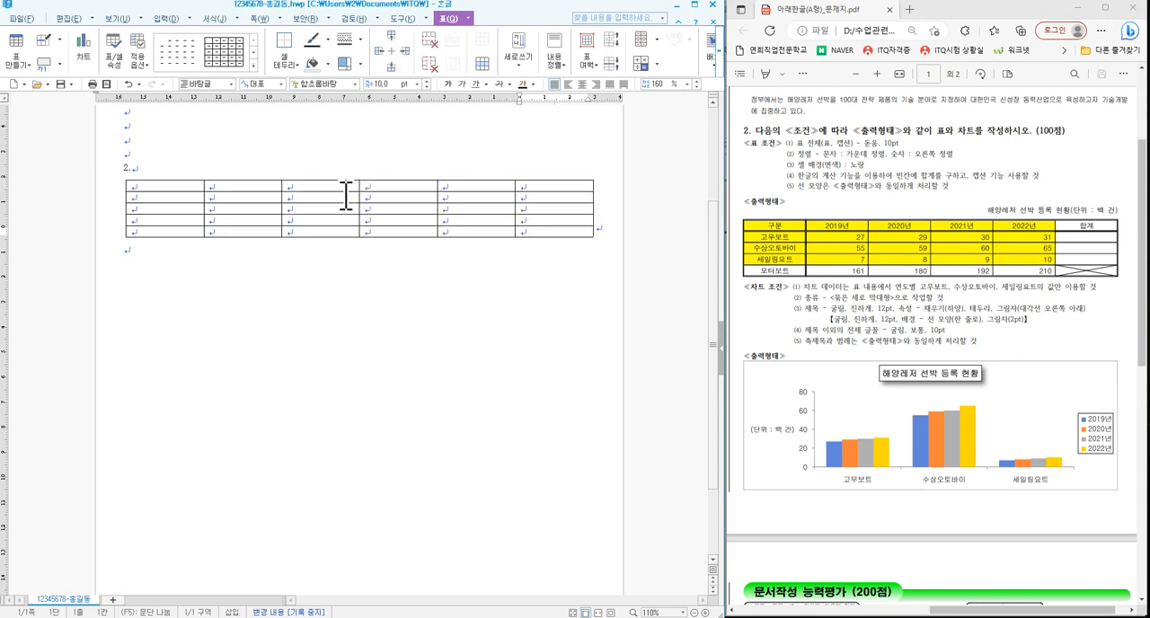
{"action": "mouse_move", "coordinate": [360, 200]}
{"action": "left_mouse_down"}
{"action": "mouse_move", "coordinate": [374, 198]}
{"action": "mouse_move", "coordinate": [363, 200]}
{"action": "left_mouse_up"}
- Try different row heights for the whole table: enlarge all rows, shrink them to the minimum, and enlarge them by two increments
{"action": "left_click", "coordinate": [380, 189]}
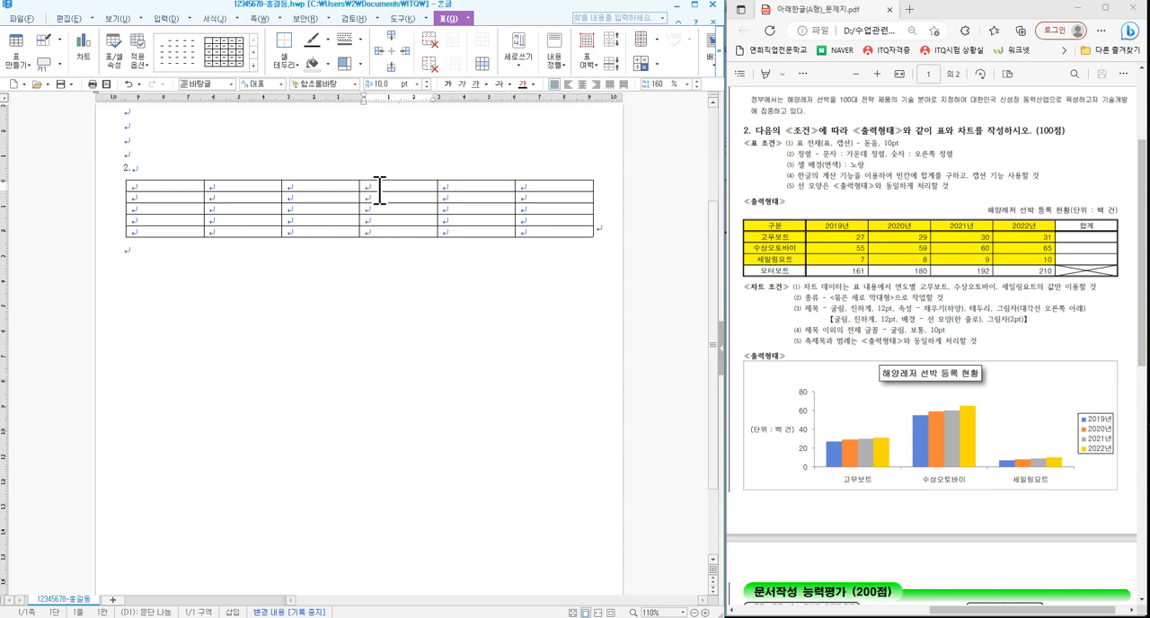
{"action": "key", "text": "F5"}
{"action": "key", "text": "F5"}
{"action": "key", "text": "F5"}
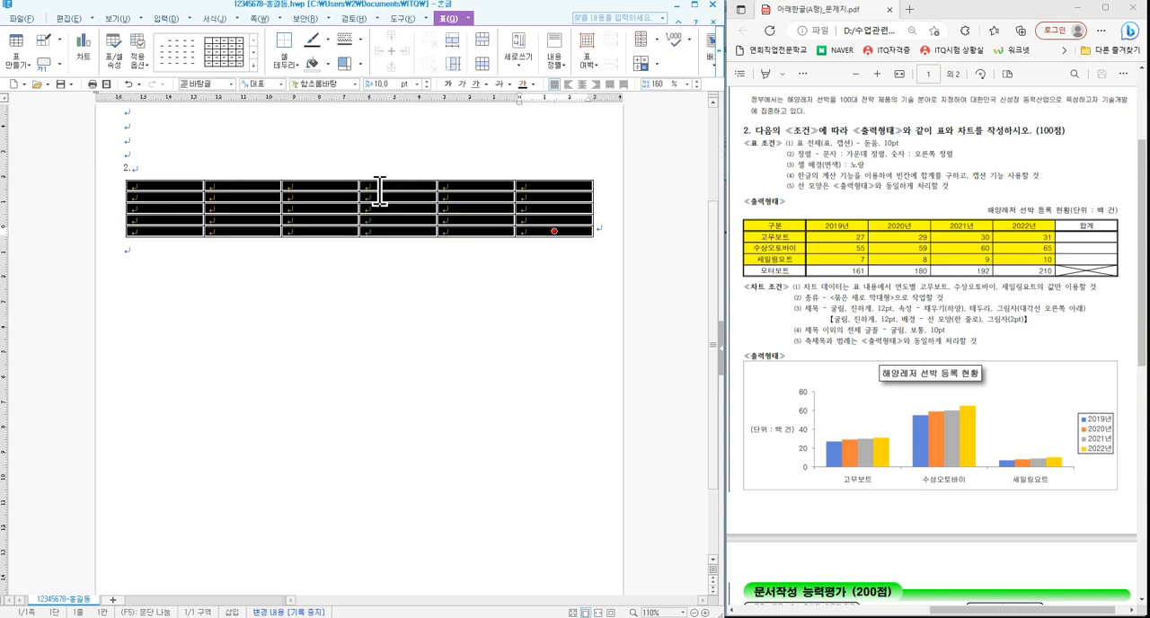
{"action": "key", "text": "ctrl+Down"}
{"action": "key", "text": "ctrl+Down"}
{"action": "key", "text": "ctrl+Down"}
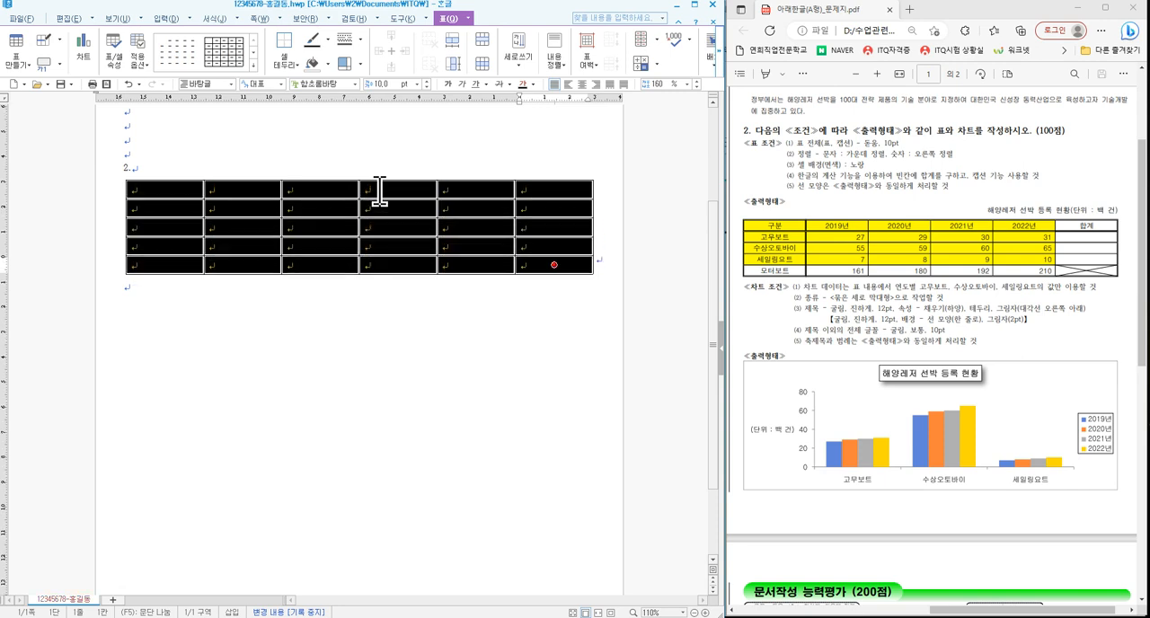
{"action": "key", "text": "ctrl+Down"}
{"action": "key", "text": "ctrl+Down"}
{"action": "key", "text": "ctrl+Down"}
{"action": "key", "text": "ctrl+Down"}
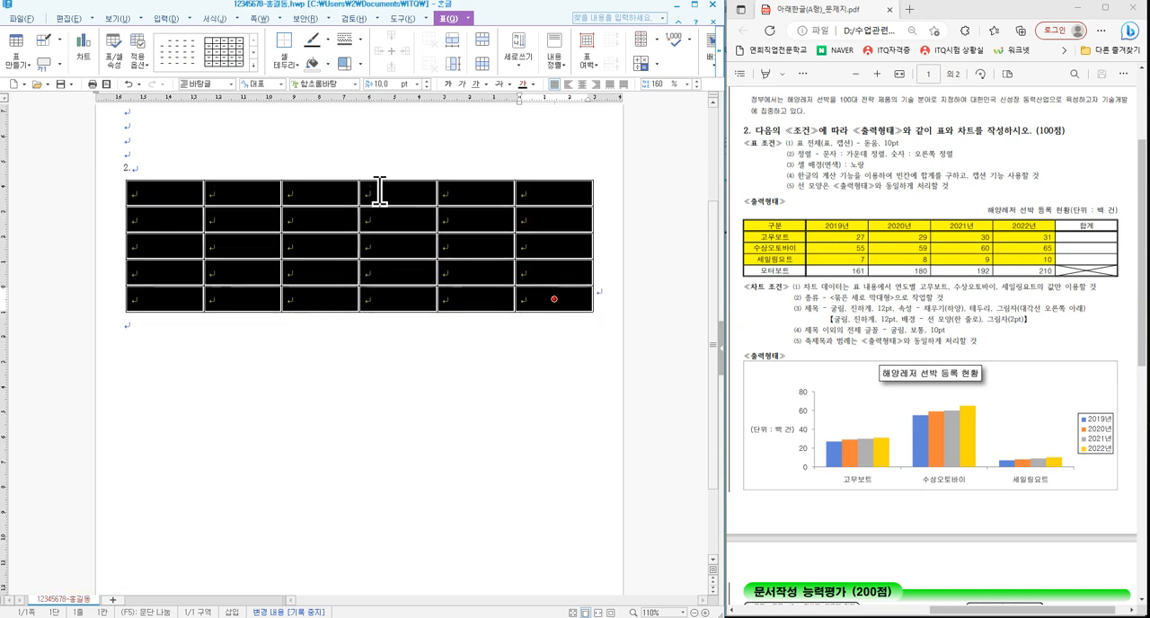
{"action": "key", "text": "ctrl+Up"}
{"action": "key", "text": "ctrl+Up"}
{"action": "key", "text": "ctrl+Up"}
{"action": "key", "text": "ctrl+Up"}
{"action": "key", "text": "ctrl+Up"}
{"action": "key", "text": "ctrl+Up"}
{"action": "key", "text": "ctrl+Up"}
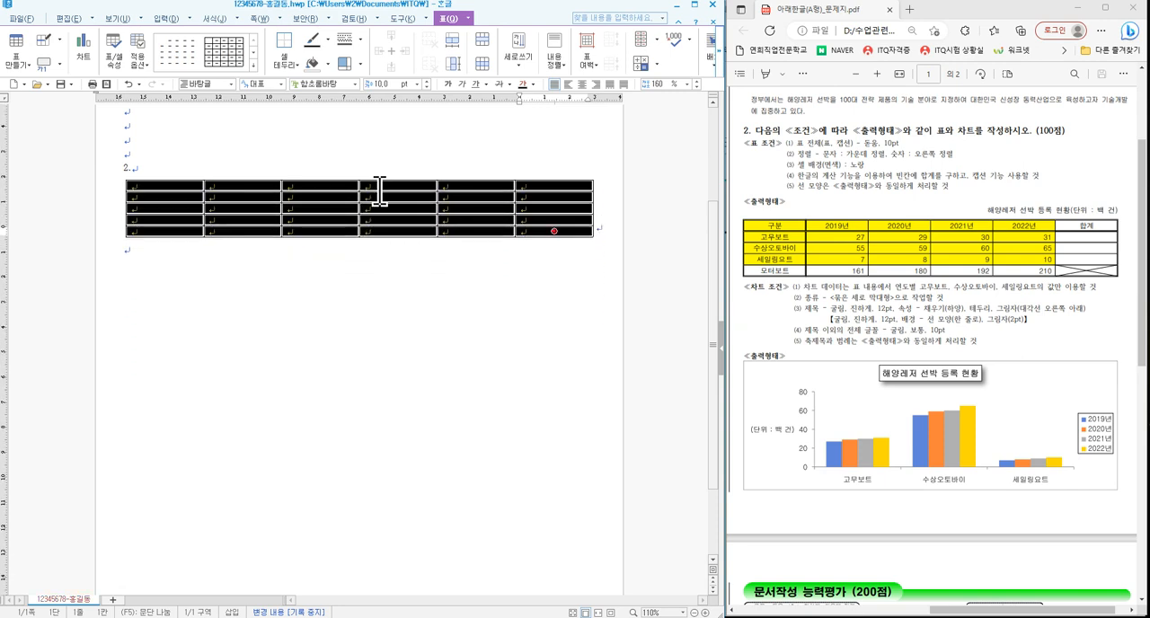
{"action": "key", "text": "ctrl+Down"}
{"action": "key", "text": "ctrl+Down"}
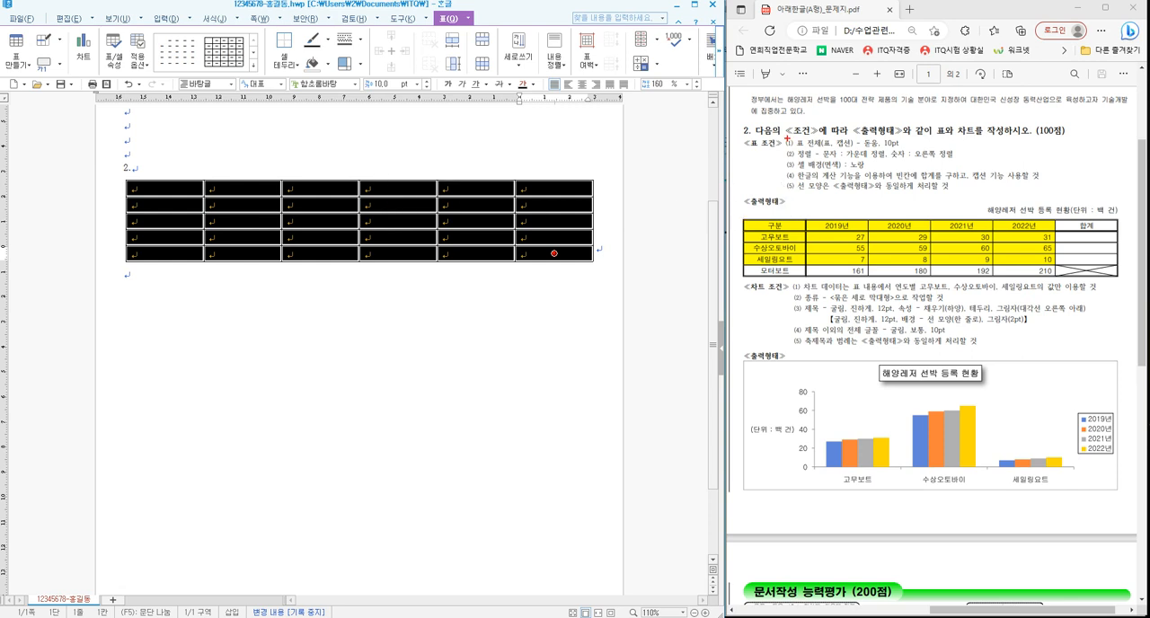
{"action": "mouse_move", "coordinate": [786, 138]}
{"action": "left_mouse_down"}
{"action": "mouse_move", "coordinate": [976, 196]}
{"action": "mouse_move", "coordinate": [1055, 197]}
{"action": "left_mouse_up"}
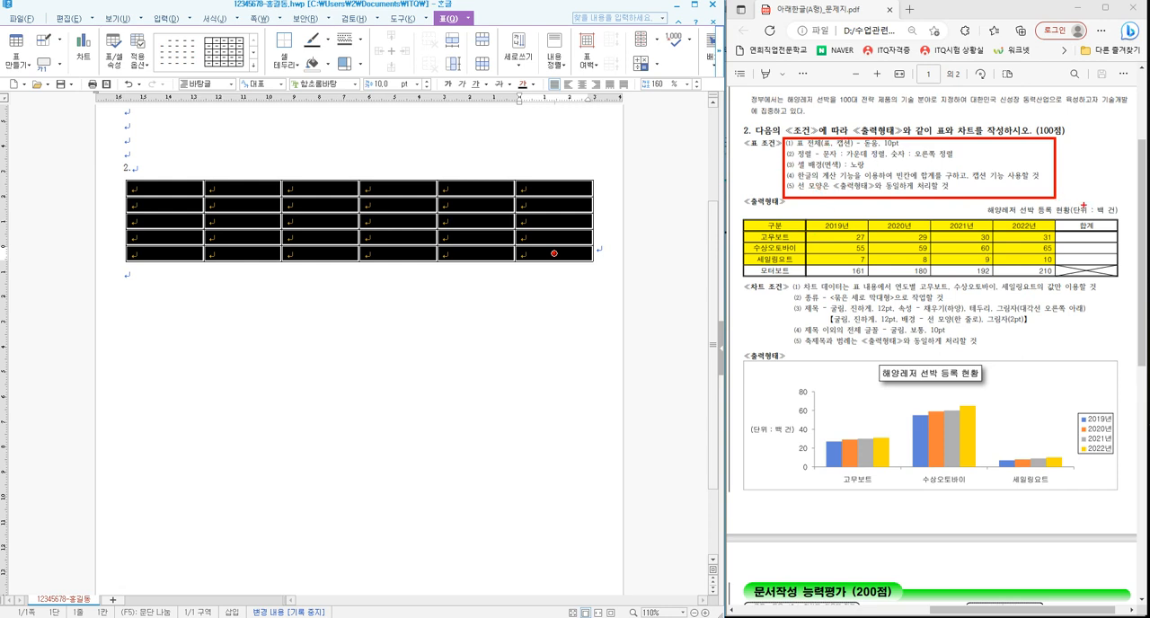
{"action": "left_click_drag", "start_coordinate": [1084, 205], "coordinate": [1116, 188]}
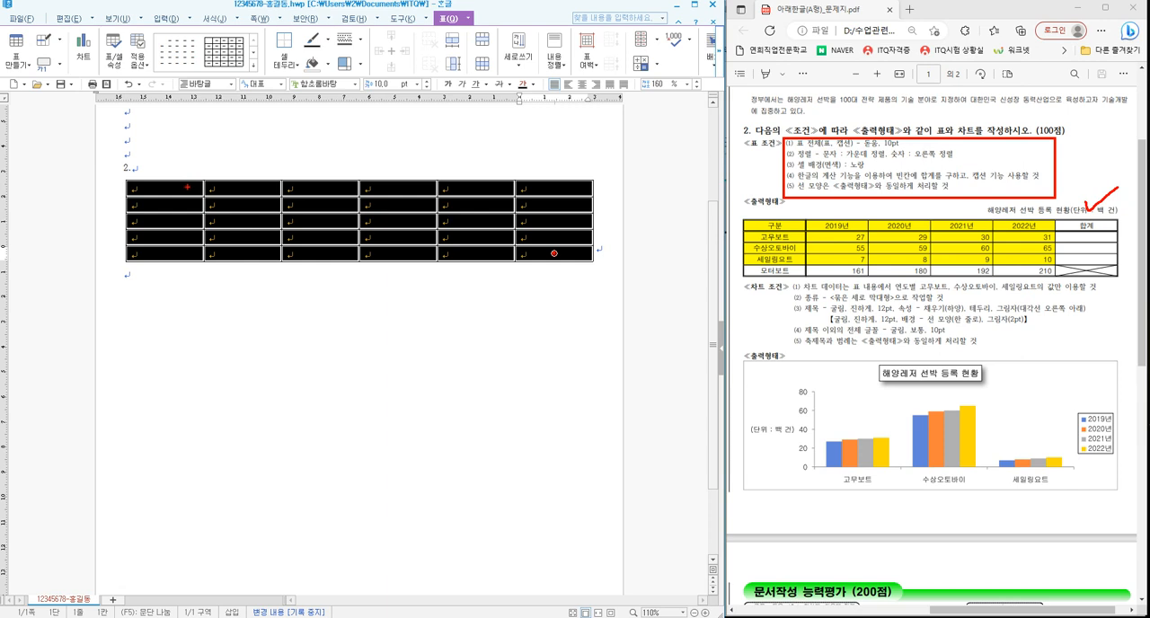
- Select all cells of the table, shrink the rows to their minimum height, and enlarge them all by two increments
{"action": "left_click", "coordinate": [314, 205]}
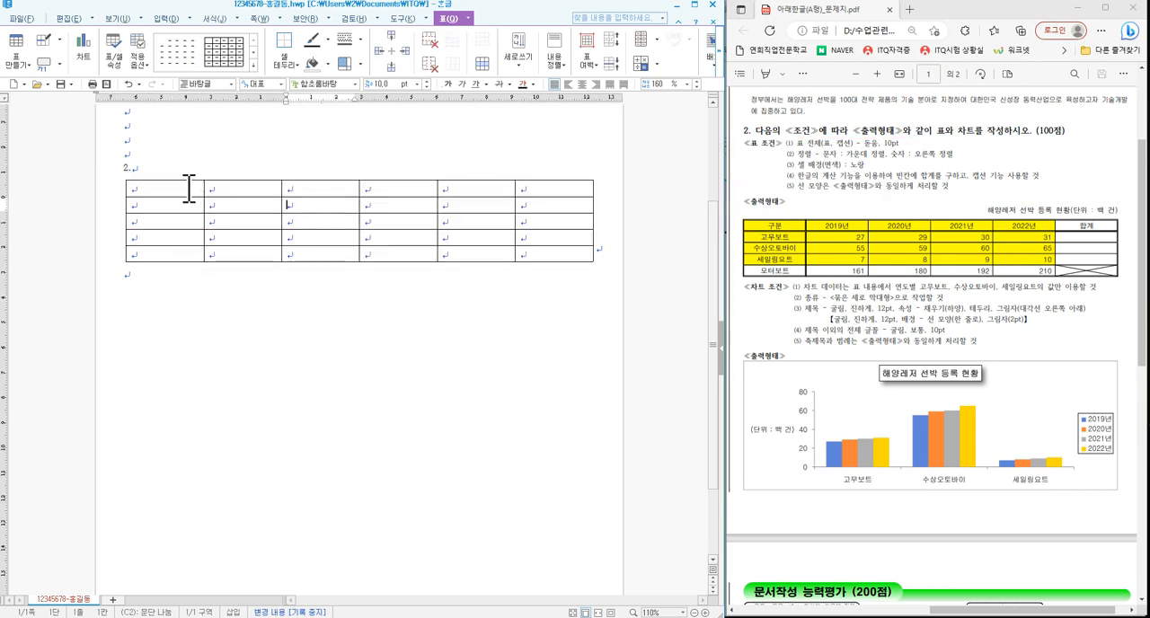
{"action": "left_click_drag", "start_coordinate": [187, 187], "coordinate": [554, 254]}
{"action": "left_click", "coordinate": [409, 224]}
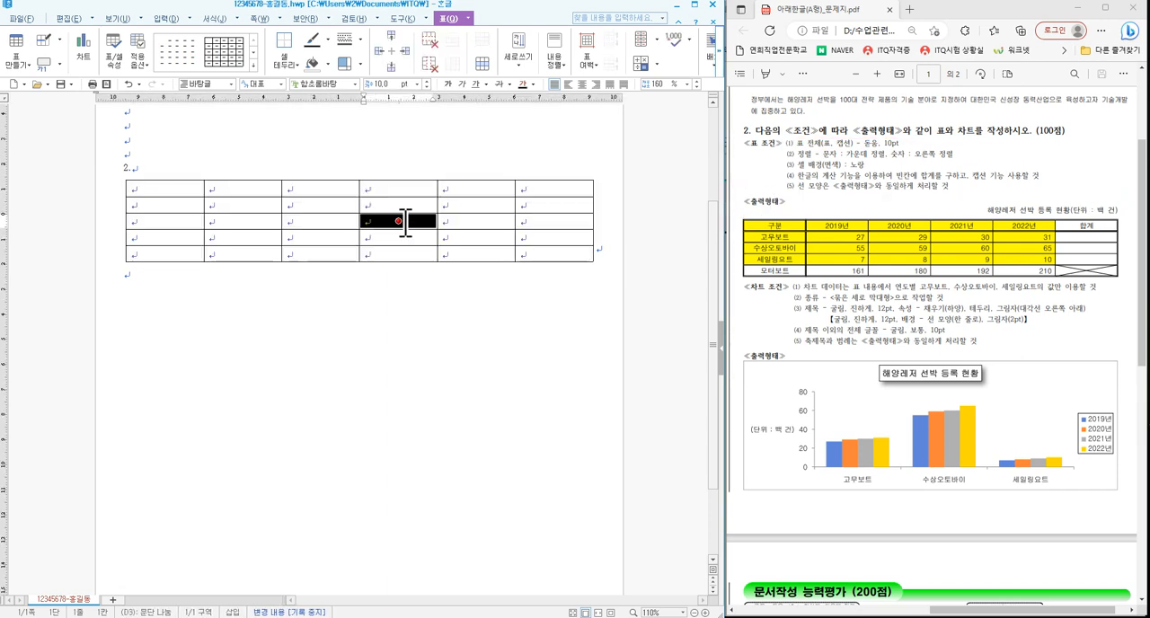
{"action": "key", "text": "F5"}
{"action": "key", "text": "F5"}
{"action": "key", "text": "F5"}
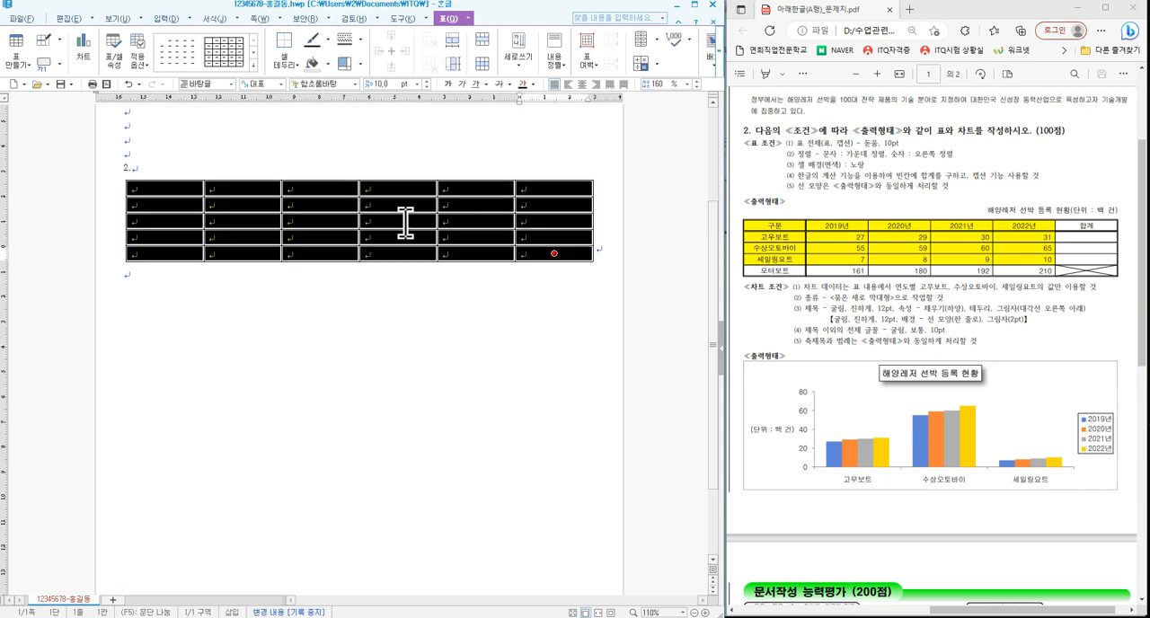
{"action": "key", "text": "ctrl+Up"}
{"action": "key", "text": "ctrl+Up"}
{"action": "key", "text": "ctrl+Up"}
{"action": "key", "text": "ctrl+Up"}
{"action": "key", "text": "ctrl+Up"}
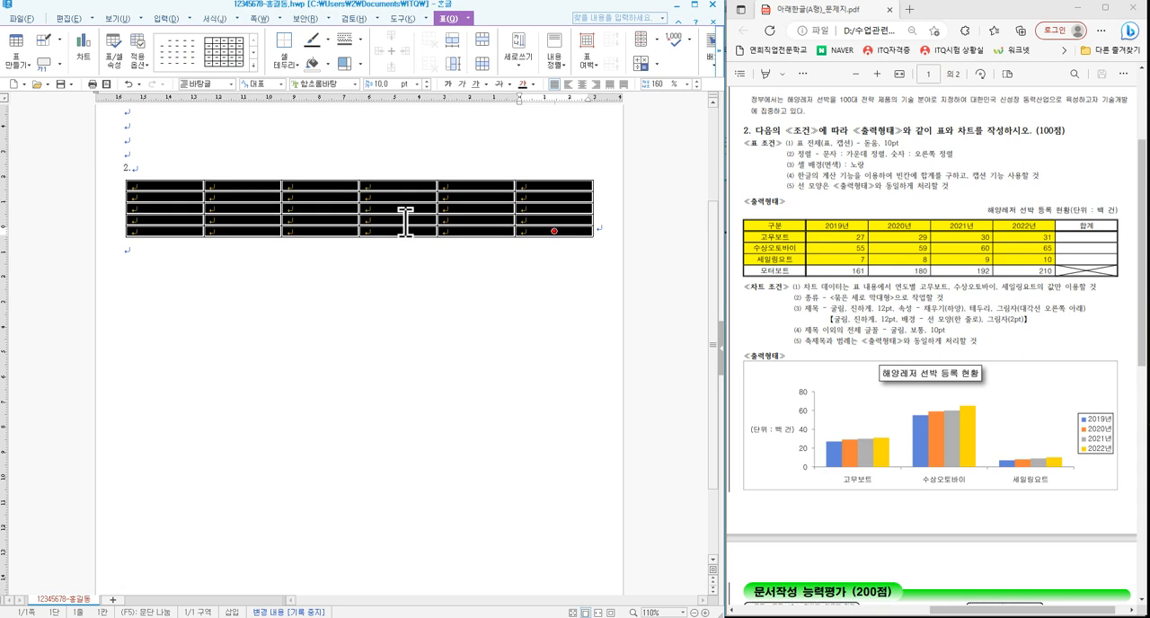
{"action": "key", "text": "ctrl+Down"}
{"action": "key", "text": "ctrl+Down"}
{"action": "key", "text": "ctrl+Down"}
{"action": "key", "text": "ctrl+Down"}
{"action": "key", "text": "ctrl+Down"}
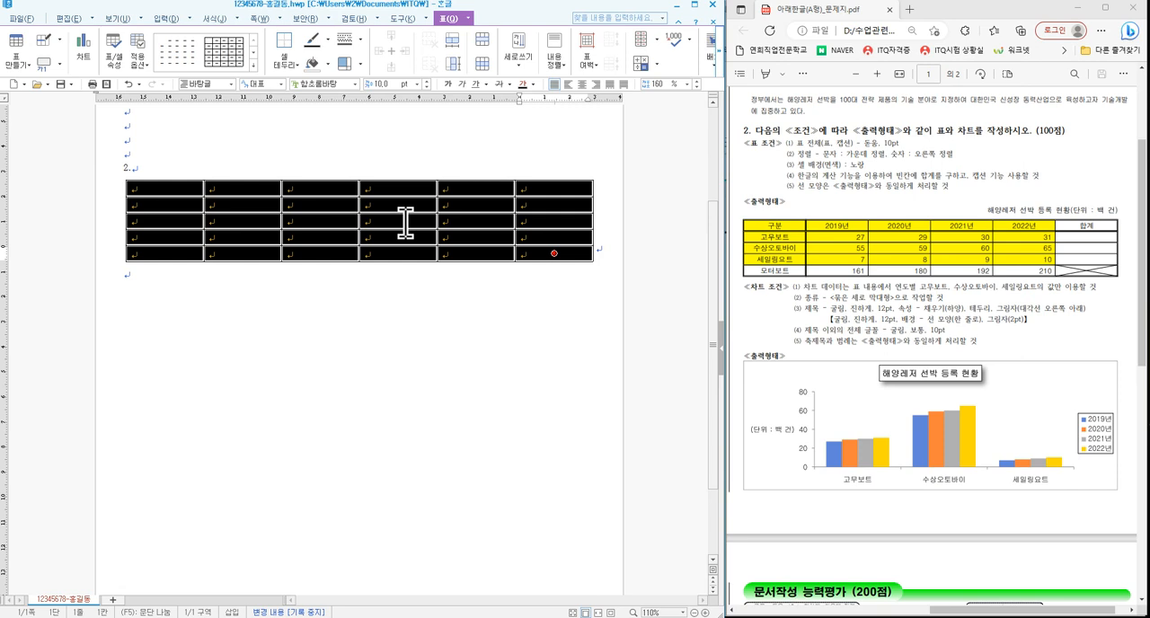
- Set the font of the whole table to 돋움 and center-align all cells
{"action": "left_click", "coordinate": [354, 84]}
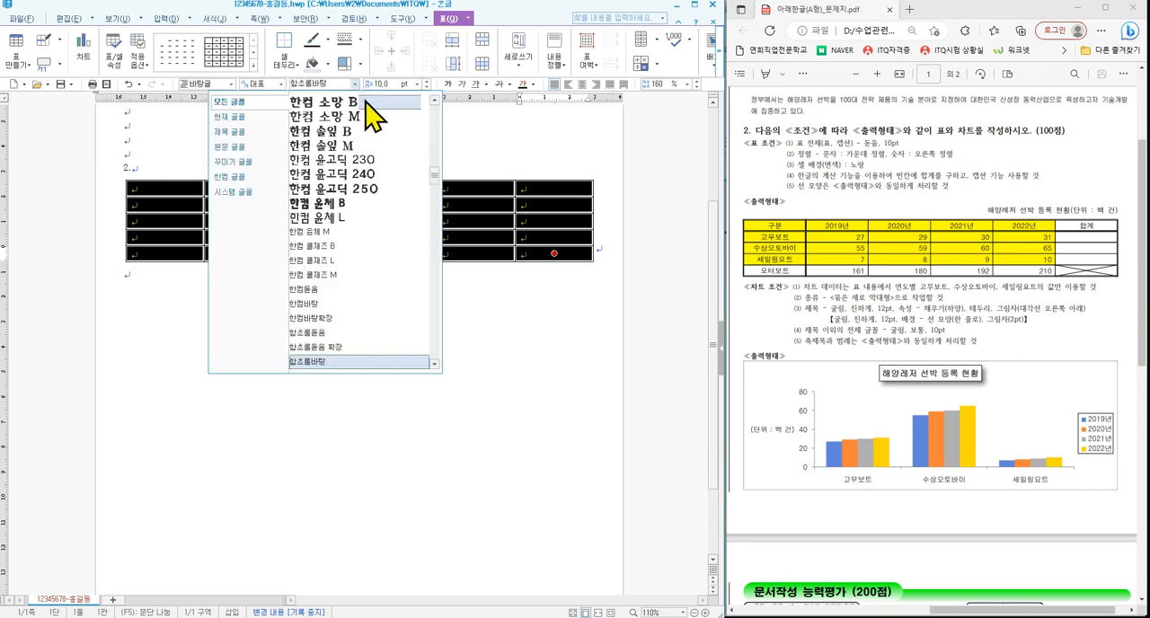
{"action": "left_click_drag", "start_coordinate": [434, 176], "coordinate": [436, 101]}
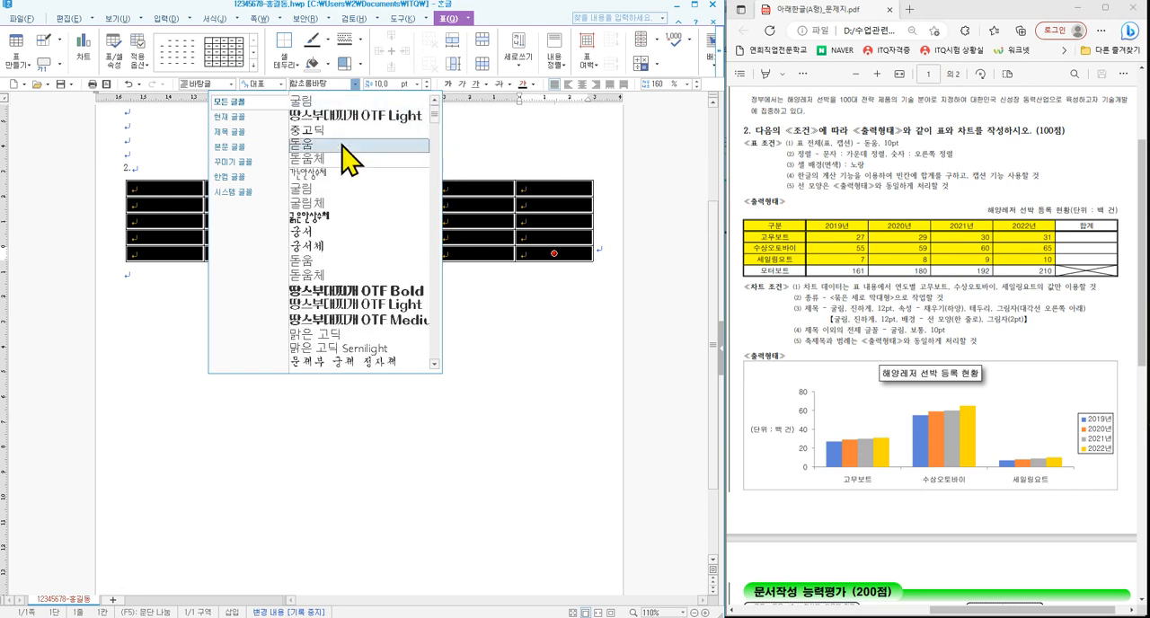
{"action": "left_click", "coordinate": [341, 146]}
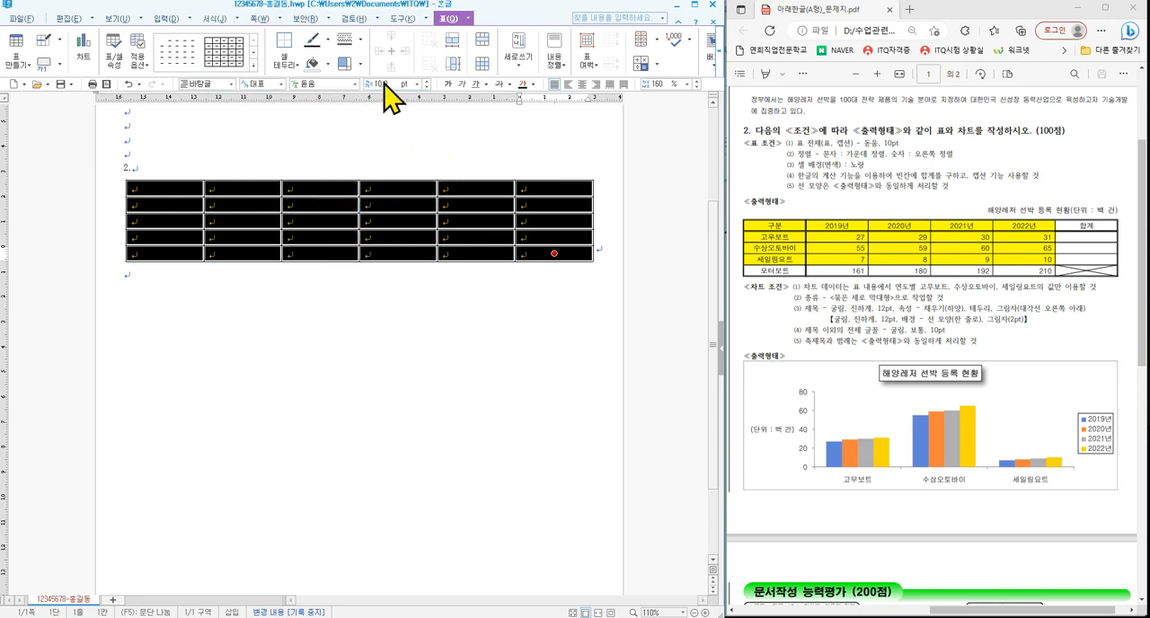
{"action": "left_click", "coordinate": [582, 85]}
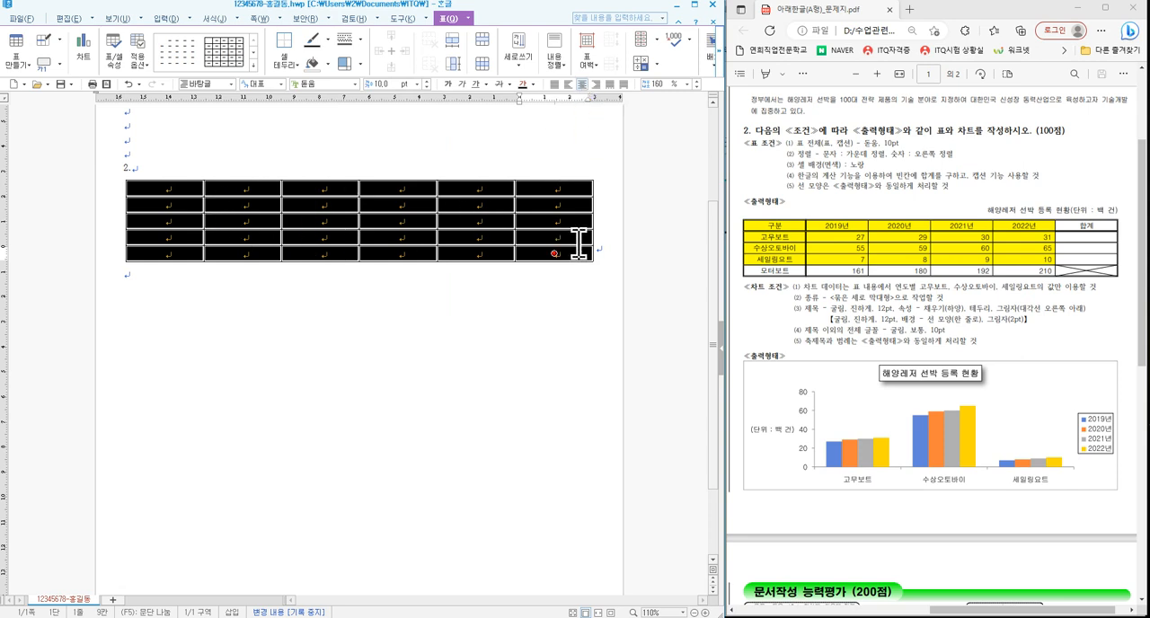
- Right-align the number cells of the table, from the second row and second column to the last cell
{"action": "left_click_drag", "start_coordinate": [803, 229], "coordinate": [1117, 276]}
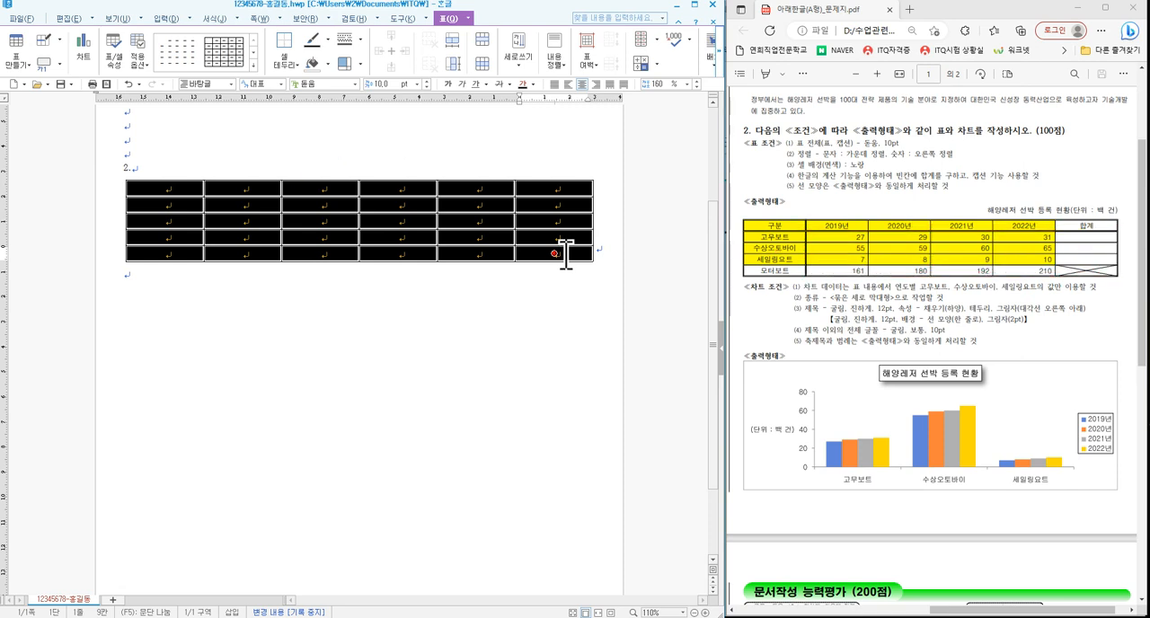
{"action": "left_click", "coordinate": [270, 210]}
{"action": "left_click_drag", "start_coordinate": [262, 206], "coordinate": [558, 253]}
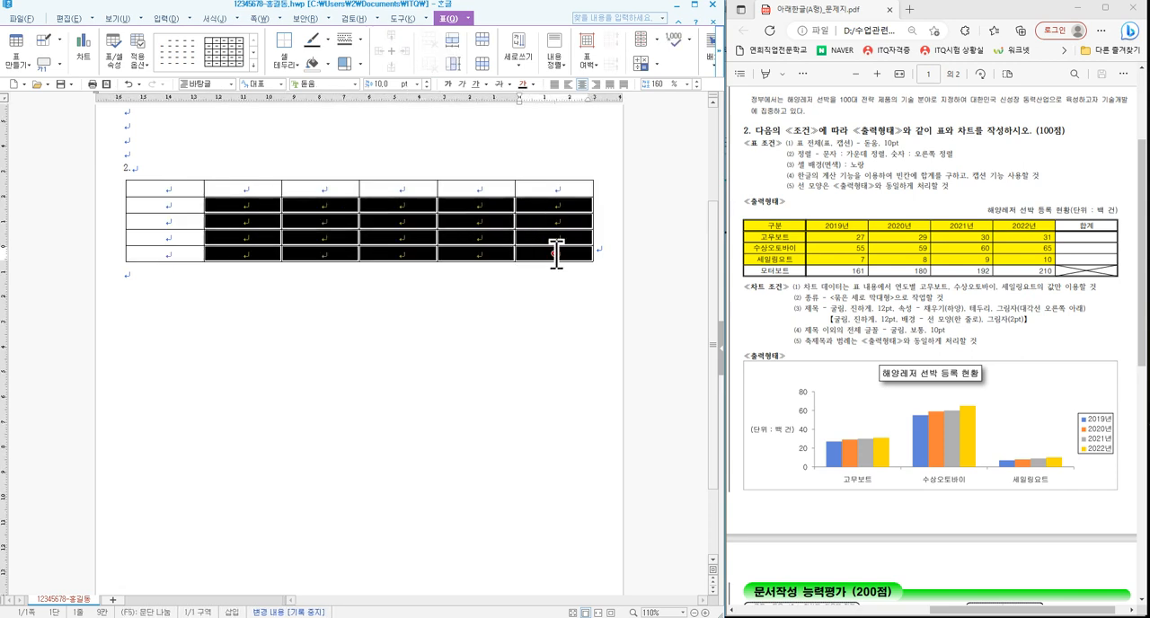
{"action": "left_click", "coordinate": [597, 85]}
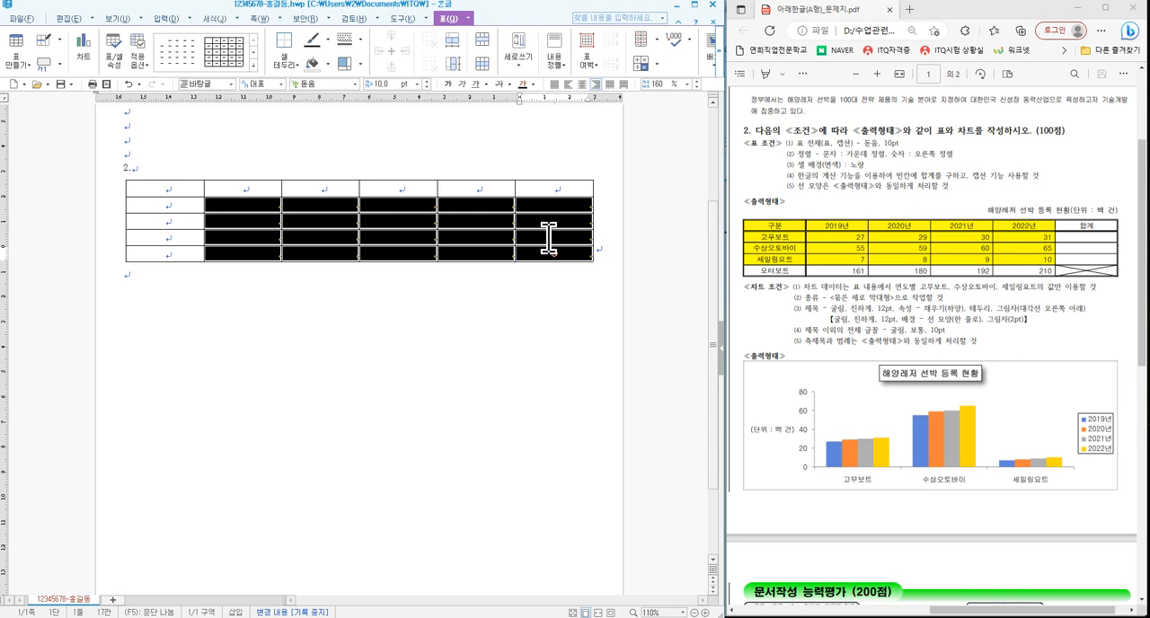
{"action": "left_click", "coordinate": [260, 239]}
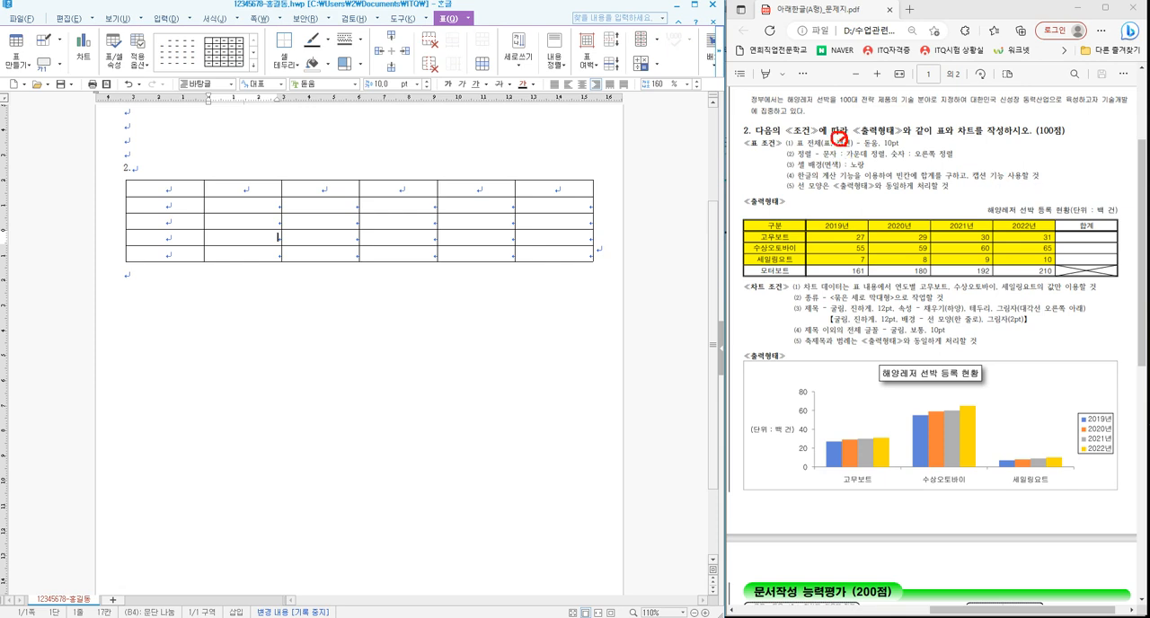
{"action": "mouse_move", "coordinate": [839, 139]}
{"action": "left_mouse_down"}
{"action": "mouse_move", "coordinate": [1036, 167]}
{"action": "mouse_move", "coordinate": [1045, 206]}
{"action": "left_mouse_up"}
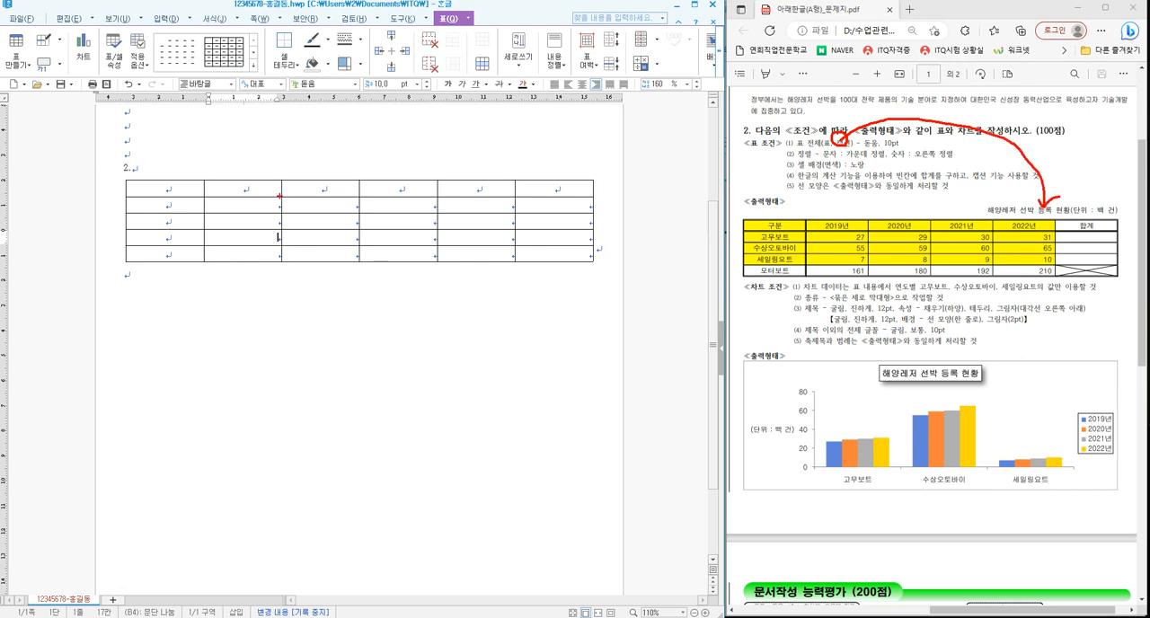
{"action": "key", "text": "Escape"}
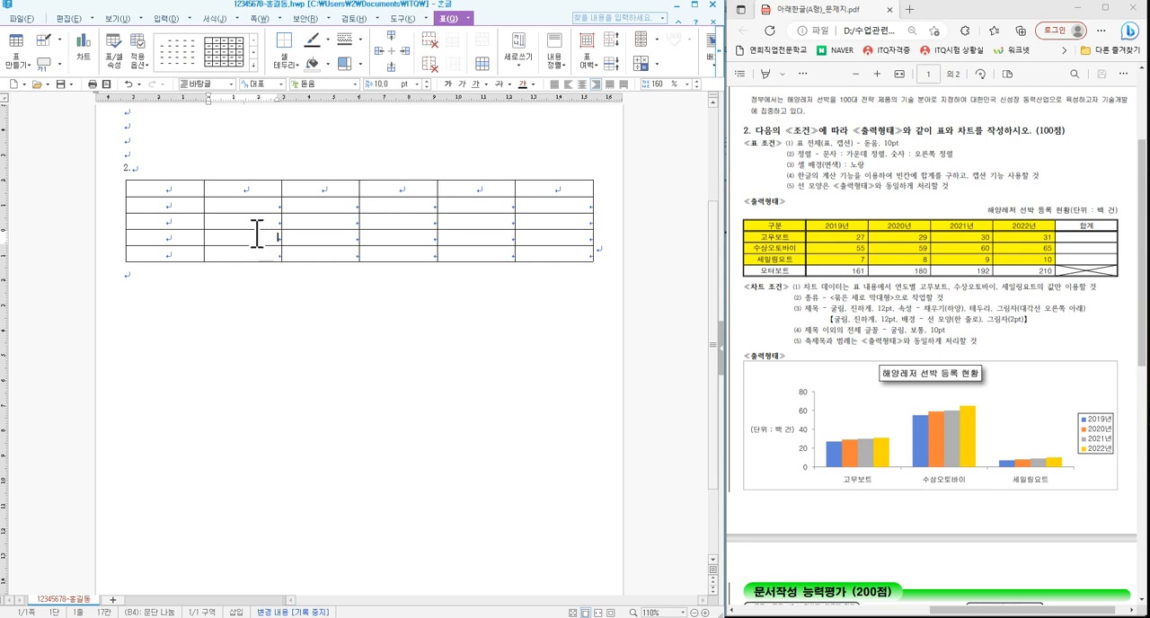
- Add a caption above the table using the 위 caption position
{"action": "mouse_move", "coordinate": [261, 235]}
{"action": "left_mouse_down"}
{"action": "mouse_move", "coordinate": [288, 238]}
{"action": "mouse_move", "coordinate": [260, 238]}
{"action": "left_mouse_up"}
{"action": "mouse_move", "coordinate": [58, 77]}
{"action": "left_mouse_down"}
{"action": "mouse_move", "coordinate": [25, 74]}
{"action": "mouse_move", "coordinate": [73, 51]}
{"action": "left_mouse_up"}
{"action": "left_click_drag", "start_coordinate": [459, 26], "coordinate": [508, 12]}
{"action": "left_click", "coordinate": [59, 63]}
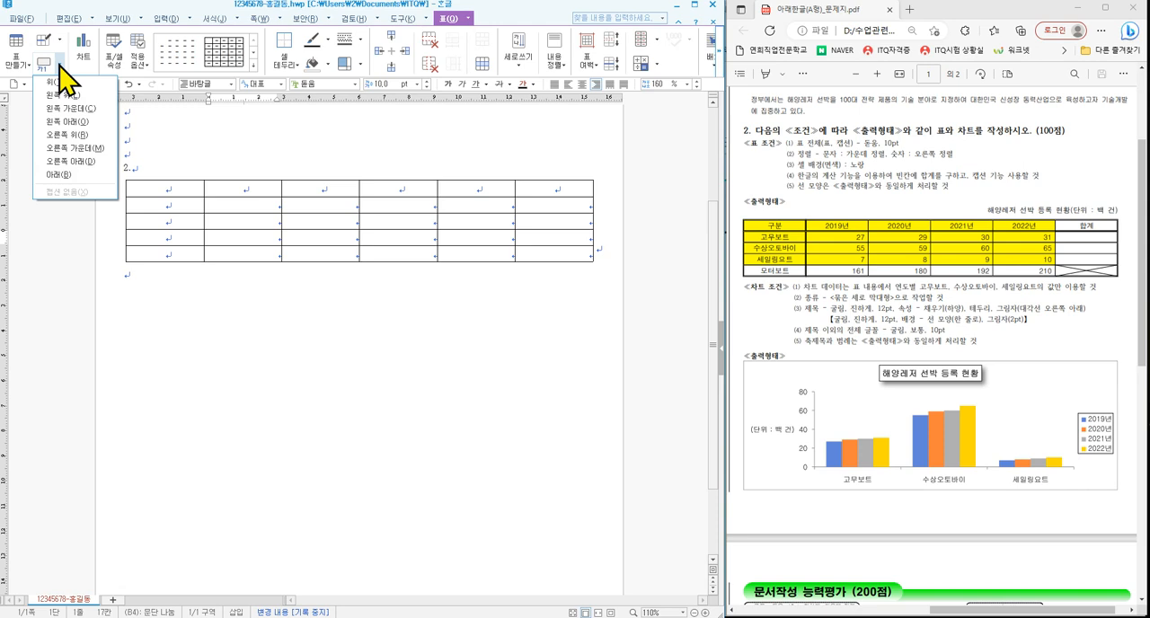
{"action": "left_click", "coordinate": [55, 82]}
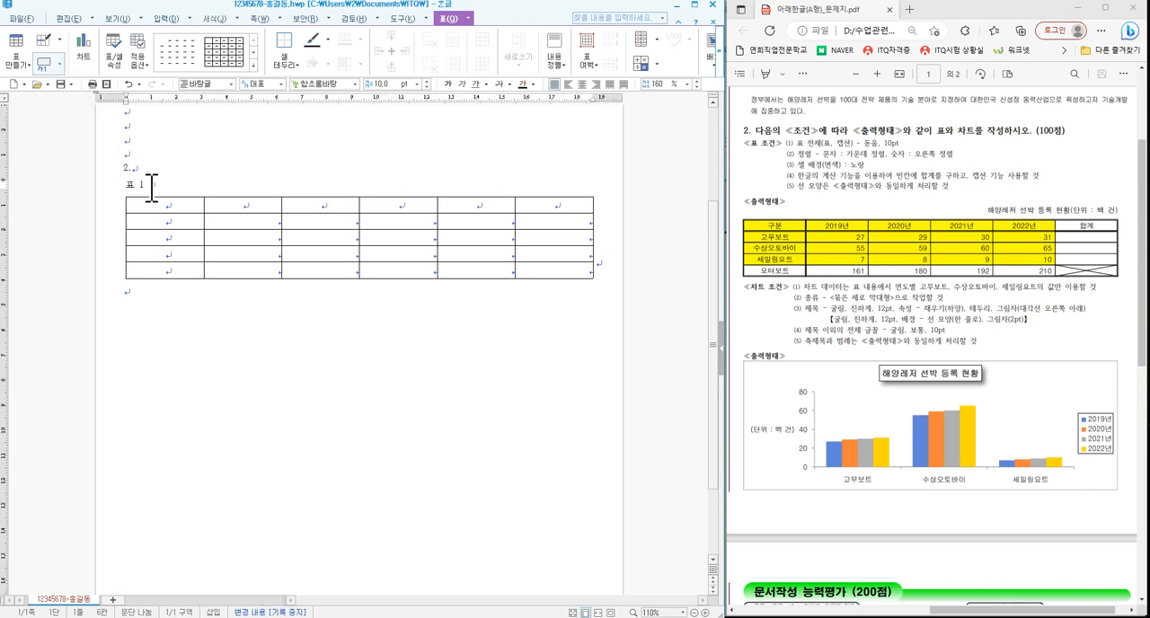
- Replace the default caption text with "해양레저 선박 등록 현황(단위 : 백 건)"
{"action": "left_click_drag", "start_coordinate": [153, 187], "coordinate": [125, 185]}
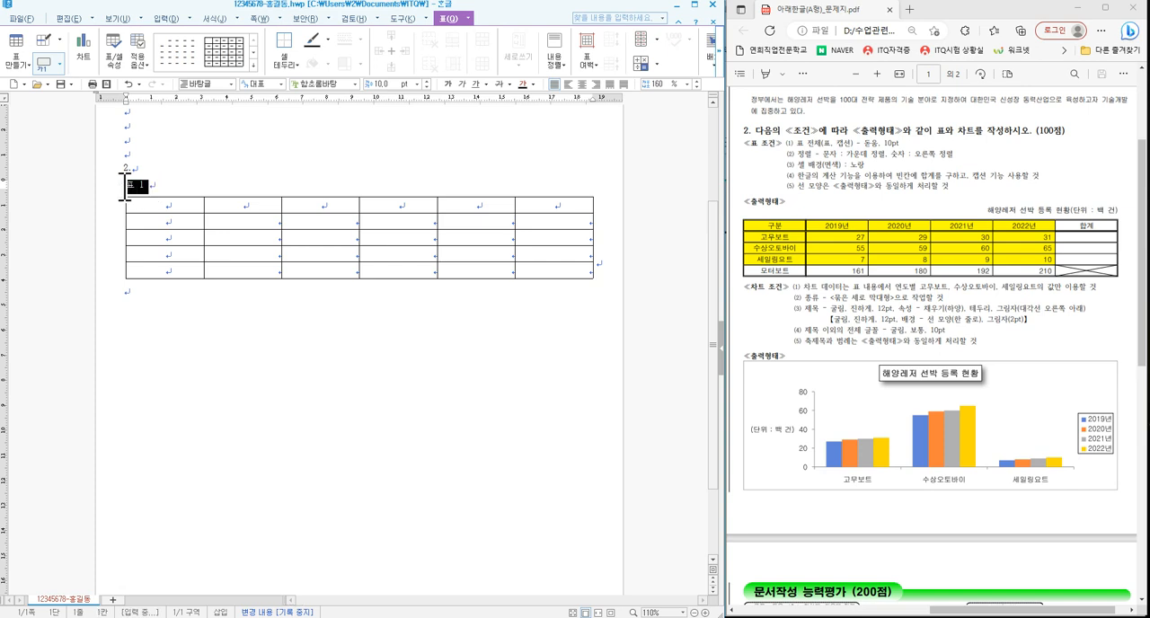
{"action": "key", "text": "F9"}
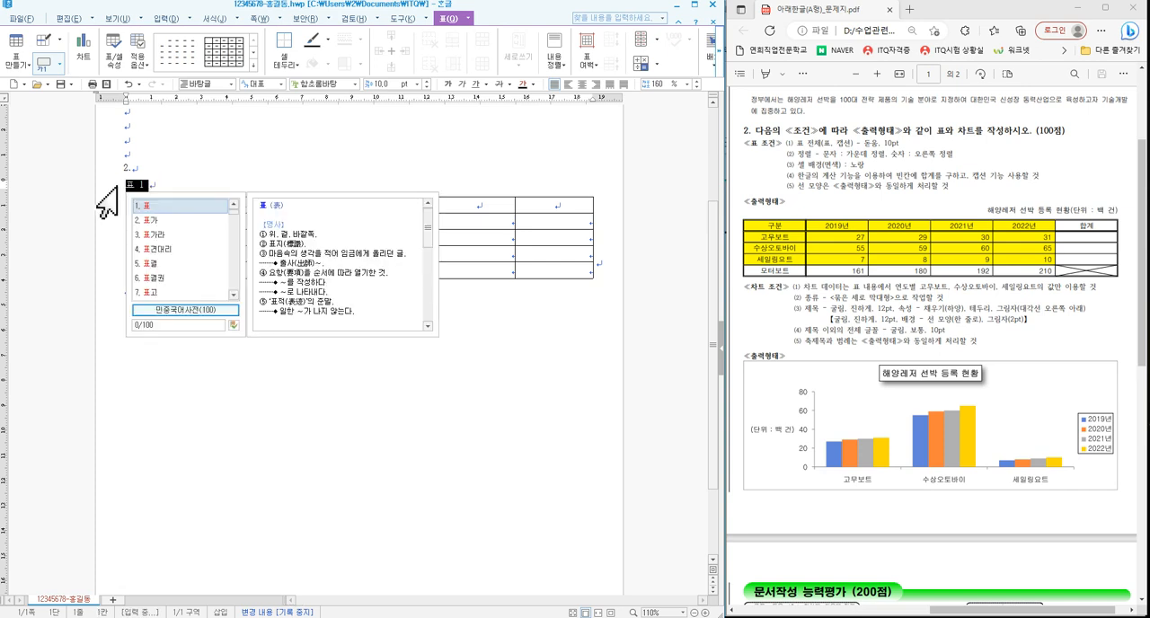
{"action": "type", "text": "god"}
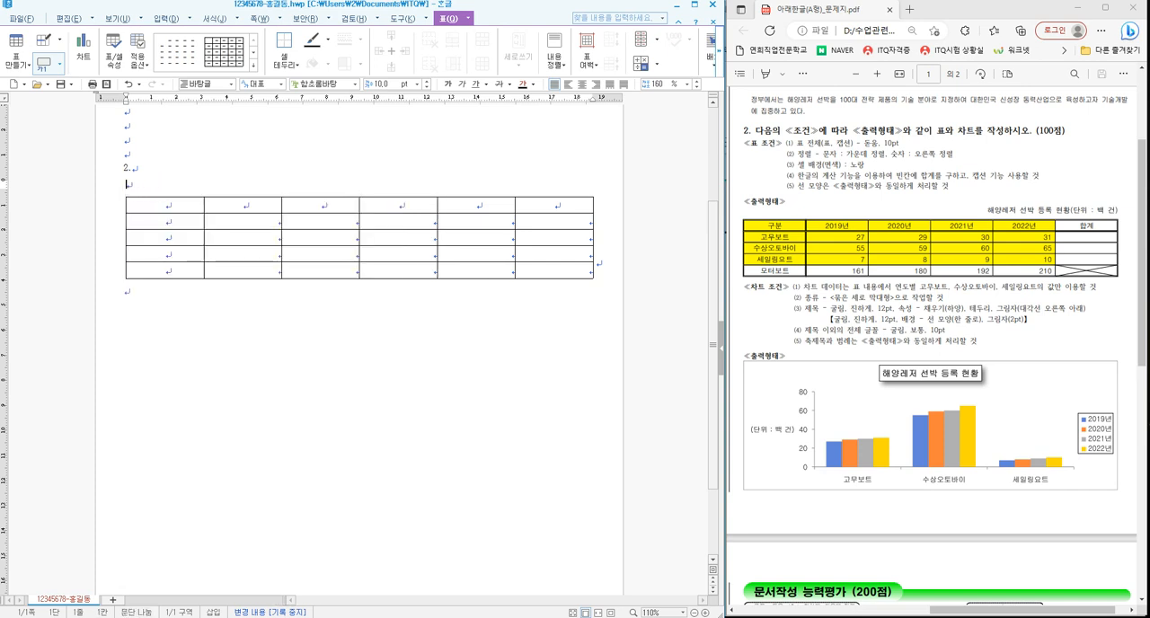
{"action": "type", "text": "해양레저 선"}
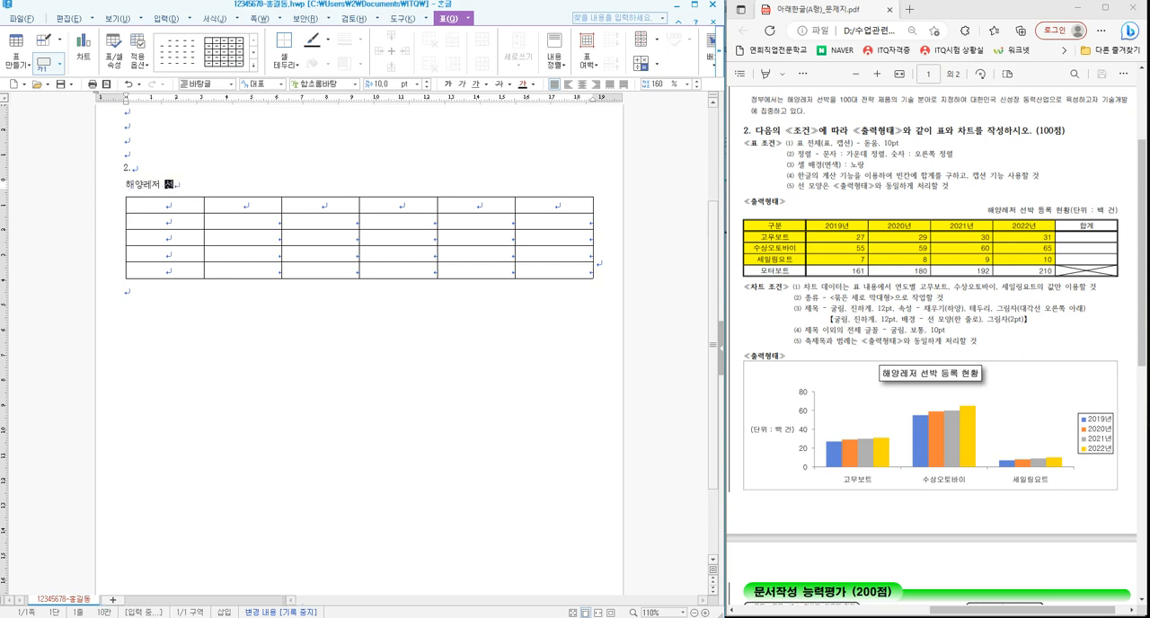
{"action": "type", "text": "박 드"}
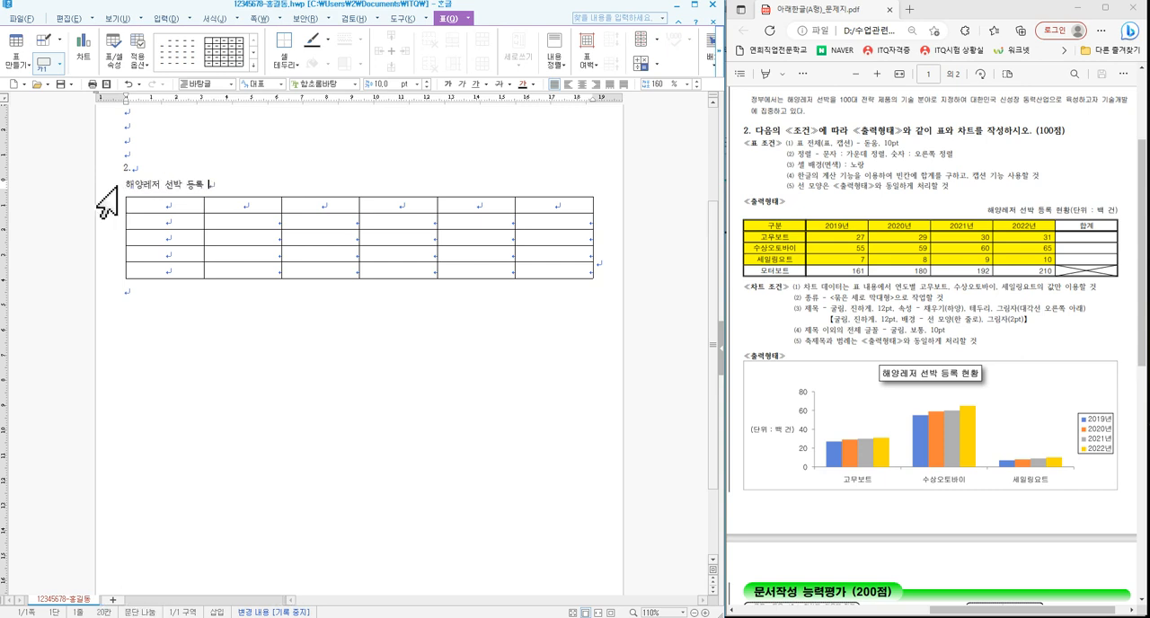
{"action": "type", "text": "록 현황(단위"}
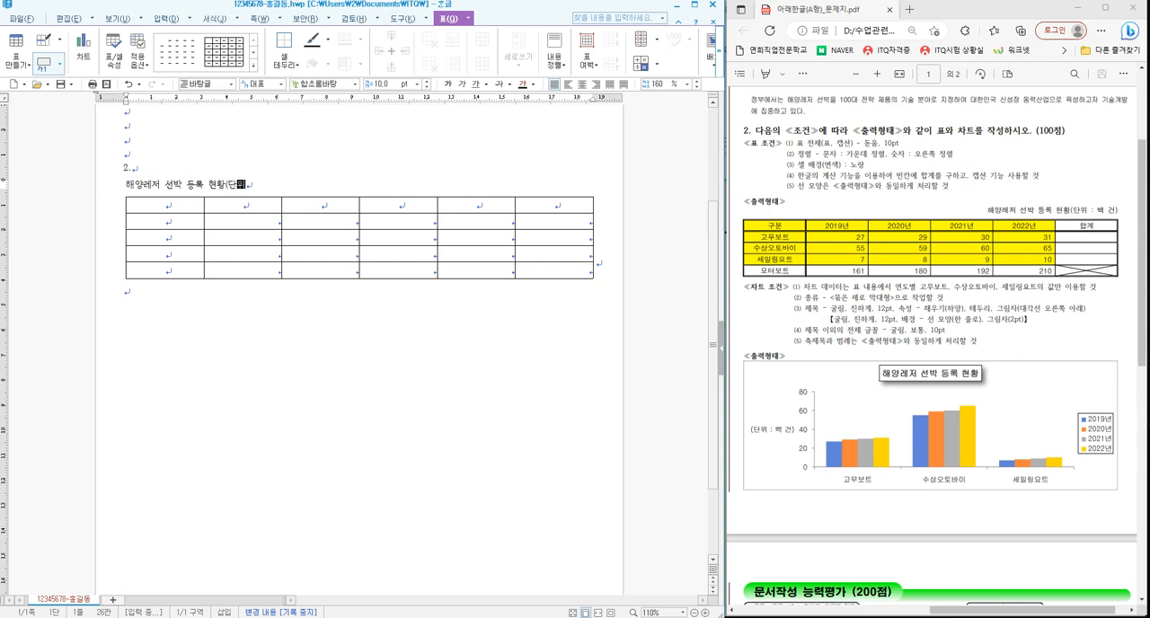
{"action": "type", "text": " : 백 건"}
{"action": "key", "text": "BackSpace"}
{"action": "key", "text": "BackSpace"}
{"action": "key", "text": "BackSpace"}
{"action": "key", "text": "BackSpace"}
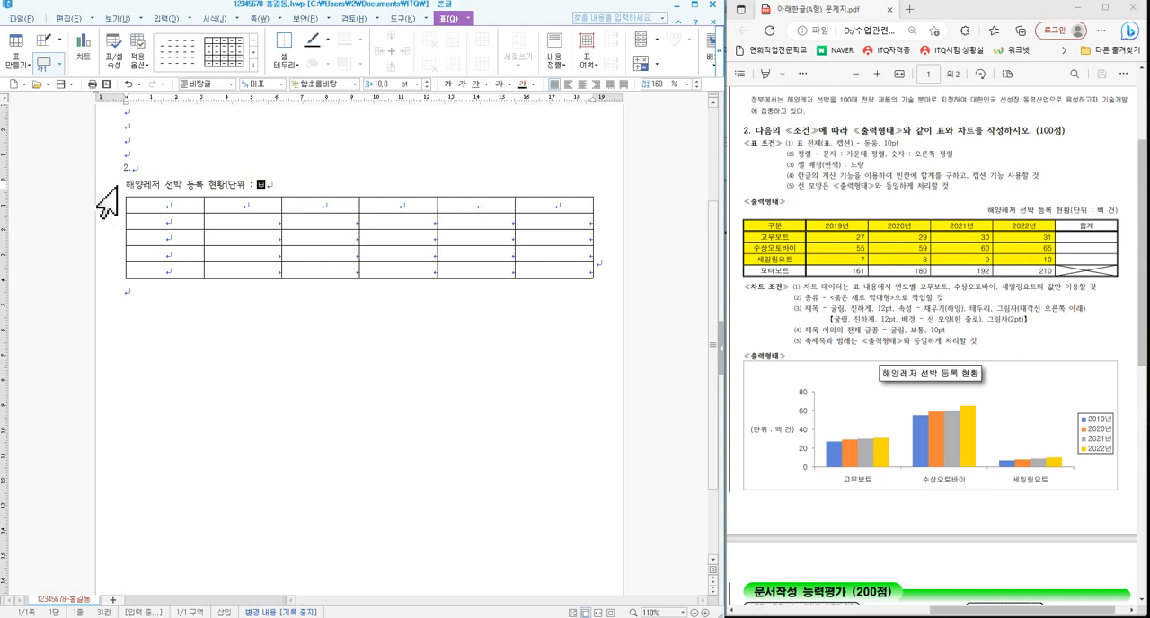
{"action": "type", "text": "ㅂㅐㄱ 건)"}
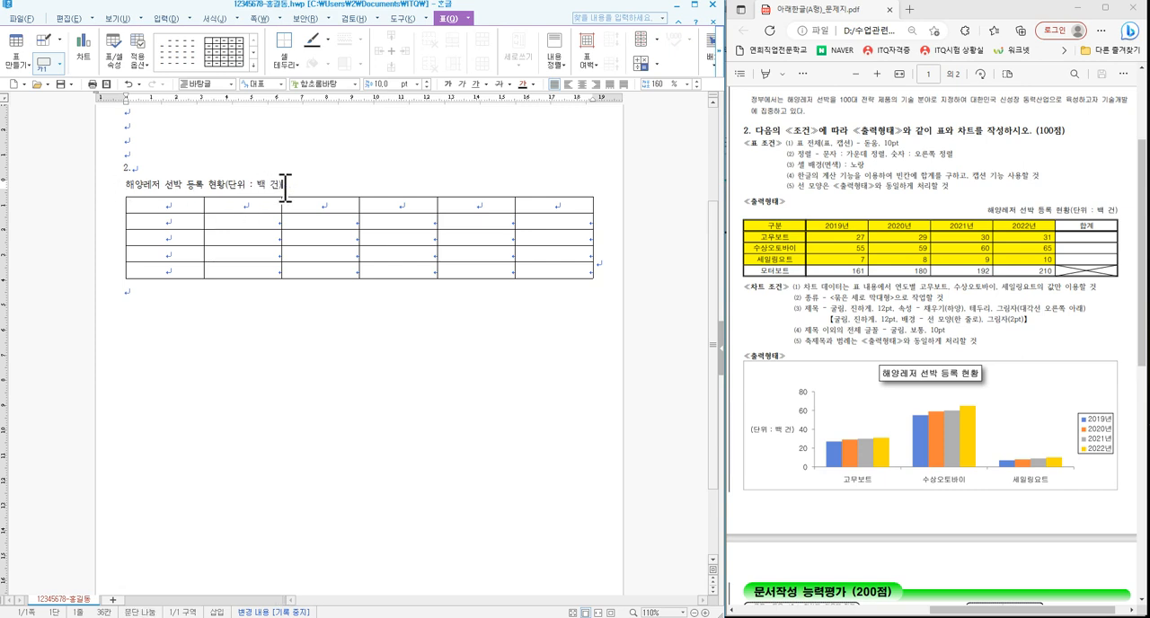
- Set the whole caption text in the 돋움 font and right-align it above the table
{"action": "left_click_drag", "start_coordinate": [285, 188], "coordinate": [127, 186]}
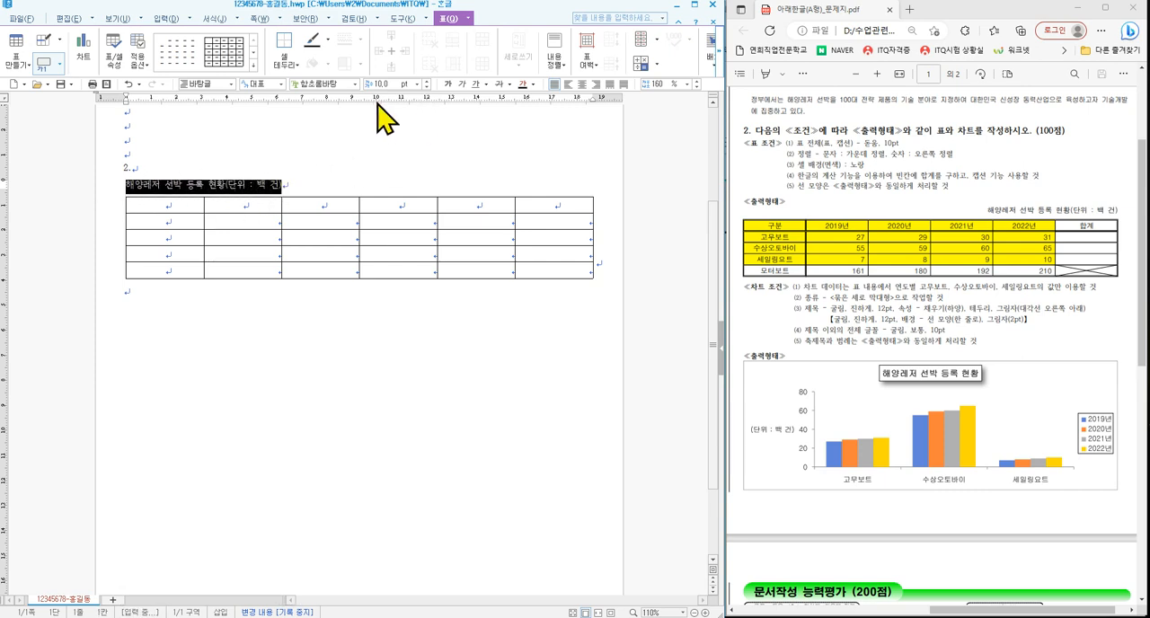
{"action": "left_click", "coordinate": [356, 83]}
{"action": "scroll", "coordinate": [437, 154], "scroll_direction": "up", "scroll_amount": 5}
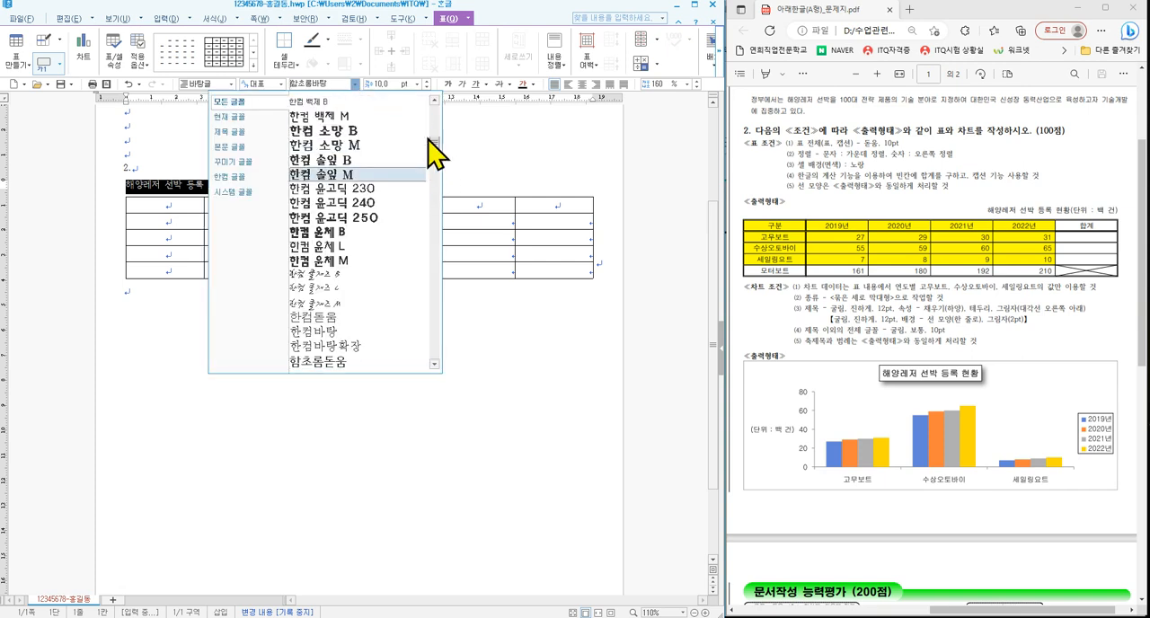
{"action": "left_click", "coordinate": [385, 102]}
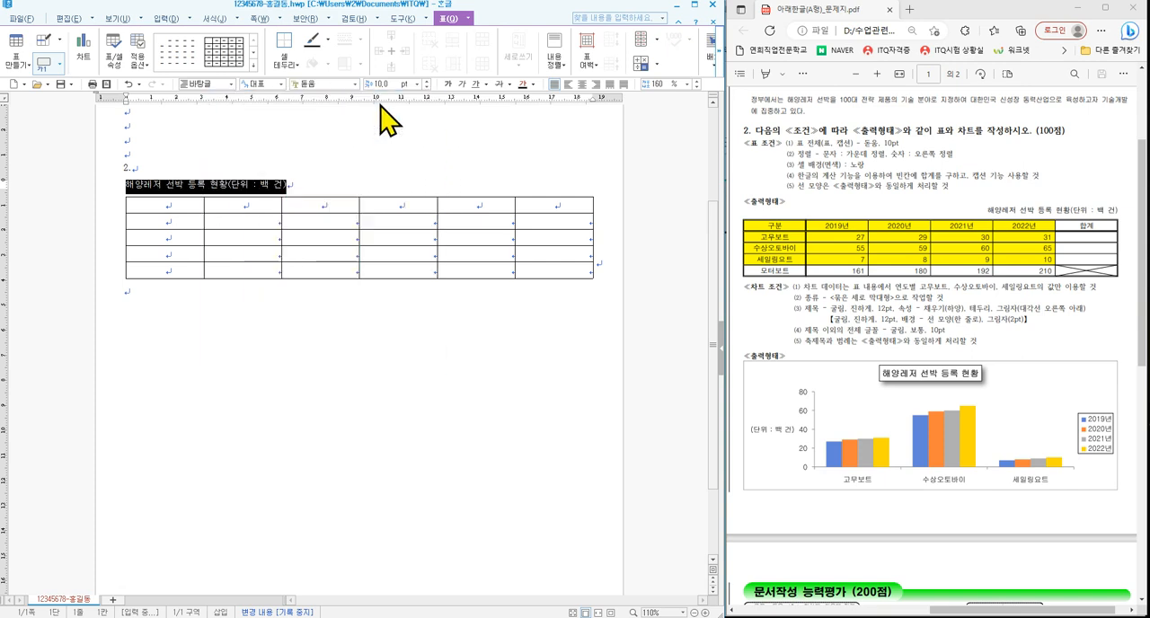
{"action": "left_click", "coordinate": [596, 84]}
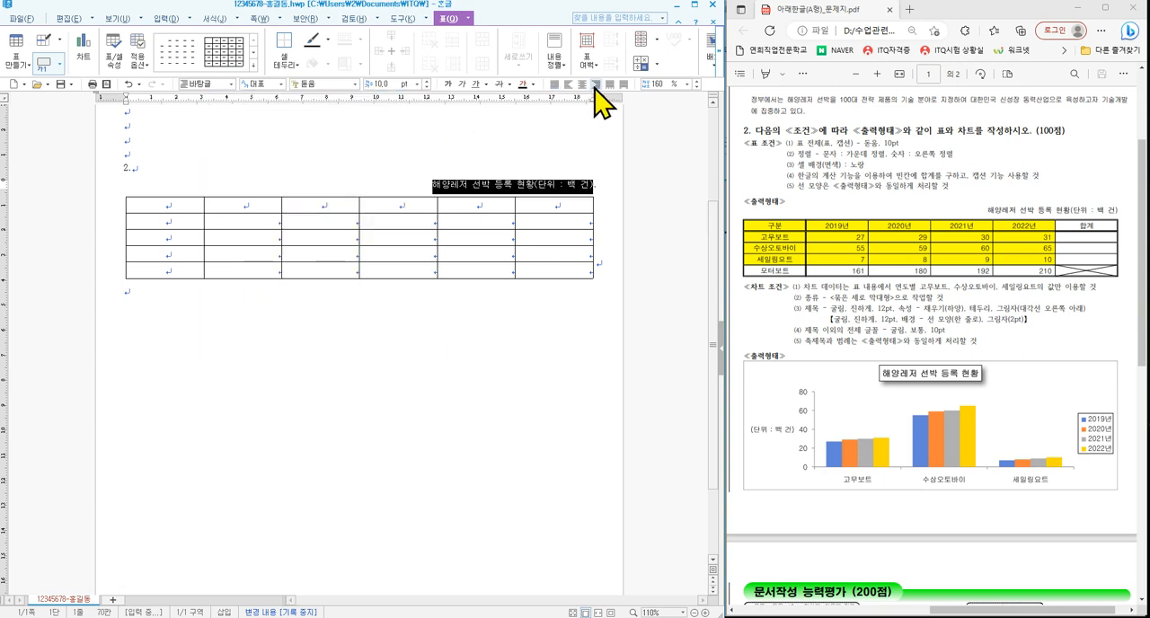
{"action": "left_click", "coordinate": [519, 187]}
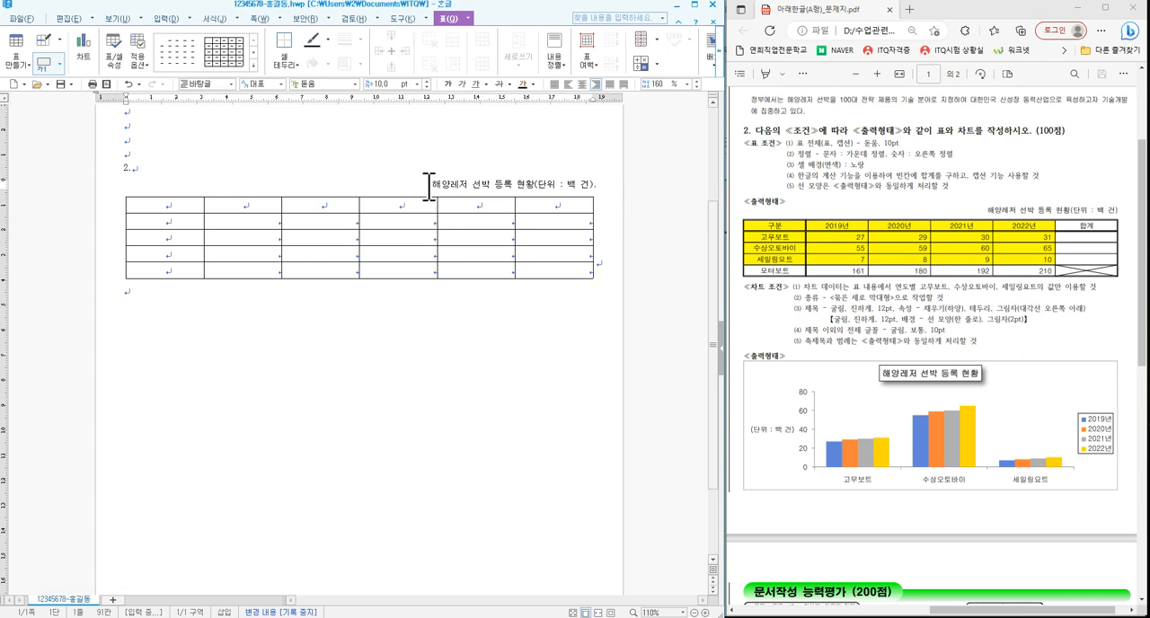
{"action": "left_click_drag", "start_coordinate": [429, 187], "coordinate": [604, 184]}
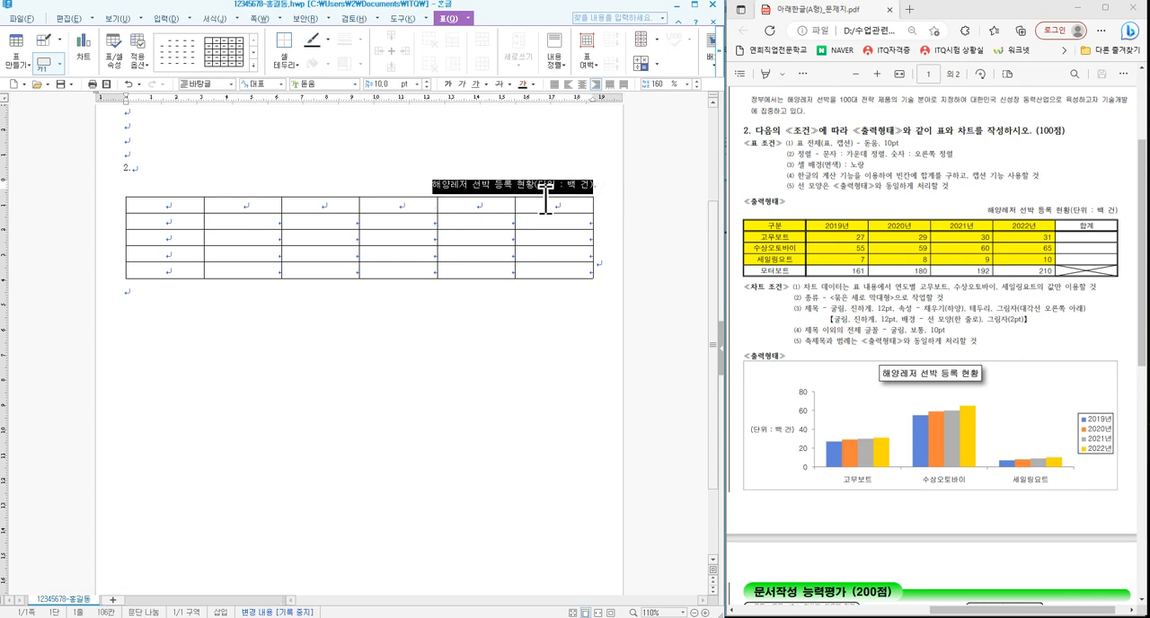
{"action": "left_click", "coordinate": [491, 186]}
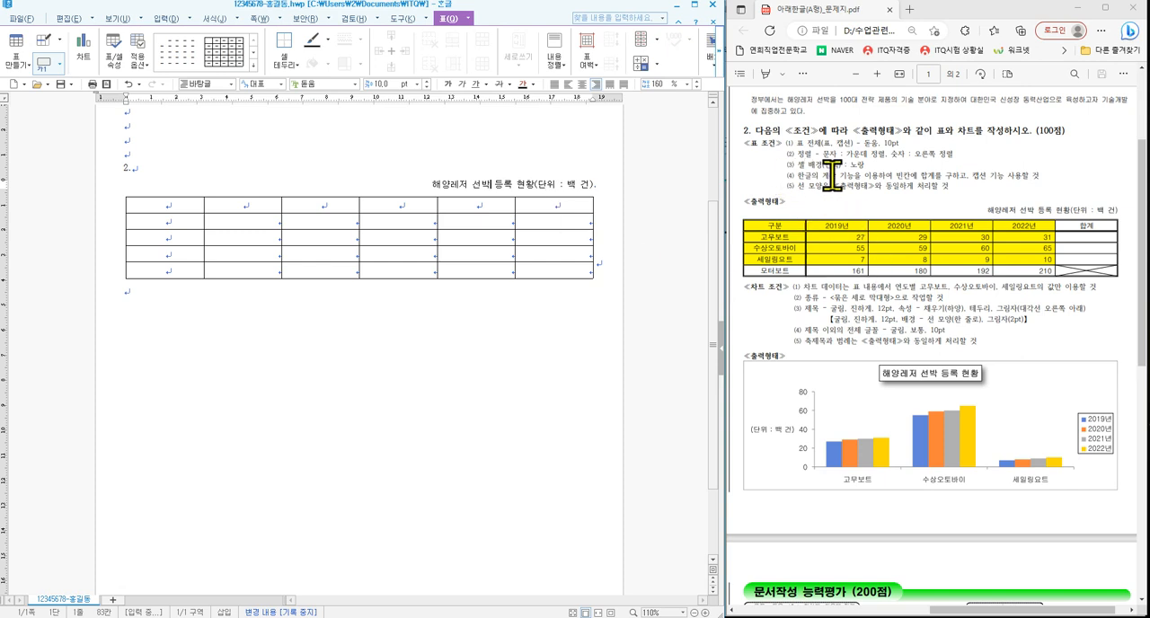
- Select the first five columns of the first four rows and choose yellow (RGB 255,255,0) from the 오피스 color theme as their background
{"action": "left_click_drag", "start_coordinate": [195, 210], "coordinate": [472, 252]}
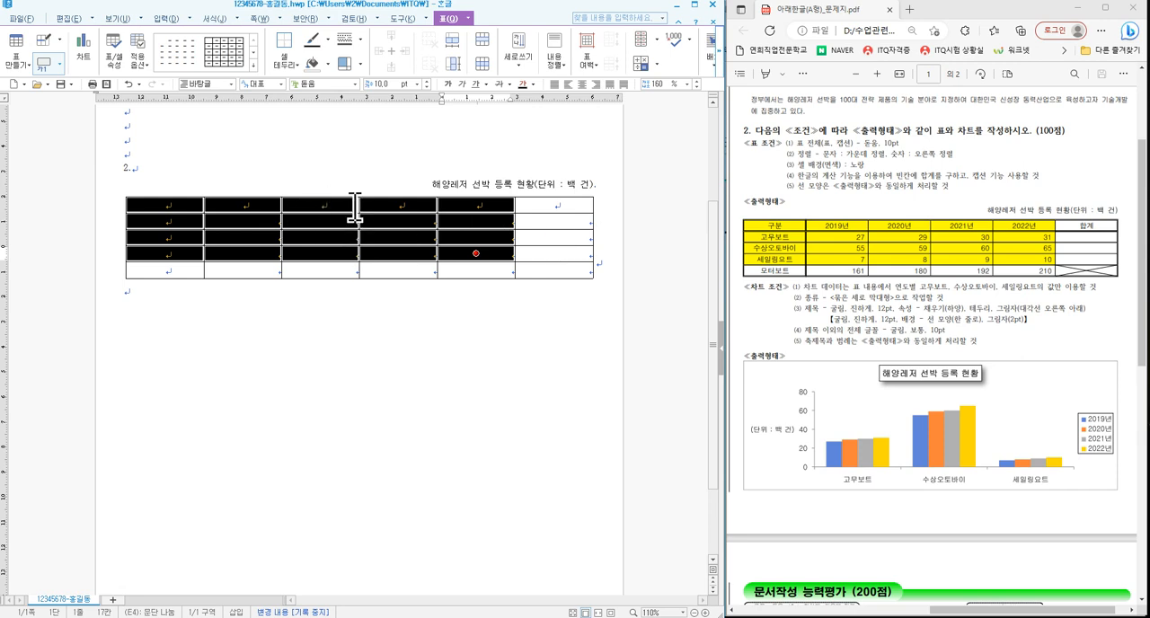
{"action": "key", "text": "c"}
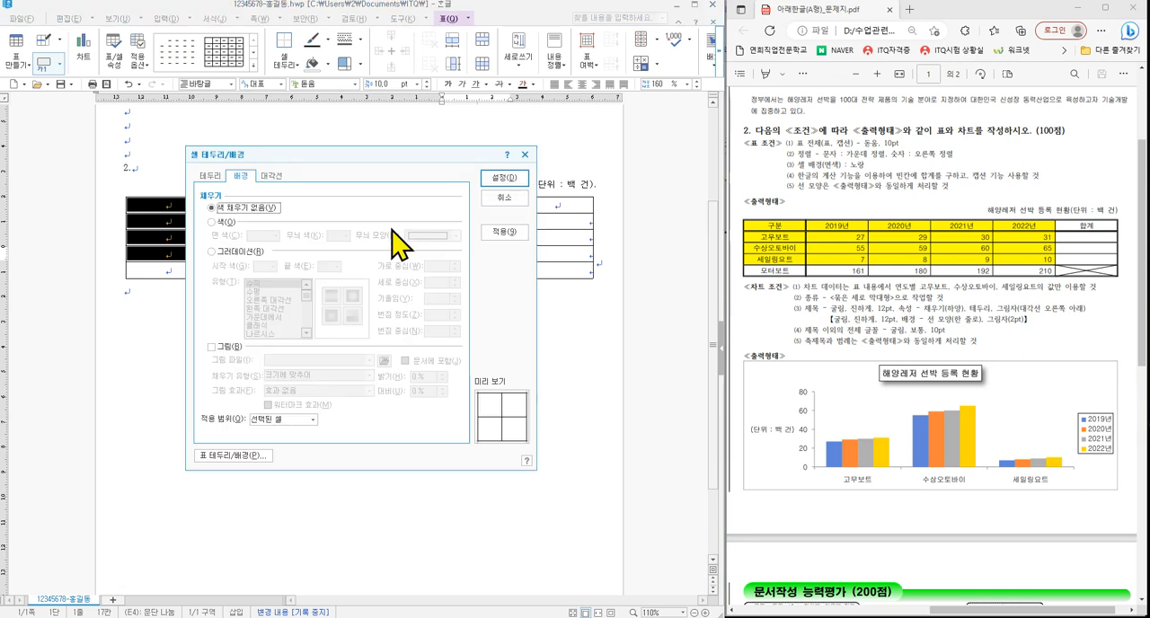
{"action": "left_click", "coordinate": [223, 223]}
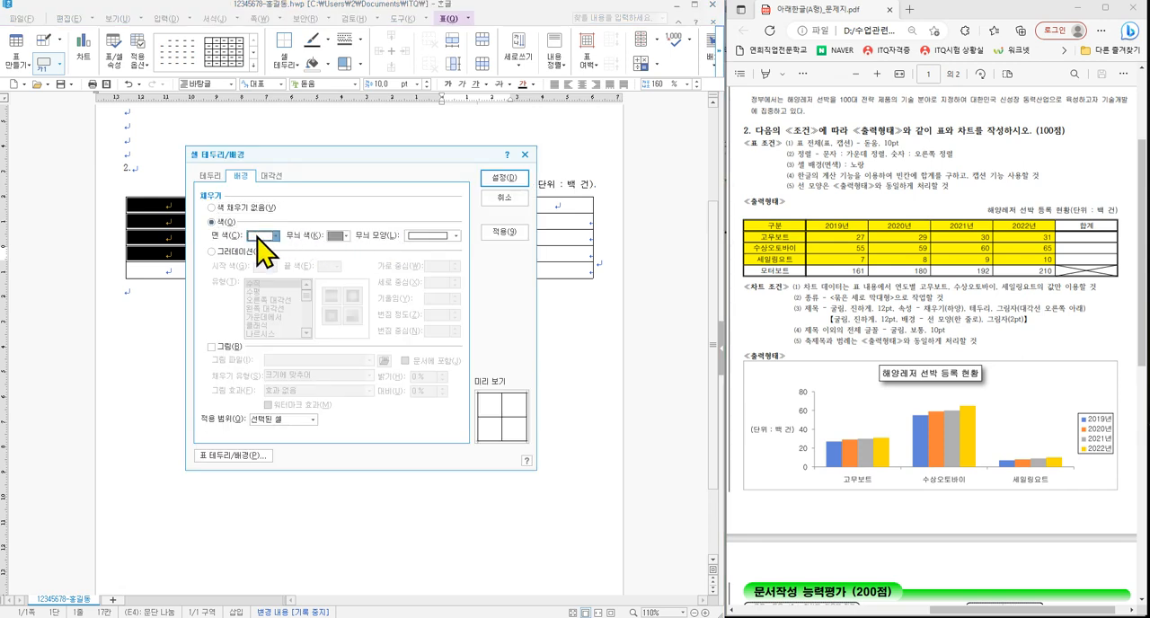
{"action": "left_click", "coordinate": [262, 236]}
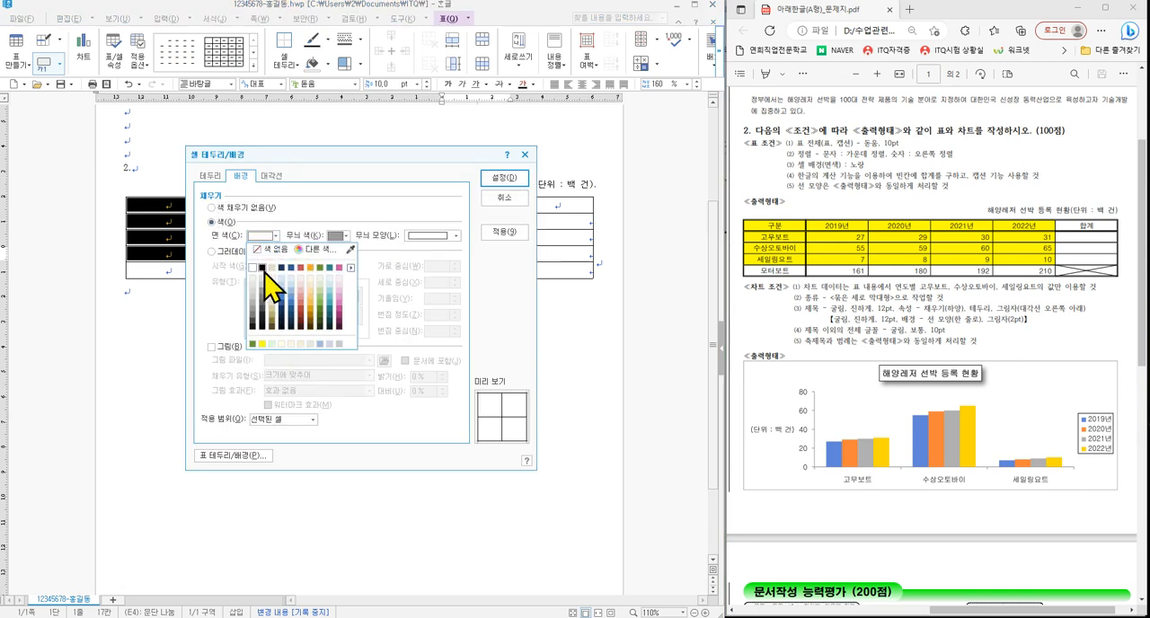
{"action": "left_click_drag", "start_coordinate": [242, 260], "coordinate": [344, 278]}
{"action": "key", "text": "Escape"}
{"action": "left_click", "coordinate": [277, 237]}
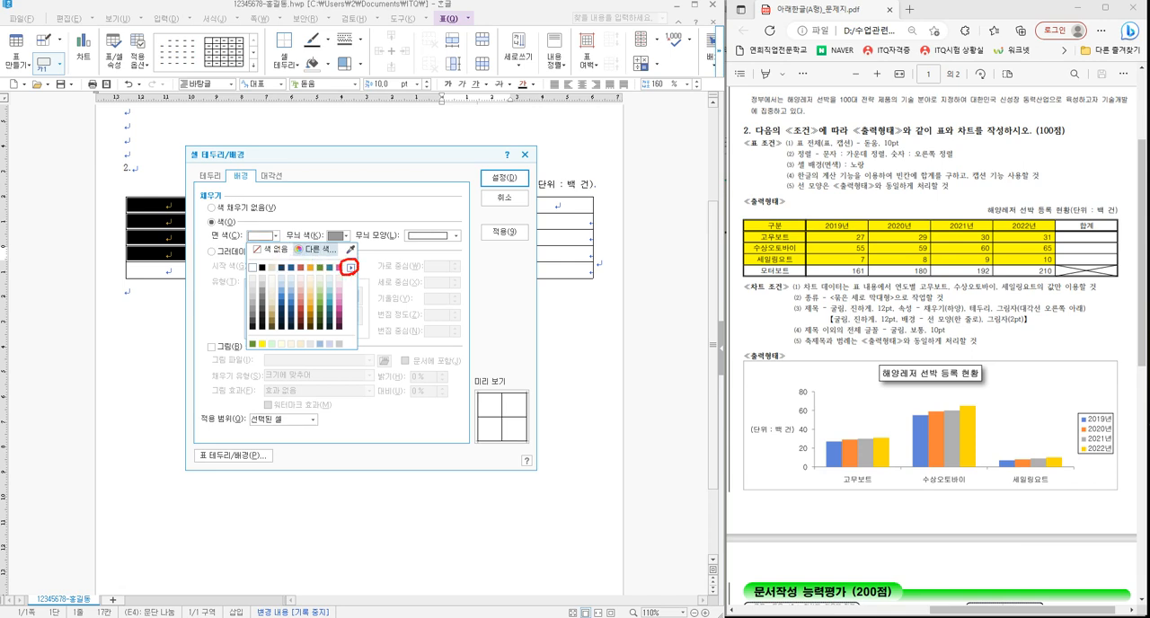
{"action": "key", "text": "Escape"}
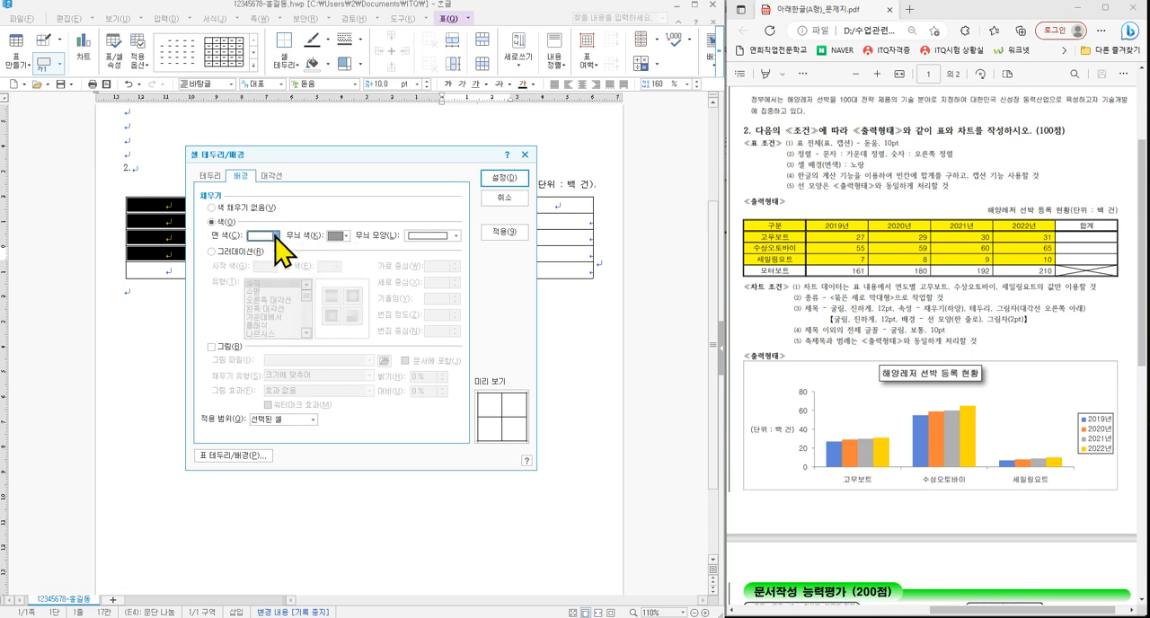
{"action": "left_click", "coordinate": [277, 236]}
{"action": "left_click", "coordinate": [351, 268]}
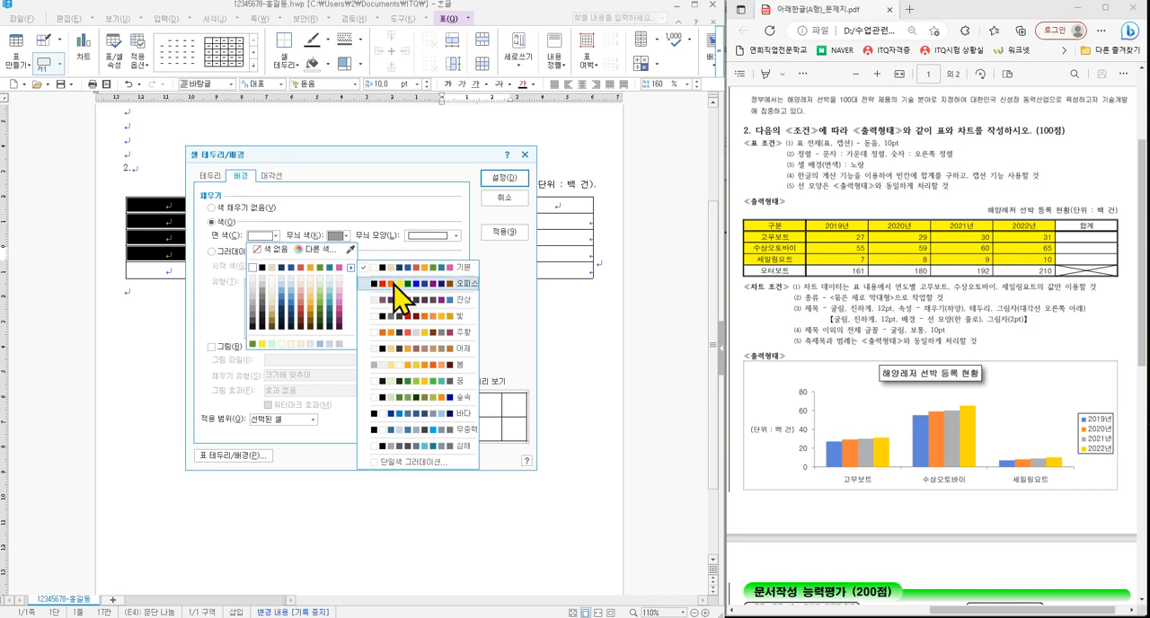
{"action": "left_click", "coordinate": [394, 290]}
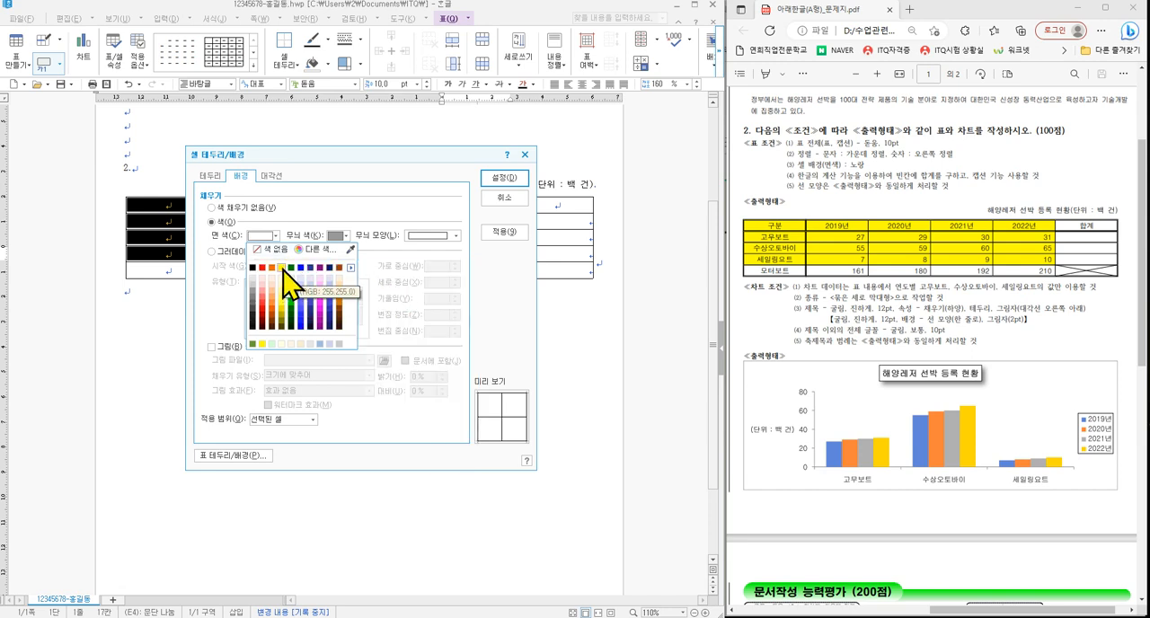
{"action": "left_click", "coordinate": [282, 269]}
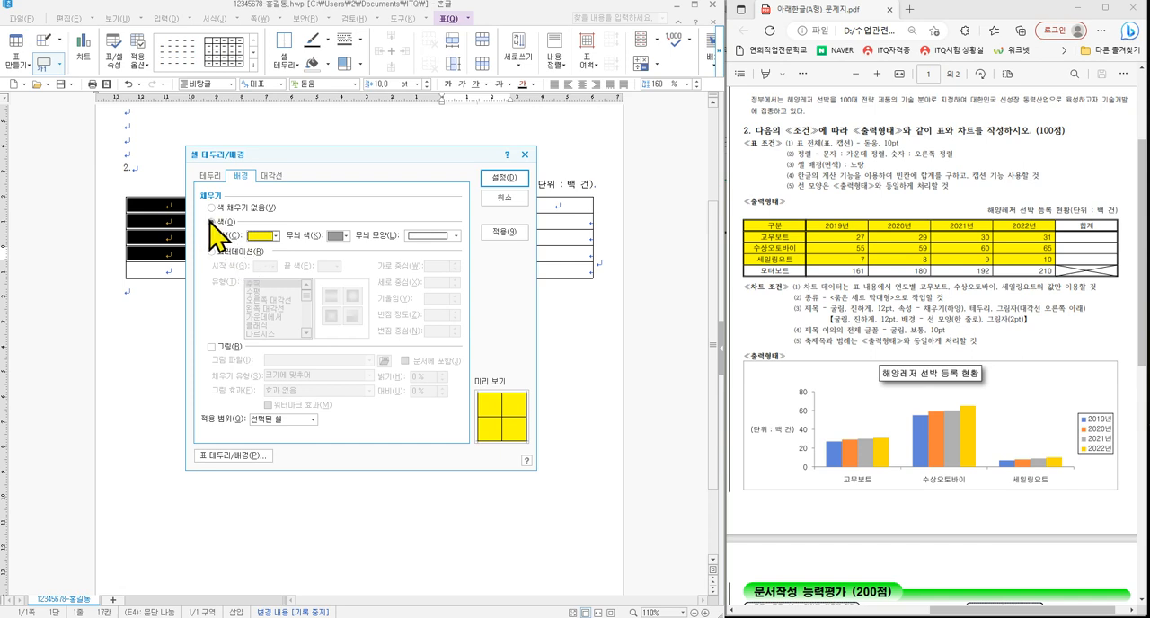
- Recheck the 오피스 color theme in the fill color choices and apply the yellow background to the selected cells
{"action": "key", "text": "Escape"}
{"action": "left_click_drag", "start_coordinate": [239, 245], "coordinate": [269, 262]}
{"action": "key", "text": "Escape"}
{"action": "left_click", "coordinate": [278, 236]}
{"action": "left_click", "coordinate": [351, 268]}
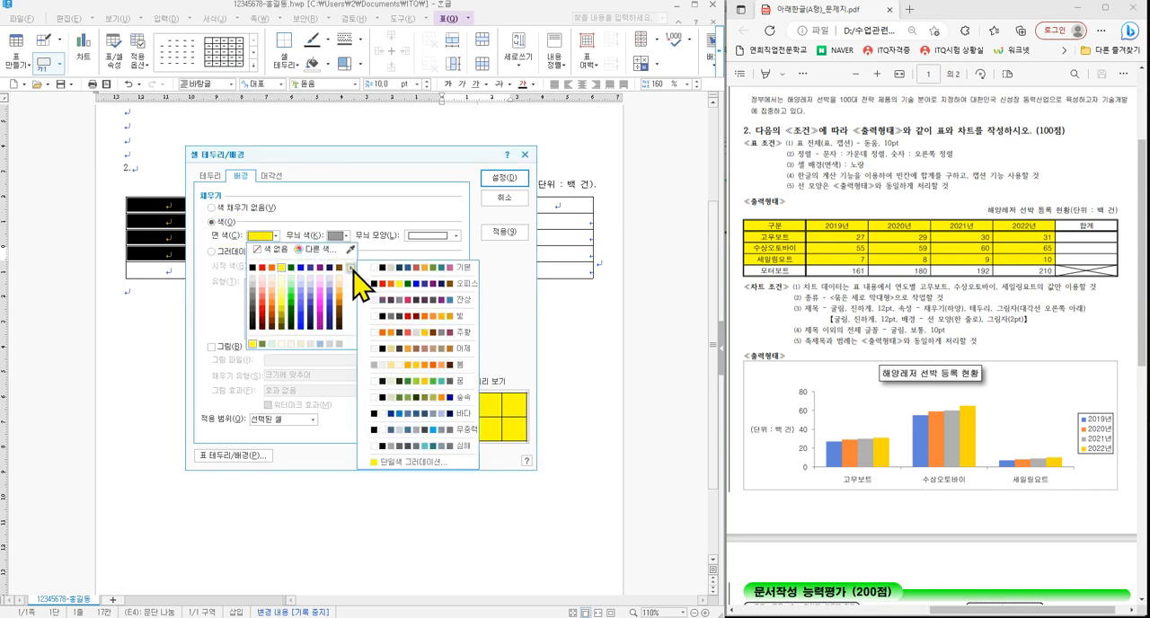
{"action": "left_click", "coordinate": [485, 284]}
{"action": "left_click", "coordinate": [515, 179]}
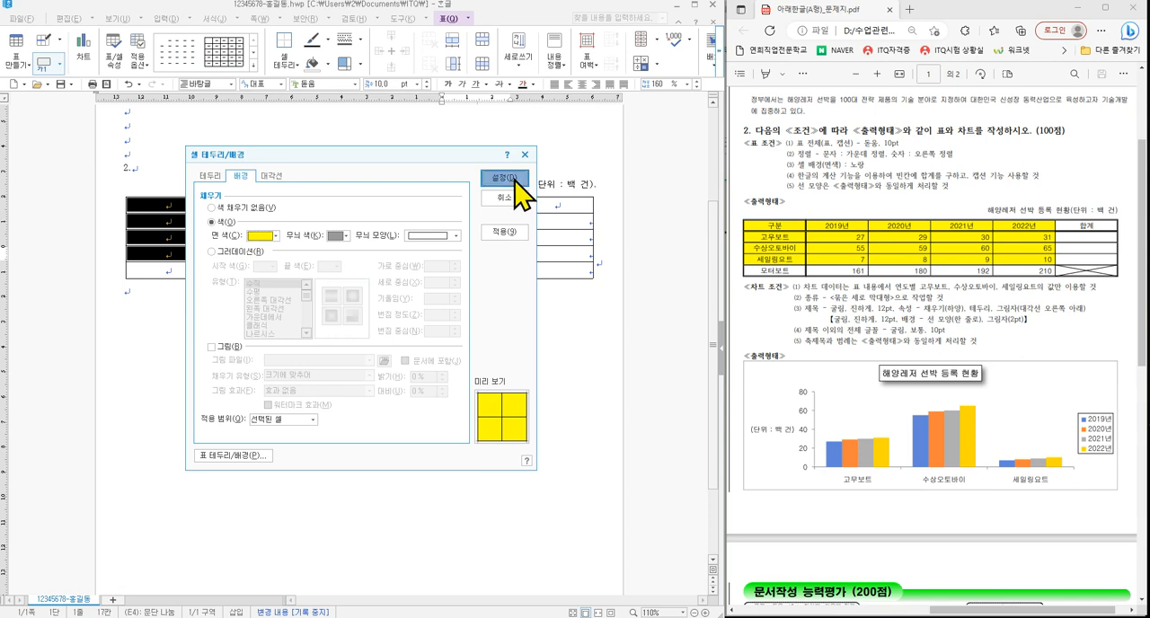
{"action": "left_click", "coordinate": [467, 271]}
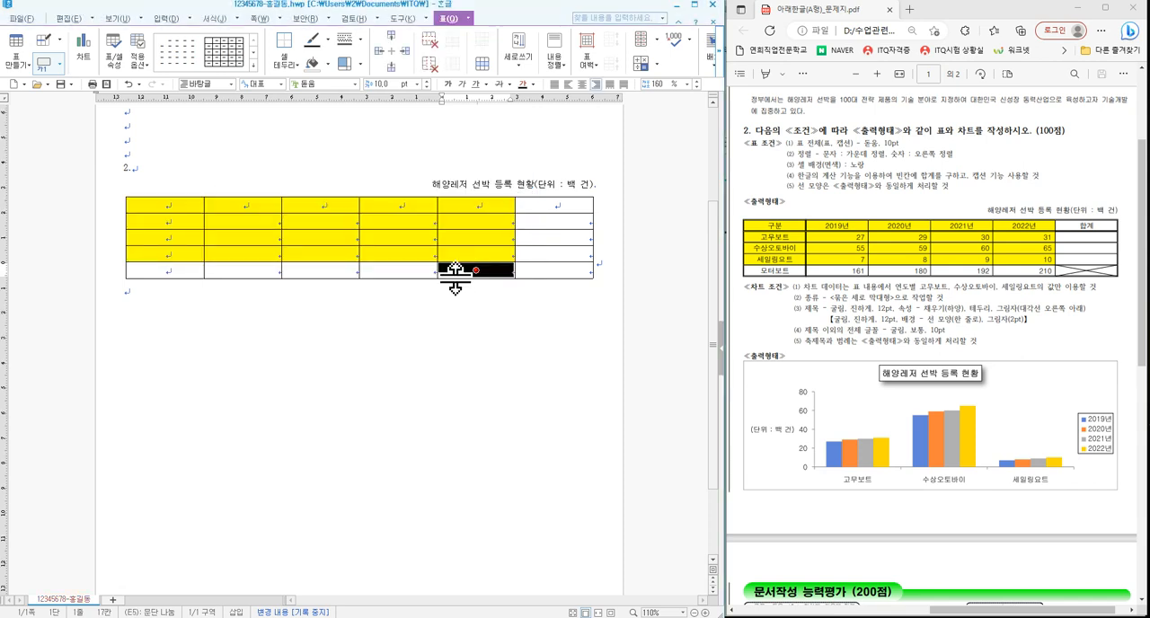
{"action": "left_click", "coordinate": [464, 250]}
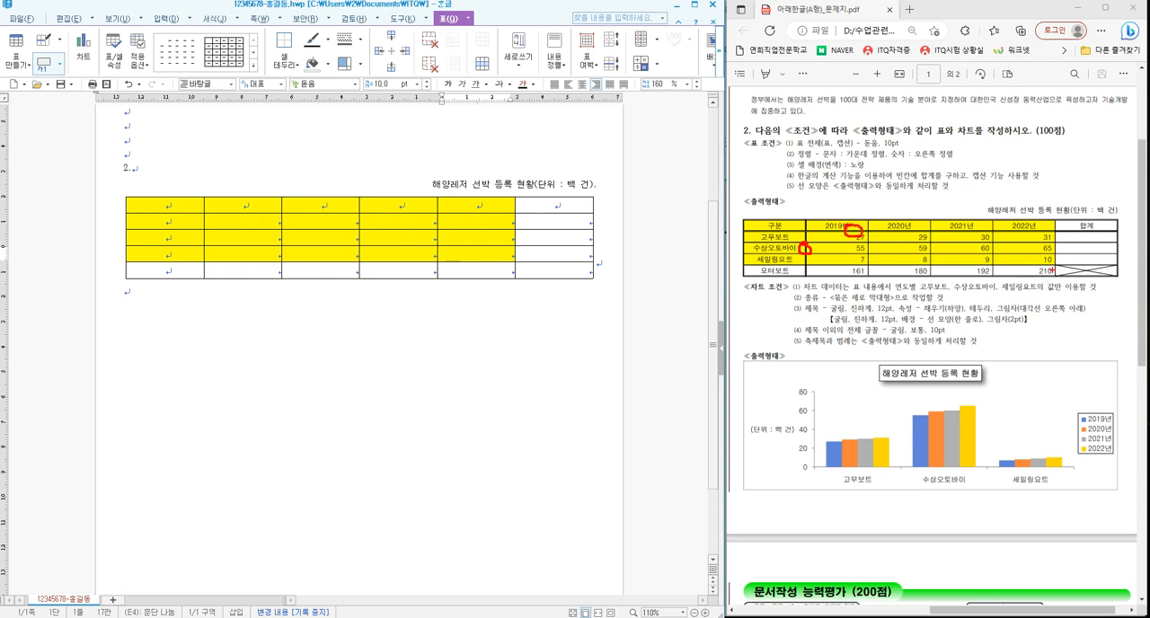
- Select all cells of the table and apply a double line to its outer border
{"action": "key", "text": "Escape"}
{"action": "left_click", "coordinate": [298, 239]}
{"action": "key", "text": "F5"}
{"action": "key", "text": "F5"}
{"action": "key", "text": "F5"}
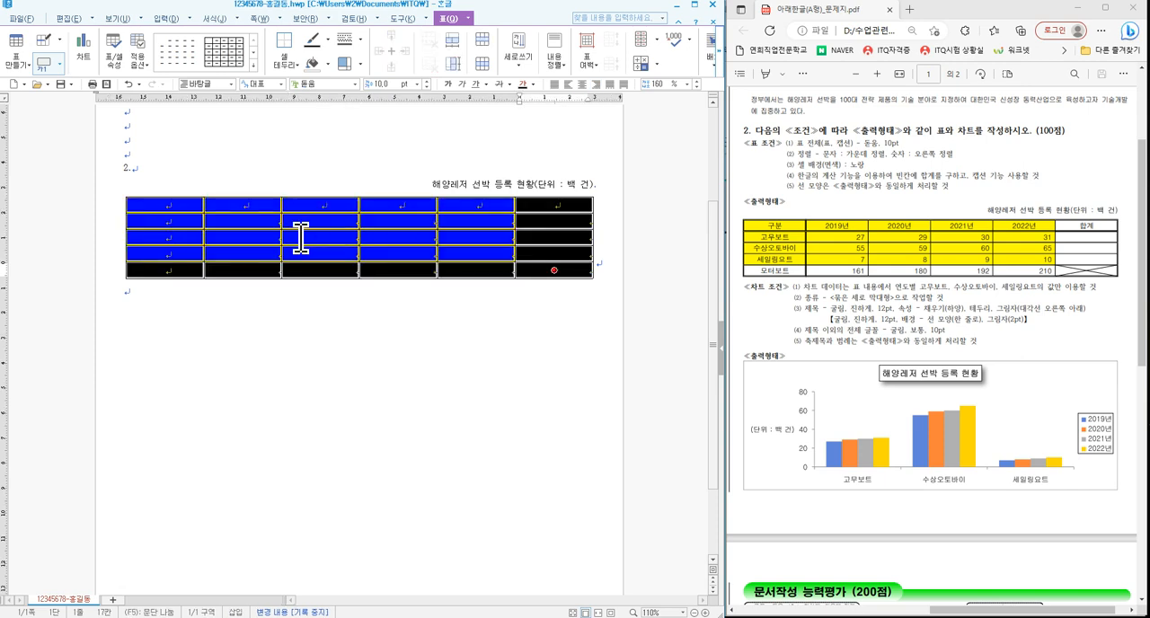
{"action": "key", "text": "l"}
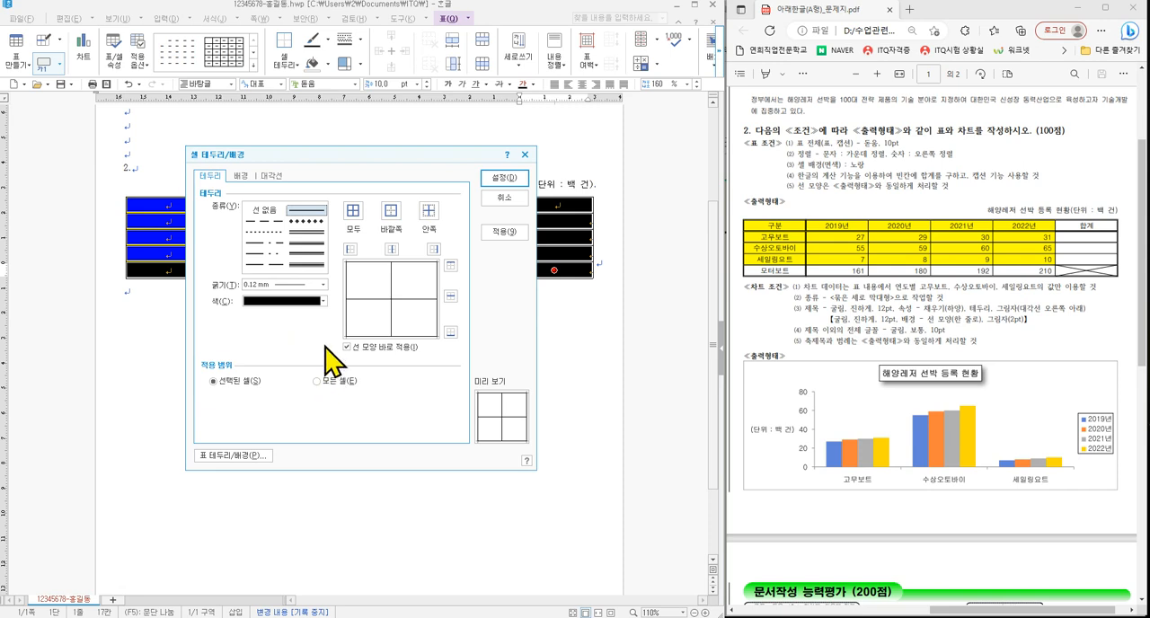
{"action": "left_click", "coordinate": [305, 232]}
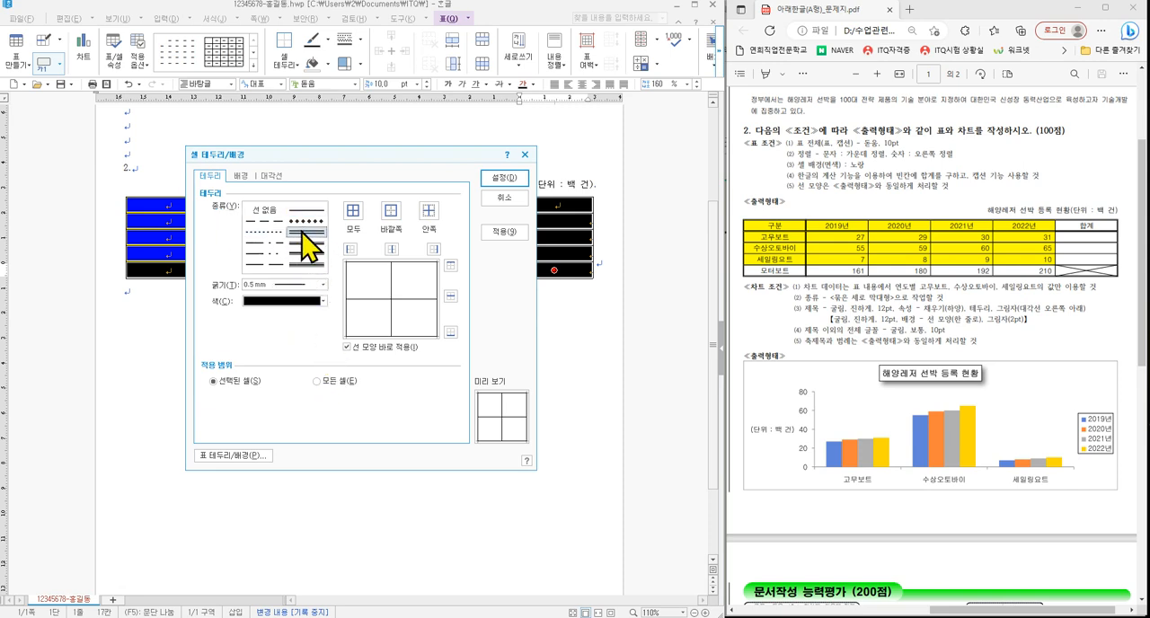
{"action": "left_click", "coordinate": [392, 214]}
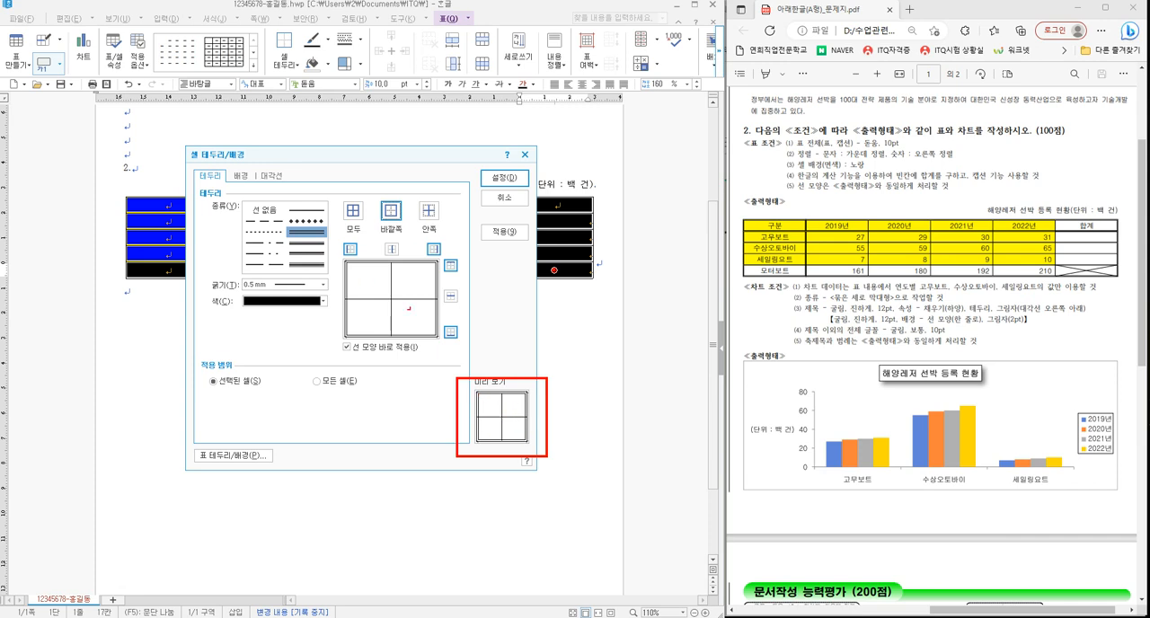
{"action": "left_click", "coordinate": [506, 178]}
{"action": "left_click", "coordinate": [307, 243]}
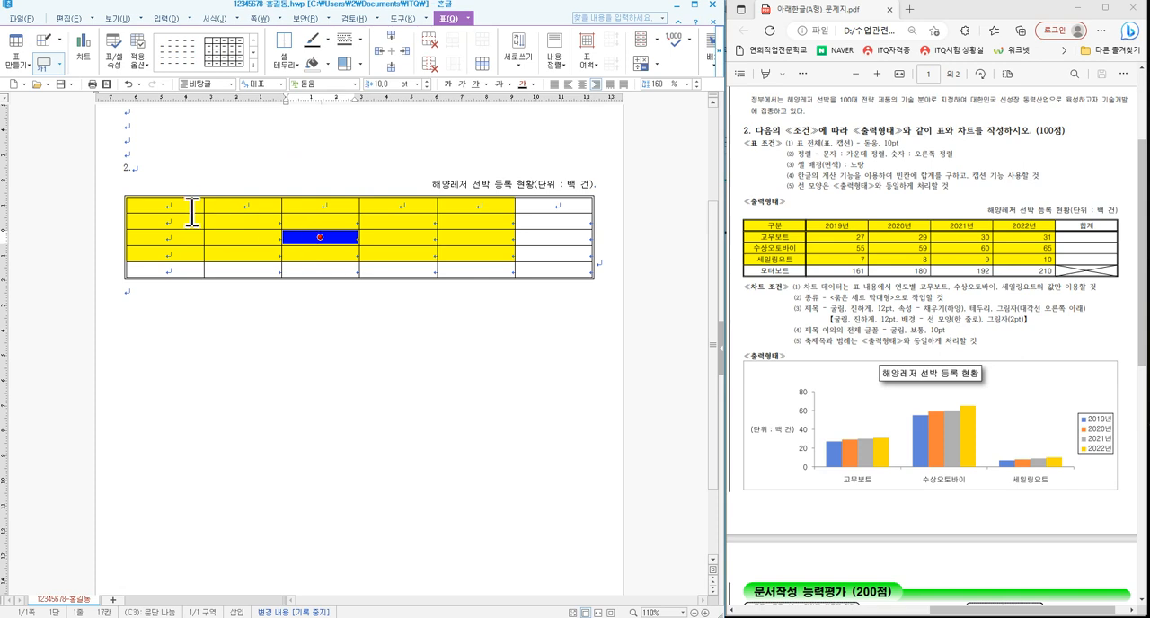
- Select the table's first row and apply a double line to its bottom border
{"action": "left_click_drag", "start_coordinate": [192, 210], "coordinate": [524, 213]}
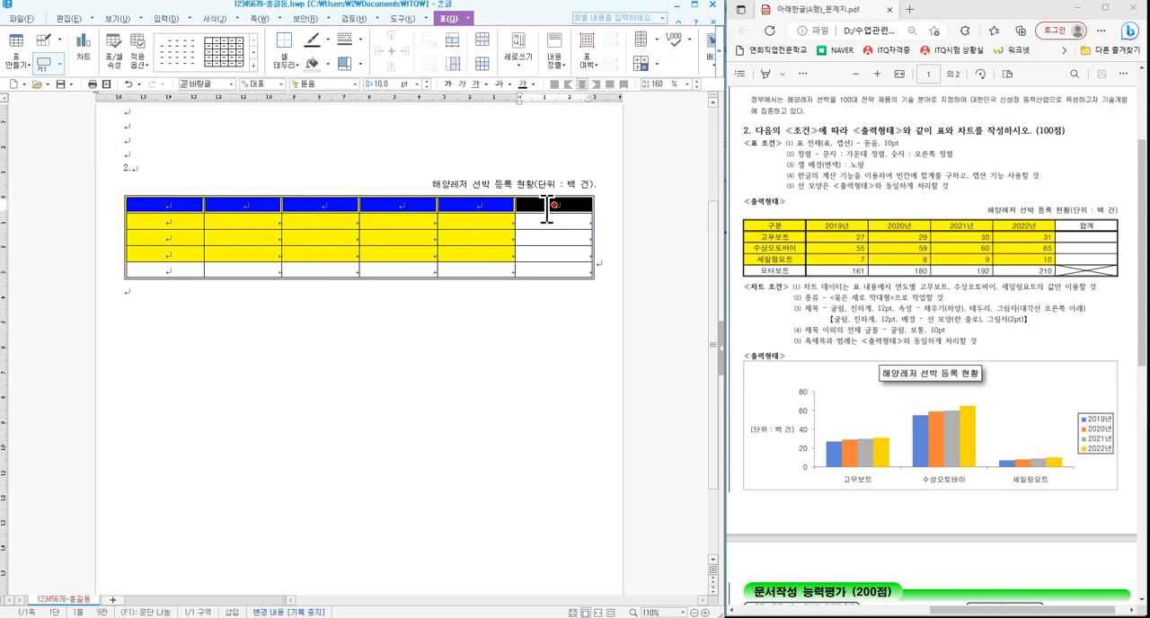
{"action": "key", "text": "l"}
{"action": "left_click", "coordinate": [308, 232]}
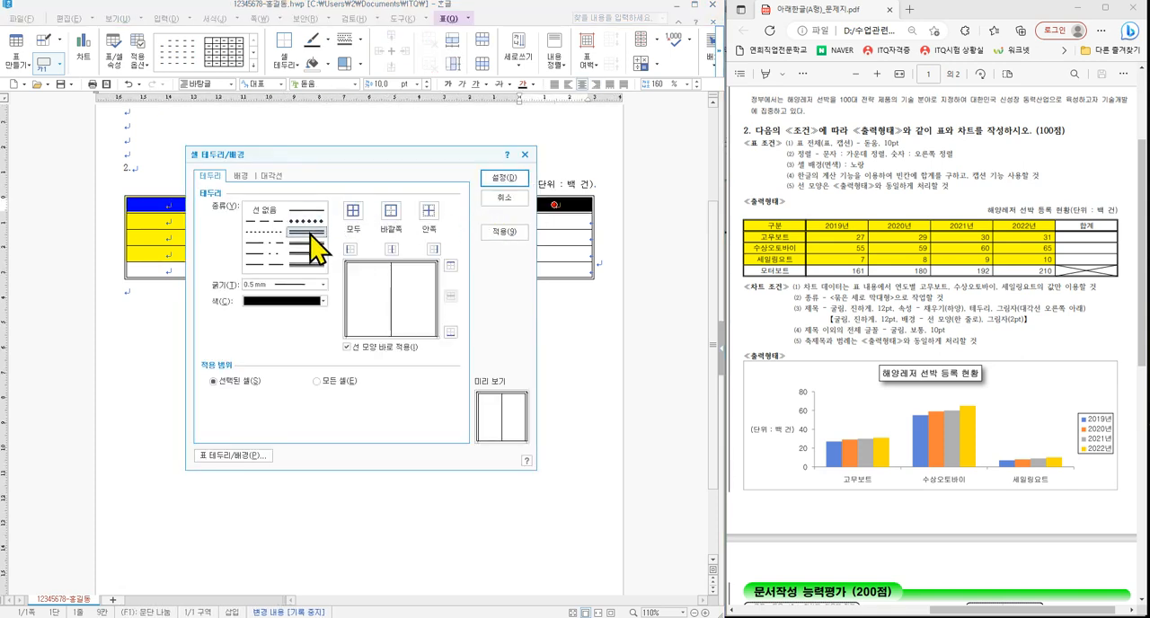
{"action": "left_click", "coordinate": [451, 334]}
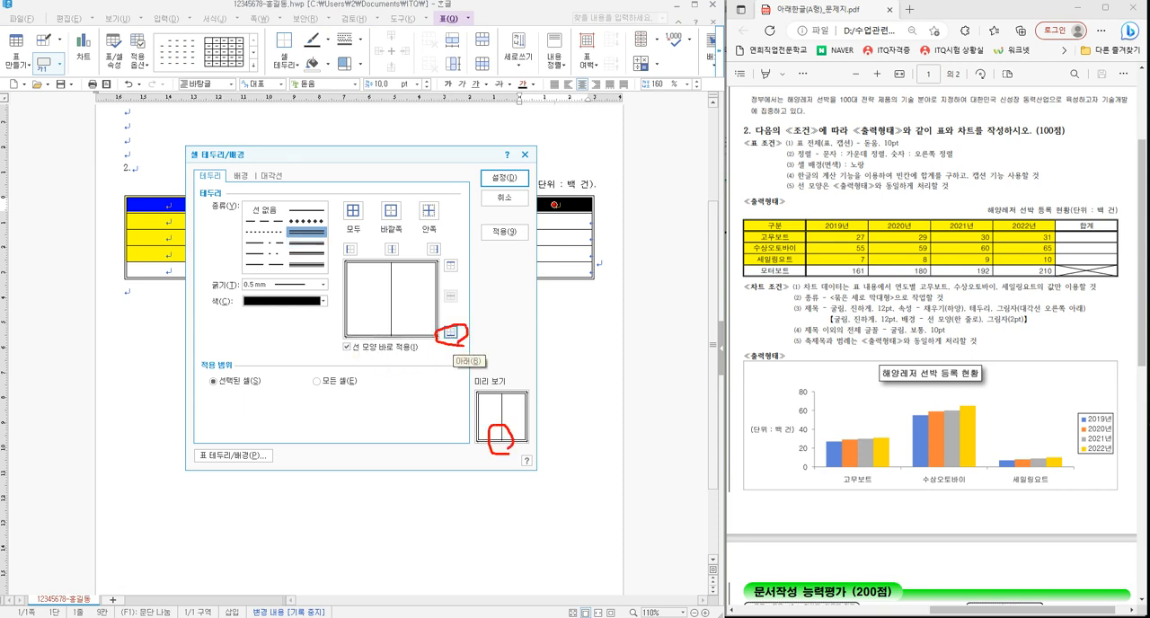
{"action": "left_click", "coordinate": [506, 180]}
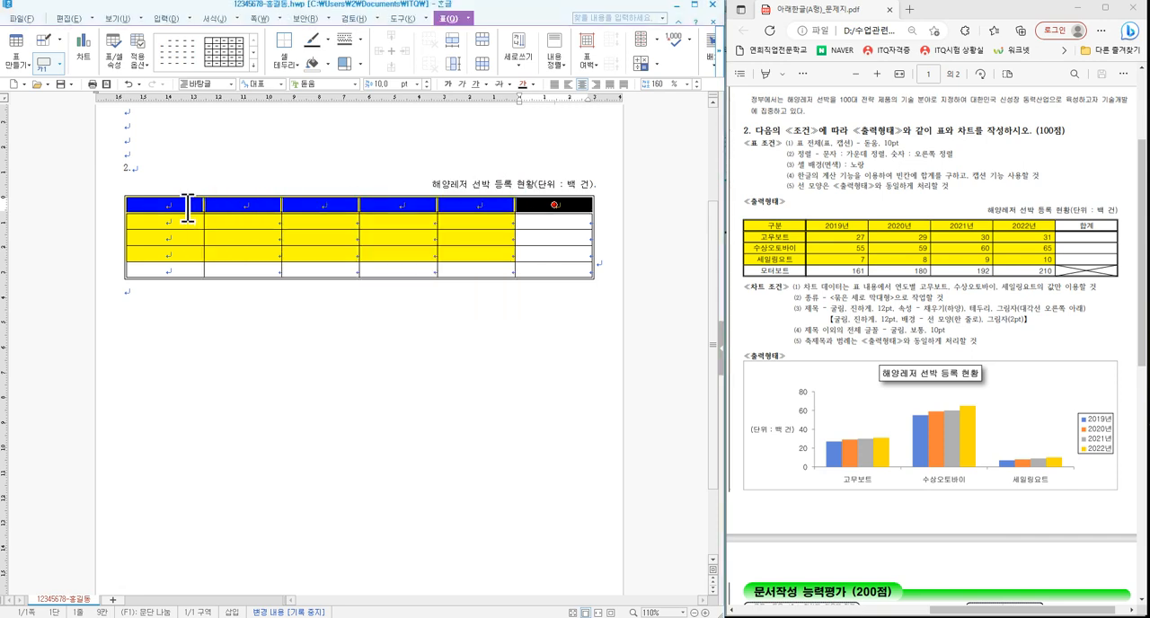
- Select the table's first column and apply a double line to its right border
{"action": "left_click_drag", "start_coordinate": [189, 211], "coordinate": [180, 270]}
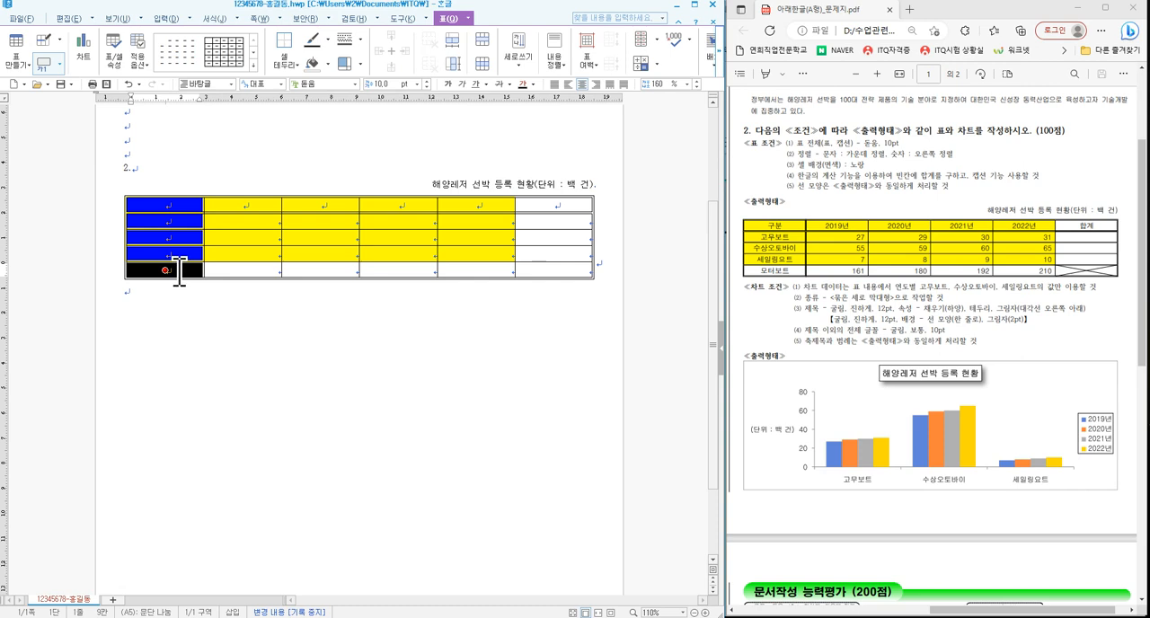
{"action": "key", "text": "l"}
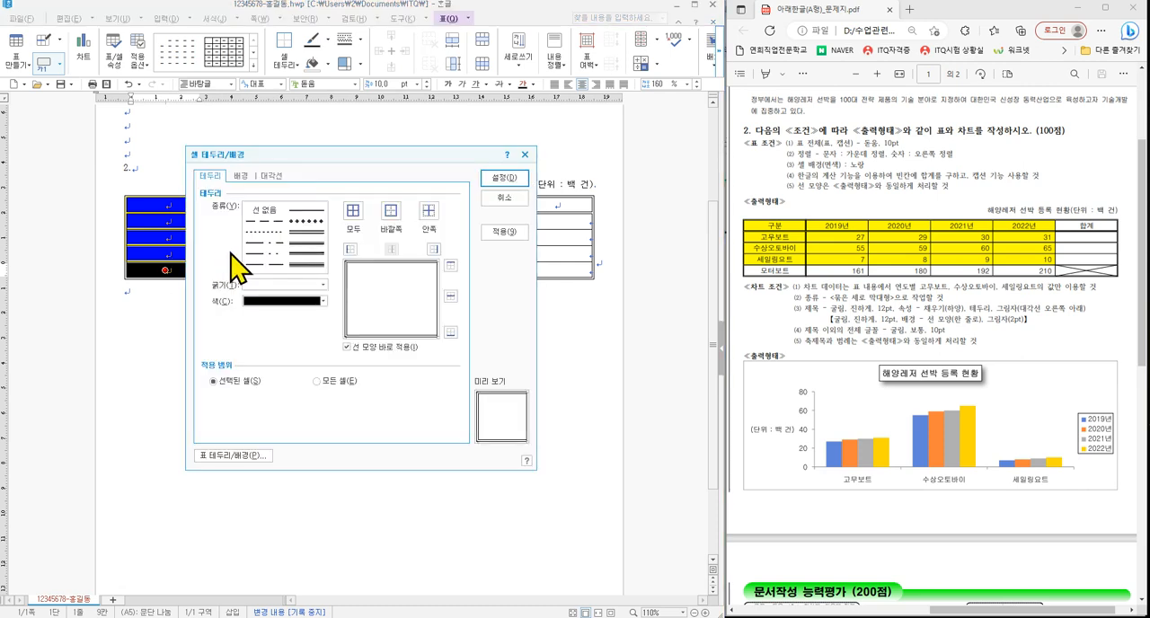
{"action": "left_click", "coordinate": [313, 238]}
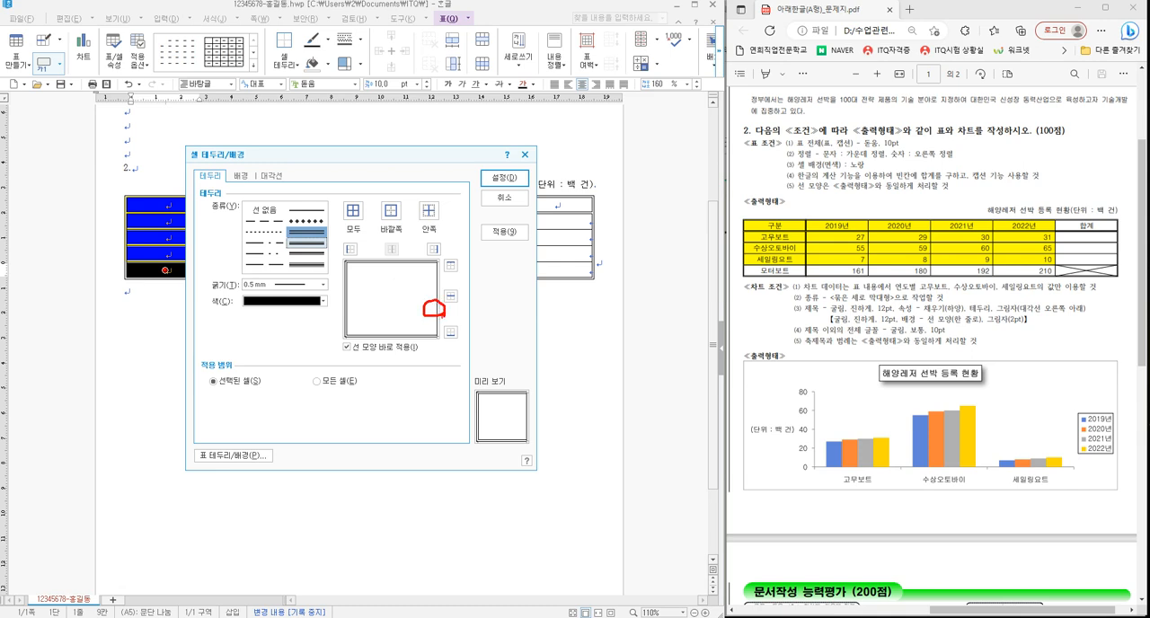
{"action": "left_click", "coordinate": [434, 249]}
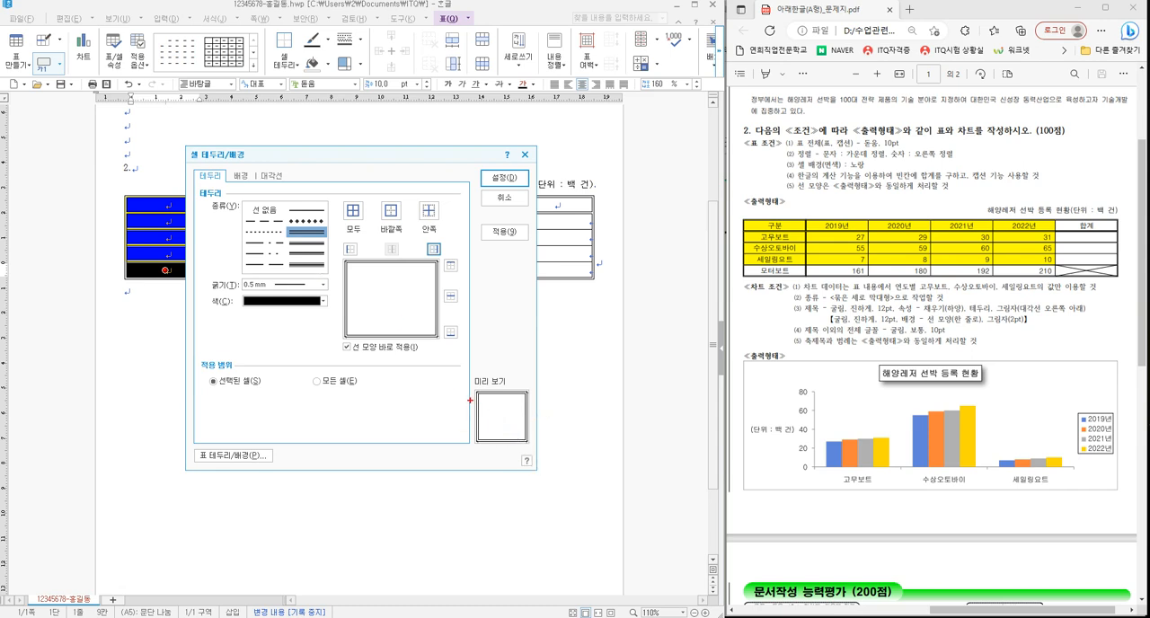
{"action": "left_click_drag", "start_coordinate": [478, 389], "coordinate": [543, 454]}
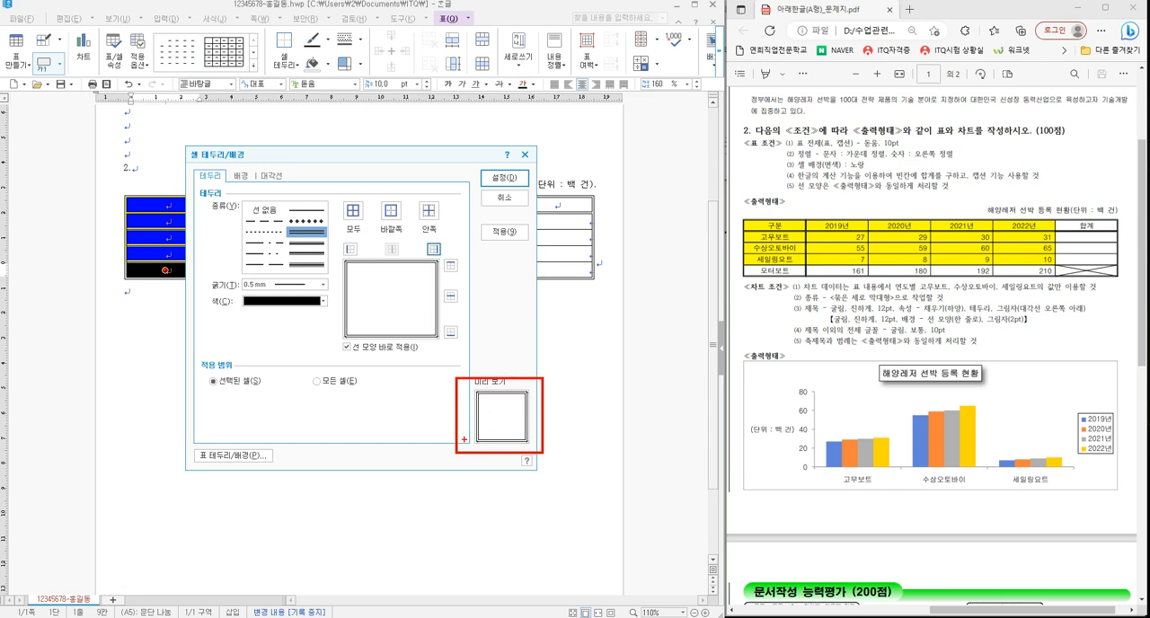
{"action": "left_click", "coordinate": [508, 180]}
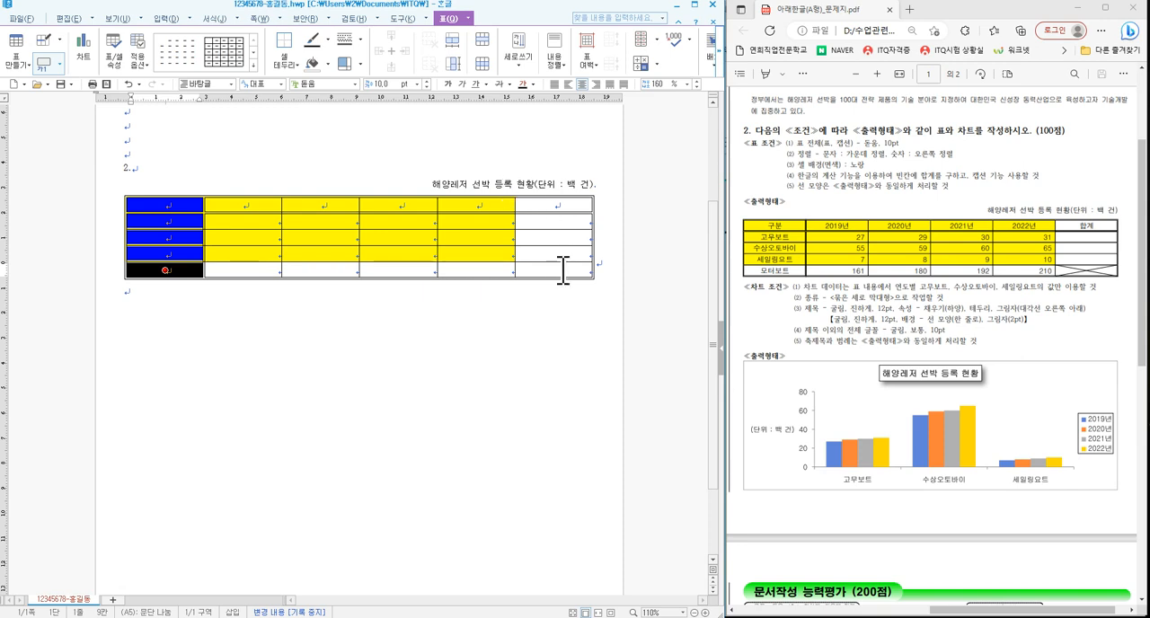
- Cross out the last cell of the 합계 column with both diagonal lines, using a solid 0.1 mm line
{"action": "left_click_drag", "start_coordinate": [563, 268], "coordinate": [598, 274]}
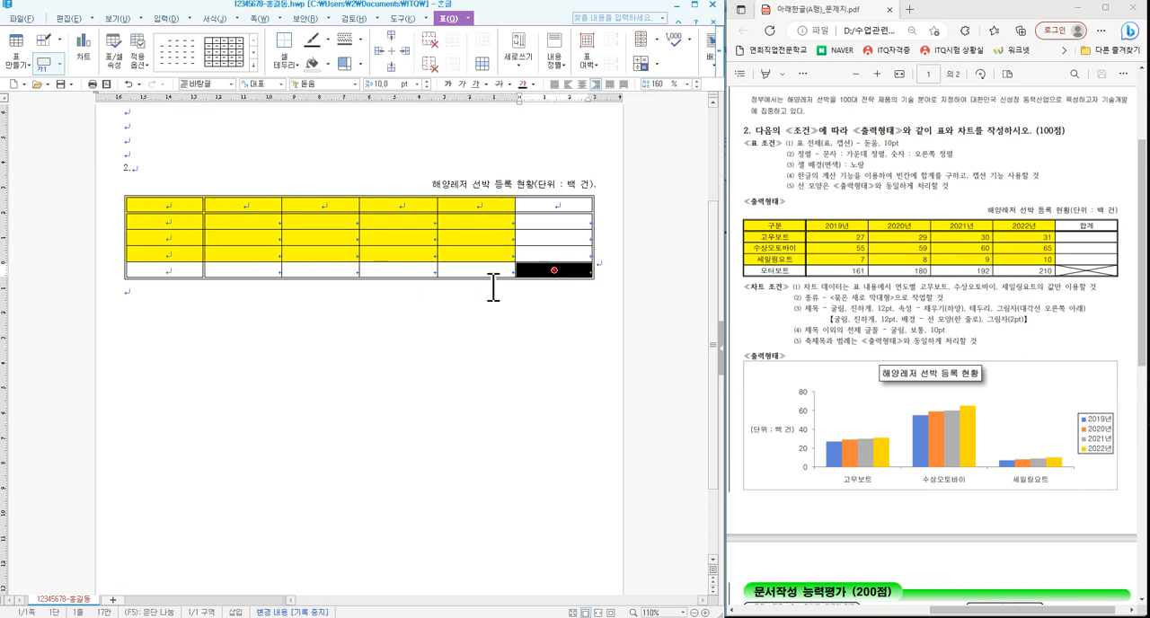
{"action": "key", "text": "l"}
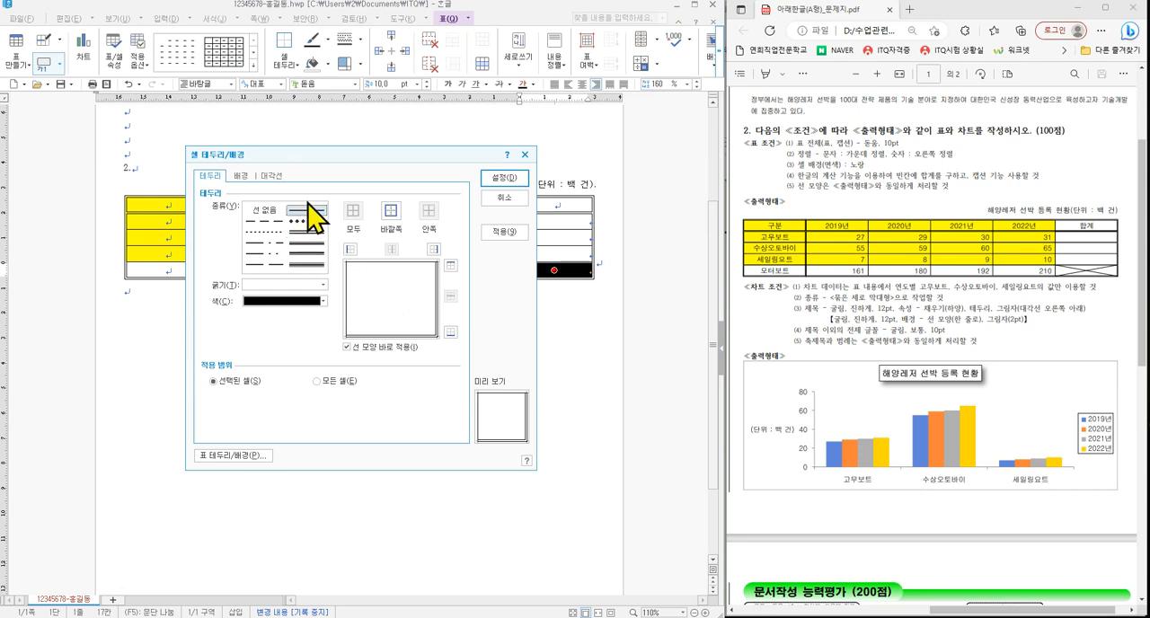
{"action": "left_click", "coordinate": [271, 177]}
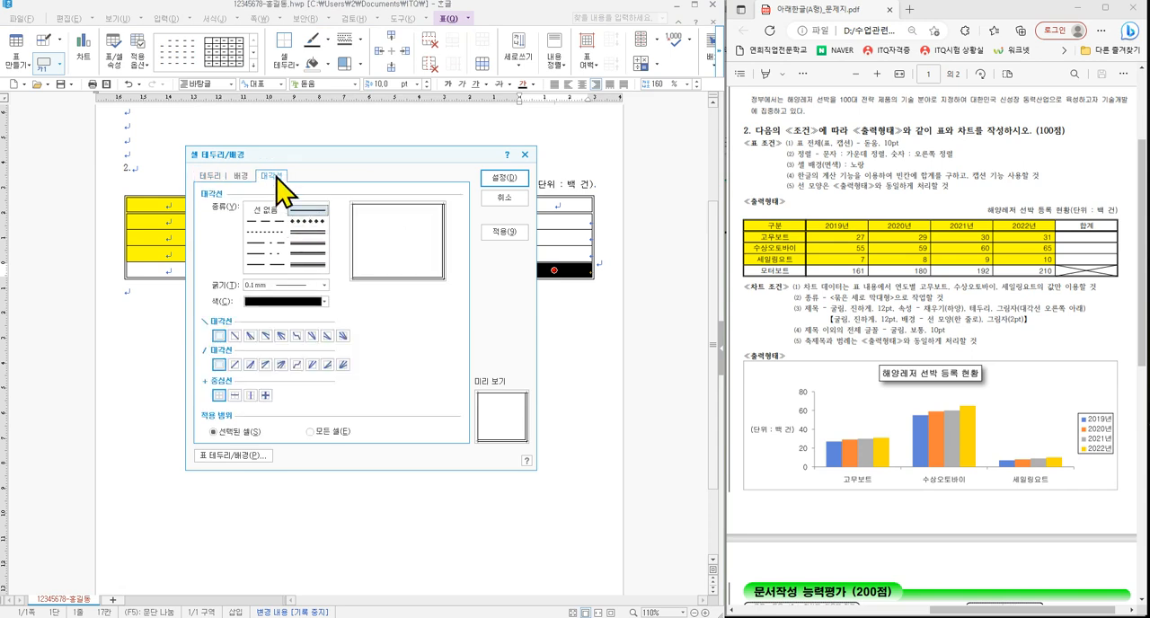
{"action": "left_click_drag", "start_coordinate": [253, 168], "coordinate": [297, 186]}
{"action": "left_click_drag", "start_coordinate": [309, 210], "coordinate": [334, 189]}
{"action": "left_click_drag", "start_coordinate": [322, 208], "coordinate": [345, 191]}
{"action": "left_click_drag", "start_coordinate": [237, 332], "coordinate": [252, 315]}
{"action": "mouse_move", "coordinate": [231, 359]}
{"action": "left_mouse_down"}
{"action": "mouse_move", "coordinate": [237, 366]}
{"action": "mouse_move", "coordinate": [250, 350]}
{"action": "left_mouse_up"}
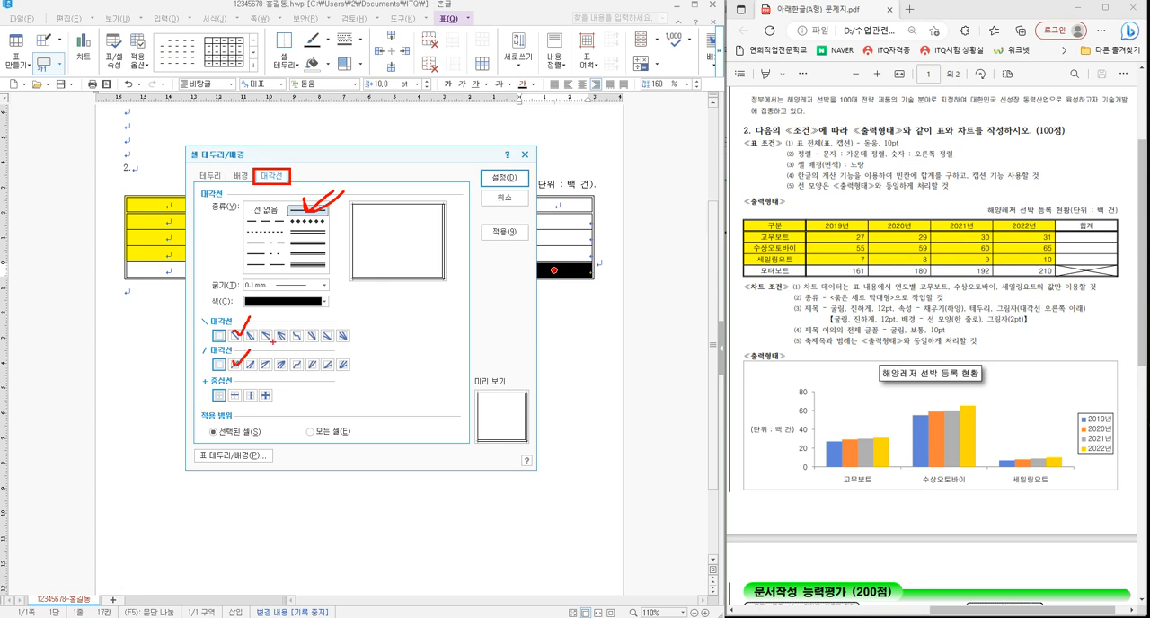
{"action": "key", "text": "Escape"}
{"action": "left_click", "coordinate": [234, 336]}
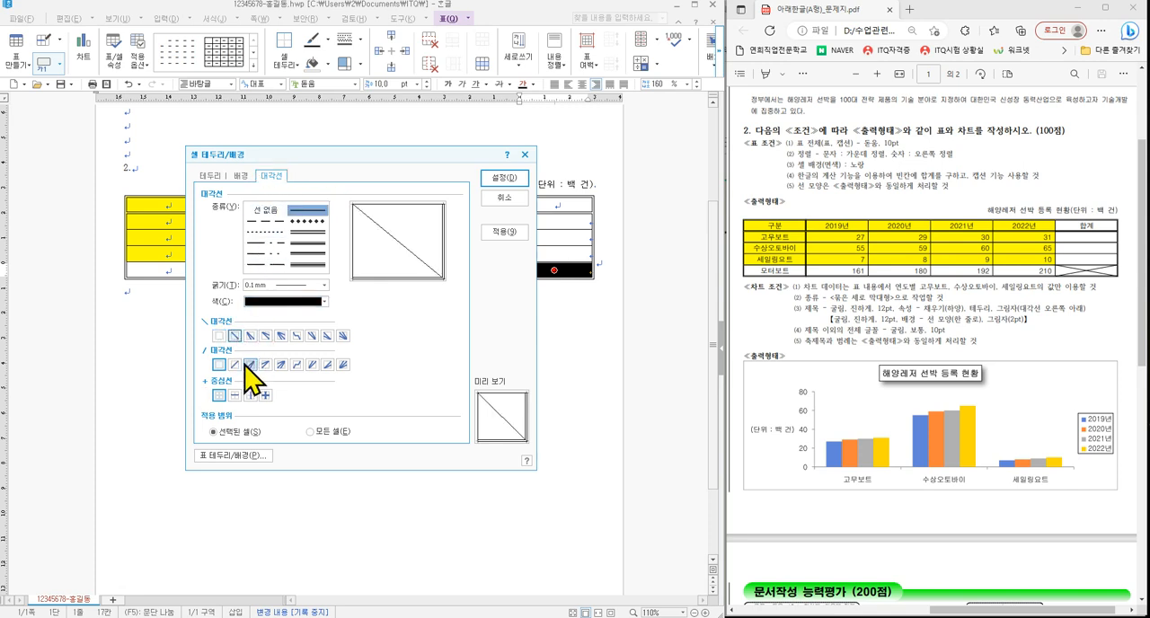
{"action": "left_click", "coordinate": [235, 365]}
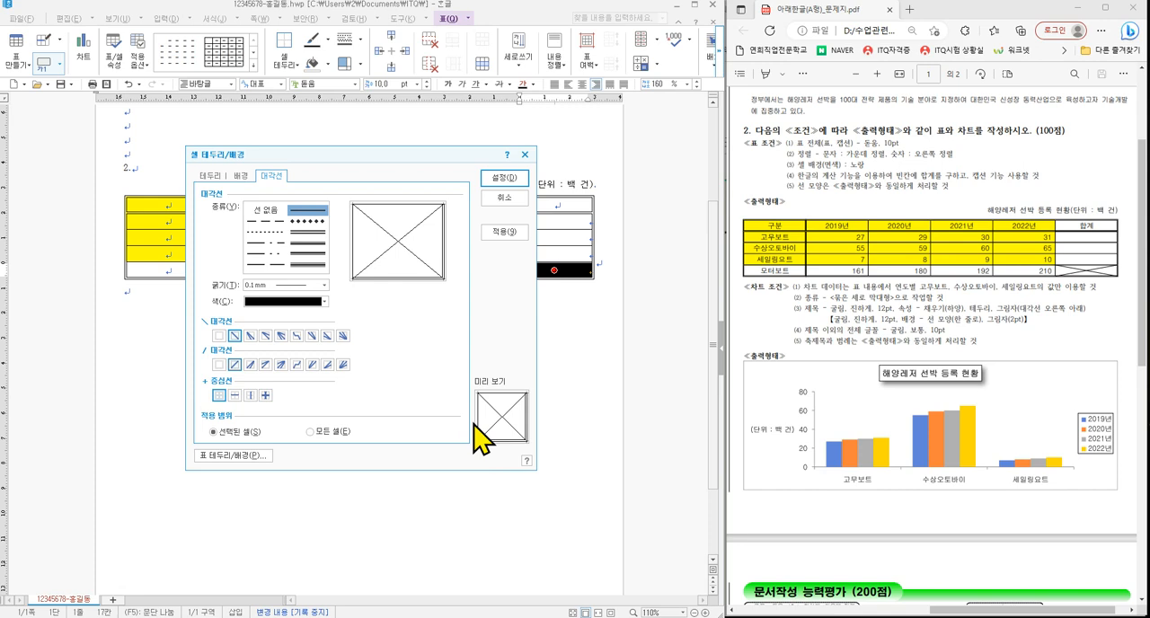
{"action": "left_click_drag", "start_coordinate": [459, 376], "coordinate": [543, 455]}
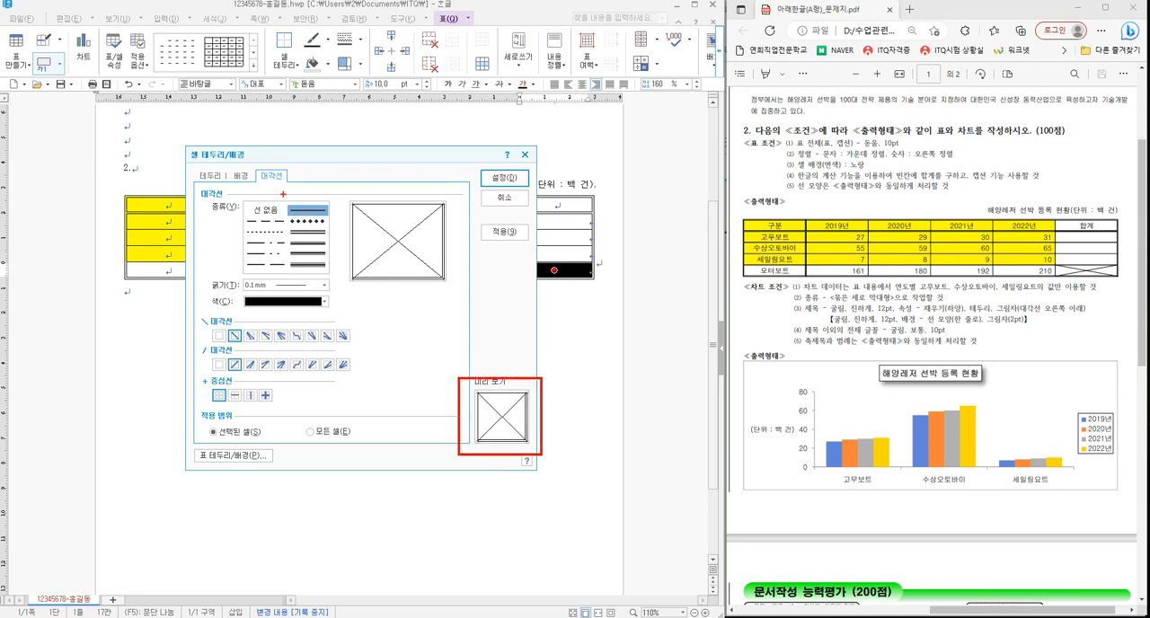
{"action": "left_click_drag", "start_coordinate": [248, 161], "coordinate": [302, 186]}
{"action": "left_click", "coordinate": [505, 179]}
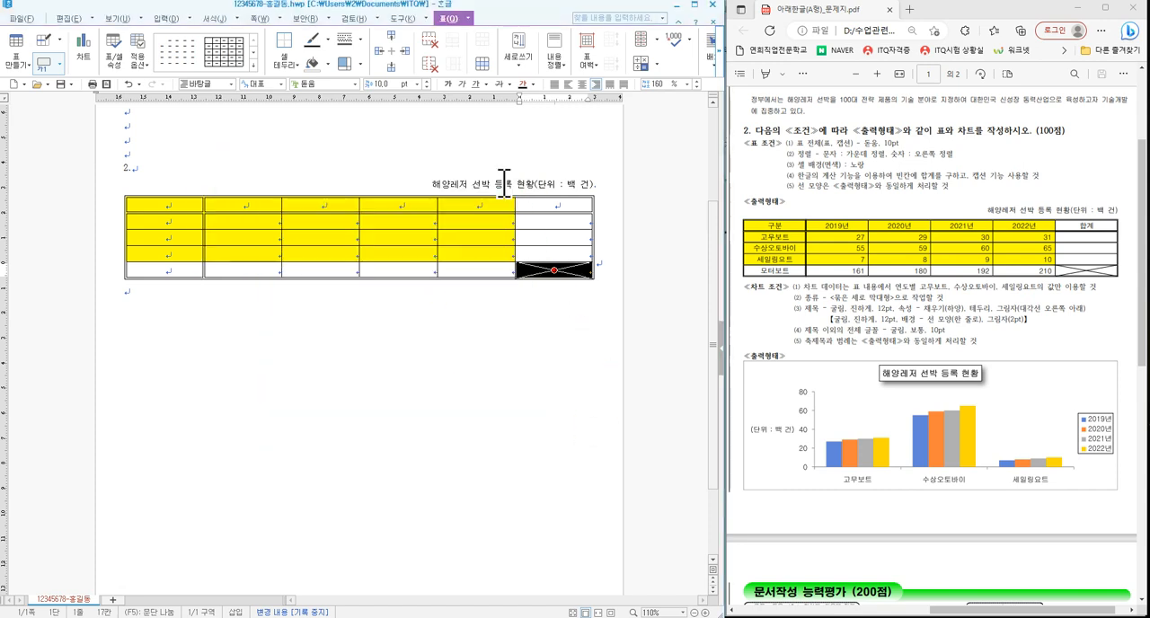
{"action": "left_click", "coordinate": [486, 254]}
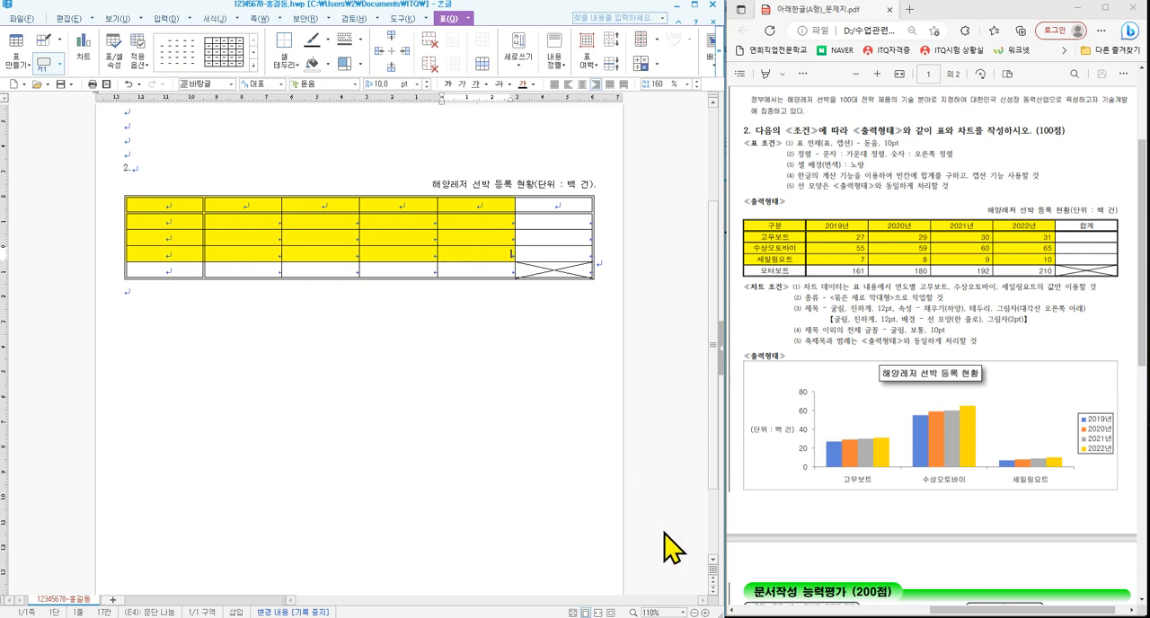
- Switch to the image 표만들기단축키.jpg, review the table-making shortcuts for selecting, resizing, merging and splitting cells, and minimize it
{"action": "left_click", "coordinate": [701, 617]}
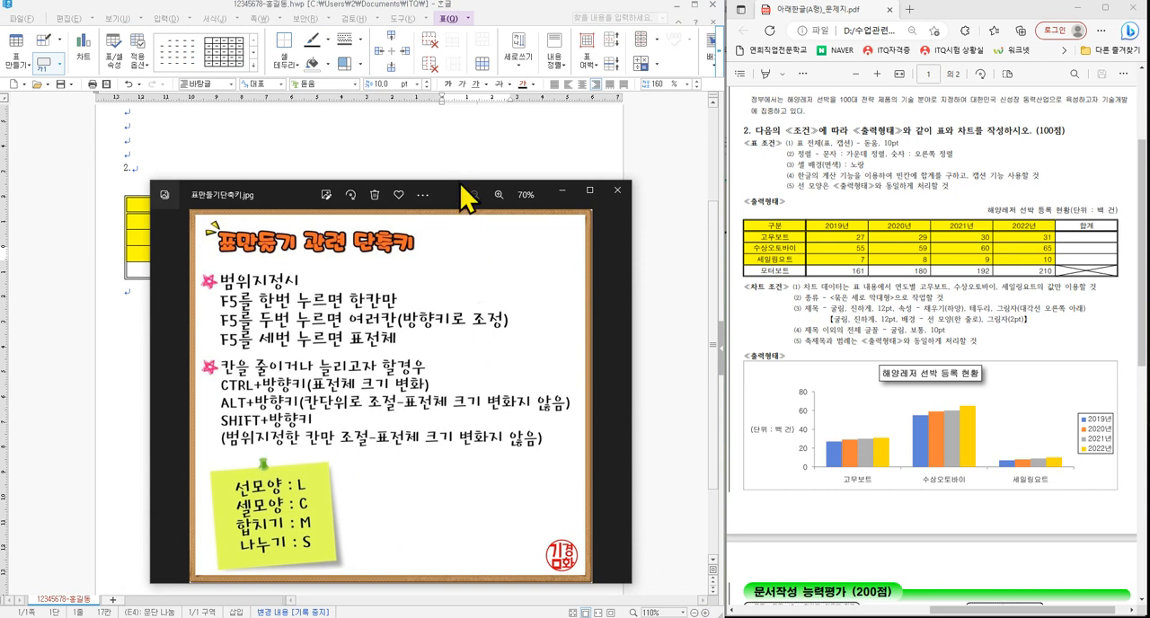
{"action": "left_click_drag", "start_coordinate": [454, 198], "coordinate": [450, 141]}
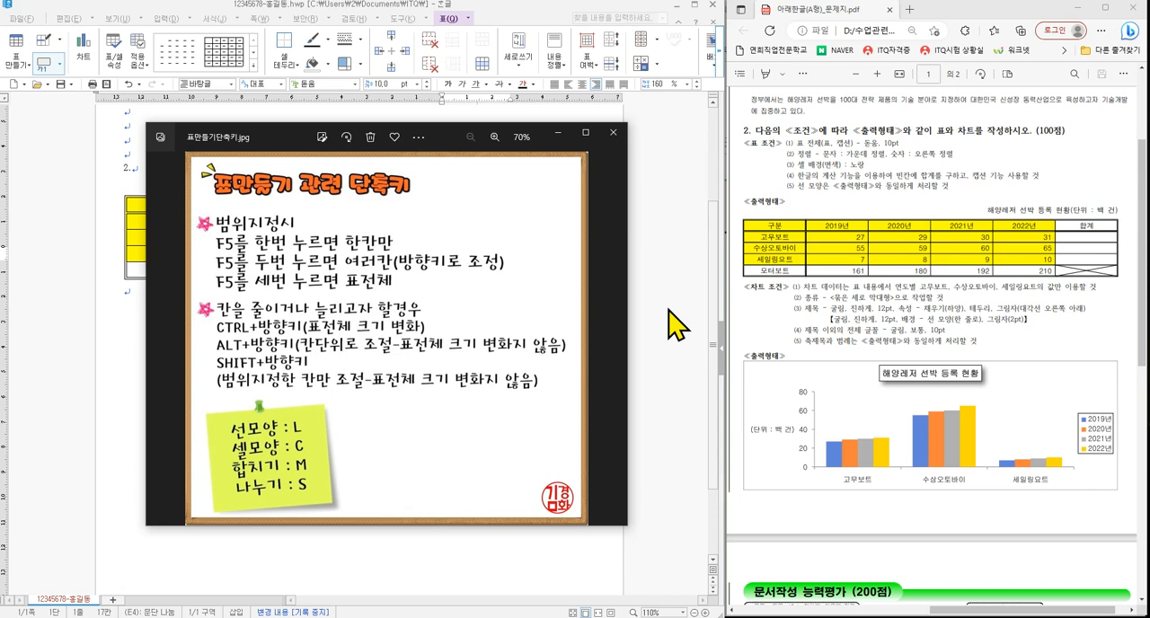
{"action": "left_click", "coordinate": [557, 135]}
- Fill the table with the headings 구분, 2019년 to 2022년 and 합계, and the exam's figures for 고무보트, 수상오토바이, 세일링요트 and 모터보트
{"action": "left_click", "coordinate": [181, 205]}
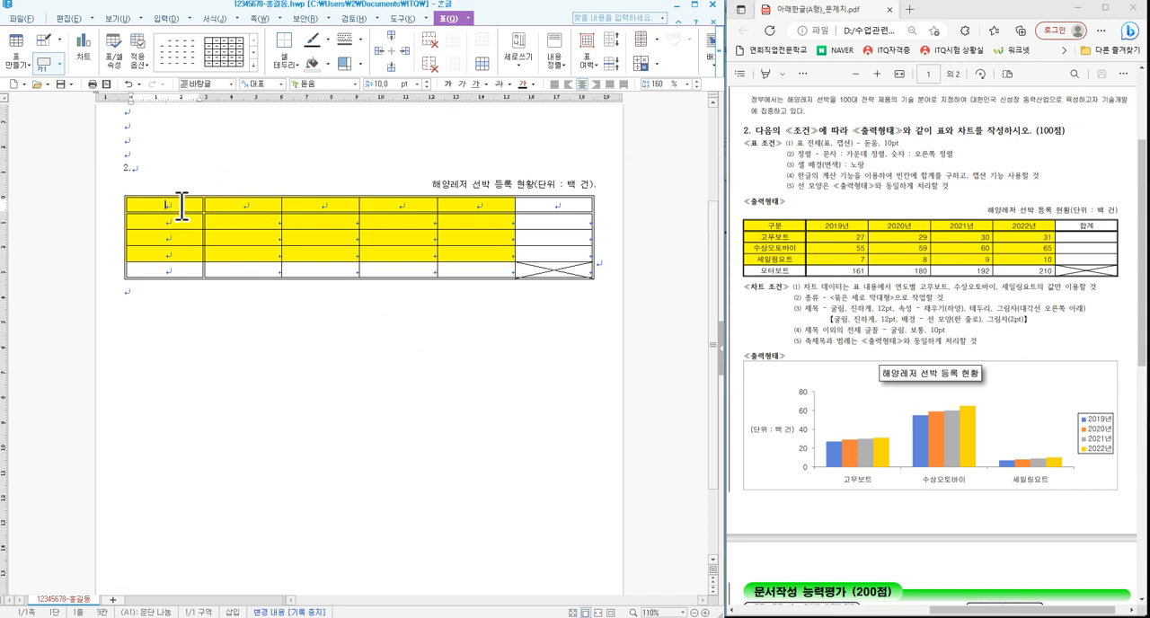
{"action": "type", "text": "@"}
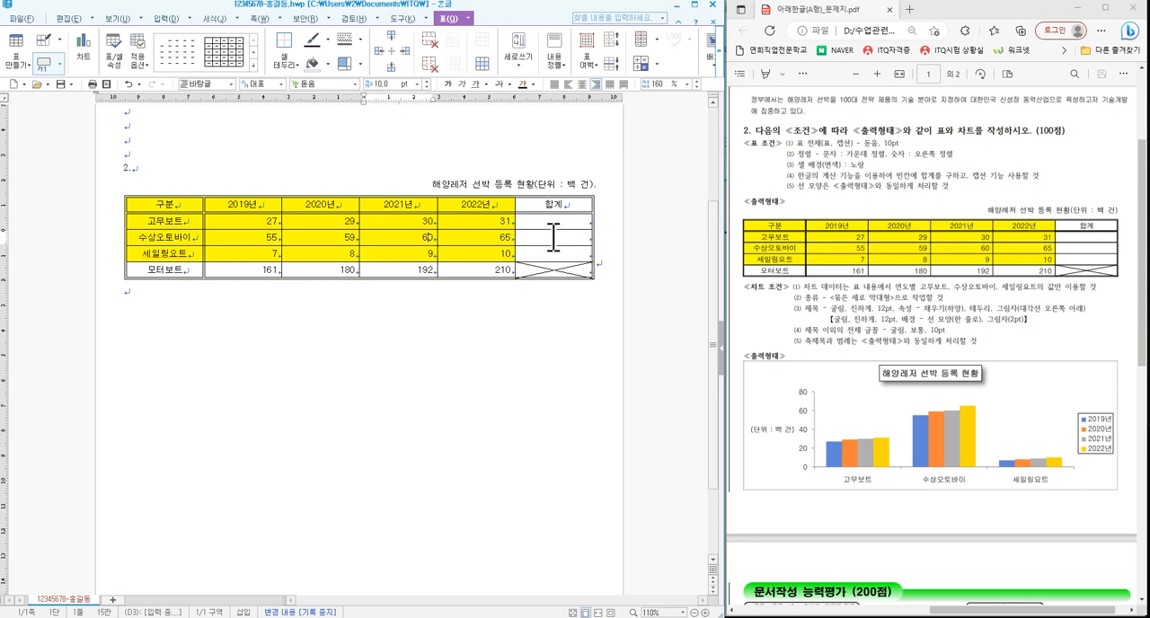
- Calculate the 합계 values of the 고무보트, 수상오토바이 and 세일링요트 rows with the block sum (블록 합계)
{"action": "left_click_drag", "start_coordinate": [516, 213], "coordinate": [606, 268]}
{"action": "left_click_drag", "start_coordinate": [264, 221], "coordinate": [548, 252]}
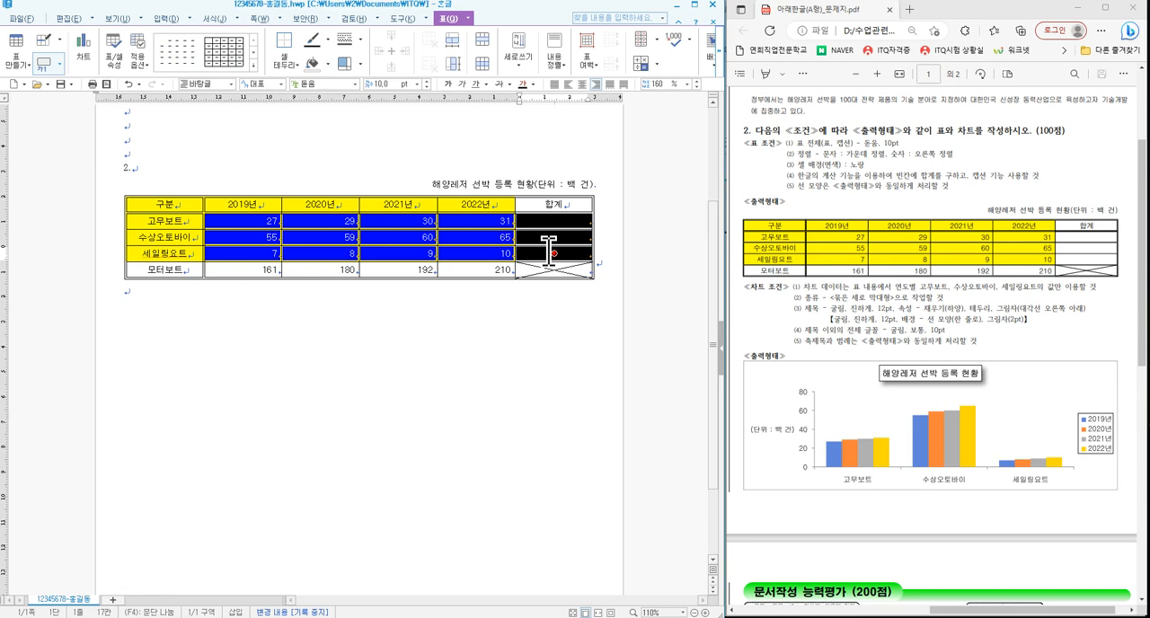
{"action": "right_click", "coordinate": [532, 234]}
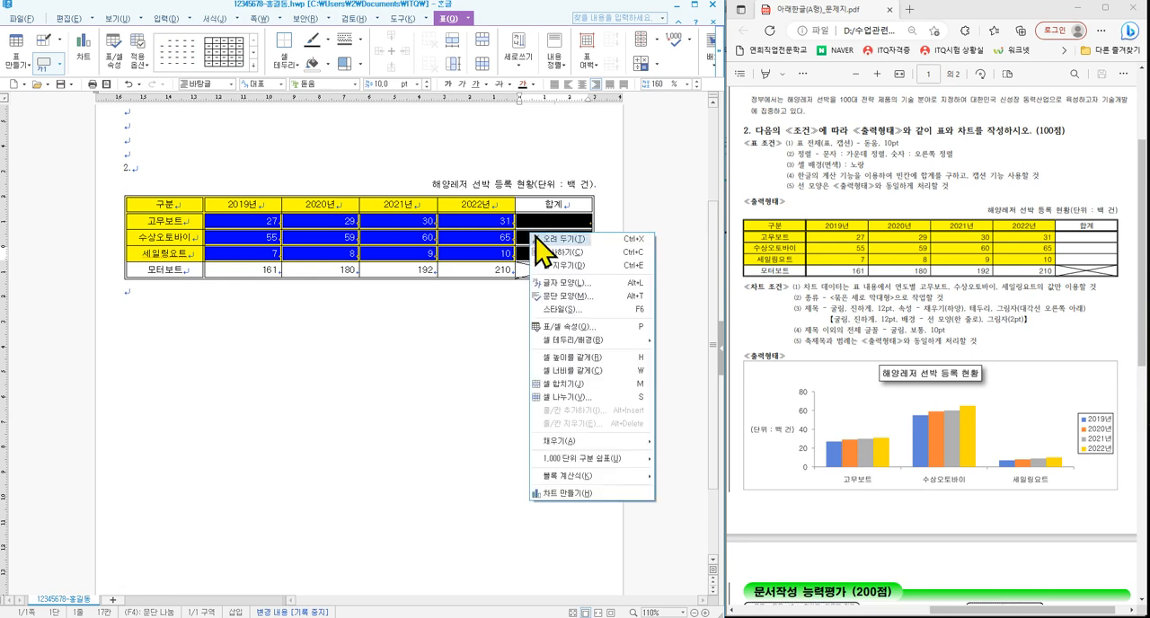
{"action": "mouse_move", "coordinate": [601, 475]}
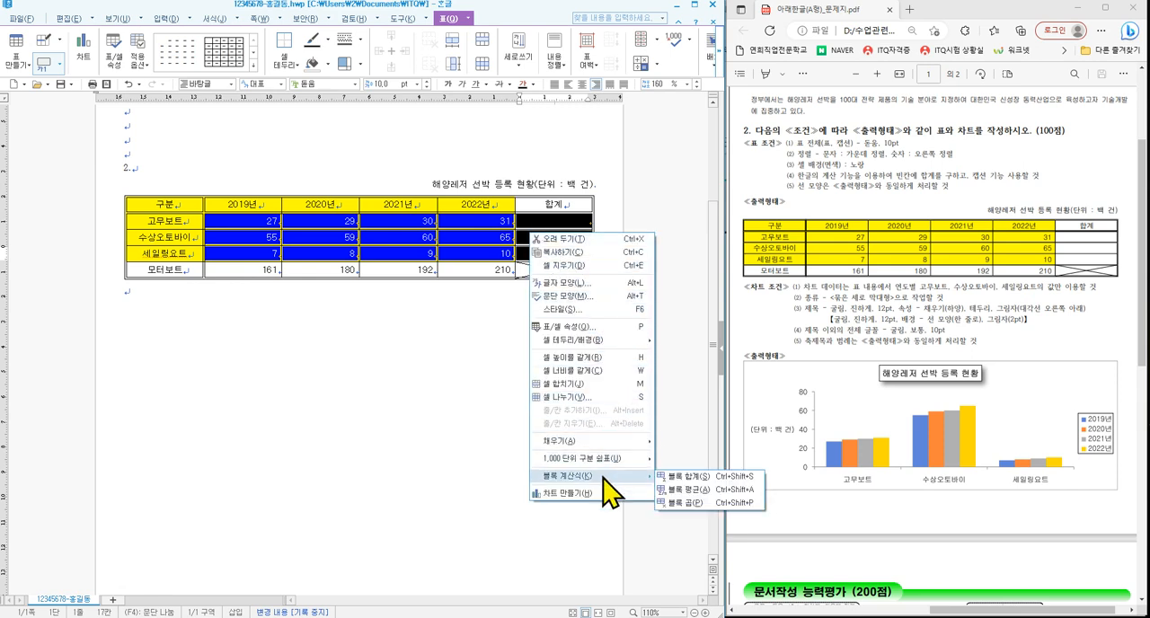
{"action": "left_click", "coordinate": [683, 479]}
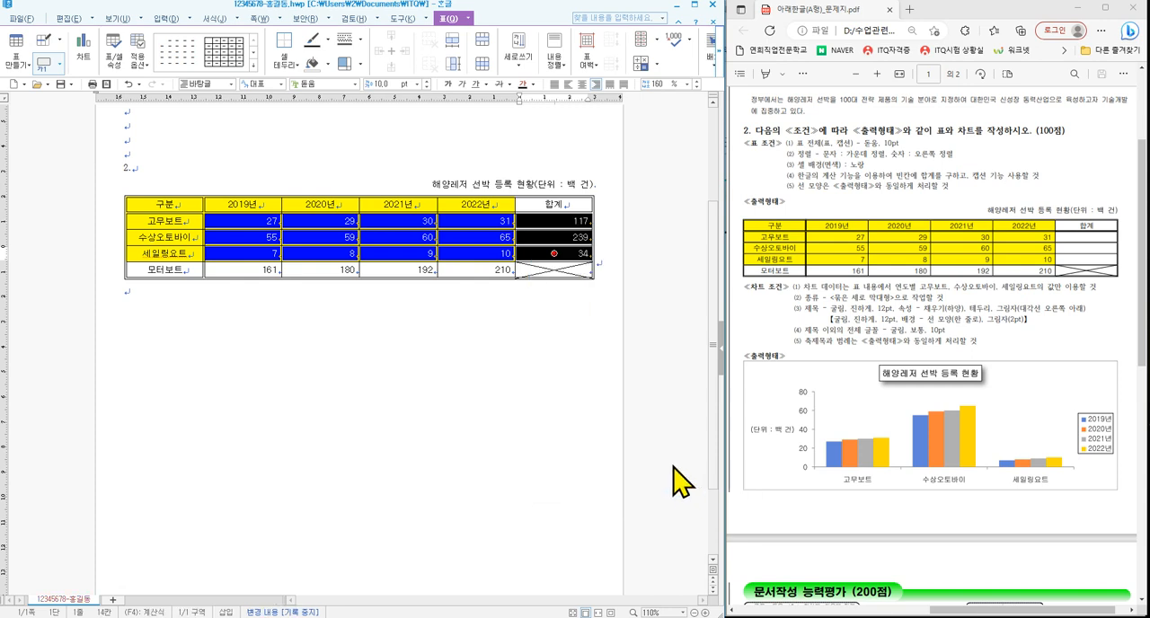
{"action": "left_click", "coordinate": [527, 378]}
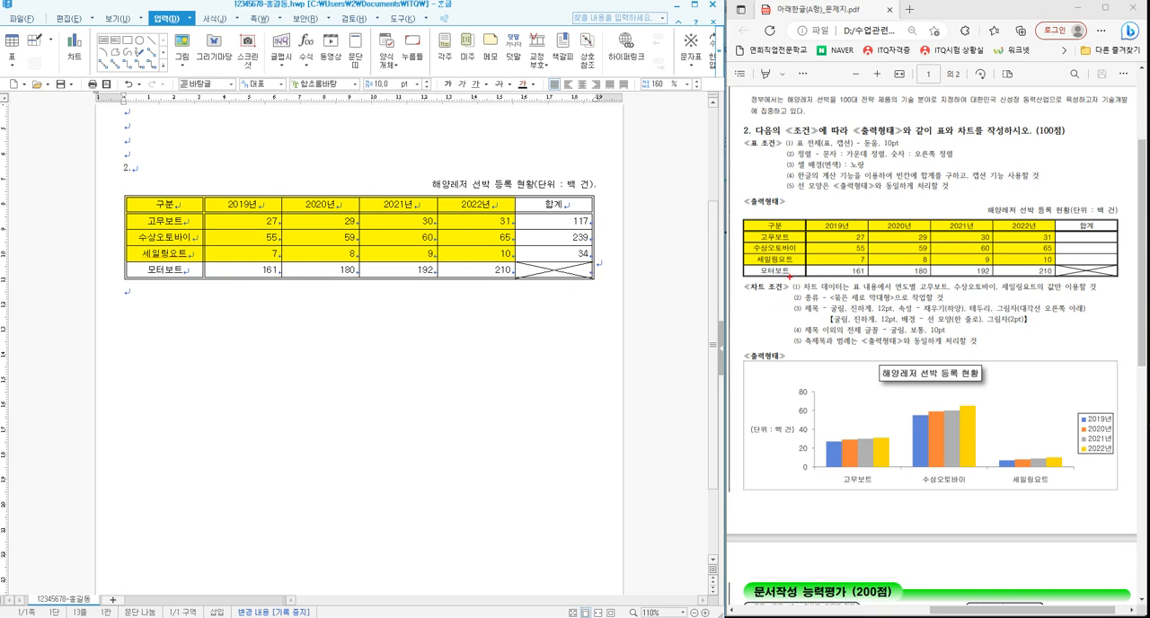
- Create a chart from the table's 구분 through 2022년 columns, covering the header row through the 세일링요트 row
{"action": "left_click_drag", "start_coordinate": [789, 276], "coordinate": [1113, 351]}
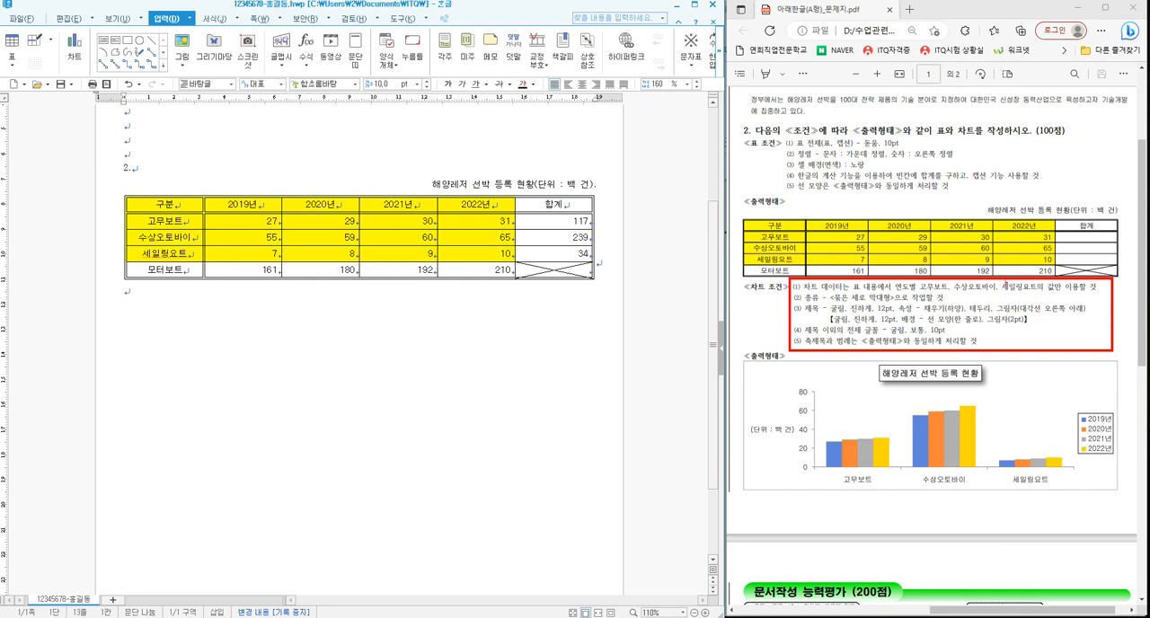
{"action": "mouse_move", "coordinate": [739, 217]}
{"action": "left_mouse_down"}
{"action": "mouse_move", "coordinate": [794, 238]}
{"action": "mouse_move", "coordinate": [1055, 266]}
{"action": "left_mouse_up"}
{"action": "key", "text": "Escape"}
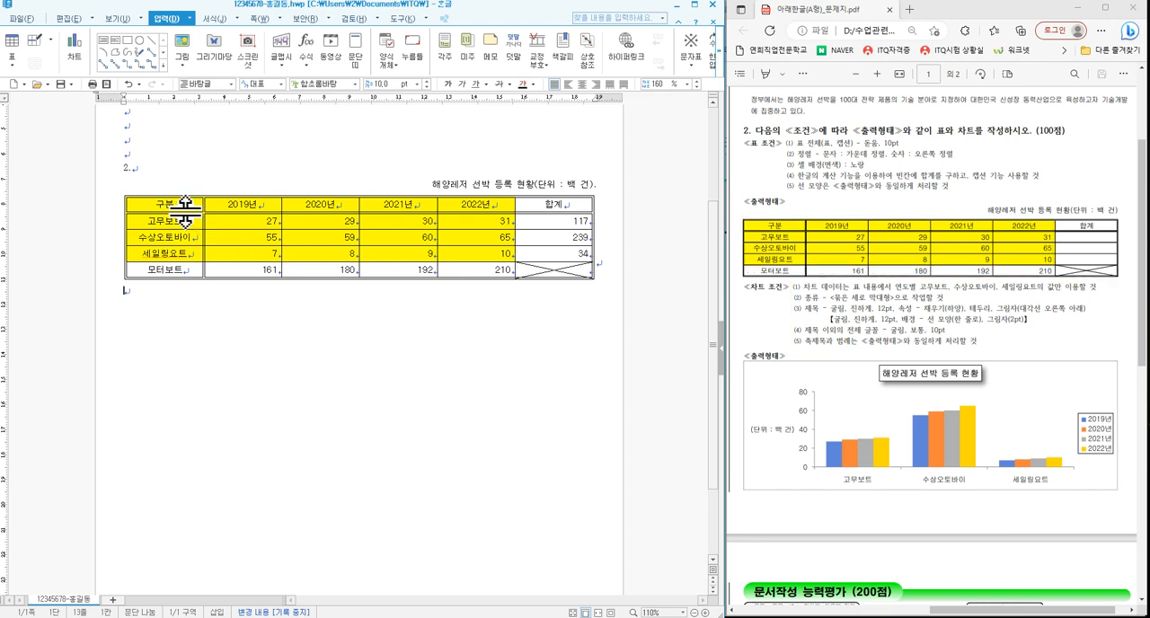
{"action": "mouse_move", "coordinate": [162, 208]}
{"action": "left_mouse_down"}
{"action": "mouse_move", "coordinate": [166, 220]}
{"action": "mouse_move", "coordinate": [455, 237]}
{"action": "mouse_move", "coordinate": [474, 254]}
{"action": "left_mouse_up"}
{"action": "left_click", "coordinate": [166, 19]}
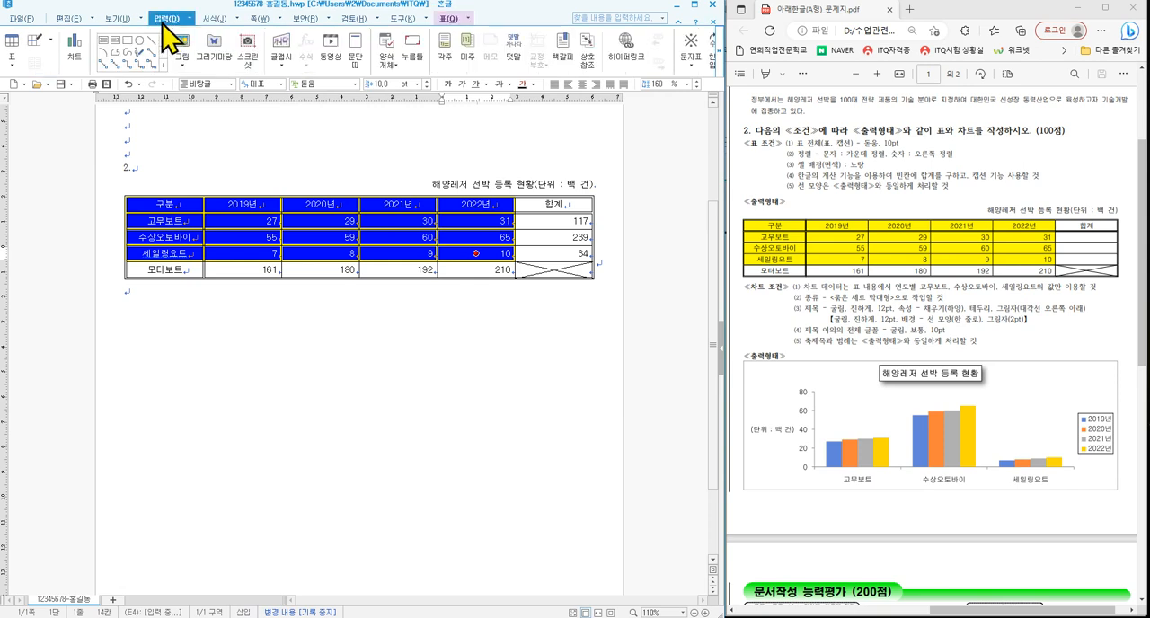
{"action": "left_click", "coordinate": [71, 50]}
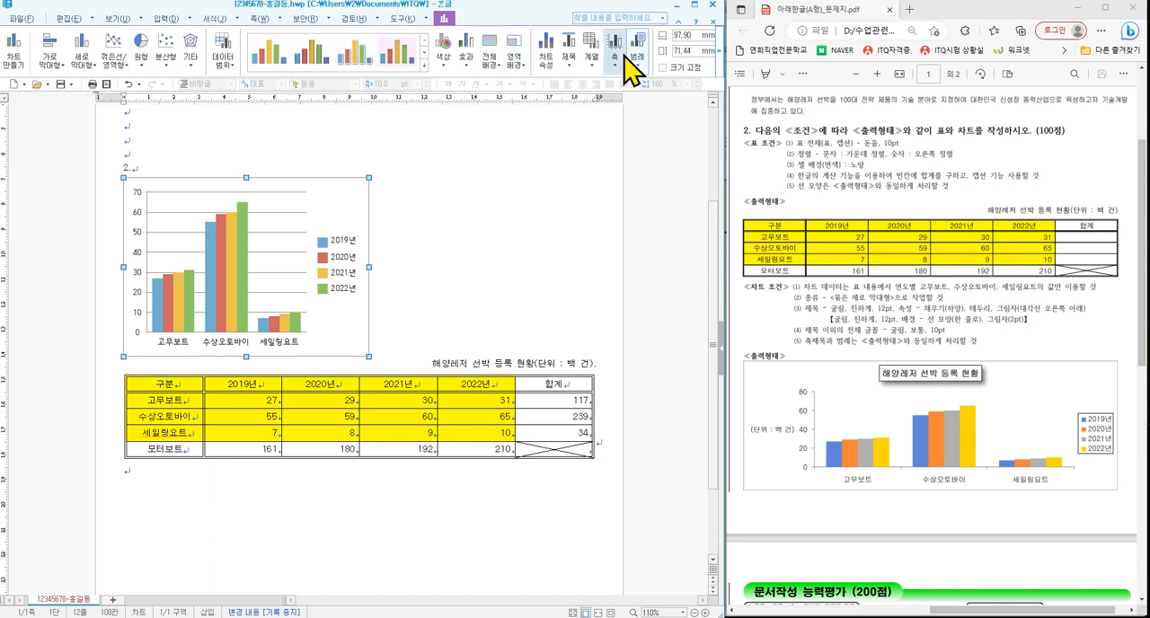
- Set the chart to be treated as a character (글자처럼 취급), placing it below the table
{"action": "left_click", "coordinate": [719, 56]}
{"action": "left_click", "coordinate": [719, 55]}
{"action": "left_click", "coordinate": [719, 56]}
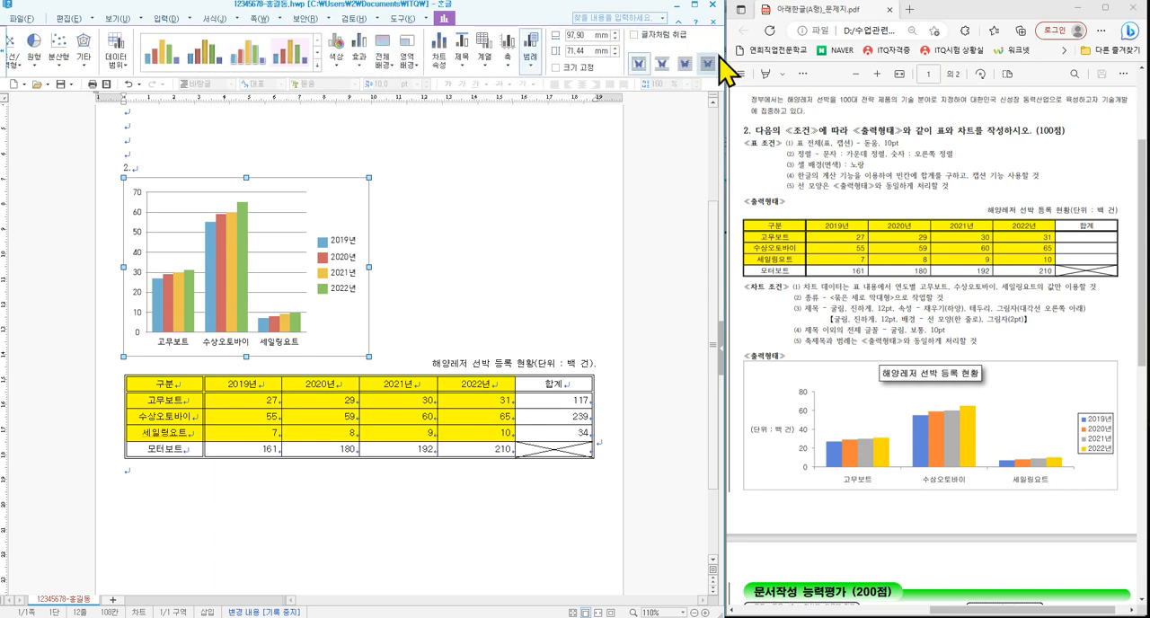
{"action": "left_click", "coordinate": [635, 34]}
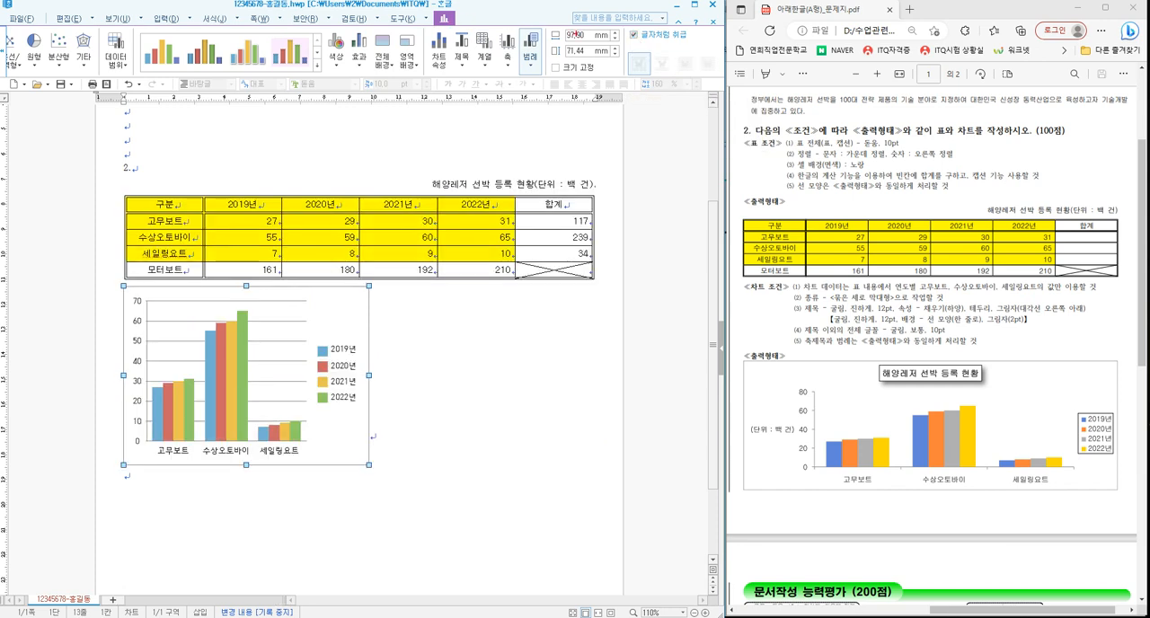
{"action": "left_click_drag", "start_coordinate": [620, 27], "coordinate": [705, 46]}
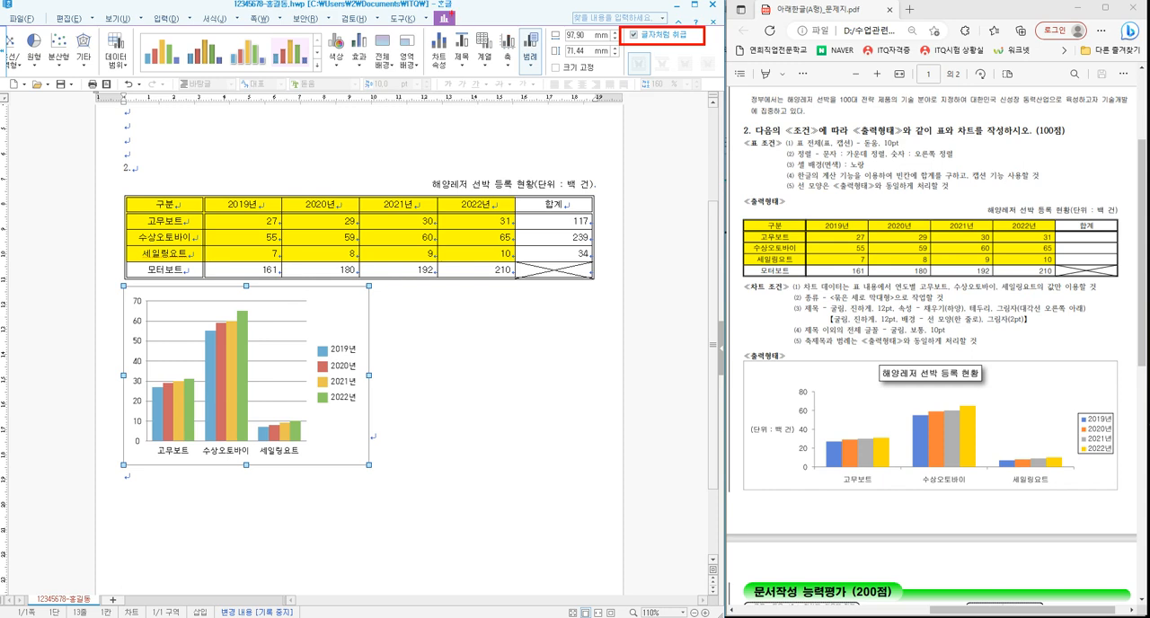
- Widen the chart to about 186.80 mm so that it spans the full width of the table above
{"action": "left_click_drag", "start_coordinate": [450, 25], "coordinate": [488, 11]}
{"action": "key", "text": "Escape"}
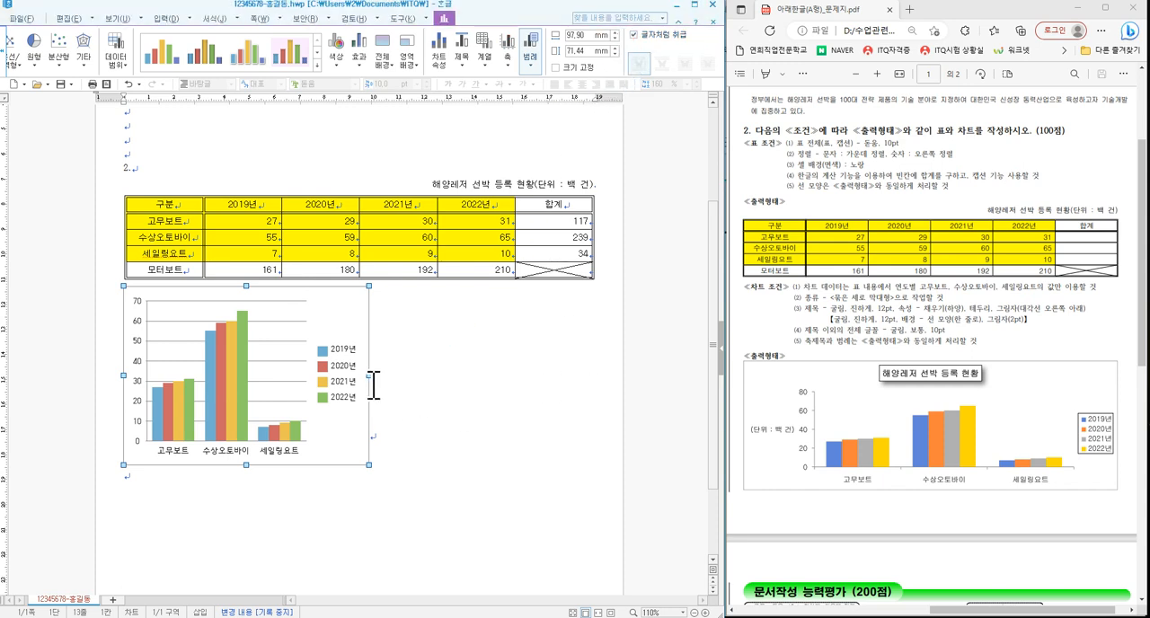
{"action": "left_click_drag", "start_coordinate": [367, 378], "coordinate": [595, 382]}
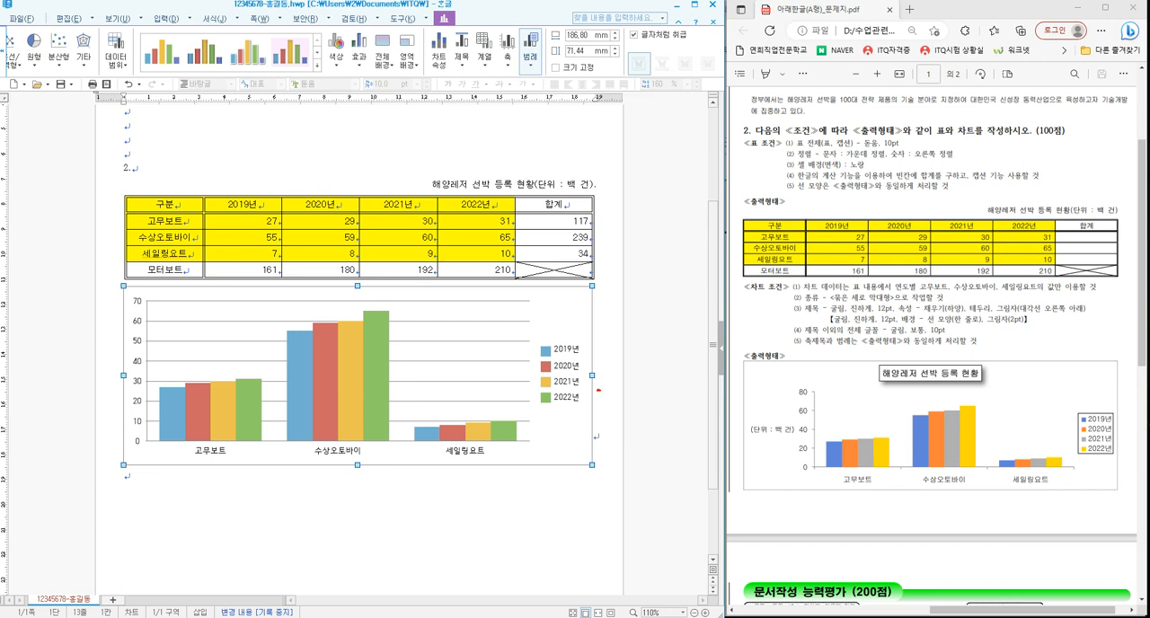
{"action": "mouse_move", "coordinate": [598, 388]}
{"action": "left_mouse_down"}
{"action": "mouse_move", "coordinate": [580, 370]}
{"action": "mouse_move", "coordinate": [604, 360]}
{"action": "mouse_move", "coordinate": [600, 390]}
{"action": "left_mouse_up"}
{"action": "key", "text": "Escape"}
{"action": "right_click", "coordinate": [567, 447]}
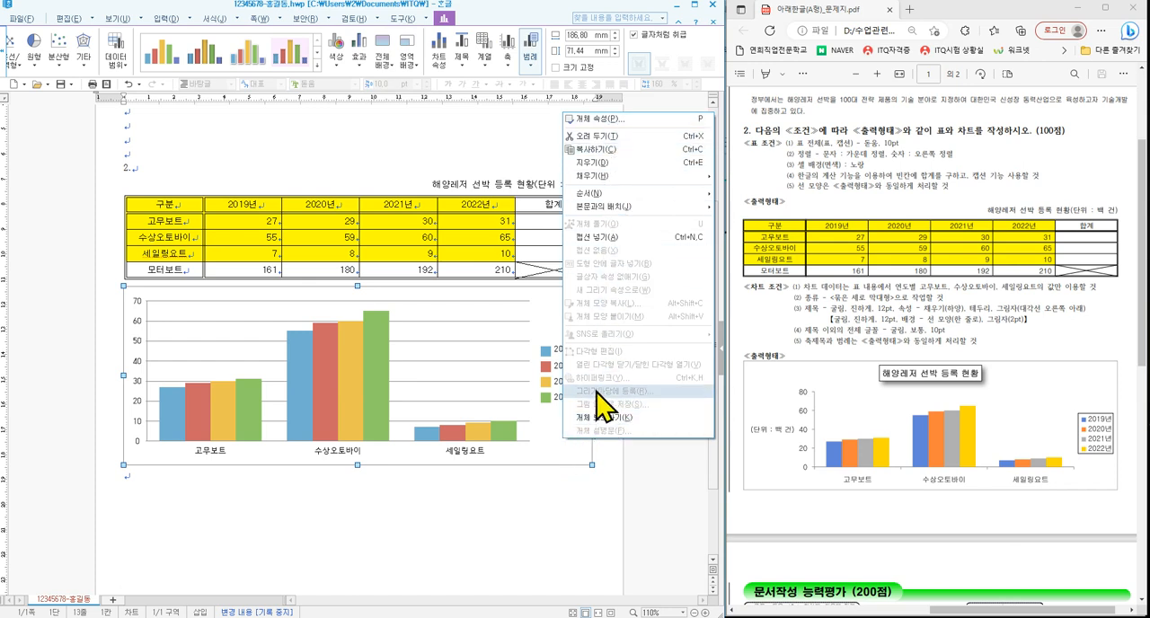
{"action": "left_click", "coordinate": [572, 441]}
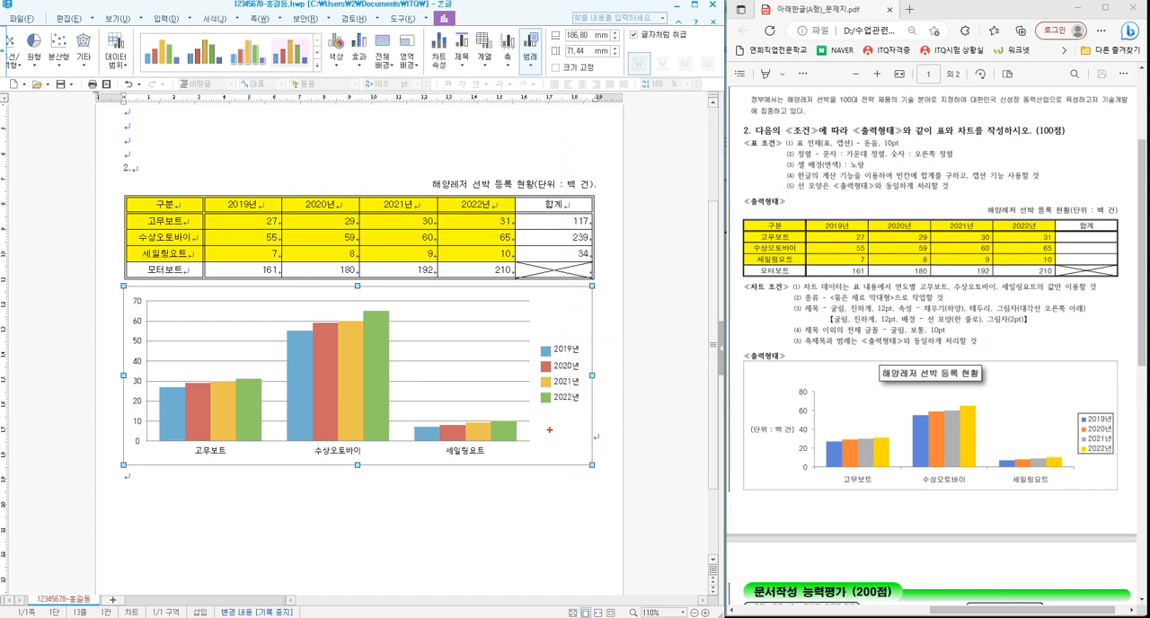
{"action": "mouse_move", "coordinate": [544, 425]}
{"action": "left_mouse_down"}
{"action": "mouse_move", "coordinate": [554, 441]}
{"action": "mouse_move", "coordinate": [582, 409]}
{"action": "left_mouse_up"}
{"action": "key", "text": "Escape"}
- Enter chart editing, start the Chart Wizard (차트 마법사) and accept the clustered column type (묶은 세로 막대형)
{"action": "double_click", "coordinate": [561, 438]}
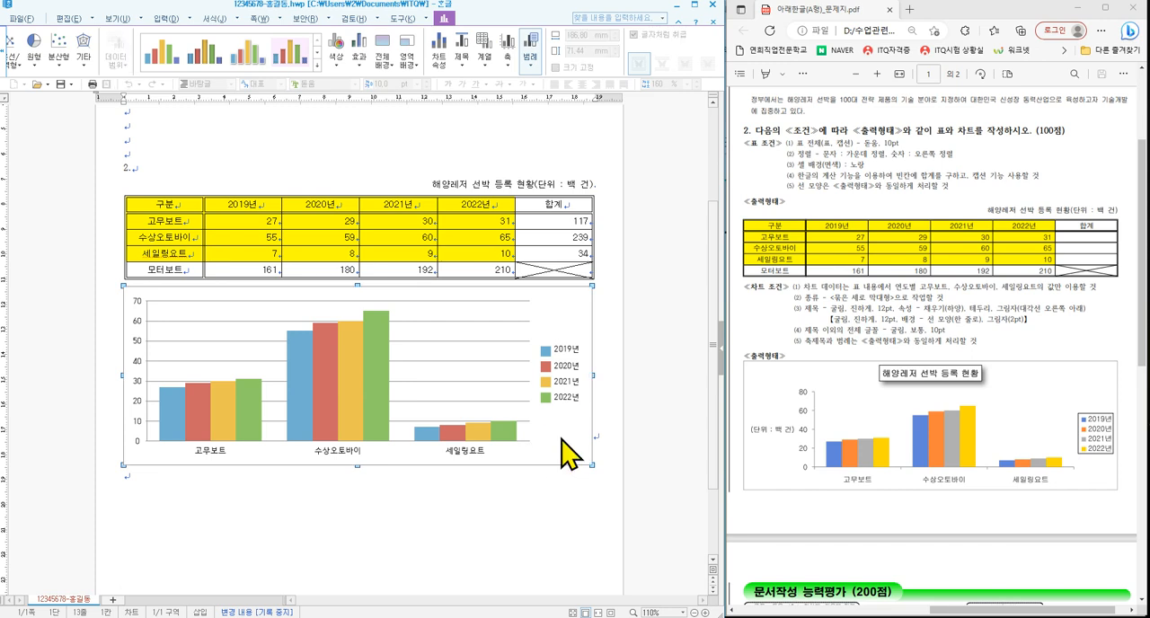
{"action": "mouse_move", "coordinate": [593, 388]}
{"action": "left_mouse_down"}
{"action": "mouse_move", "coordinate": [590, 364]}
{"action": "mouse_move", "coordinate": [602, 385]}
{"action": "left_mouse_up"}
{"action": "key", "text": "Escape"}
{"action": "right_click", "coordinate": [562, 430]}
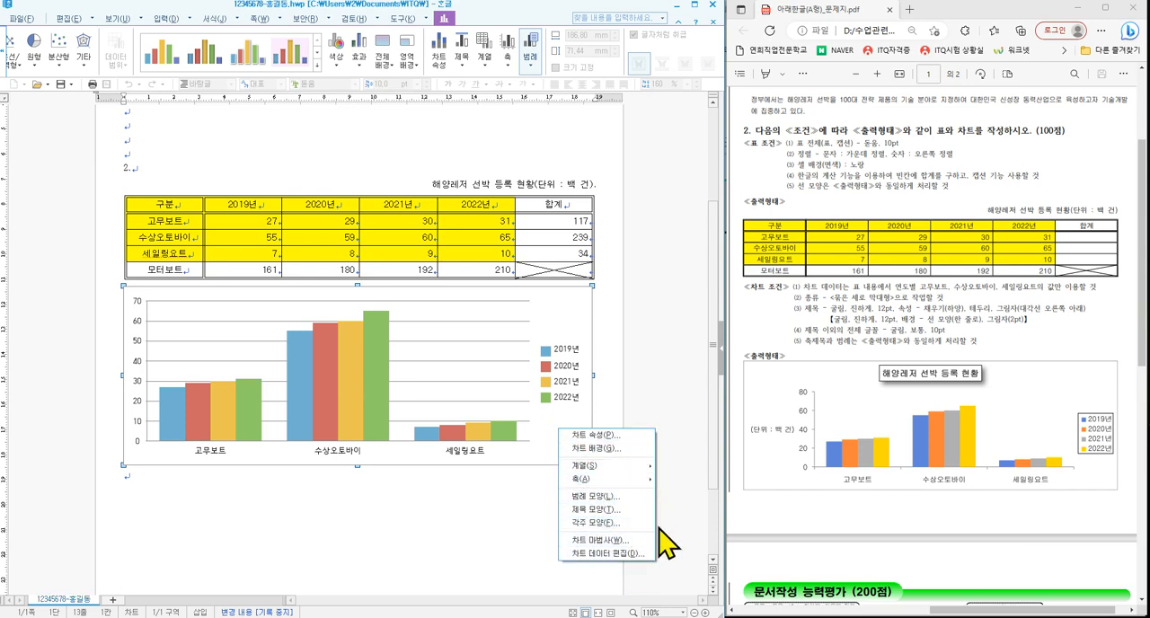
{"action": "left_click", "coordinate": [611, 541]}
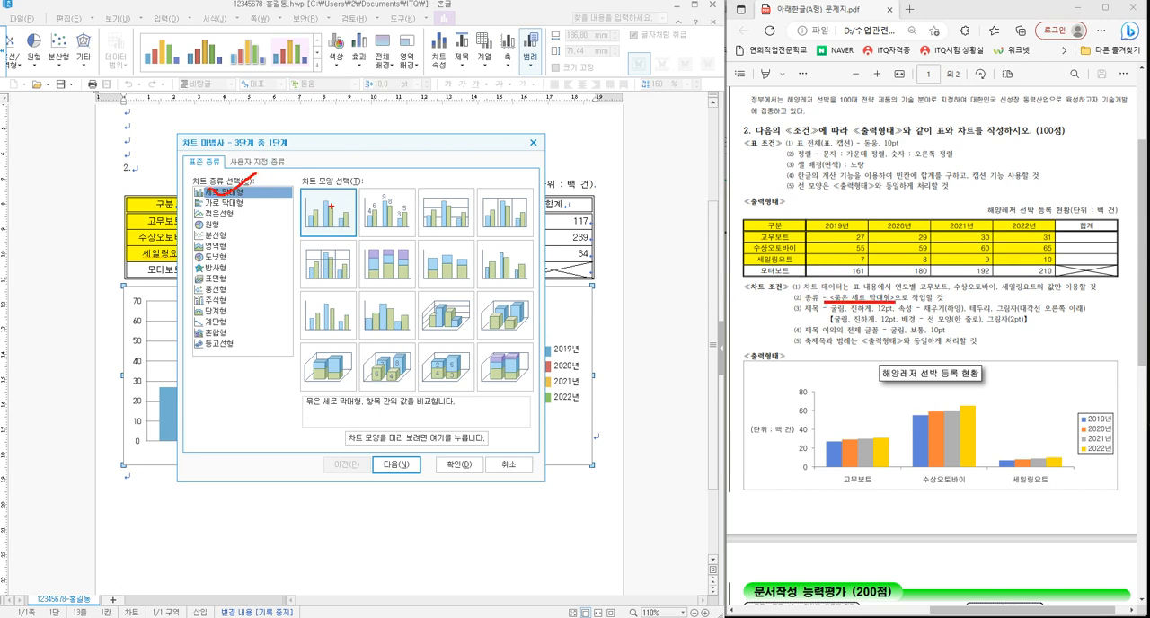
{"action": "key", "text": "Escape"}
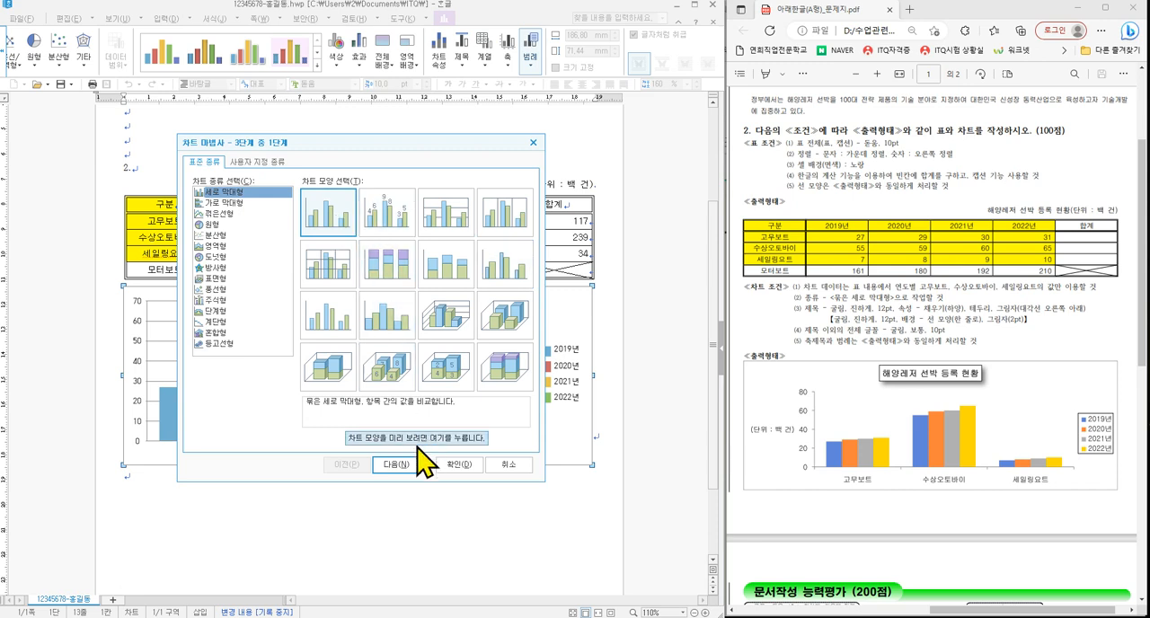
{"action": "left_click", "coordinate": [398, 465]}
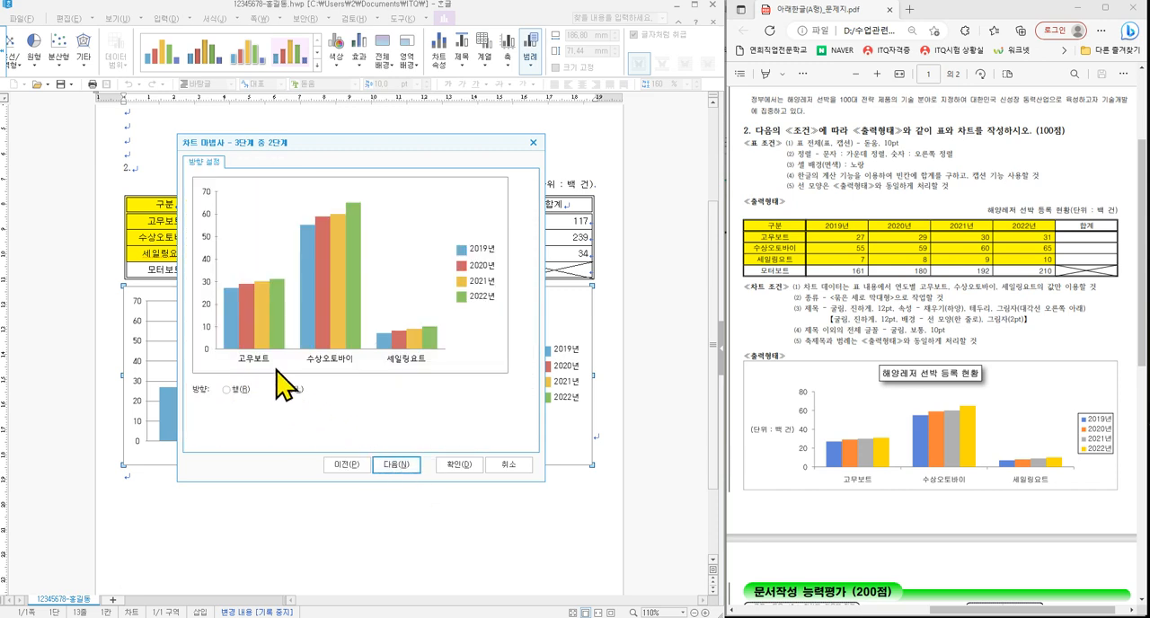
- Compare the row and column directions with the exam's category axis and set the chart direction to 열
{"action": "key", "text": "ctrl+2"}
{"action": "left_click_drag", "start_coordinate": [228, 352], "coordinate": [444, 364]}
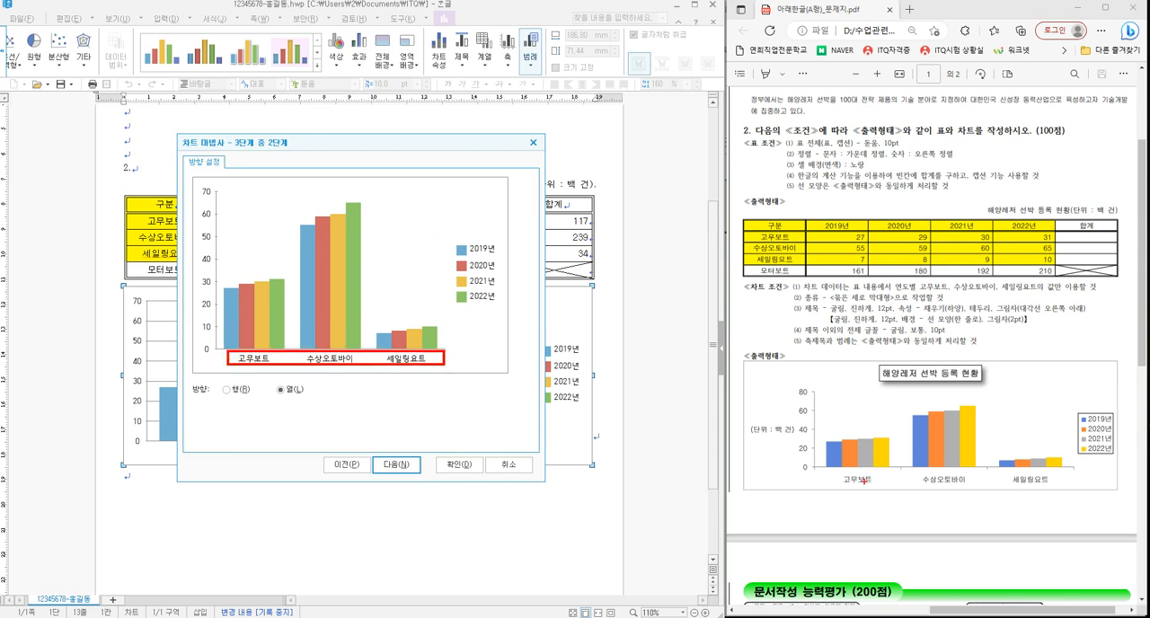
{"action": "left_click_drag", "start_coordinate": [825, 468], "coordinate": [1077, 497]}
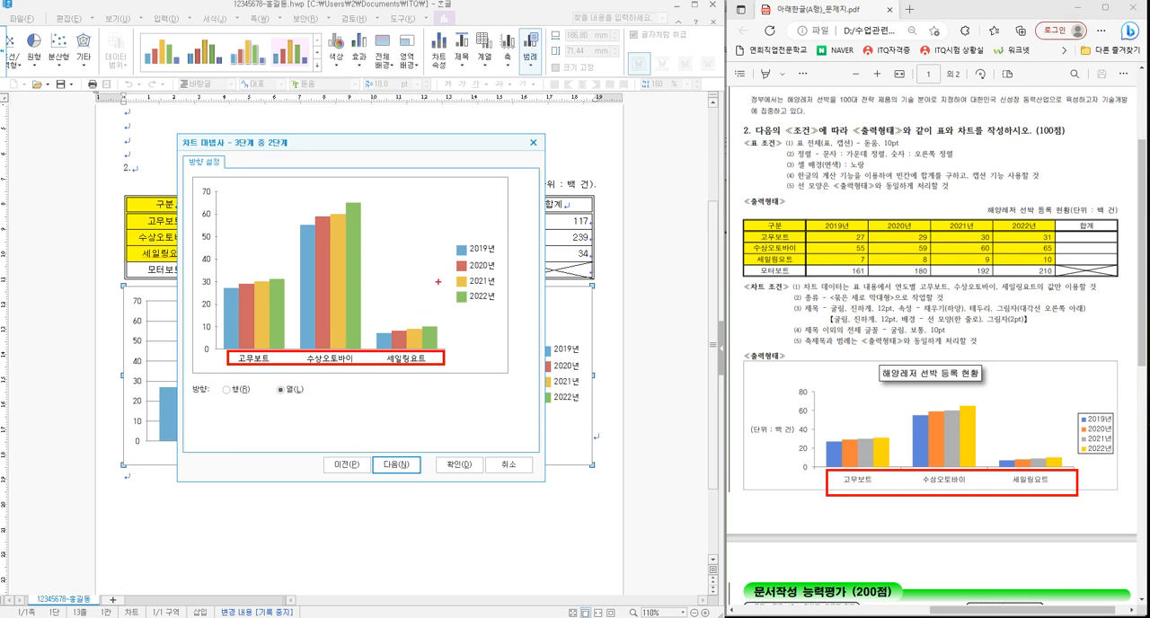
{"action": "key", "text": "Escape"}
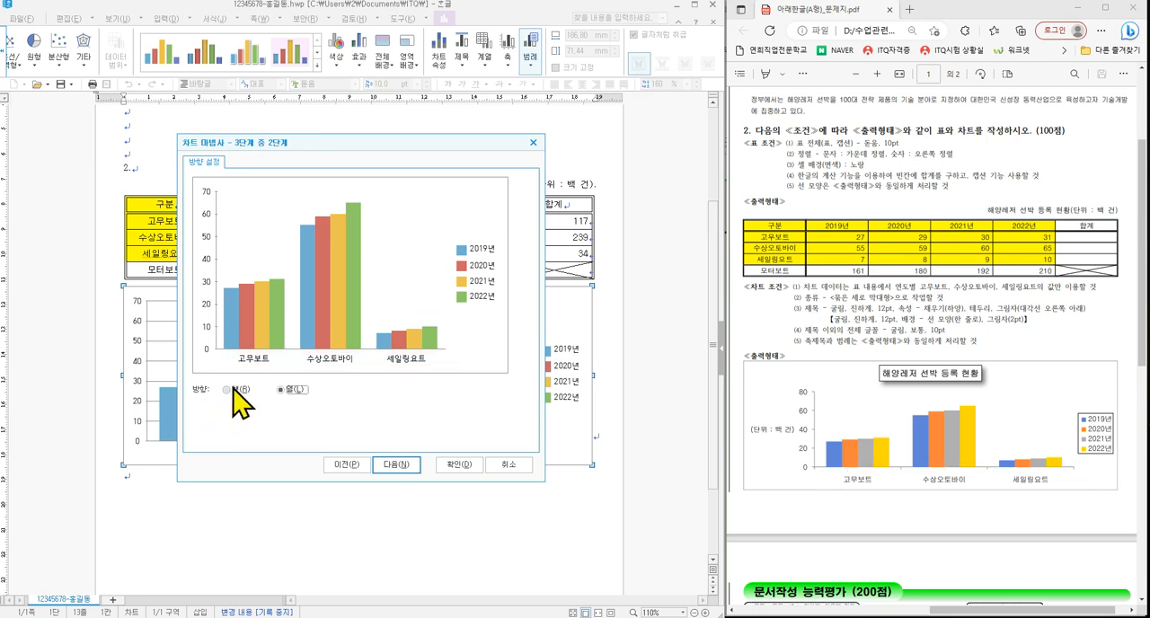
{"action": "left_click", "coordinate": [235, 389]}
{"action": "left_click", "coordinate": [290, 390]}
{"action": "left_click", "coordinate": [239, 393]}
{"action": "left_click", "coordinate": [281, 390]}
{"action": "left_click", "coordinate": [393, 466]}
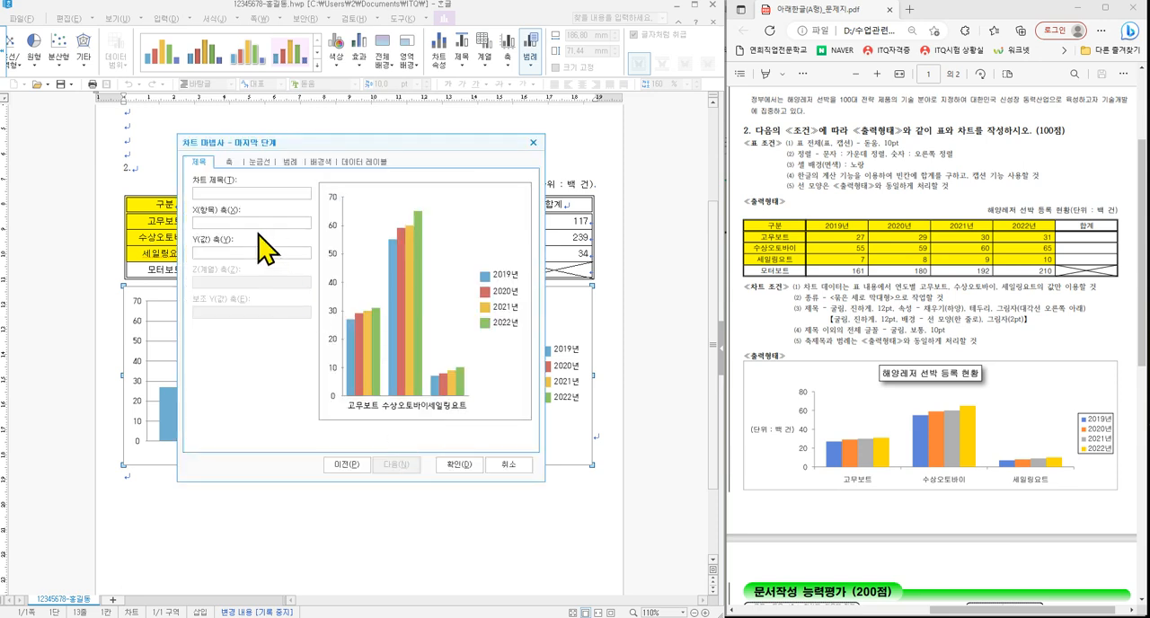
- Enter the chart title 해양레저 선박 등록 현황 and the Y-axis title (단위 : 백 건)
{"action": "left_click", "coordinate": [257, 193]}
{"action": "type", "text": "ㅎ"}
{"action": "key", "text": "Tab"}
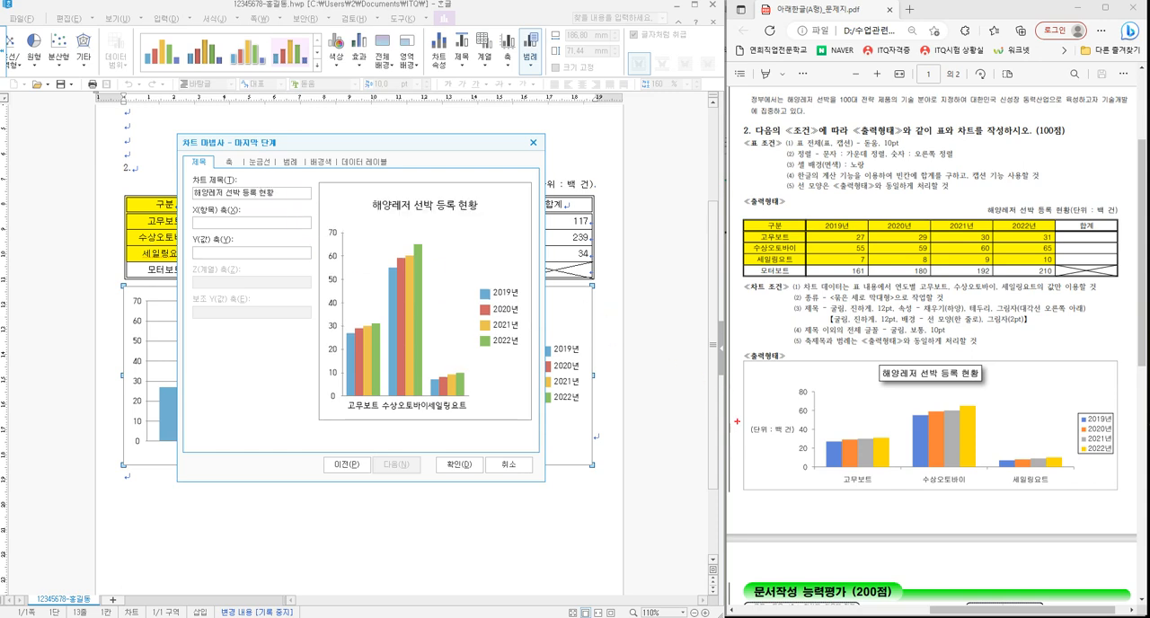
{"action": "left_click_drag", "start_coordinate": [737, 421], "coordinate": [801, 439]}
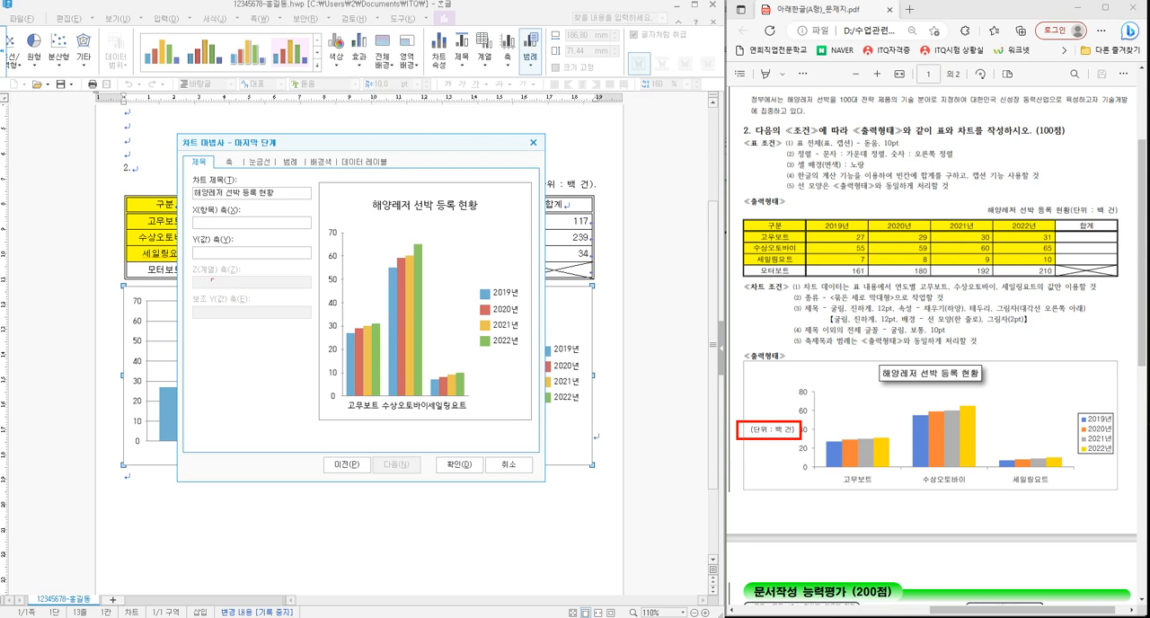
{"action": "left_click_drag", "start_coordinate": [186, 235], "coordinate": [326, 267]}
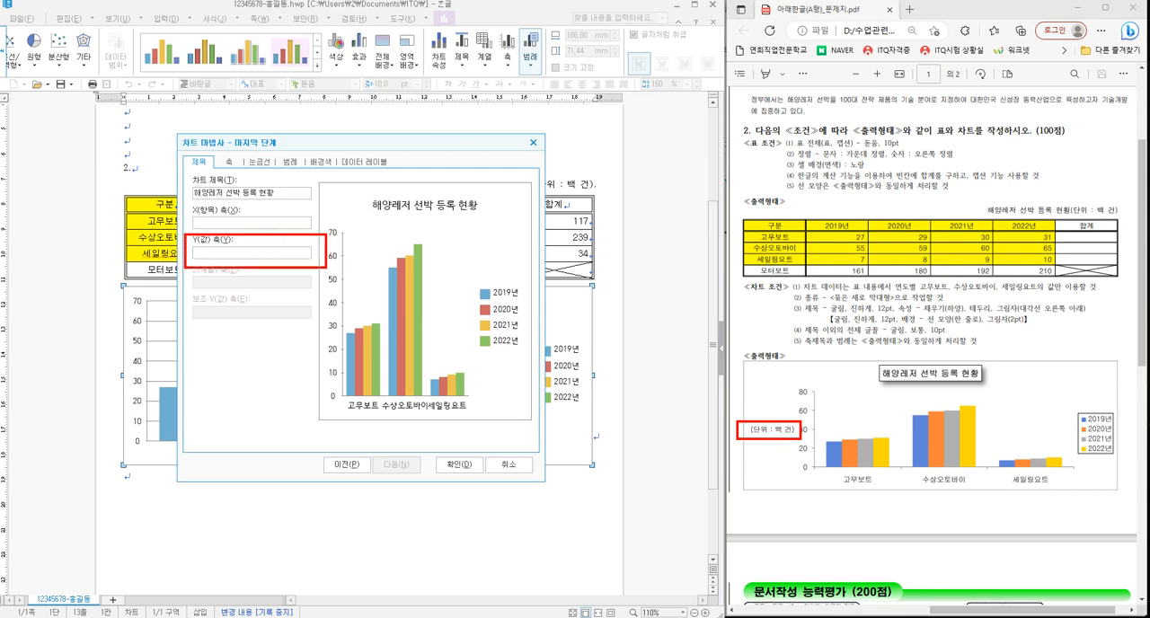
{"action": "key", "text": "Escape"}
{"action": "left_click", "coordinate": [291, 255]}
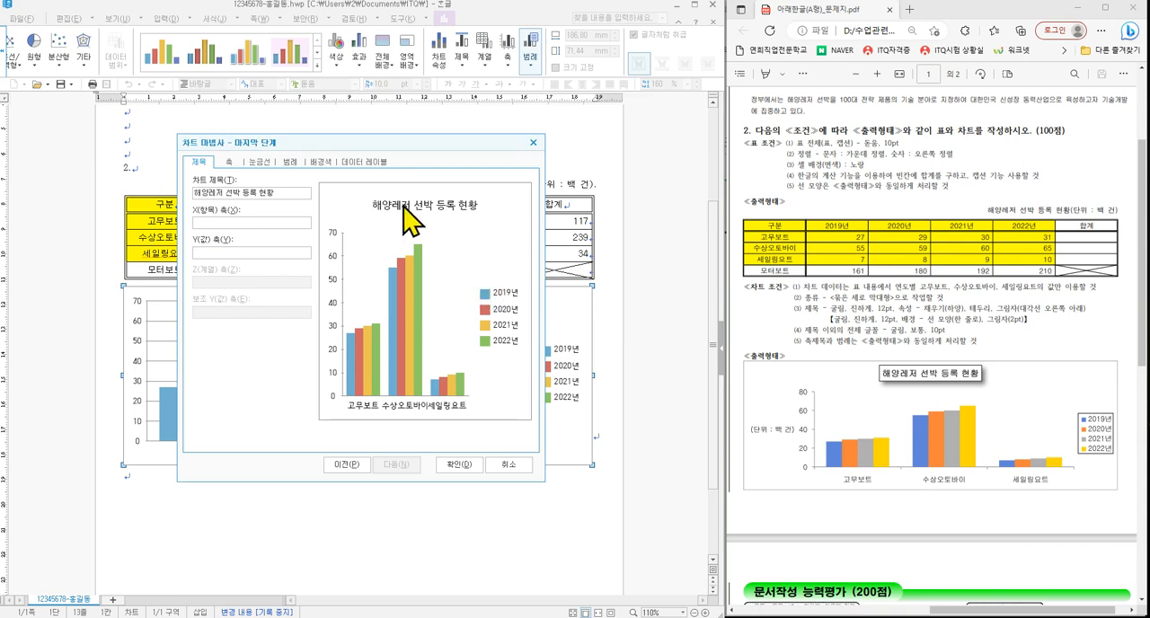
{"action": "type", "text": "(ㄷ"}
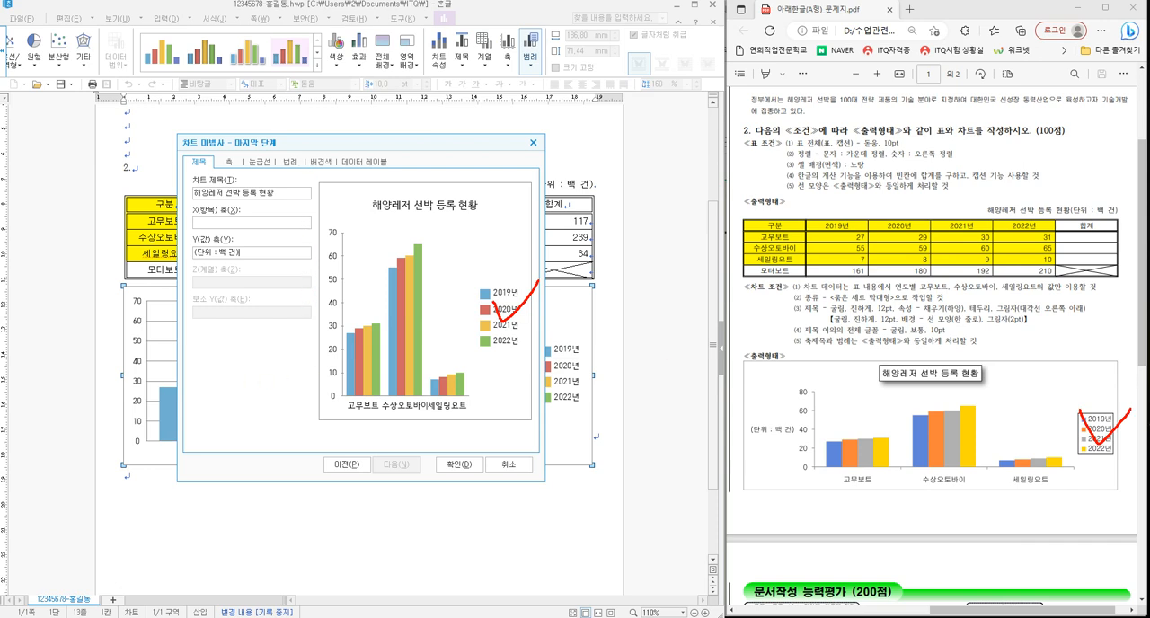
- Keep the legend displayed on the right (오른쪽) of the chart and finish the Chart Wizard
{"action": "left_click_drag", "start_coordinate": [313, 175], "coordinate": [269, 151]}
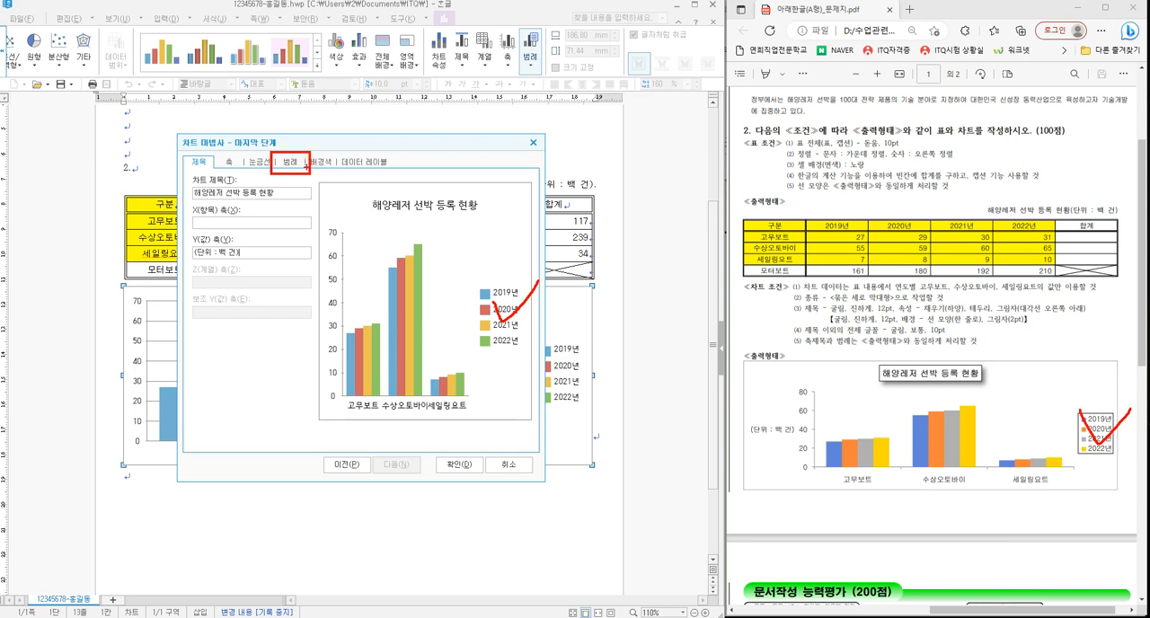
{"action": "key", "text": "Escape"}
{"action": "left_click", "coordinate": [291, 161]}
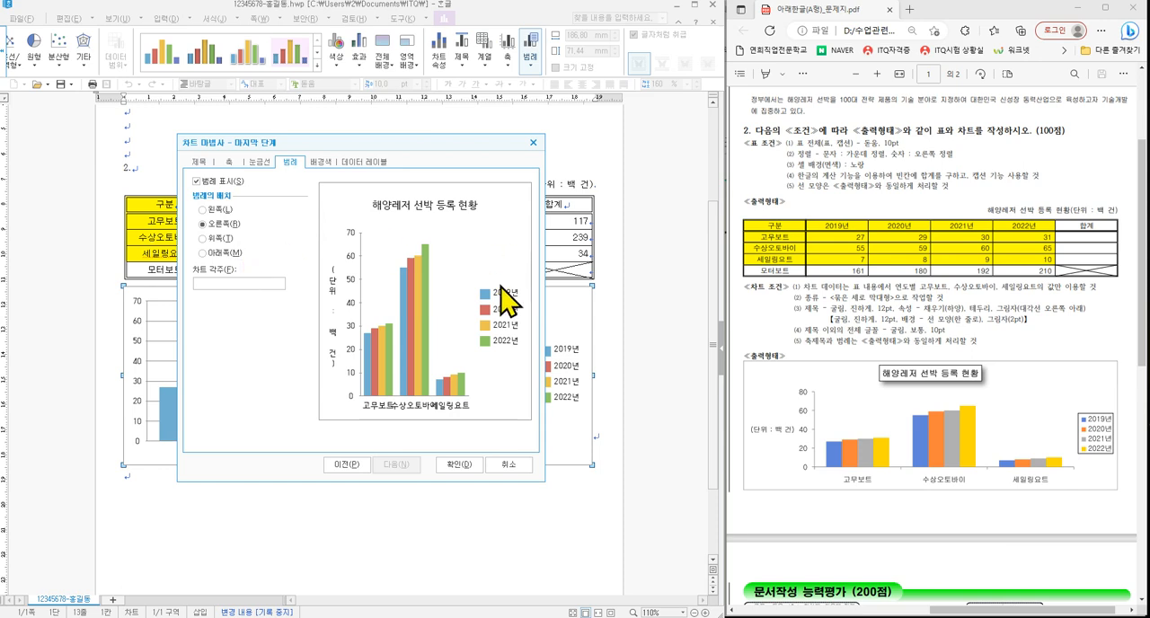
{"action": "left_click", "coordinate": [462, 465]}
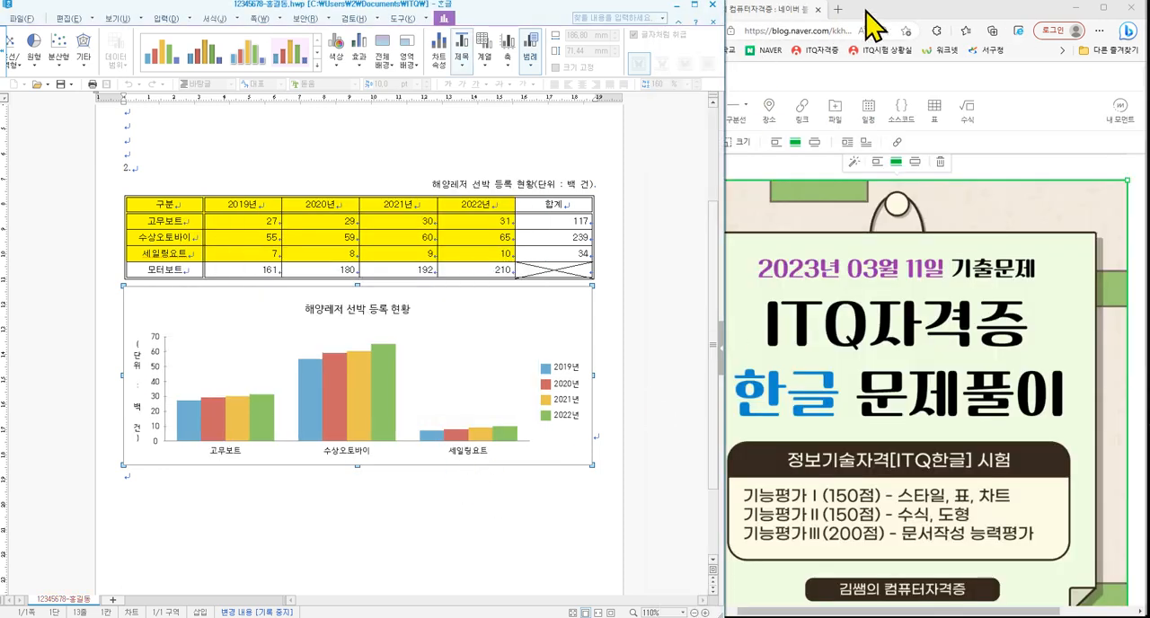
- Bring the exam sheet 아래한글(A형)_문제지.pdf back beside the document and leave chart editing
{"action": "left_click", "coordinate": [598, 617]}
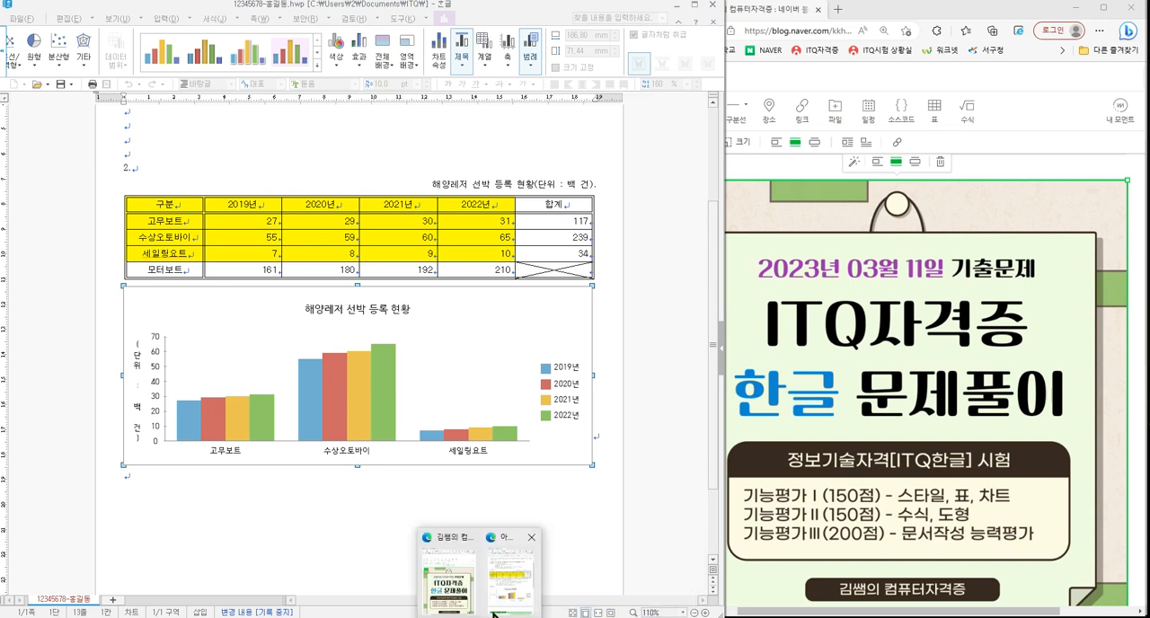
{"action": "left_click", "coordinate": [499, 608]}
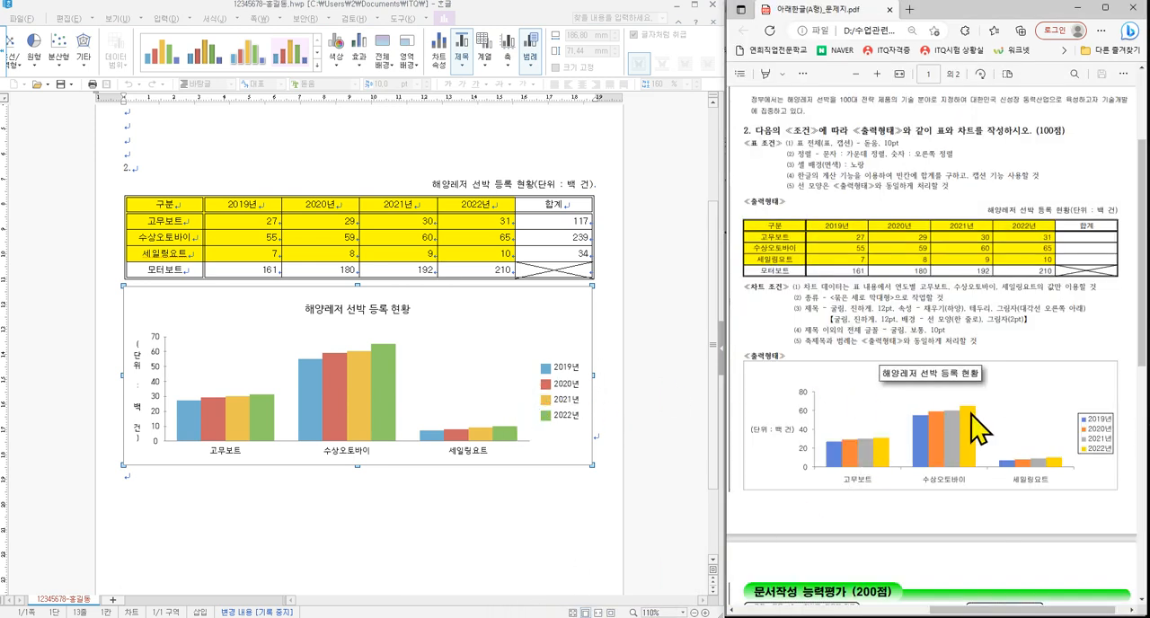
{"action": "left_click", "coordinate": [516, 534]}
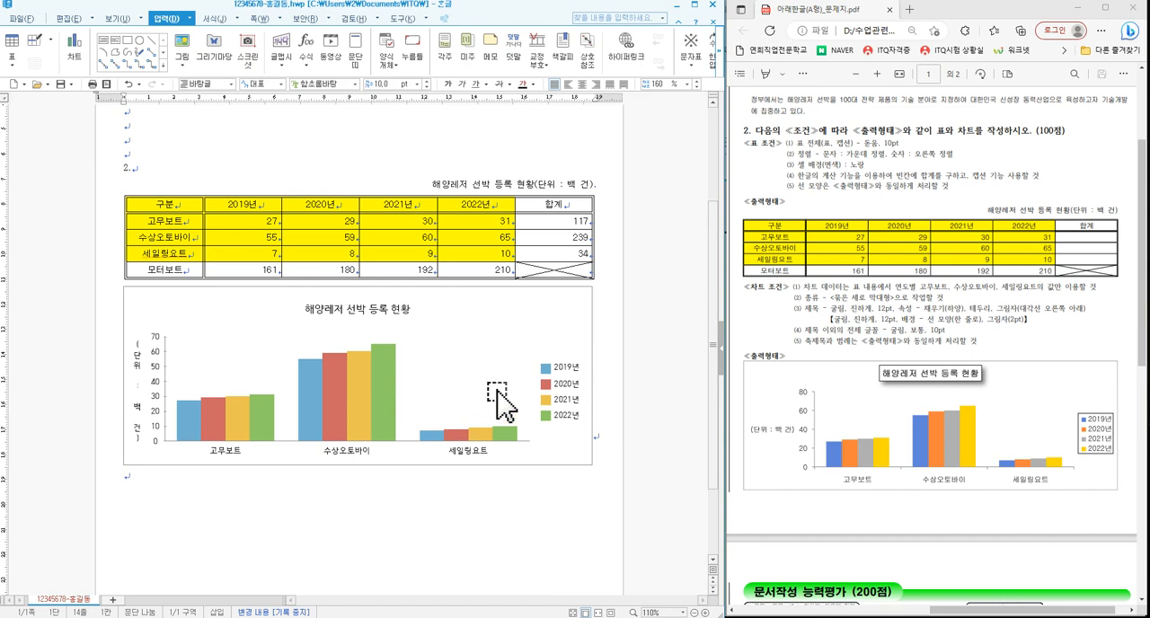
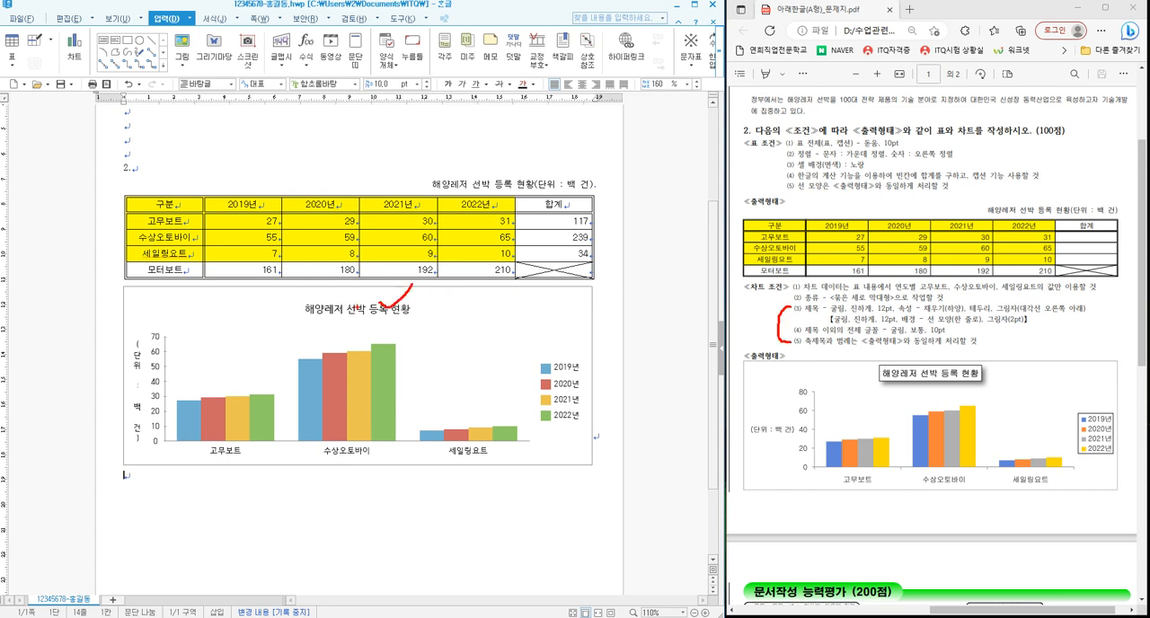
- Enter chart editing and open the formatting settings of the chart title 해양레저 선박 등록 현황
{"action": "key", "text": "Escape"}
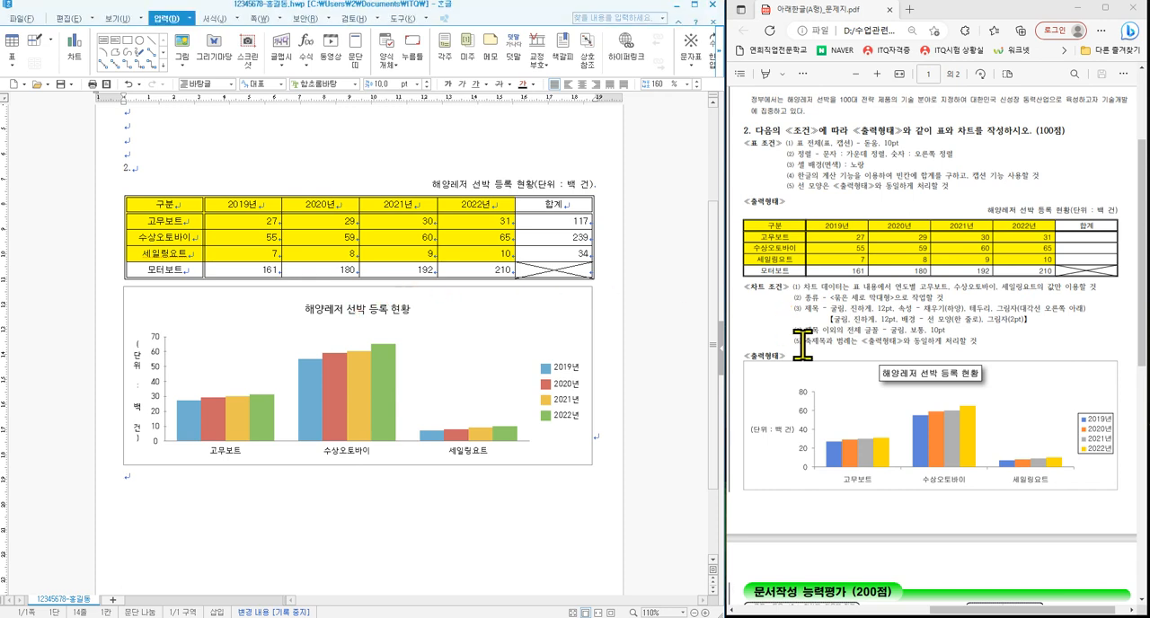
{"action": "left_click", "coordinate": [382, 319]}
{"action": "left_click", "coordinate": [388, 321]}
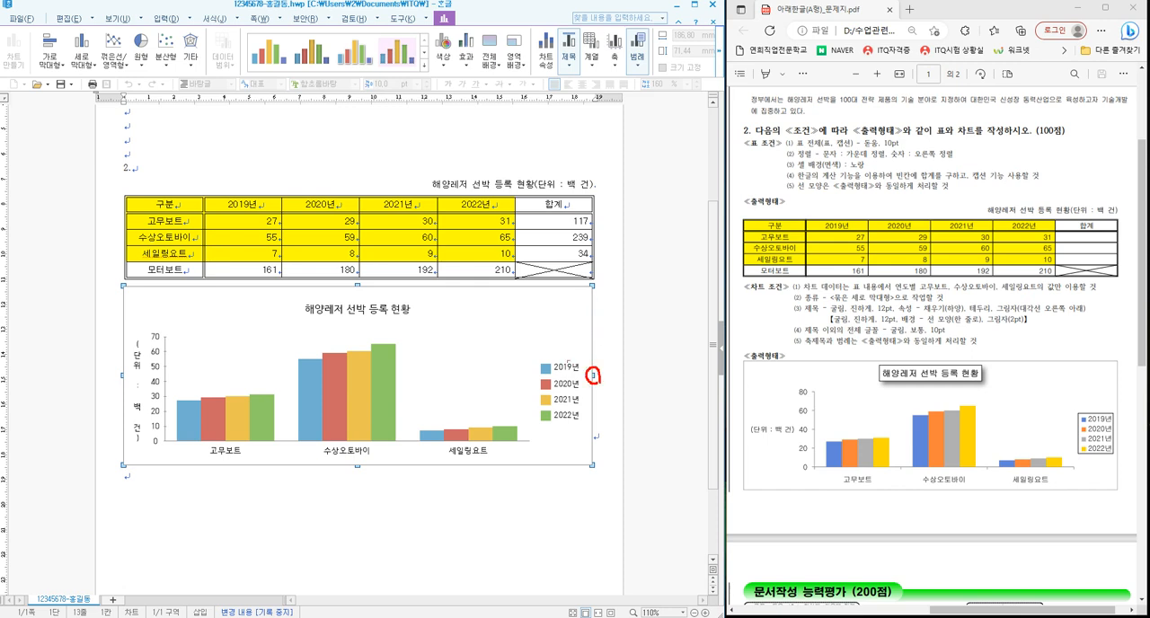
{"action": "double_click", "coordinate": [376, 312]}
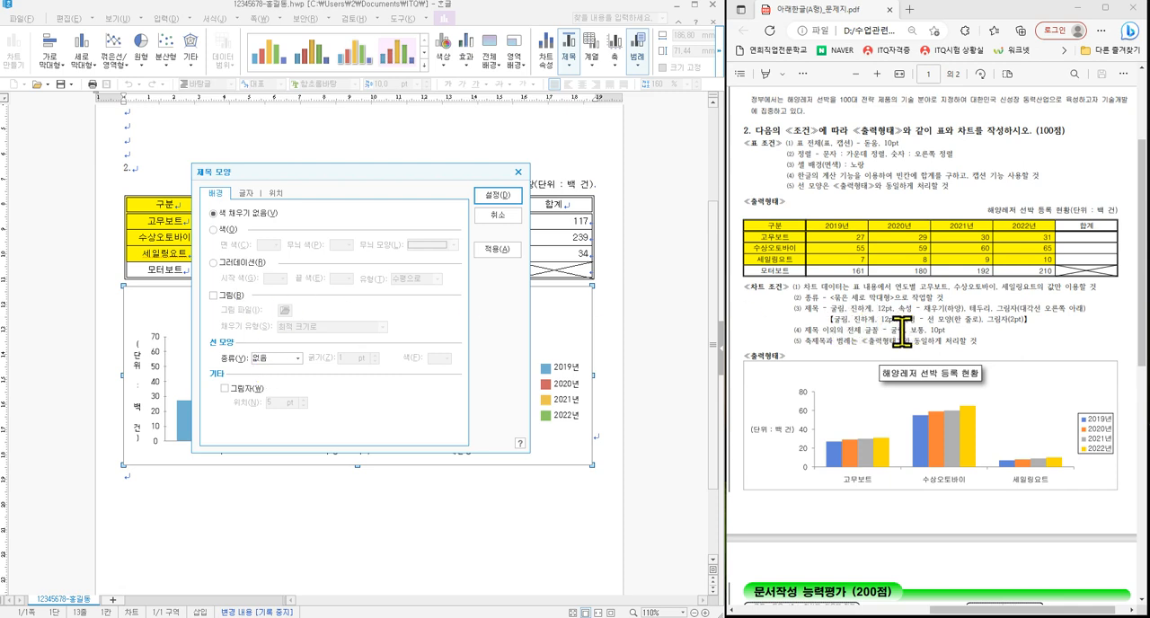
{"action": "left_click_drag", "start_coordinate": [823, 312], "coordinate": [1031, 325]}
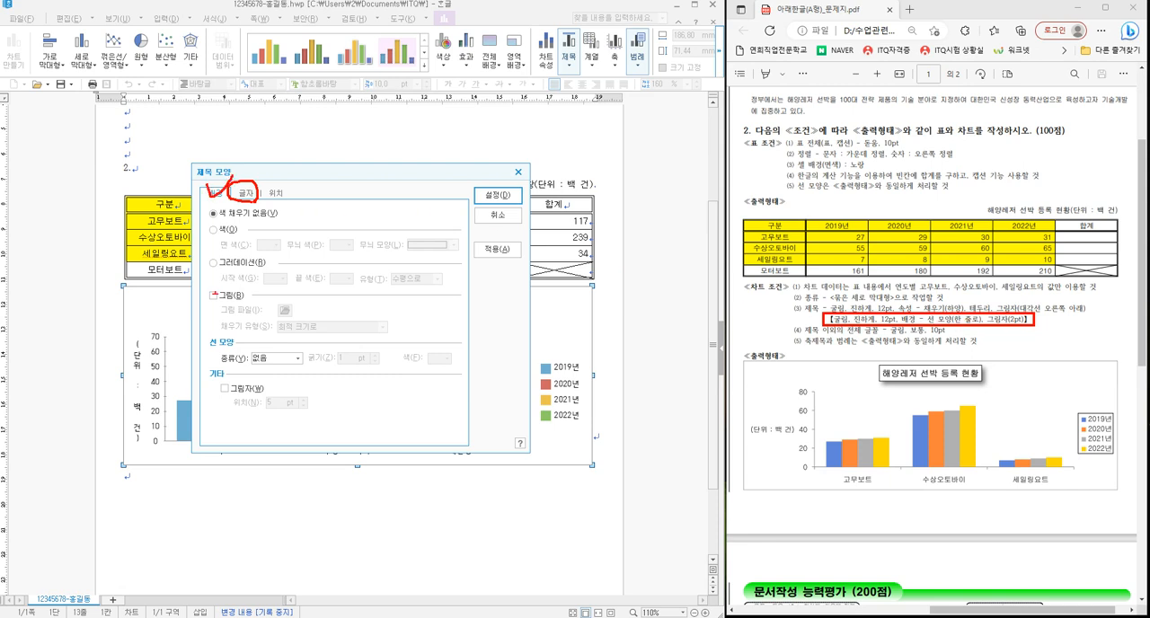
{"action": "mouse_move", "coordinate": [300, 357]}
{"action": "left_mouse_down"}
{"action": "mouse_move", "coordinate": [237, 365]}
{"action": "mouse_move", "coordinate": [311, 347]}
{"action": "left_mouse_up"}
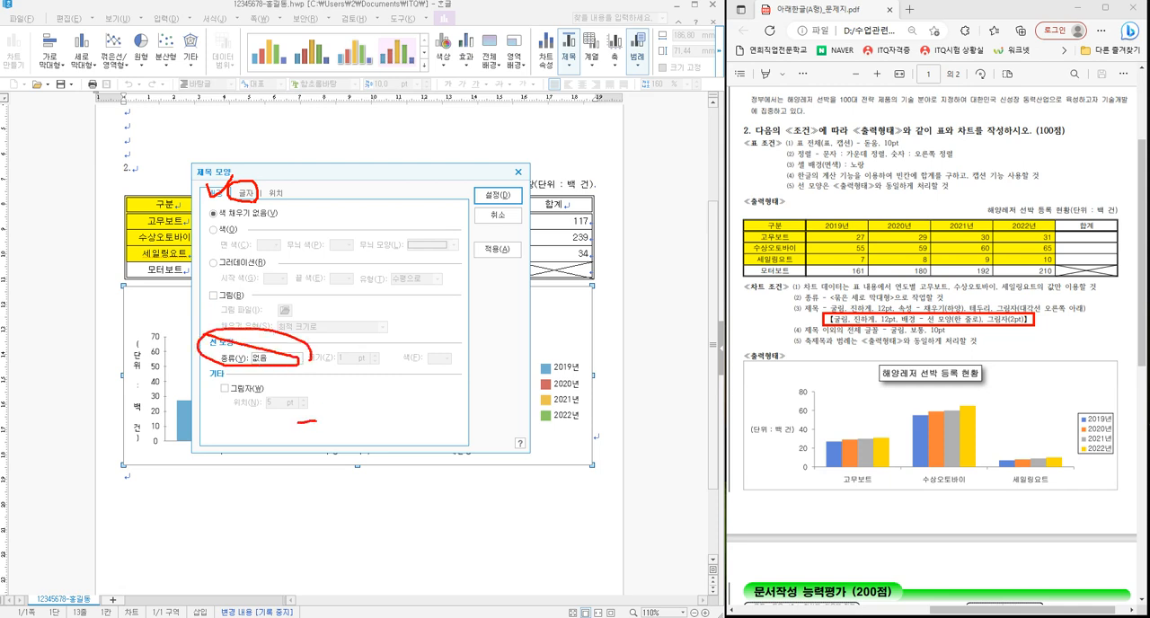
{"action": "left_click_drag", "start_coordinate": [315, 418], "coordinate": [208, 381]}
{"action": "key", "text": "Escape"}
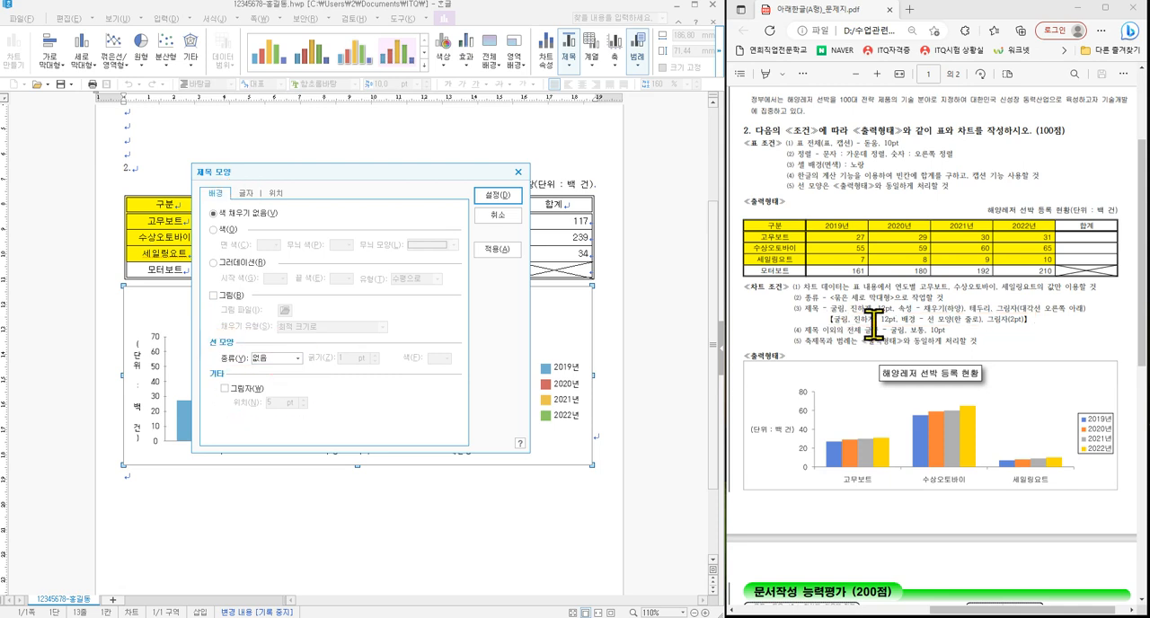
{"action": "key", "text": "ctrl+2"}
{"action": "mouse_move", "coordinate": [197, 346]}
{"action": "left_mouse_down"}
{"action": "mouse_move", "coordinate": [304, 360]}
{"action": "mouse_move", "coordinate": [324, 419]}
{"action": "mouse_move", "coordinate": [200, 417]}
{"action": "left_mouse_up"}
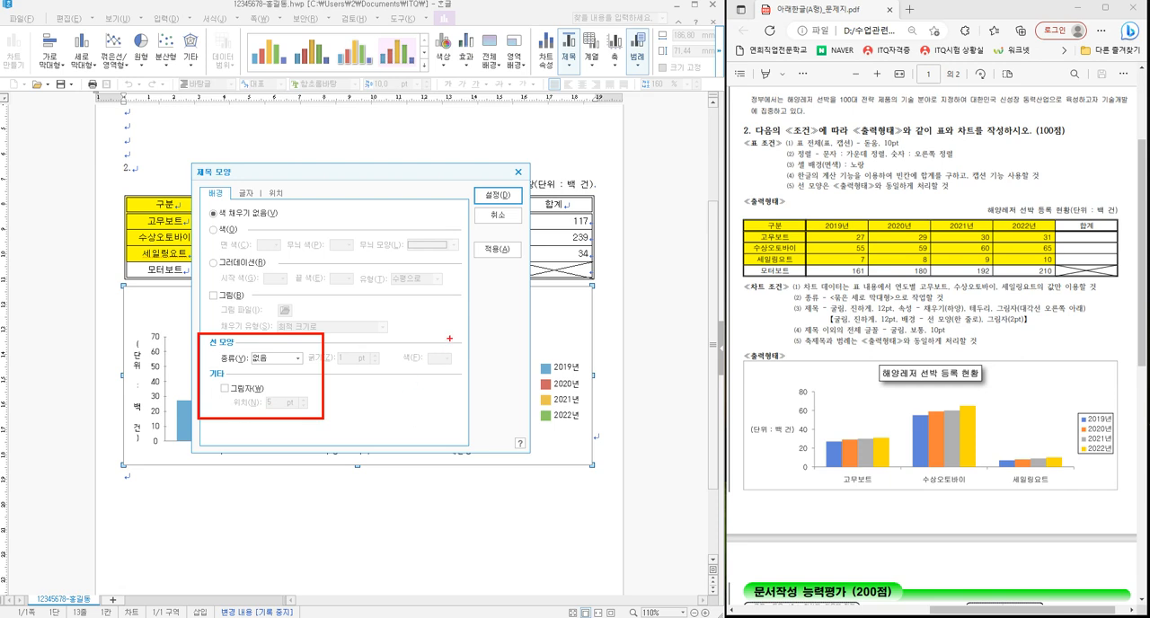
{"action": "key", "text": "Escape"}
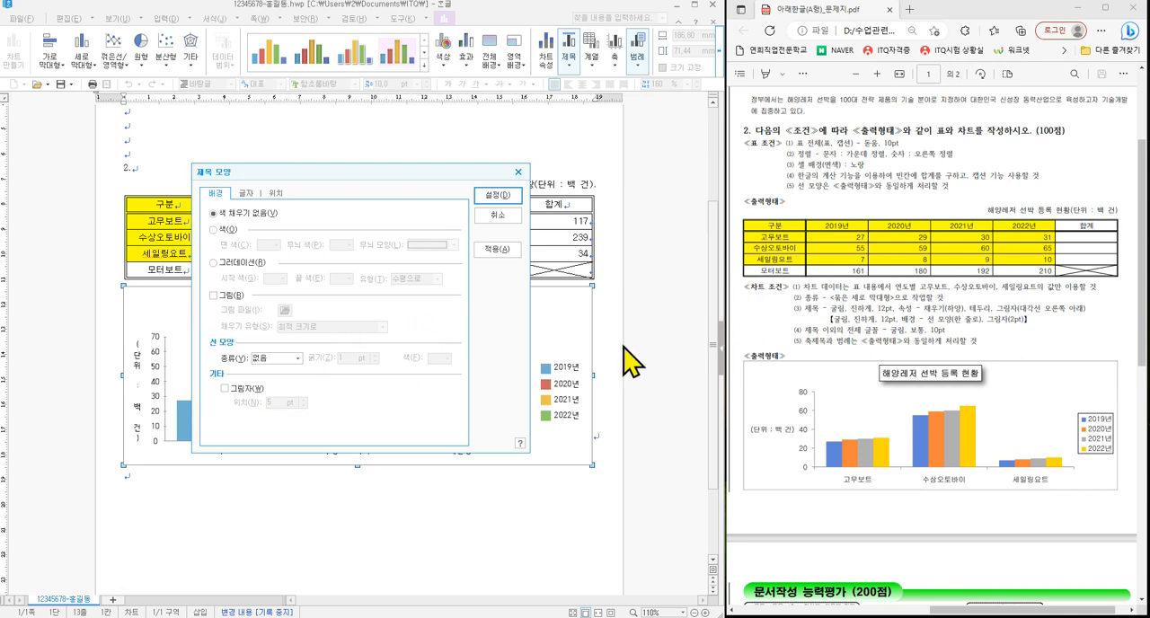
- Give the chart title a single-line (한 줄로) border and a shadow offset of 2 pt
{"action": "left_click", "coordinate": [287, 360]}
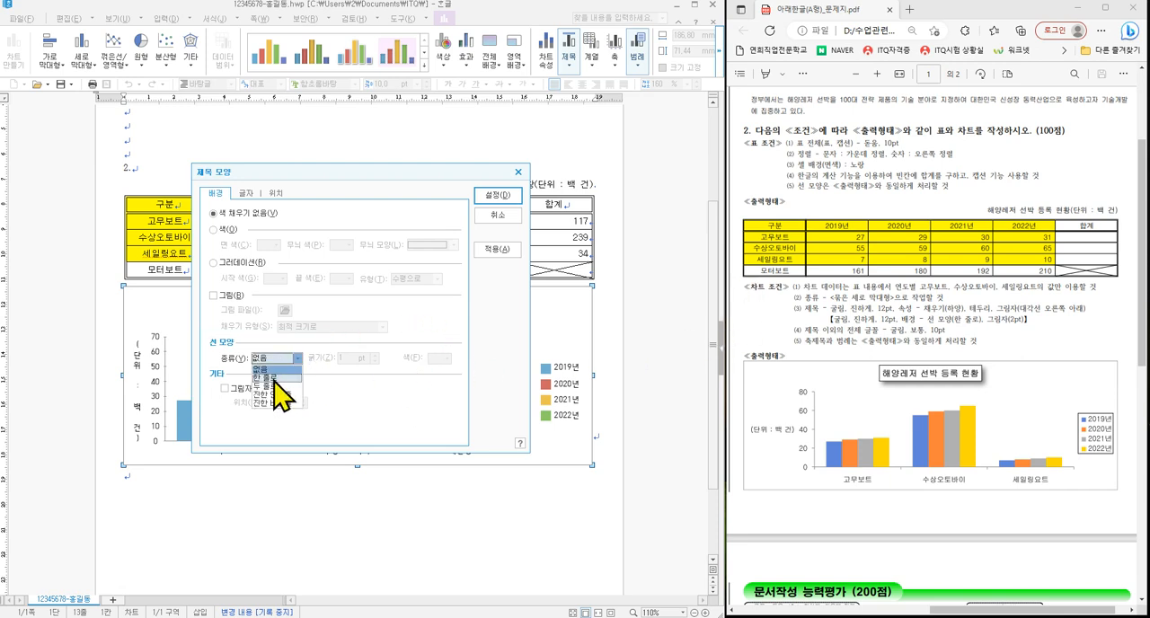
{"action": "left_click", "coordinate": [276, 379]}
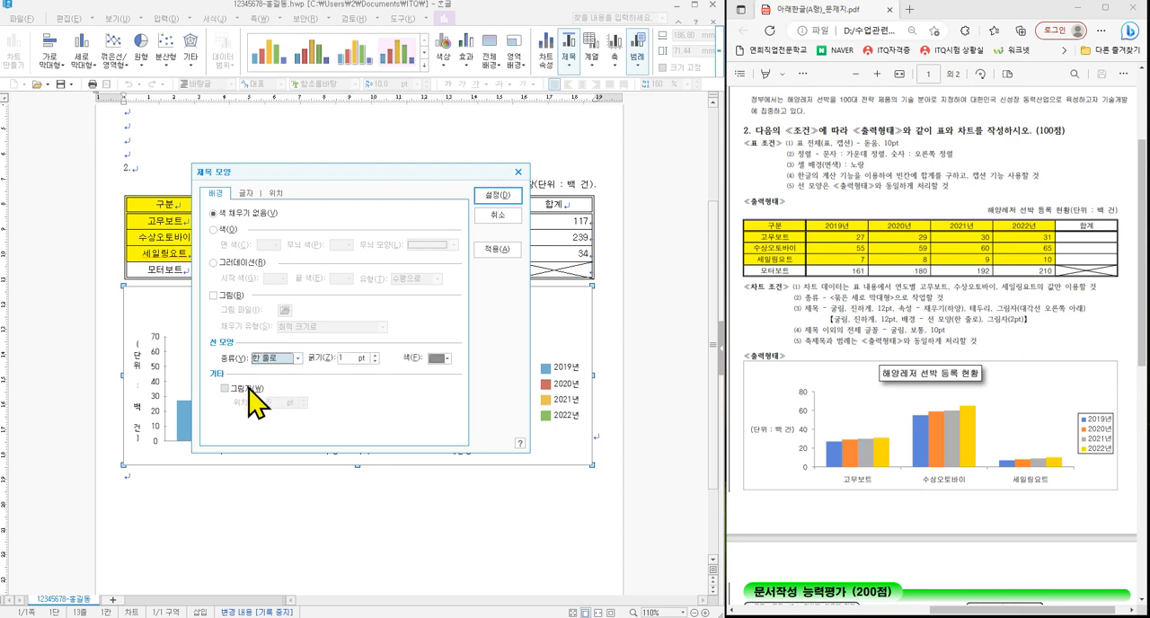
{"action": "left_click", "coordinate": [247, 389]}
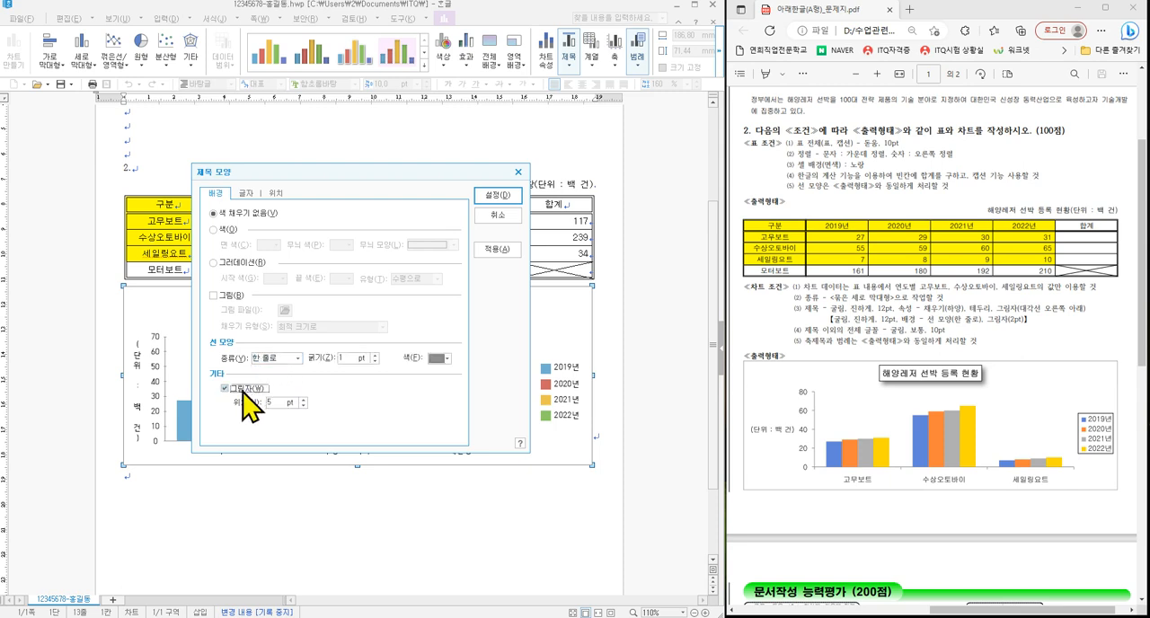
{"action": "left_click", "coordinate": [304, 406]}
{"action": "left_click", "coordinate": [303, 406]}
{"action": "left_click", "coordinate": [304, 407]}
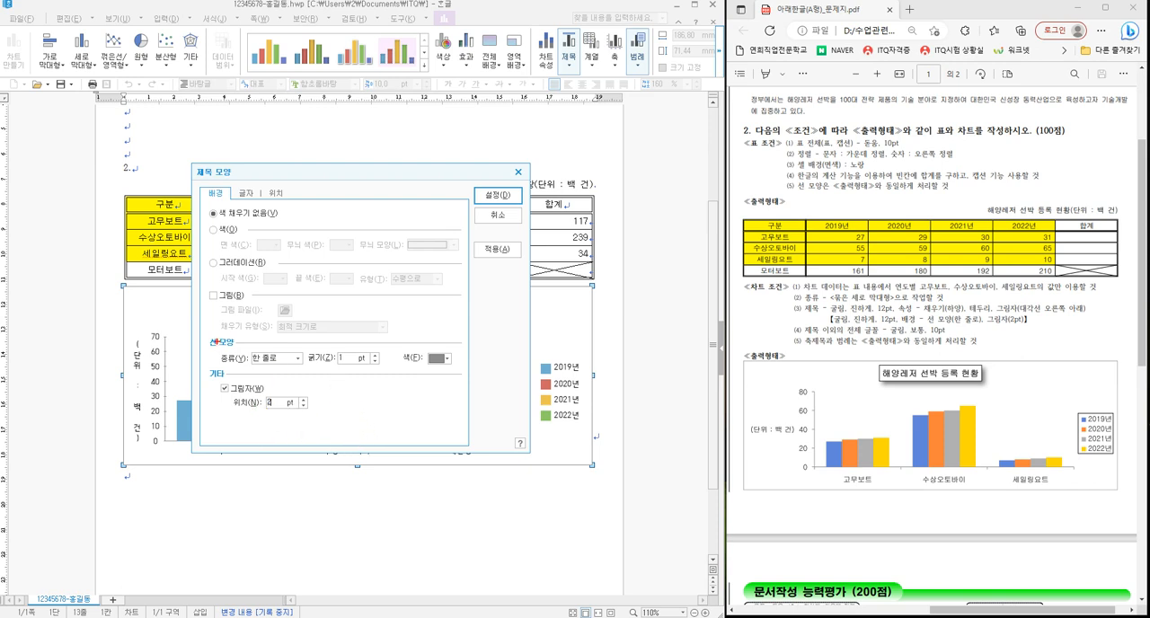
{"action": "left_click_drag", "start_coordinate": [200, 334], "coordinate": [316, 420]}
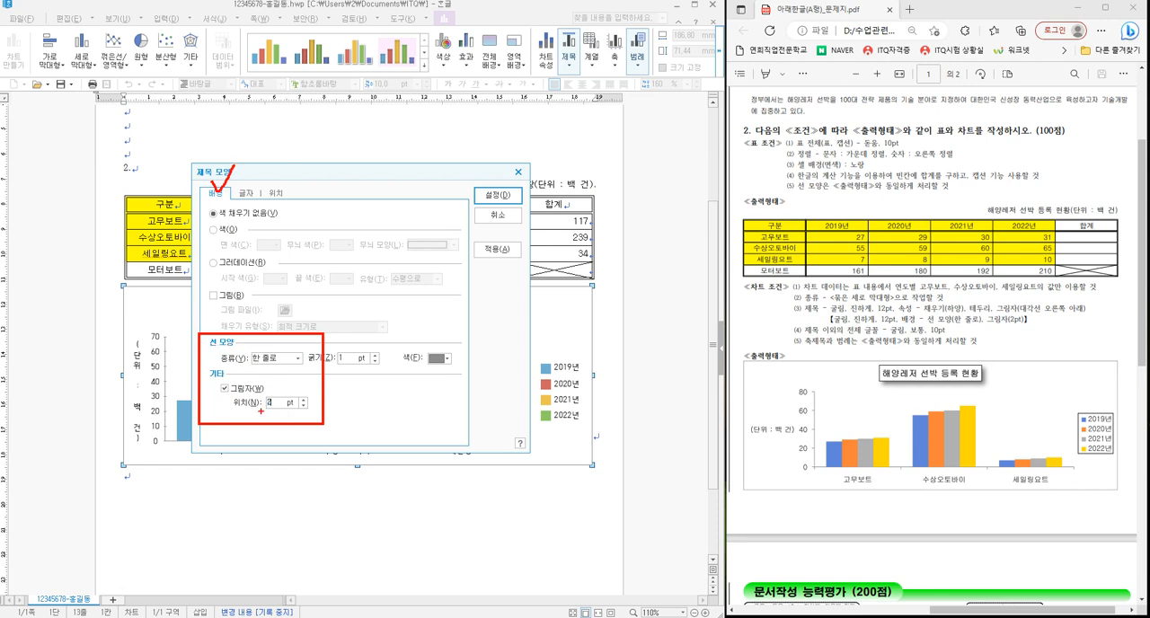
{"action": "key", "text": "Escape"}
- Set the chart title's font to bold 굴림, keeping the size at 12, and apply the title formatting
{"action": "left_click", "coordinate": [246, 193]}
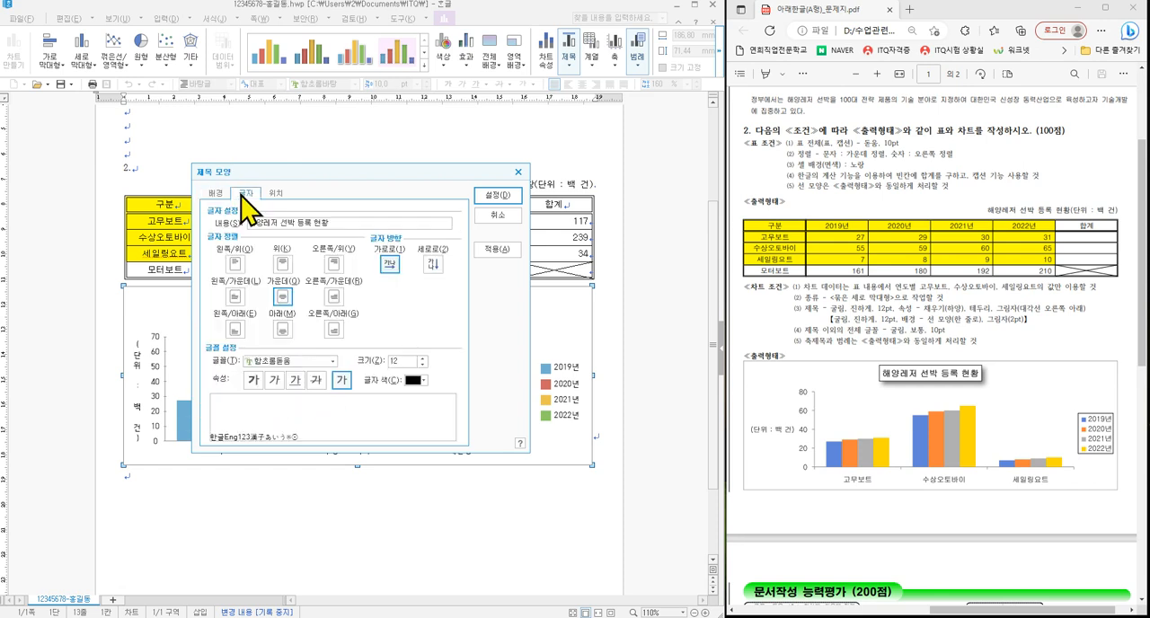
{"action": "left_click", "coordinate": [313, 360]}
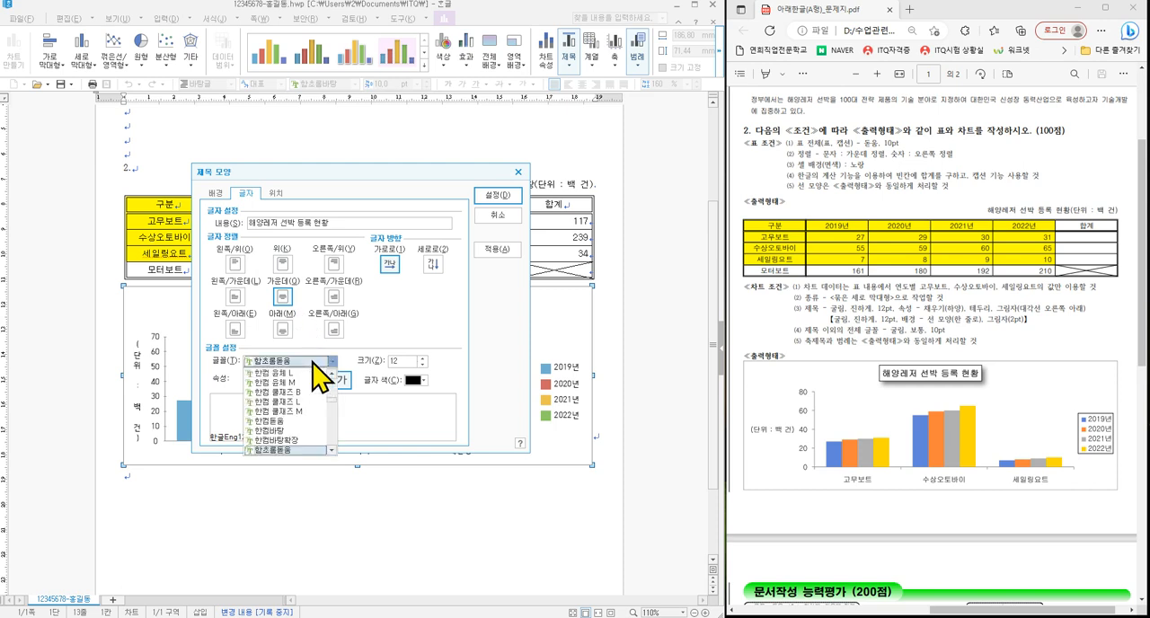
{"action": "key", "text": "Home"}
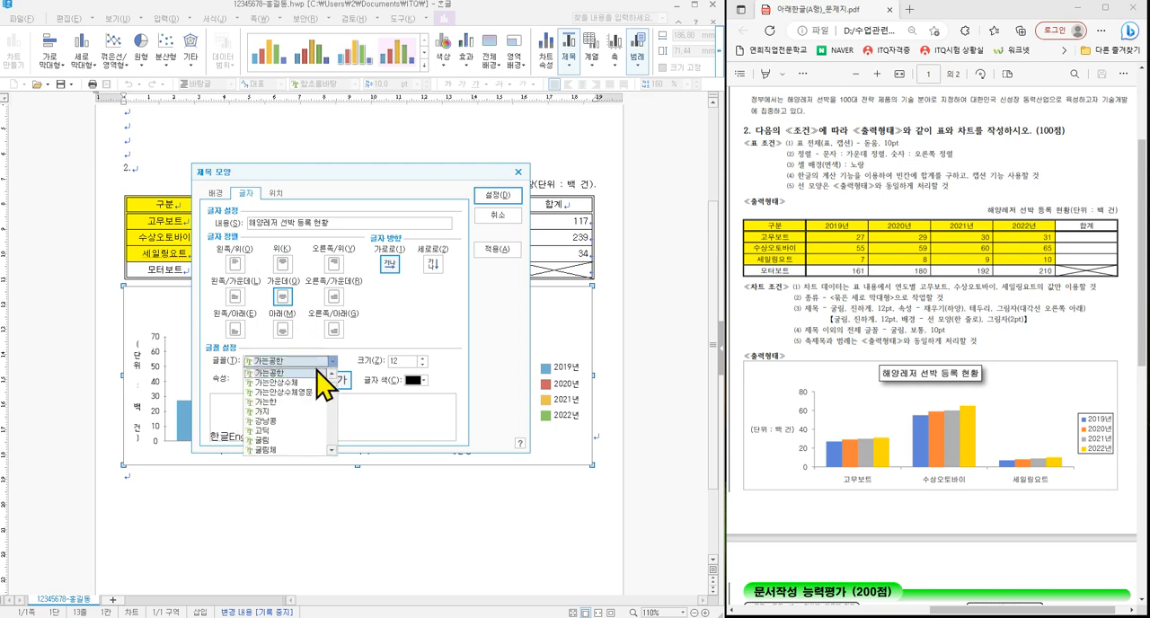
{"action": "left_click", "coordinate": [274, 441]}
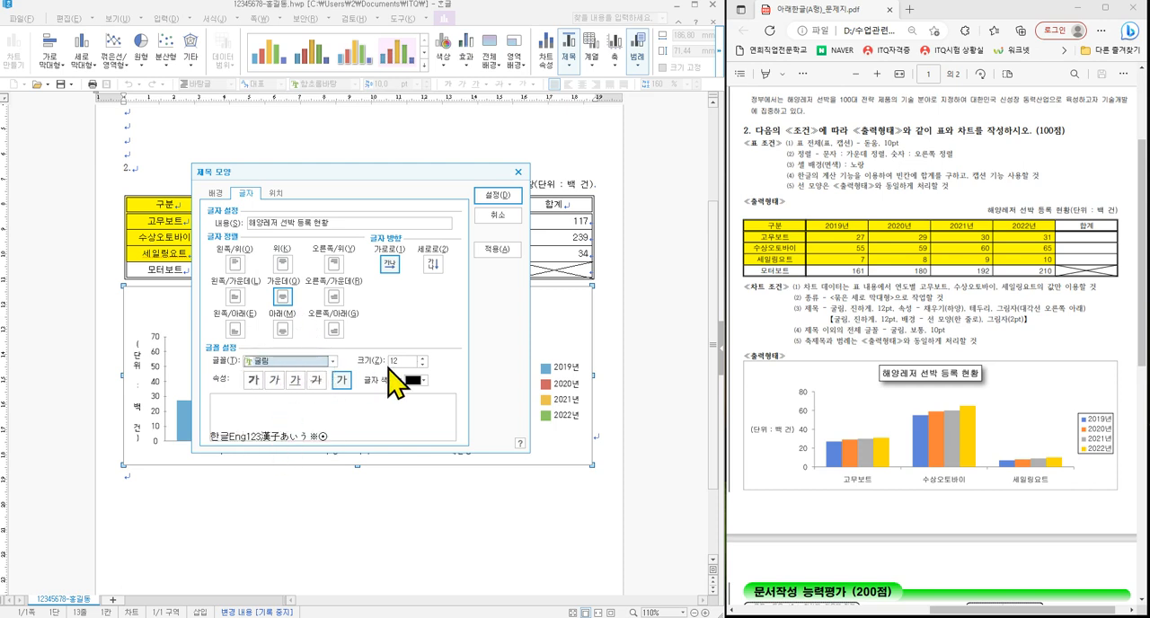
{"action": "left_click", "coordinate": [254, 380]}
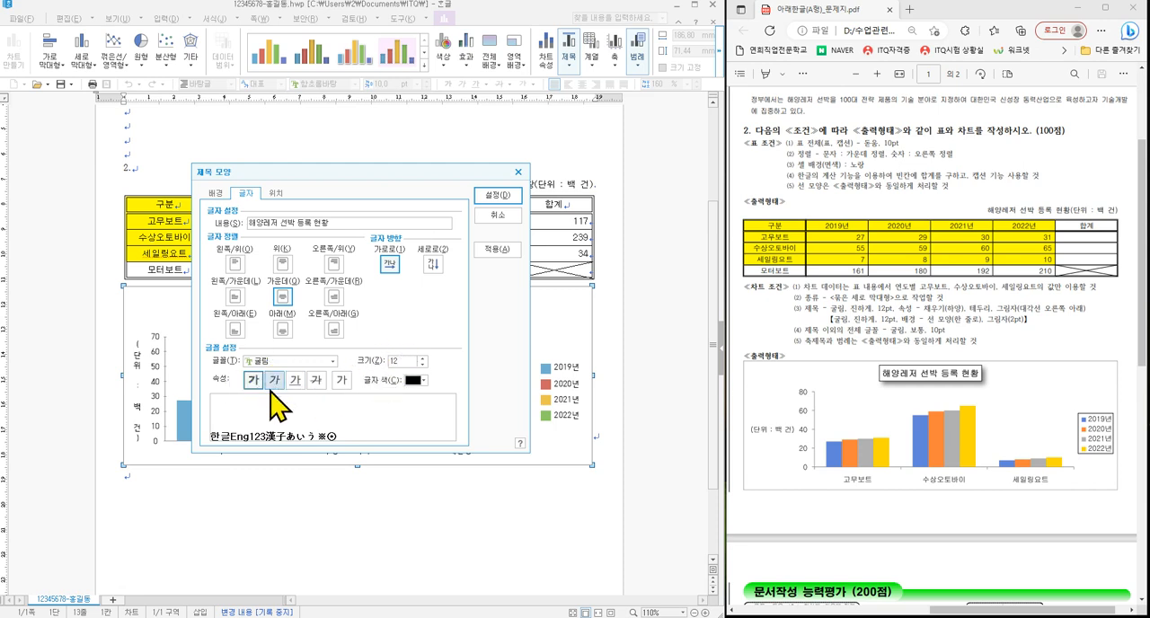
{"action": "left_click", "coordinate": [503, 196]}
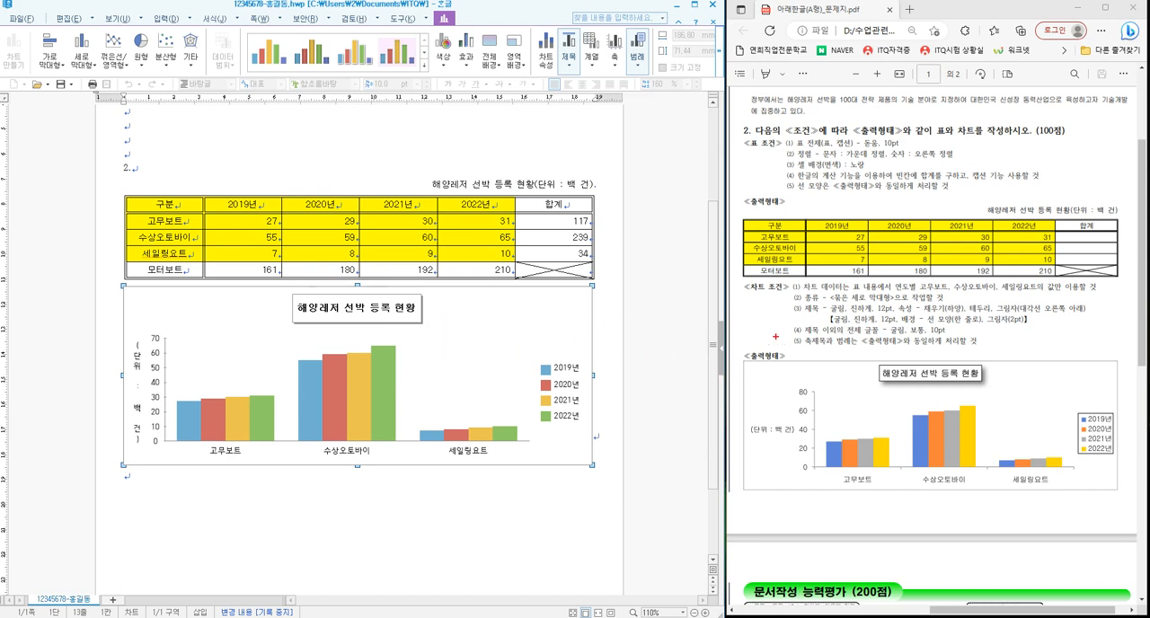
{"action": "left_click_drag", "start_coordinate": [780, 322], "coordinate": [1001, 350]}
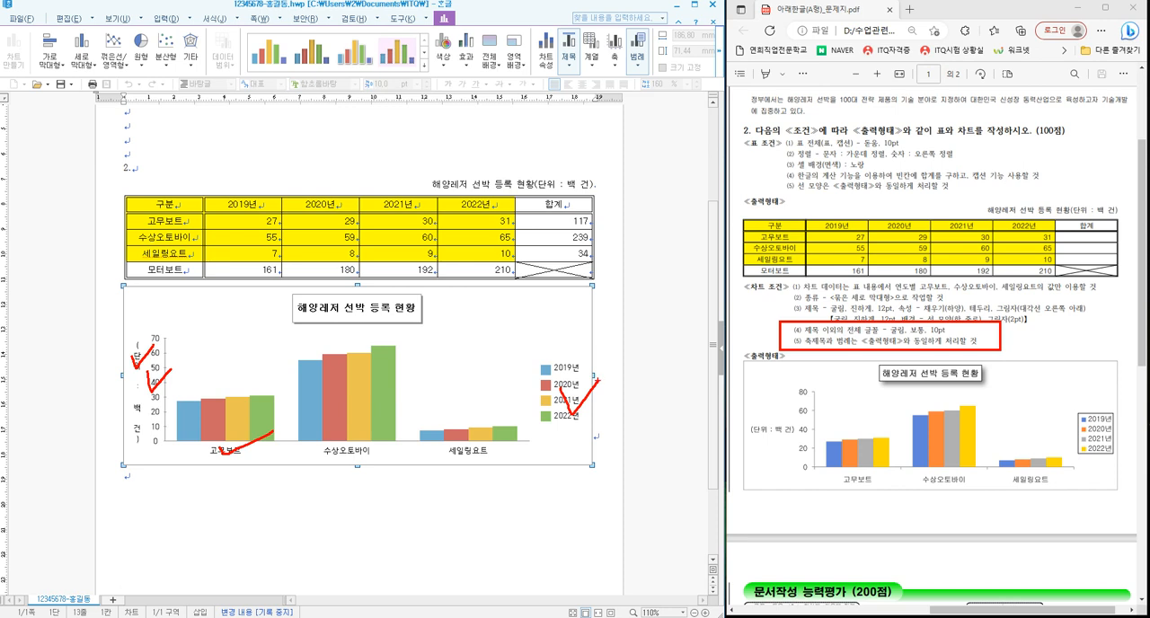
{"action": "key", "text": "Escape"}
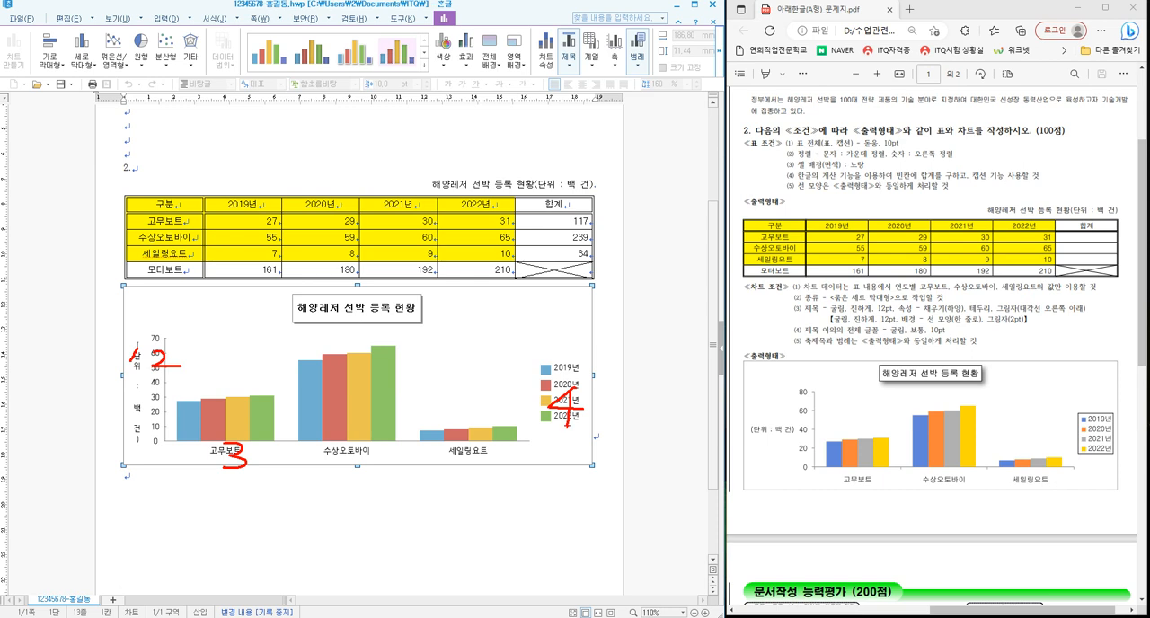
- Format the Y-axis title (단위 : 백 건) in 굴림, size 10, with horizontal text direction (가로로)
{"action": "double_click", "coordinate": [140, 367]}
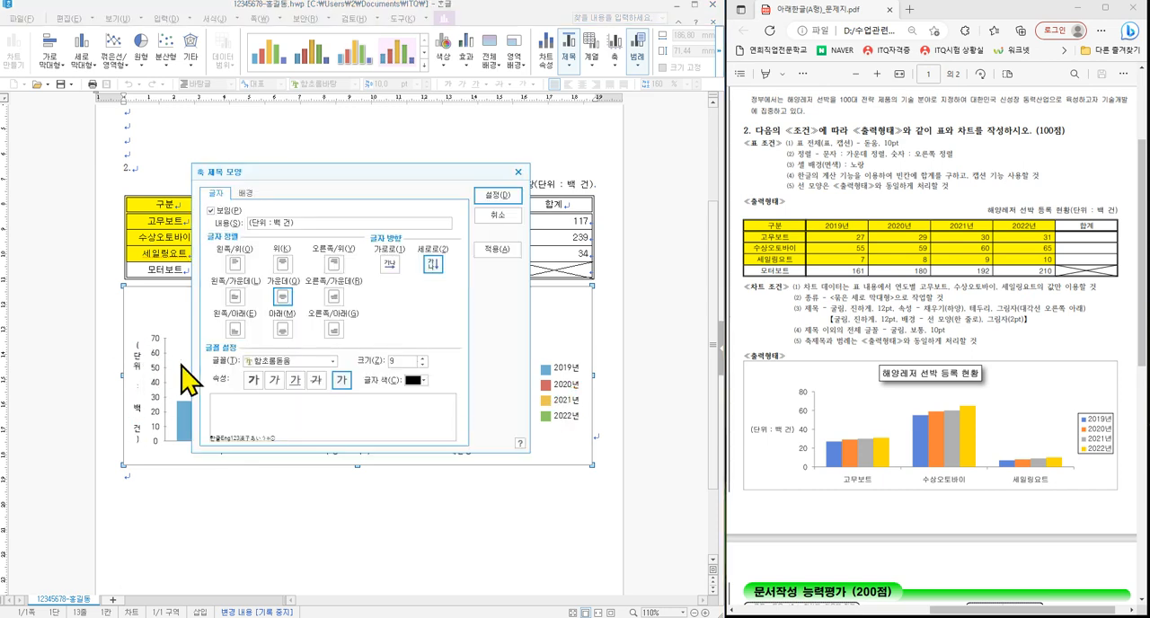
{"action": "left_click", "coordinate": [301, 361]}
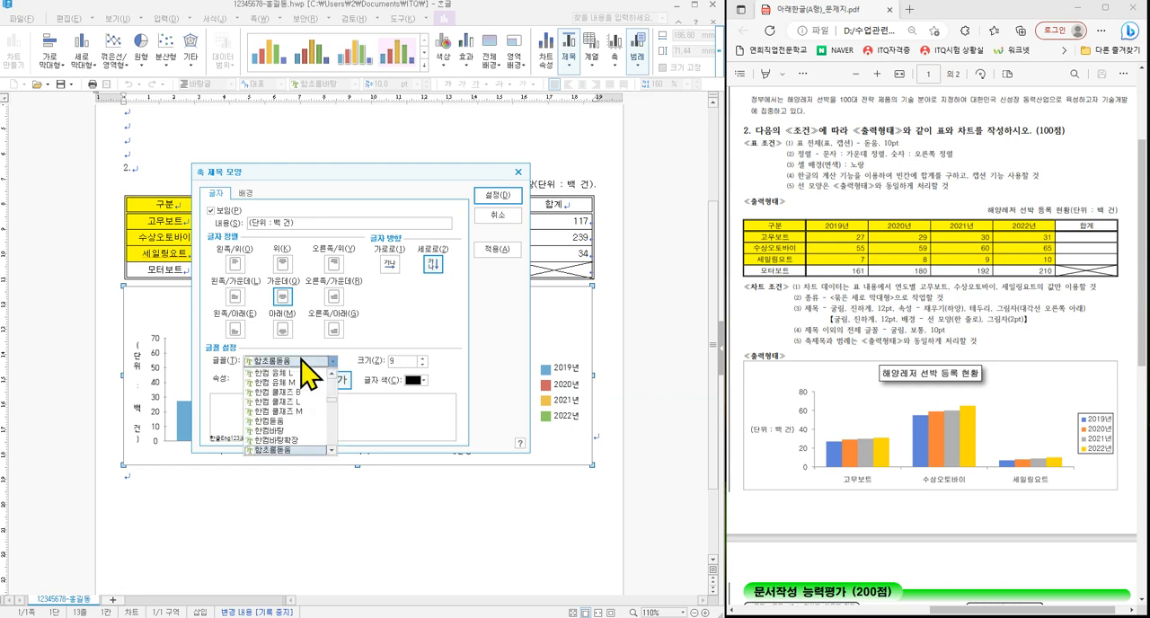
{"action": "key", "text": "ㄱ"}
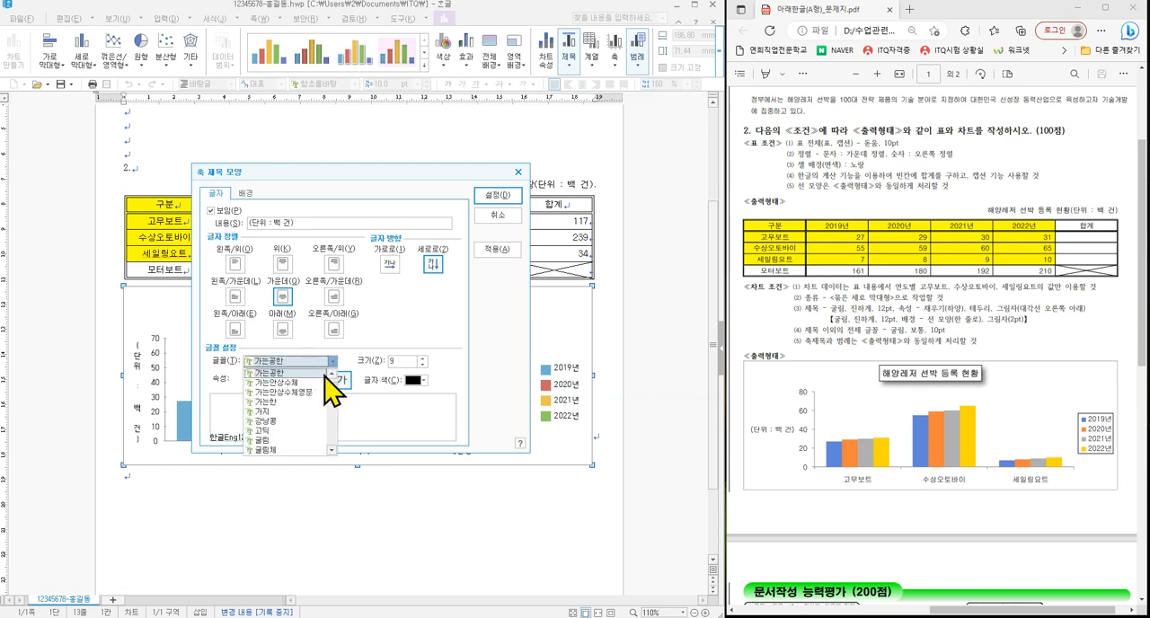
{"action": "left_click", "coordinate": [272, 441]}
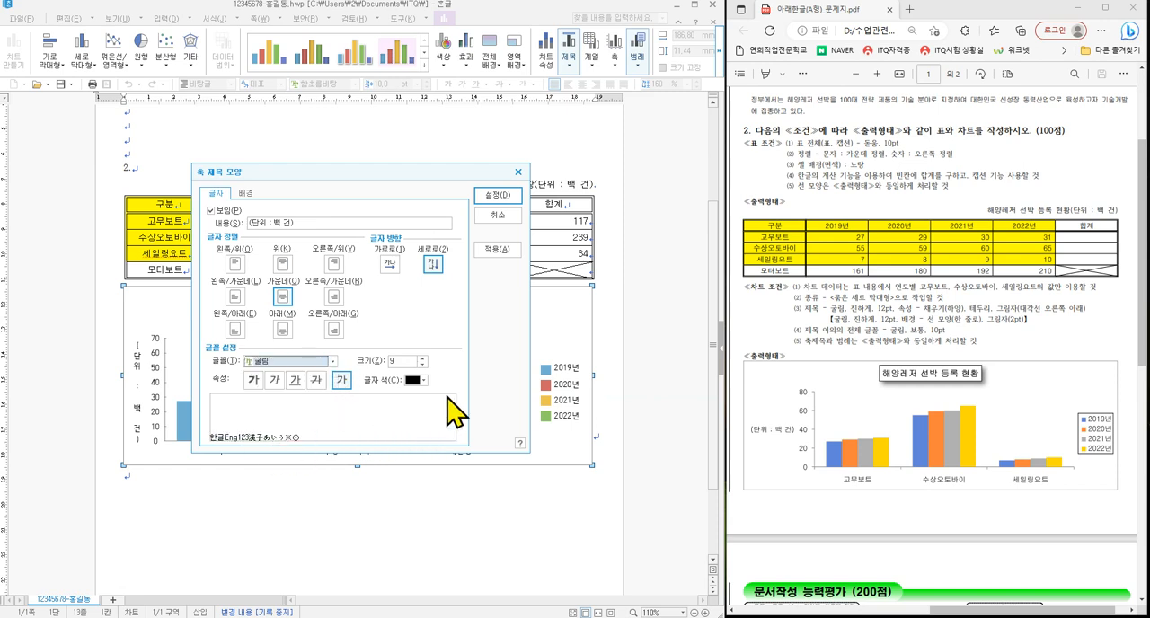
{"action": "left_click", "coordinate": [422, 358]}
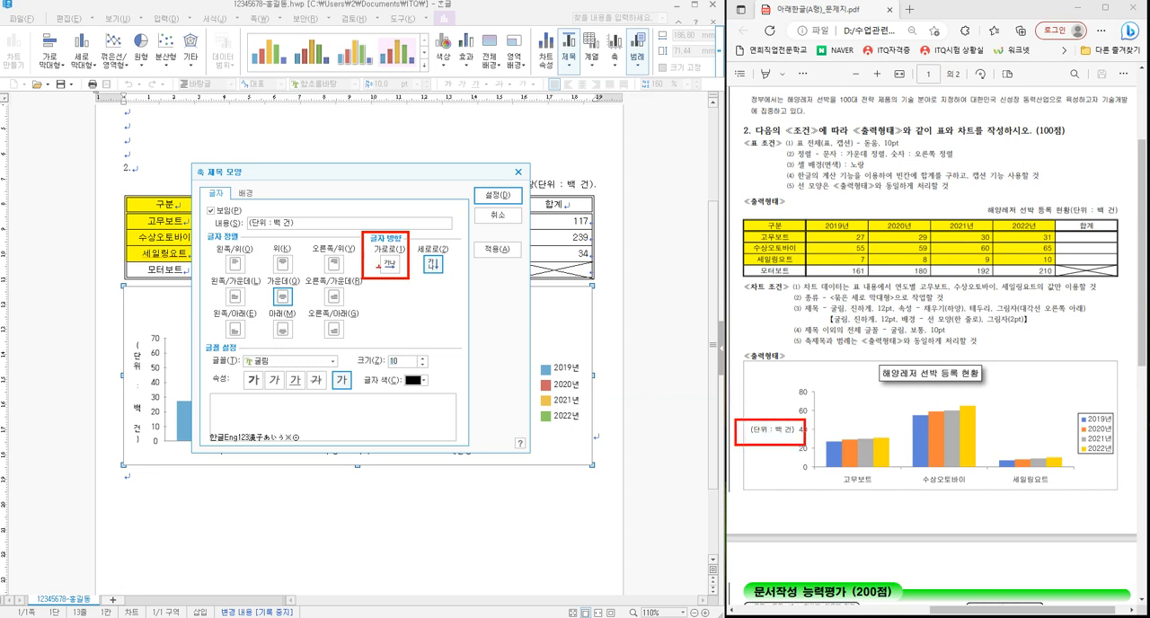
{"action": "left_click", "coordinate": [390, 263]}
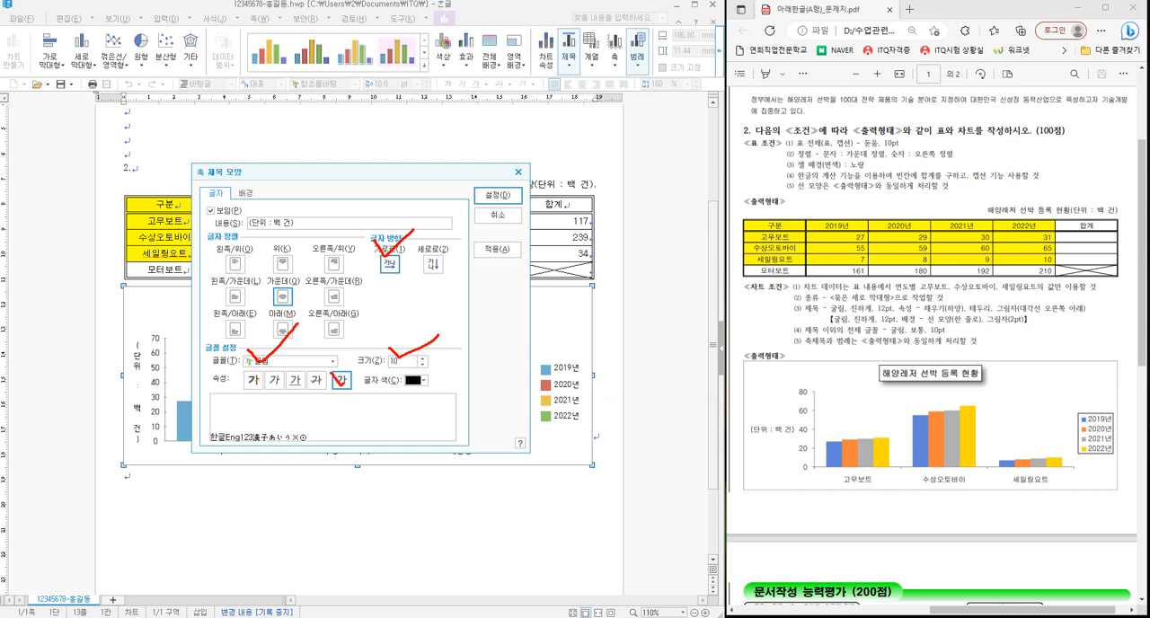
{"action": "left_click", "coordinate": [497, 195]}
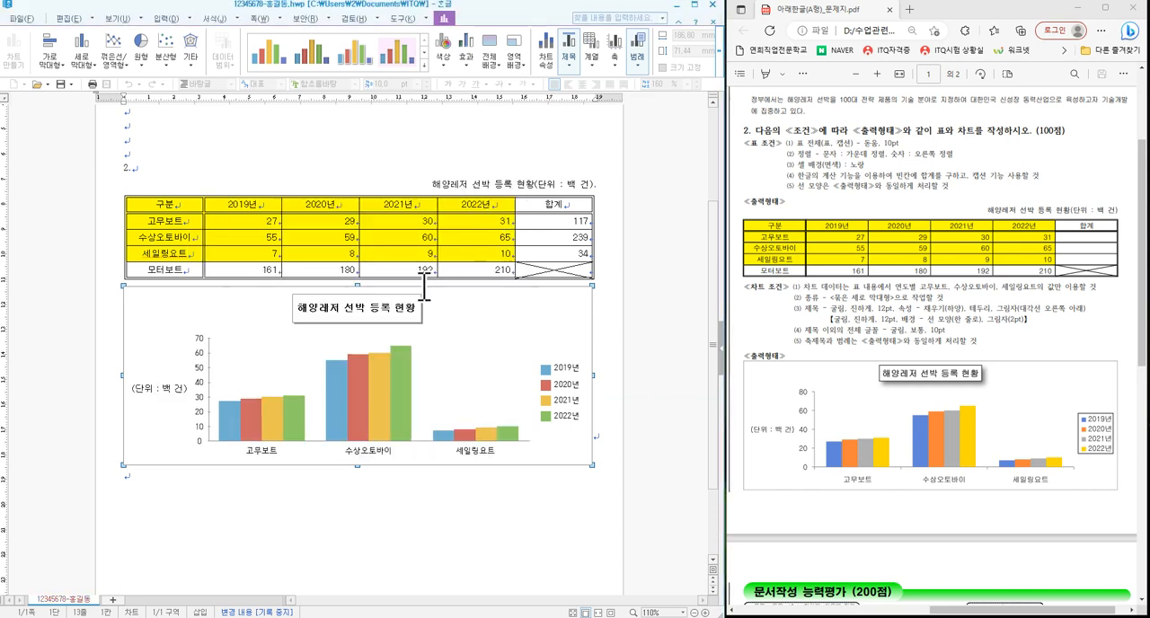
- Set the value axis labels of the chart to 굴림, 10 pt
{"action": "double_click", "coordinate": [207, 369]}
{"action": "left_click", "coordinate": [246, 193]}
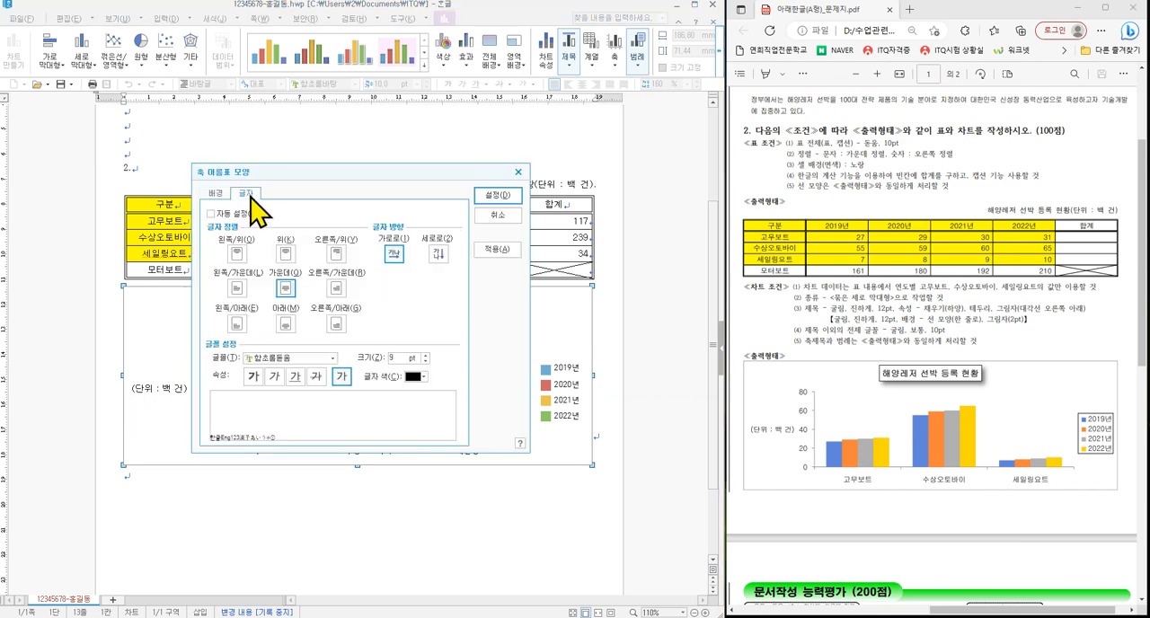
{"action": "left_click", "coordinate": [273, 358]}
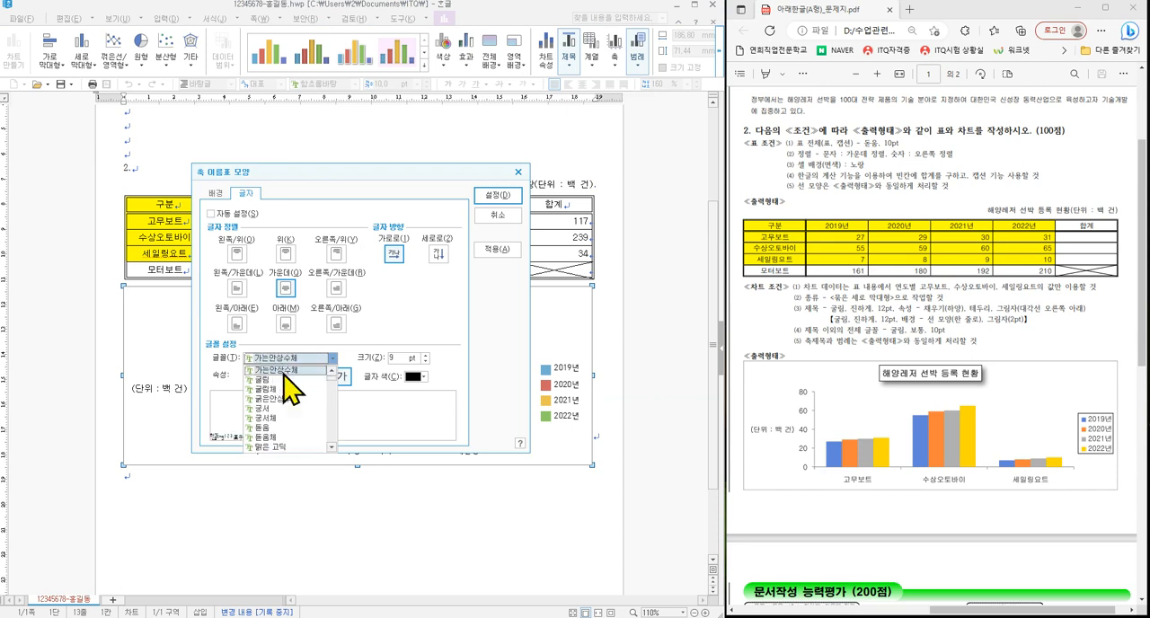
{"action": "scroll", "coordinate": [280, 367], "scroll_direction": "up", "scroll_amount": 7}
{"action": "left_click", "coordinate": [268, 387]}
{"action": "left_click", "coordinate": [426, 355]}
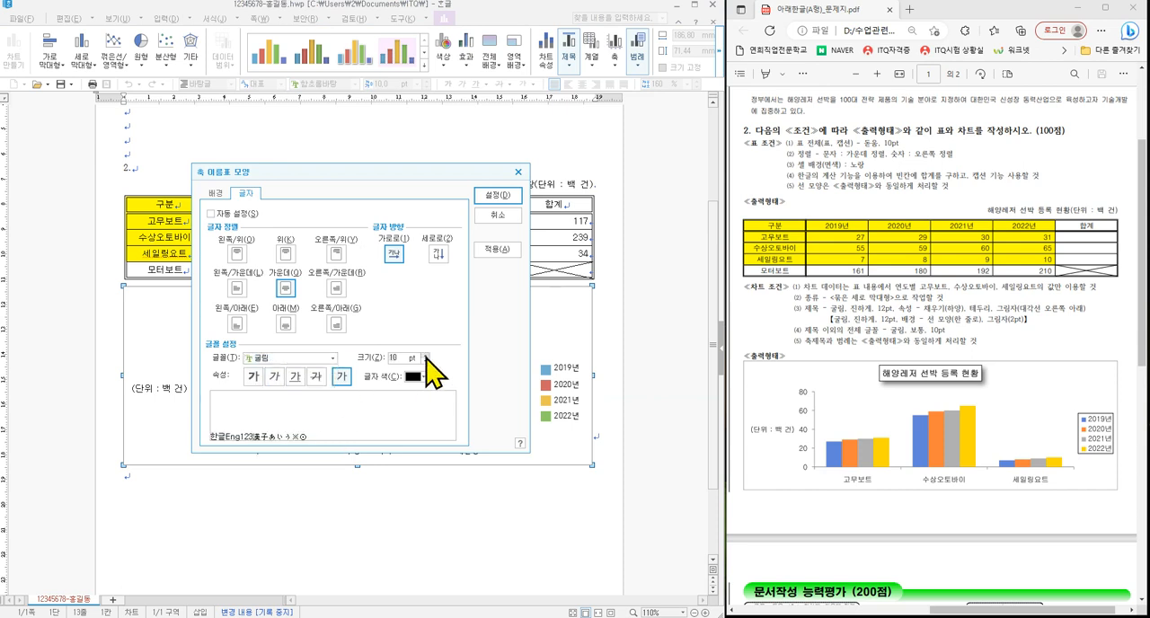
{"action": "left_click", "coordinate": [497, 196]}
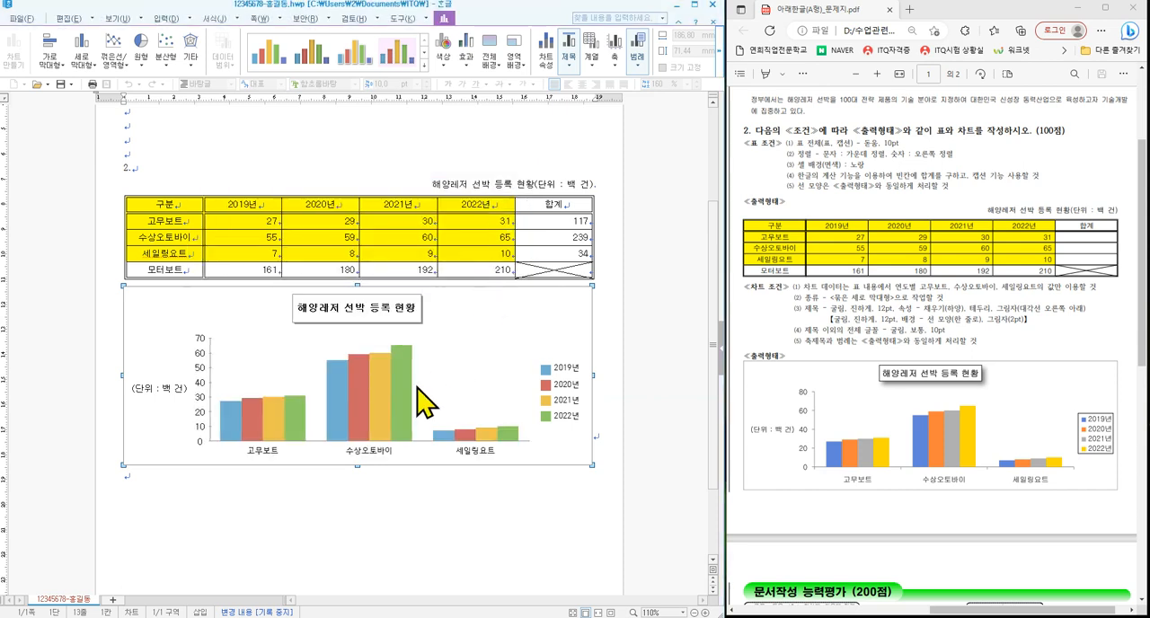
- Set the category axis labels of the chart to 굴림, 10 pt
{"action": "double_click", "coordinate": [260, 454]}
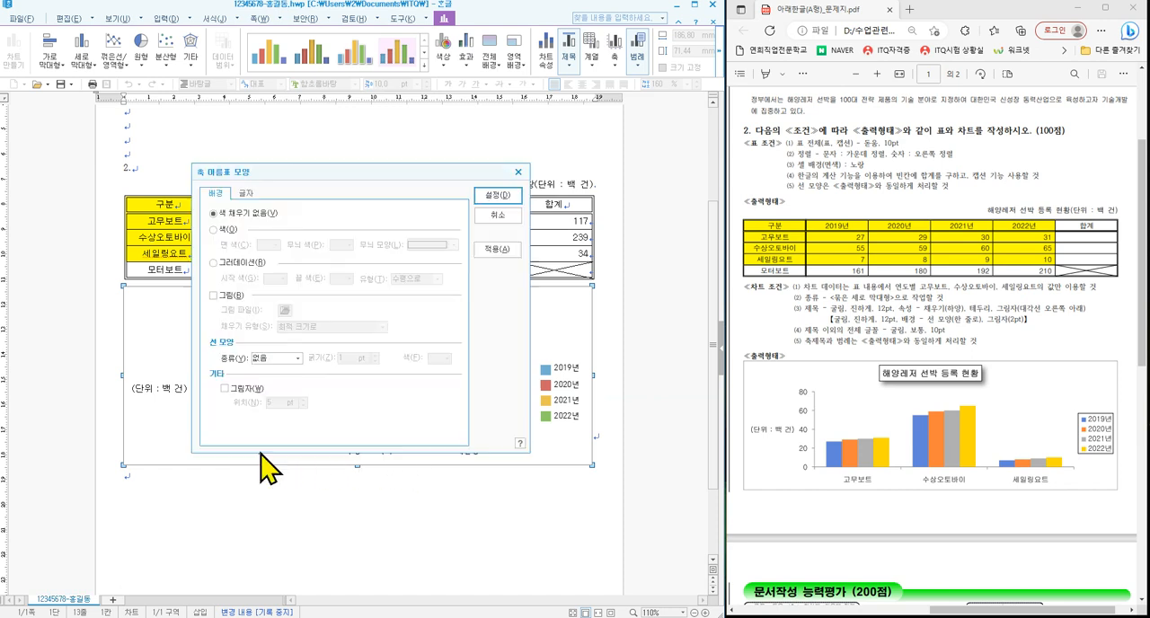
{"action": "left_click", "coordinate": [244, 193]}
{"action": "left_click", "coordinate": [290, 357]}
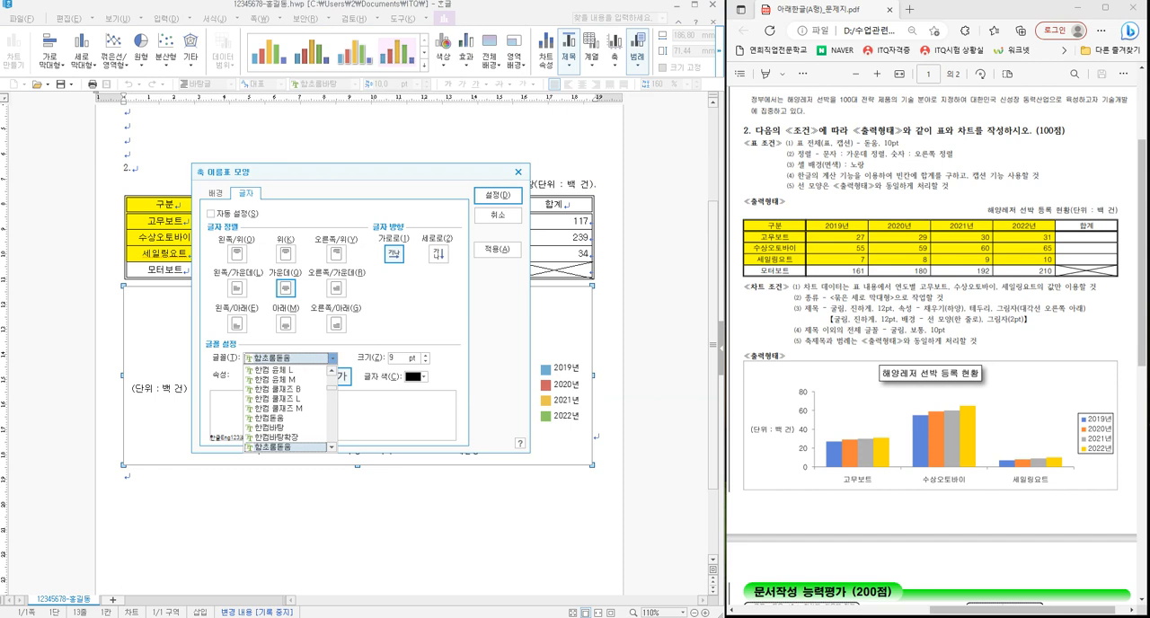
{"action": "left_click", "coordinate": [283, 386]}
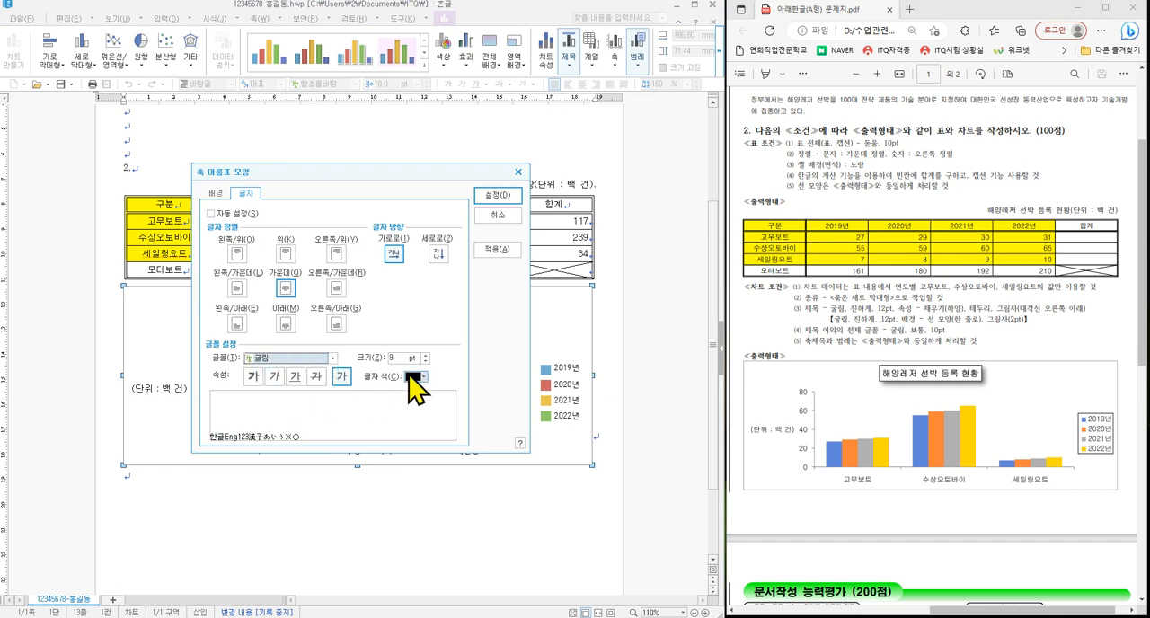
{"action": "left_click", "coordinate": [499, 196]}
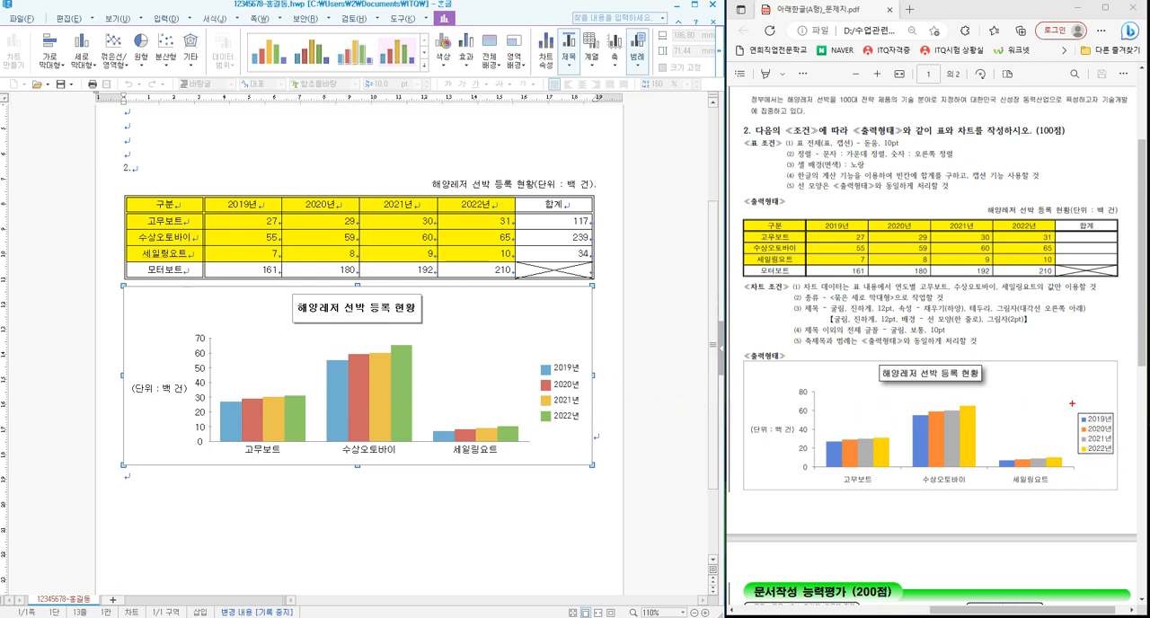
{"action": "key", "text": "Escape"}
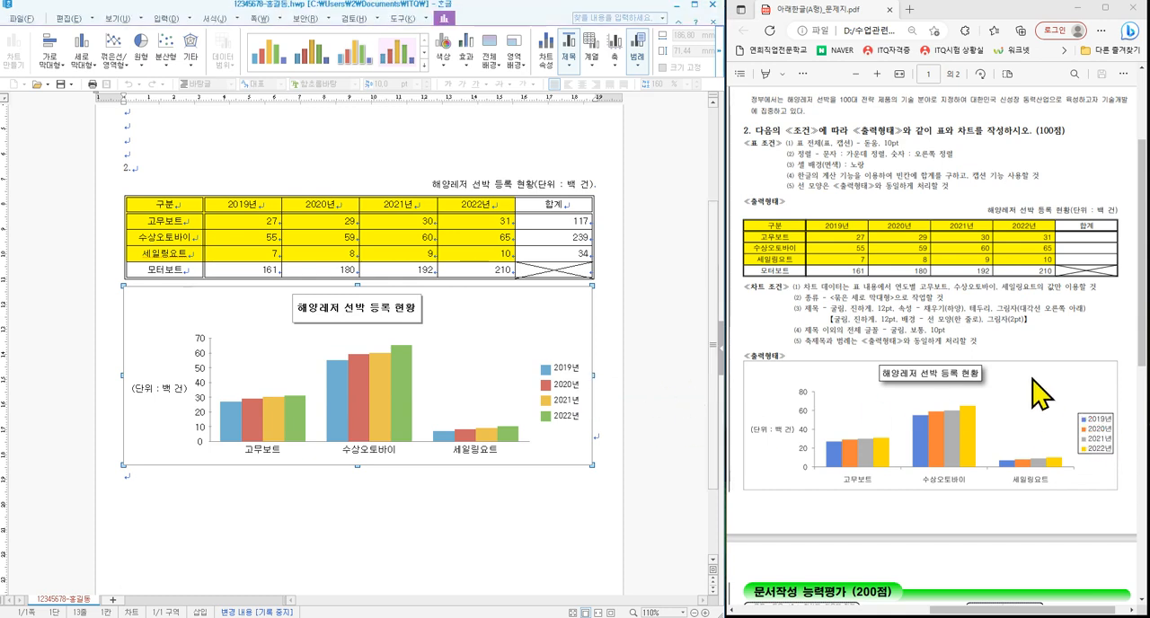
{"action": "key", "text": "ctrl+2"}
{"action": "left_click_drag", "start_coordinate": [1060, 397], "coordinate": [1130, 461]}
{"action": "key", "text": "Escape"}
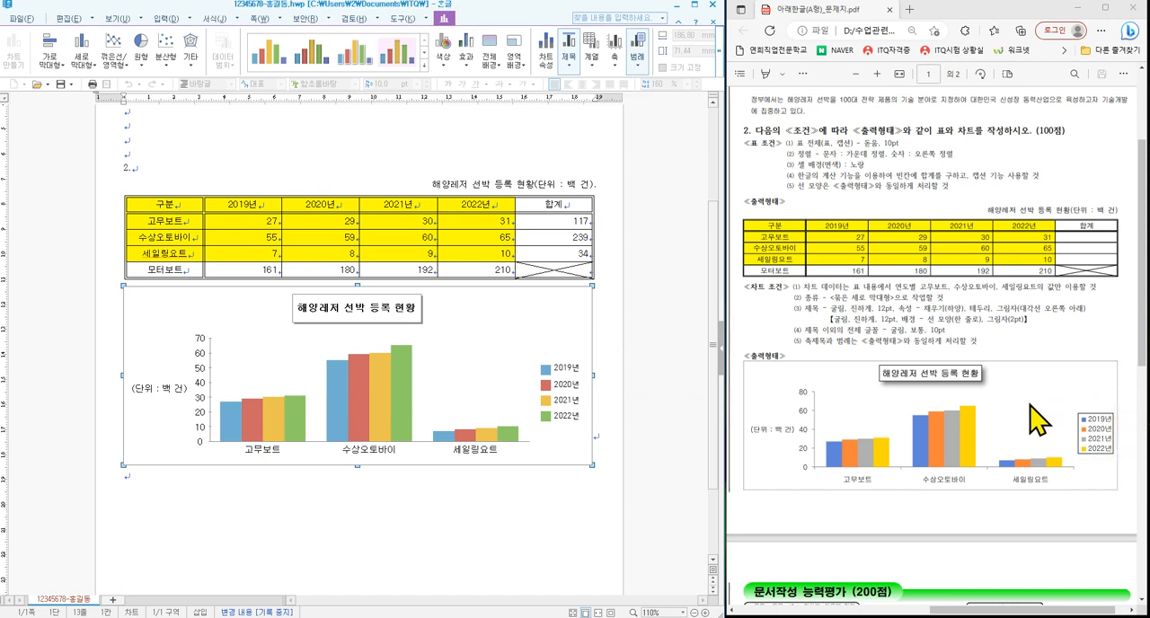
- Give the chart legend a single-line (한 줄로) border
{"action": "double_click", "coordinate": [566, 400]}
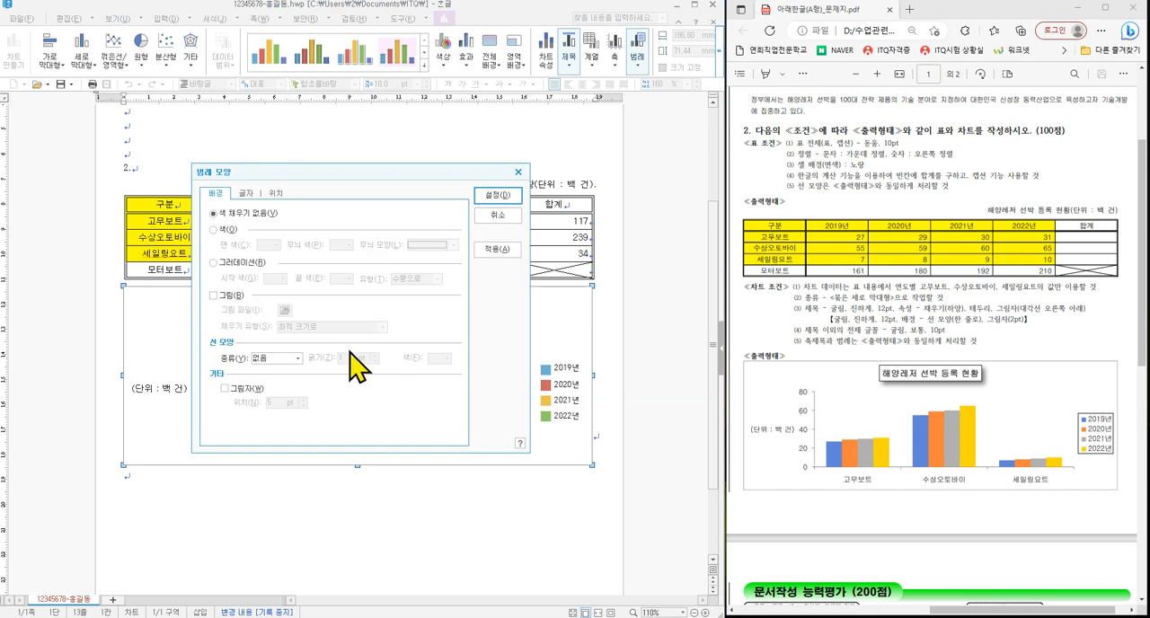
{"action": "left_click", "coordinate": [268, 361]}
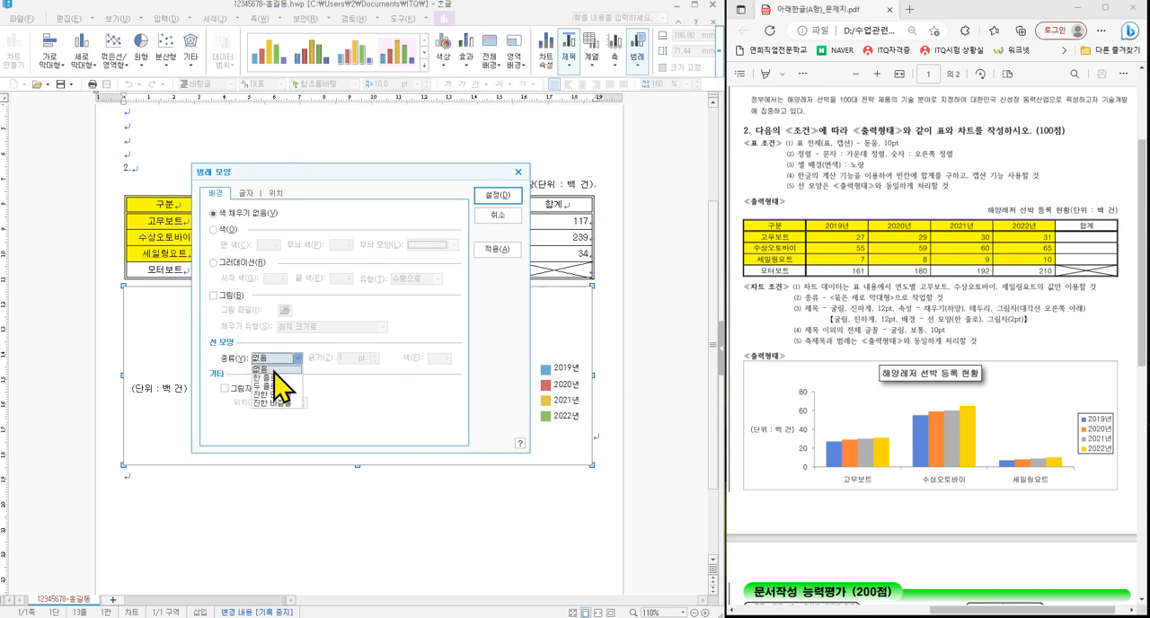
{"action": "left_click", "coordinate": [272, 381]}
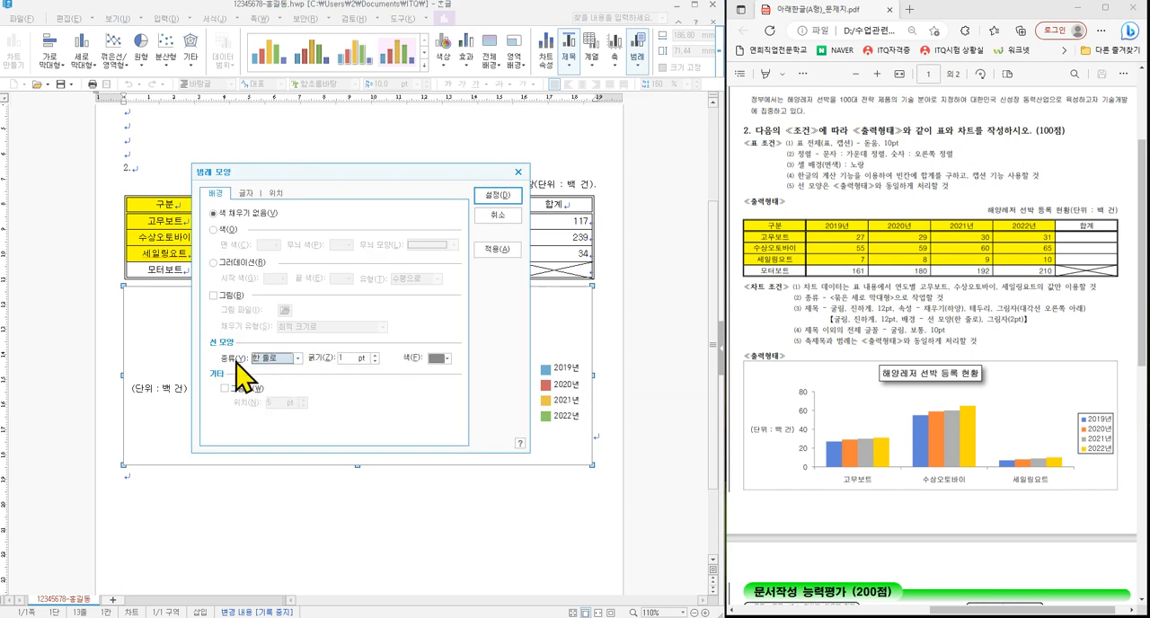
- Set the legend's font to 굴림, size 10, and apply the legend formatting
{"action": "left_click", "coordinate": [244, 193]}
{"action": "left_click", "coordinate": [296, 361]}
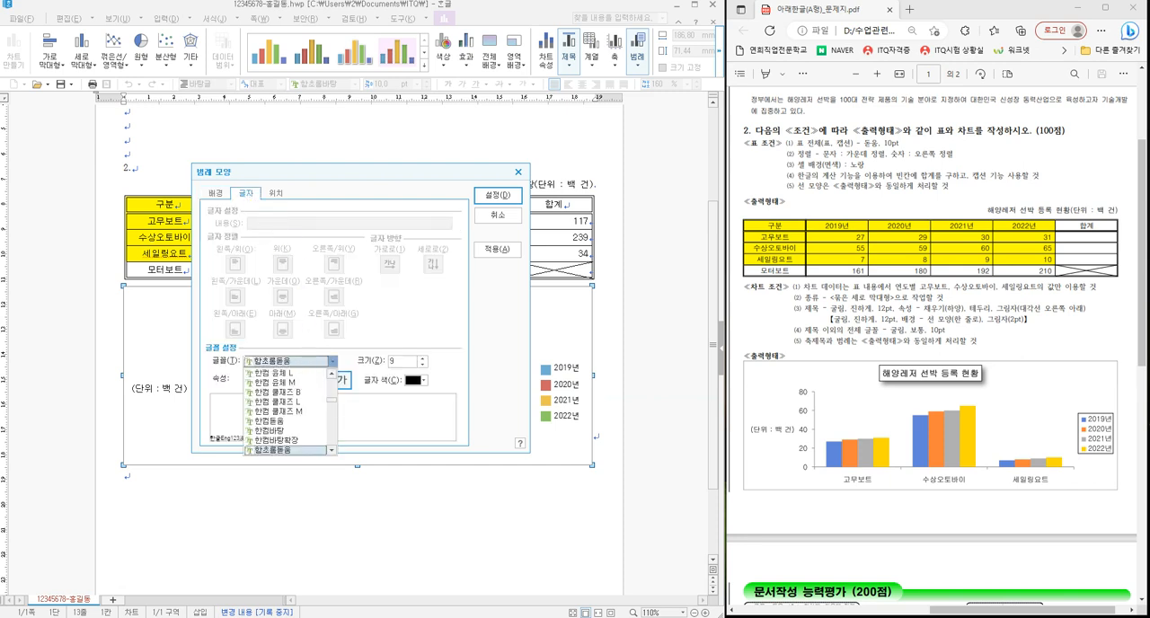
{"action": "type", "text": "ㄱ"}
{"action": "left_click", "coordinate": [274, 440]}
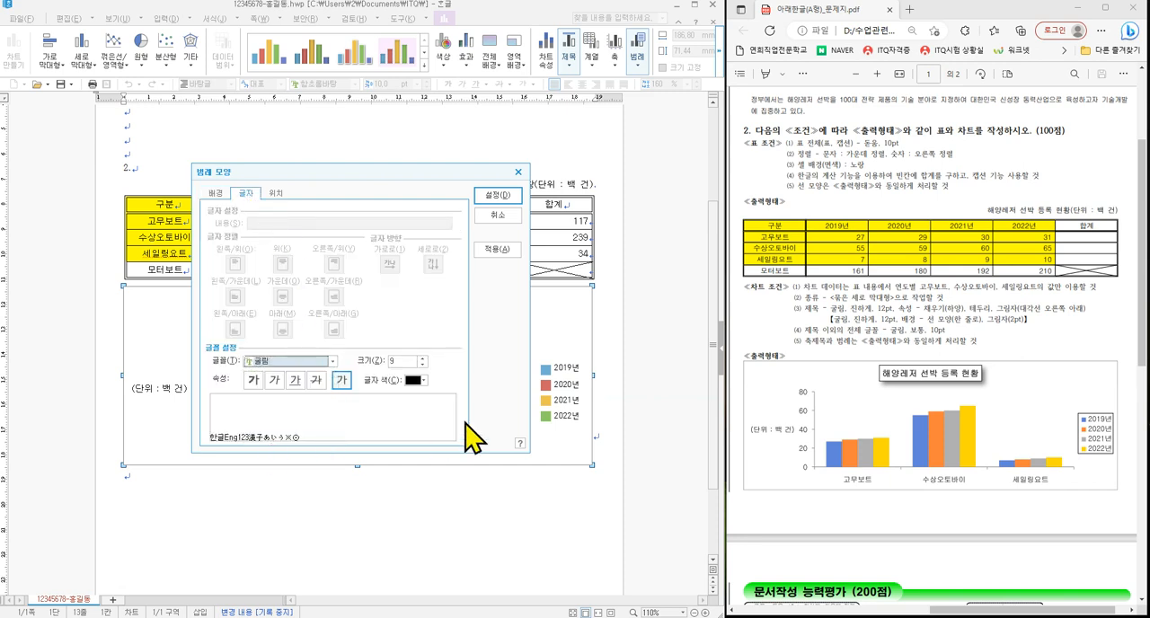
{"action": "left_click", "coordinate": [423, 357]}
{"action": "left_click", "coordinate": [497, 195]}
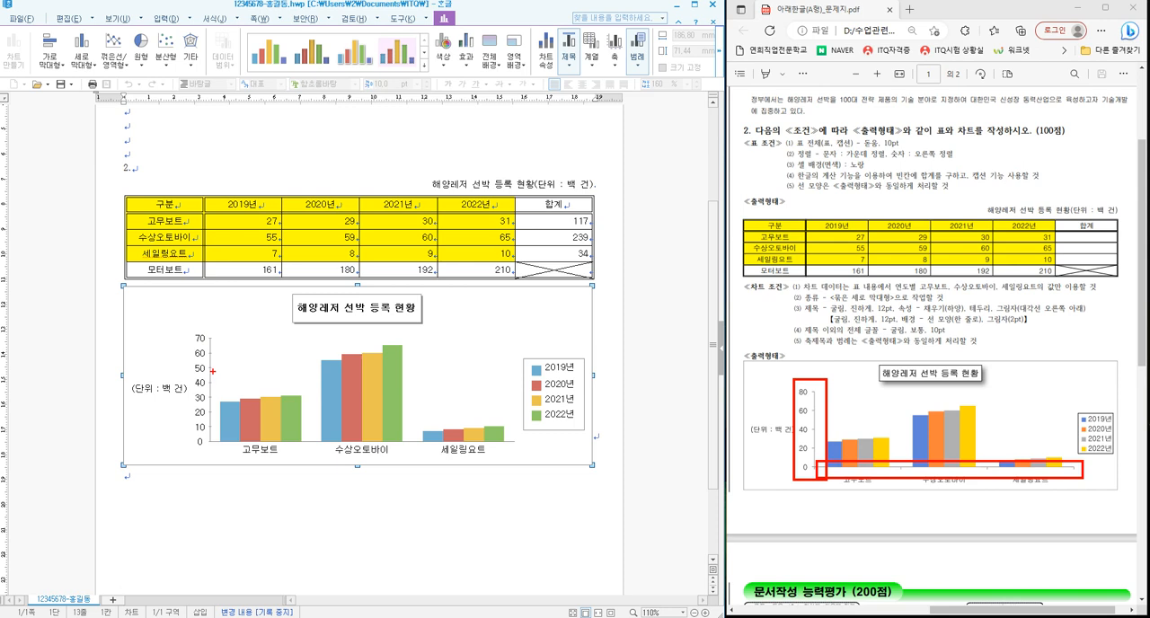
- Turn off automatic scaling for the chart's value axis and set its maximum to 80 and major gridlines (큰 눈금선) to 4
{"action": "key", "text": "Escape"}
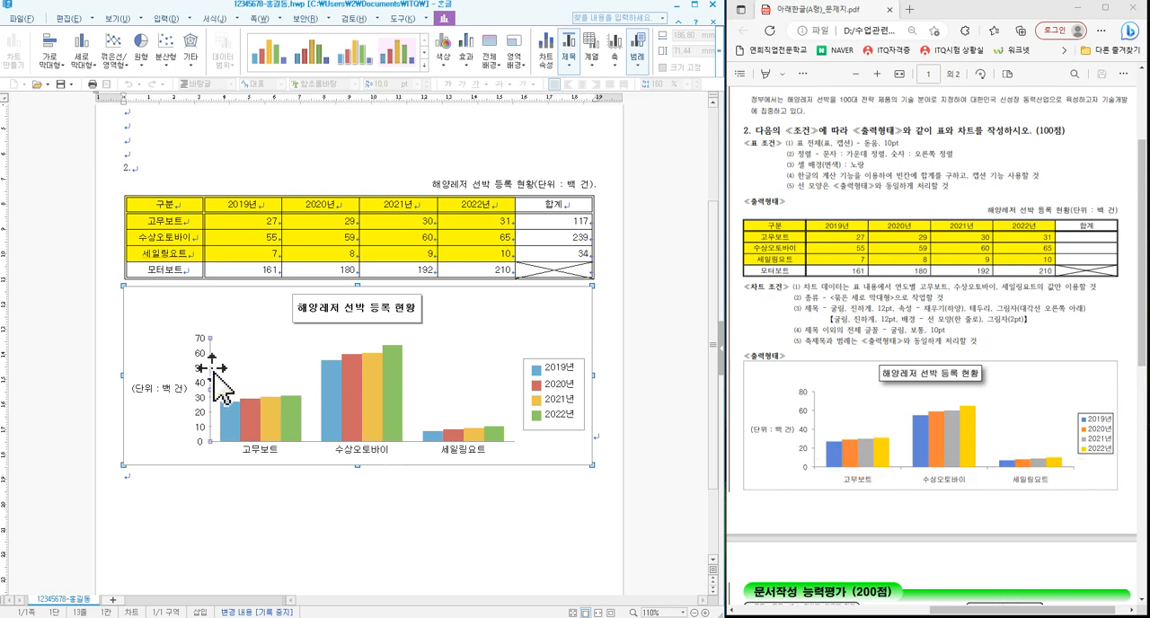
{"action": "double_click", "coordinate": [213, 371]}
{"action": "left_click_drag", "start_coordinate": [305, 215], "coordinate": [414, 224]}
{"action": "left_click", "coordinate": [365, 234]}
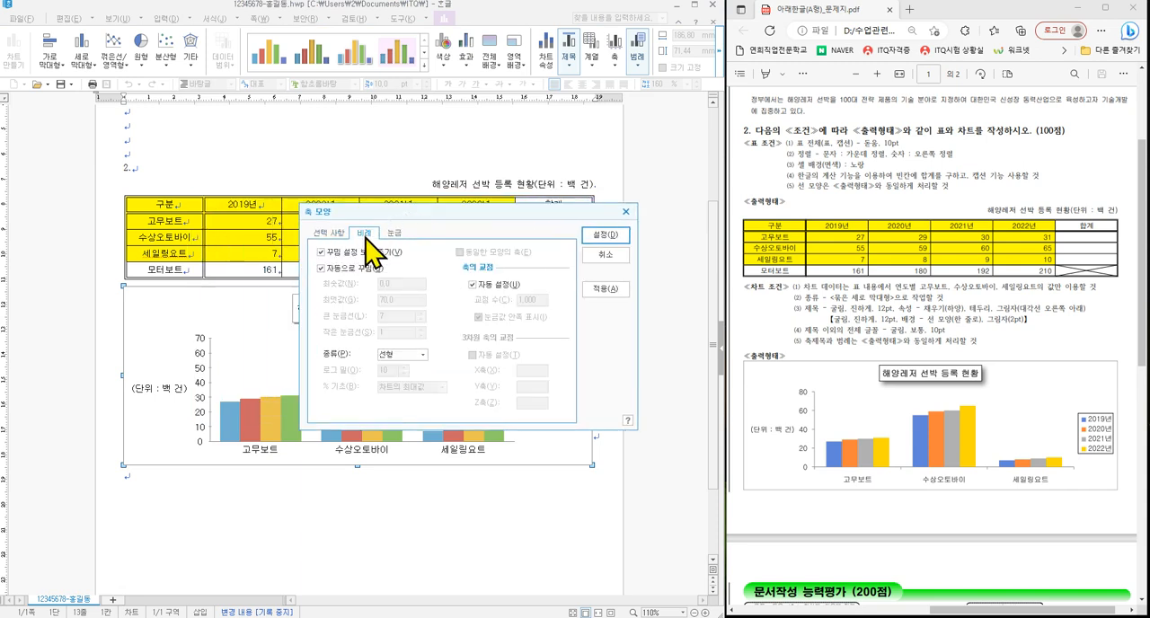
{"action": "left_click", "coordinate": [322, 268]}
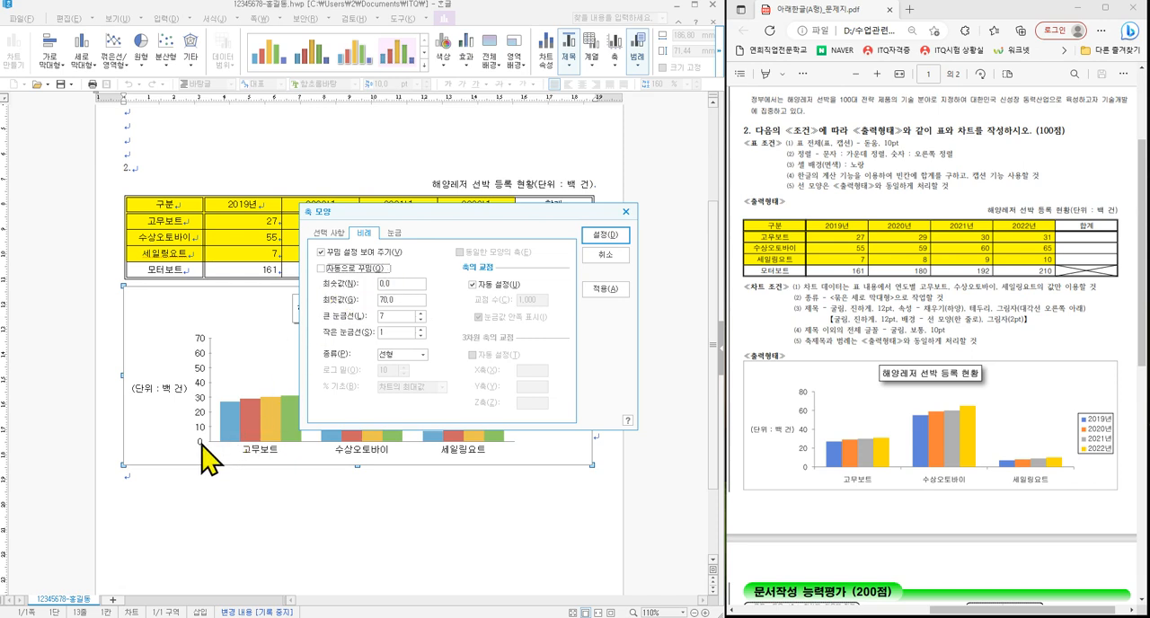
{"action": "left_click_drag", "start_coordinate": [397, 302], "coordinate": [350, 302]}
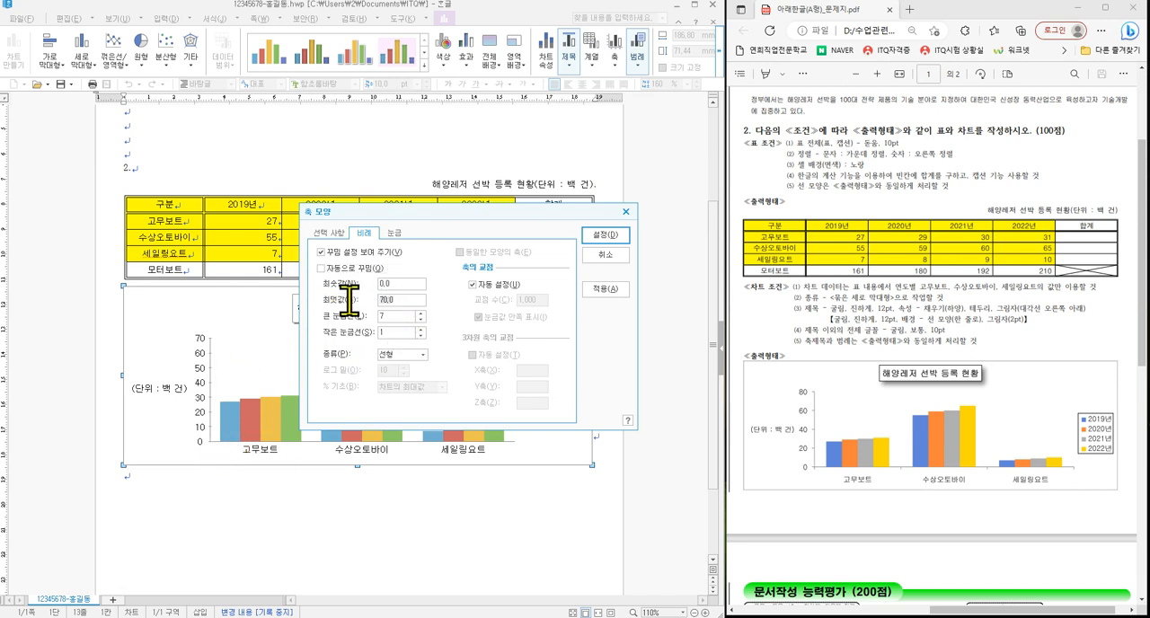
{"action": "type", "text": "80"}
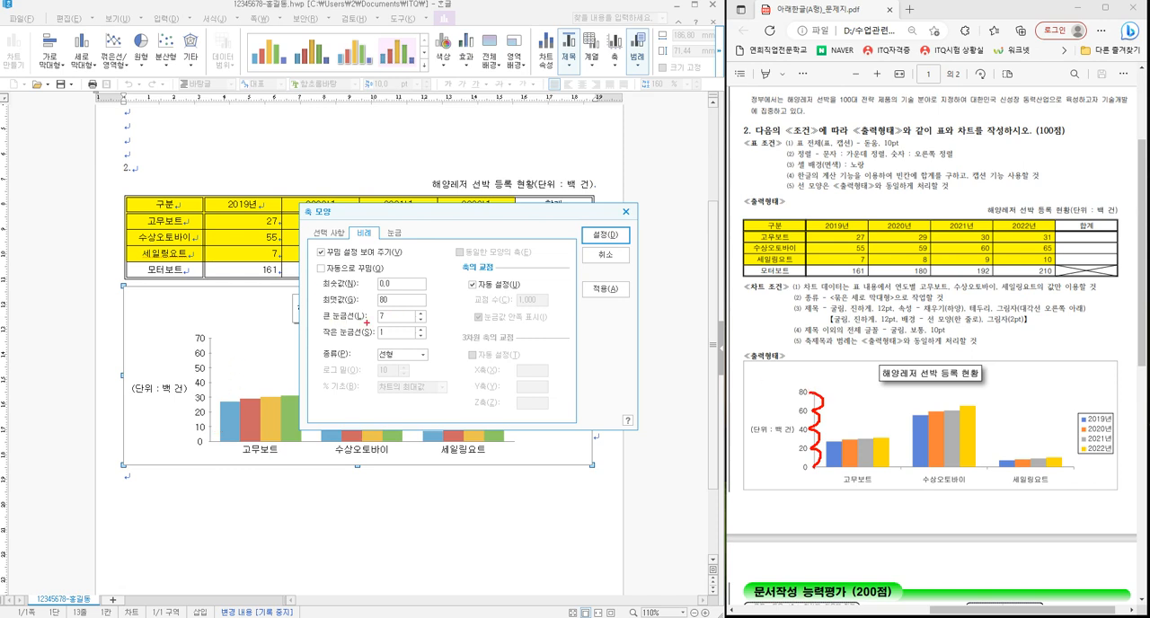
{"action": "left_click_drag", "start_coordinate": [314, 308], "coordinate": [433, 323]}
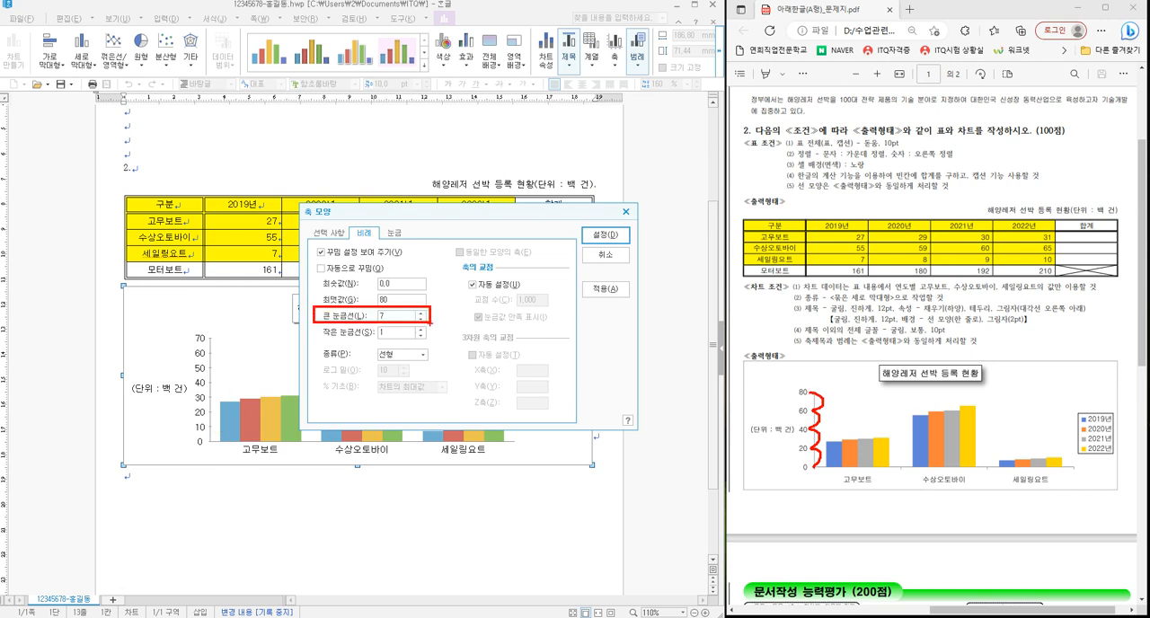
{"action": "key", "text": "Escape"}
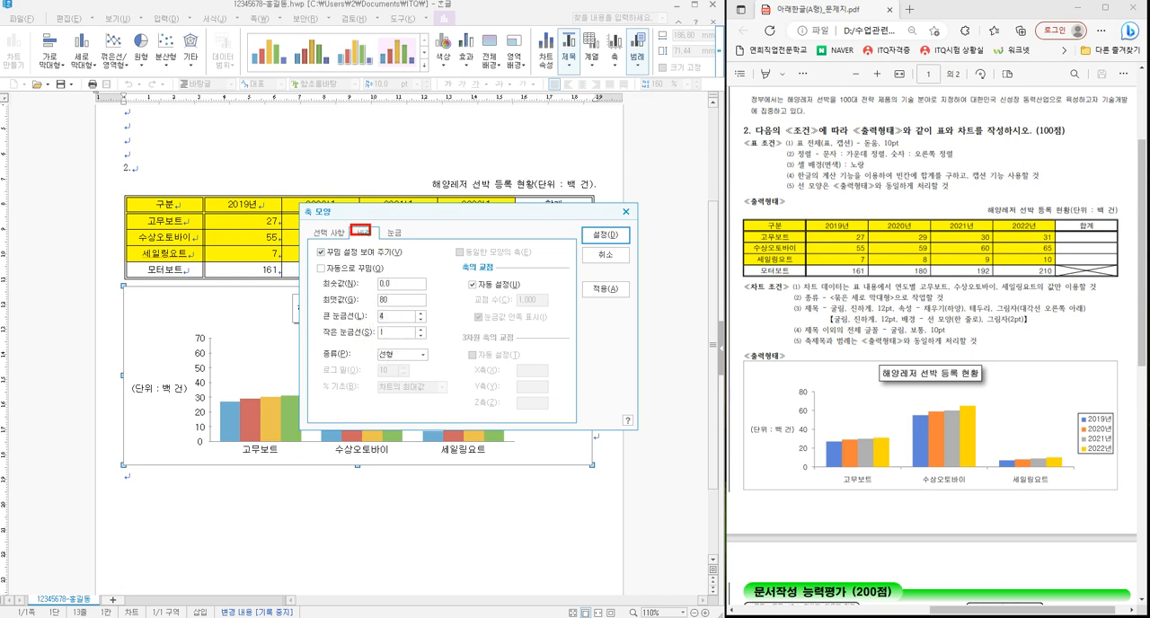
{"action": "mouse_move", "coordinate": [317, 276]}
{"action": "left_mouse_down"}
{"action": "mouse_move", "coordinate": [410, 328]}
{"action": "mouse_move", "coordinate": [438, 326]}
{"action": "left_mouse_up"}
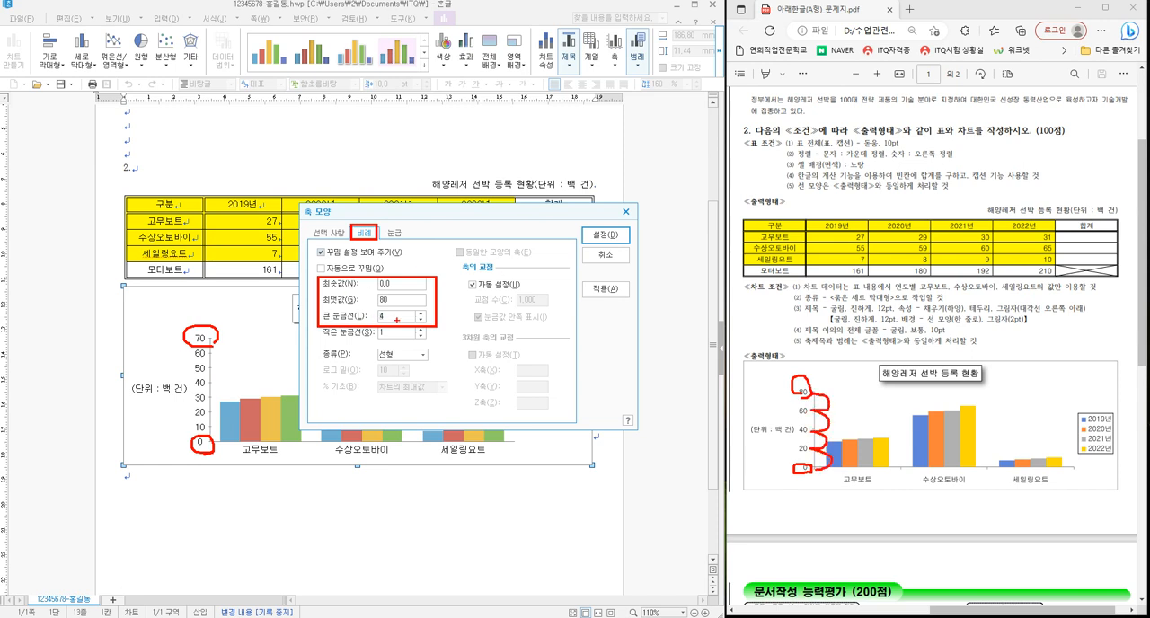
{"action": "key", "text": "Escape"}
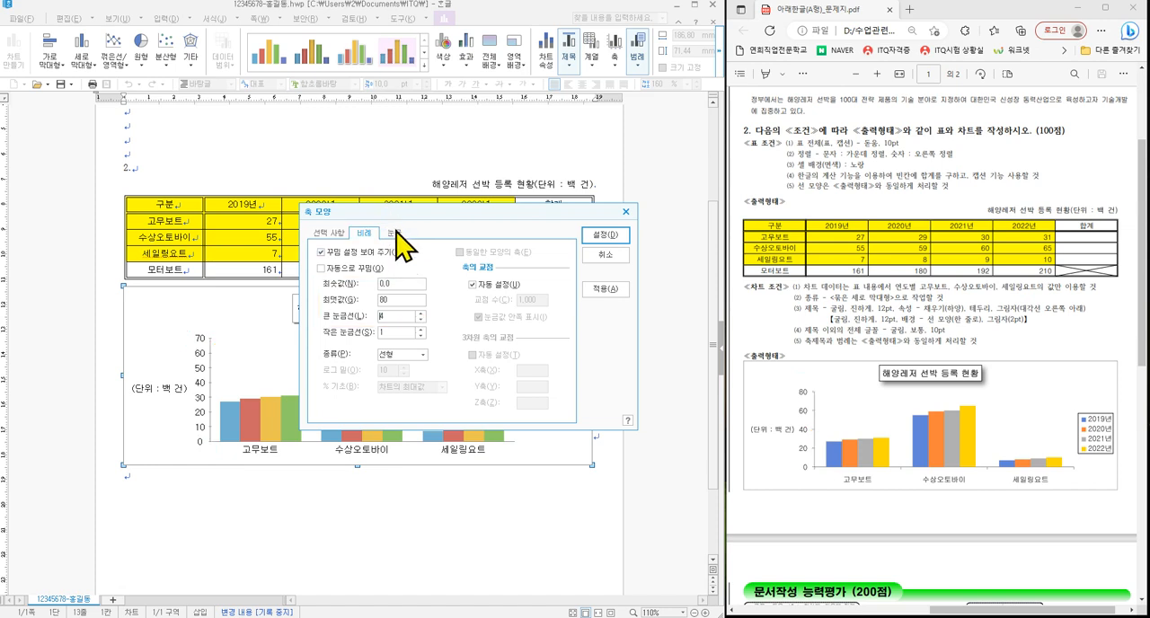
- Place the value axis tick marks on the outside (바깥쪽) and apply the axis settings
{"action": "left_click", "coordinate": [393, 233]}
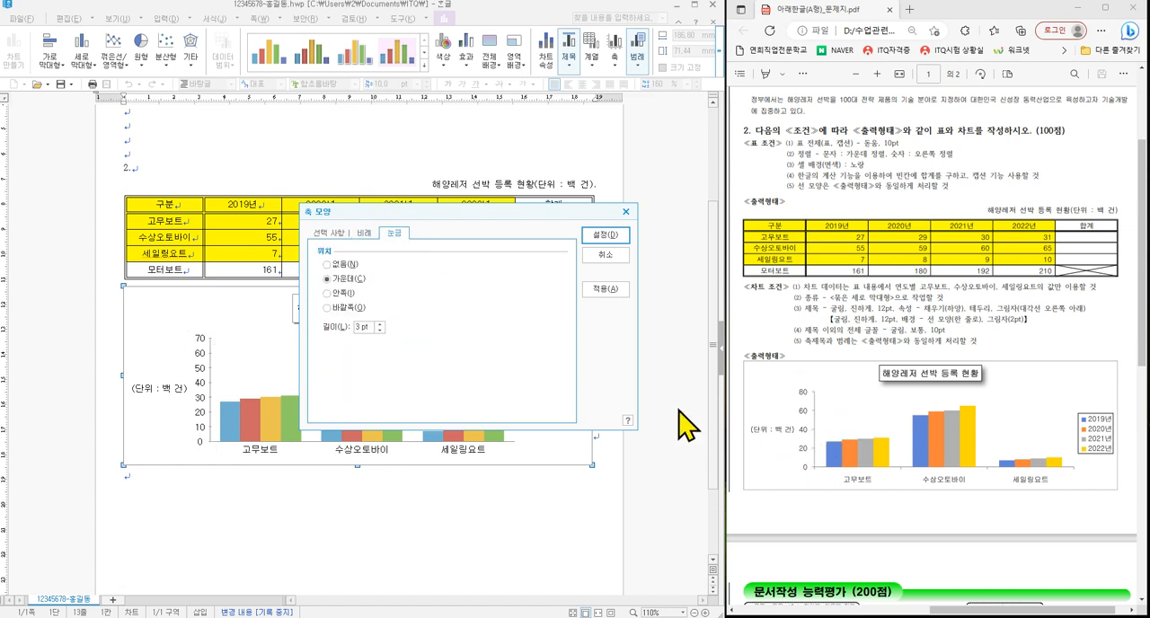
{"action": "left_click", "coordinate": [326, 307]}
{"action": "left_click", "coordinate": [604, 235]}
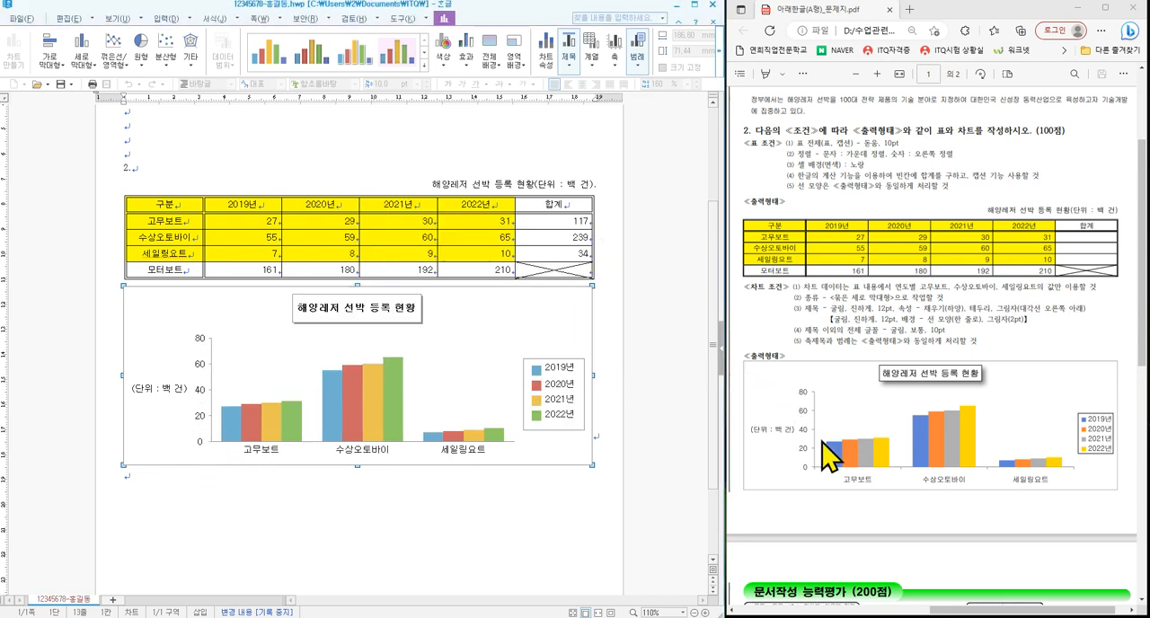
- Place the category axis tick marks on the outside (바깥쪽), apply the setting, and leave chart editing
{"action": "double_click", "coordinate": [309, 440]}
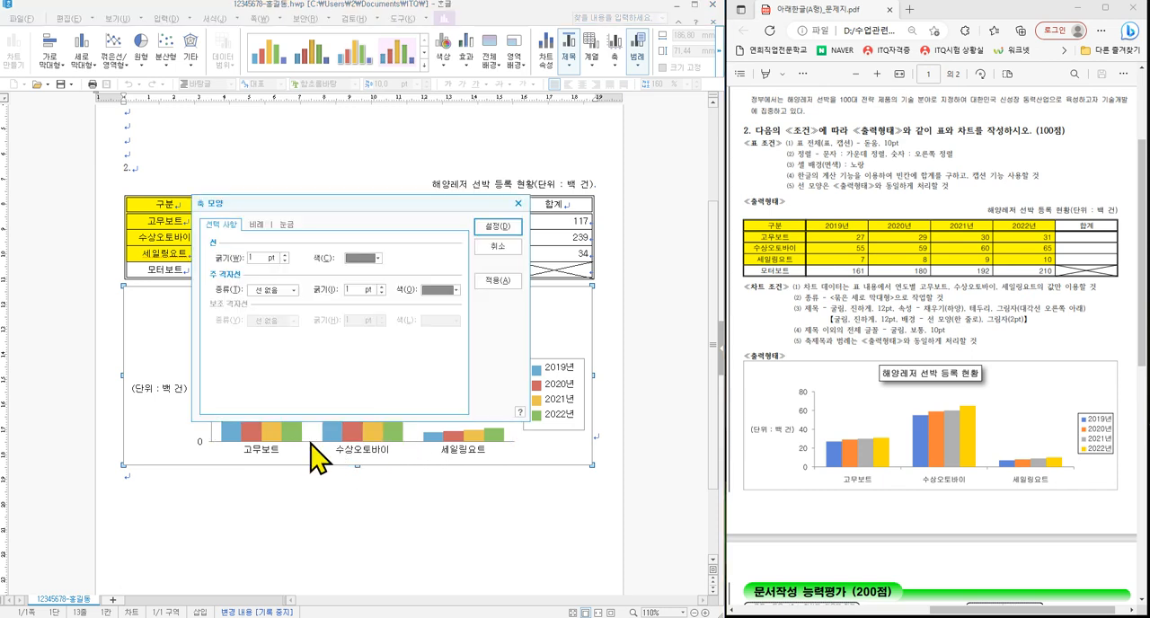
{"action": "left_click", "coordinate": [285, 225]}
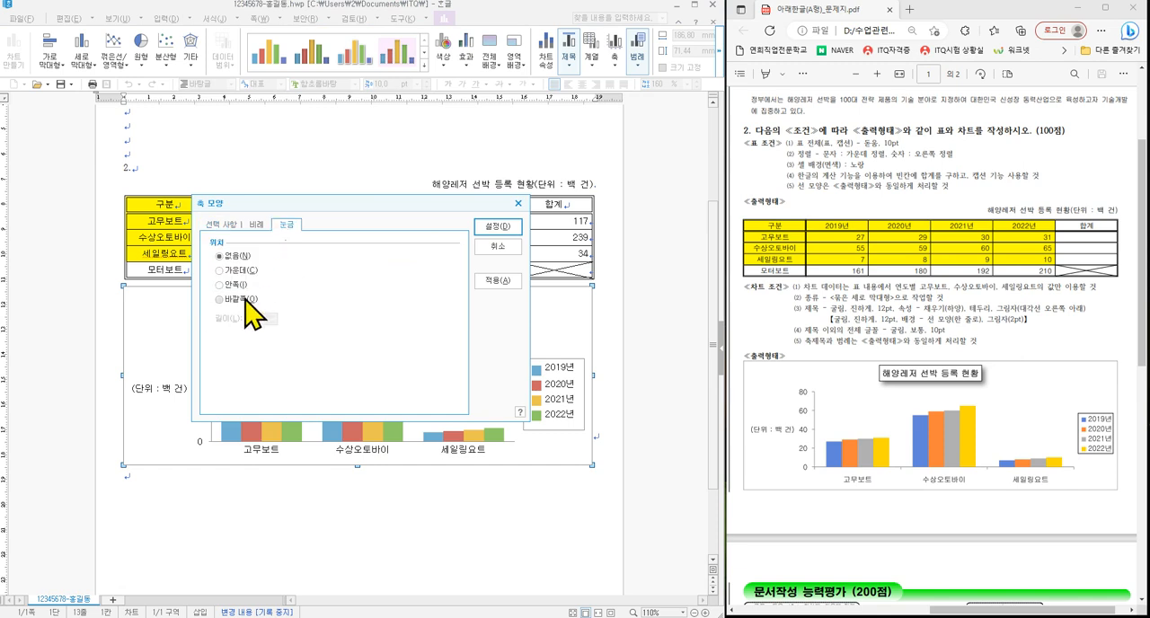
{"action": "left_click", "coordinate": [243, 300]}
{"action": "left_click", "coordinate": [496, 227]}
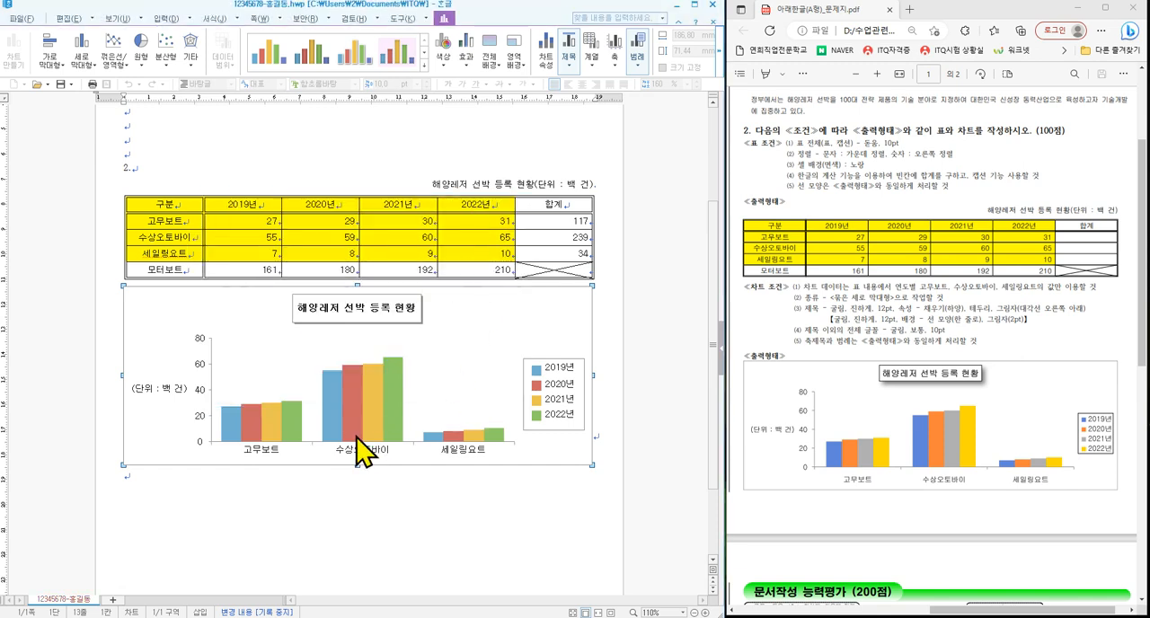
{"action": "left_click", "coordinate": [352, 517]}
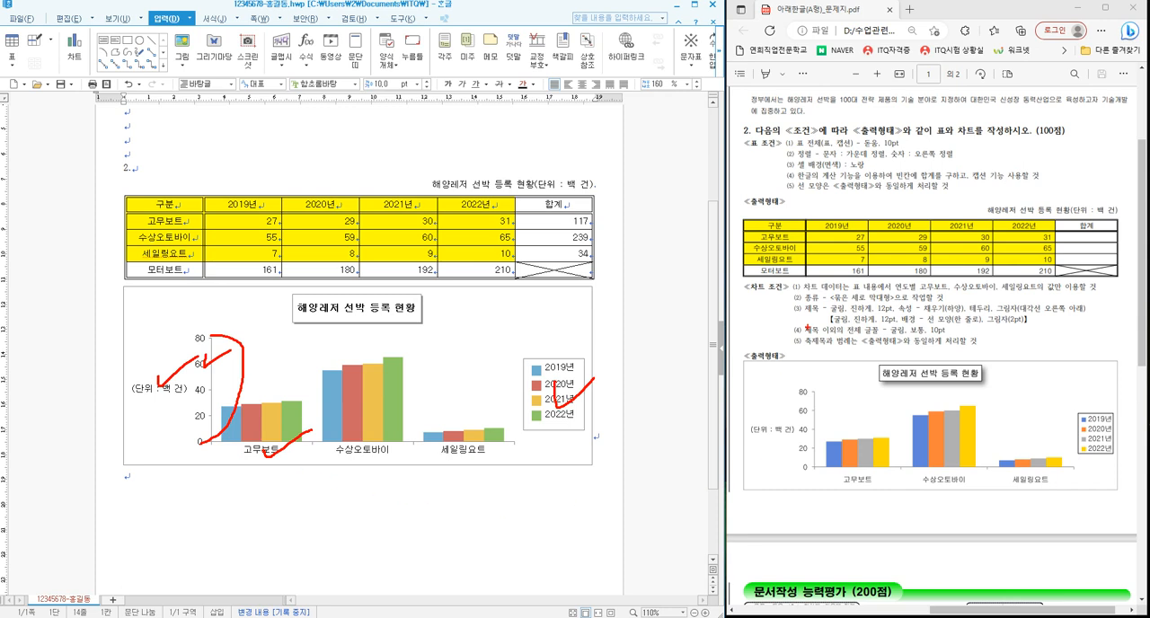
{"action": "mouse_move", "coordinate": [788, 279]}
{"action": "left_mouse_down"}
{"action": "mouse_move", "coordinate": [1059, 329]}
{"action": "mouse_move", "coordinate": [1113, 353]}
{"action": "left_mouse_up"}
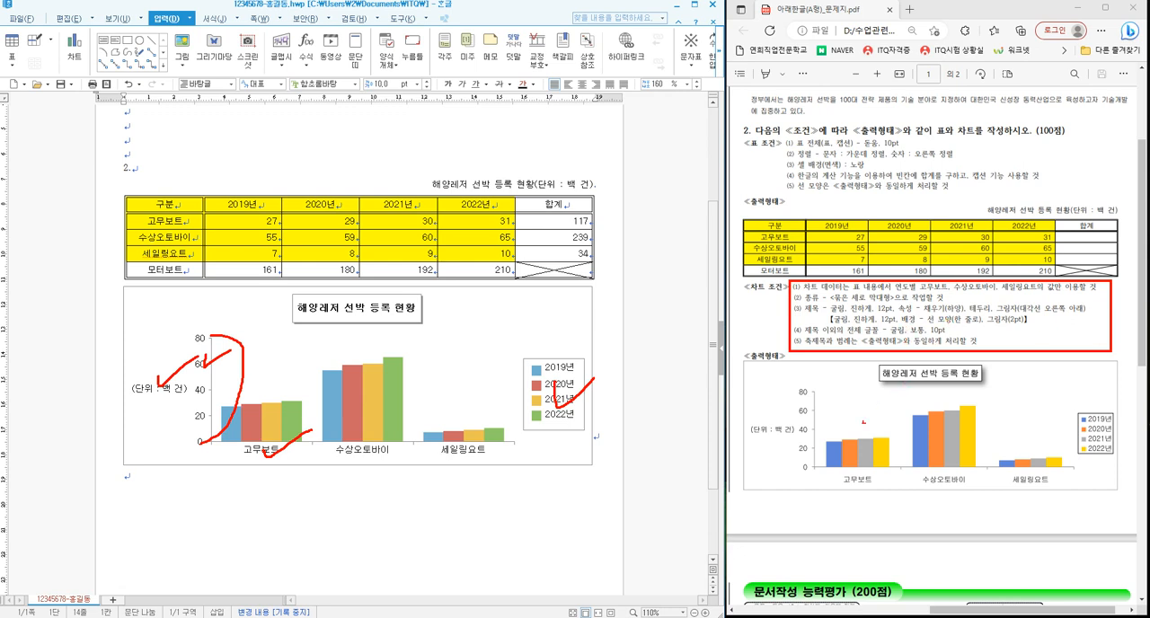
{"action": "mouse_move", "coordinate": [821, 470]}
{"action": "left_mouse_down"}
{"action": "mouse_move", "coordinate": [782, 445]}
{"action": "mouse_move", "coordinate": [826, 430]}
{"action": "mouse_move", "coordinate": [812, 478]}
{"action": "left_mouse_up"}
{"action": "mouse_move", "coordinate": [962, 478]}
{"action": "left_mouse_down"}
{"action": "mouse_move", "coordinate": [890, 484]}
{"action": "mouse_move", "coordinate": [899, 442]}
{"action": "mouse_move", "coordinate": [1005, 485]}
{"action": "left_mouse_up"}
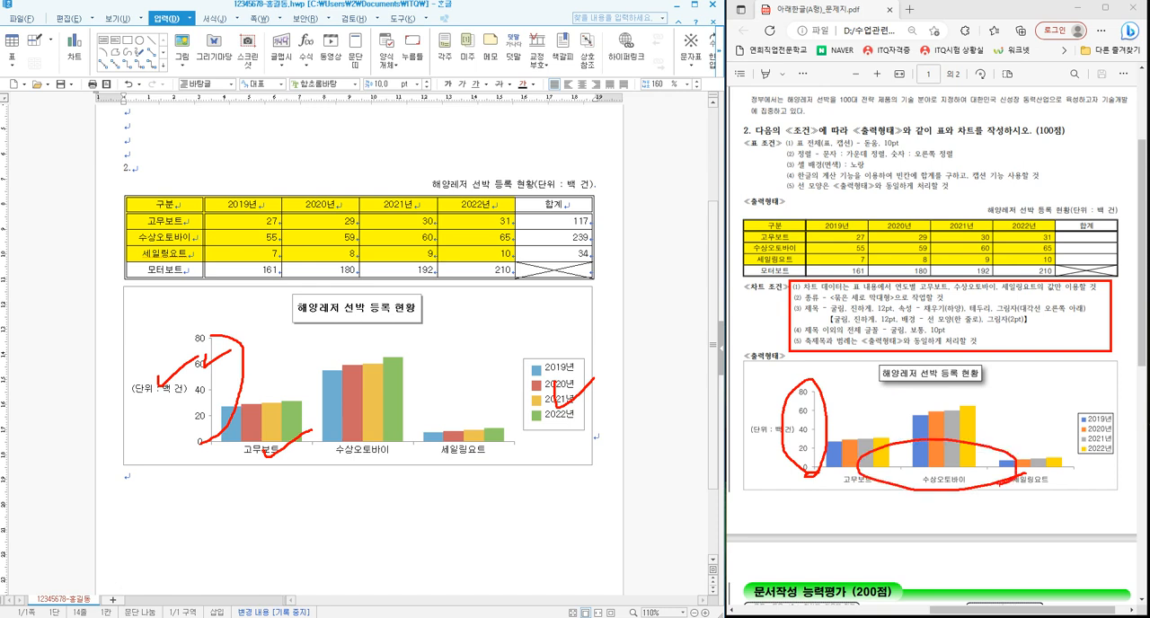
{"action": "key", "text": "Escape"}
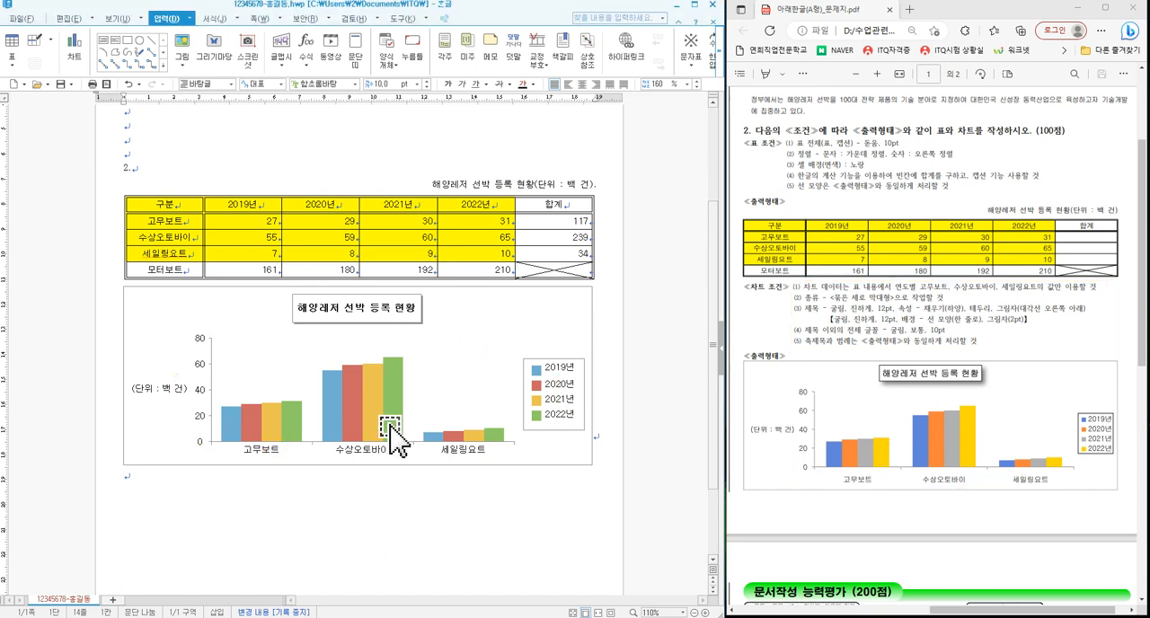
- Save the document and insert a page break on the line below the chart
{"action": "left_click", "coordinate": [61, 85]}
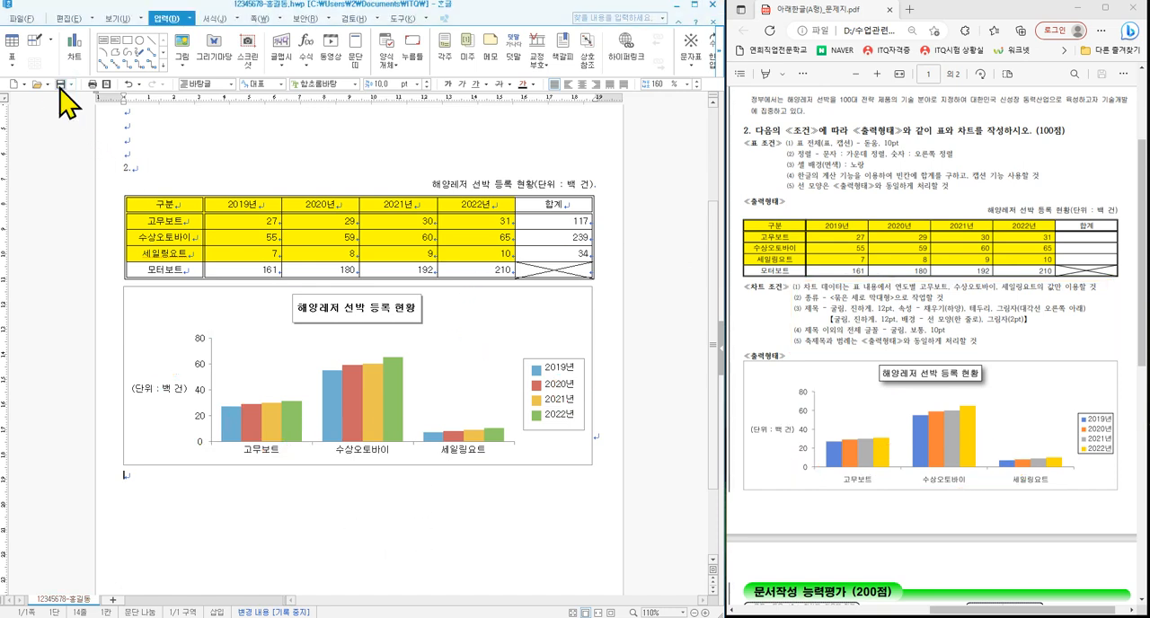
{"action": "left_click", "coordinate": [136, 487]}
{"action": "key", "text": "ctrl+Return"}
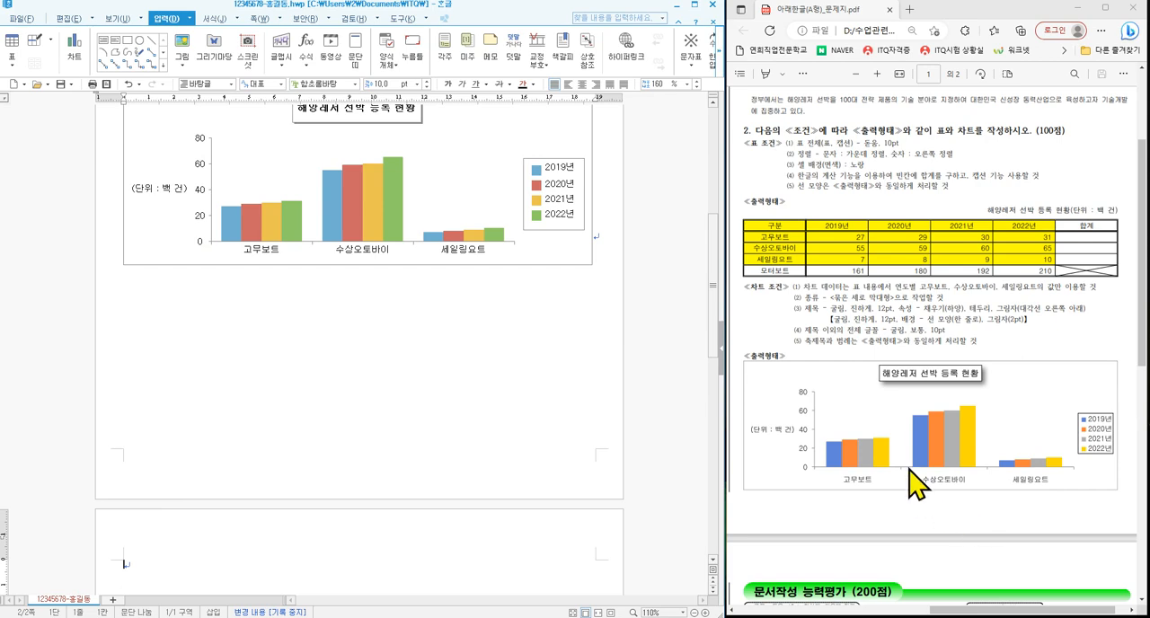
- Examine the two equations of question 3 on page 2 of the exam PDF
{"action": "scroll", "coordinate": [912, 490], "scroll_direction": "down", "scroll_amount": 5}
{"action": "left_click_drag", "start_coordinate": [950, 613], "coordinate": [760, 612]}
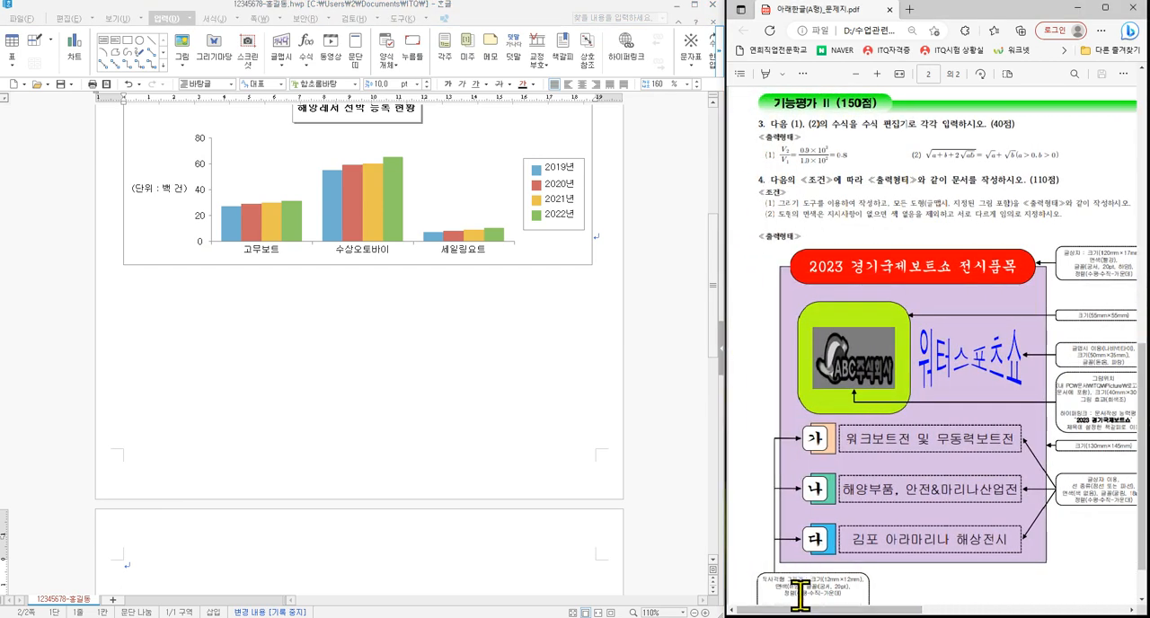
{"action": "left_click_drag", "start_coordinate": [849, 612], "coordinate": [856, 612]}
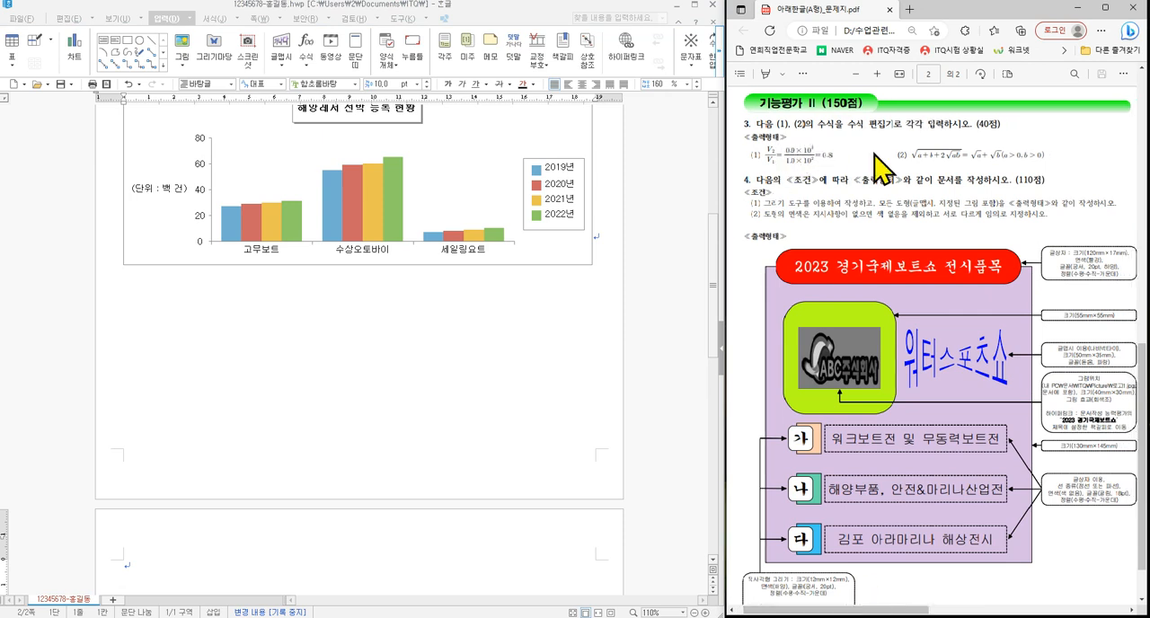
{"action": "mouse_move", "coordinate": [792, 140]}
{"action": "left_mouse_down"}
{"action": "mouse_move", "coordinate": [802, 153]}
{"action": "mouse_move", "coordinate": [825, 126]}
{"action": "left_mouse_up"}
{"action": "mouse_move", "coordinate": [937, 138]}
{"action": "left_mouse_down"}
{"action": "mouse_move", "coordinate": [949, 156]}
{"action": "mouse_move", "coordinate": [986, 133]}
{"action": "mouse_move", "coordinate": [972, 120]}
{"action": "mouse_move", "coordinate": [1004, 126]}
{"action": "left_mouse_up"}
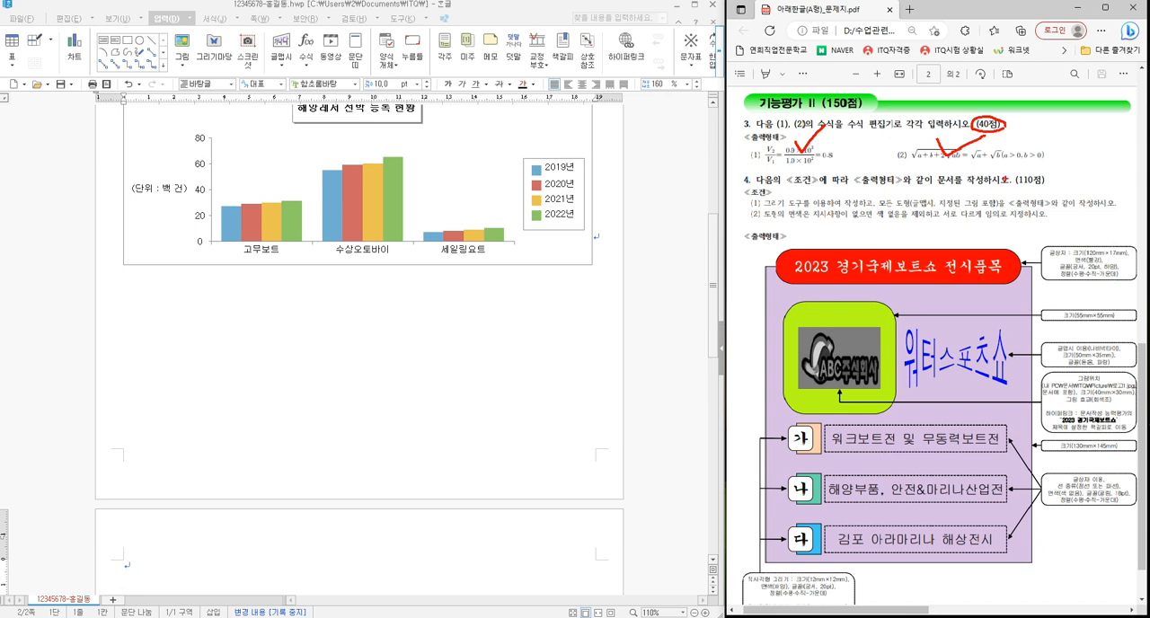
{"action": "mouse_move", "coordinate": [1004, 180]}
{"action": "left_mouse_down"}
{"action": "mouse_move", "coordinate": [1029, 168]}
{"action": "mouse_move", "coordinate": [1005, 184]}
{"action": "left_mouse_up"}
{"action": "key", "text": "Escape"}
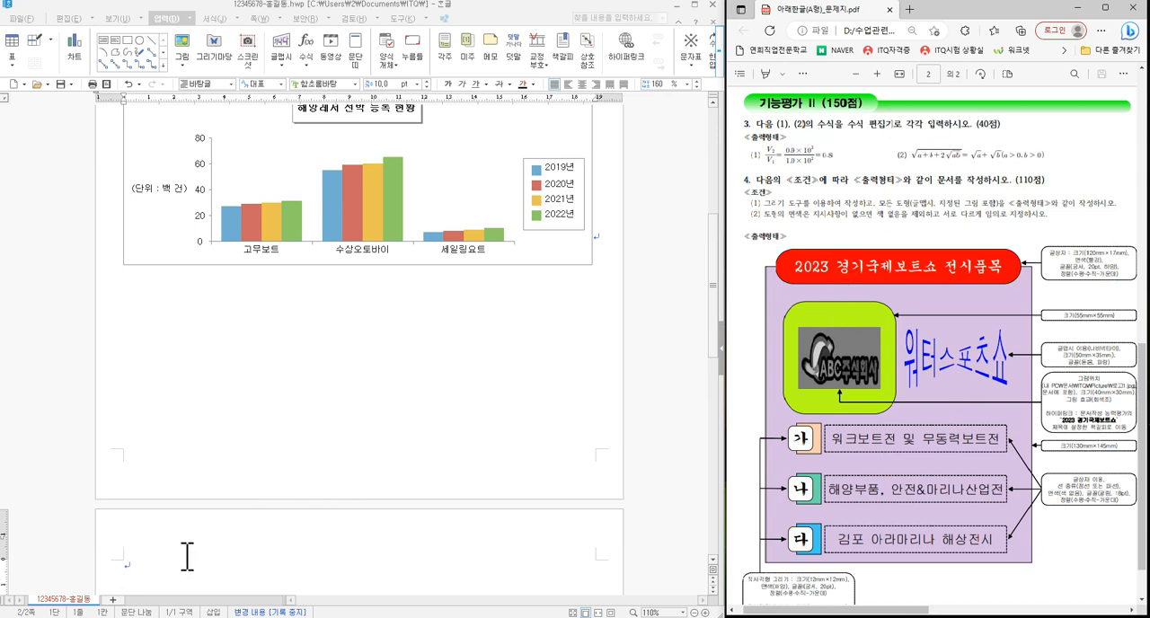
- Enter the question number "3." at the start of the new page and "(1)" on the line below
{"action": "scroll", "coordinate": [187, 553], "scroll_direction": "down", "scroll_amount": 3}
{"action": "scroll", "coordinate": [189, 539], "scroll_direction": "down", "scroll_amount": 2}
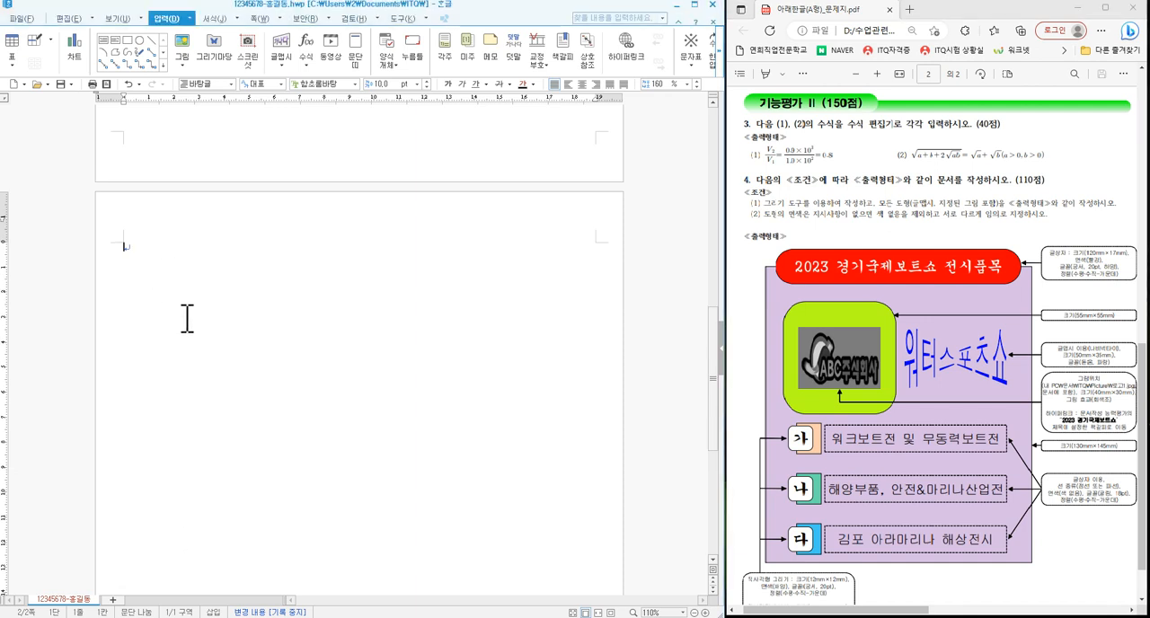
{"action": "scroll", "coordinate": [187, 314], "scroll_direction": "down", "scroll_amount": 2}
{"action": "left_click", "coordinate": [156, 197]}
{"action": "type", "text": "3"}
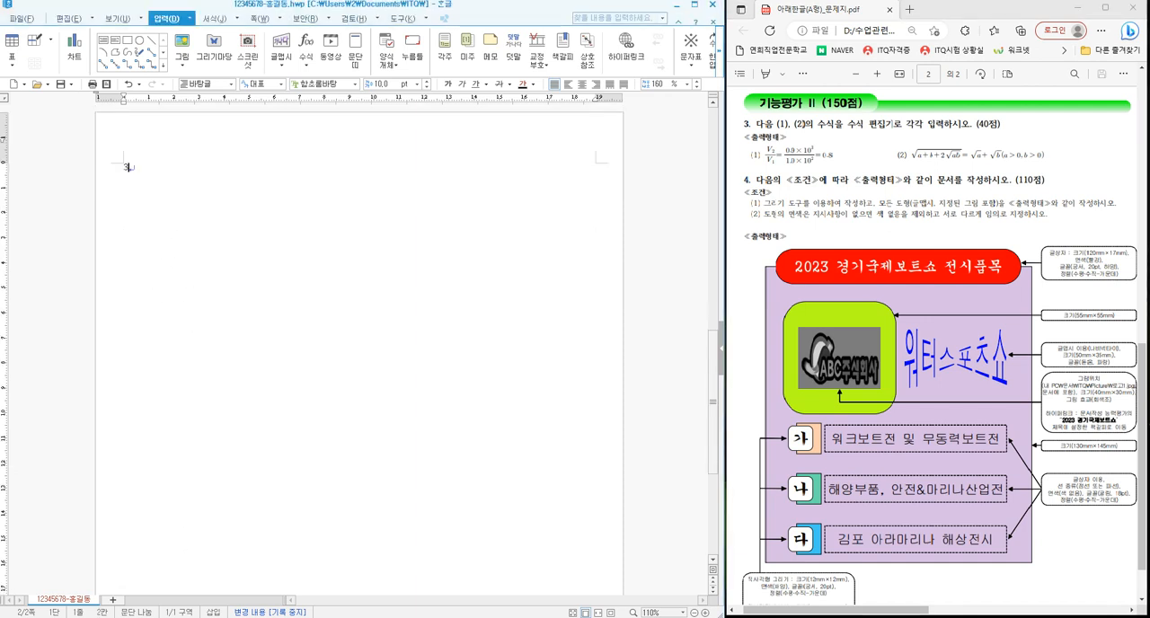
{"action": "type", "text": ". (1)"}
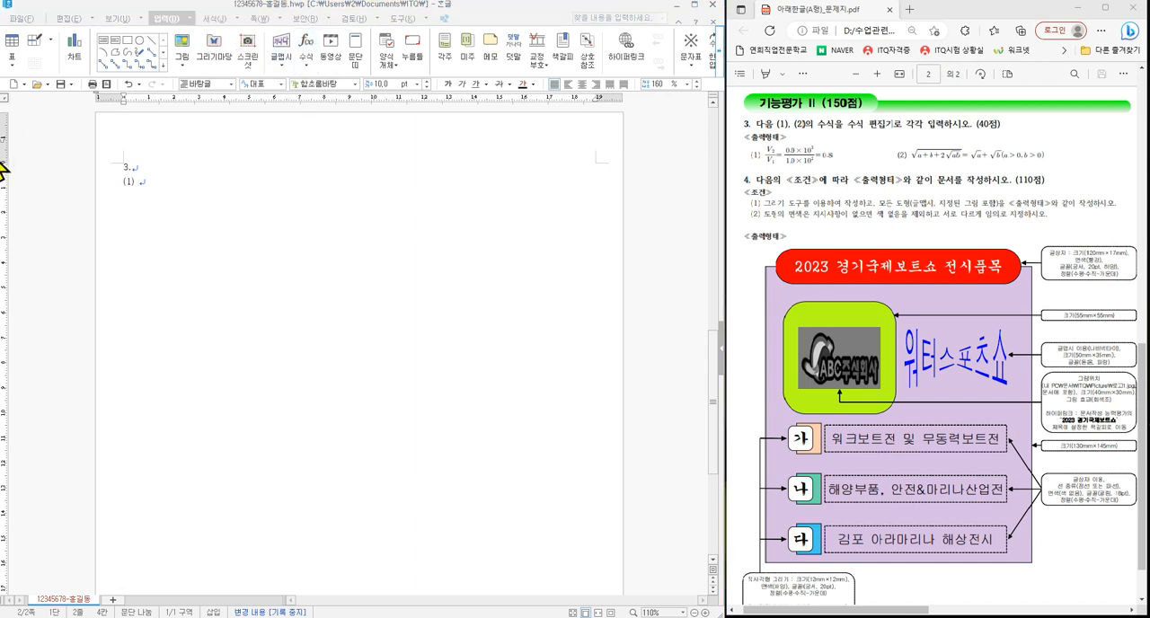
- Start an equation after "(1)" with a fraction whose numerator is capital V with subscript 2
{"action": "key", "text": "ctrl+n"}
{"action": "key", "text": "m"}
{"action": "left_click_drag", "start_coordinate": [634, 185], "coordinate": [525, 162]}
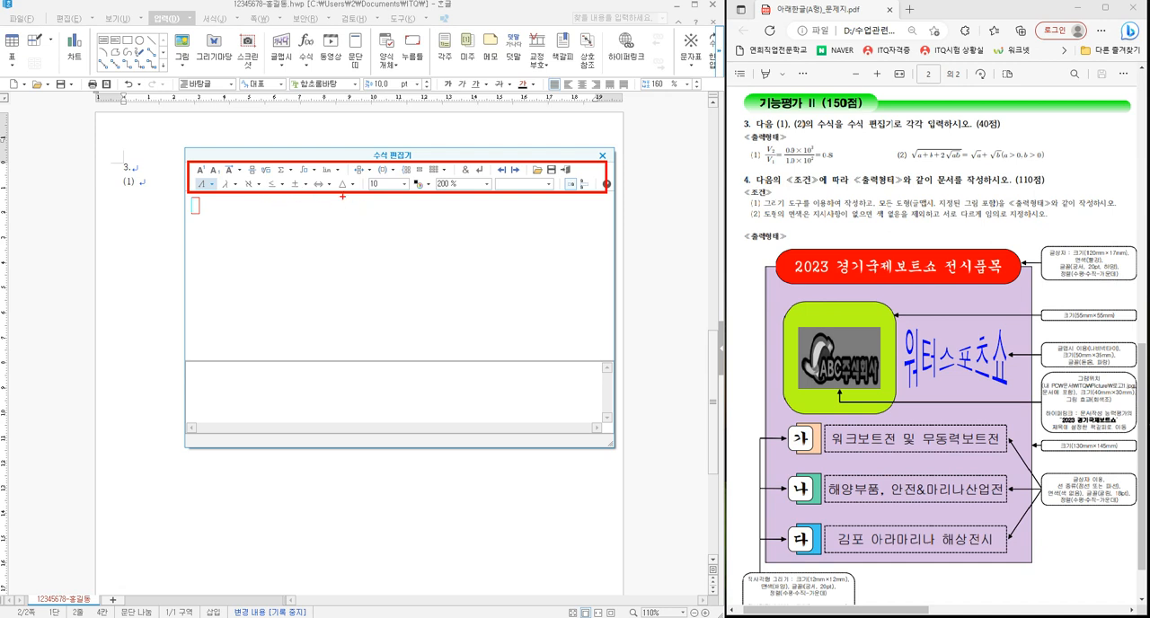
{"action": "left_click", "coordinate": [251, 171]}
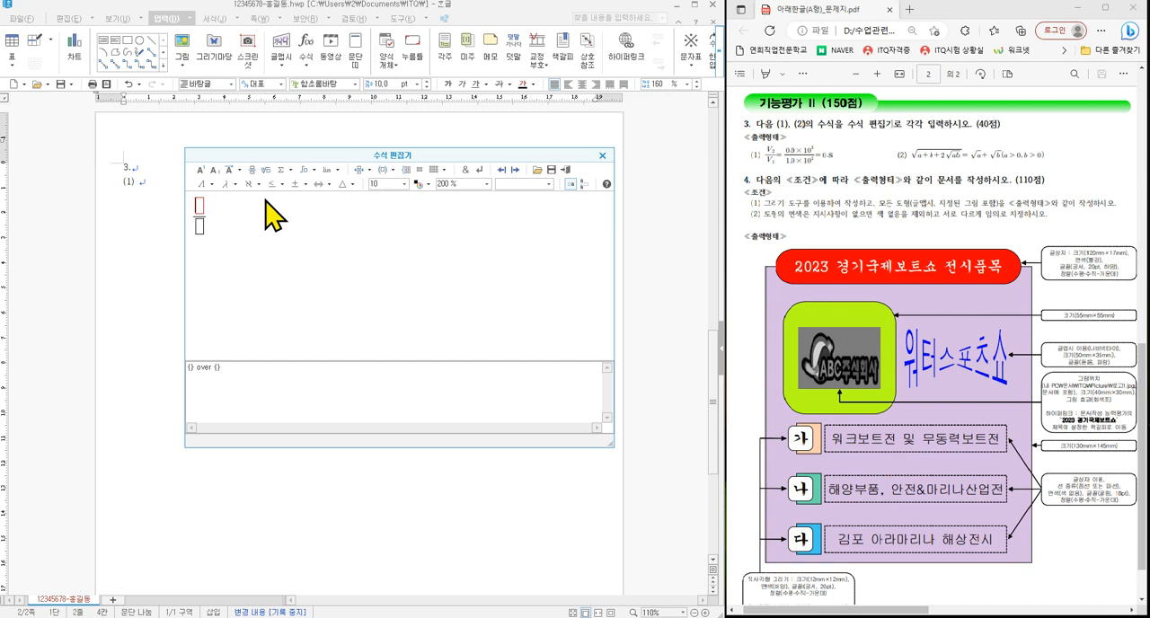
{"action": "type", "text": "v"}
{"action": "left_click", "coordinate": [217, 171]}
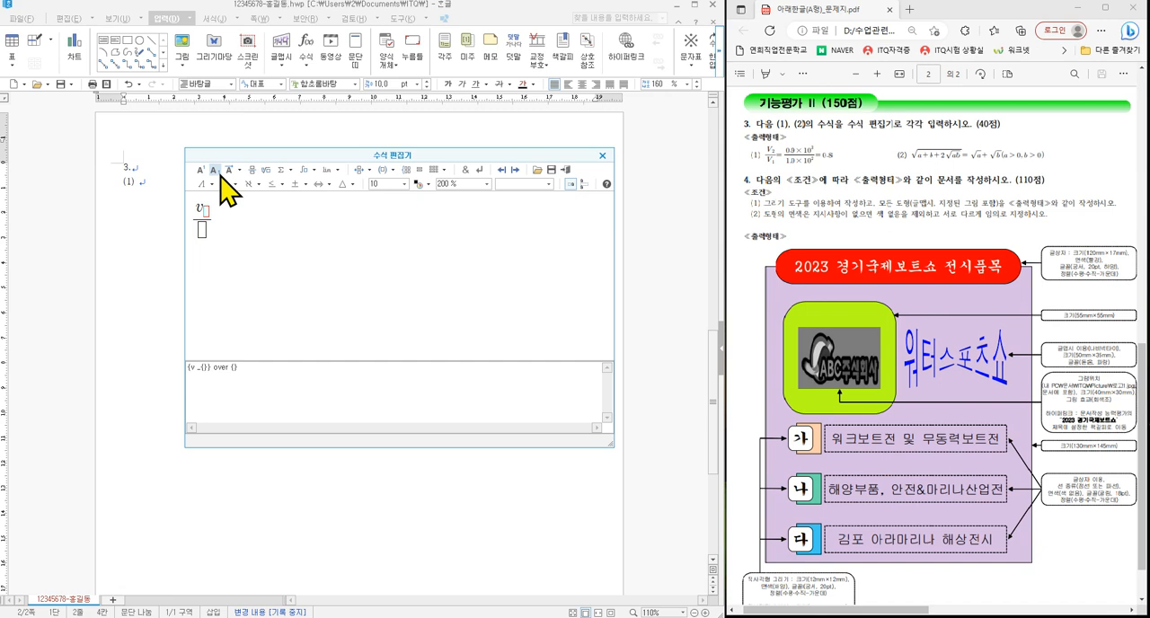
{"action": "type", "text": "2"}
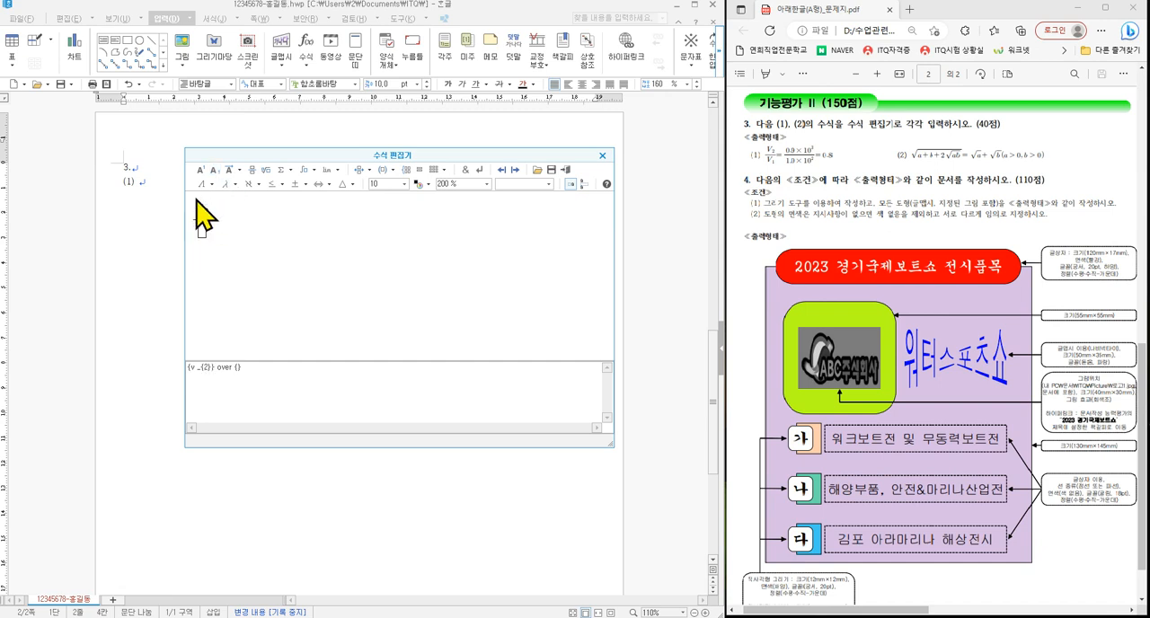
{"action": "key", "text": "BackSpace"}
{"action": "type", "text": "V"}
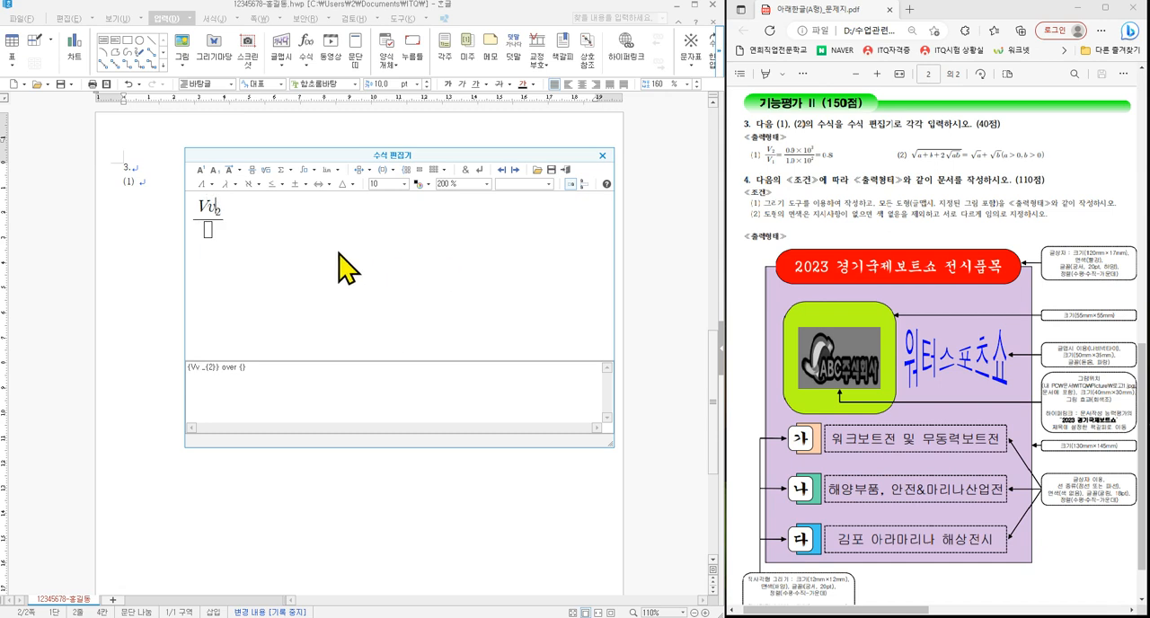
{"action": "type", "text": "v"}
{"action": "key", "text": "BackSpace"}
- Fill the fraction's denominator with capital V with subscript 1 and return to the main line of the equation
{"action": "left_click", "coordinate": [206, 235]}
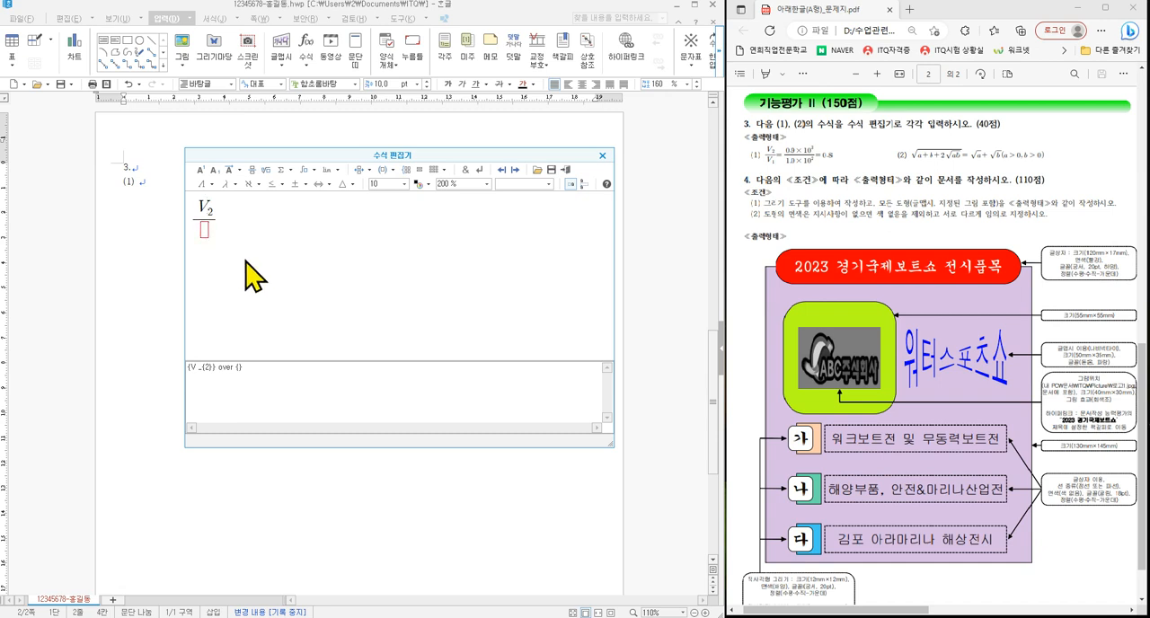
{"action": "type", "text": "V"}
{"action": "left_click", "coordinate": [214, 169]}
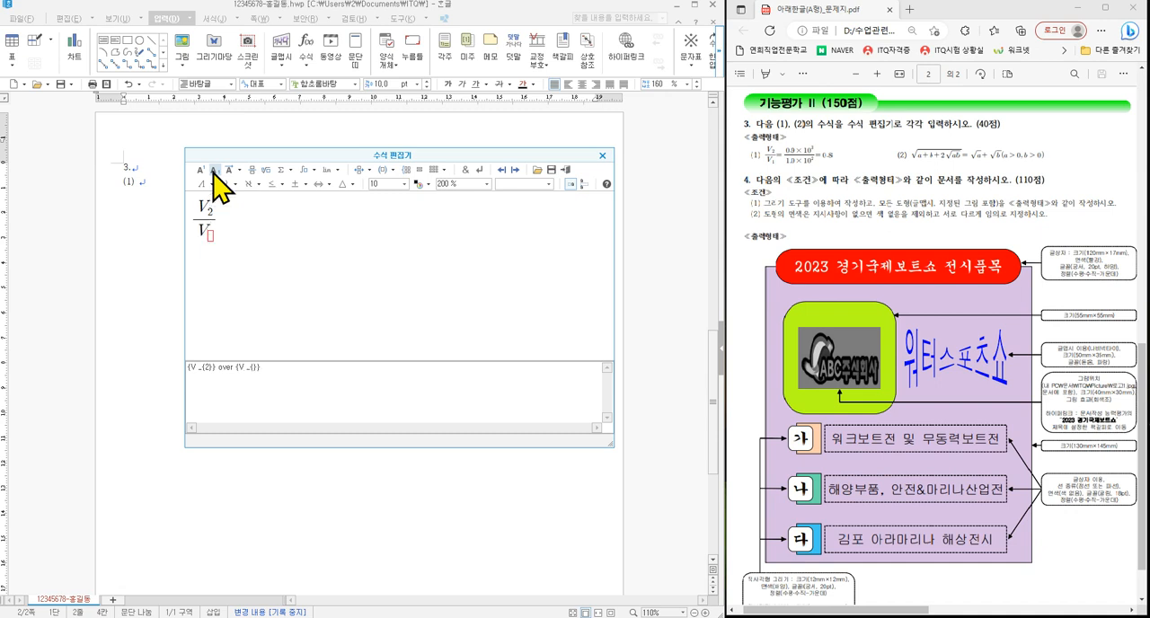
{"action": "type", "text": "1}} "}
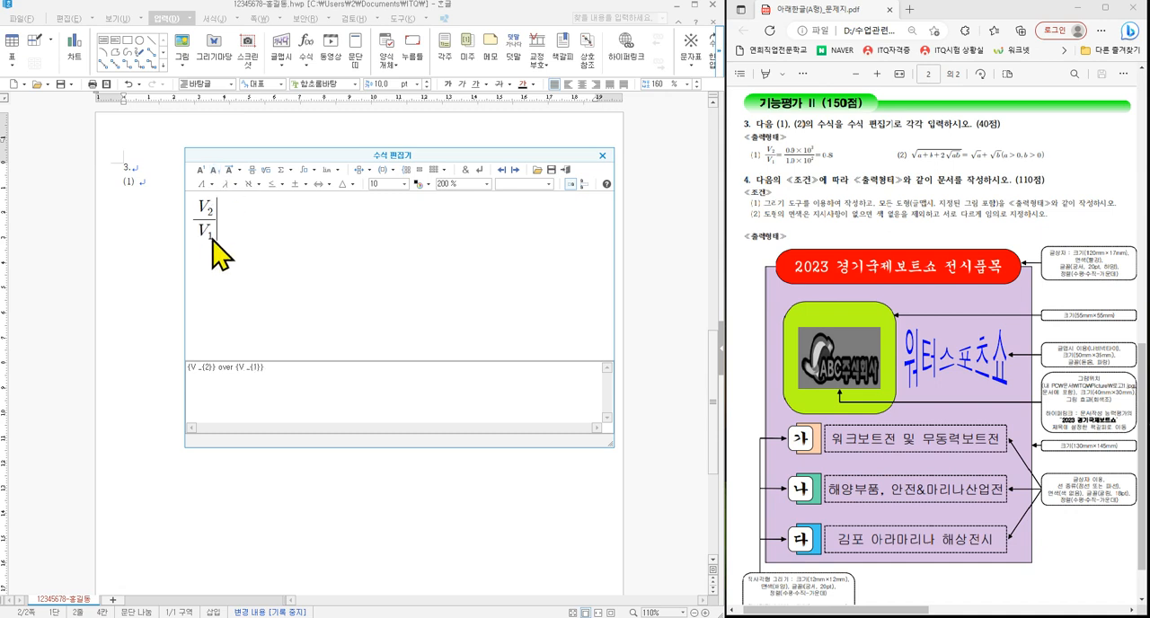
{"action": "type", "text": "="}
- Add an equals sign and a second fraction with the numerator 0.9 × 10 to the power of 3
{"action": "left_click", "coordinate": [253, 170]}
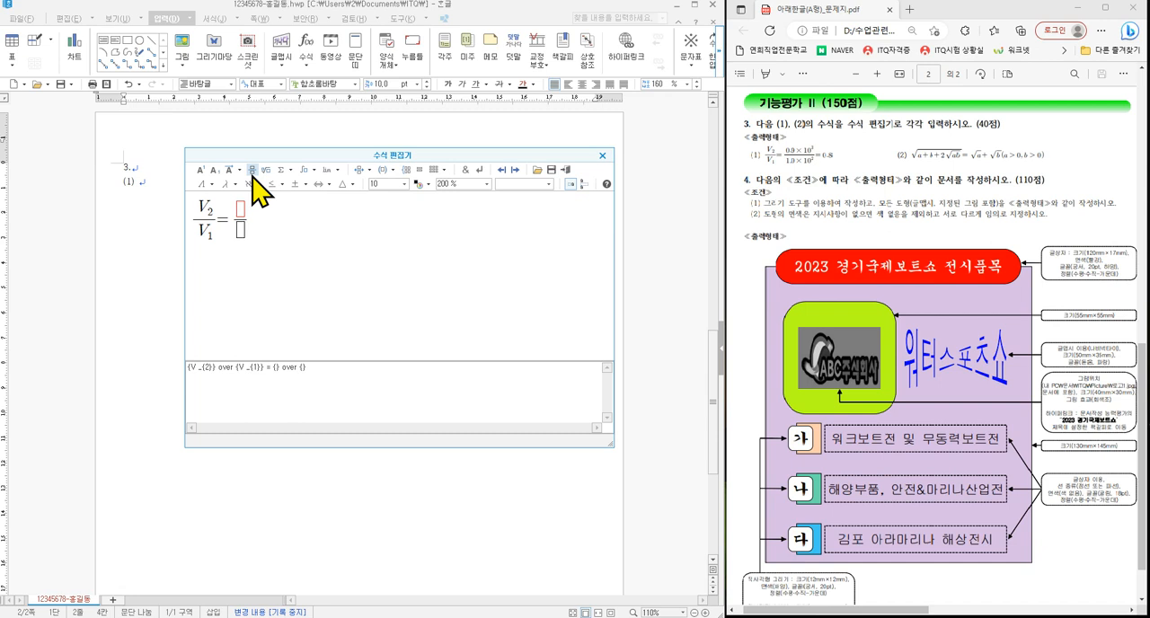
{"action": "type", "text": "0.9"}
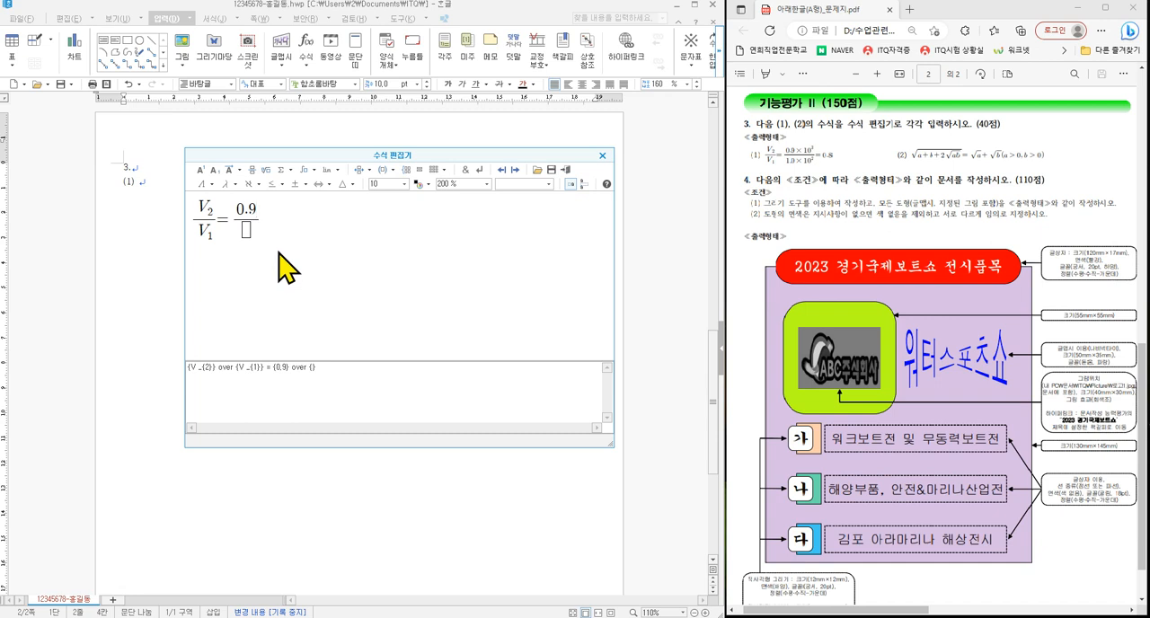
{"action": "left_click", "coordinate": [299, 185]}
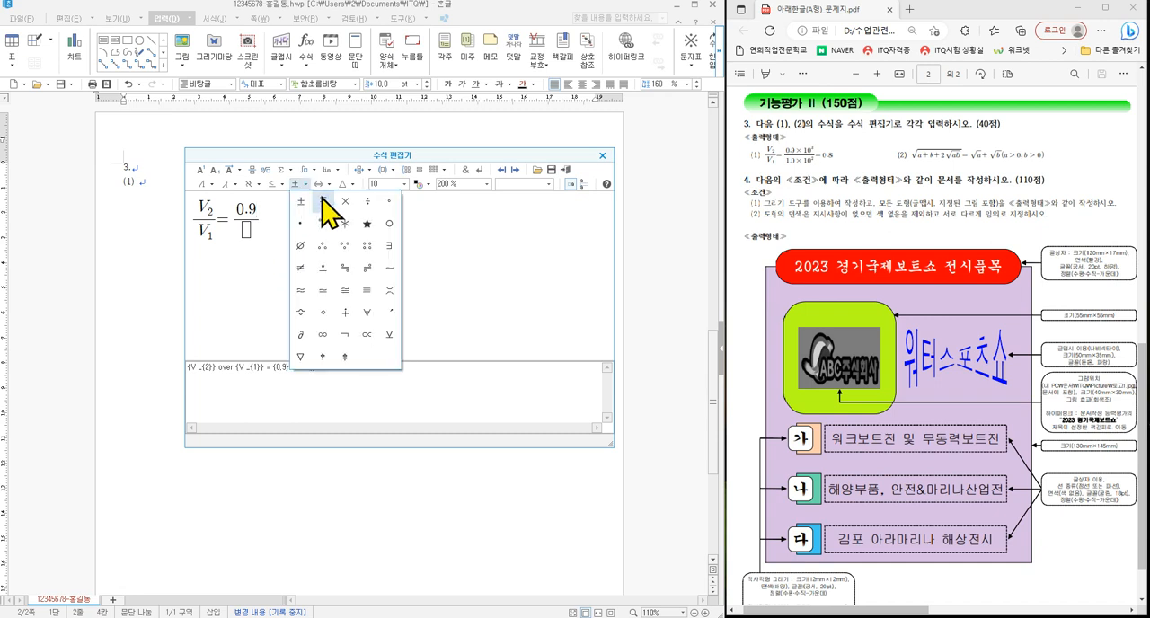
{"action": "left_click", "coordinate": [345, 201]}
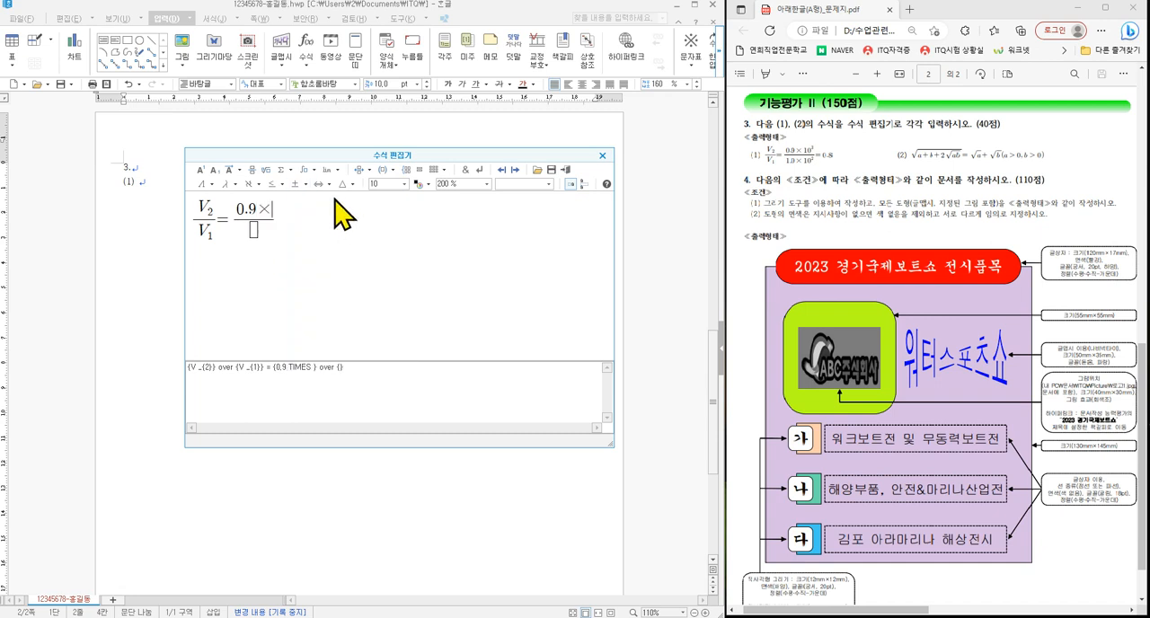
{"action": "type", "text": "10"}
{"action": "left_click", "coordinate": [201, 170]}
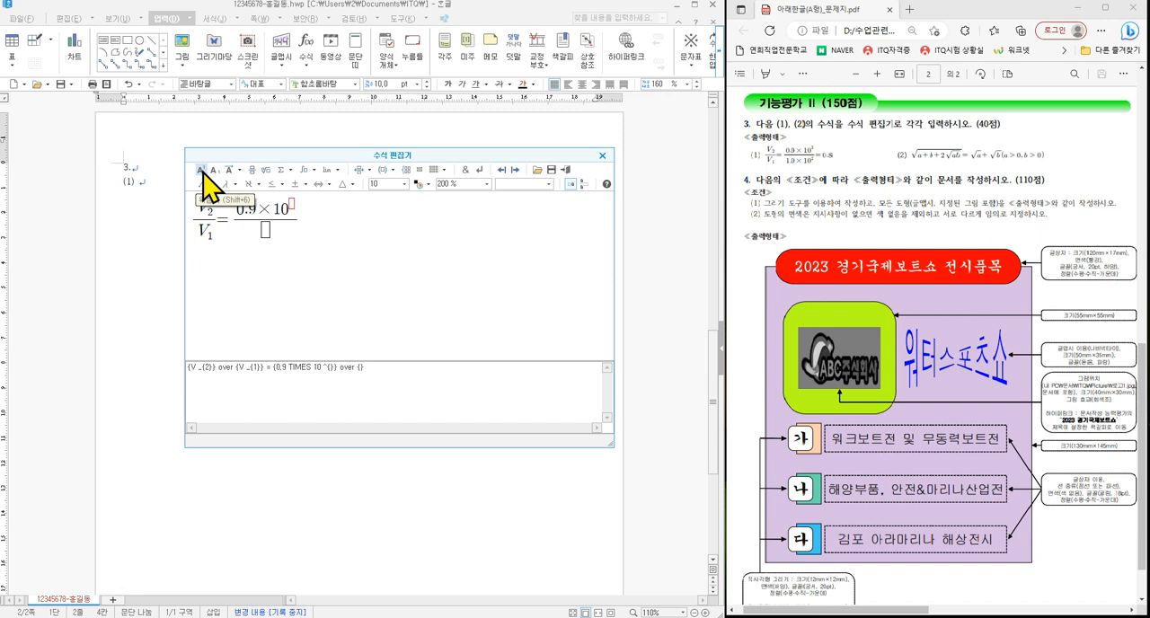
{"action": "type", "text": "3"}
- Enter 1.0 × 10 to the power of 2 as the second fraction's denominator and end the equation with = 0.8
{"action": "key", "text": "Tab"}
{"action": "type", "text": "1.0"}
{"action": "left_click", "coordinate": [296, 184]}
{"action": "left_click", "coordinate": [344, 202]}
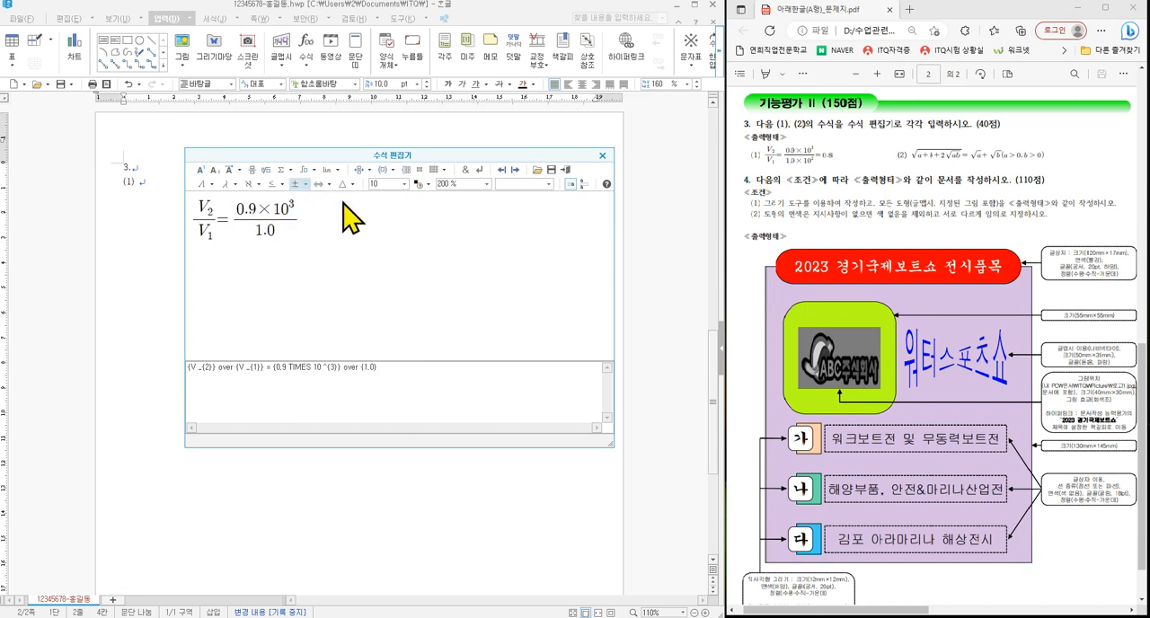
{"action": "type", "text": "10"}
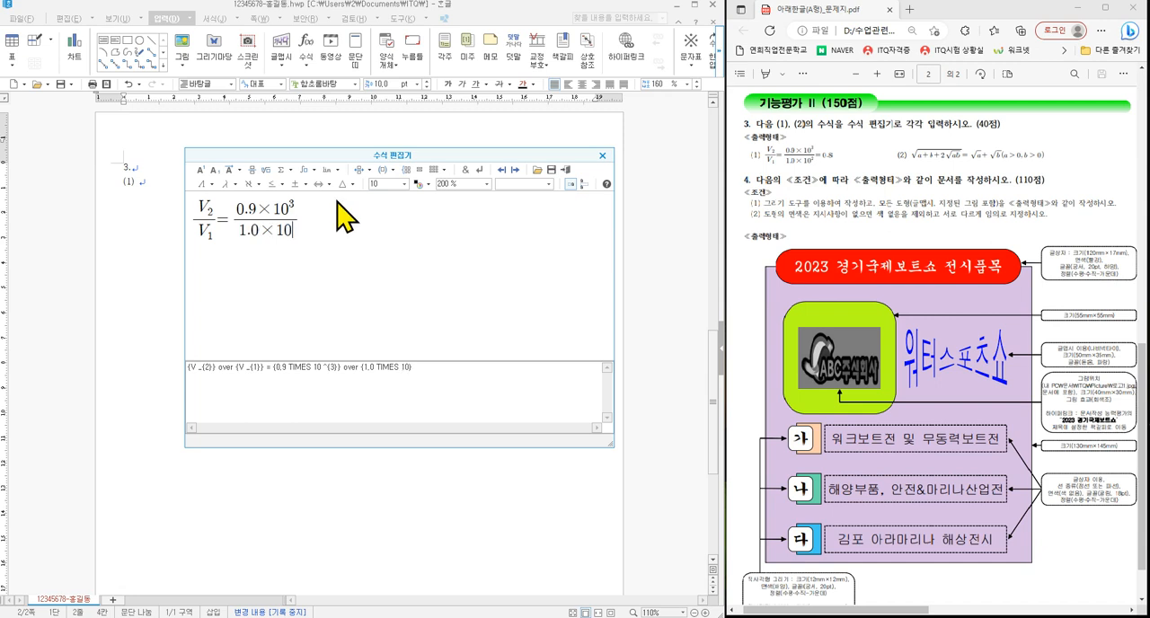
{"action": "left_click", "coordinate": [200, 170]}
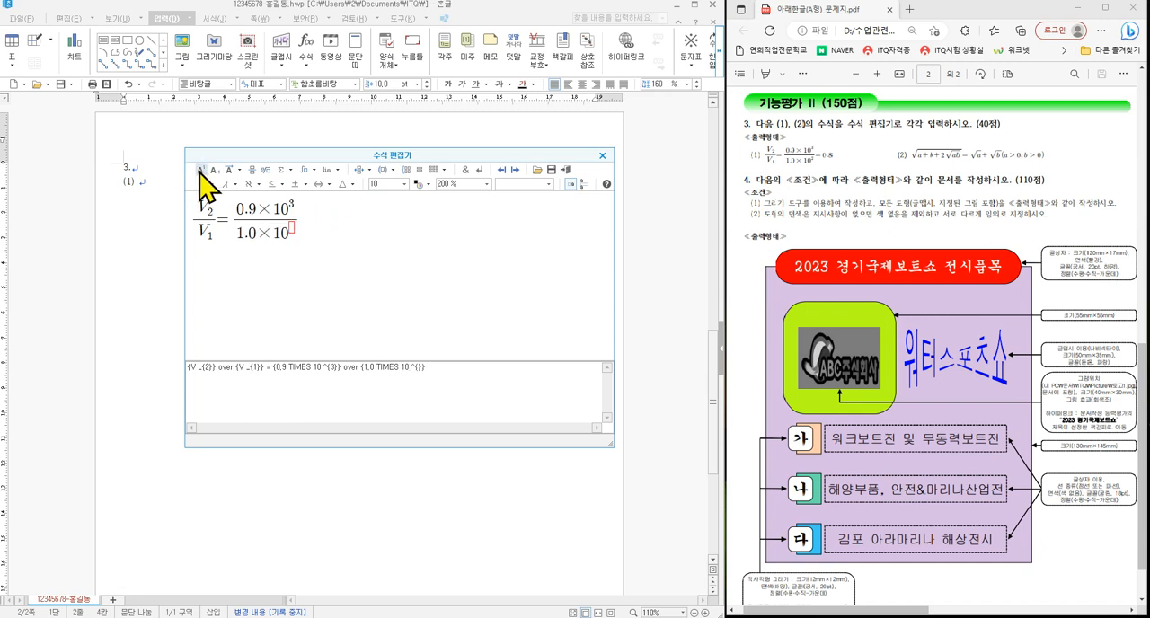
{"action": "type", "text": "2}} =0.8"}
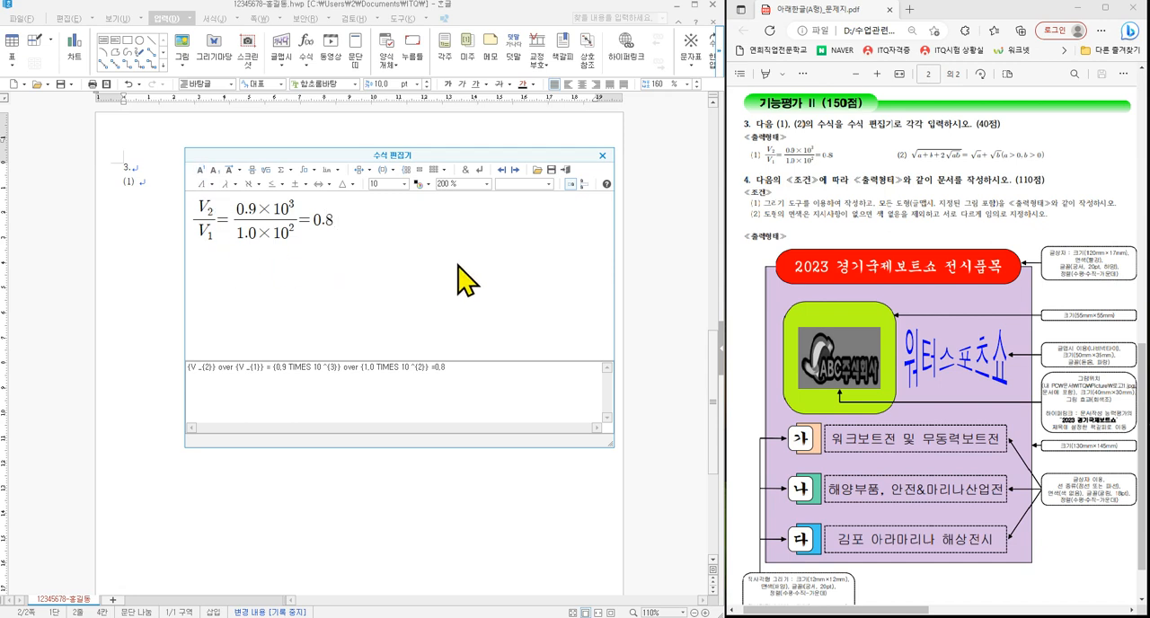
- Compare the equation with exam equation (1) and insert it into the document
{"action": "left_click_drag", "start_coordinate": [555, 162], "coordinate": [575, 175]}
{"action": "left_click_drag", "start_coordinate": [176, 187], "coordinate": [356, 250]}
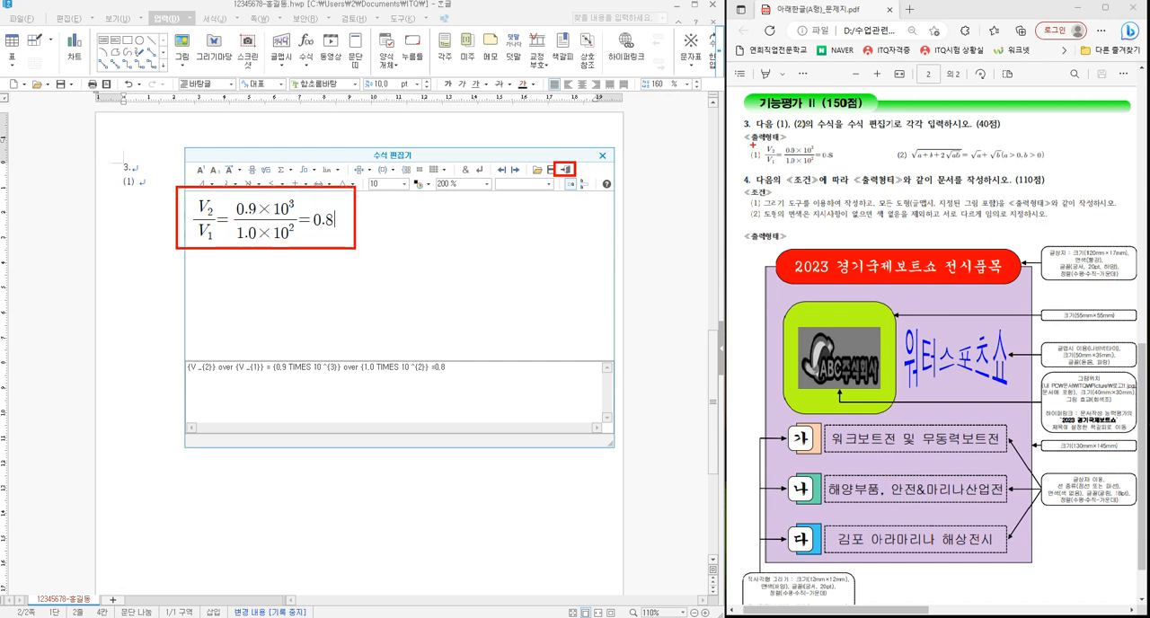
{"action": "left_click_drag", "start_coordinate": [753, 141], "coordinate": [841, 168]}
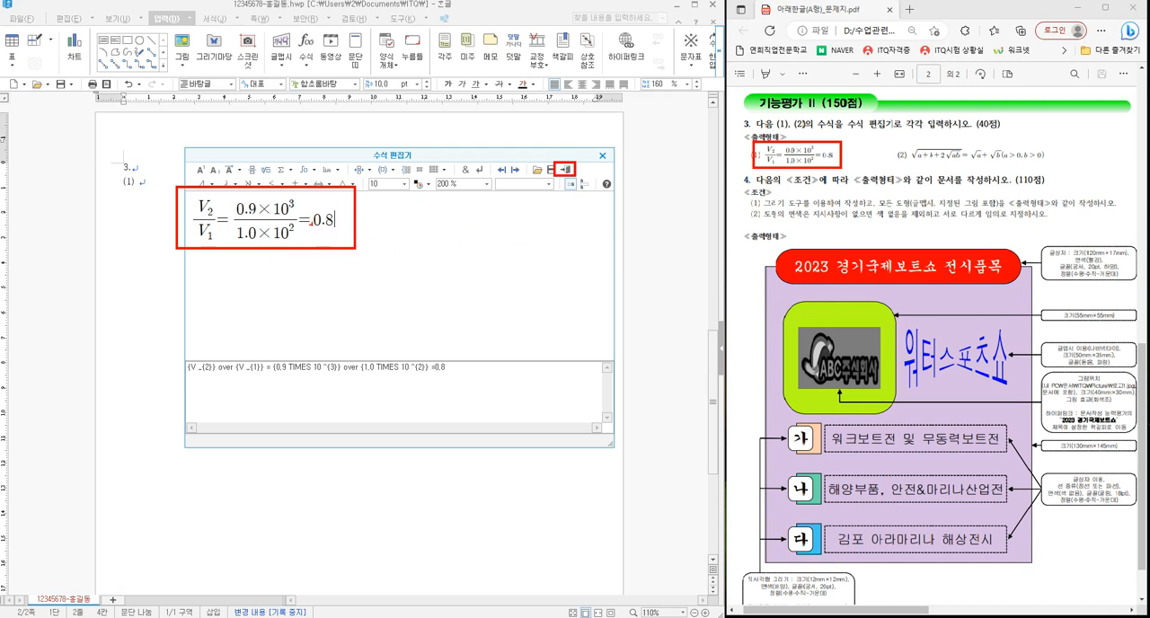
{"action": "key", "text": "Escape"}
{"action": "left_click", "coordinate": [566, 168]}
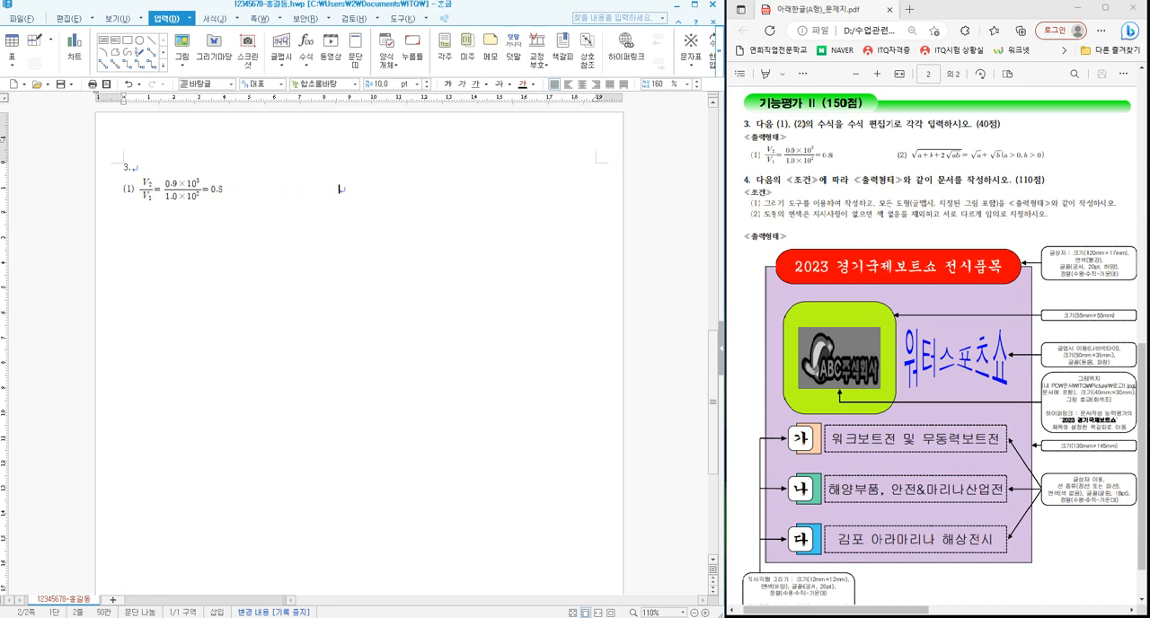
- Enter "(2)" on the same line, spaced well after the first equation, and start a new equation there
{"action": "type", "text": "(2)"}
{"action": "left_click", "coordinate": [305, 45]}
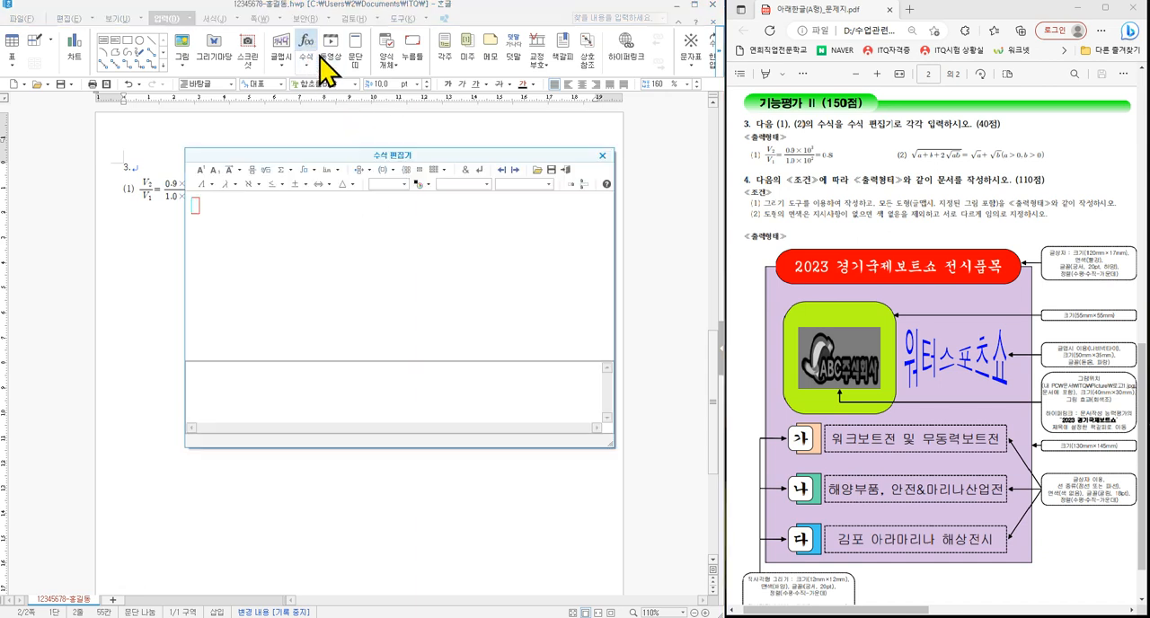
{"action": "left_click_drag", "start_coordinate": [385, 220], "coordinate": [383, 215]}
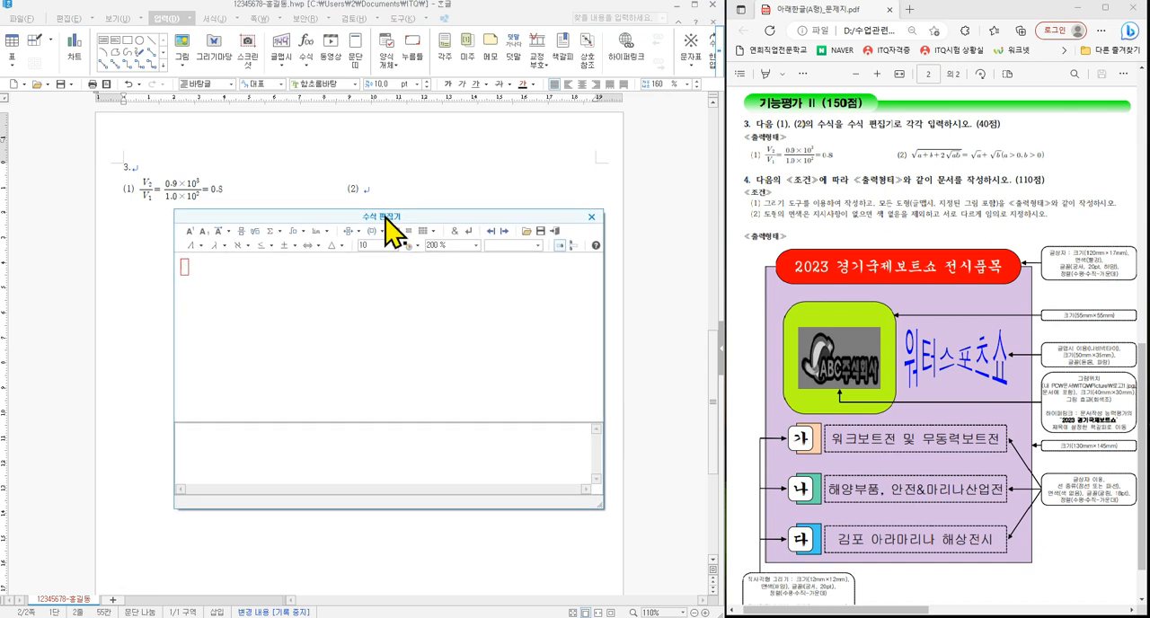
- Enter a square root containing a+b+2 followed by a nested square root of ab
{"action": "left_click", "coordinate": [255, 233]}
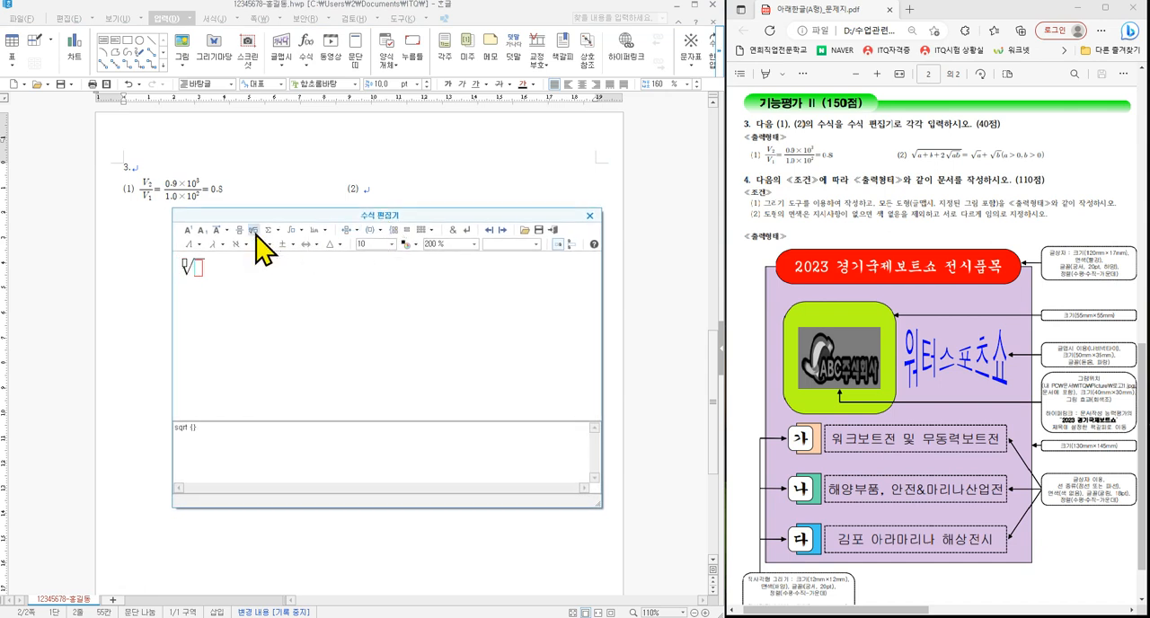
{"action": "type", "text": "a+b2"}
{"action": "key", "text": "BackSpace"}
{"action": "type", "text": "+2"}
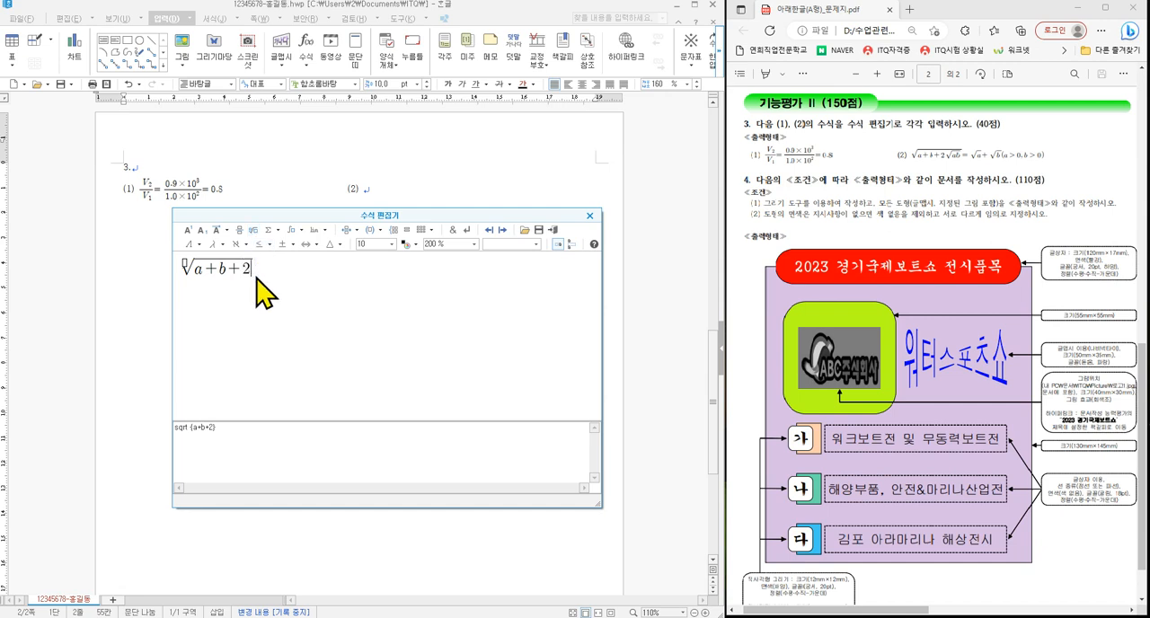
{"action": "left_click", "coordinate": [254, 231]}
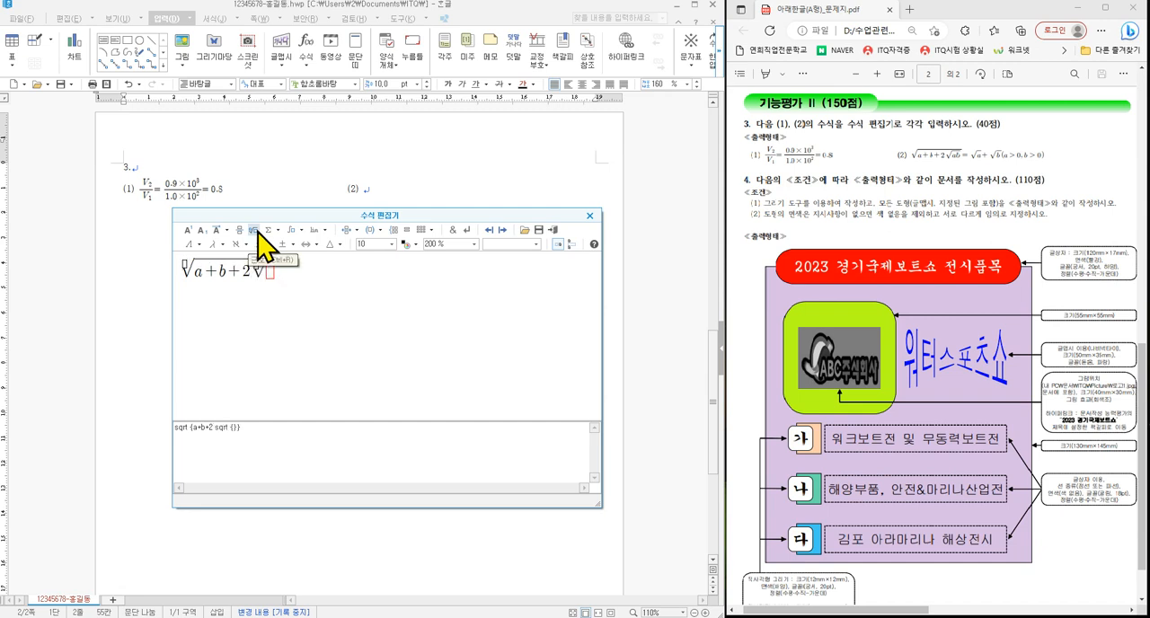
{"action": "type", "text": "ab"}
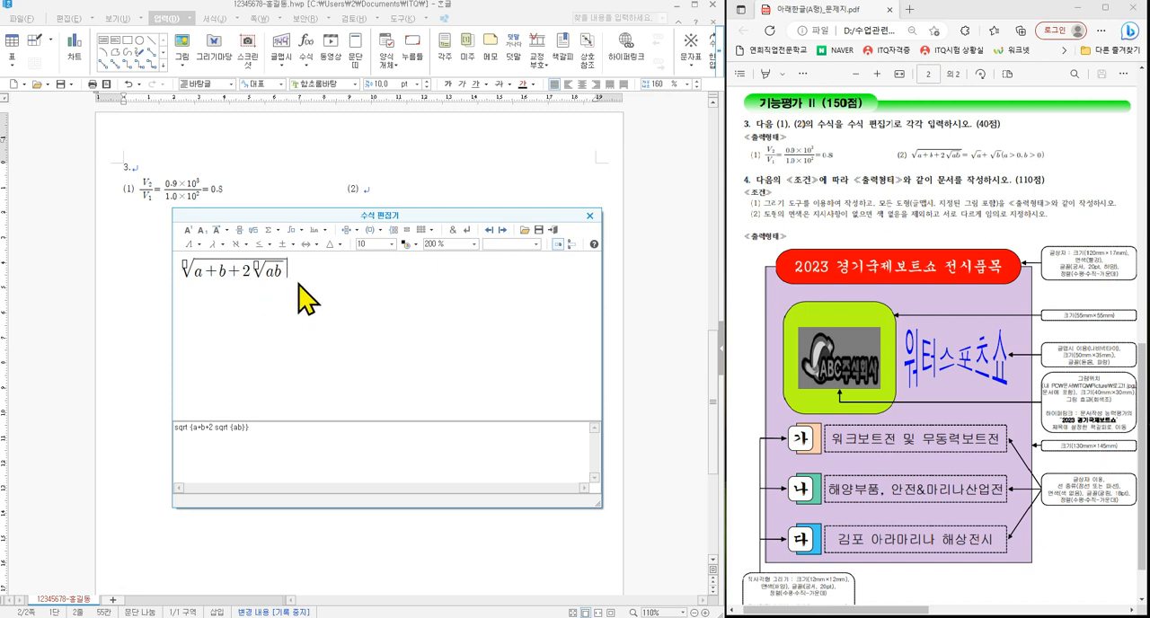
- Continue the equation with an equals sign and the sum of the square roots of a and b
{"action": "type", "text": "="}
{"action": "left_click", "coordinate": [254, 230]}
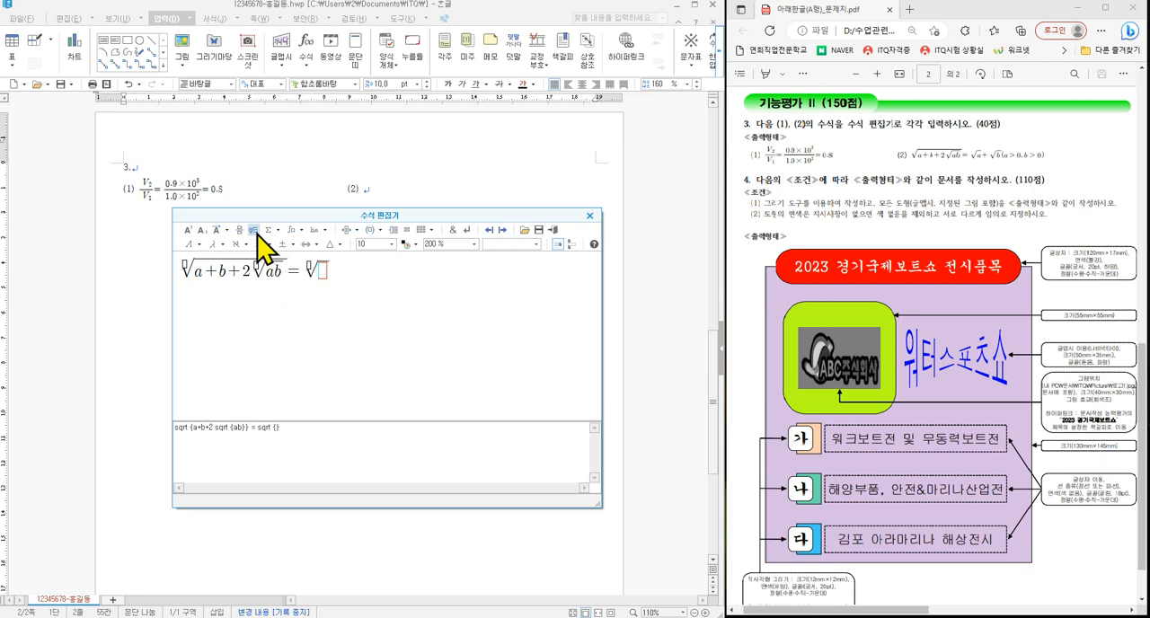
{"action": "type", "text": "a+"}
{"action": "left_click", "coordinate": [254, 231]}
{"action": "type", "text": "b}"}
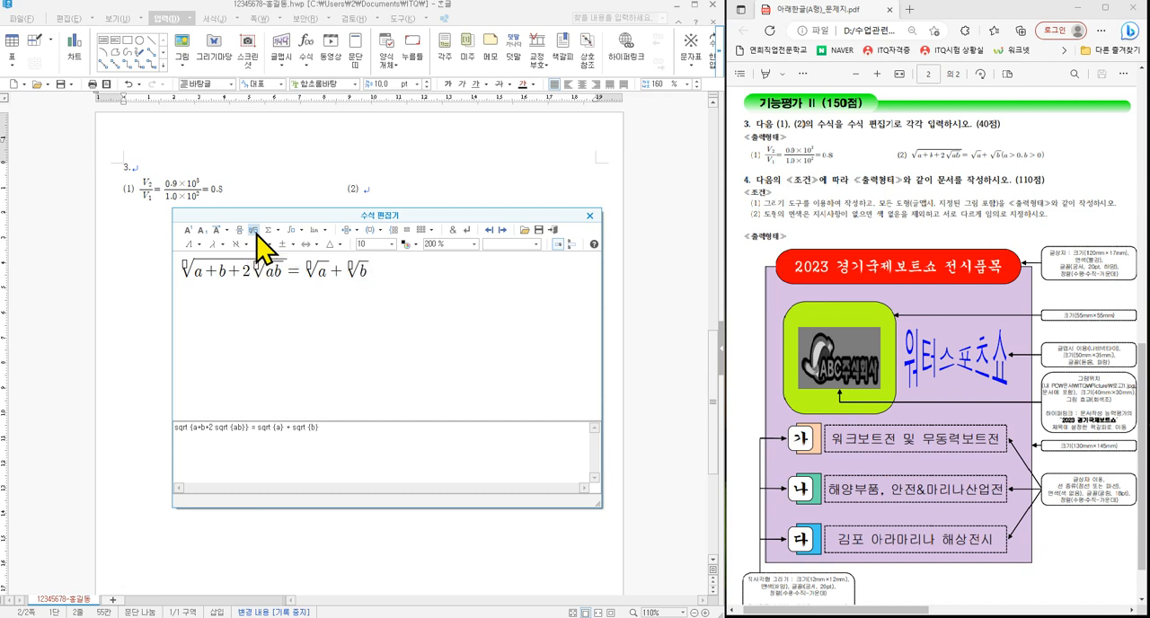
{"action": "type", "text": " (a>0,b>0)"}
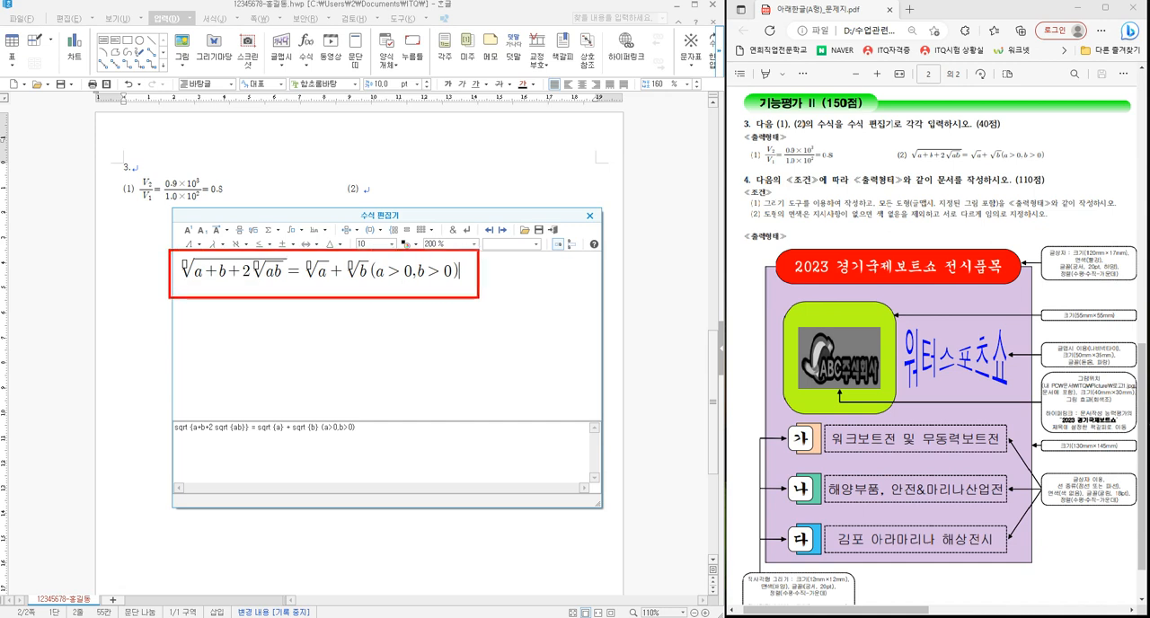
- Append the condition (a>0,b>0) to the equation and compare it with exam equation (2)
{"action": "left_click_drag", "start_coordinate": [906, 141], "coordinate": [1054, 168]}
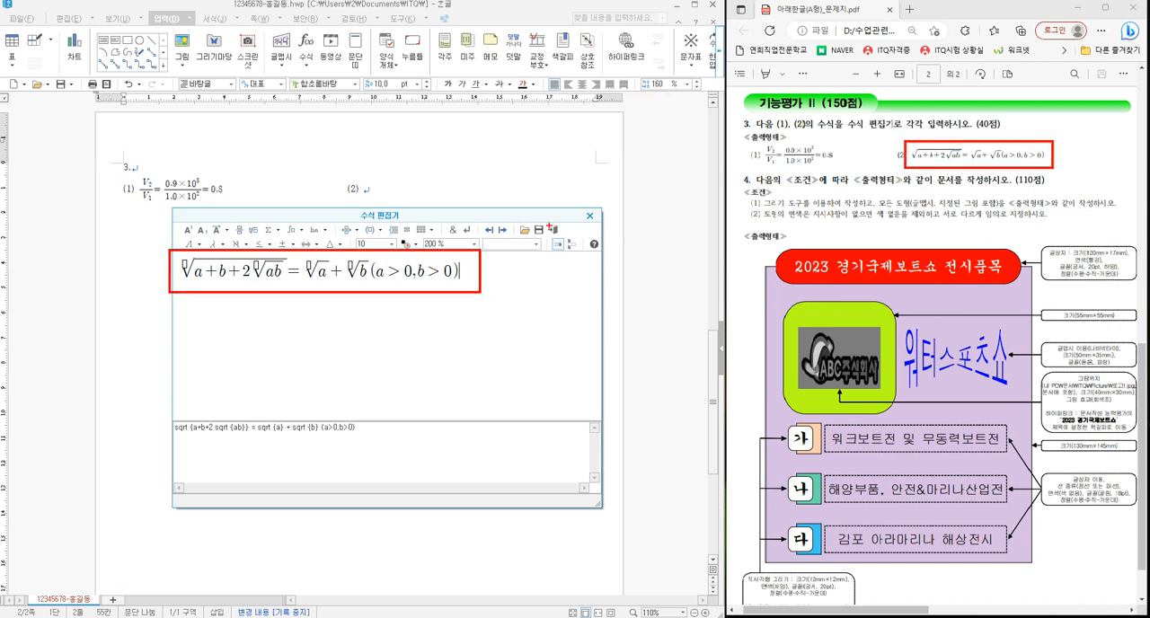
{"action": "left_click_drag", "start_coordinate": [548, 225], "coordinate": [586, 194]}
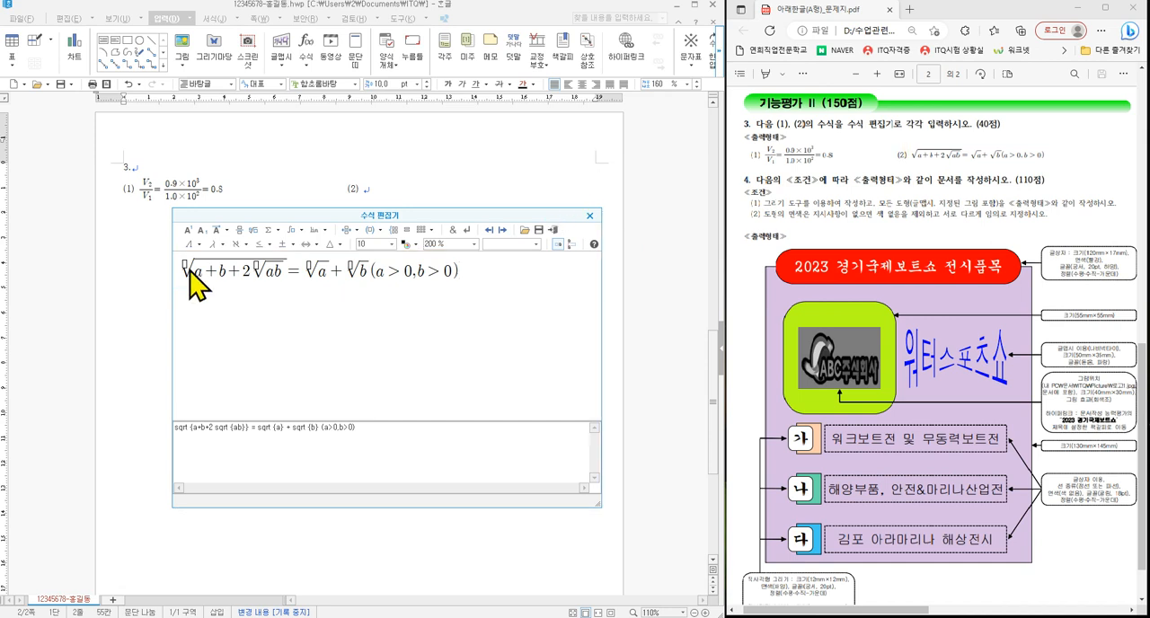
- Insert the finished second equation into the document, reopen it briefly in the equation editor and close it again
{"action": "left_click", "coordinate": [554, 230]}
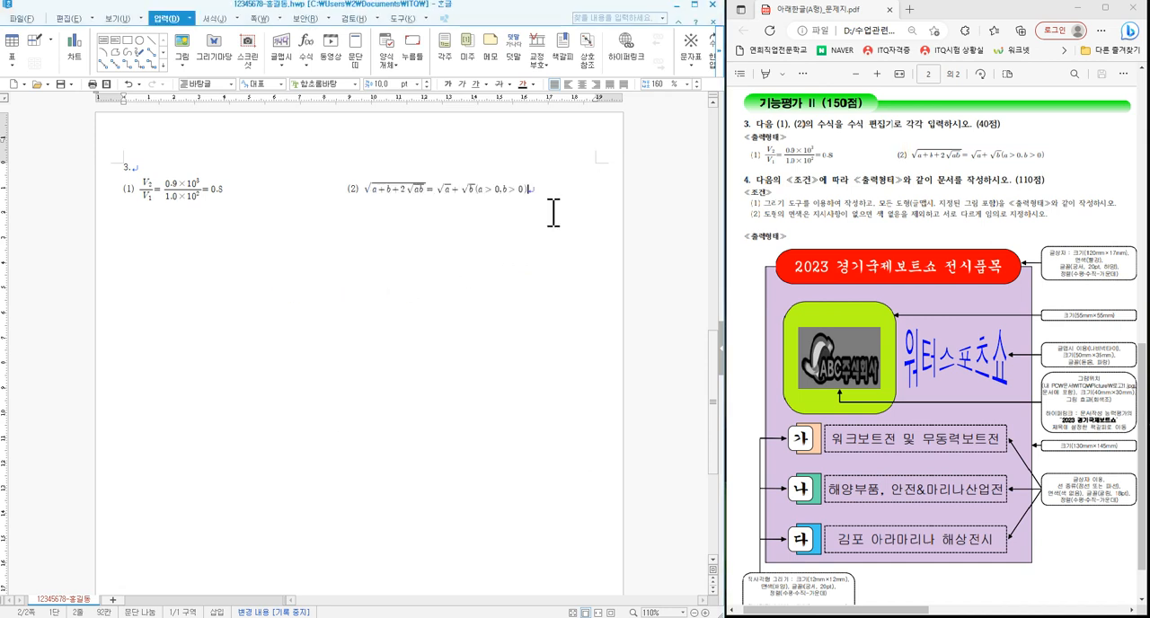
{"action": "double_click", "coordinate": [407, 186]}
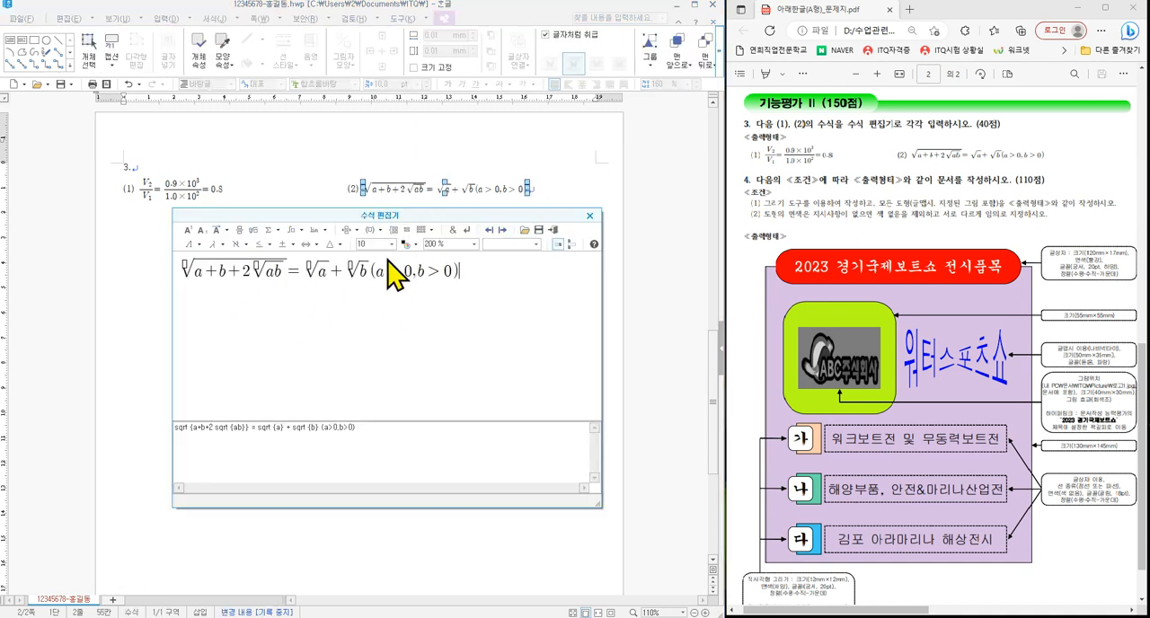
{"action": "left_click", "coordinate": [590, 216]}
{"action": "left_click", "coordinate": [545, 188]}
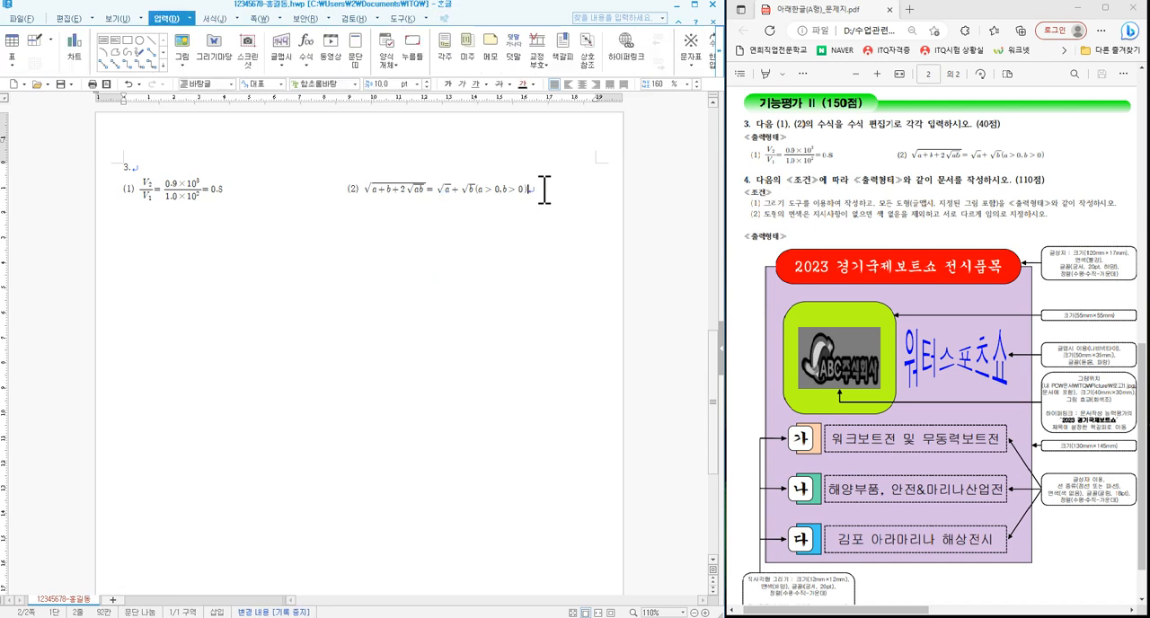
- Save the document, add blank lines below the equations and enter the question number "4."
{"action": "left_click", "coordinate": [60, 84]}
{"action": "key", "text": "Return"}
{"action": "key", "text": "Return"}
{"action": "key", "text": "Return"}
{"action": "key", "text": "Return"}
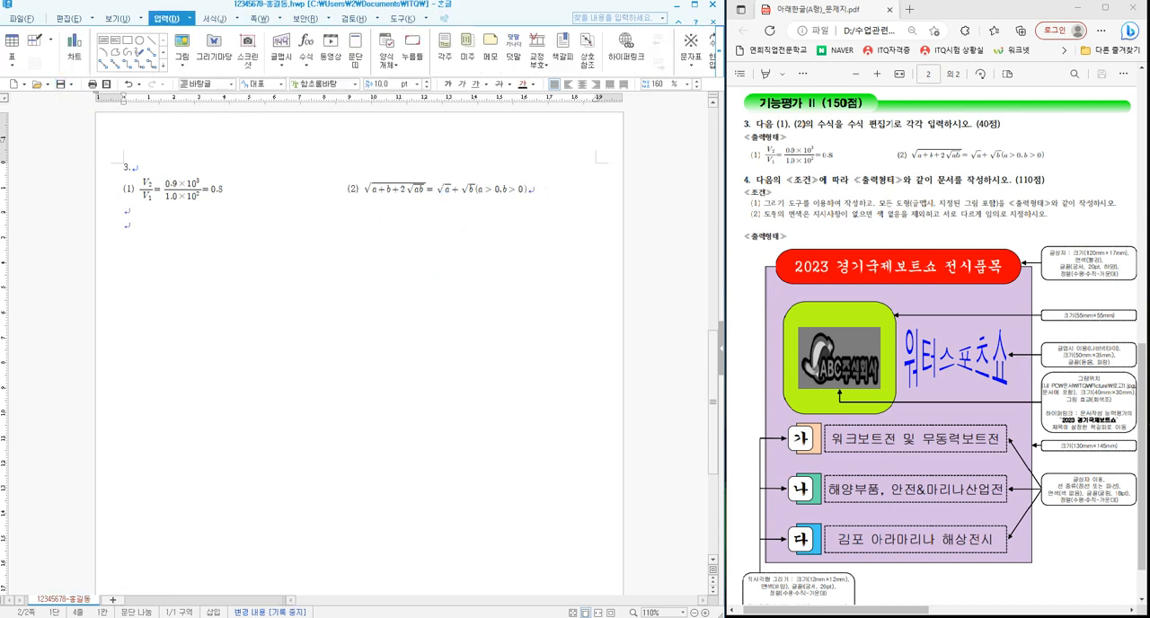
{"action": "key", "text": "Return"}
{"action": "type", "text": "4."}
{"action": "scroll", "coordinate": [331, 288], "scroll_direction": "down", "scroll_amount": 4}
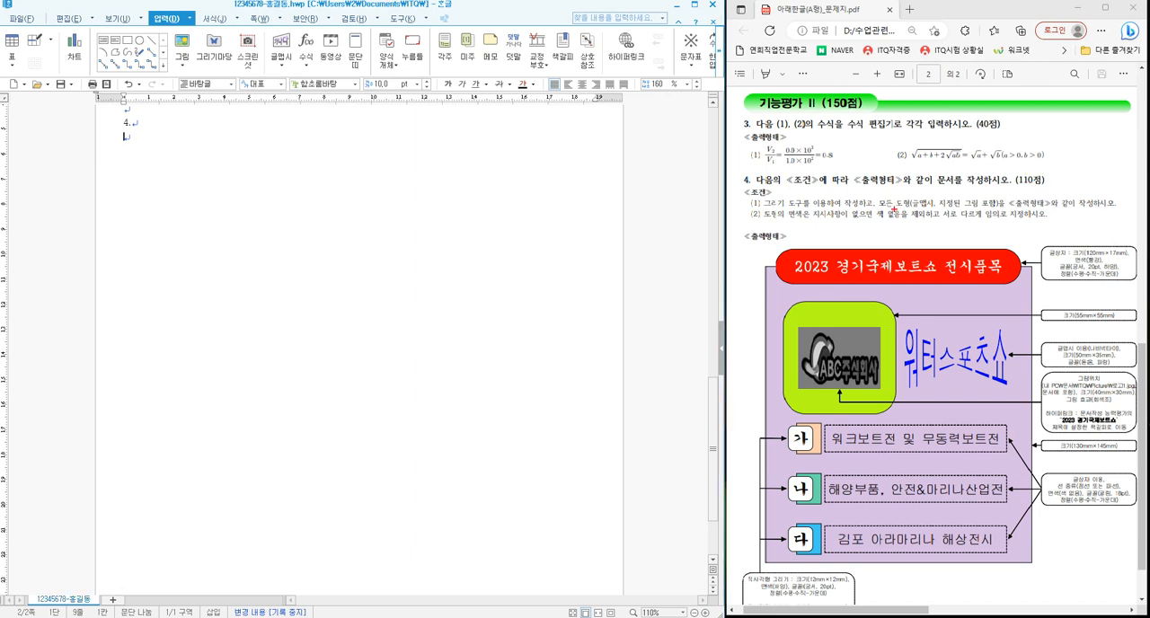
- Examine question 4's conditions, sample shapes and size labels in the exam sheet
{"action": "left_click_drag", "start_coordinate": [761, 207], "coordinate": [1027, 224]}
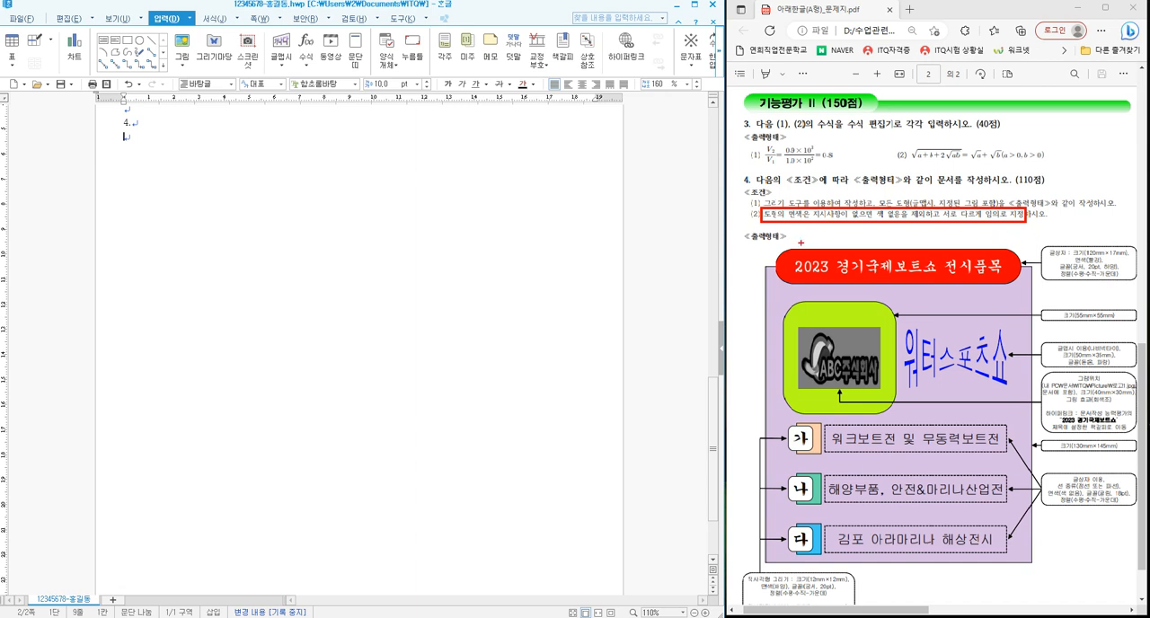
{"action": "mouse_move", "coordinate": [800, 243]}
{"action": "left_mouse_down"}
{"action": "mouse_move", "coordinate": [770, 251]}
{"action": "mouse_move", "coordinate": [764, 268]}
{"action": "mouse_move", "coordinate": [807, 287]}
{"action": "mouse_move", "coordinate": [773, 319]}
{"action": "mouse_move", "coordinate": [806, 298]}
{"action": "left_mouse_up"}
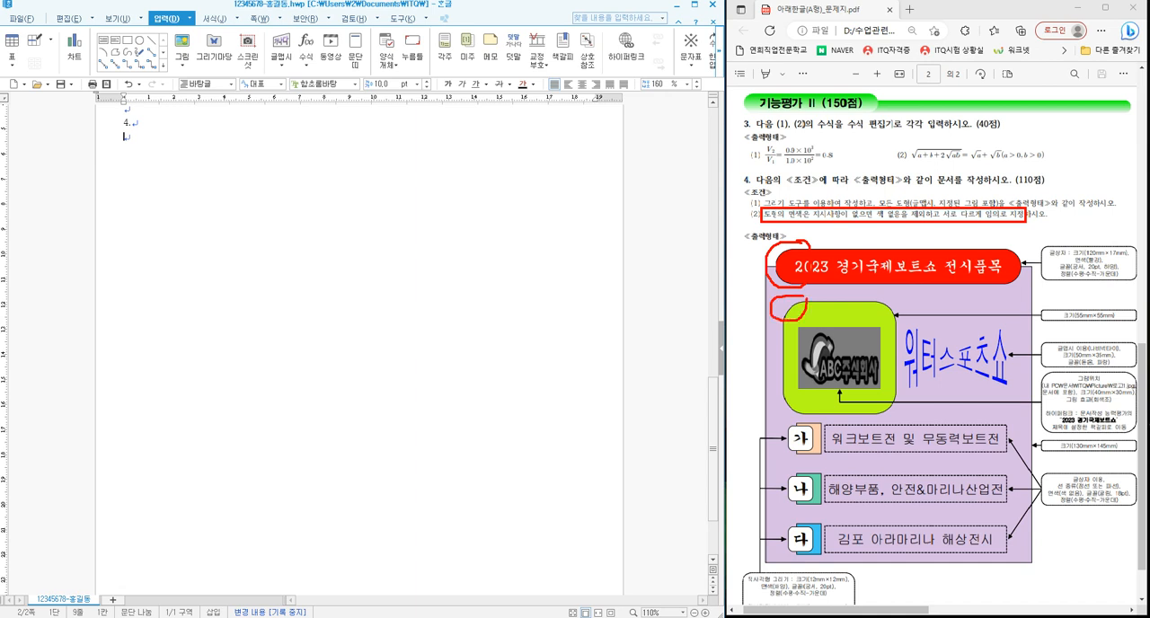
{"action": "left_click_drag", "start_coordinate": [788, 422], "coordinate": [798, 438]}
{"action": "mouse_move", "coordinate": [1120, 424]}
{"action": "left_mouse_down"}
{"action": "mouse_move", "coordinate": [1069, 436]}
{"action": "mouse_move", "coordinate": [1089, 406]}
{"action": "mouse_move", "coordinate": [1094, 435]}
{"action": "left_mouse_up"}
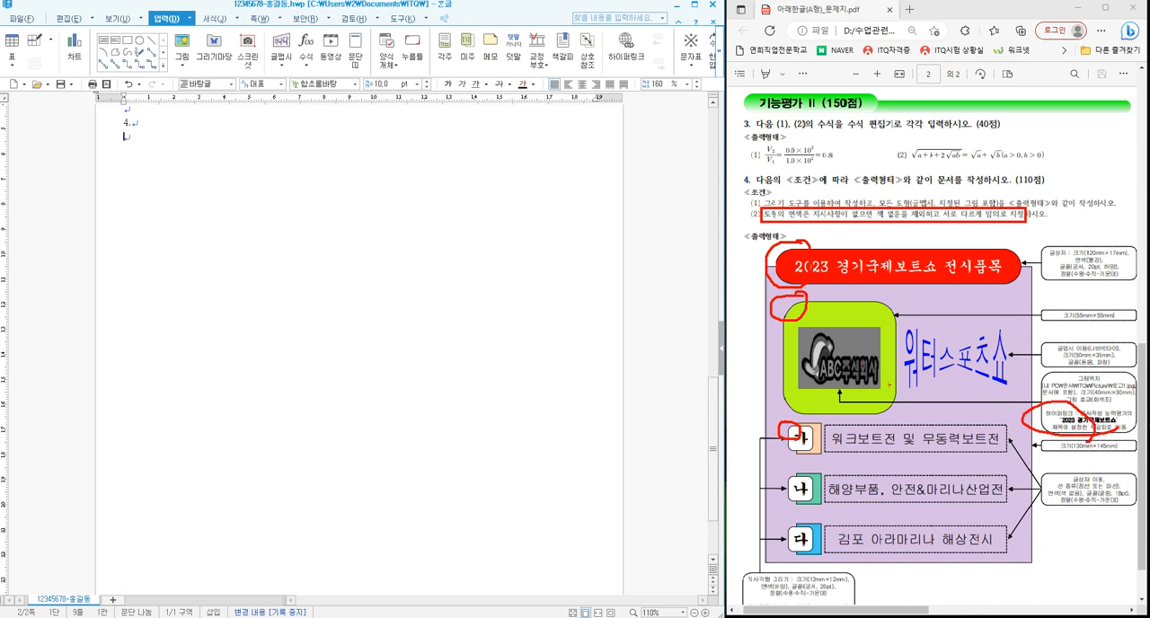
{"action": "left_click_drag", "start_coordinate": [839, 327], "coordinate": [874, 303]}
{"action": "key", "text": "Escape"}
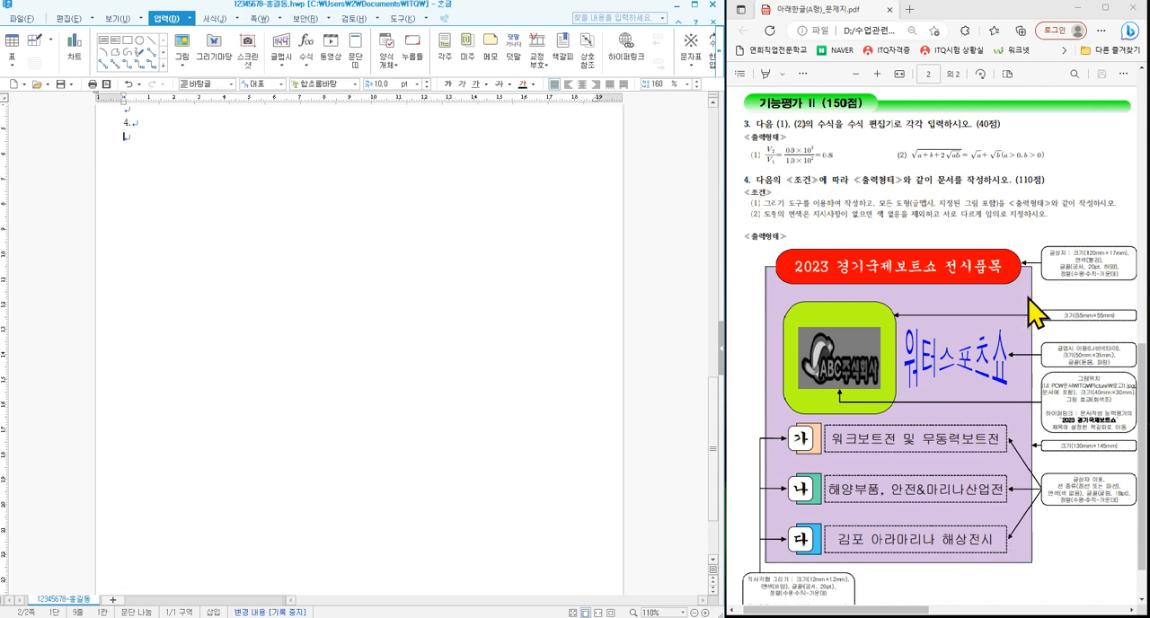
{"action": "left_click_drag", "start_coordinate": [1027, 297], "coordinate": [1063, 289]}
{"action": "left_click_drag", "start_coordinate": [1076, 449], "coordinate": [1116, 448]}
{"action": "key", "text": "Escape"}
- Draw a rectangle about 76 mm wide and 48 mm high below question number 4 and nudge it sideways
{"action": "type", "text": "4."}
{"action": "key", "text": "Return"}
{"action": "left_click", "coordinate": [131, 41]}
{"action": "mouse_move", "coordinate": [149, 144]}
{"action": "left_mouse_down"}
{"action": "mouse_move", "coordinate": [288, 252]}
{"action": "mouse_move", "coordinate": [370, 289]}
{"action": "mouse_move", "coordinate": [355, 281]}
{"action": "left_mouse_up"}
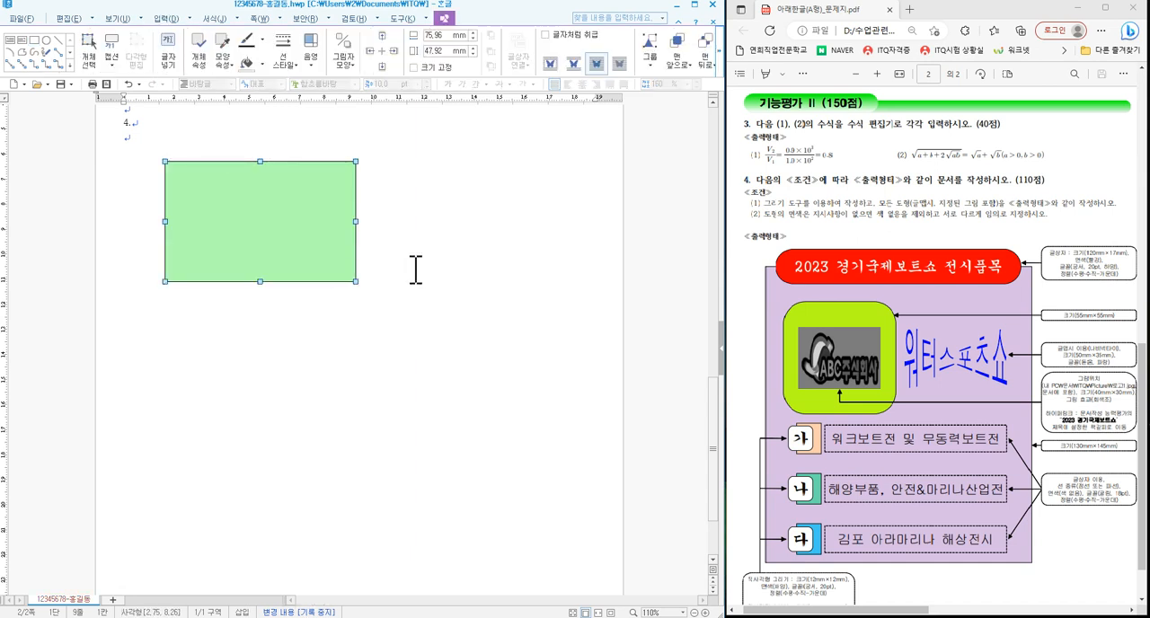
{"action": "left_click_drag", "start_coordinate": [256, 207], "coordinate": [260, 208]}
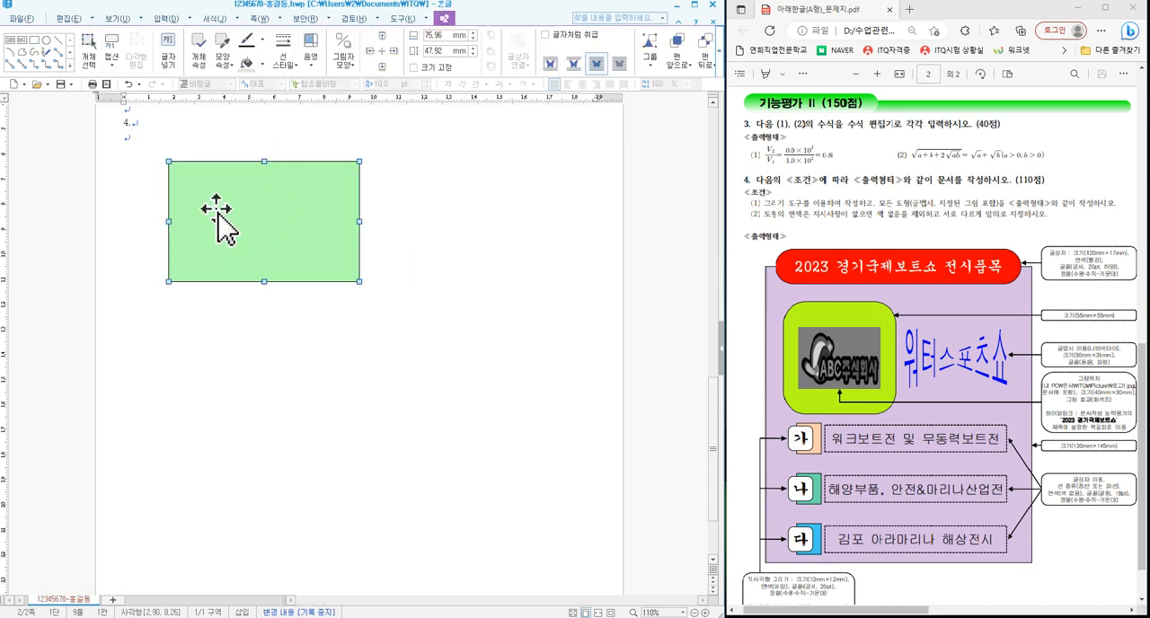
- Review the categories in the rectangle's object properties, close them and shift the rectangle slightly down
{"action": "double_click", "coordinate": [285, 229]}
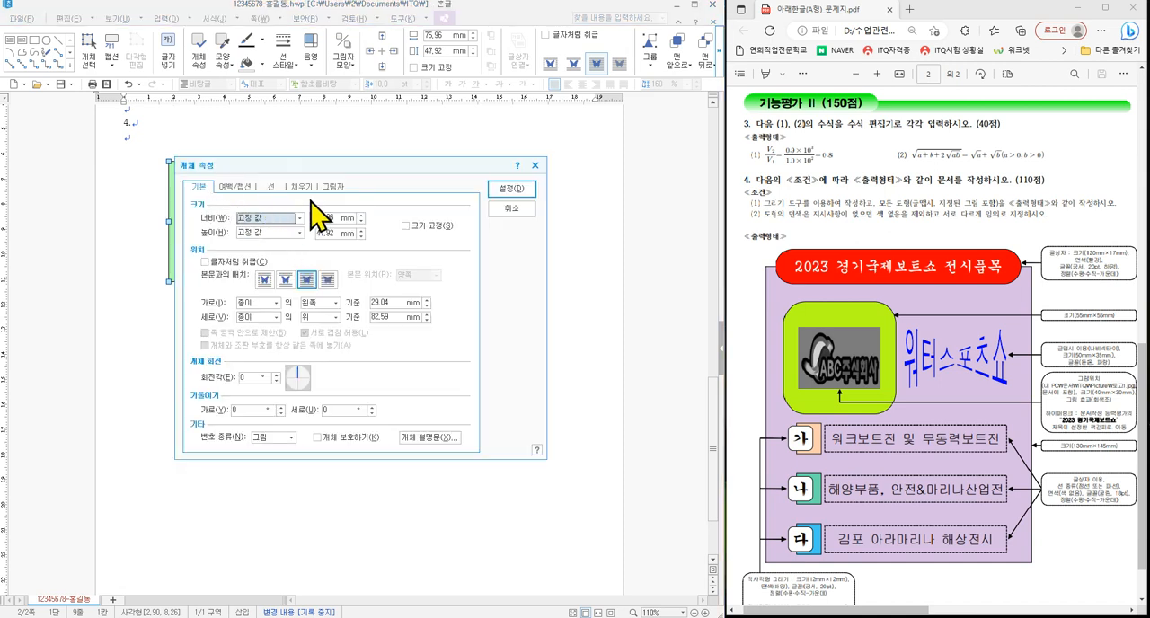
{"action": "mouse_move", "coordinate": [186, 179]}
{"action": "left_mouse_down"}
{"action": "mouse_move", "coordinate": [212, 196]}
{"action": "mouse_move", "coordinate": [319, 196]}
{"action": "left_mouse_up"}
{"action": "mouse_move", "coordinate": [209, 156]}
{"action": "left_mouse_down"}
{"action": "mouse_move", "coordinate": [199, 178]}
{"action": "mouse_move", "coordinate": [303, 171]}
{"action": "mouse_move", "coordinate": [298, 179]}
{"action": "left_mouse_up"}
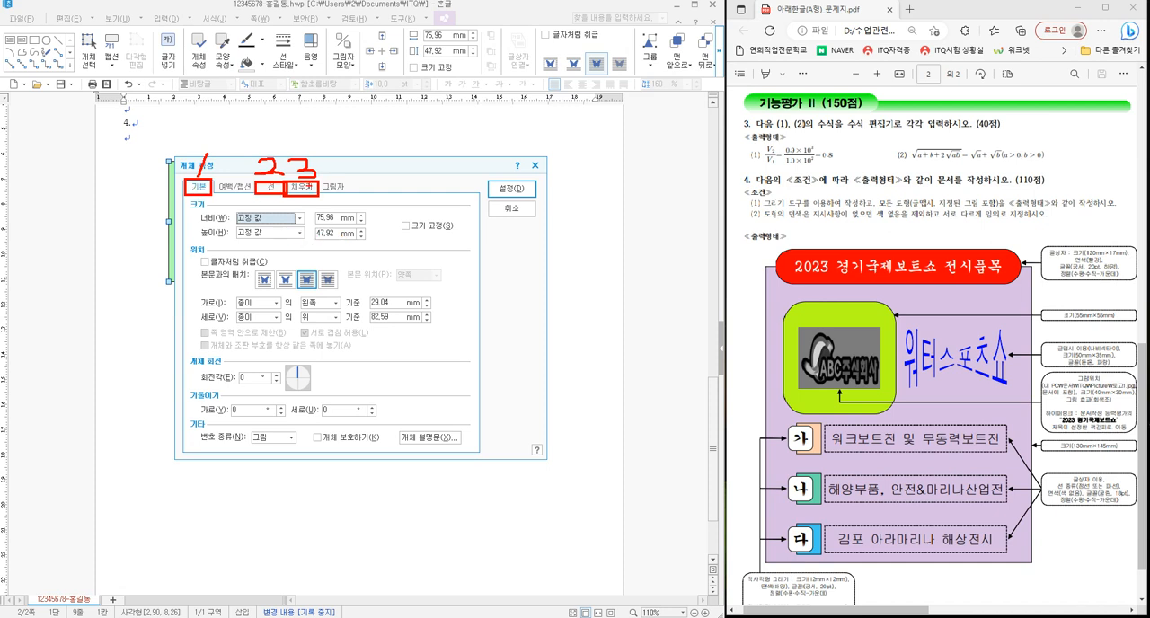
{"action": "left_click", "coordinate": [514, 190]}
{"action": "left_click_drag", "start_coordinate": [292, 221], "coordinate": [296, 241]}
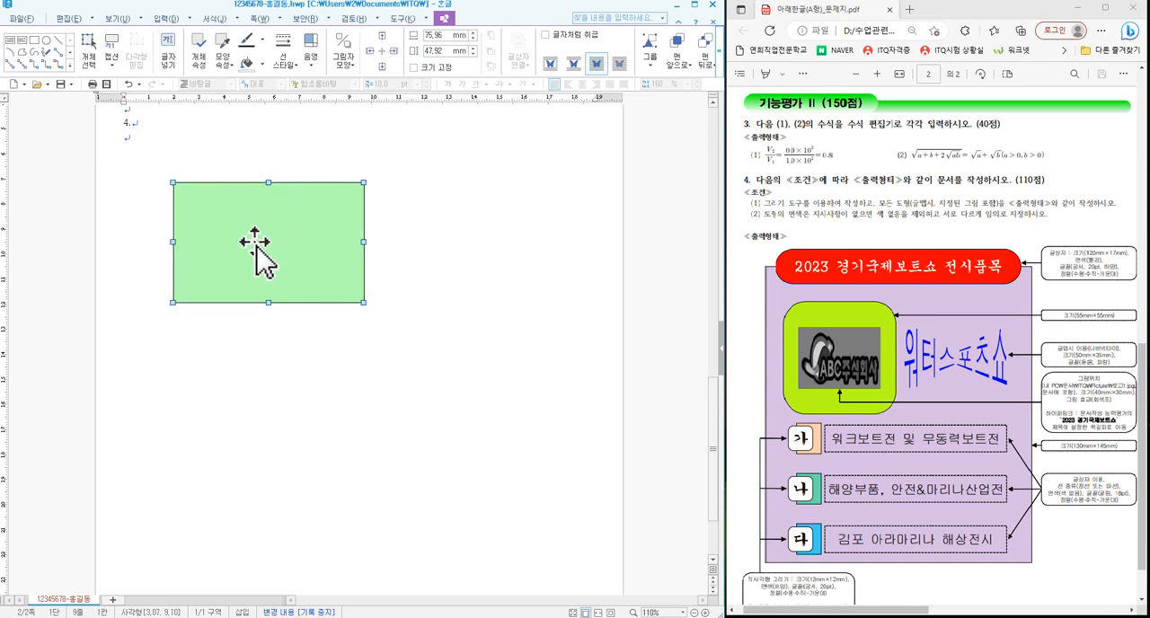
- Change the rectangle's fill to a solid light blue
{"action": "double_click", "coordinate": [326, 236]}
{"action": "left_click", "coordinate": [302, 186]}
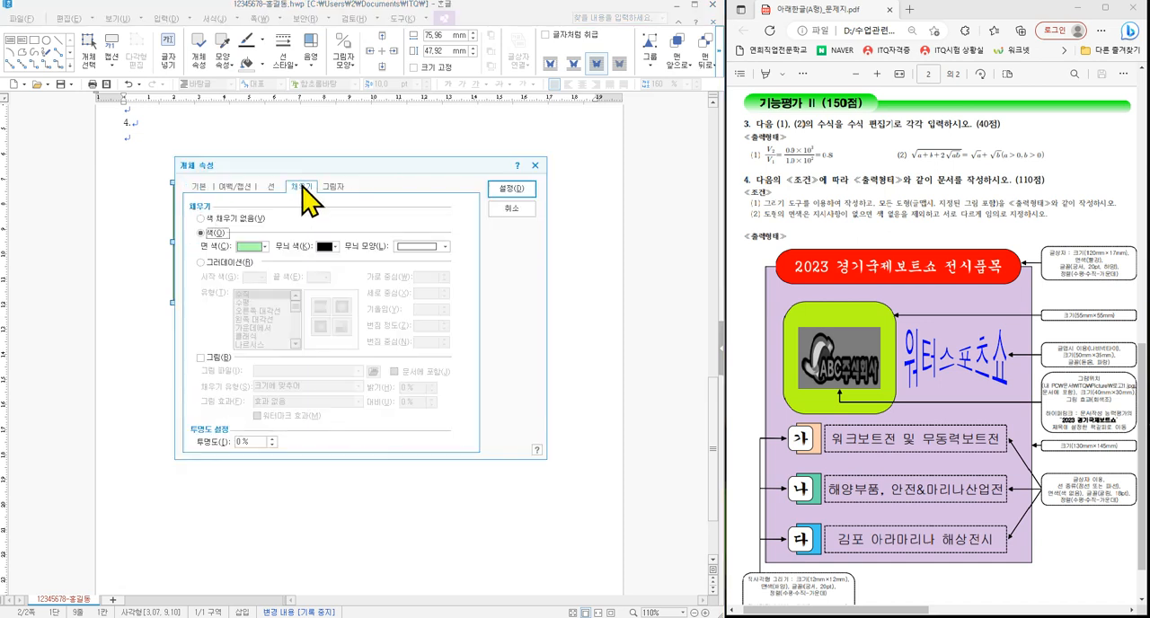
{"action": "left_click", "coordinate": [251, 248]}
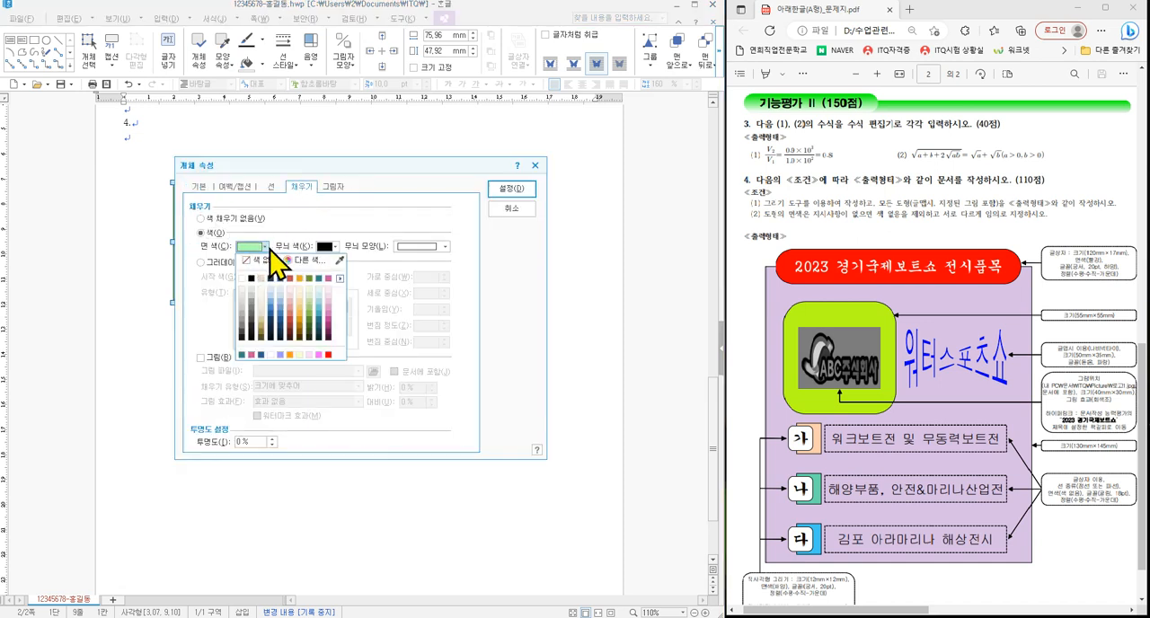
{"action": "left_click", "coordinate": [320, 299]}
{"action": "left_click", "coordinate": [512, 189]}
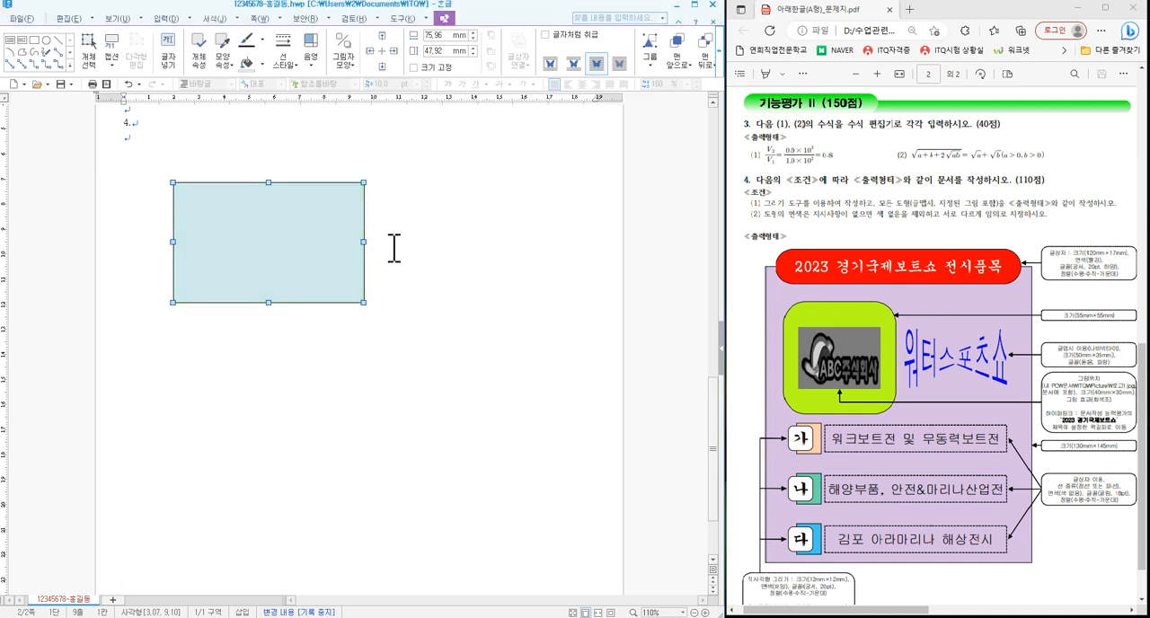
- Give the rectangle rounded corners (둥근 모양) through its line properties
{"action": "double_click", "coordinate": [326, 236]}
{"action": "left_click_drag", "start_coordinate": [306, 174], "coordinate": [386, 187]}
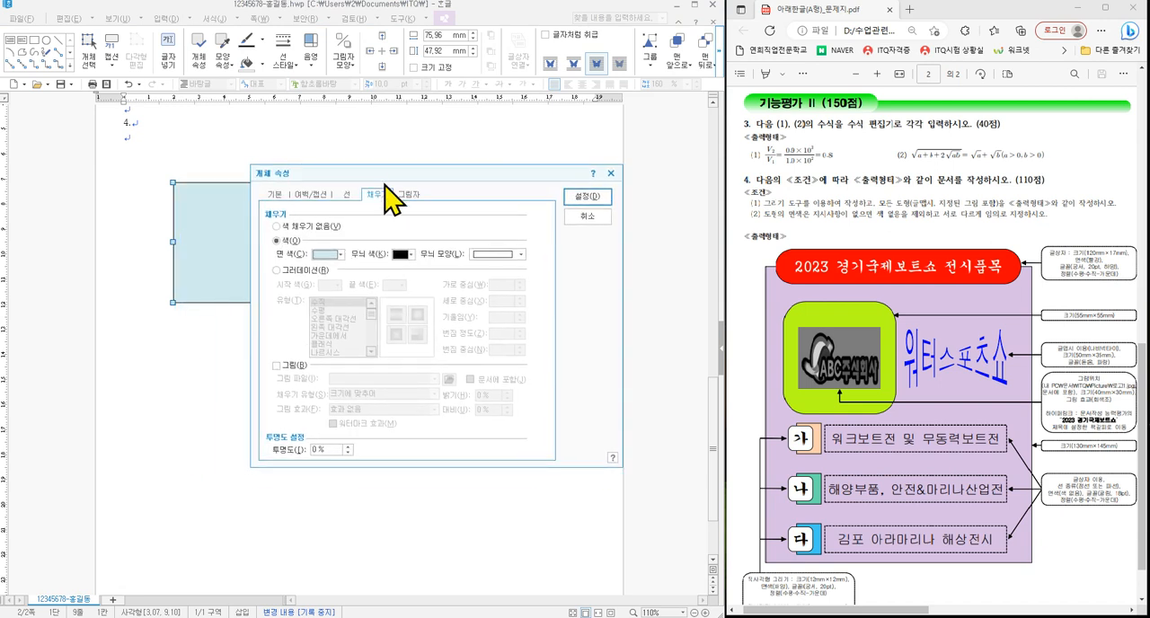
{"action": "left_click", "coordinate": [357, 196]}
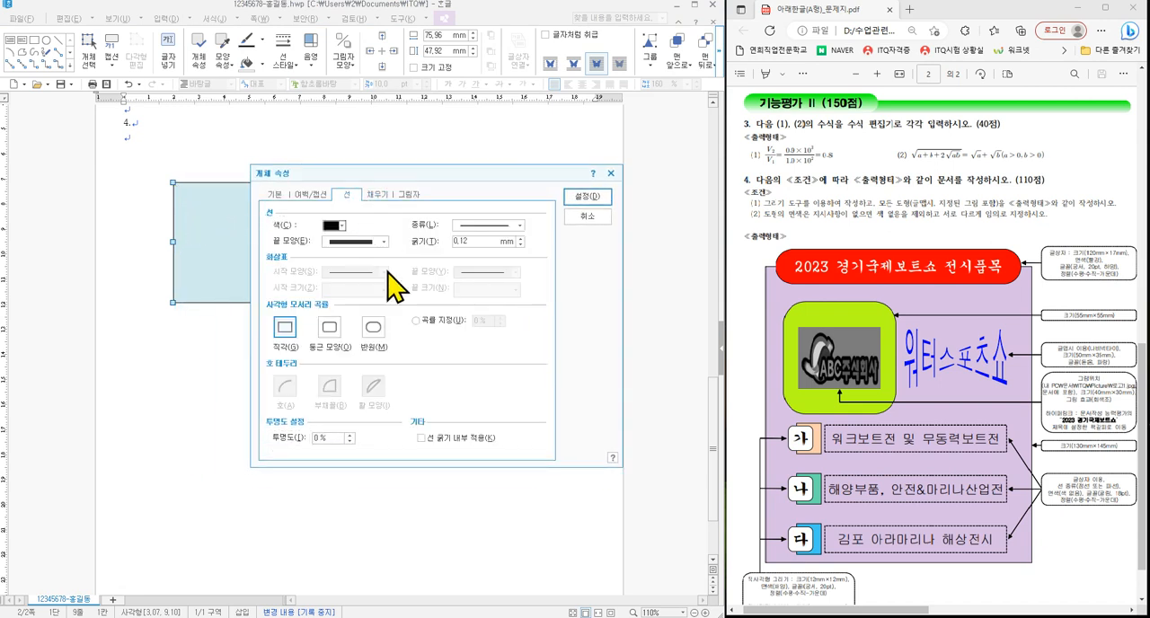
{"action": "left_click", "coordinate": [374, 327]}
{"action": "left_click", "coordinate": [329, 328]}
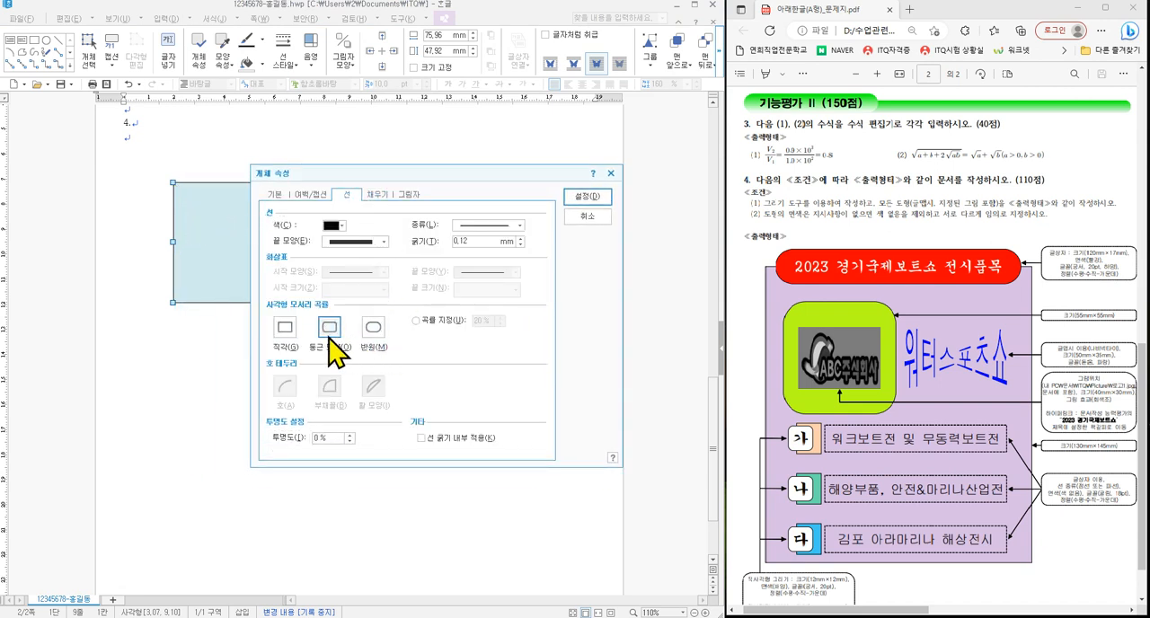
{"action": "left_click", "coordinate": [587, 196]}
{"action": "left_click", "coordinate": [34, 40]}
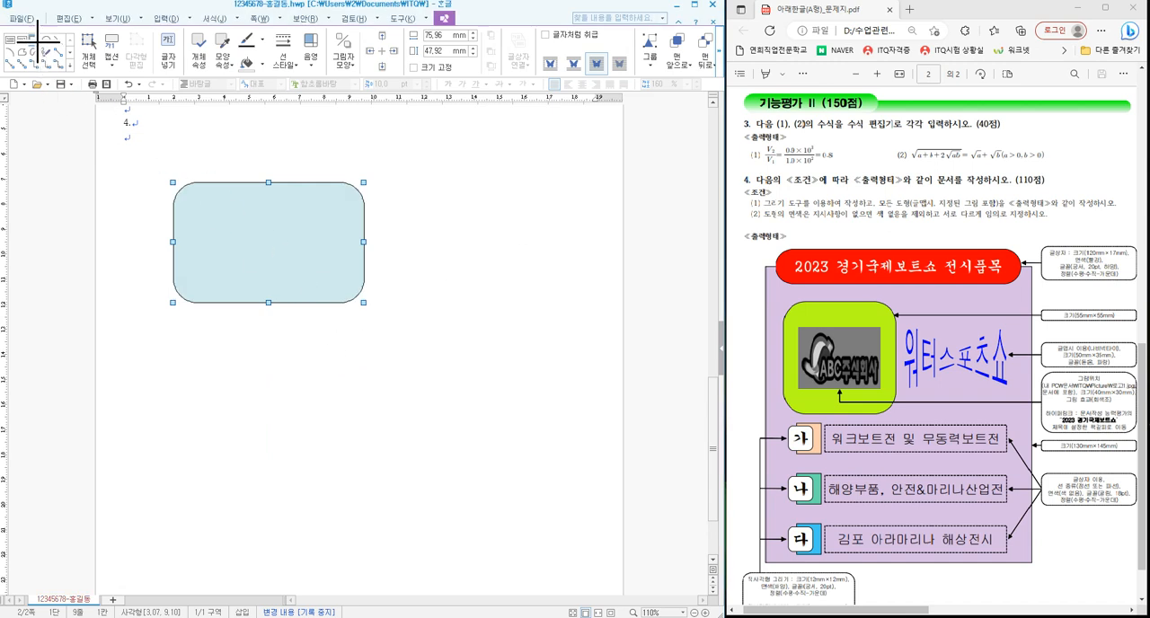
{"action": "key", "text": "Escape"}
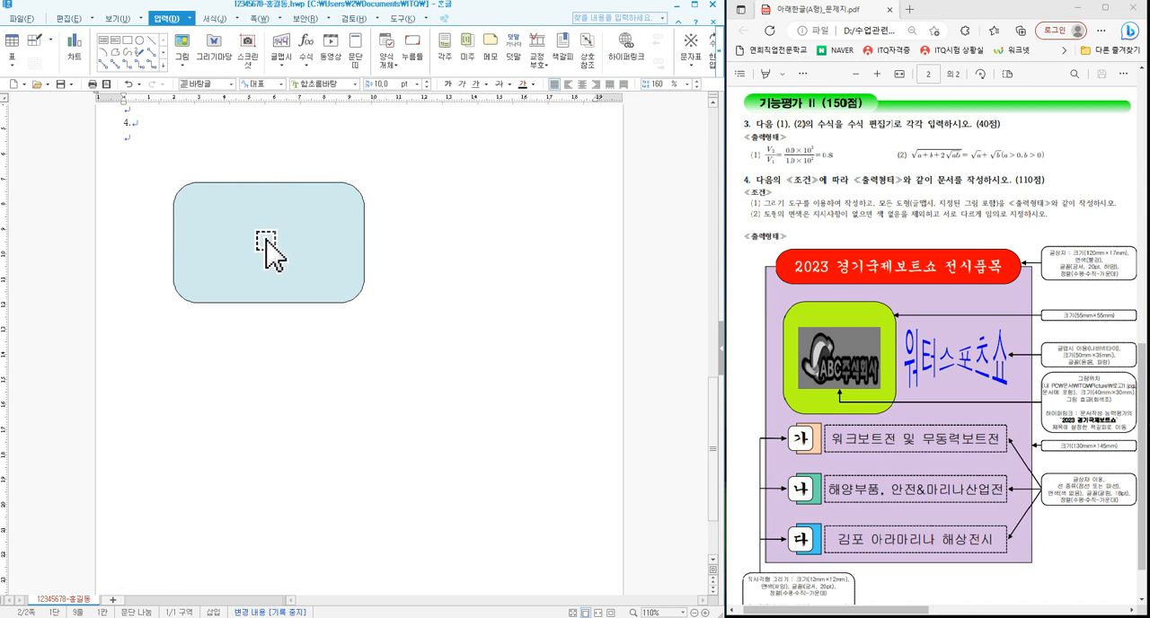
- Set the rectangle's corners to right angles (직각) and its fill to light pink
{"action": "double_click", "coordinate": [267, 252]}
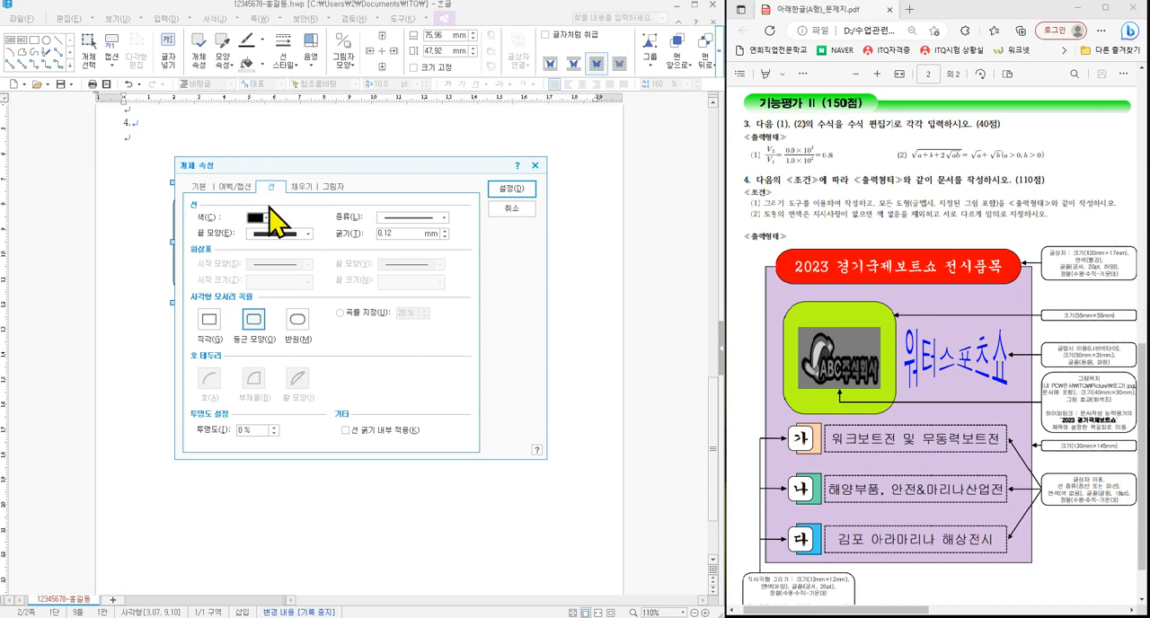
{"action": "left_click", "coordinate": [211, 322]}
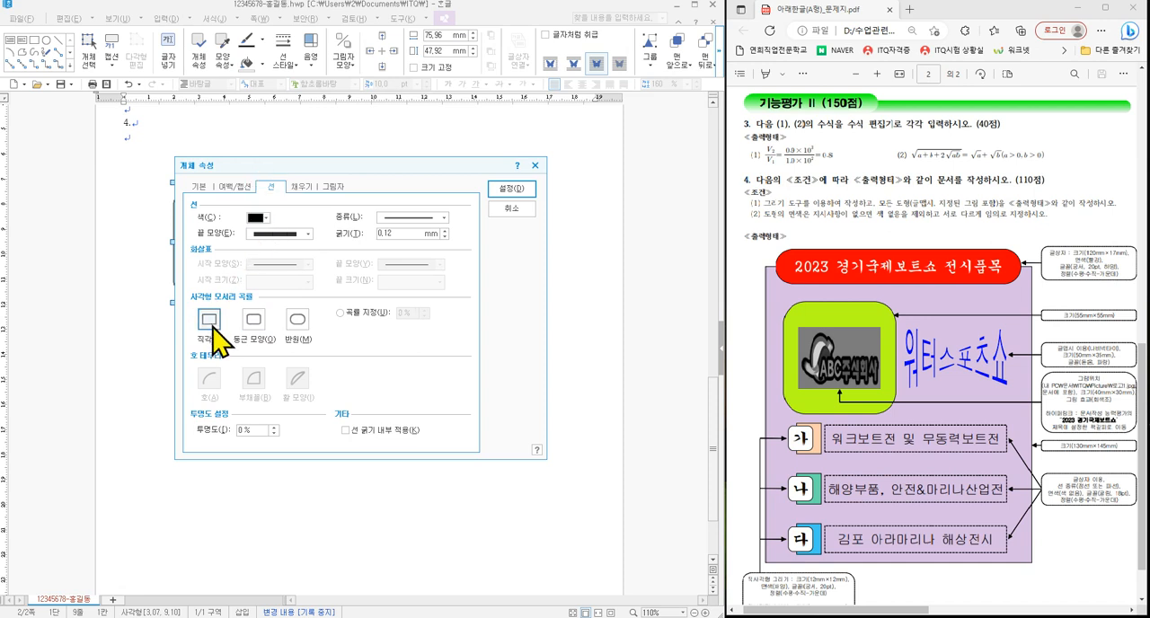
{"action": "left_click", "coordinate": [301, 187]}
{"action": "left_click", "coordinate": [262, 246]}
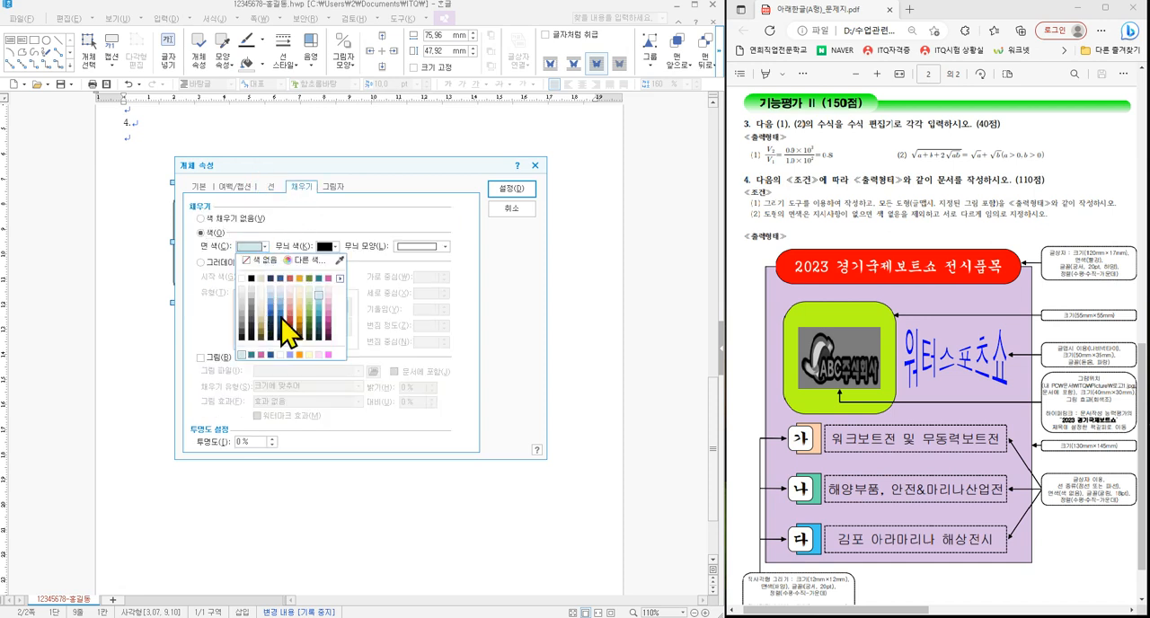
{"action": "left_click", "coordinate": [329, 295]}
{"action": "left_click", "coordinate": [491, 187]}
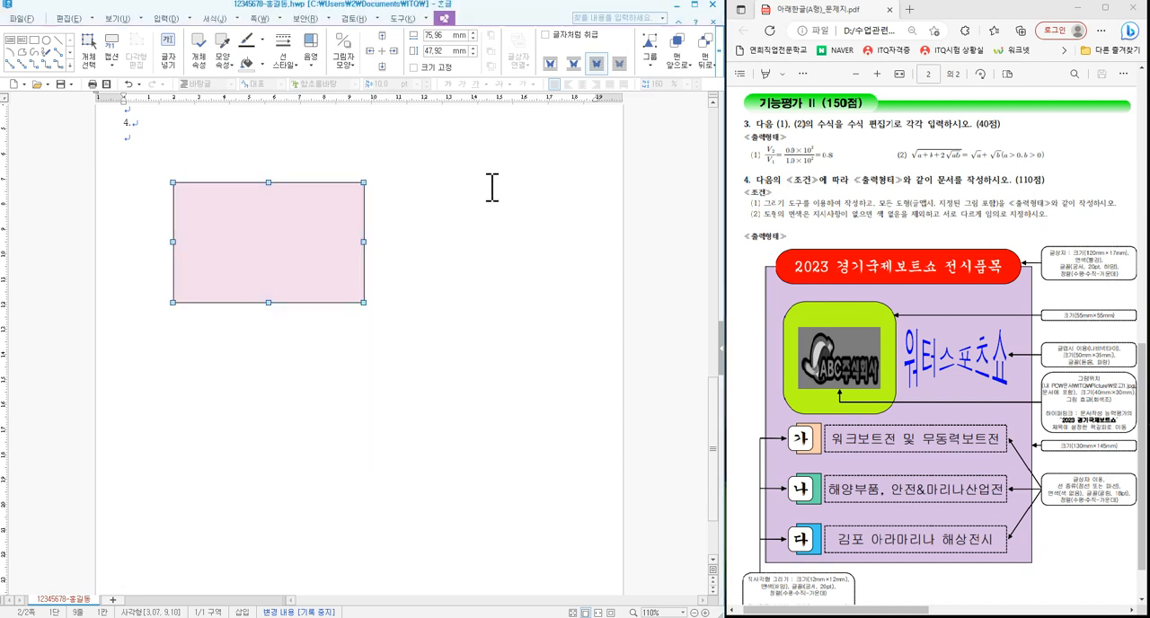
- Make the pink rectangle's formatting the default for newly drawn shapes (새 그리기 속성으로) and deselect it
{"action": "right_click", "coordinate": [300, 230]}
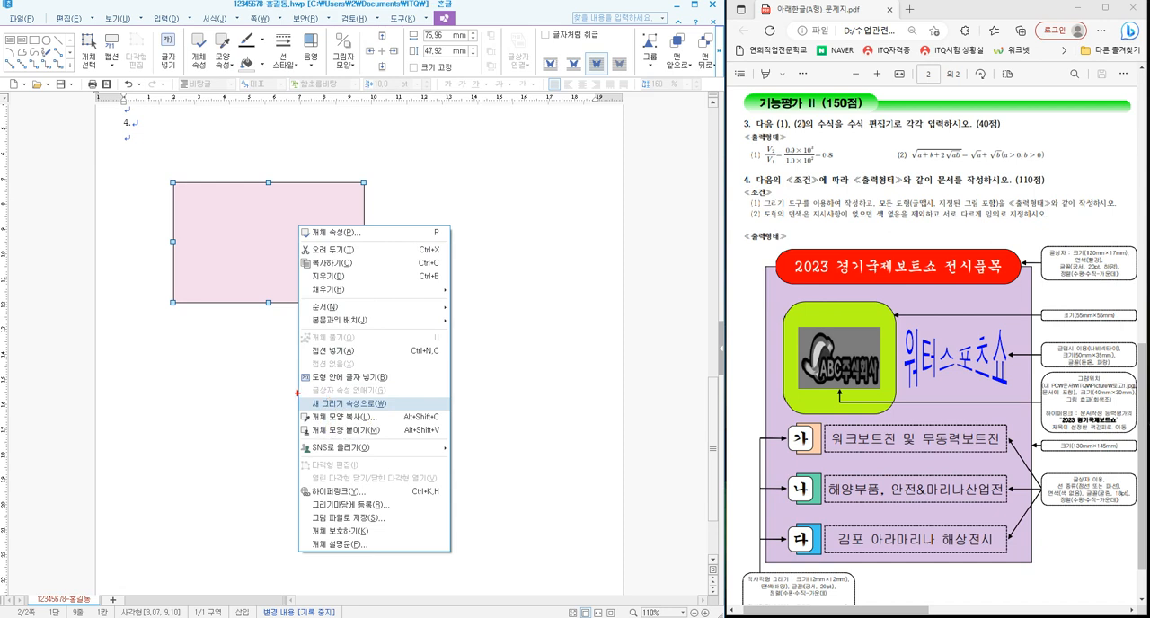
{"action": "left_click_drag", "start_coordinate": [296, 393], "coordinate": [402, 411]}
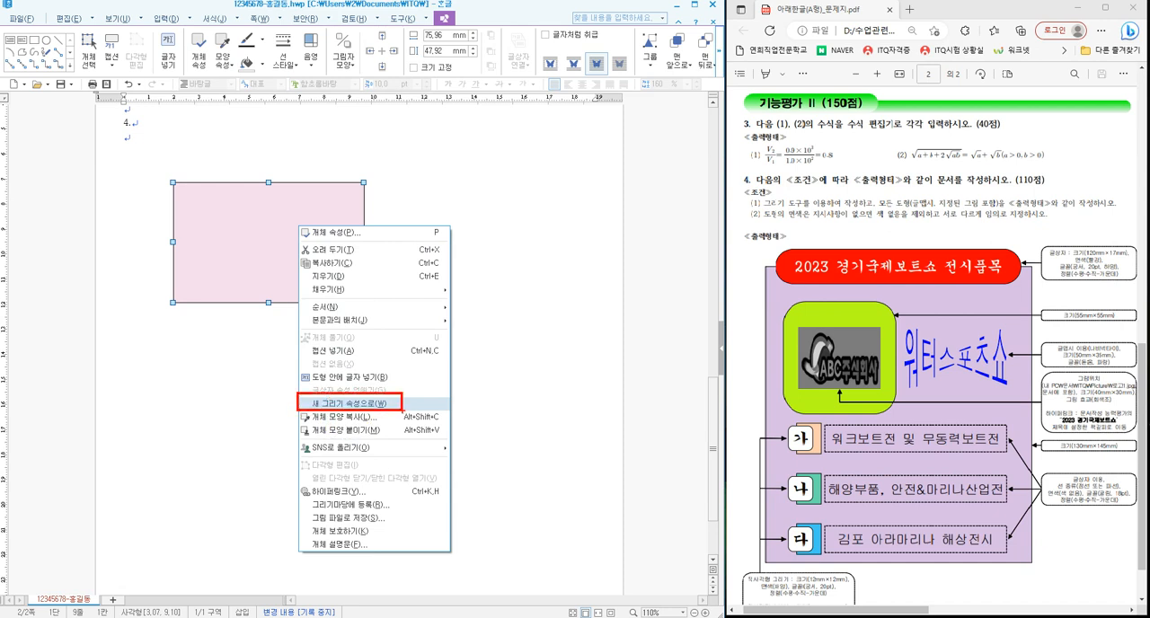
{"action": "key", "text": "Escape"}
{"action": "right_click", "coordinate": [315, 239]}
{"action": "left_click", "coordinate": [384, 415]}
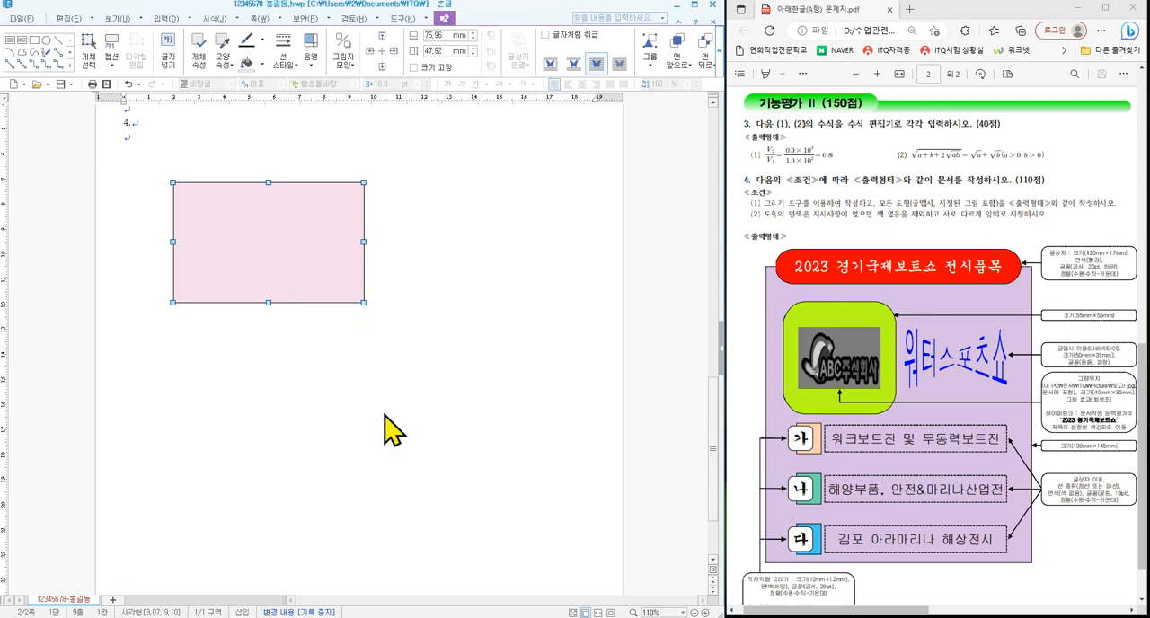
{"action": "left_click", "coordinate": [480, 334]}
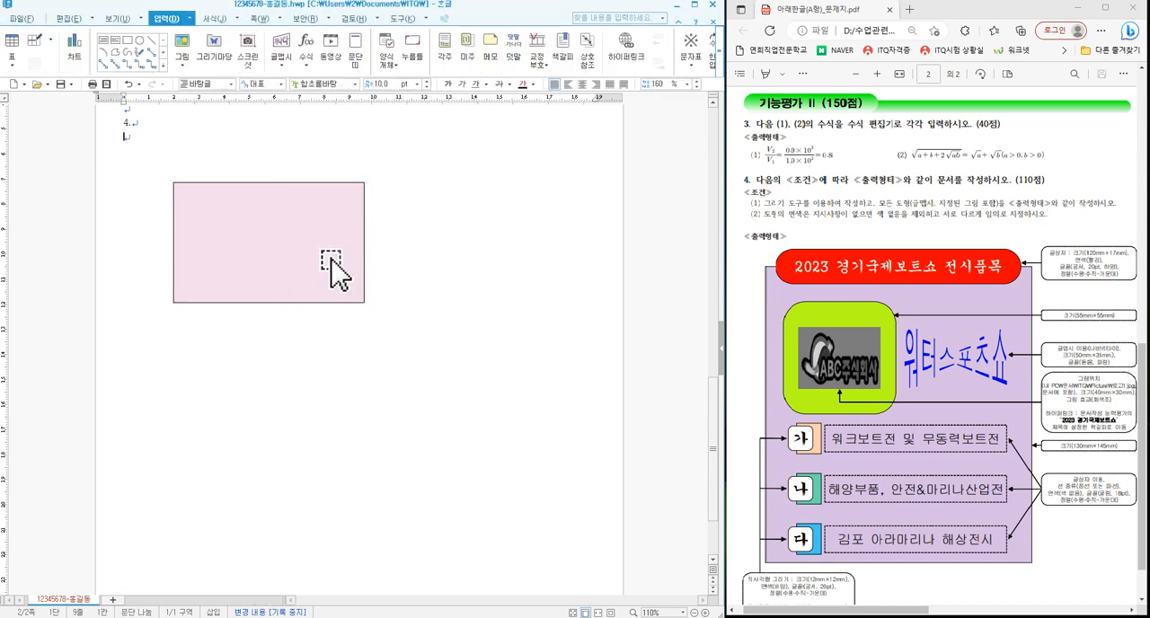
- Delete the sample rectangle, draw a new one about 70 mm by 53 mm below number 4 and shift it left
{"action": "left_click", "coordinate": [274, 229]}
{"action": "key", "text": "Delete"}
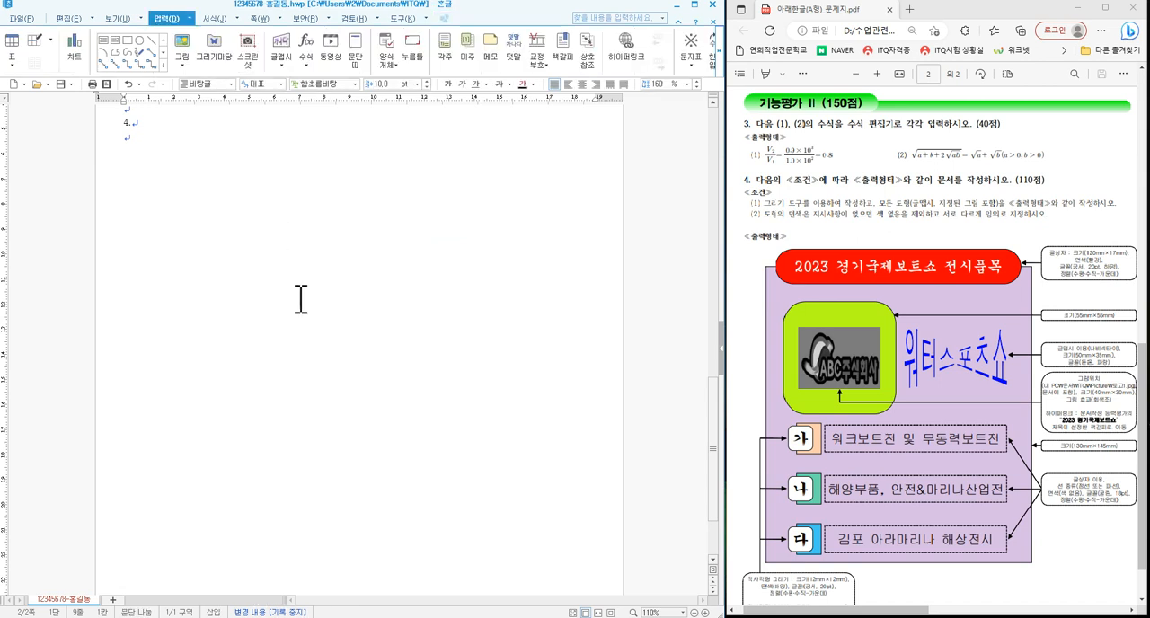
{"action": "left_click", "coordinate": [128, 39]}
{"action": "left_click_drag", "start_coordinate": [199, 194], "coordinate": [376, 328]}
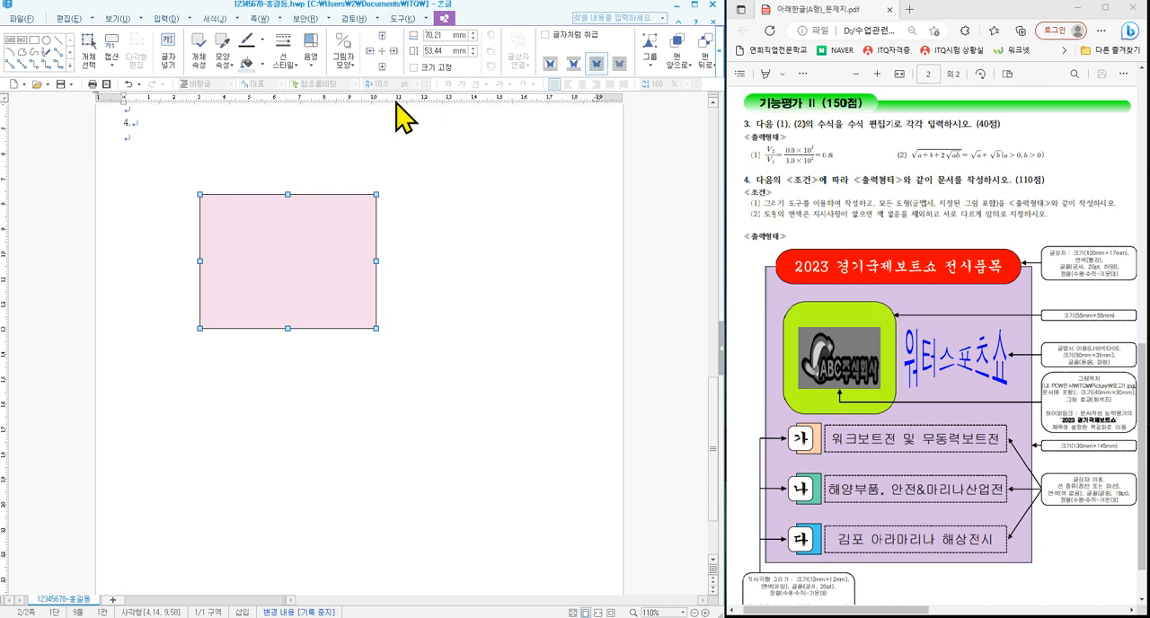
{"action": "left_click_drag", "start_coordinate": [273, 250], "coordinate": [252, 249]}
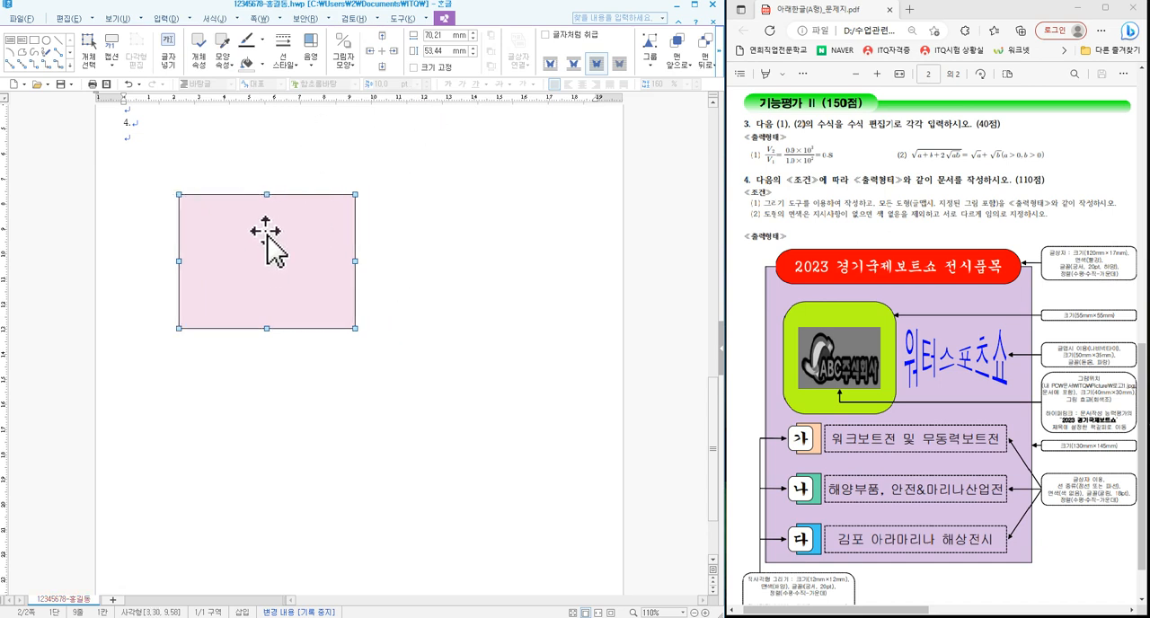
- Set the pink rectangle's size to 130 mm wide by 145 mm high and fix its size (크기 고정)
{"action": "double_click", "coordinate": [254, 250]}
{"action": "left_click", "coordinate": [201, 187]}
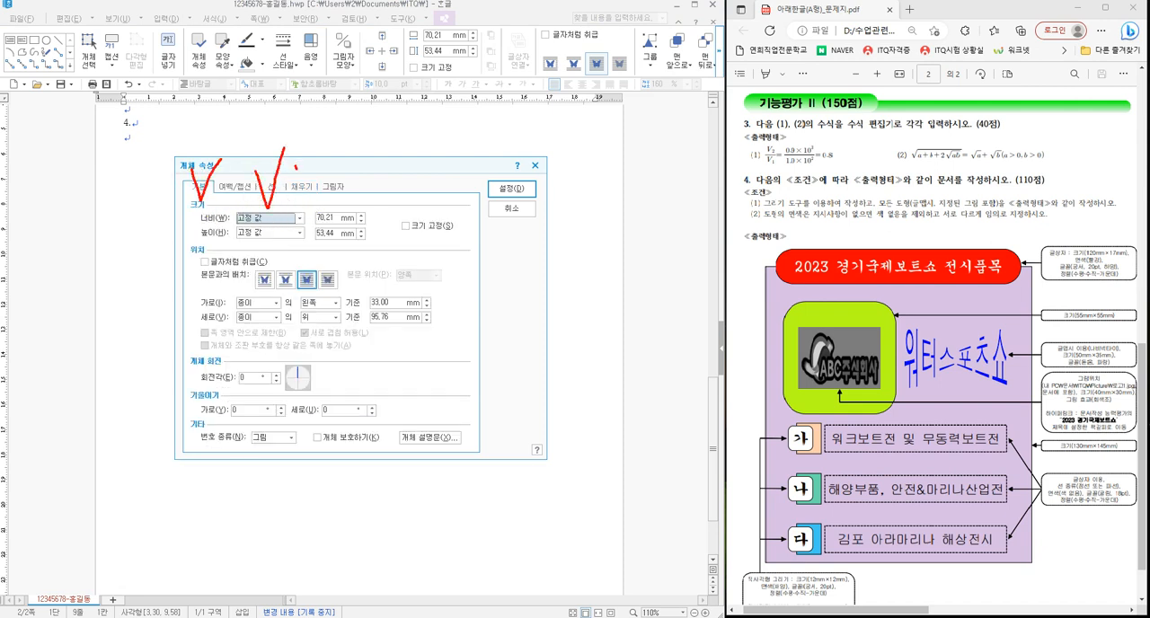
{"action": "left_click", "coordinate": [322, 218]}
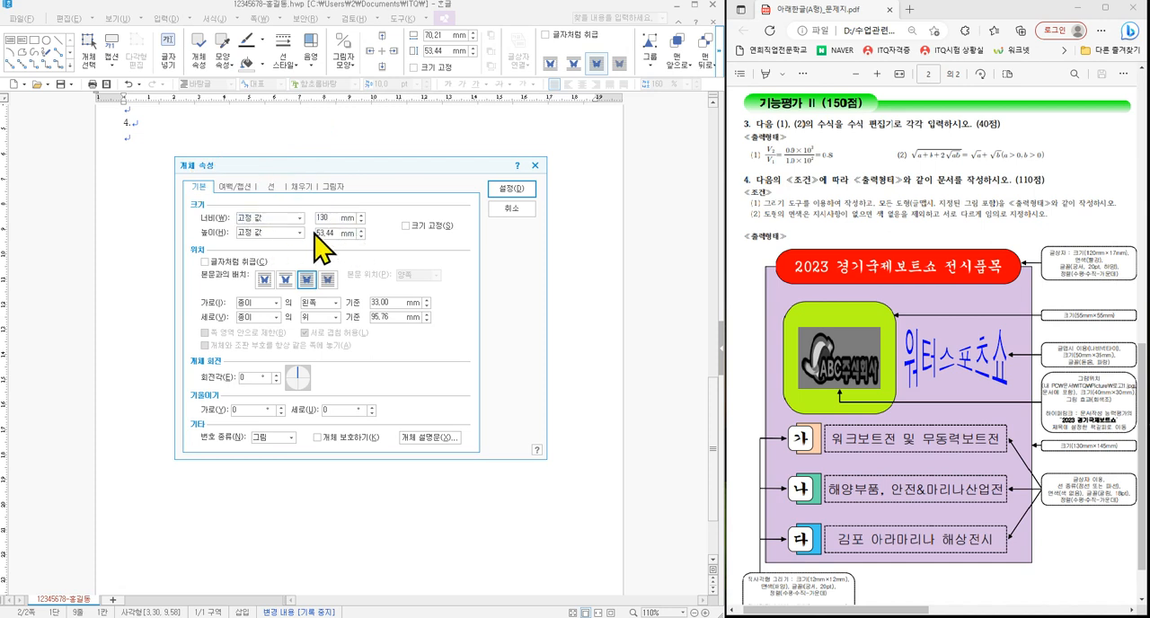
{"action": "left_click", "coordinate": [411, 226]}
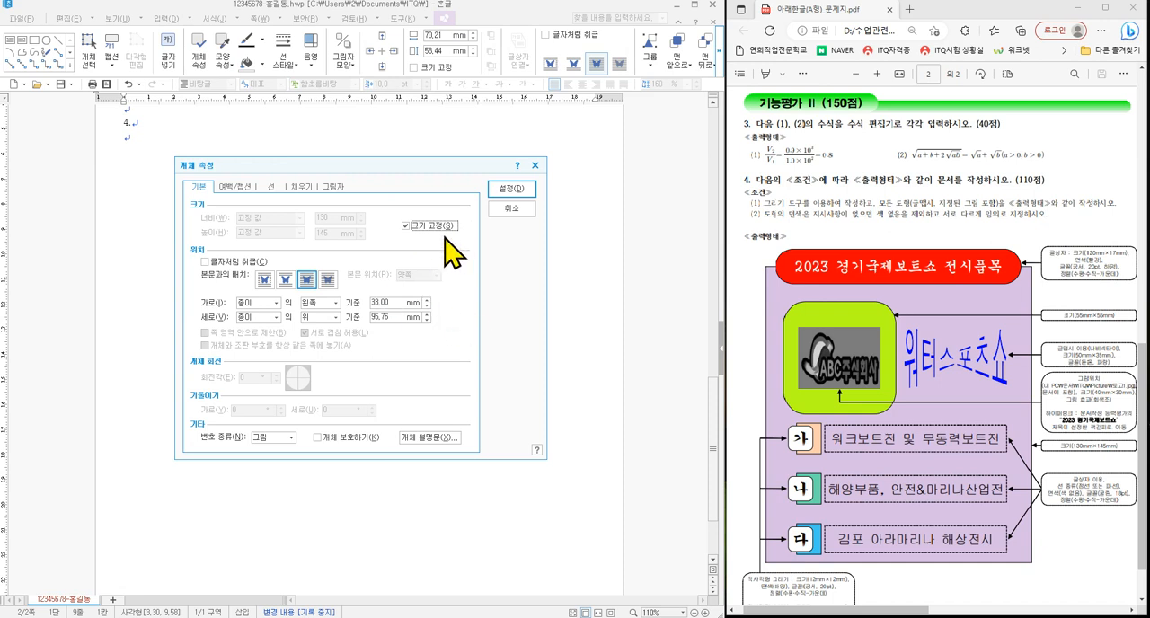
{"action": "left_click", "coordinate": [271, 187]}
{"action": "left_click", "coordinate": [303, 187]}
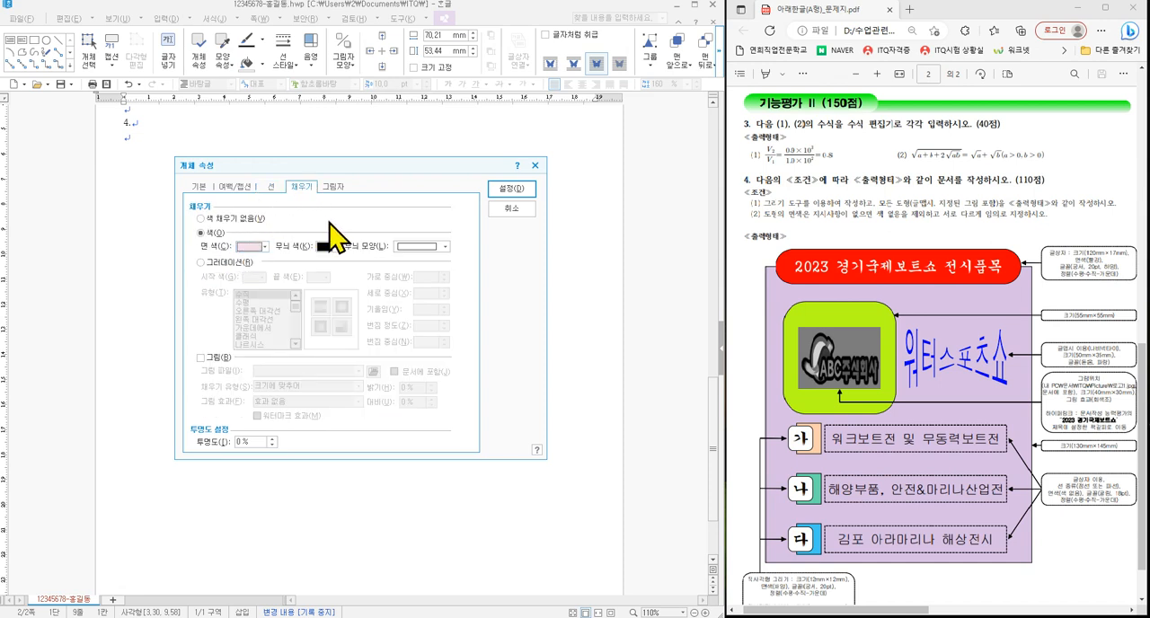
{"action": "left_click", "coordinate": [519, 188]}
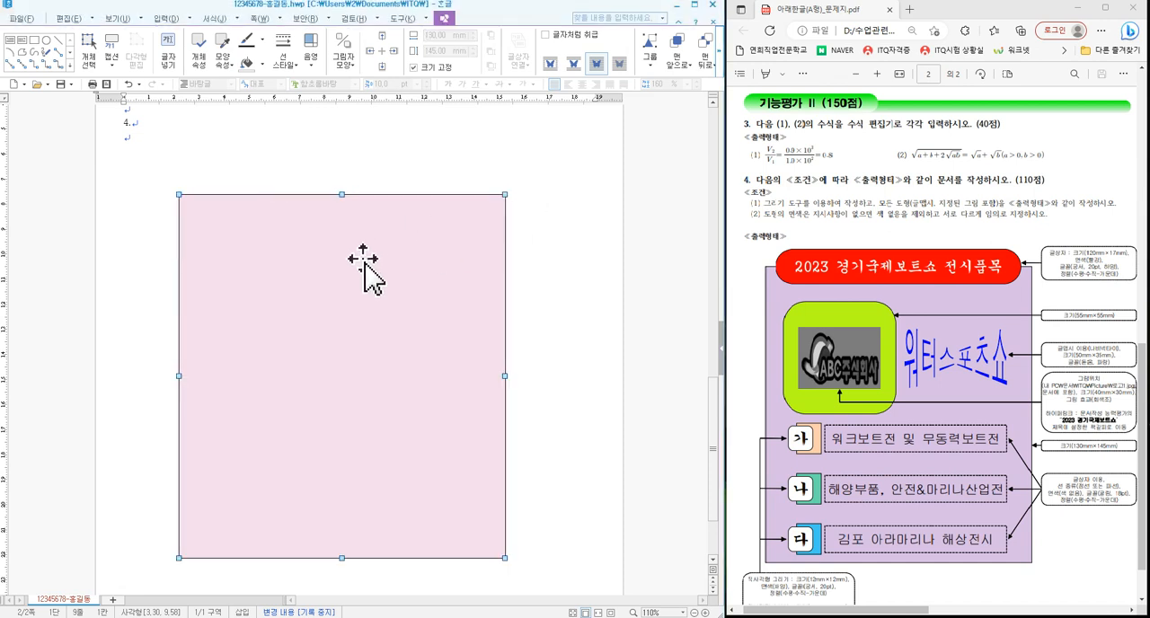
- Move the pink rectangle slightly up and to the left beneath number 4, then deselect it
{"action": "left_click_drag", "start_coordinate": [328, 305], "coordinate": [253, 282]}
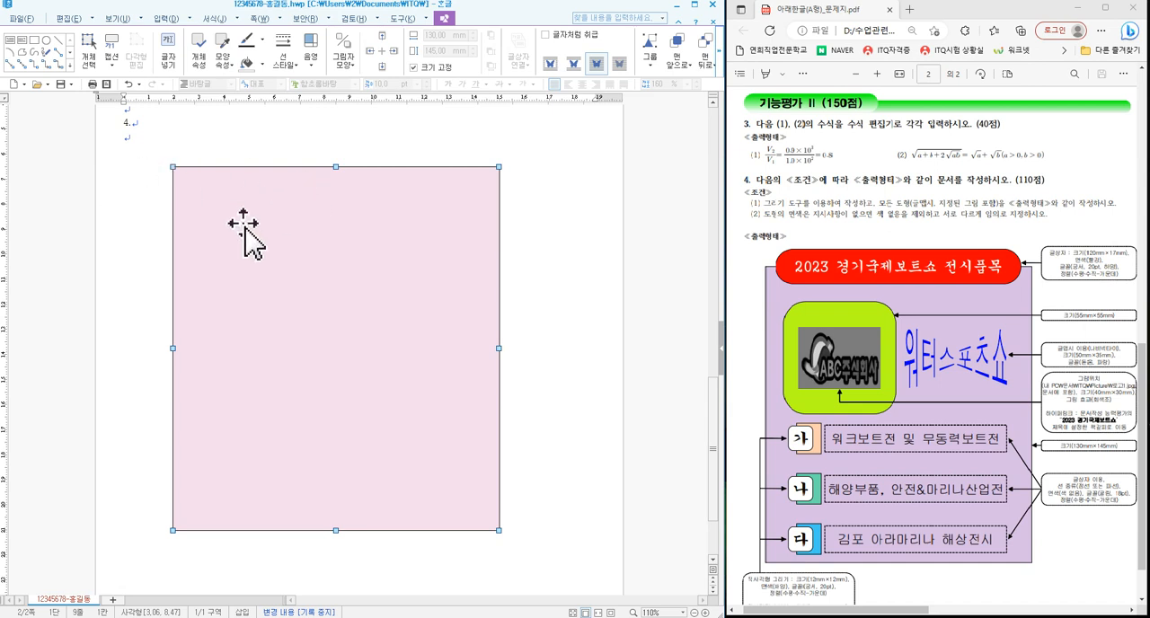
{"action": "left_click_drag", "start_coordinate": [244, 228], "coordinate": [247, 237]}
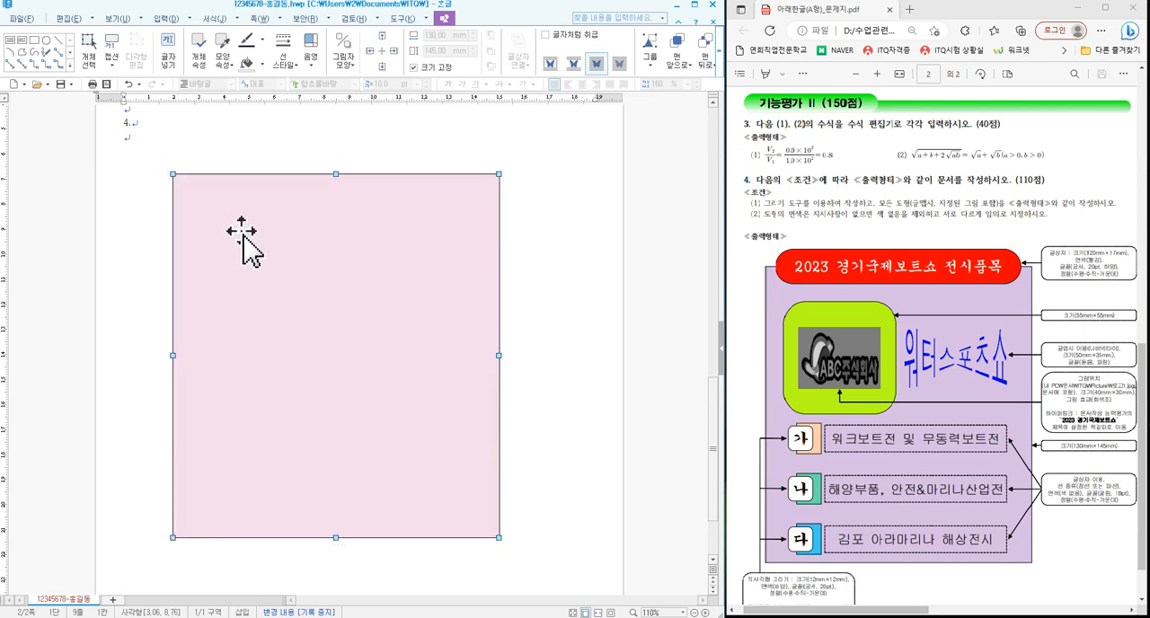
{"action": "left_click_drag", "start_coordinate": [275, 289], "coordinate": [275, 297]}
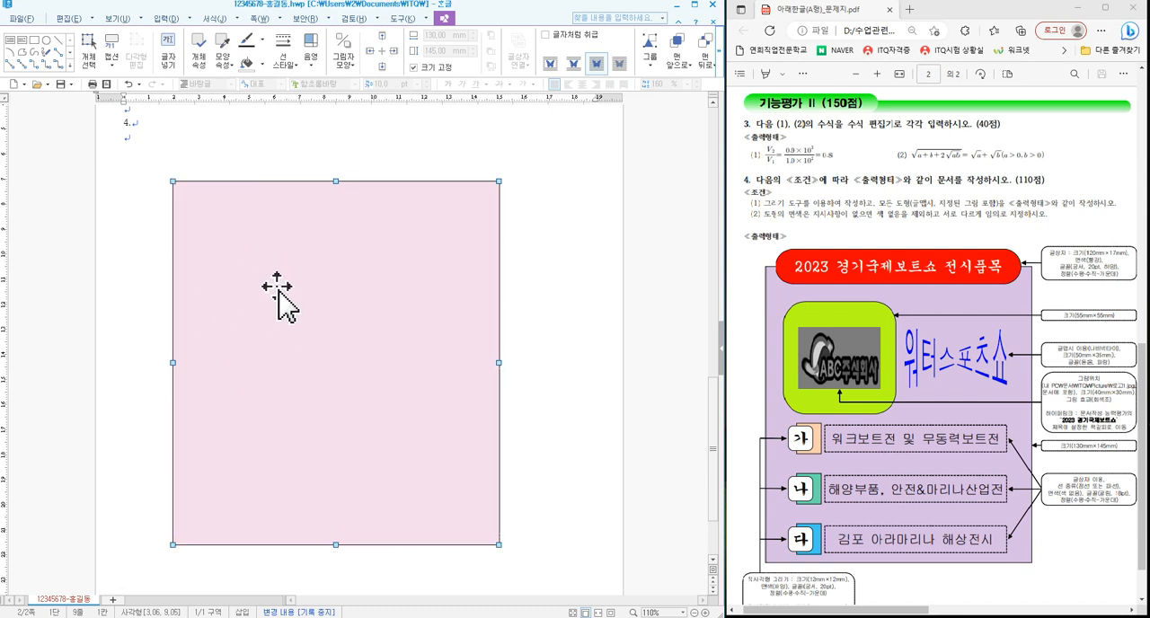
{"action": "left_click", "coordinate": [540, 347]}
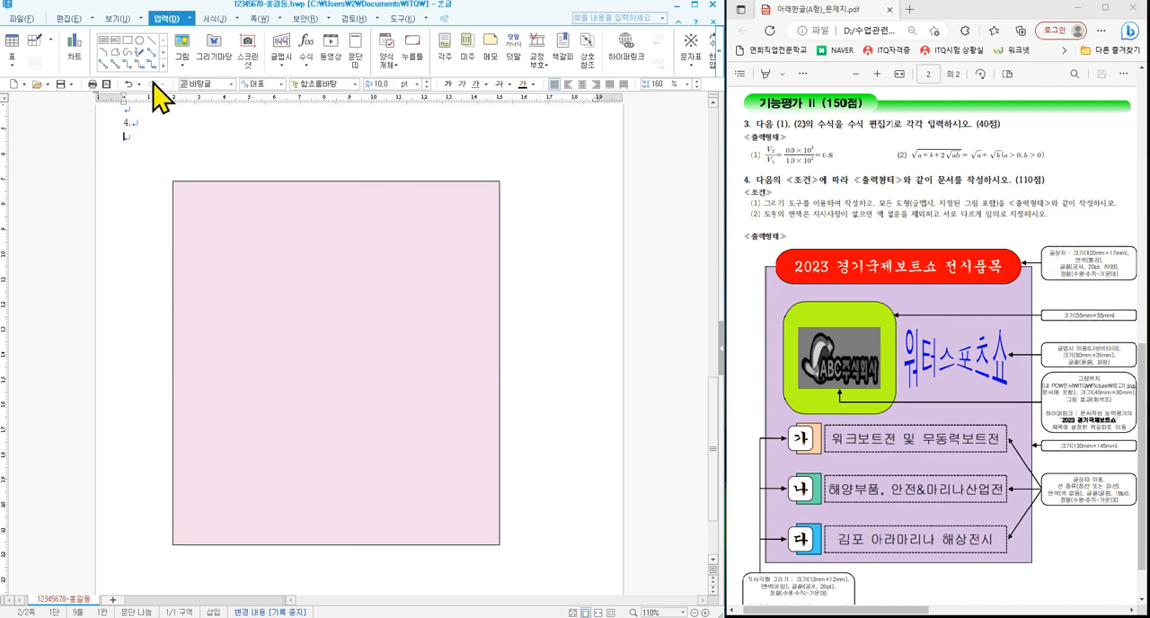
- Draw a text box about 125 mm by 29 mm across the pink rectangle's top edge and select it
{"action": "left_click", "coordinate": [102, 42]}
{"action": "left_click_drag", "start_coordinate": [223, 144], "coordinate": [537, 217]}
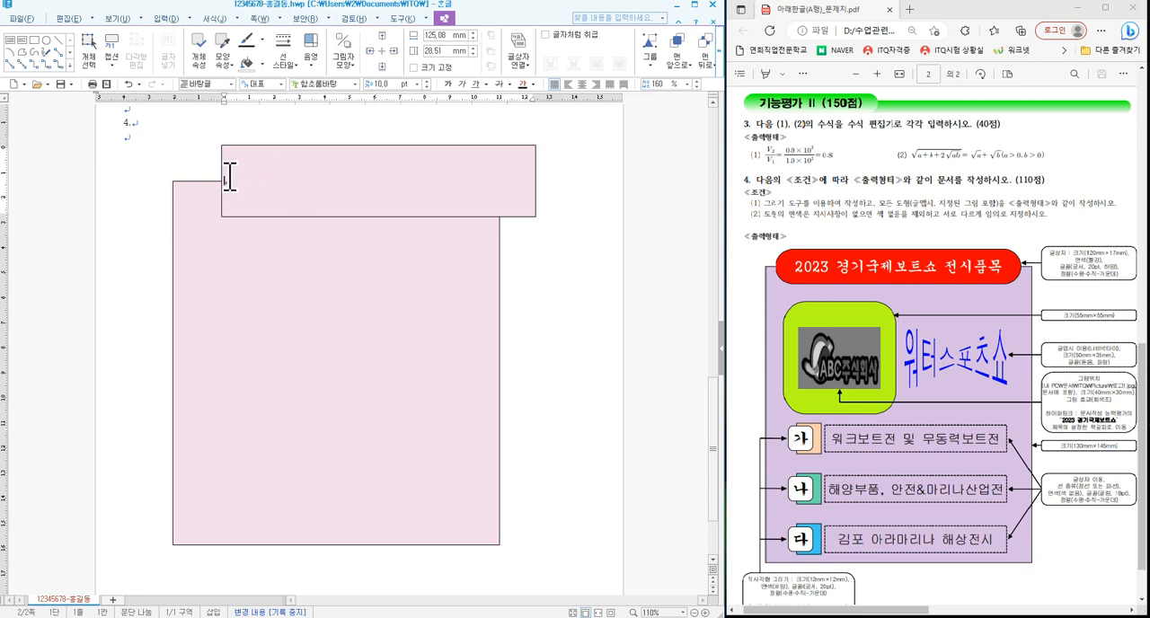
{"action": "left_click", "coordinate": [536, 167]}
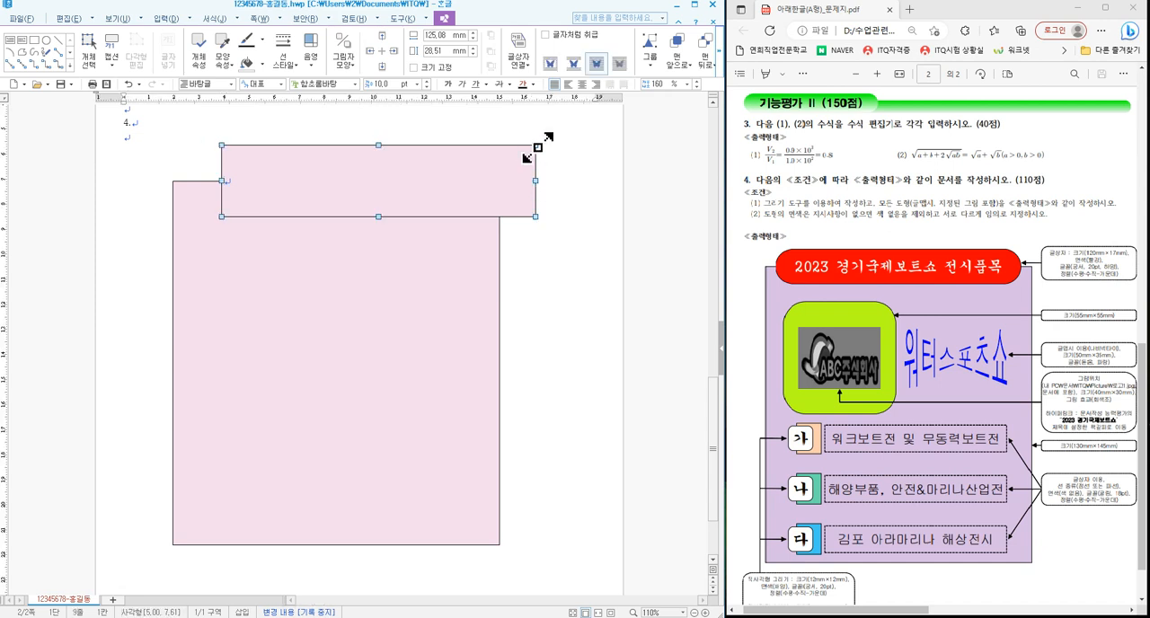
- Set the text box's size to 120 mm by 17 mm and fix its size (크기 고정)
{"action": "double_click", "coordinate": [381, 191]}
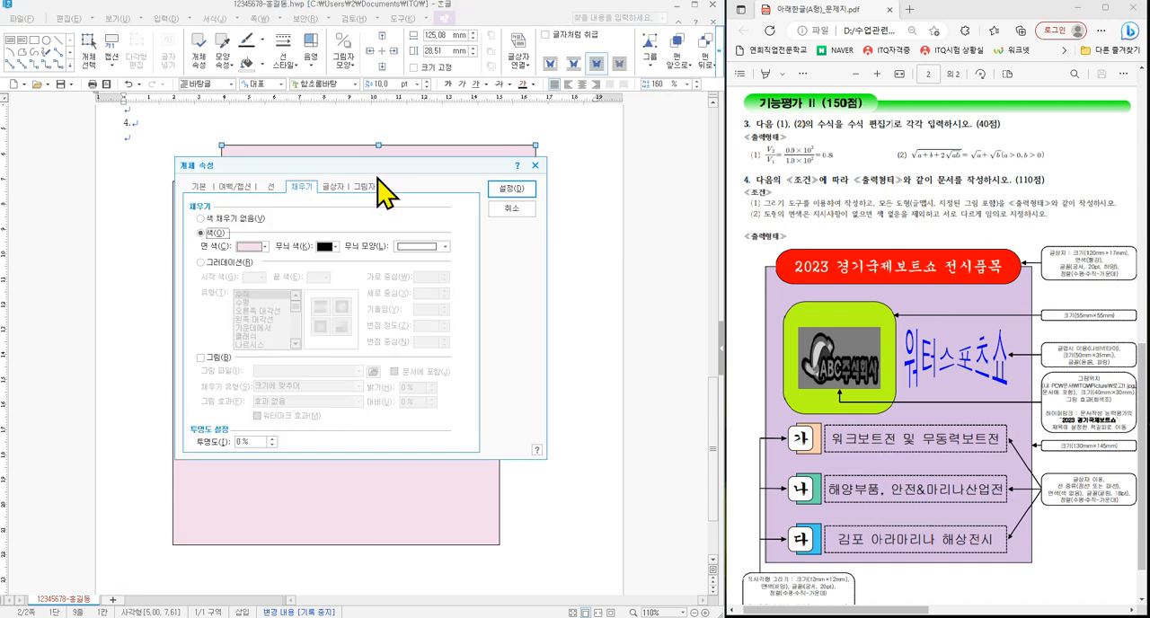
{"action": "left_click", "coordinate": [199, 187]}
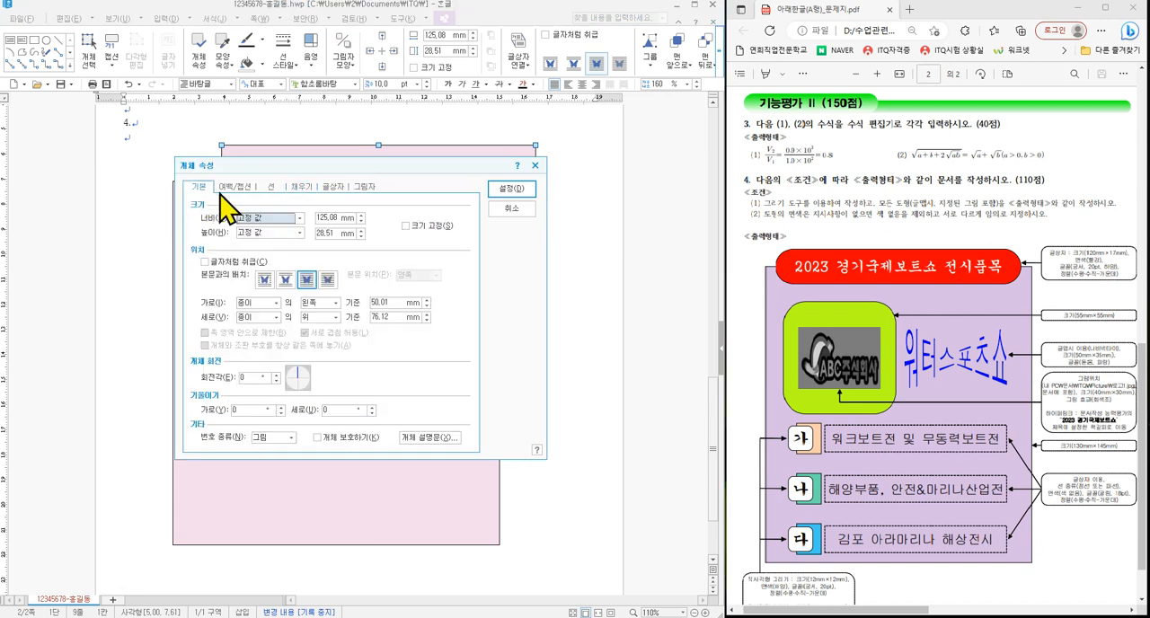
{"action": "left_click", "coordinate": [333, 219]}
{"action": "key", "text": "Tab"}
{"action": "key", "text": "Tab"}
{"action": "left_click", "coordinate": [405, 226]}
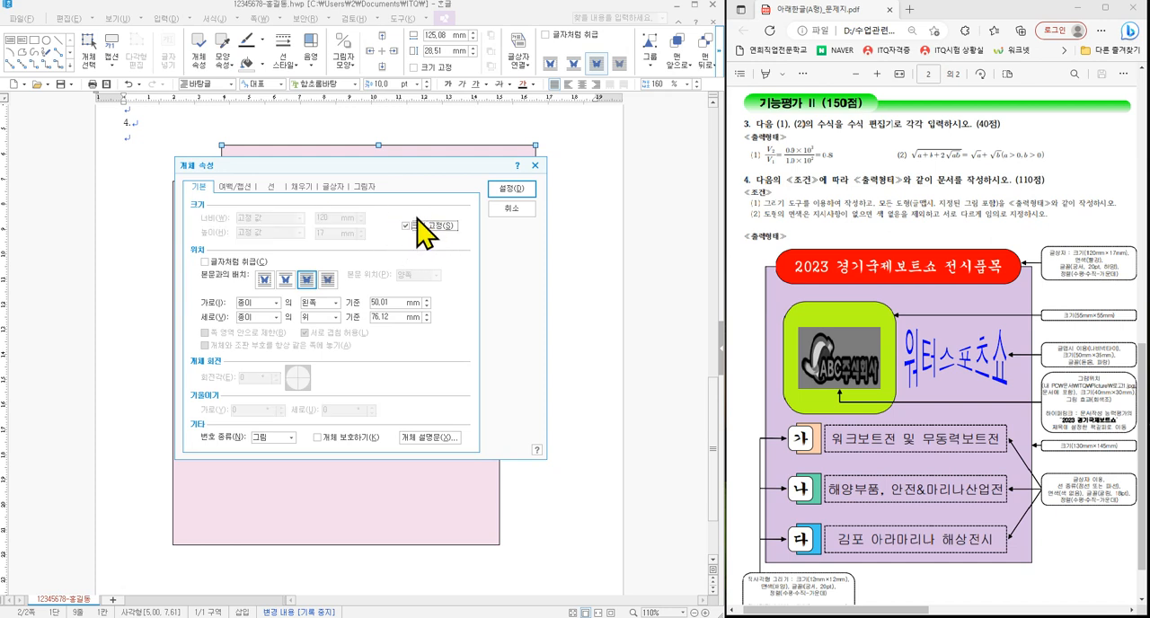
- Give the text box semicircular ends (반원) and a red fill from the 오피스 colour theme
{"action": "left_click", "coordinate": [271, 186]}
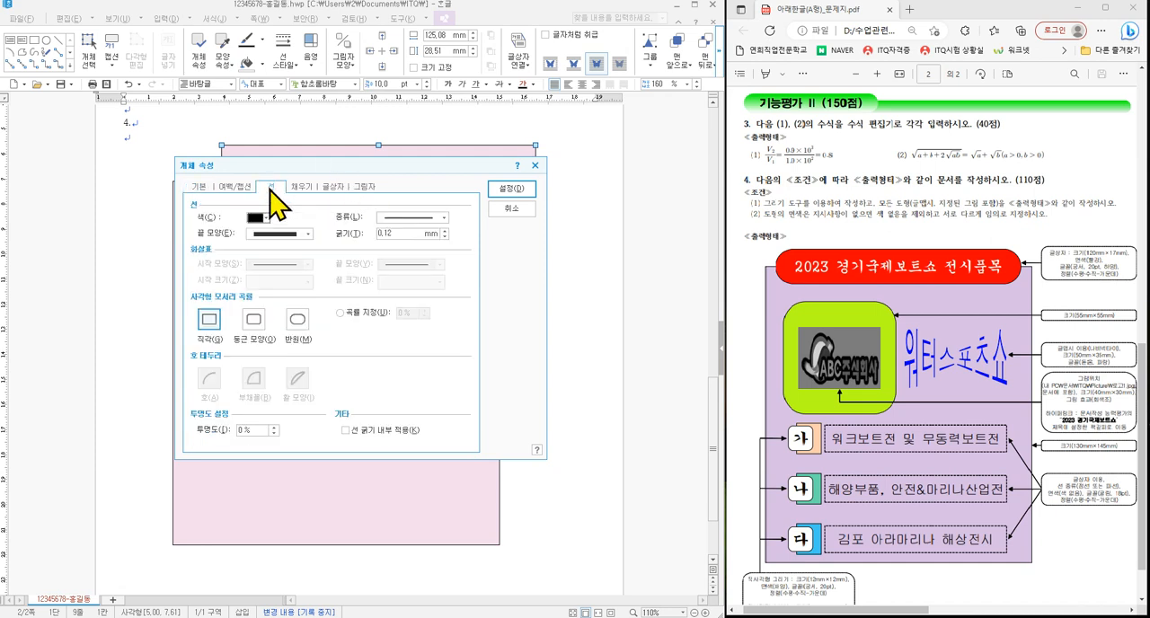
{"action": "left_click", "coordinate": [297, 316]}
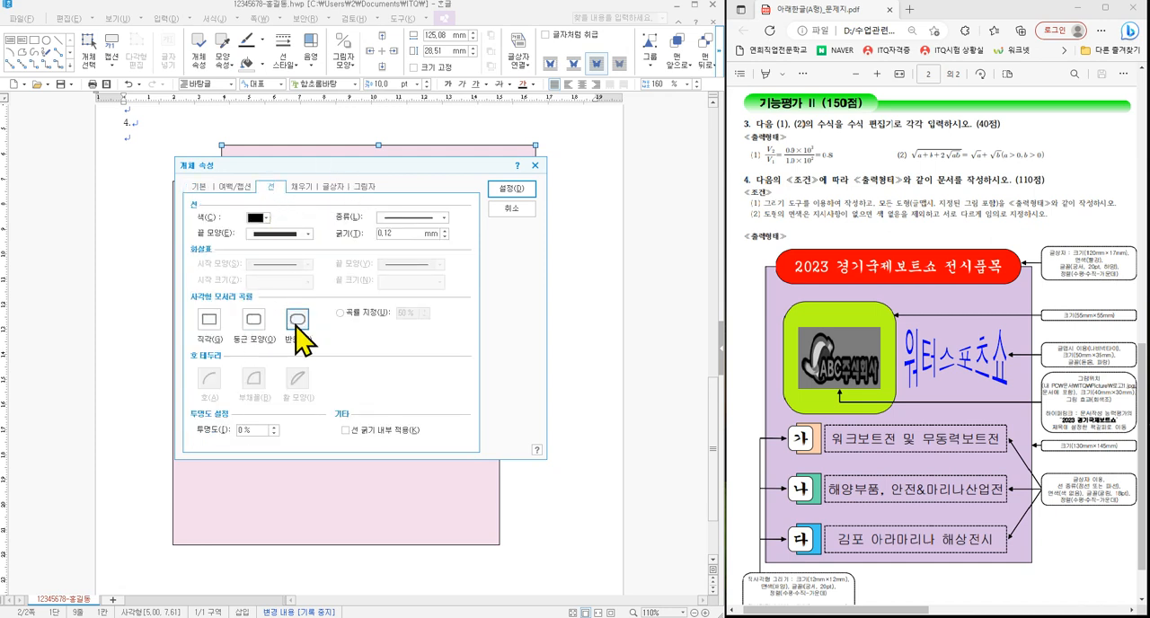
{"action": "left_click", "coordinate": [302, 187]}
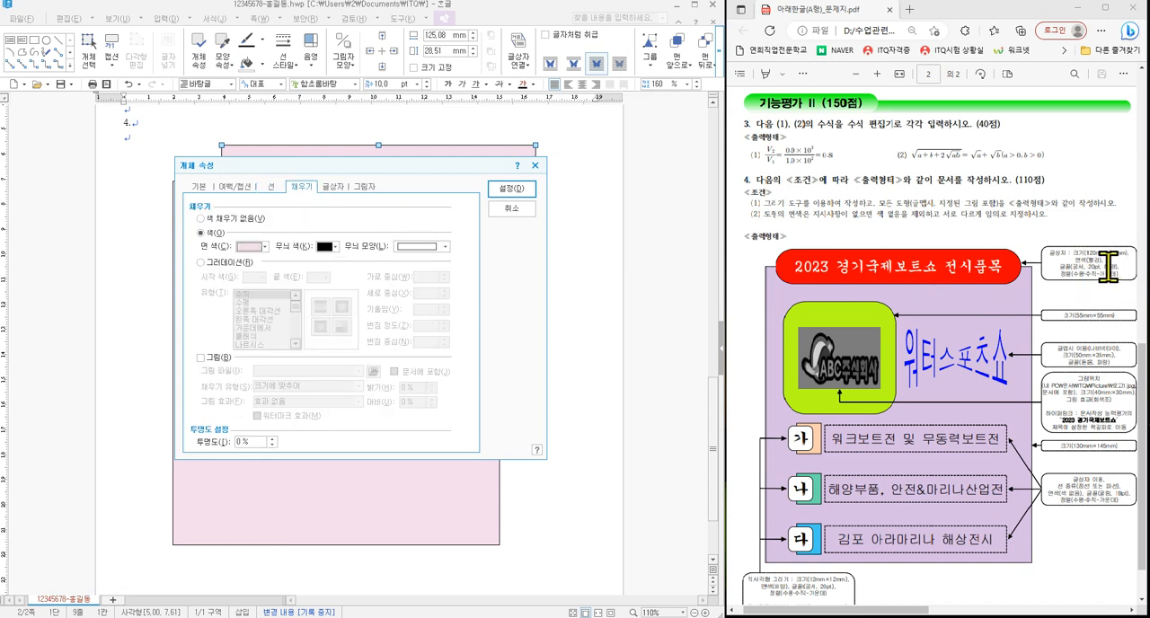
{"action": "left_click", "coordinate": [256, 246]}
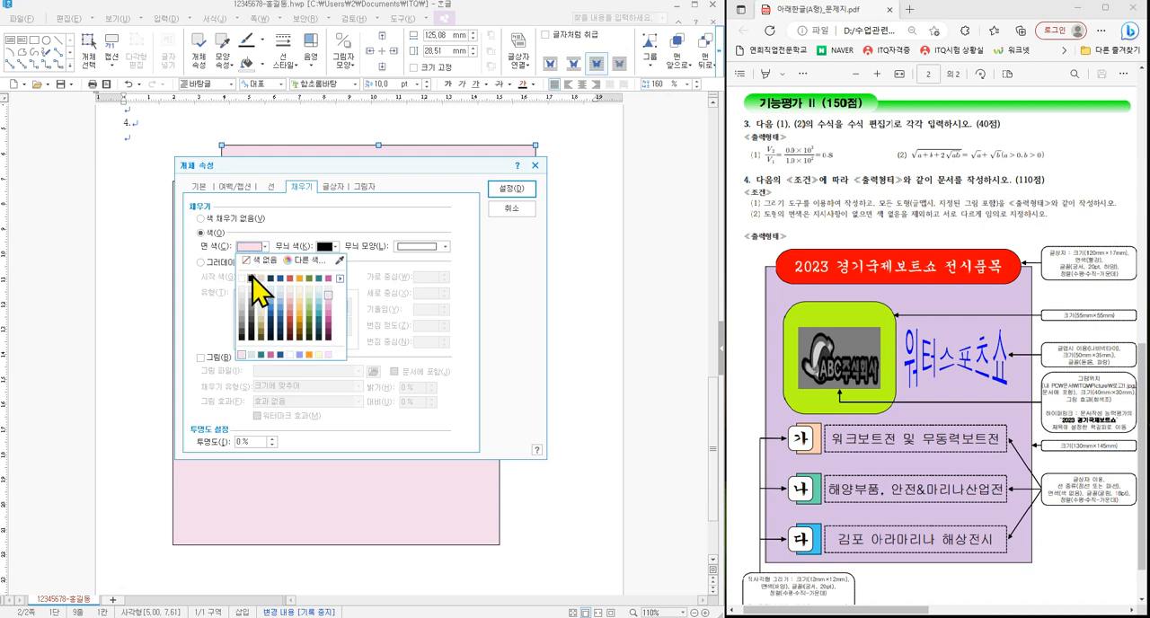
{"action": "left_click", "coordinate": [341, 279]}
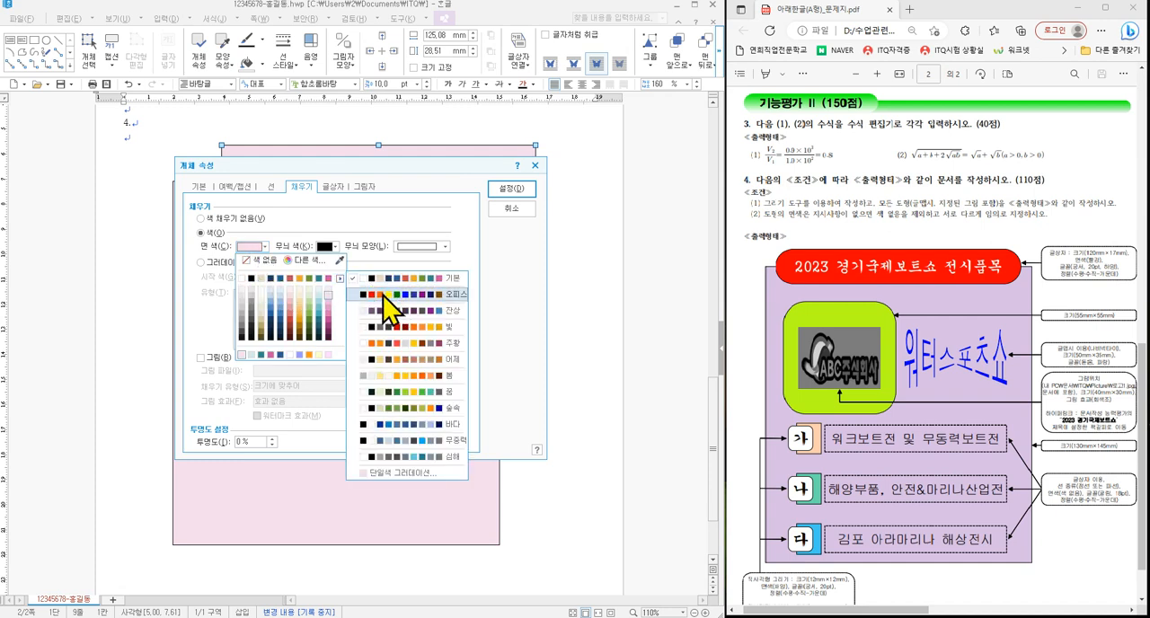
{"action": "left_click", "coordinate": [384, 294]}
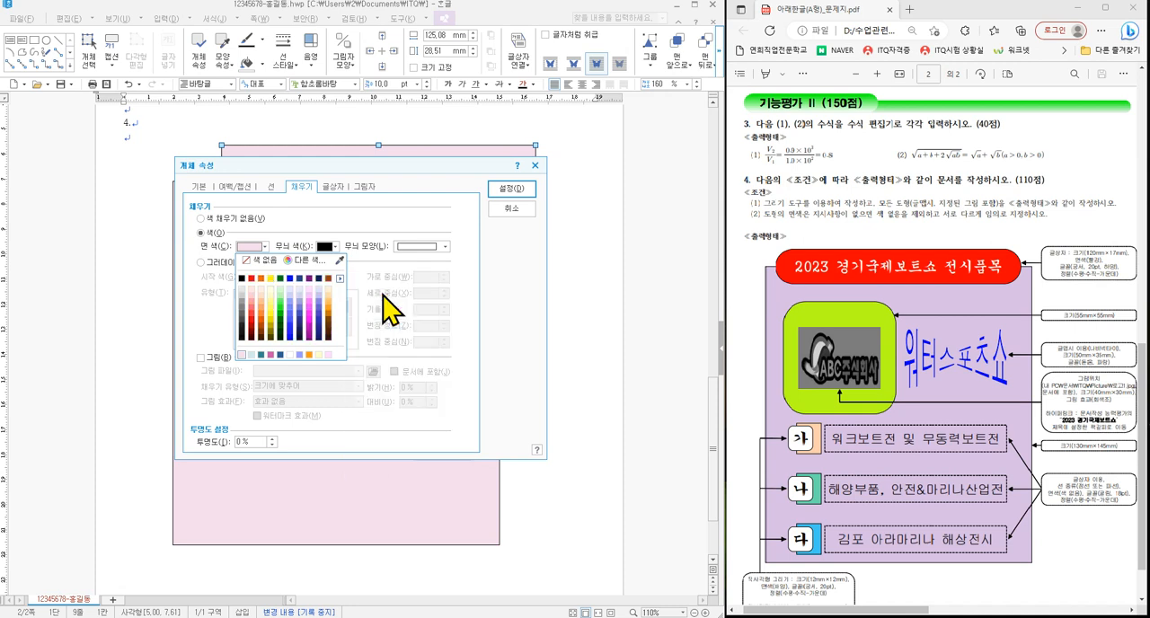
{"action": "left_click", "coordinate": [253, 279]}
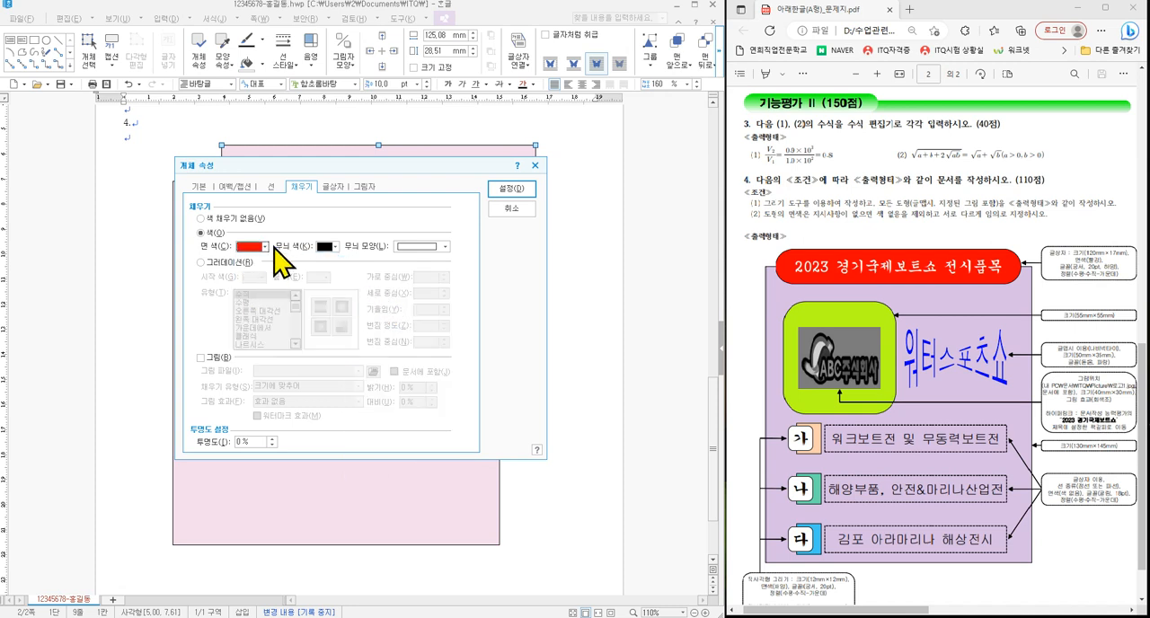
{"action": "left_click", "coordinate": [509, 188]}
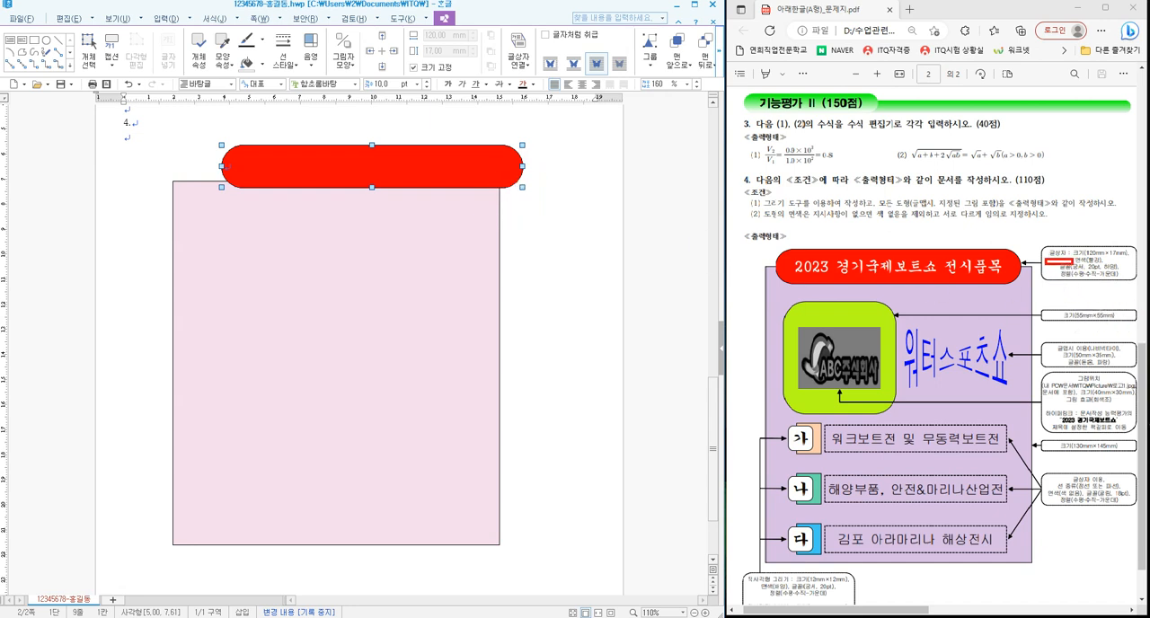
- Format the text box's text as 궁서, 20 pt, white and centre-aligned
{"action": "left_click_drag", "start_coordinate": [1087, 264], "coordinate": [1120, 278]}
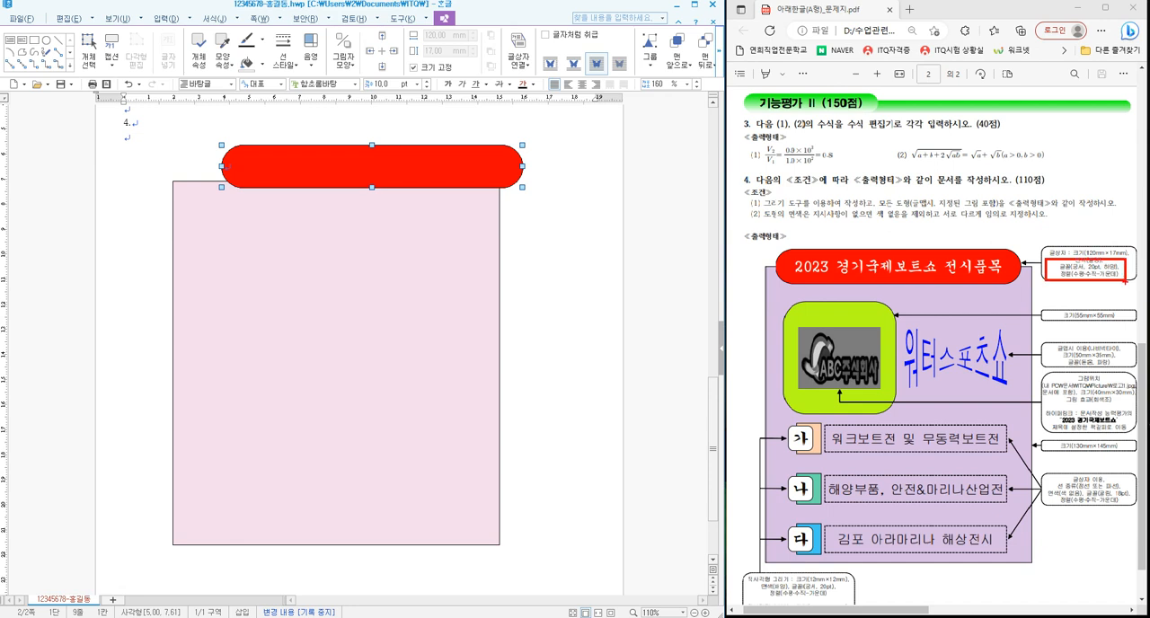
{"action": "left_click", "coordinate": [355, 84]}
{"action": "left_click_drag", "start_coordinate": [434, 171], "coordinate": [434, 112]}
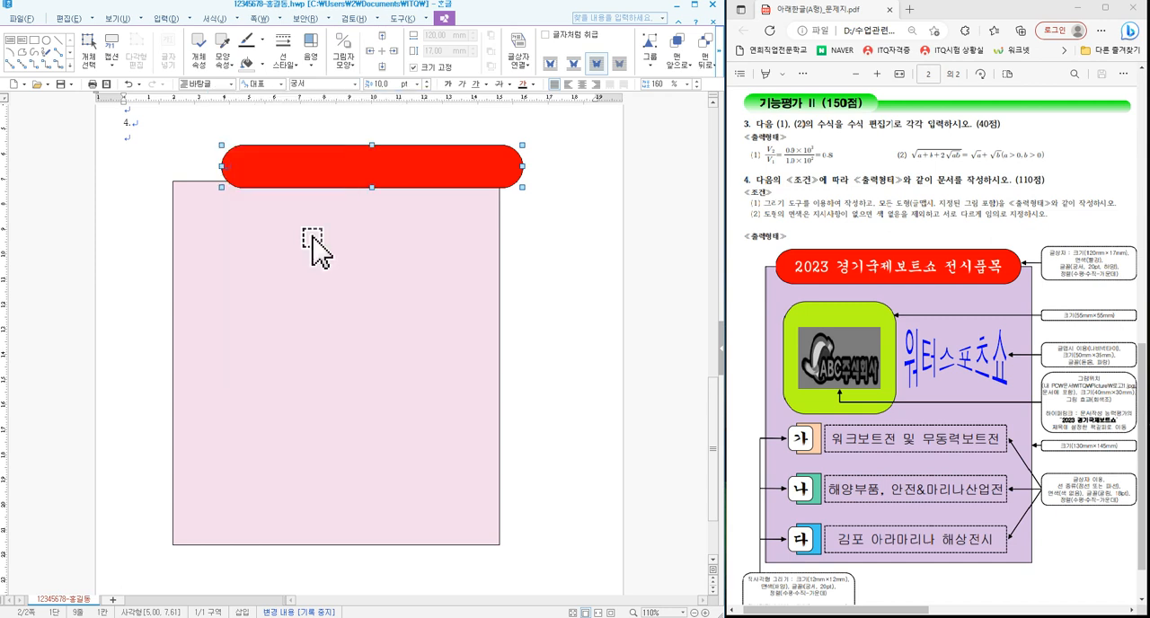
{"action": "left_click", "coordinate": [308, 231]}
{"action": "left_click", "coordinate": [418, 84]}
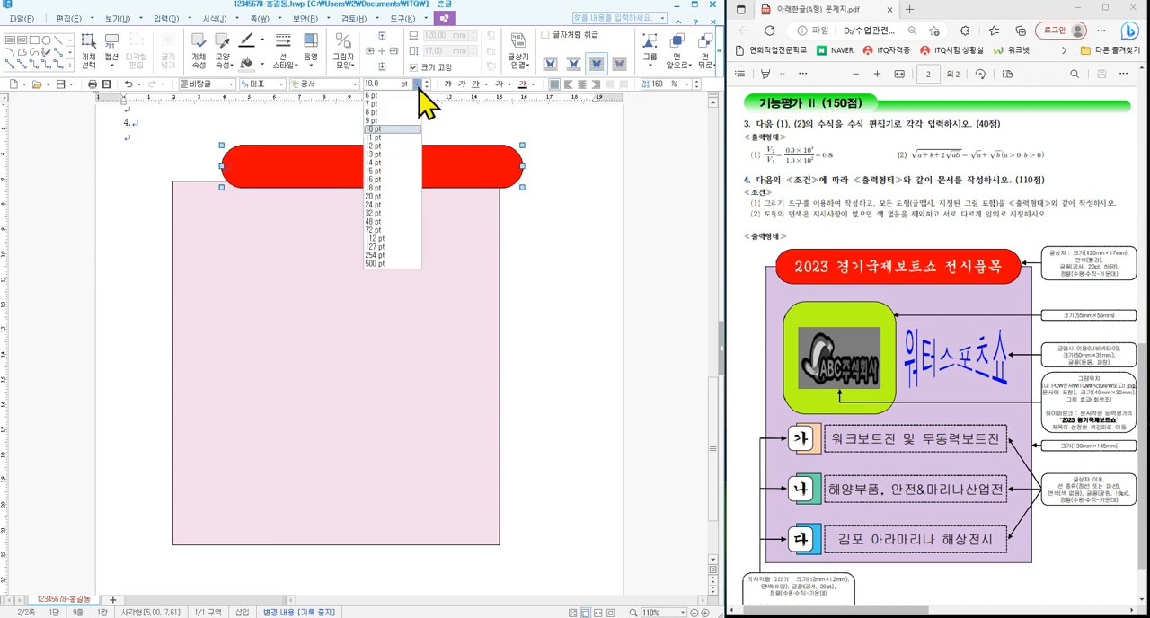
{"action": "left_click", "coordinate": [386, 196]}
{"action": "left_click", "coordinate": [533, 83]}
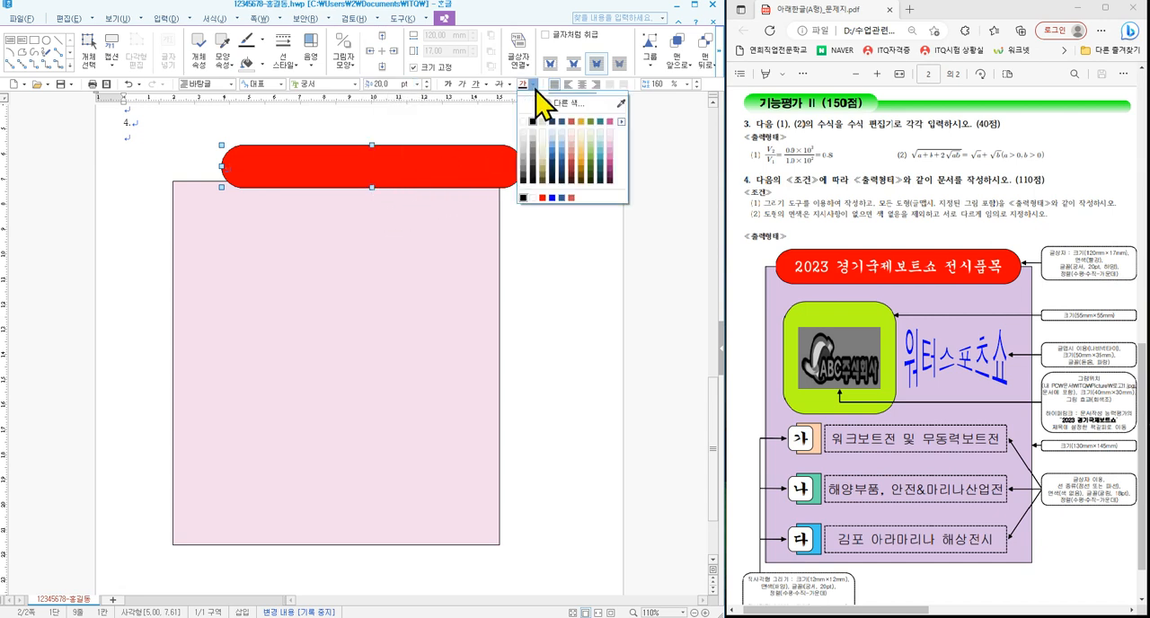
{"action": "left_click", "coordinate": [528, 120]}
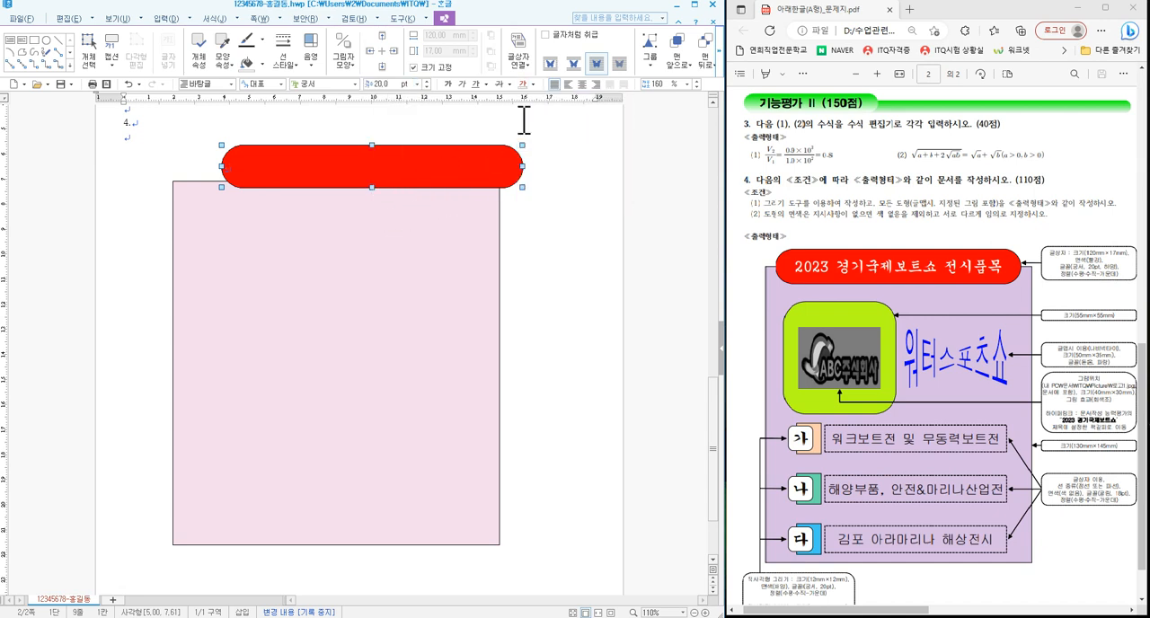
{"action": "left_click", "coordinate": [582, 85]}
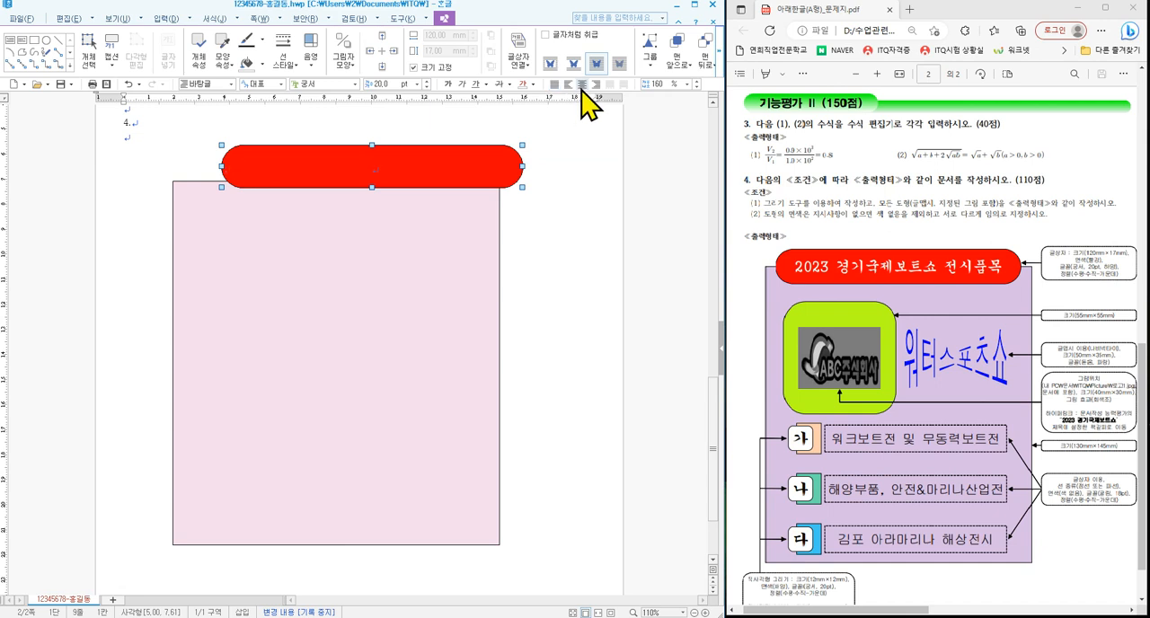
- Centre the red text box horizontally over the pink rectangle's top edge and deselect it
{"action": "left_click_drag", "start_coordinate": [503, 169], "coordinate": [457, 180]}
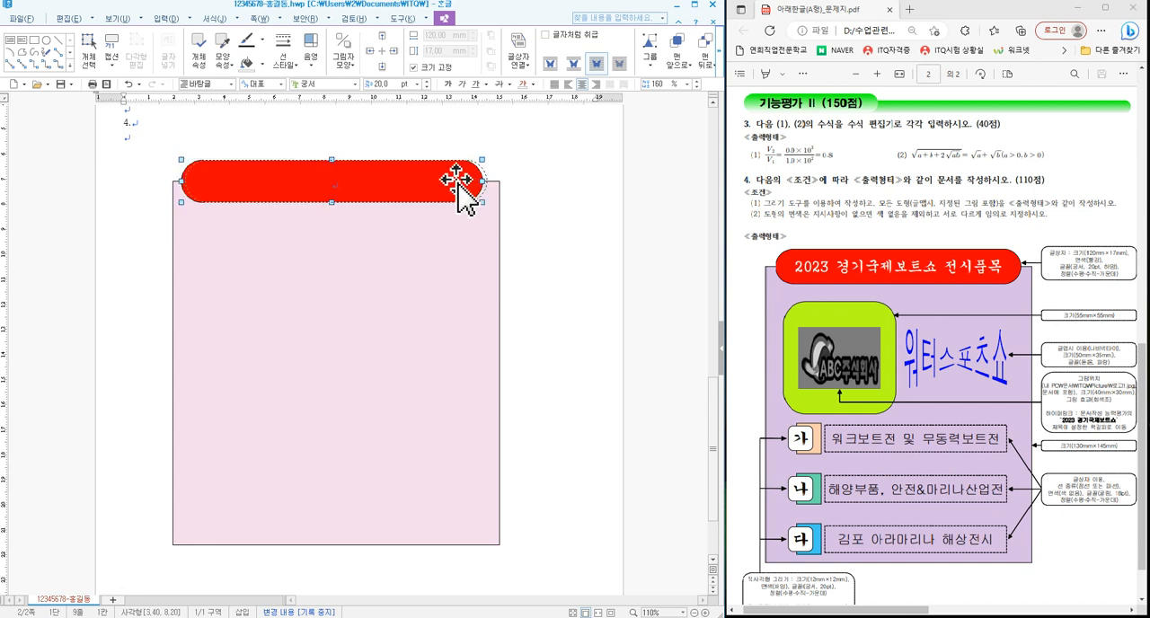
{"action": "key", "text": "Right"}
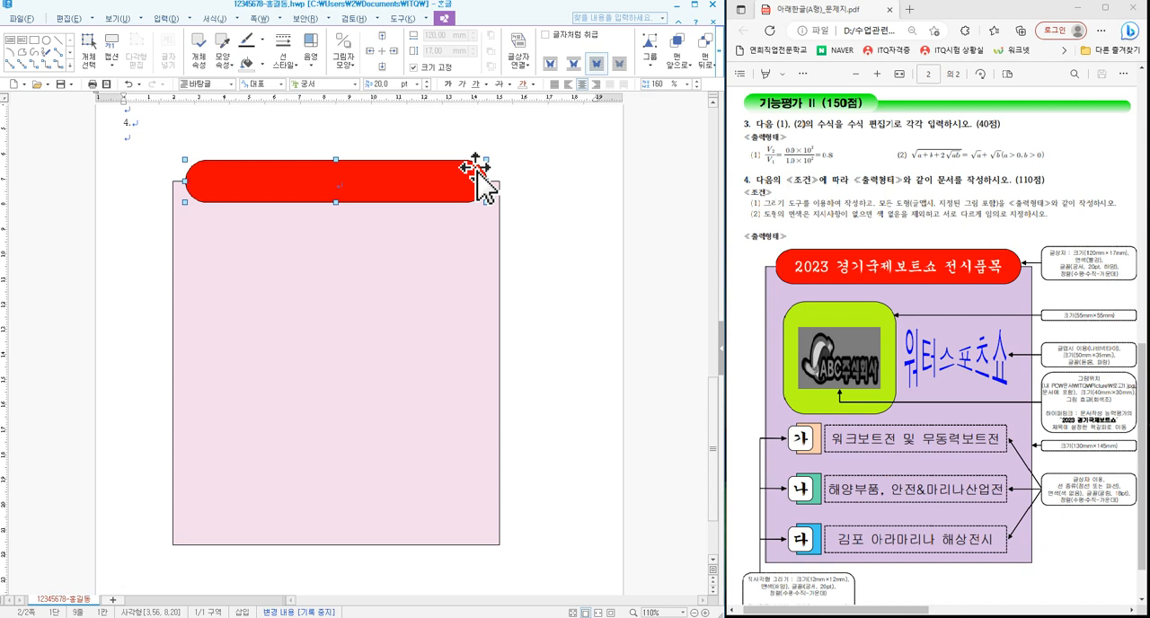
{"action": "left_click_drag", "start_coordinate": [477, 166], "coordinate": [485, 169]}
{"action": "left_click", "coordinate": [539, 233]}
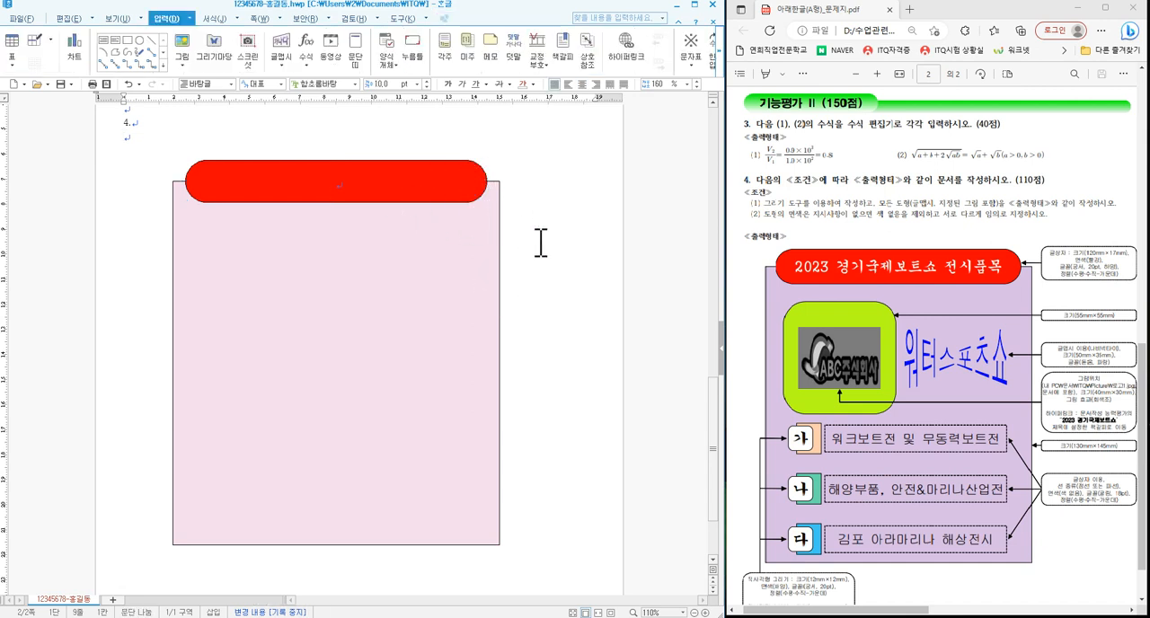
- Enter the title "2023 경기국제보트쇼 전시품목" in the red text box
{"action": "left_click", "coordinate": [367, 182]}
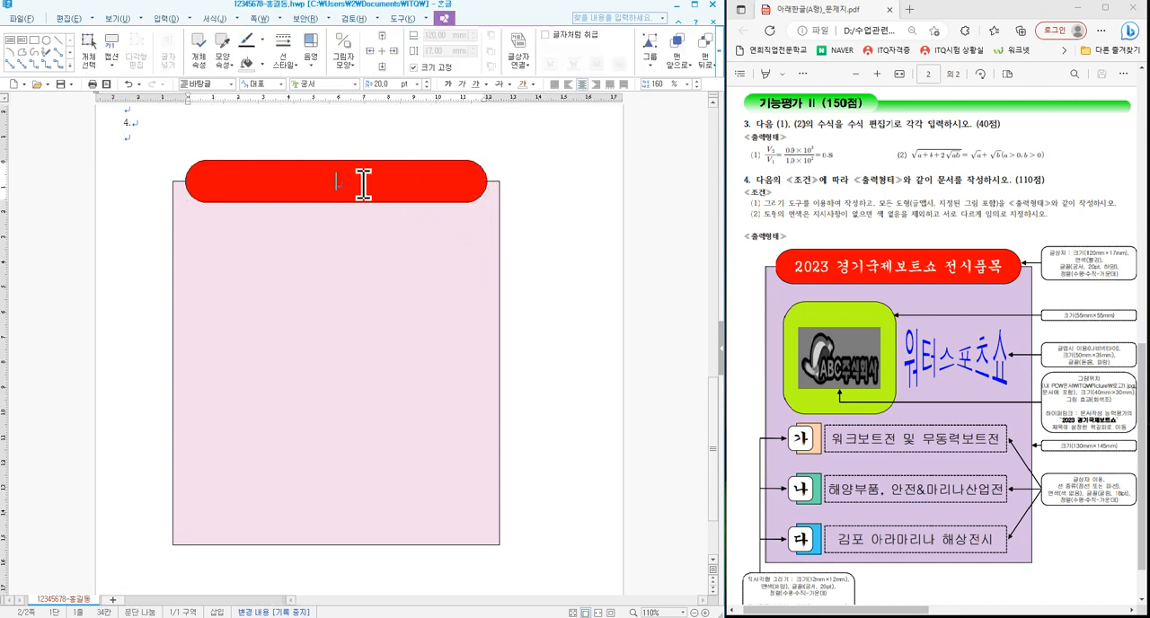
{"action": "type", "text": "2023 경기국제"}
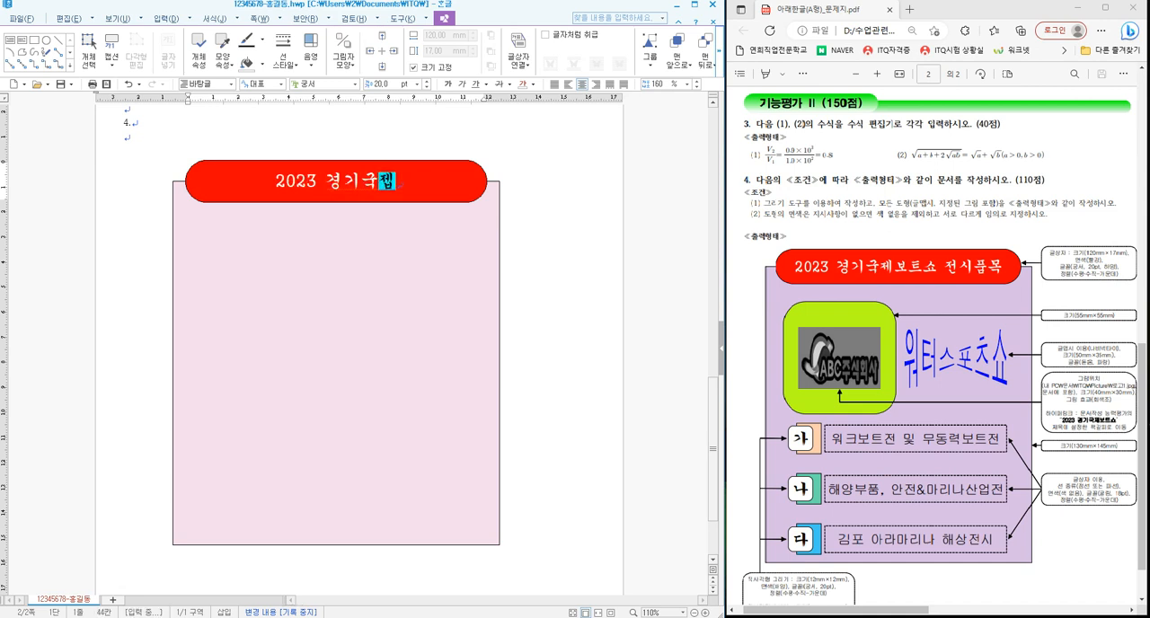
{"action": "type", "text": "보트쇼 전시"}
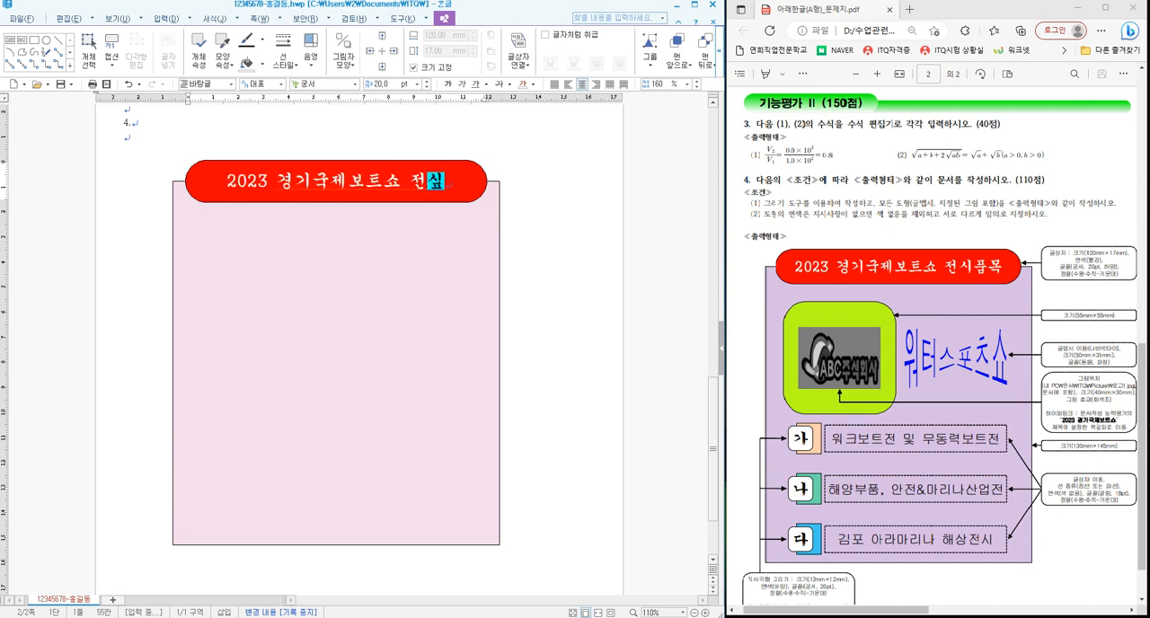
{"action": "type", "text": "품ㅁ"}
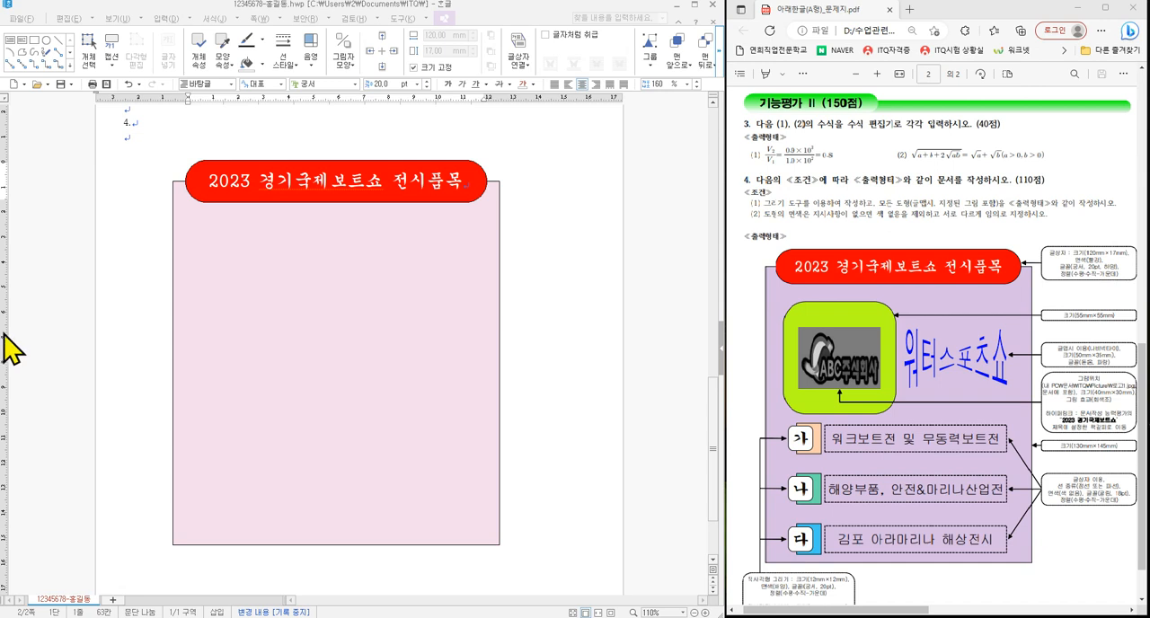
- Deselect the title text box and draw a rectangle about 53 by 45 mm across the pink rectangle's right edge
{"action": "left_click", "coordinate": [513, 320]}
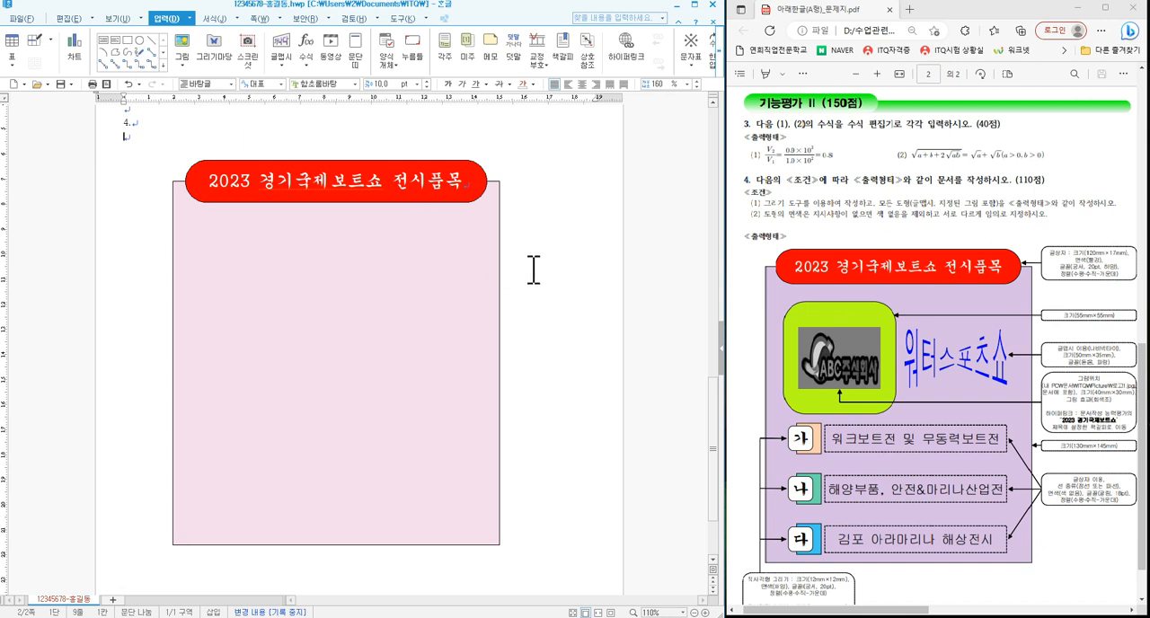
{"action": "left_click", "coordinate": [127, 41]}
{"action": "left_click_drag", "start_coordinate": [437, 286], "coordinate": [572, 400]}
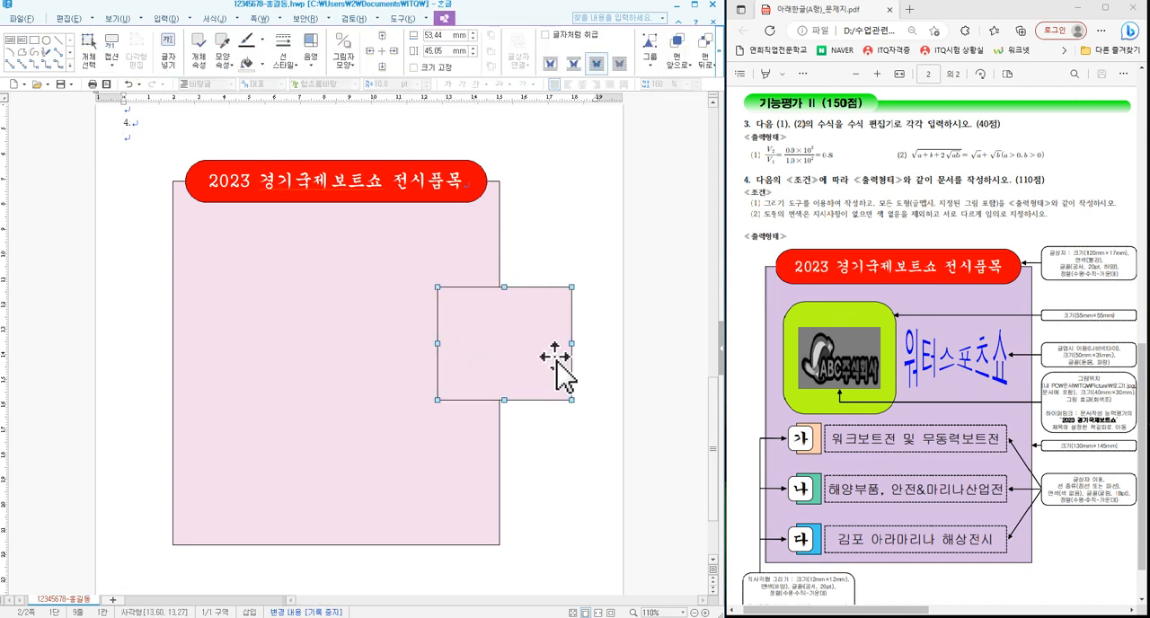
- Set the new rectangle to a locked size of 55 by 55 mm and give it rounded corners (둥근 모양)
{"action": "double_click", "coordinate": [530, 342]}
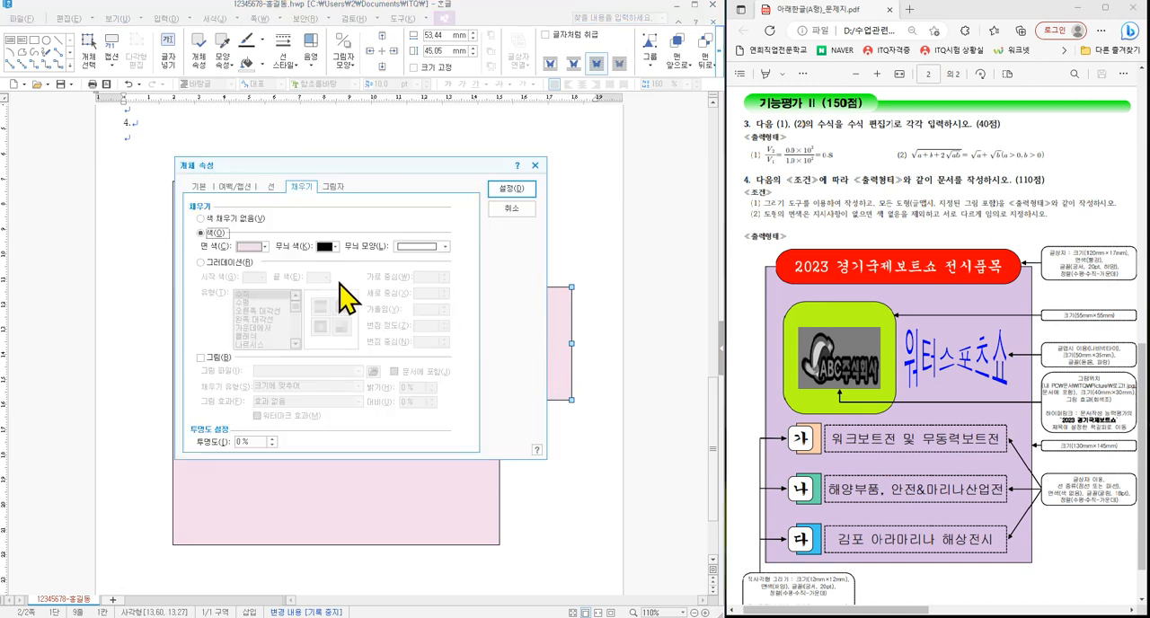
{"action": "left_click", "coordinate": [197, 188]}
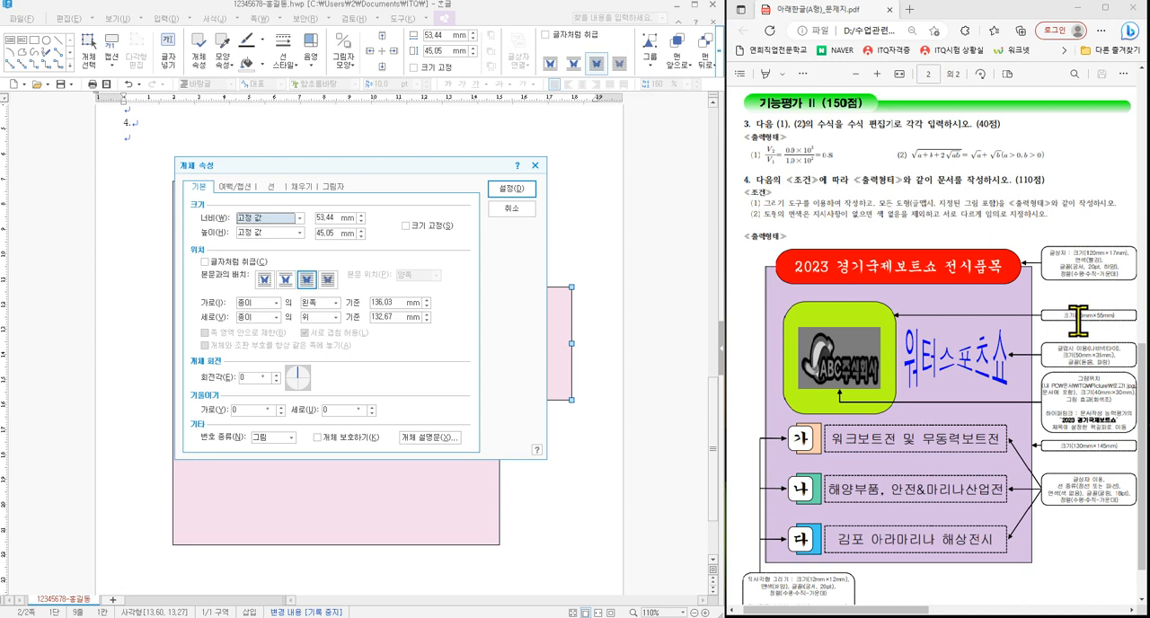
{"action": "left_click", "coordinate": [329, 223]}
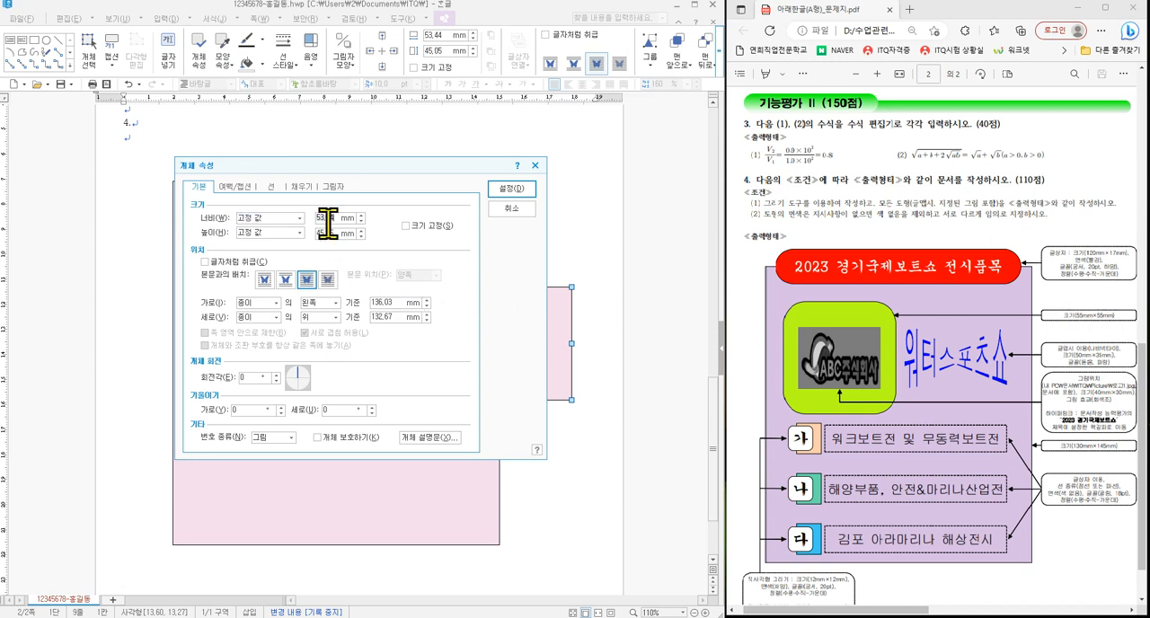
{"action": "type", "text": "55"}
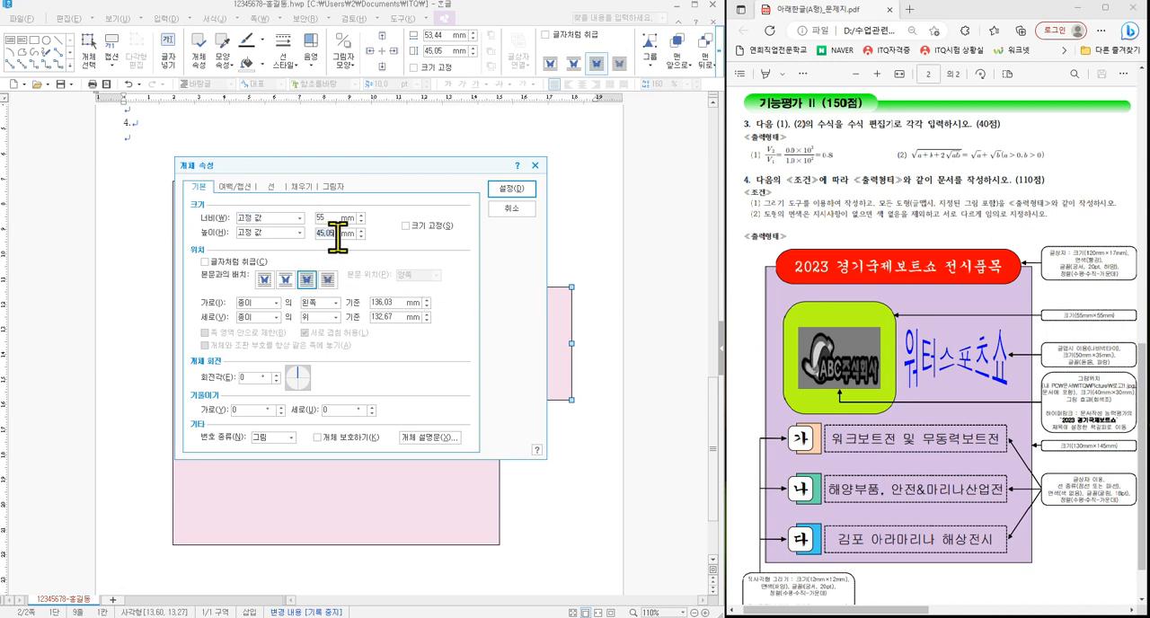
{"action": "type", "text": "55"}
{"action": "left_click", "coordinate": [406, 225]}
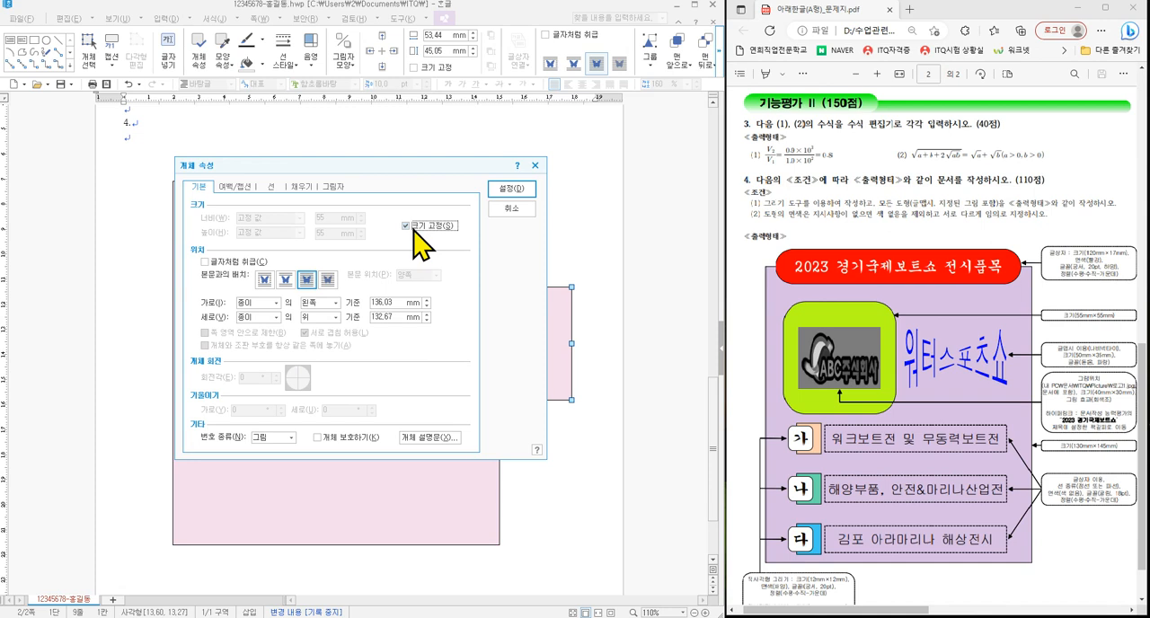
{"action": "left_click", "coordinate": [271, 187]}
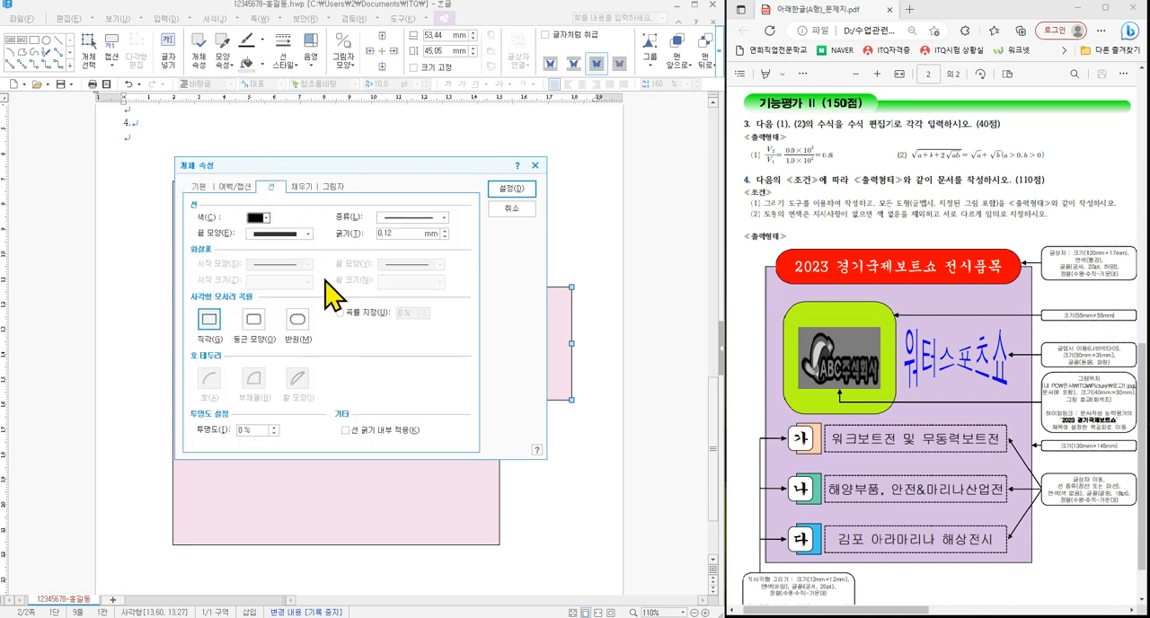
{"action": "left_click", "coordinate": [247, 316]}
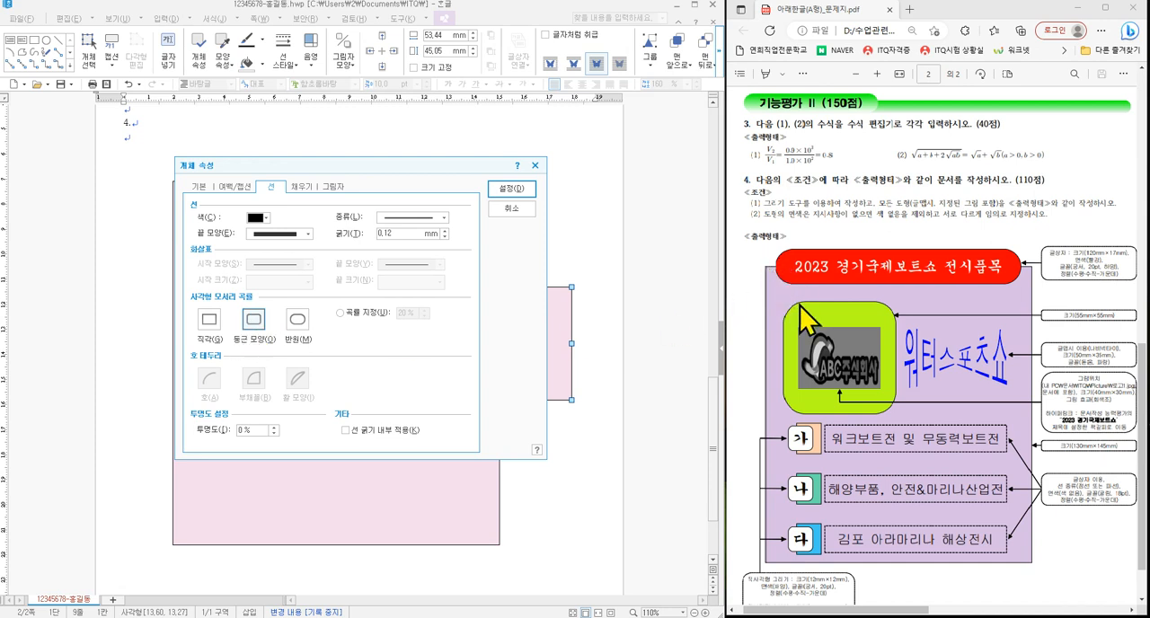
- Fill the rounded rectangle with light blue and place it in the upper-left area of the pink rectangle, below the title
{"action": "left_click", "coordinate": [301, 187]}
{"action": "left_click", "coordinate": [252, 247]}
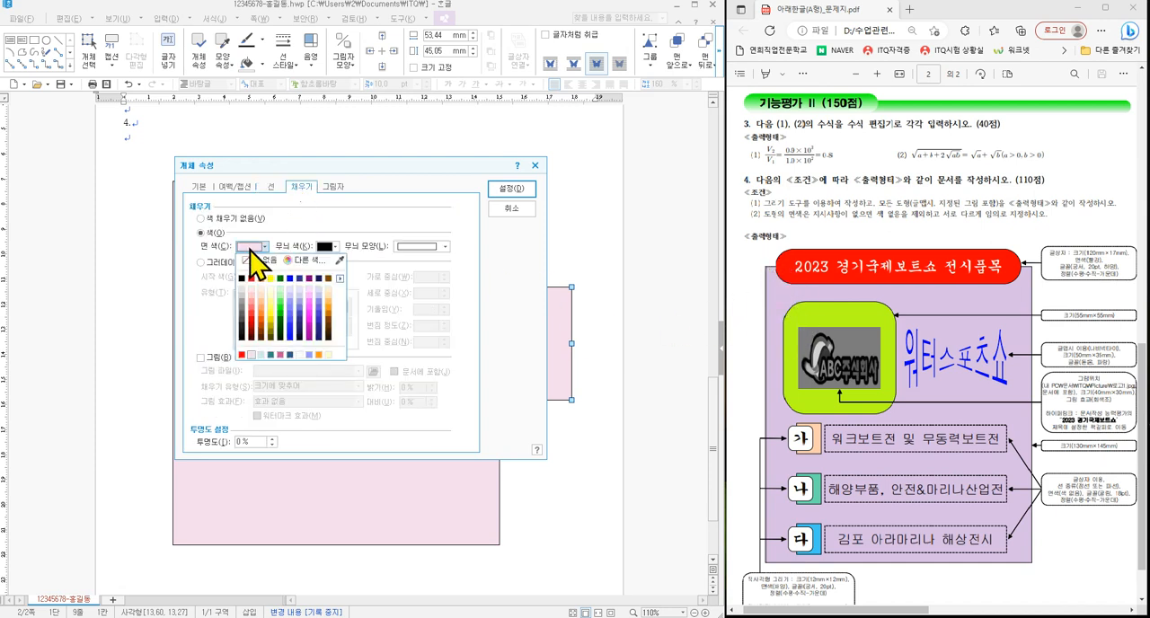
{"action": "left_click", "coordinate": [299, 289]}
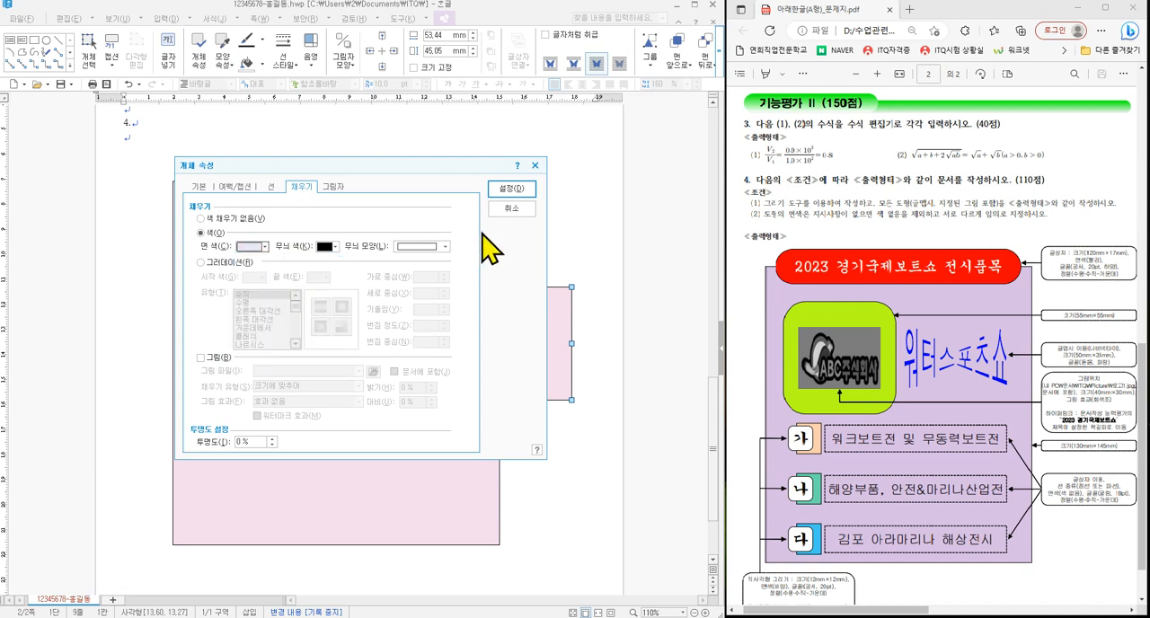
{"action": "left_click", "coordinate": [499, 190]}
{"action": "left_click_drag", "start_coordinate": [531, 362], "coordinate": [280, 304]}
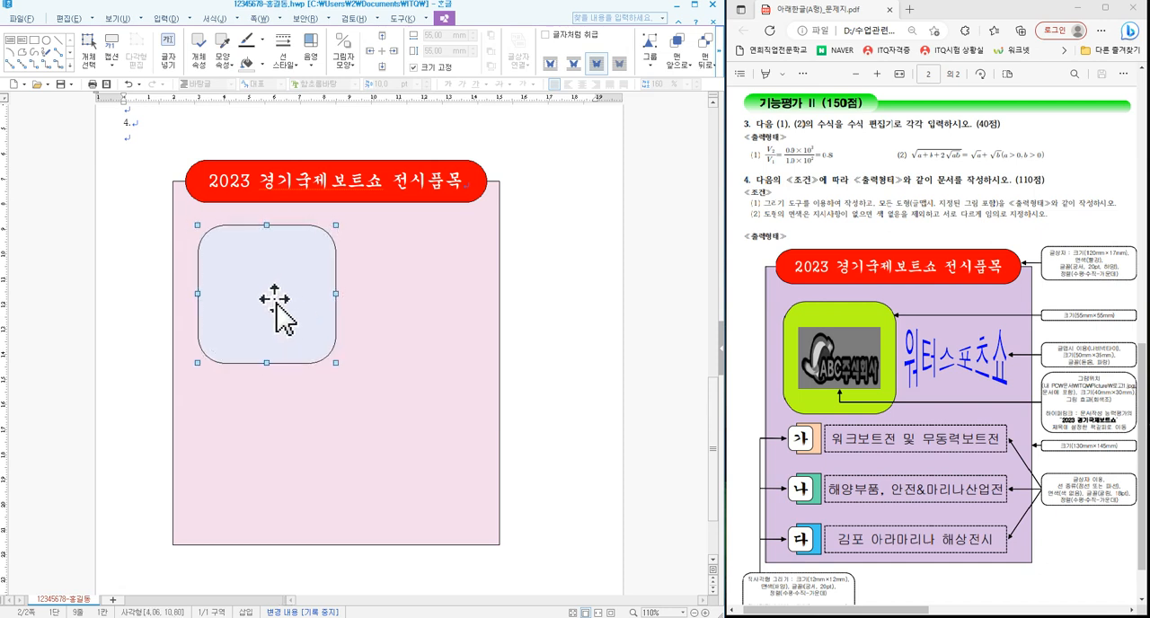
{"action": "left_click", "coordinate": [536, 327]}
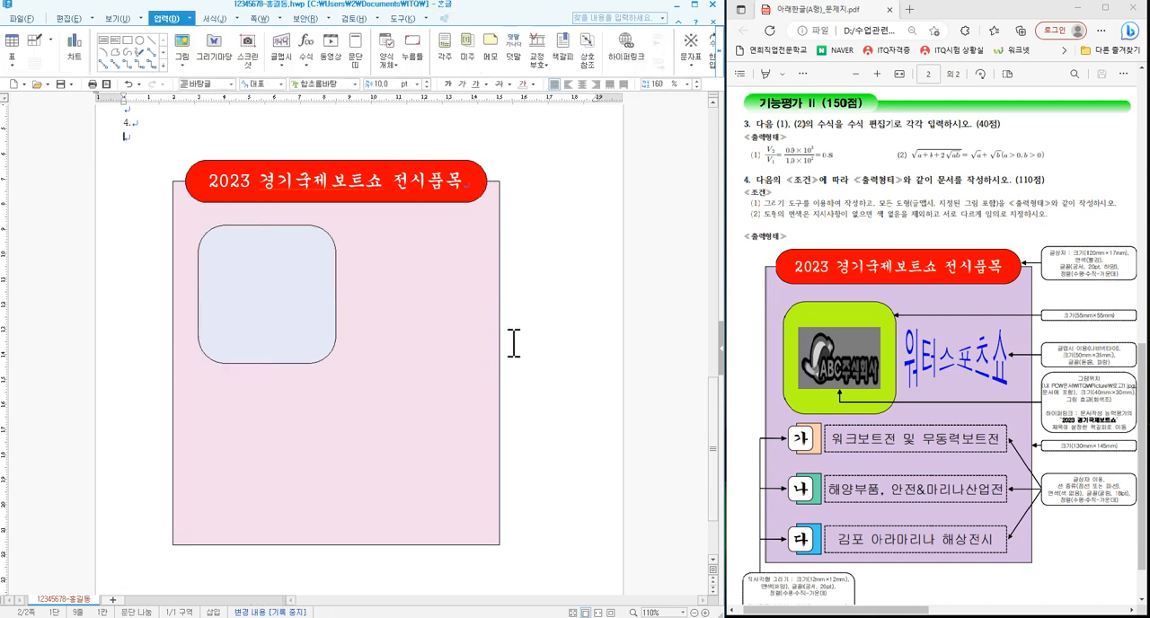
- Insert the picture 로고1 from the ITQ Picture folder, embedded in the document
{"action": "left_click", "coordinate": [183, 45]}
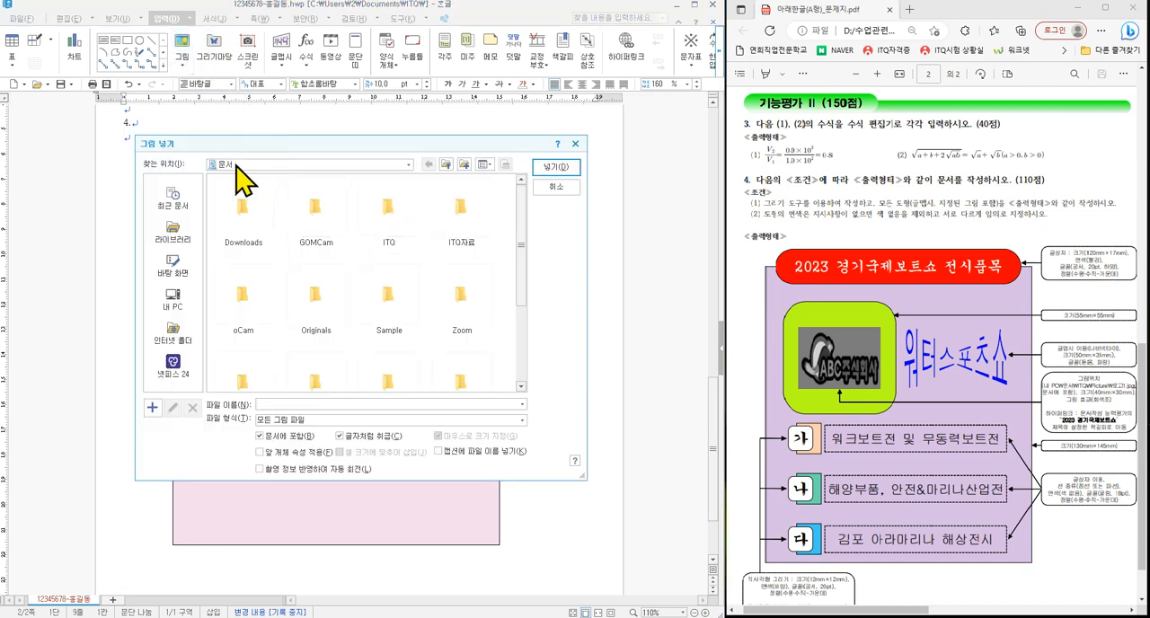
{"action": "double_click", "coordinate": [393, 215]}
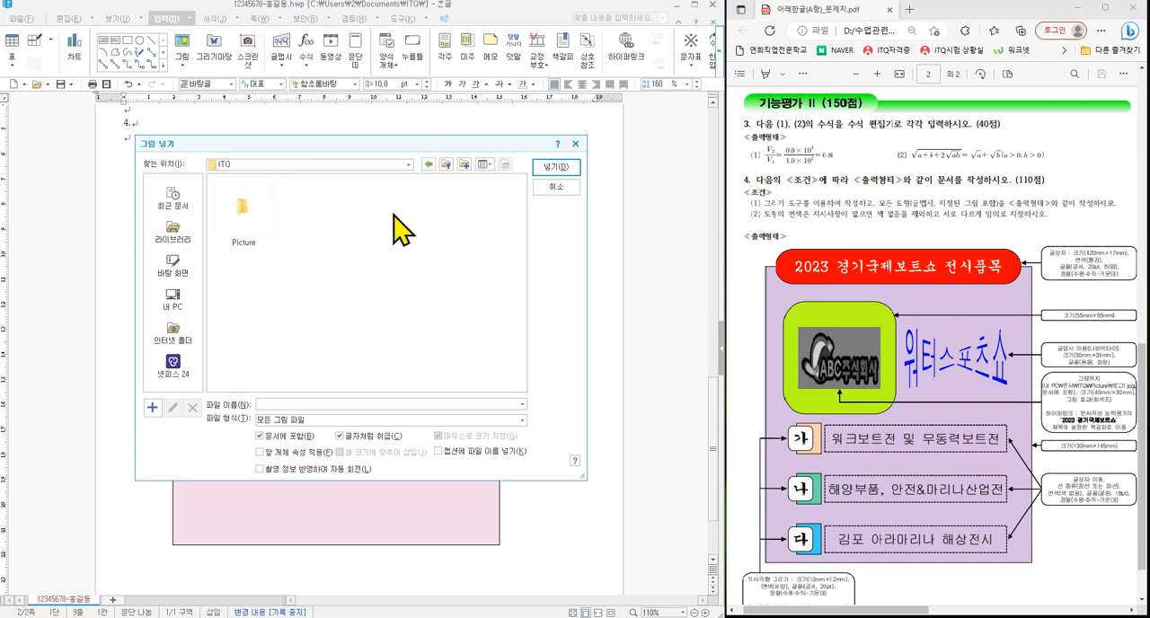
{"action": "double_click", "coordinate": [238, 202]}
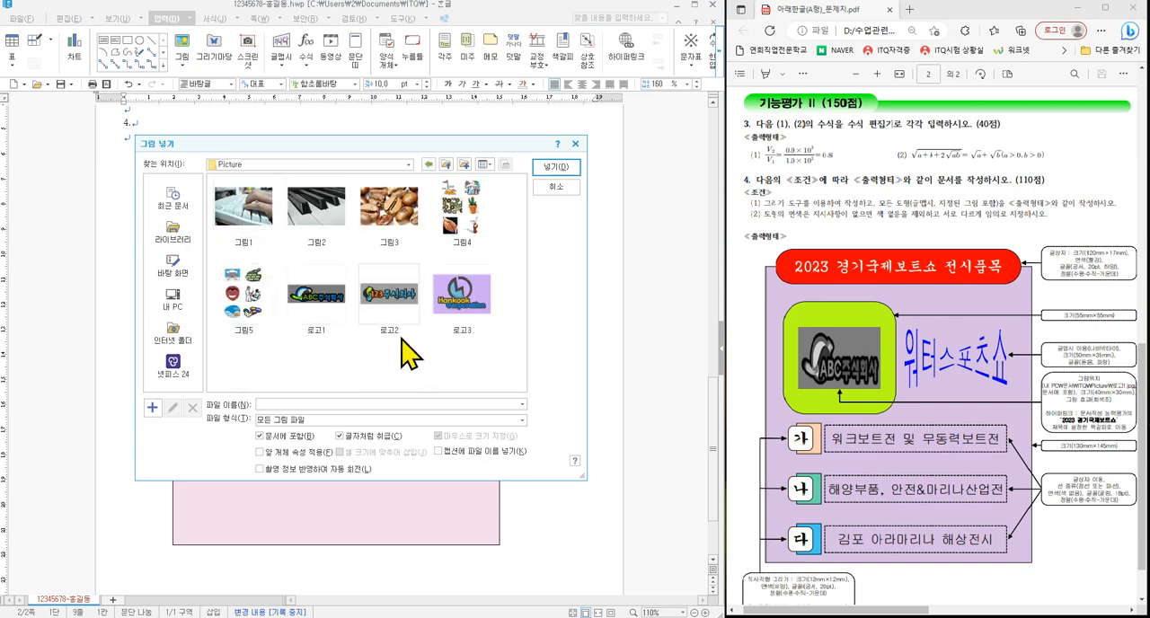
{"action": "left_click", "coordinate": [324, 315]}
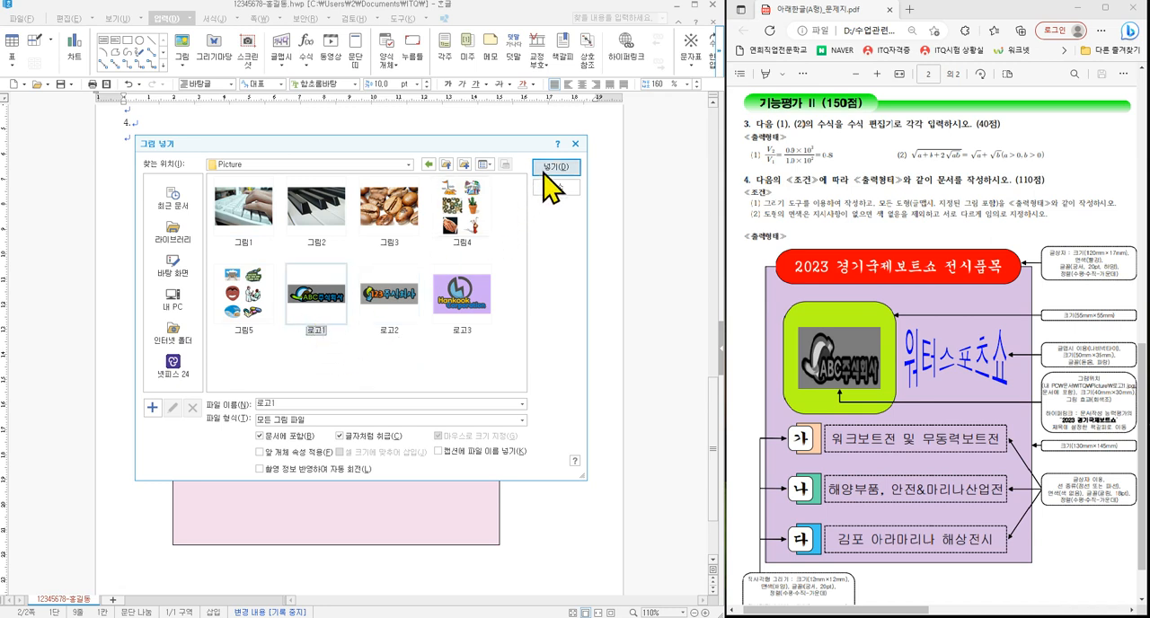
{"action": "left_click", "coordinate": [550, 170]}
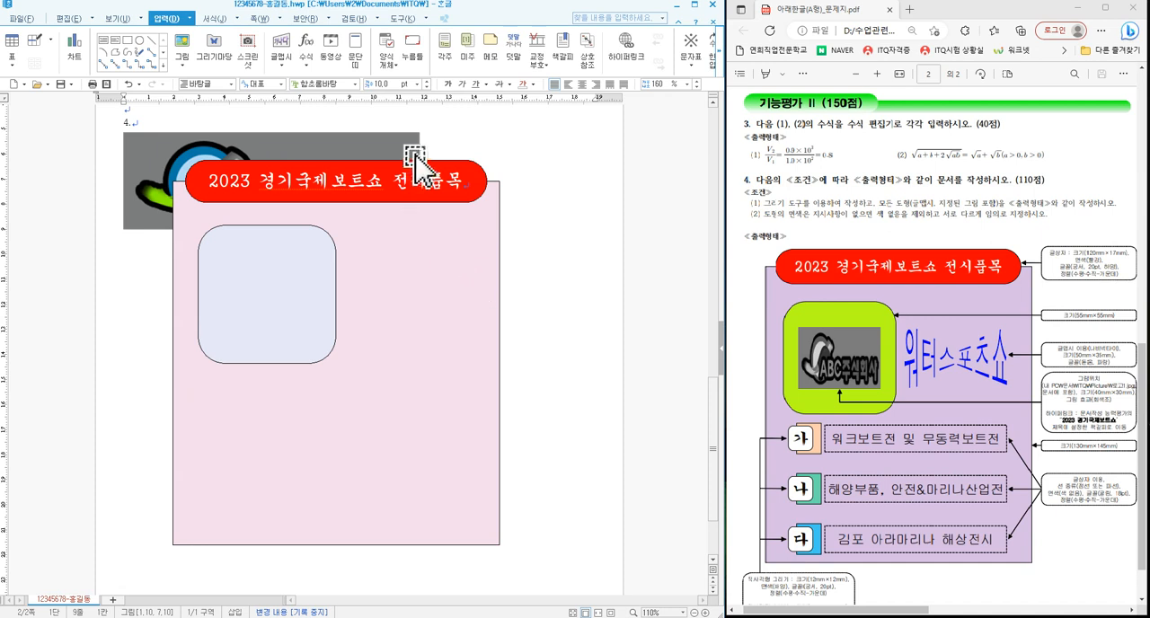
- Turn off 글자처럼 취급 for the logo picture and move it down so it extends past the pink rectangle's right edge
{"action": "left_click", "coordinate": [396, 155]}
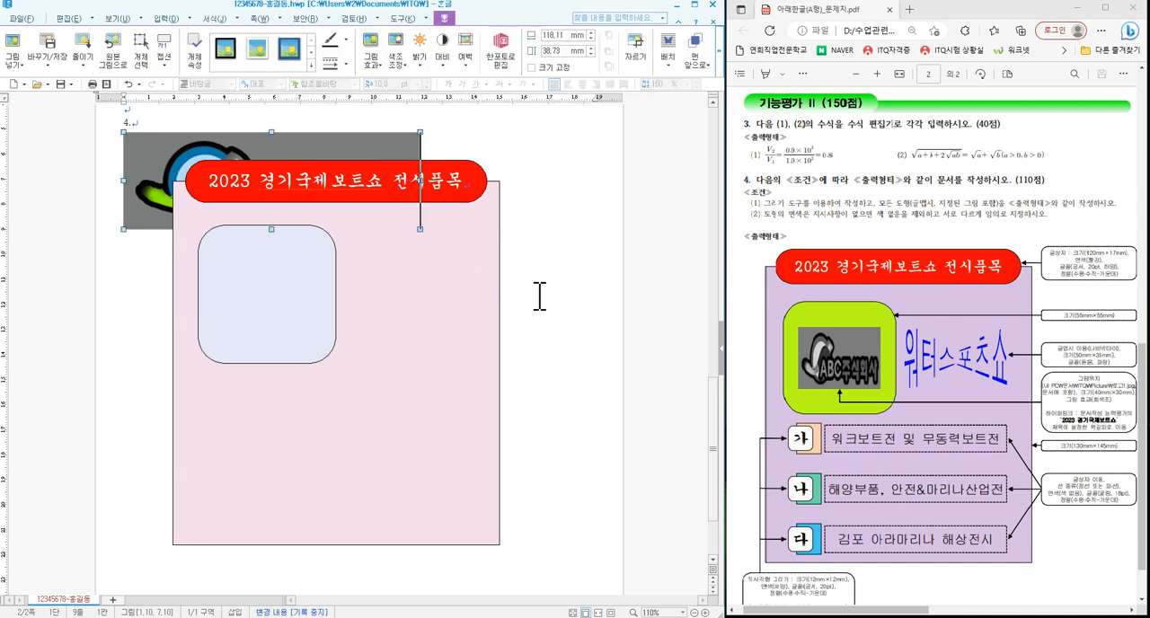
{"action": "double_click", "coordinate": [376, 142]}
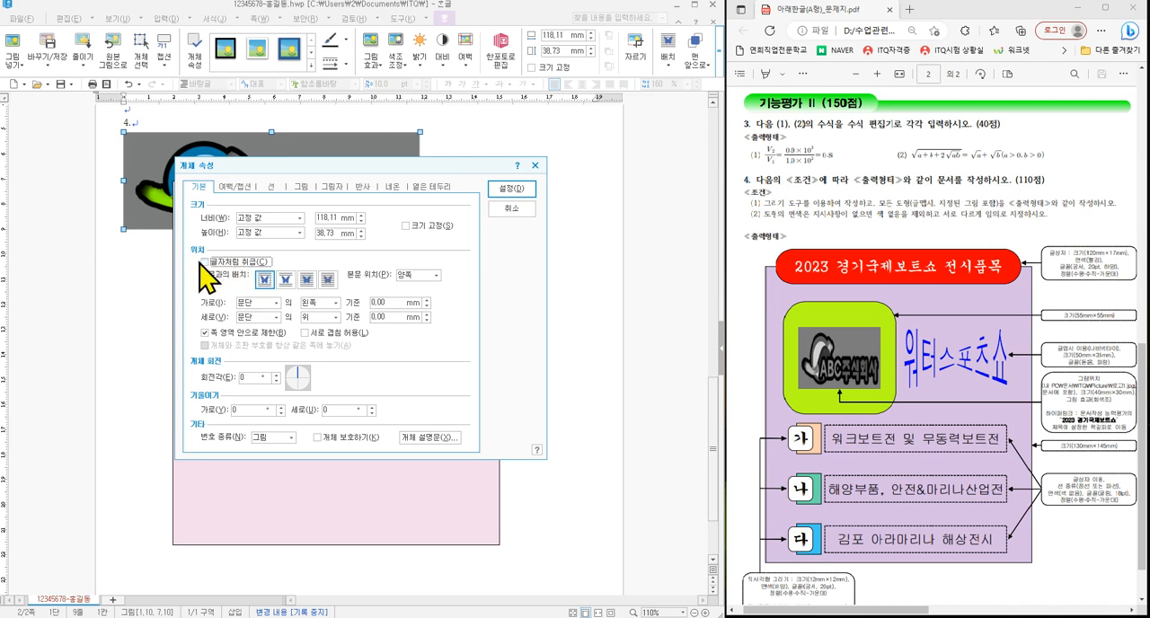
{"action": "left_click", "coordinate": [248, 261]}
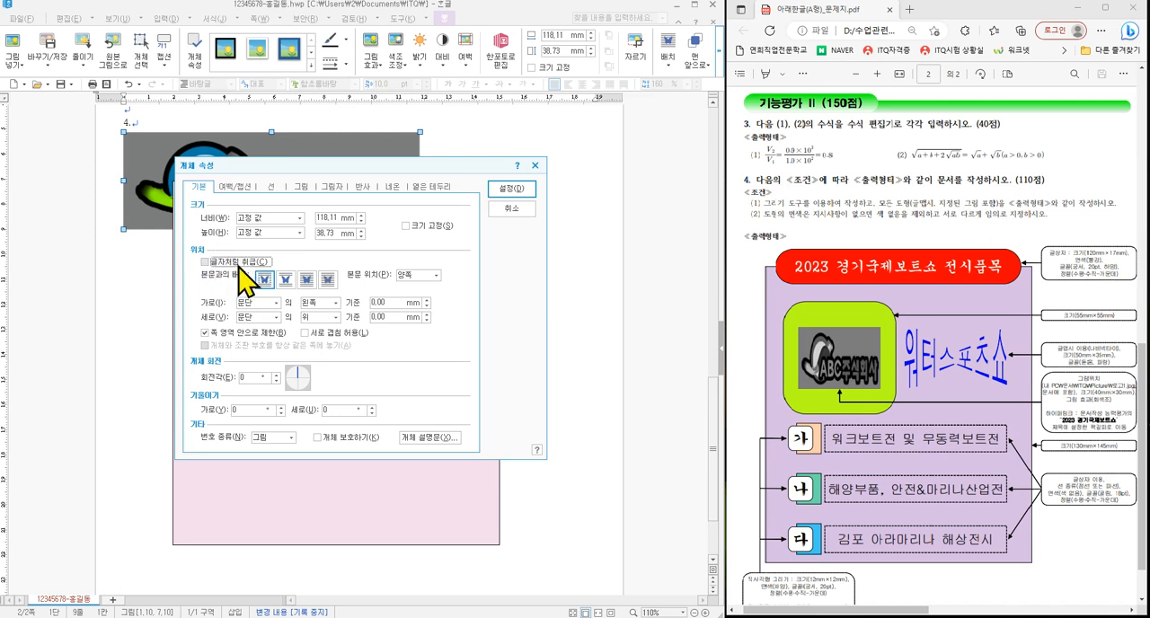
{"action": "left_click", "coordinate": [514, 189]}
{"action": "left_click_drag", "start_coordinate": [406, 140], "coordinate": [598, 301]}
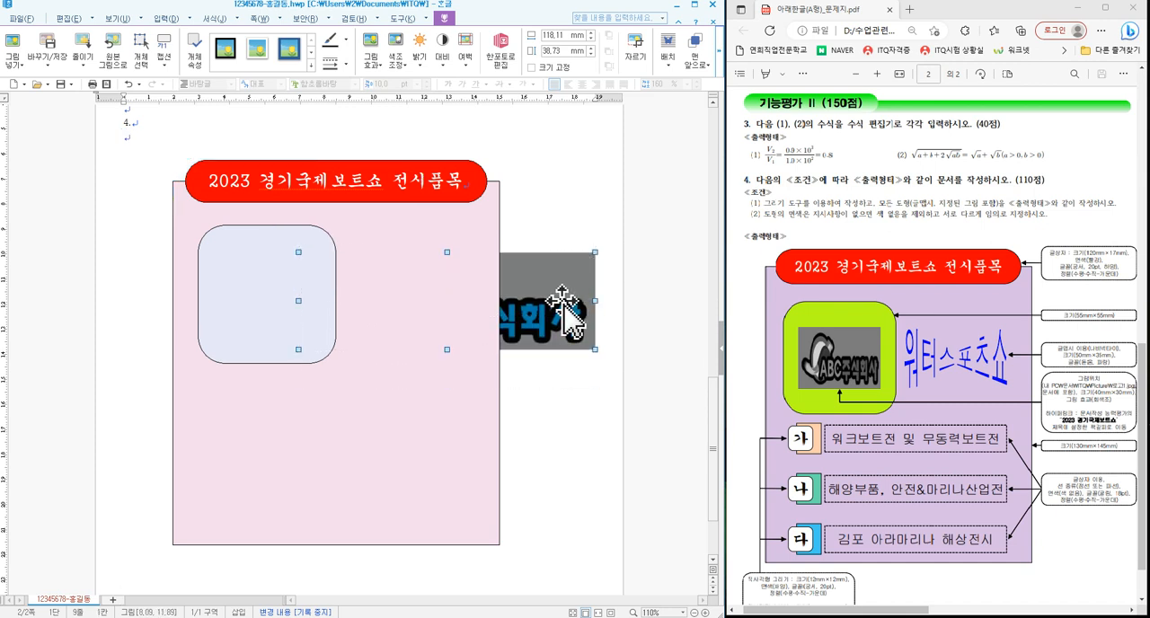
{"action": "left_click_drag", "start_coordinate": [591, 336], "coordinate": [296, 289]}
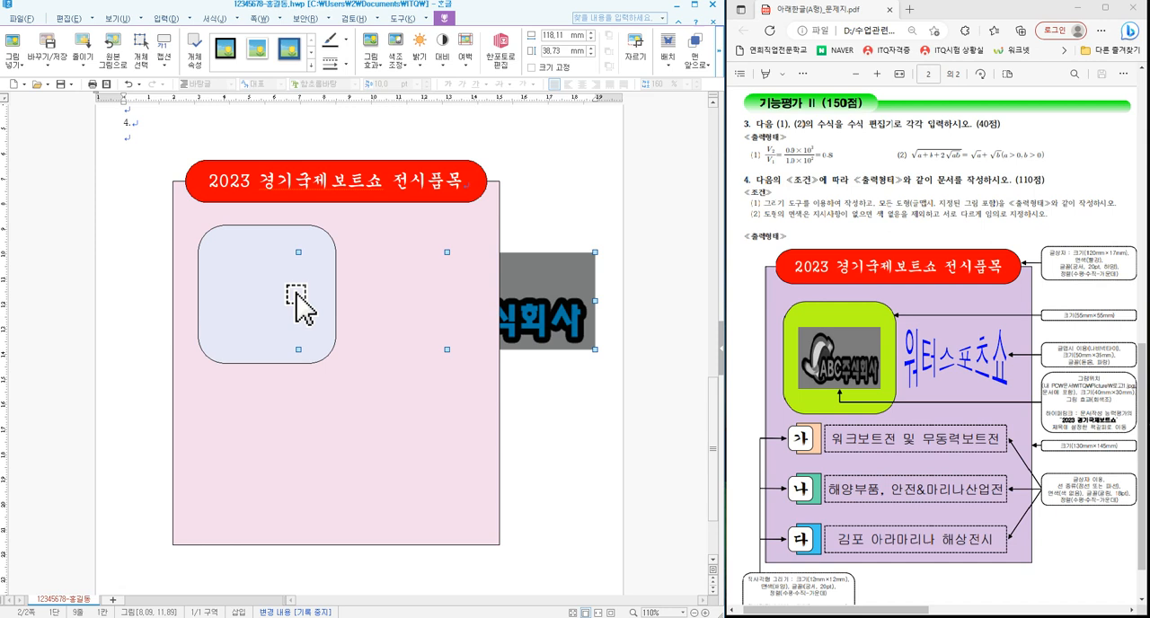
- Set the logo picture to a locked size of 40 by 30 mm and place it in front of the text
{"action": "double_click", "coordinate": [554, 316]}
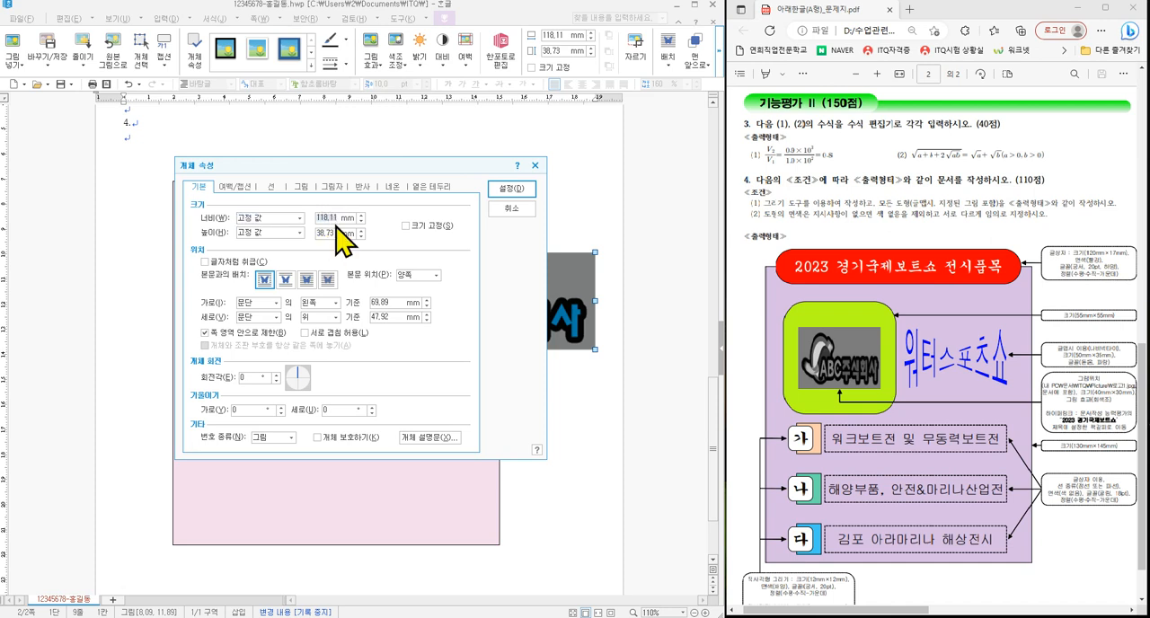
{"action": "type", "text": "40"}
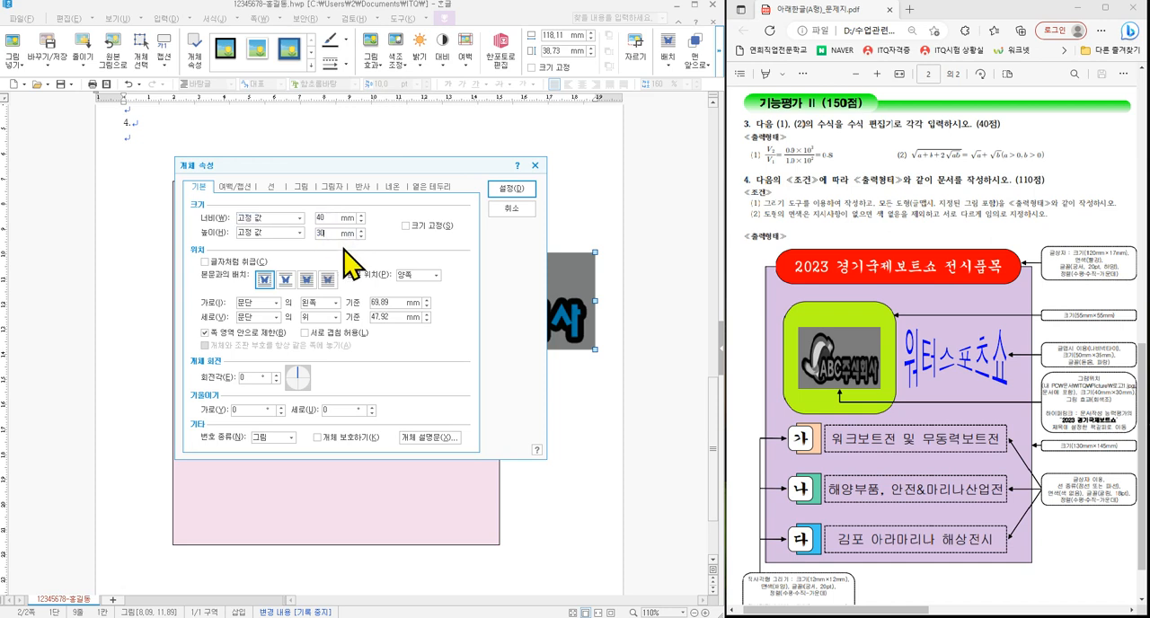
{"action": "type", "text": "30"}
{"action": "left_click_drag", "start_coordinate": [433, 169], "coordinate": [433, 218]}
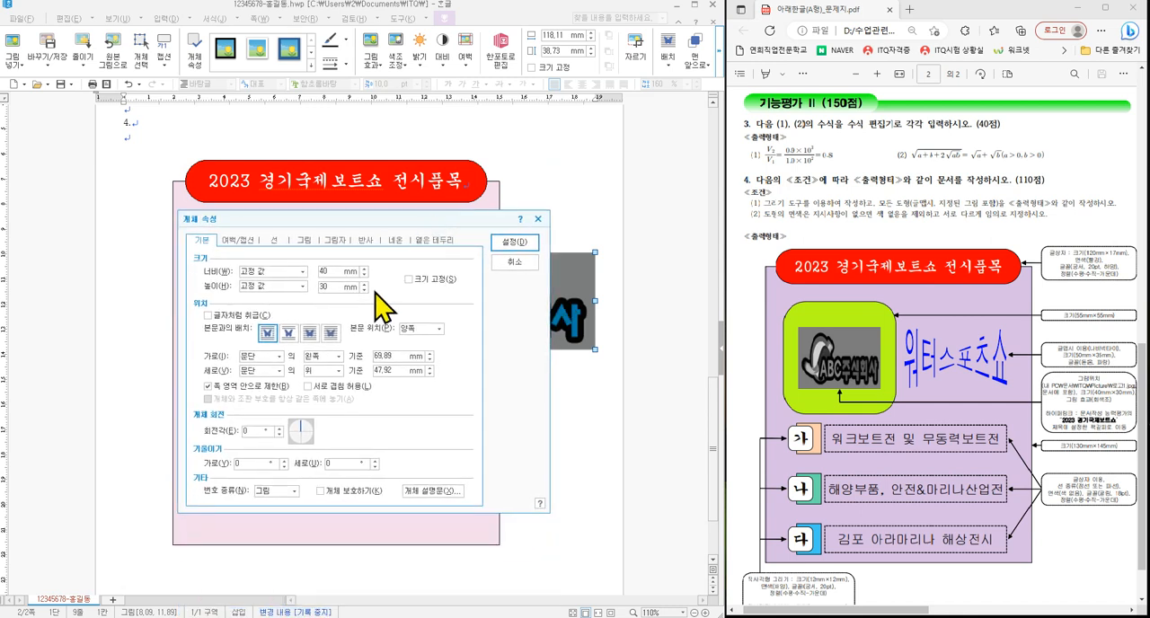
{"action": "left_click", "coordinate": [312, 335]}
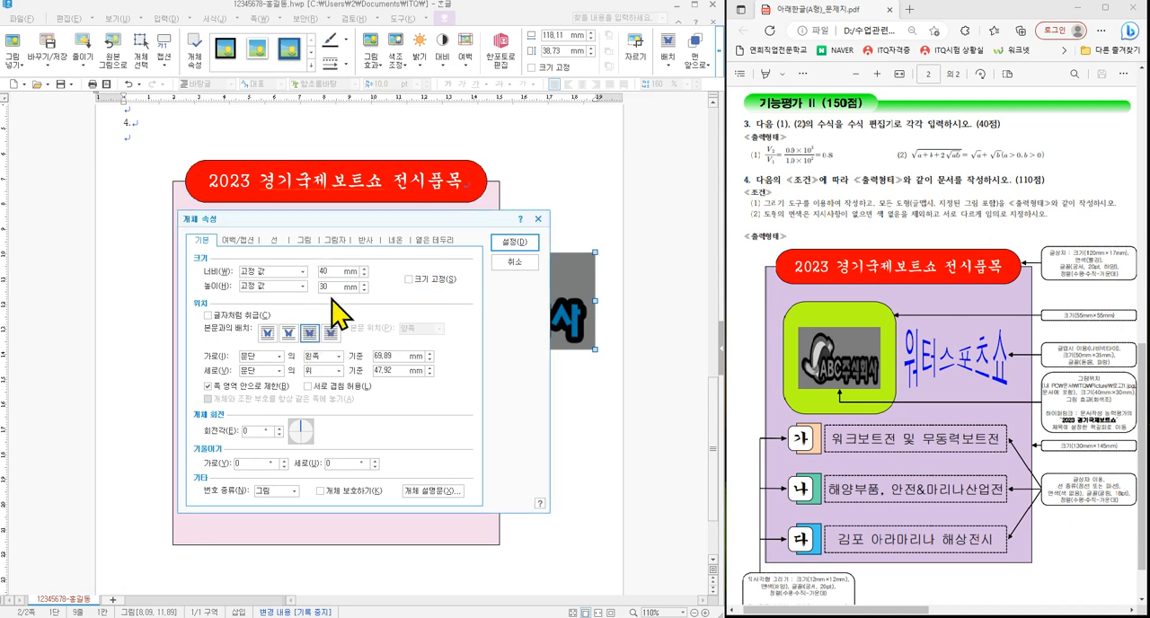
{"action": "left_click", "coordinate": [415, 280]}
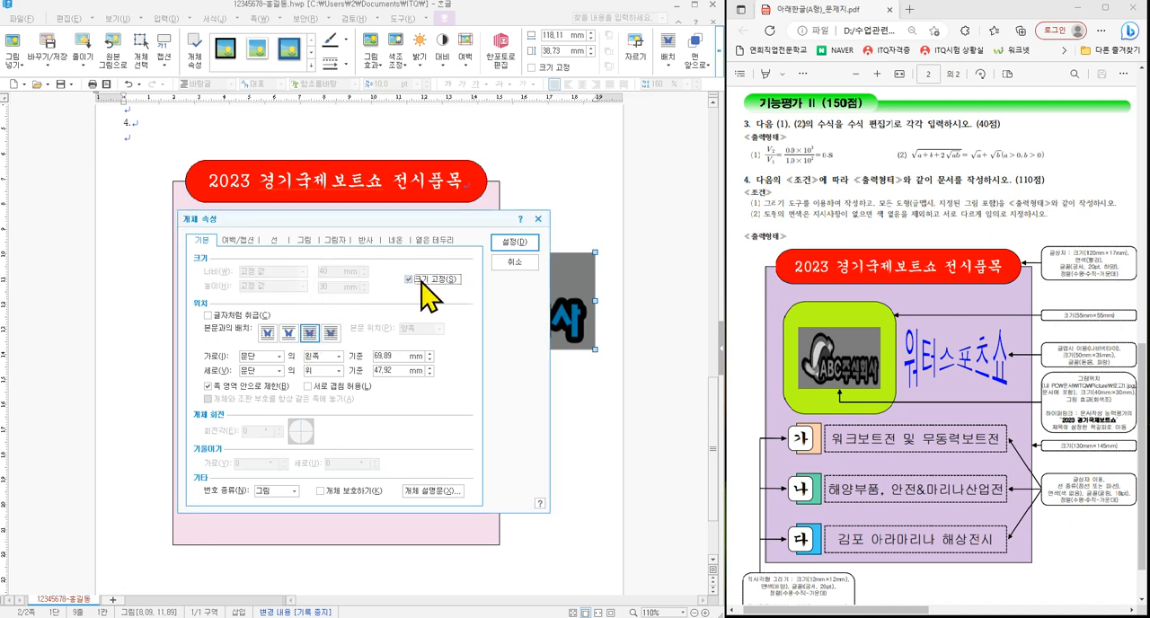
- Apply the 회색조 picture effect to the logo and centre it inside the light blue rounded rectangle
{"action": "left_click", "coordinate": [302, 241]}
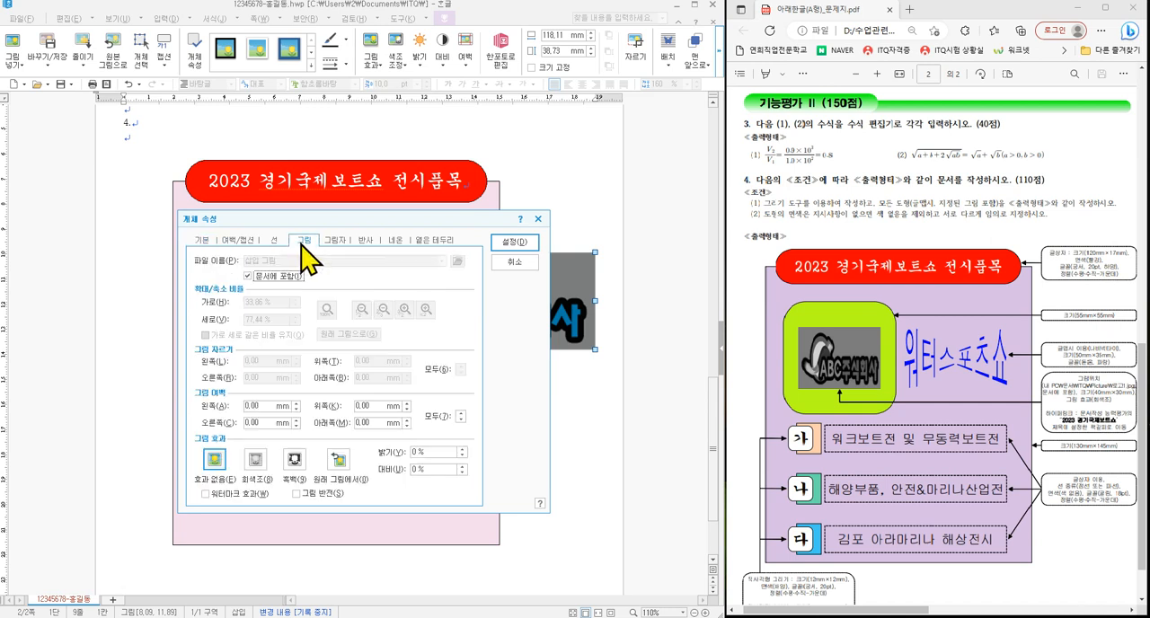
{"action": "left_click", "coordinate": [256, 459]}
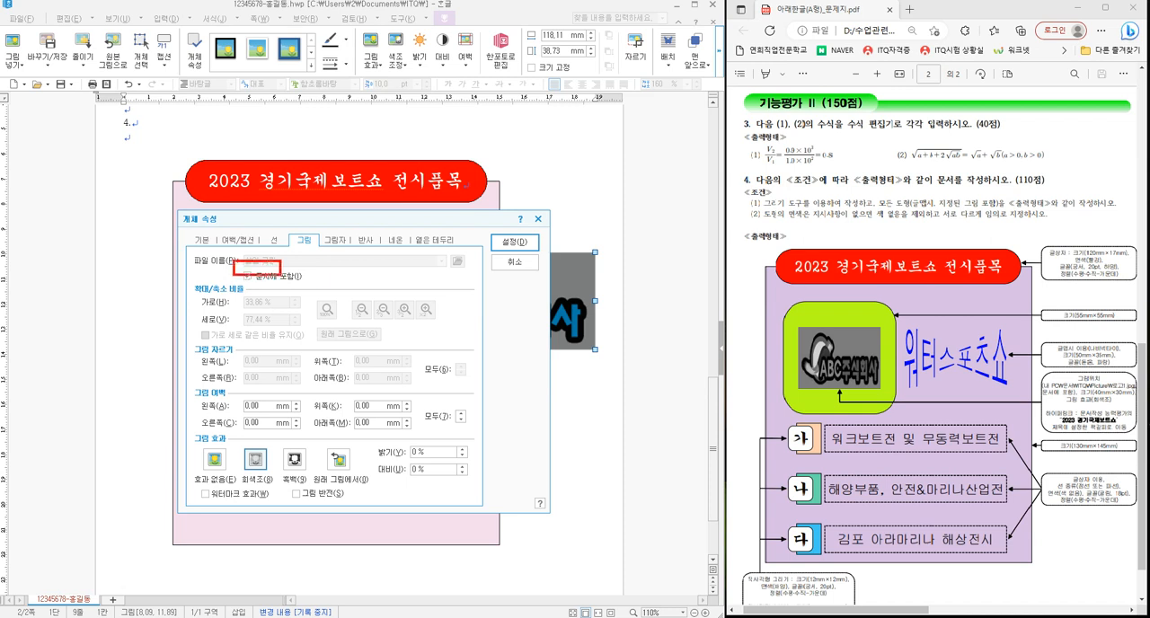
{"action": "left_click_drag", "start_coordinate": [281, 275], "coordinate": [324, 287]}
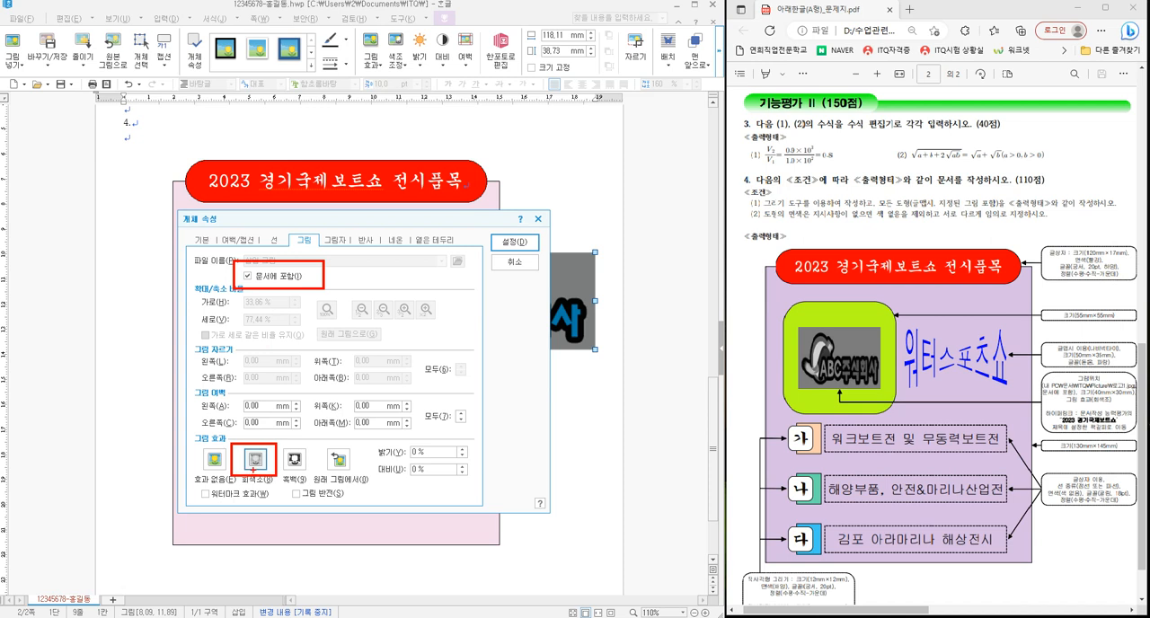
{"action": "key", "text": "Escape"}
{"action": "left_click", "coordinate": [515, 243]}
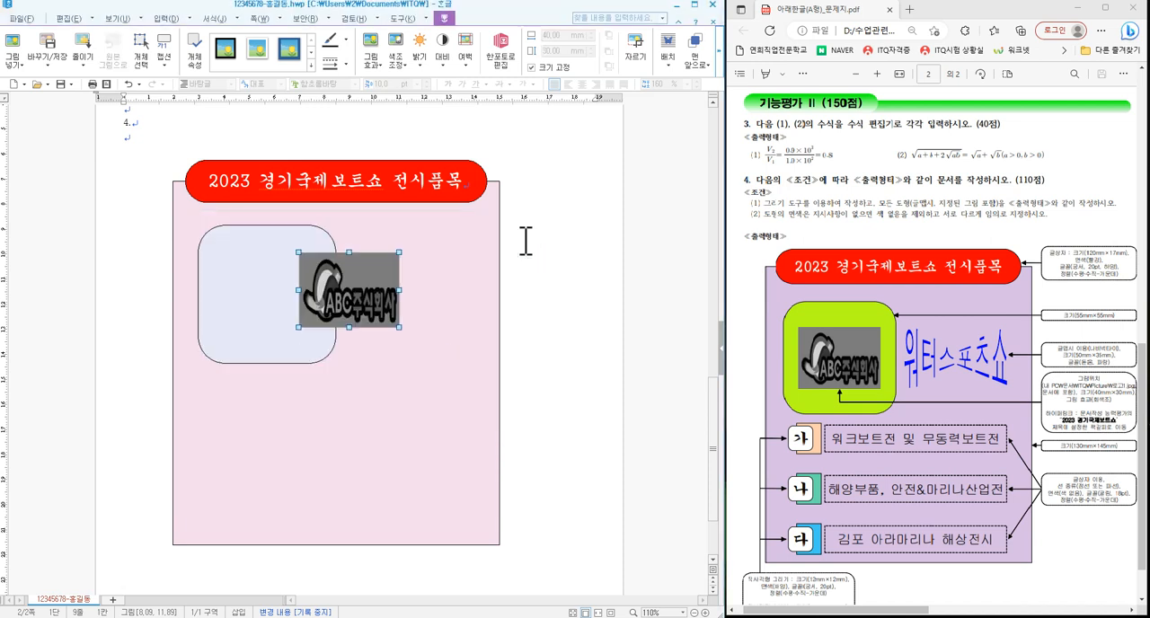
{"action": "left_click_drag", "start_coordinate": [369, 299], "coordinate": [273, 285]}
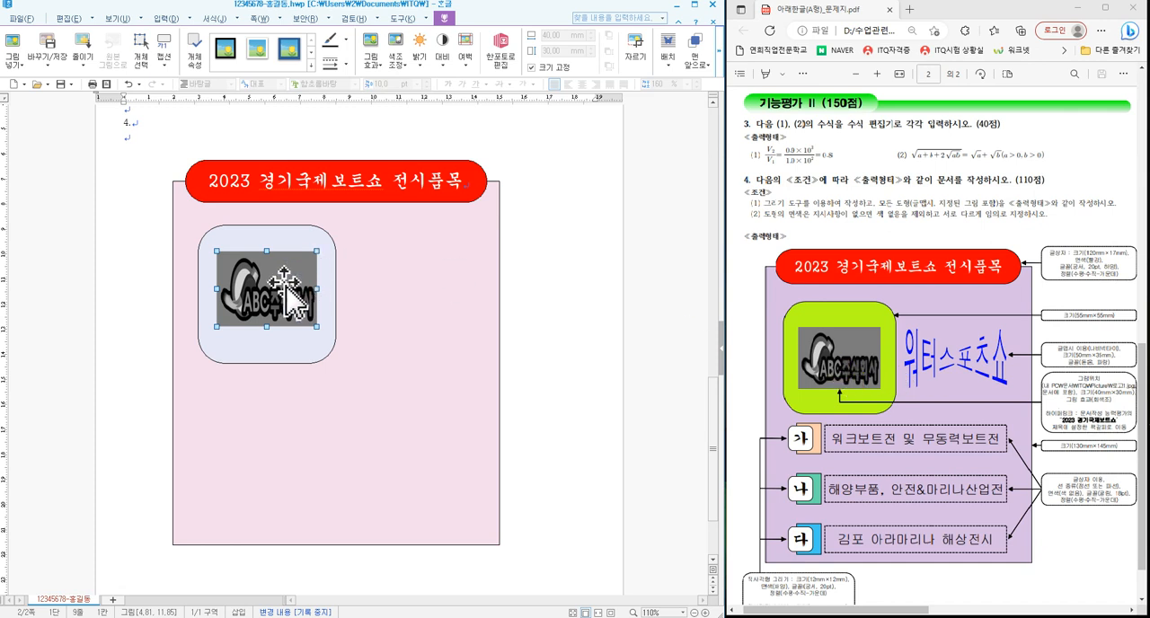
{"action": "left_click", "coordinate": [526, 300]}
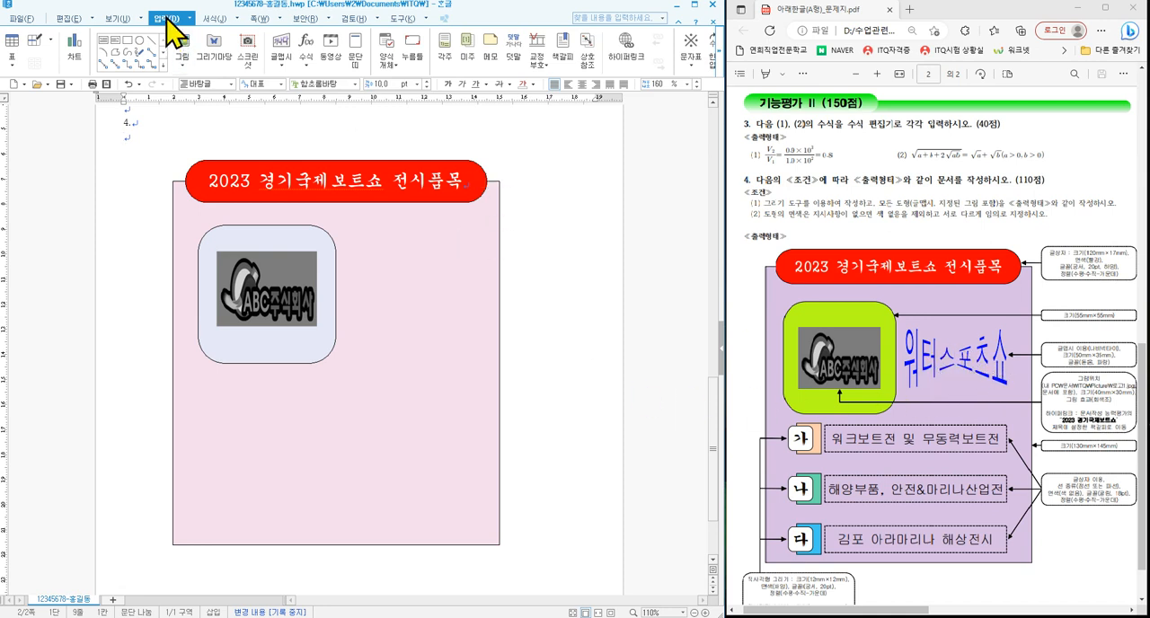
- Insert a 글맵시 reading 워터스포츠쇼 in the 돋움 font with the 나비넥타이 shape
{"action": "left_click", "coordinate": [283, 42]}
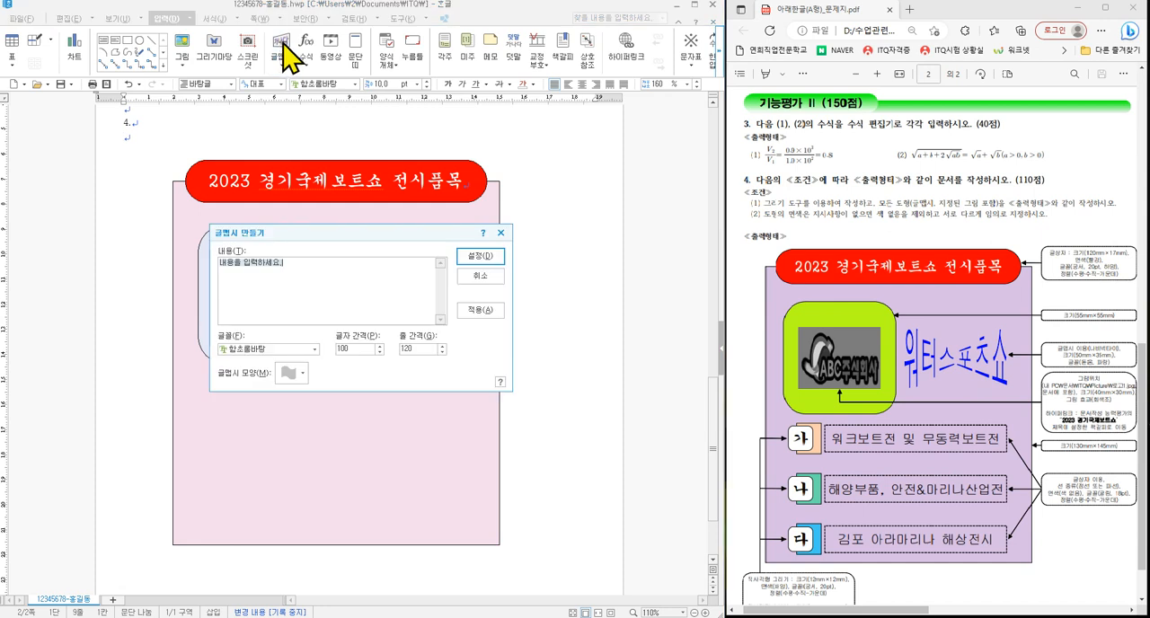
{"action": "type", "text": "우"}
{"action": "left_click", "coordinate": [314, 349]}
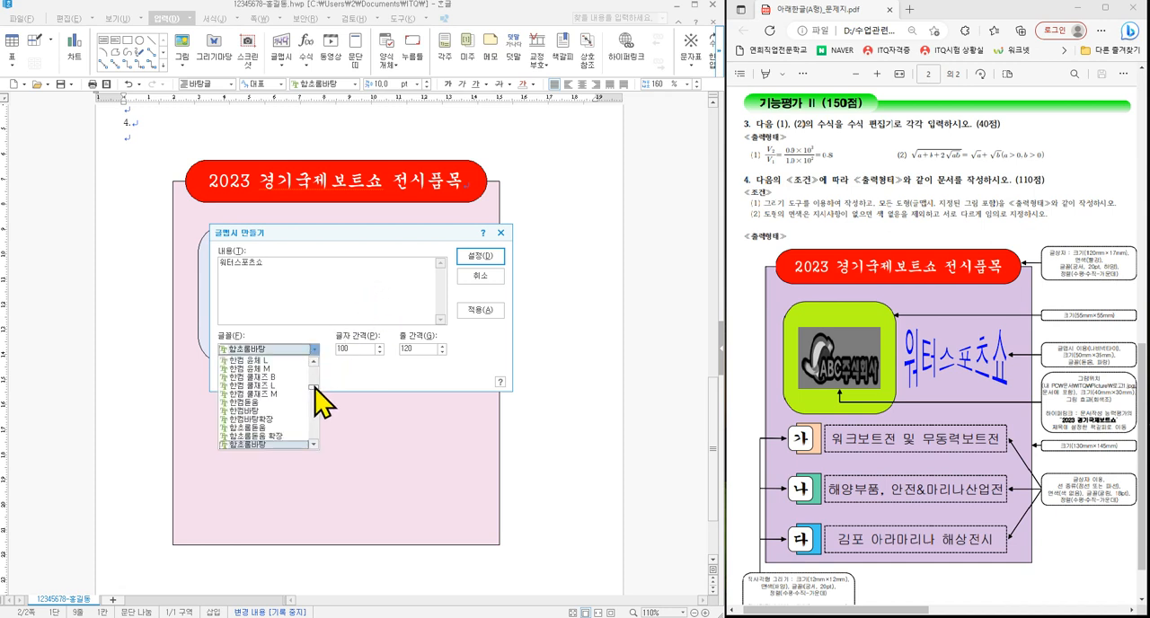
{"action": "type", "text": "돋움"}
{"action": "left_click", "coordinate": [254, 361]}
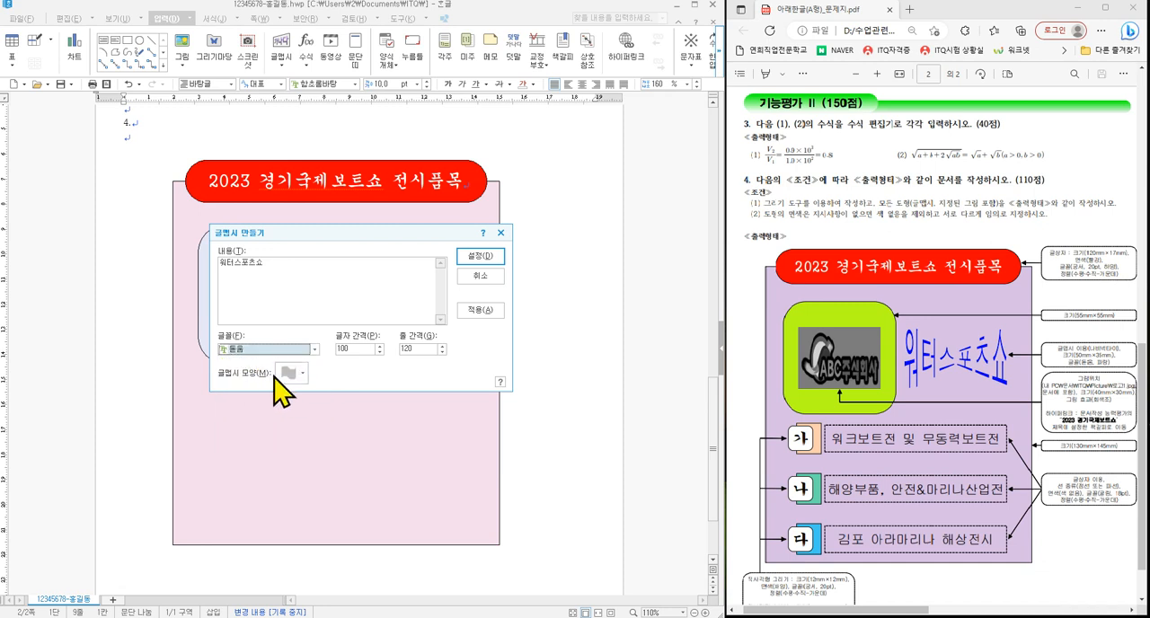
{"action": "left_click", "coordinate": [303, 374]}
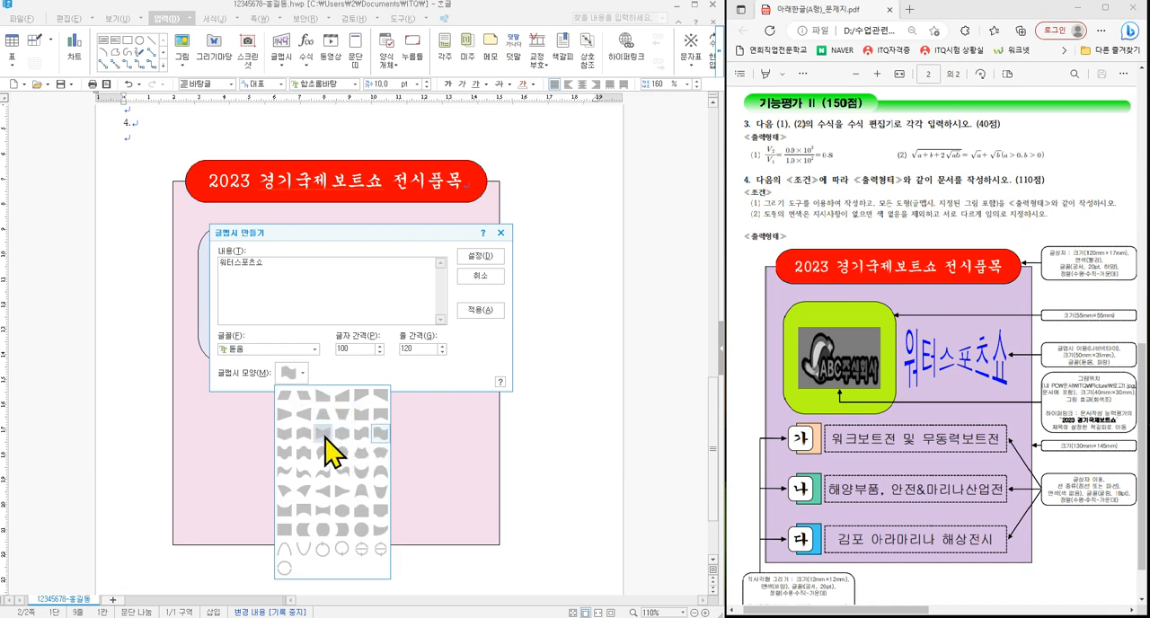
{"action": "left_click", "coordinate": [324, 436]}
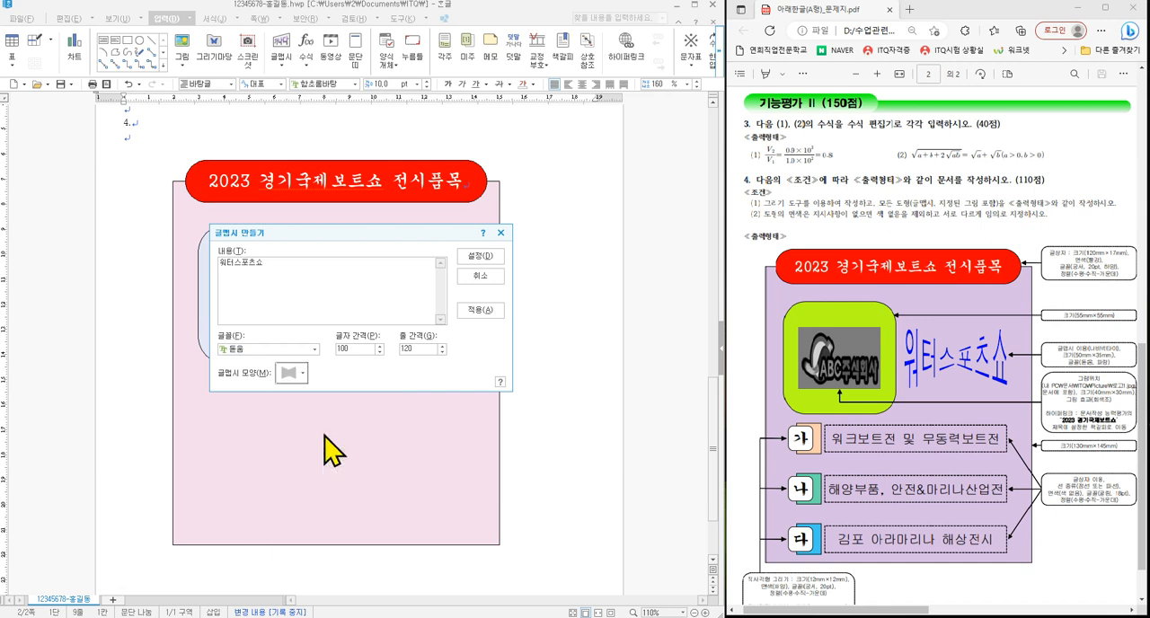
{"action": "left_click", "coordinate": [490, 259]}
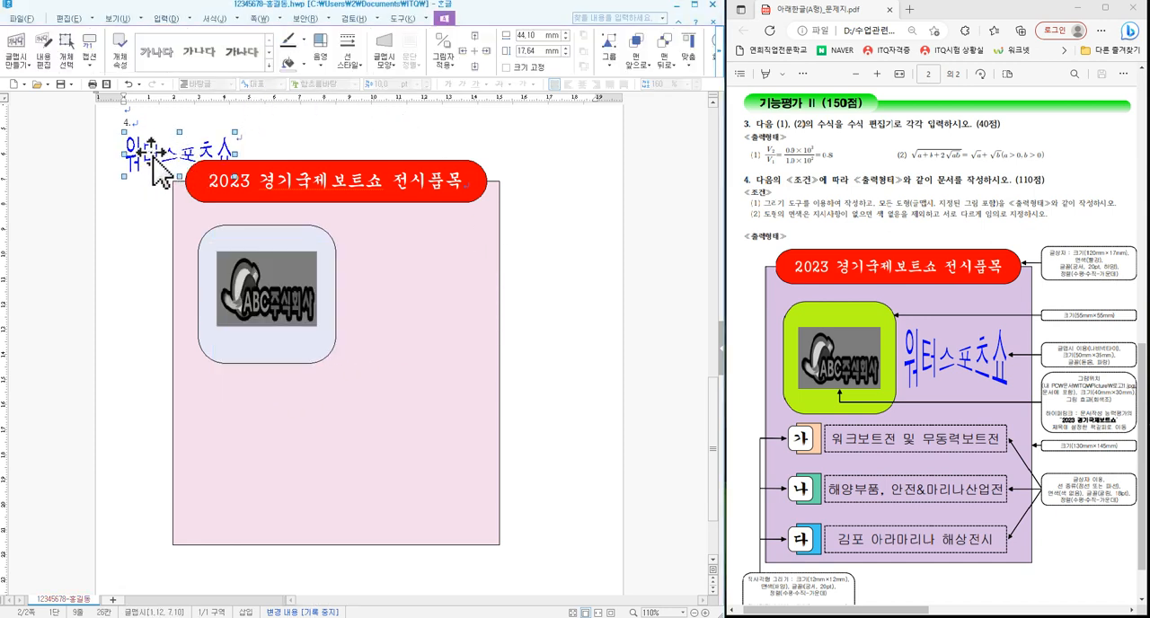
- Set the 글맵시 to a locked size of 50 by 35 mm in front of the text and place it right of the logo's rounded rectangle
{"action": "left_click_drag", "start_coordinate": [153, 155], "coordinate": [514, 274]}
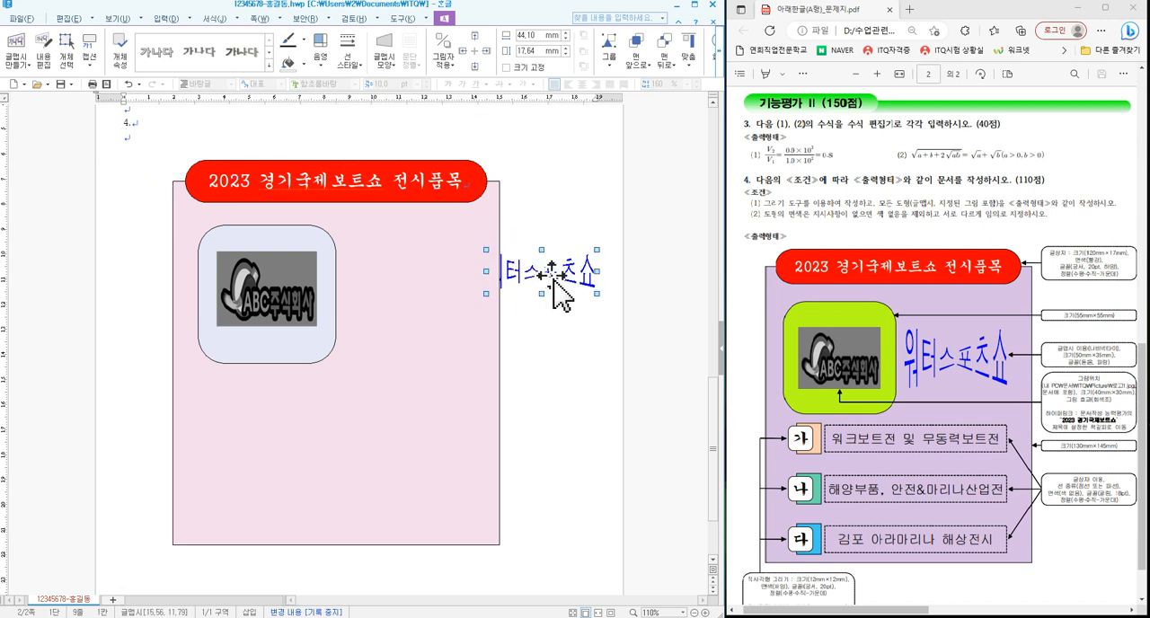
{"action": "left_click_drag", "start_coordinate": [561, 287], "coordinate": [158, 171]}
{"action": "double_click", "coordinate": [154, 167]}
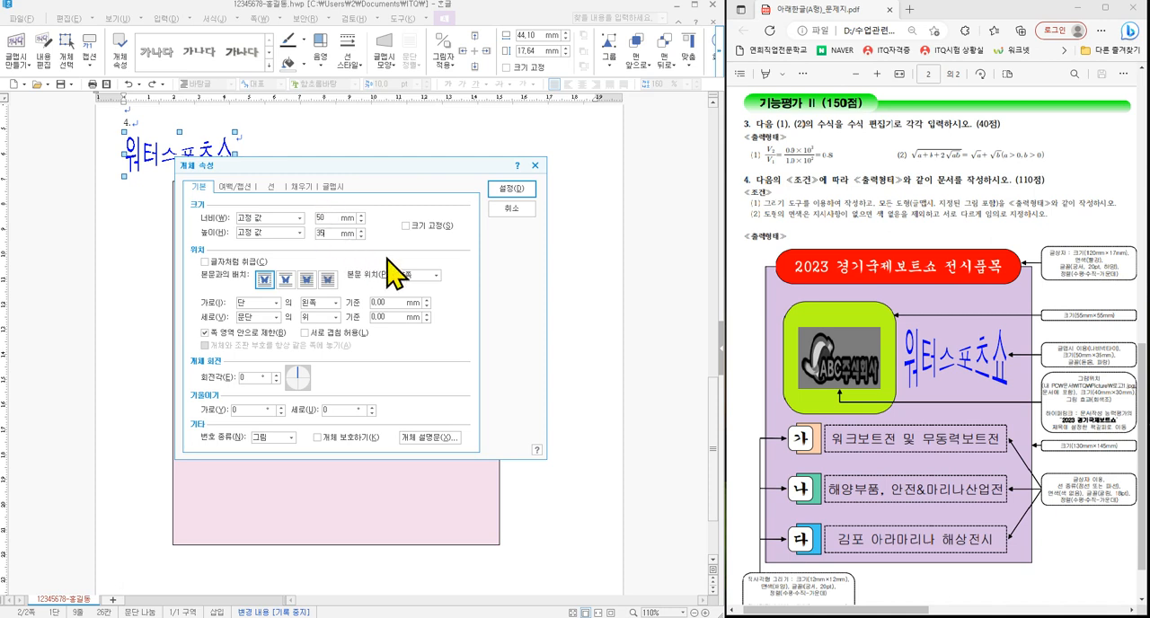
{"action": "left_click", "coordinate": [431, 226]}
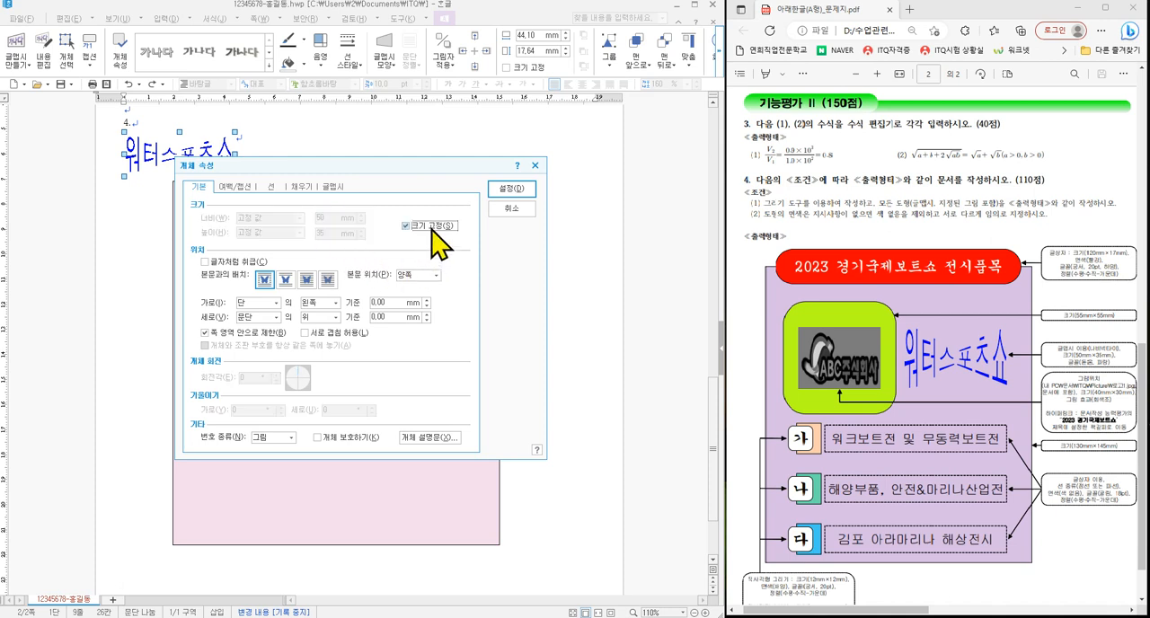
{"action": "left_click", "coordinate": [308, 281]}
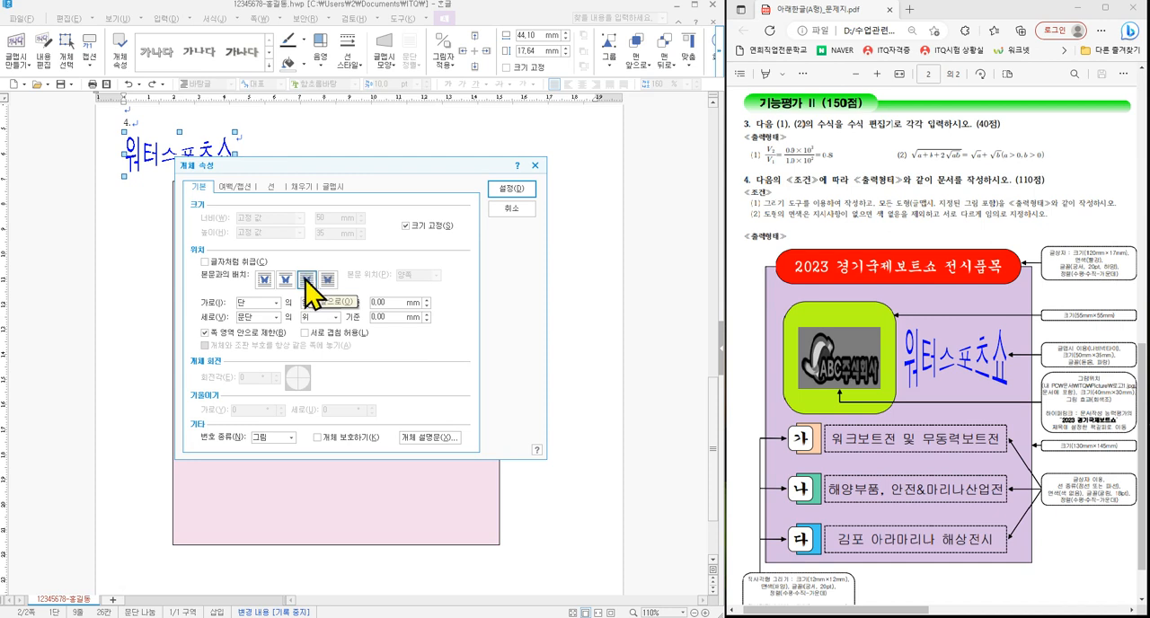
{"action": "left_click", "coordinate": [301, 187]}
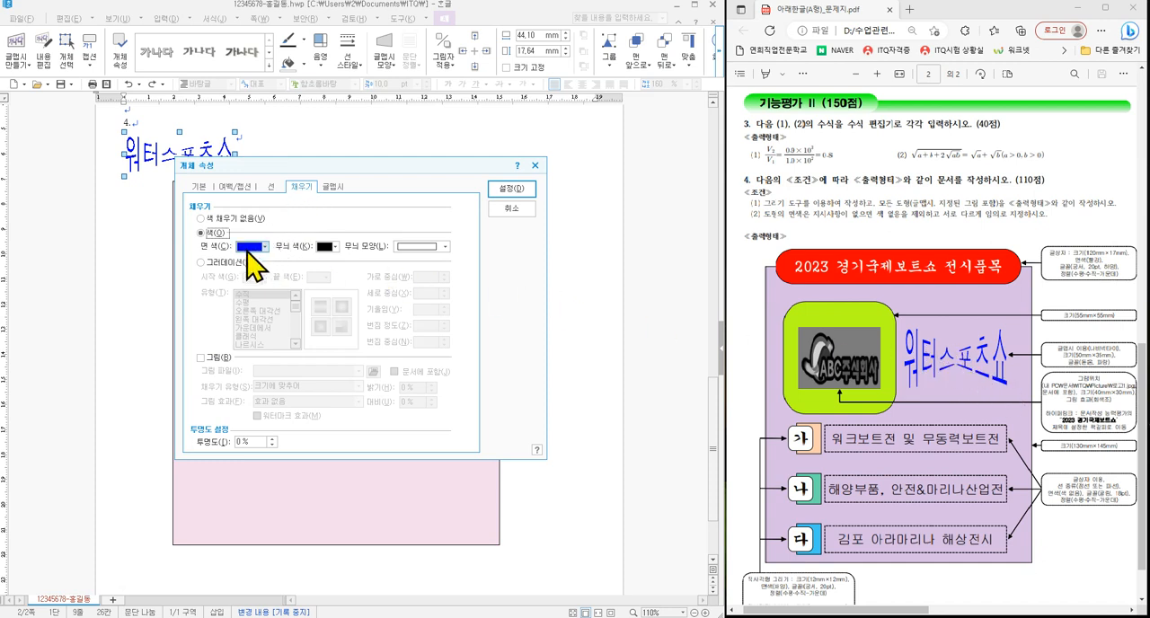
{"action": "left_click", "coordinate": [511, 189]}
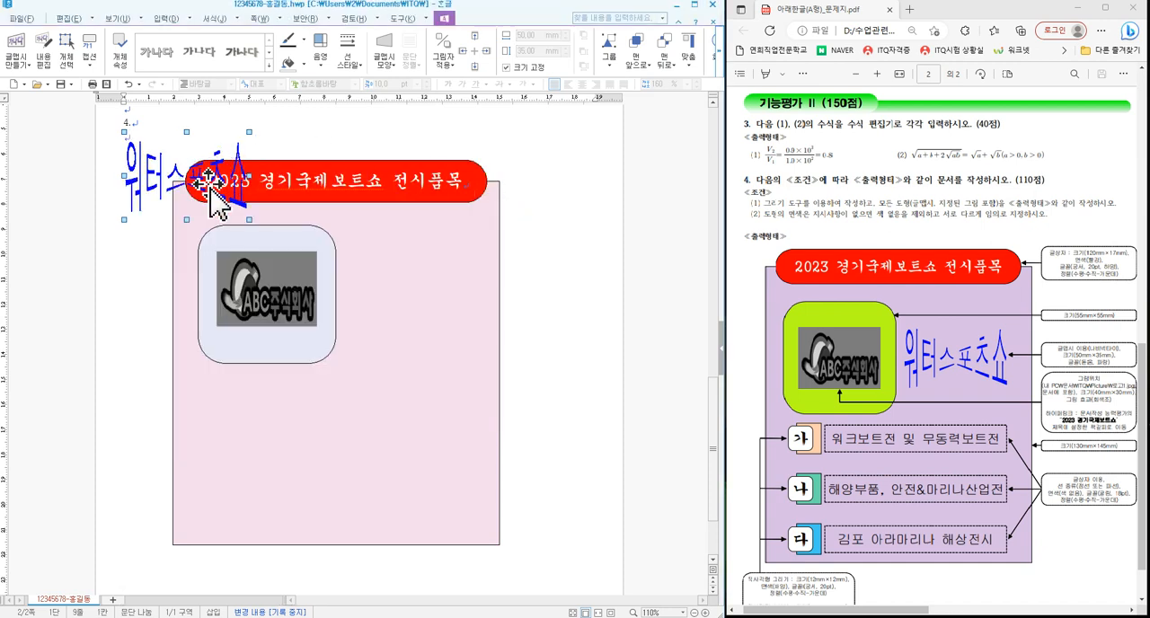
{"action": "left_click_drag", "start_coordinate": [209, 209], "coordinate": [435, 303]}
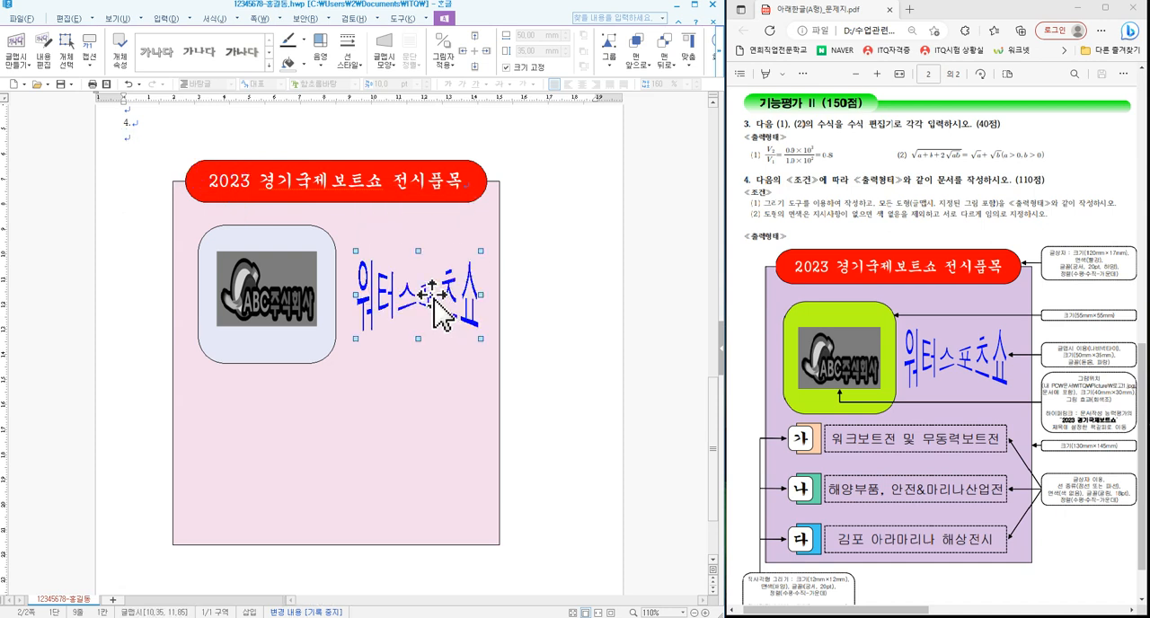
{"action": "left_click", "coordinate": [514, 332]}
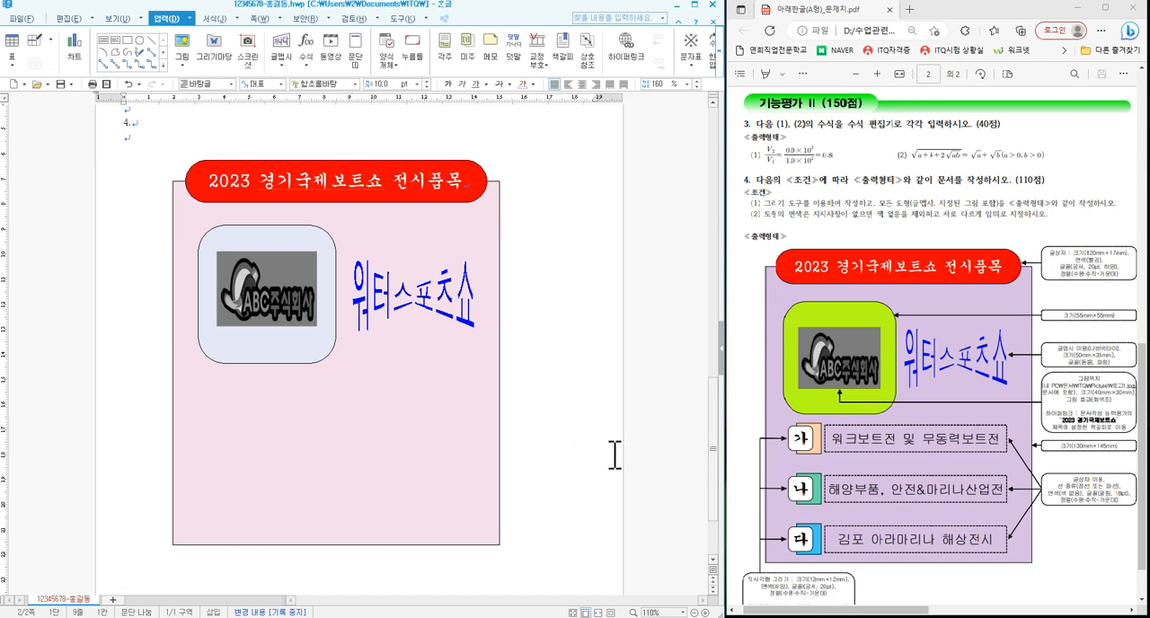
- Draw a rectangle about 22 by 20 mm in the blank area right of the pink background rectangle
{"action": "scroll", "coordinate": [885, 445], "scroll_direction": "down", "scroll_amount": 2}
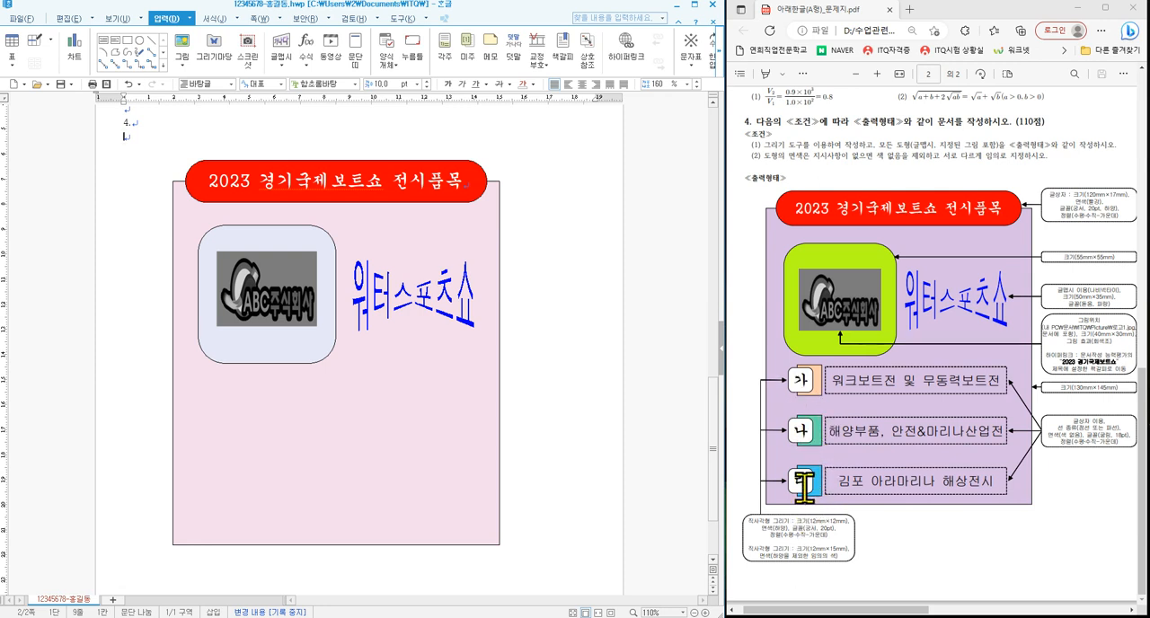
{"action": "left_click", "coordinate": [128, 40]}
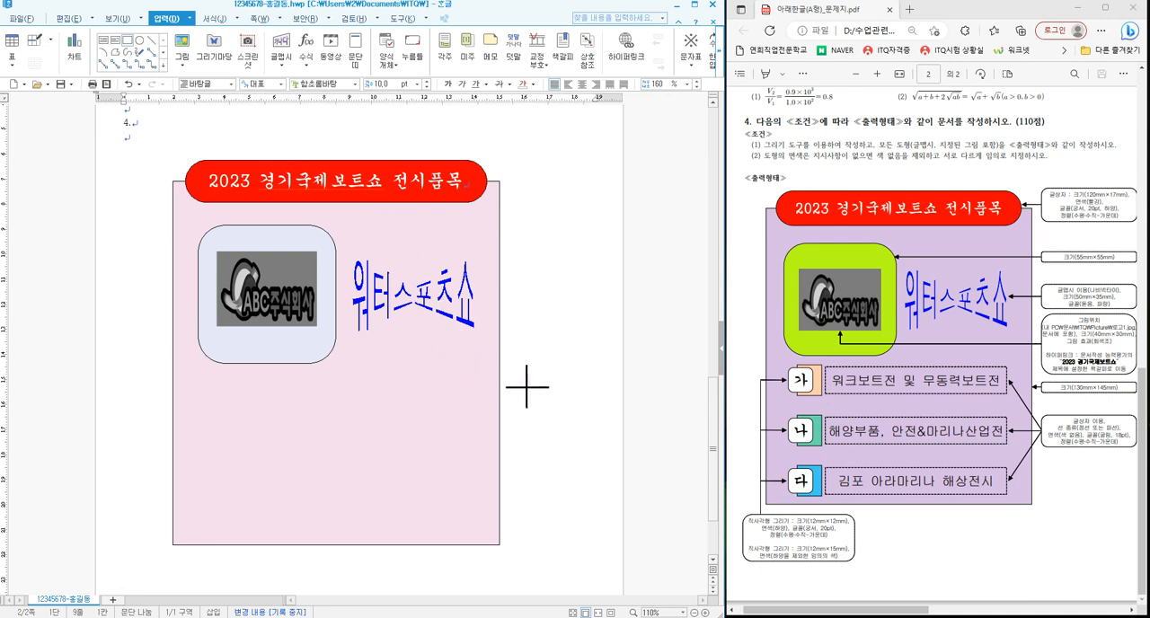
{"action": "left_click_drag", "start_coordinate": [517, 380], "coordinate": [573, 432]}
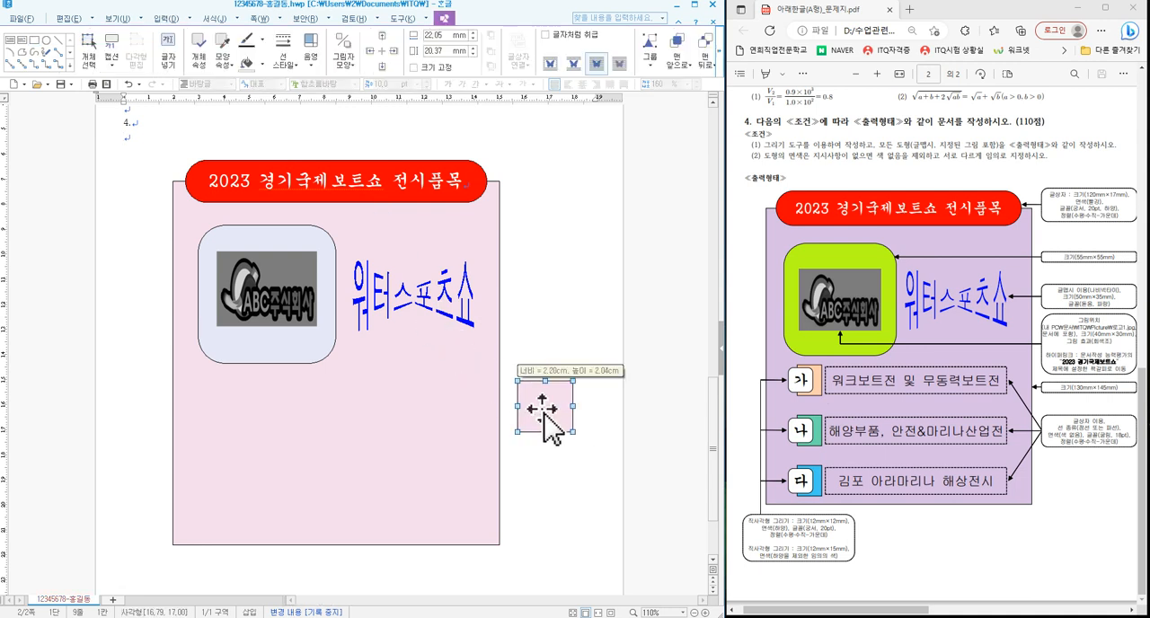
- Set the new rectangle to a locked size of 12 by 15 mm and fill it light green
{"action": "double_click", "coordinate": [544, 415]}
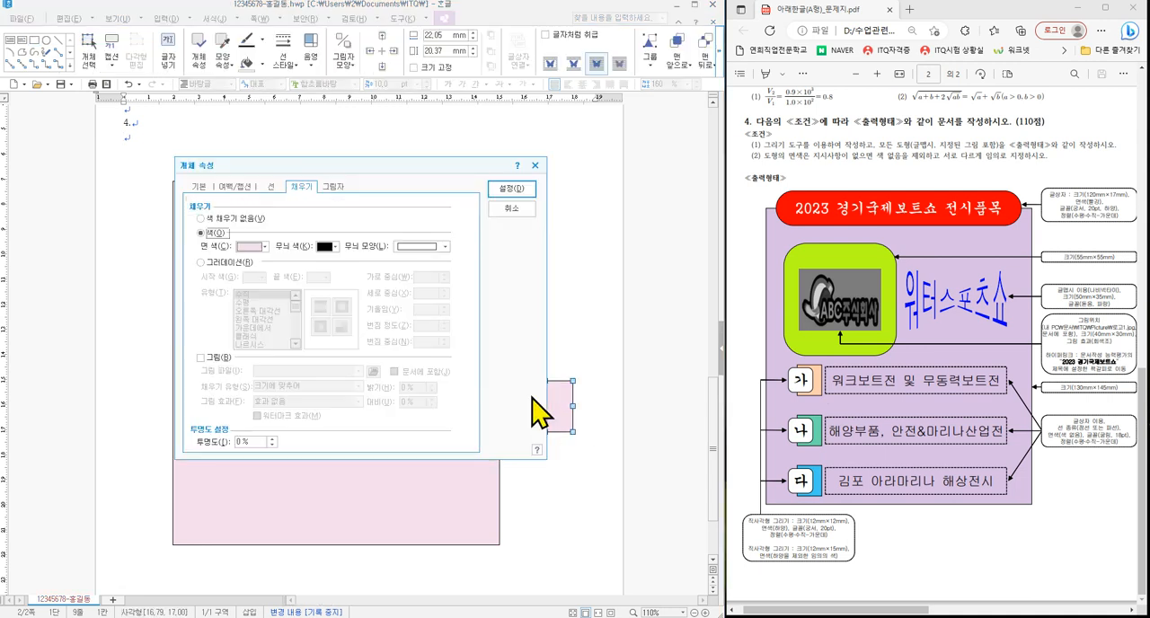
{"action": "left_click", "coordinate": [203, 186]}
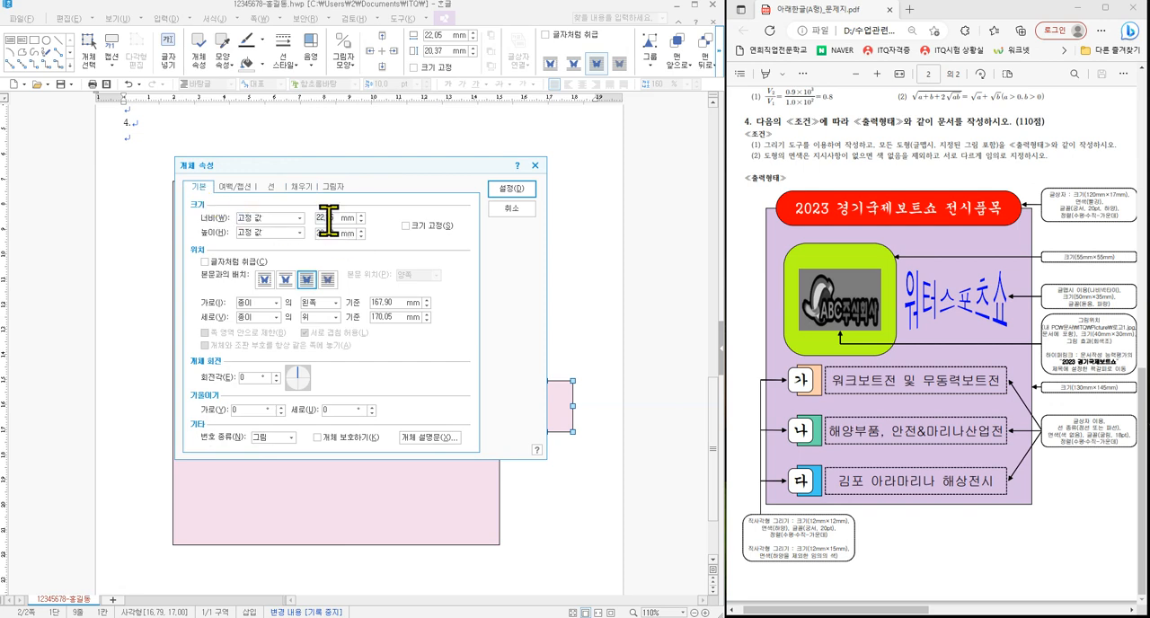
{"action": "left_click", "coordinate": [428, 232]}
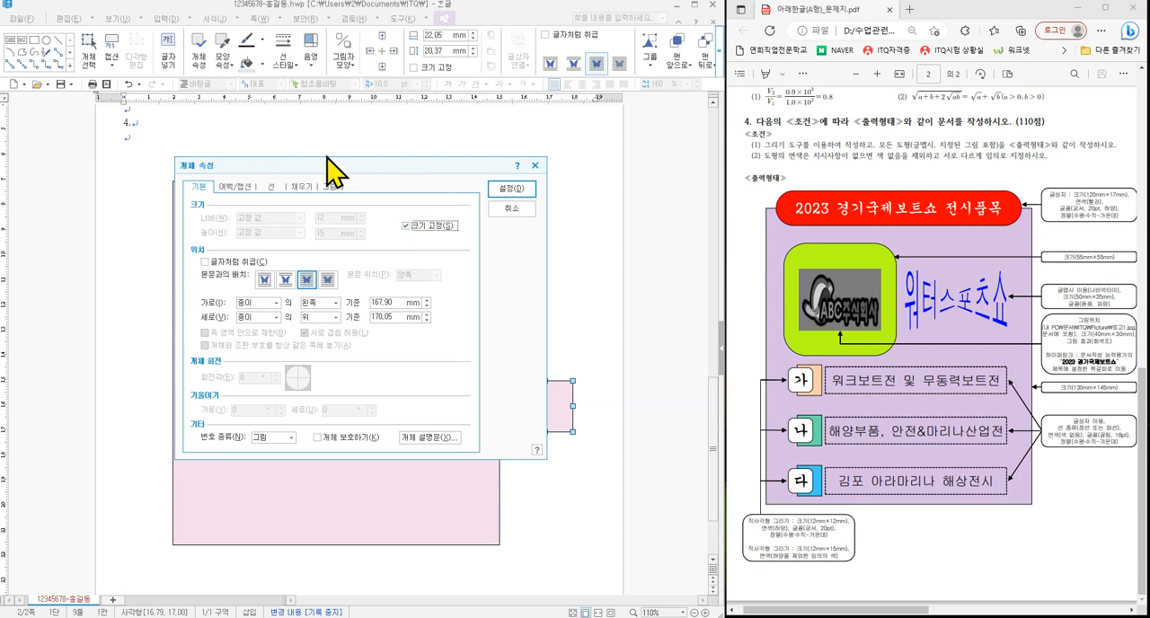
{"action": "left_click", "coordinate": [300, 188]}
{"action": "left_click", "coordinate": [253, 249]}
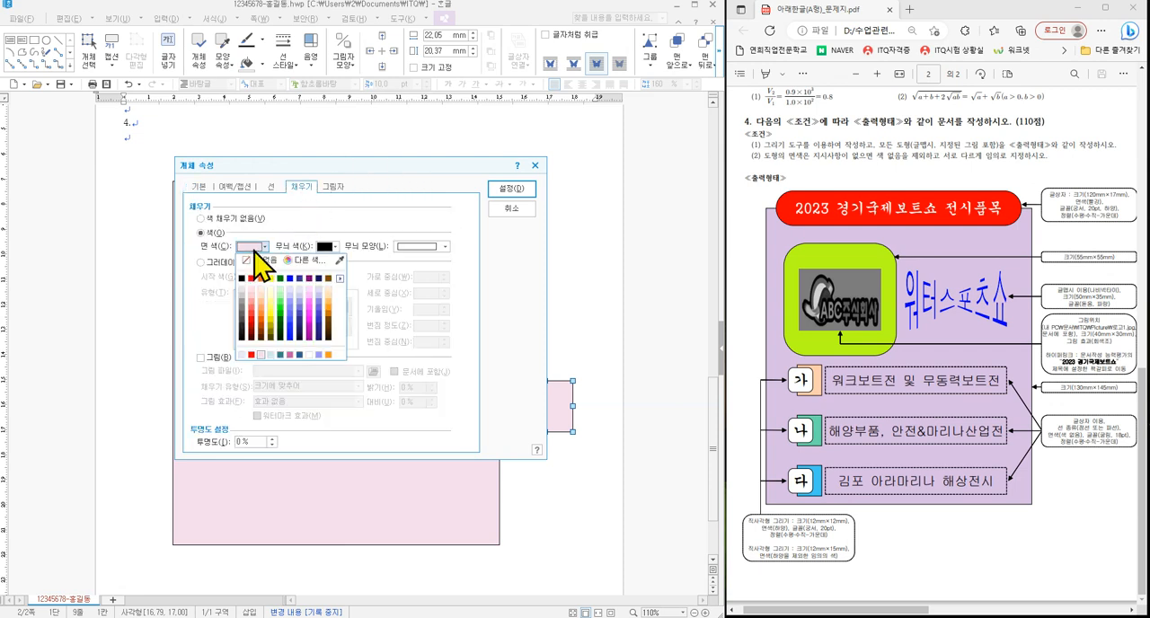
{"action": "left_click", "coordinate": [281, 298]}
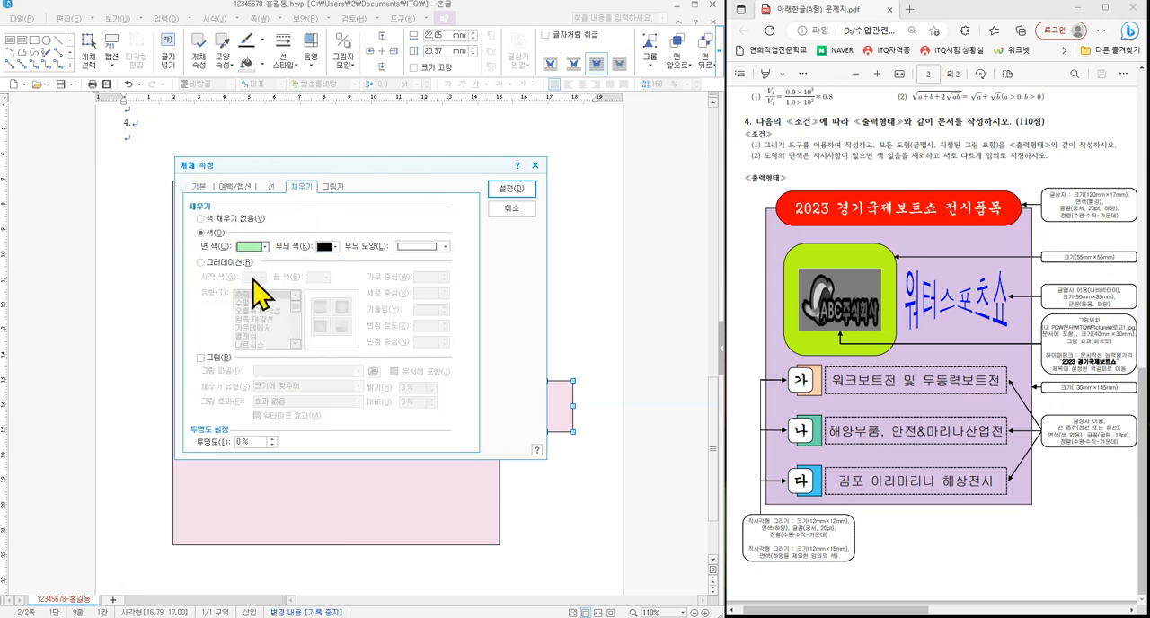
{"action": "left_click", "coordinate": [510, 190]}
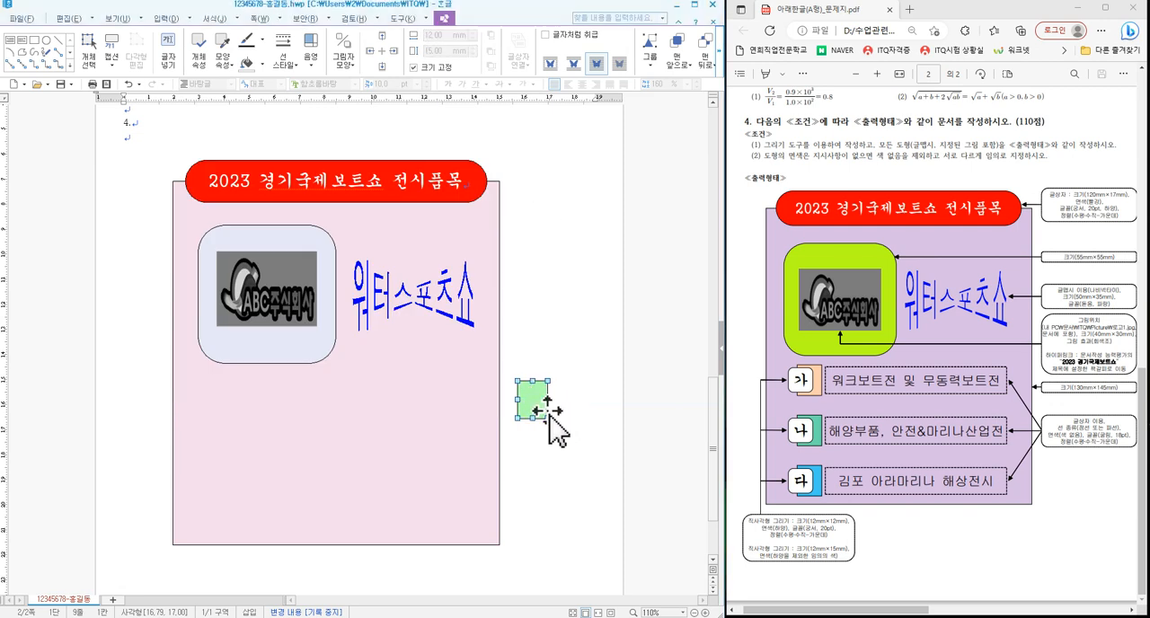
{"action": "double_click", "coordinate": [538, 409]}
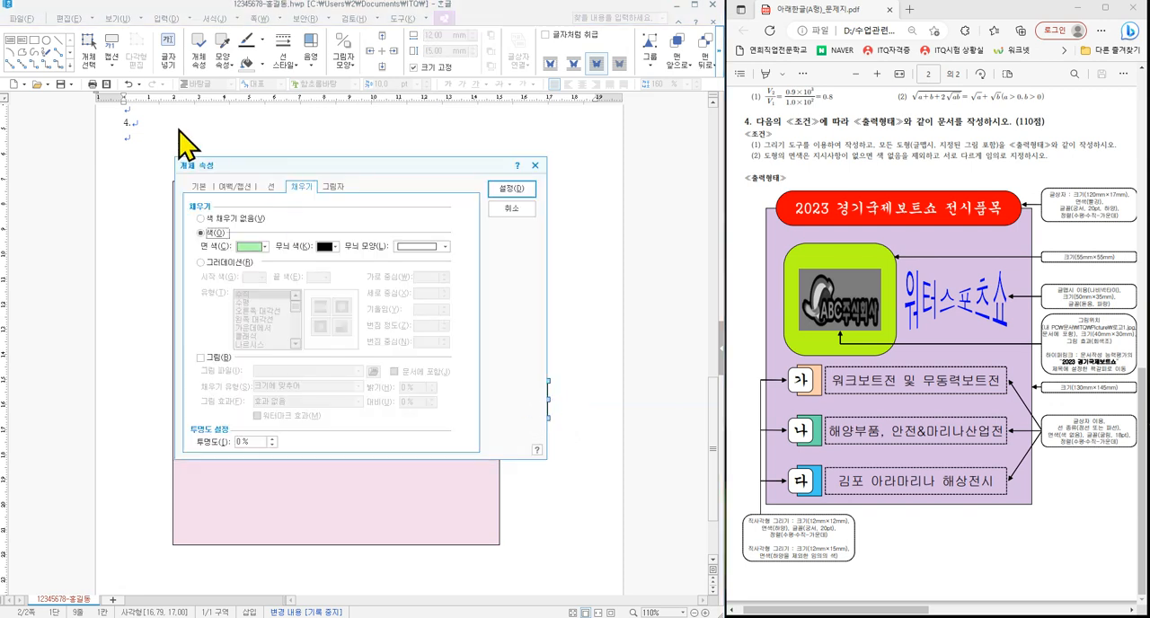
{"action": "left_click", "coordinate": [200, 186]}
{"action": "left_click", "coordinate": [500, 208]}
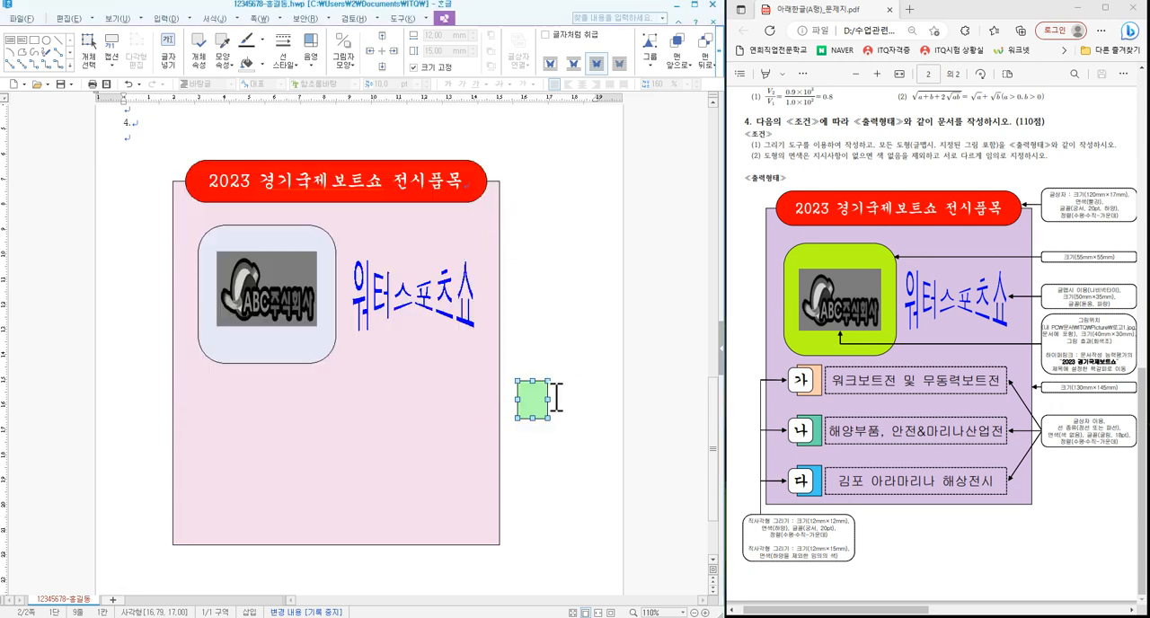
- Move the green rectangle below the logo's rounded rectangle and make two evenly spaced copies straight below it
{"action": "left_click_drag", "start_coordinate": [537, 408], "coordinate": [225, 410]}
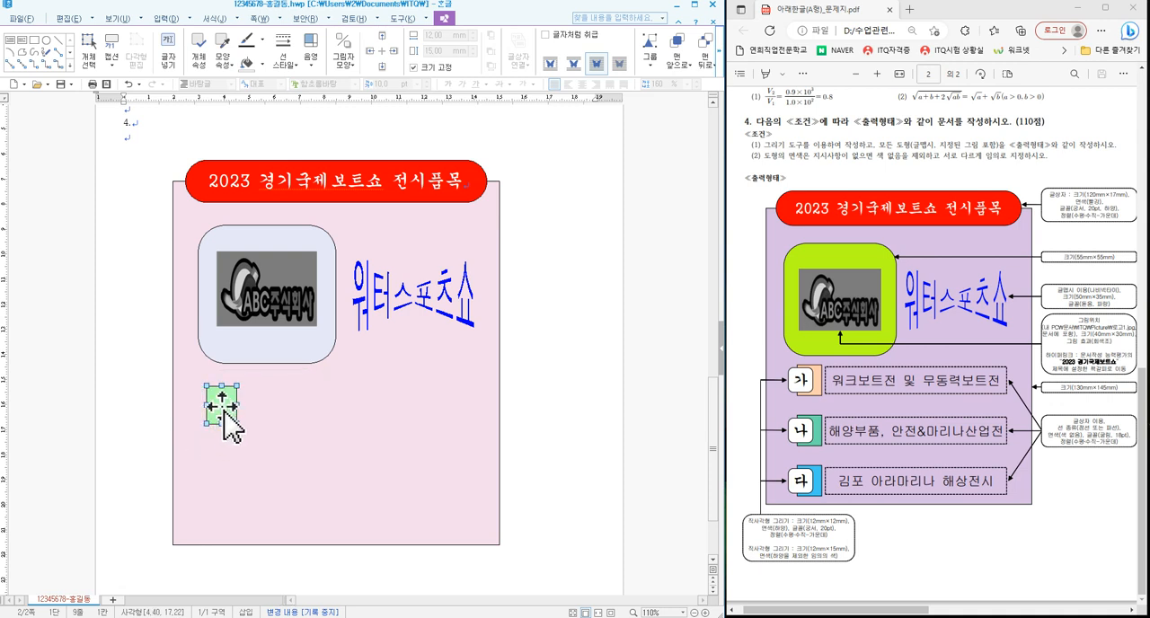
{"action": "left_click_drag", "start_coordinate": [222, 410], "coordinate": [222, 456]}
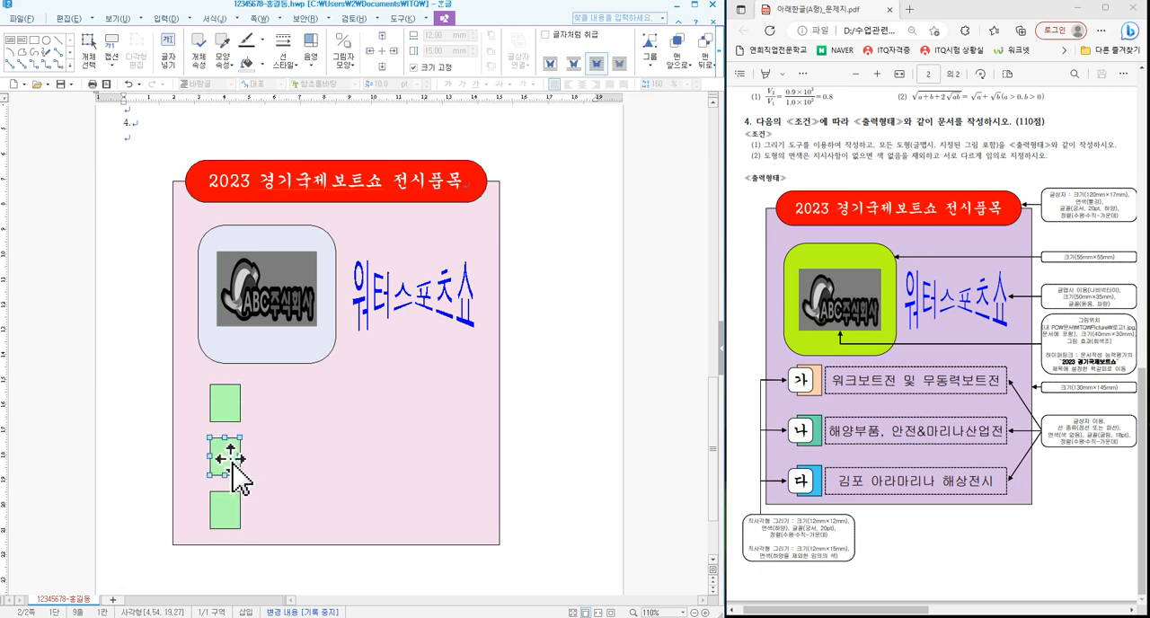
- Change the fill colour of the middle small green rectangle to yellow
{"action": "double_click", "coordinate": [225, 459]}
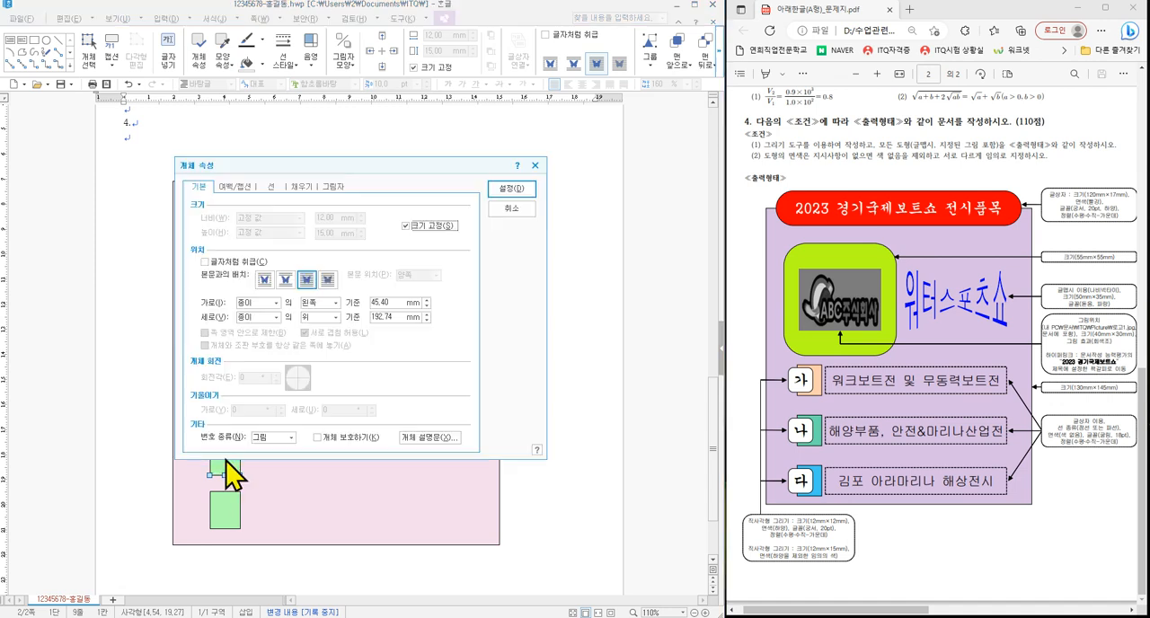
{"action": "left_click", "coordinate": [302, 188]}
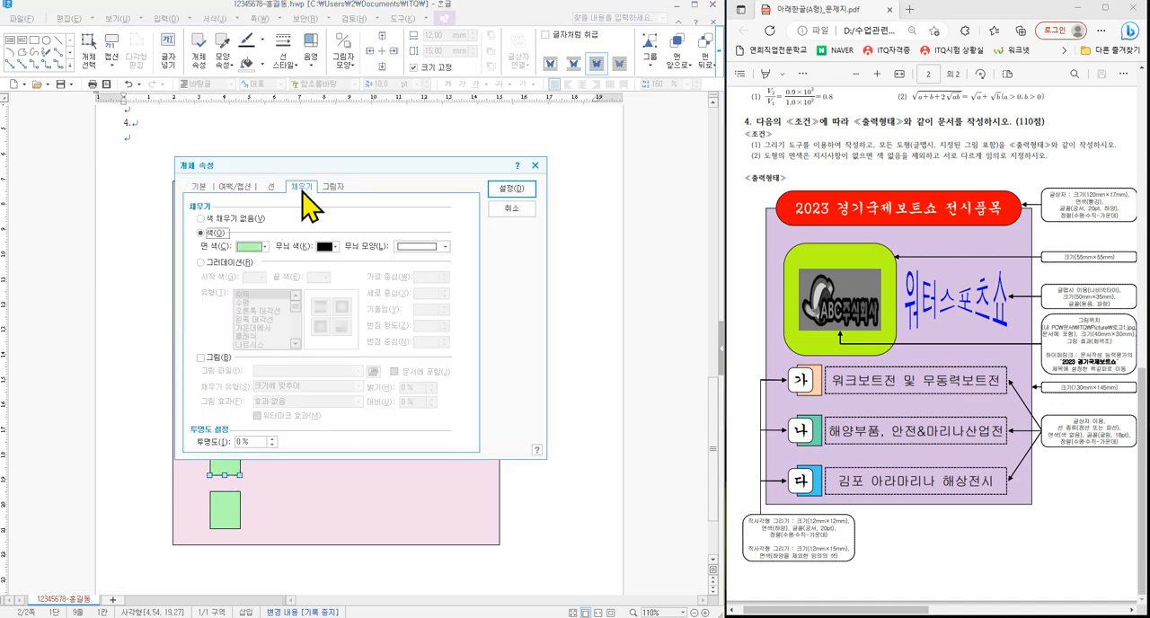
{"action": "left_click", "coordinate": [265, 247]}
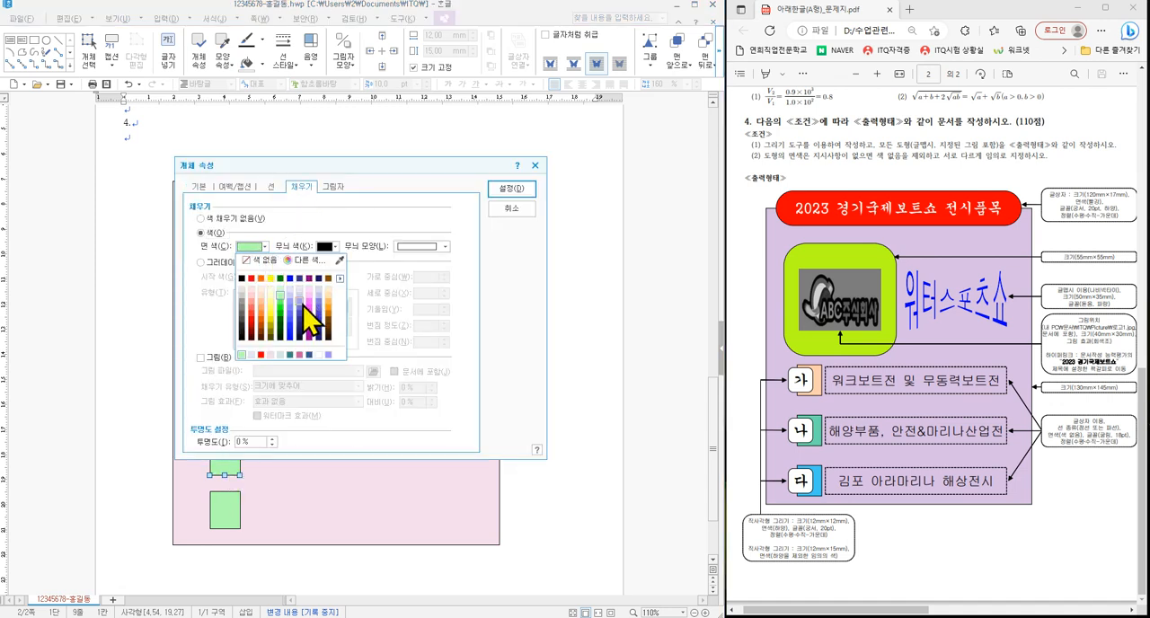
{"action": "left_click", "coordinate": [270, 307]}
{"action": "left_click", "coordinate": [511, 189]}
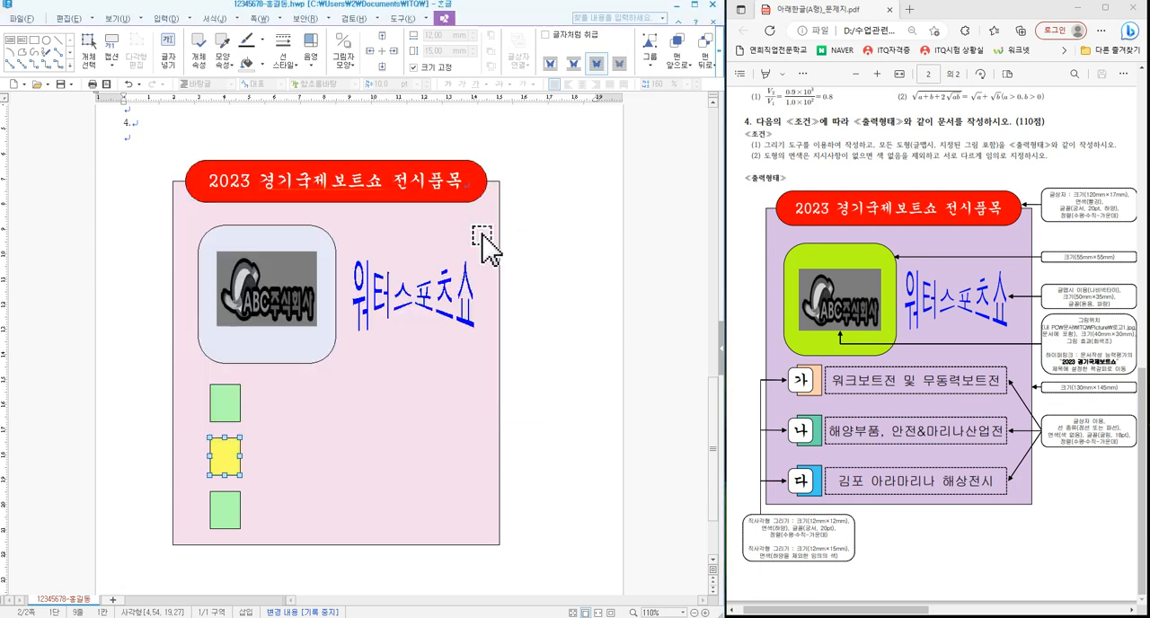
- Change the fill colour of the lowest small green rectangle to orange and deselect it
{"action": "left_click", "coordinate": [226, 510]}
{"action": "double_click", "coordinate": [226, 510]}
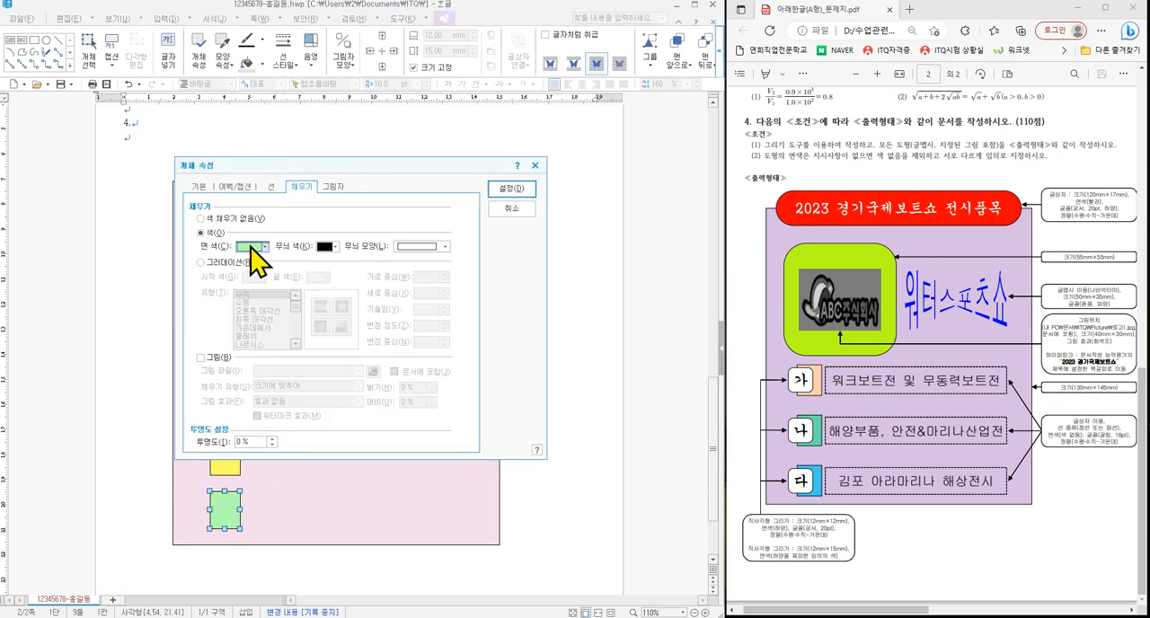
{"action": "left_click", "coordinate": [264, 246]}
{"action": "left_click", "coordinate": [329, 310]}
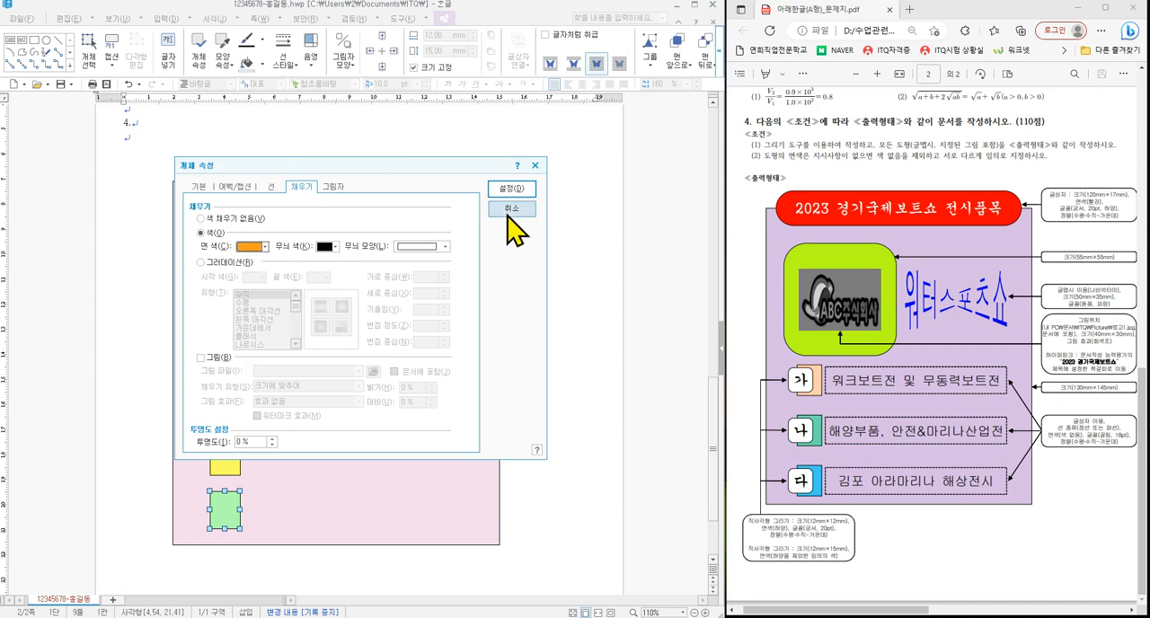
{"action": "left_click", "coordinate": [511, 189]}
{"action": "left_click", "coordinate": [560, 415]}
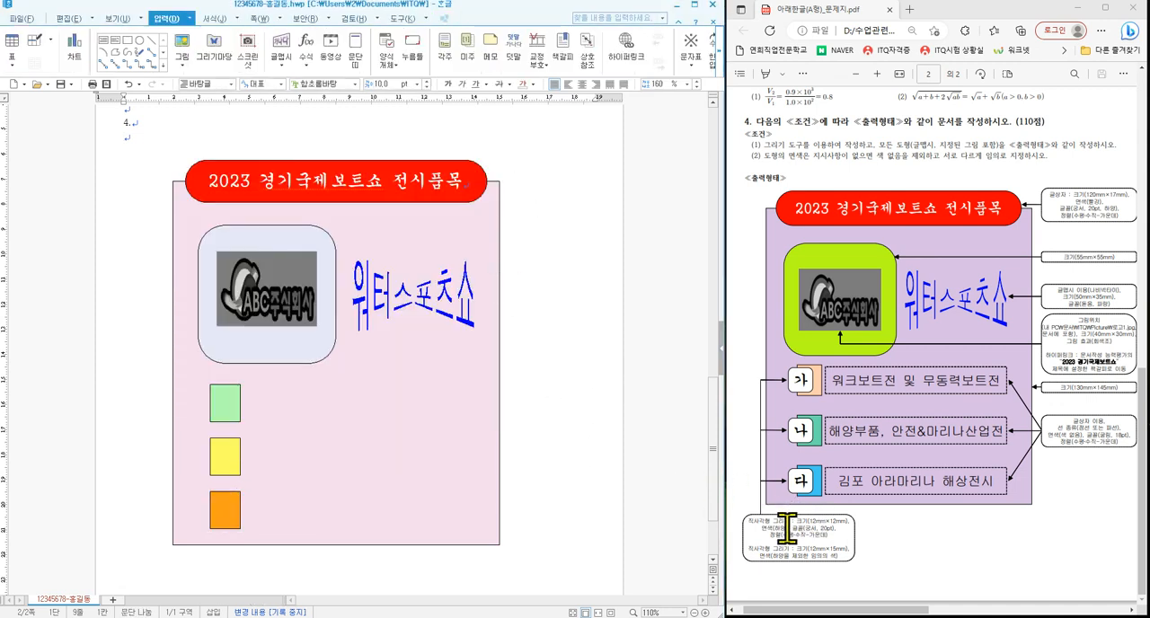
- Draw another rectangle about 24 by 23 mm in the blank area right of the pink background rectangle
{"action": "left_click", "coordinate": [126, 40]}
{"action": "mouse_move", "coordinate": [514, 390]}
{"action": "left_mouse_down"}
{"action": "mouse_move", "coordinate": [564, 452]}
{"action": "mouse_move", "coordinate": [574, 448]}
{"action": "left_mouse_up"}
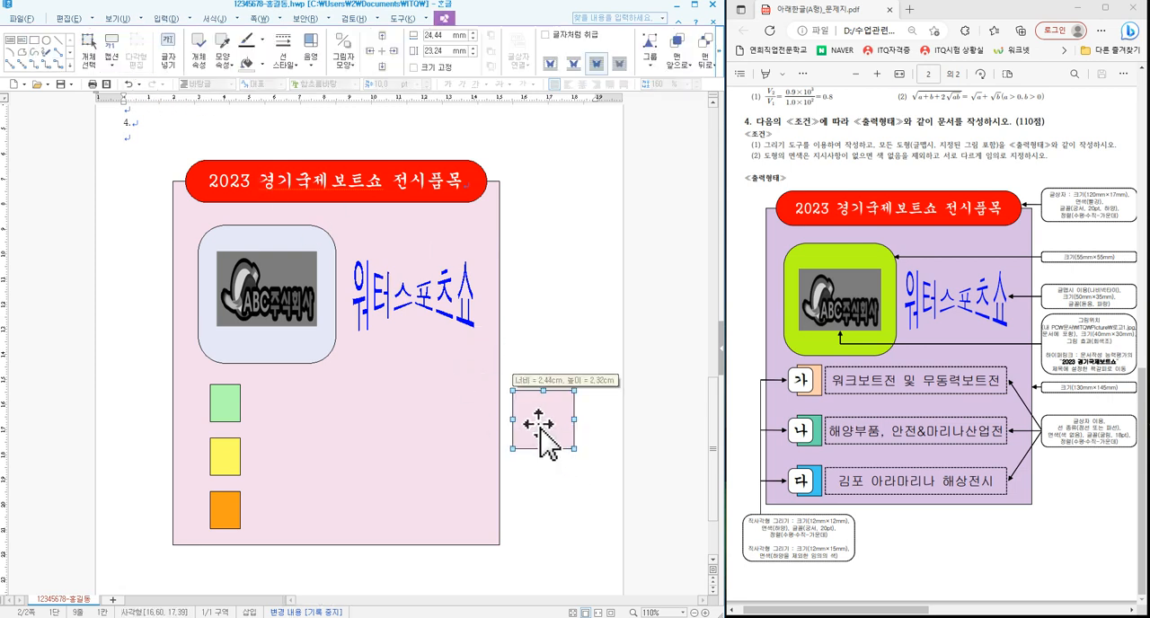
- Set the newly drawn rectangle's size to 12 mm by 12 mm and lock its size
{"action": "double_click", "coordinate": [541, 435]}
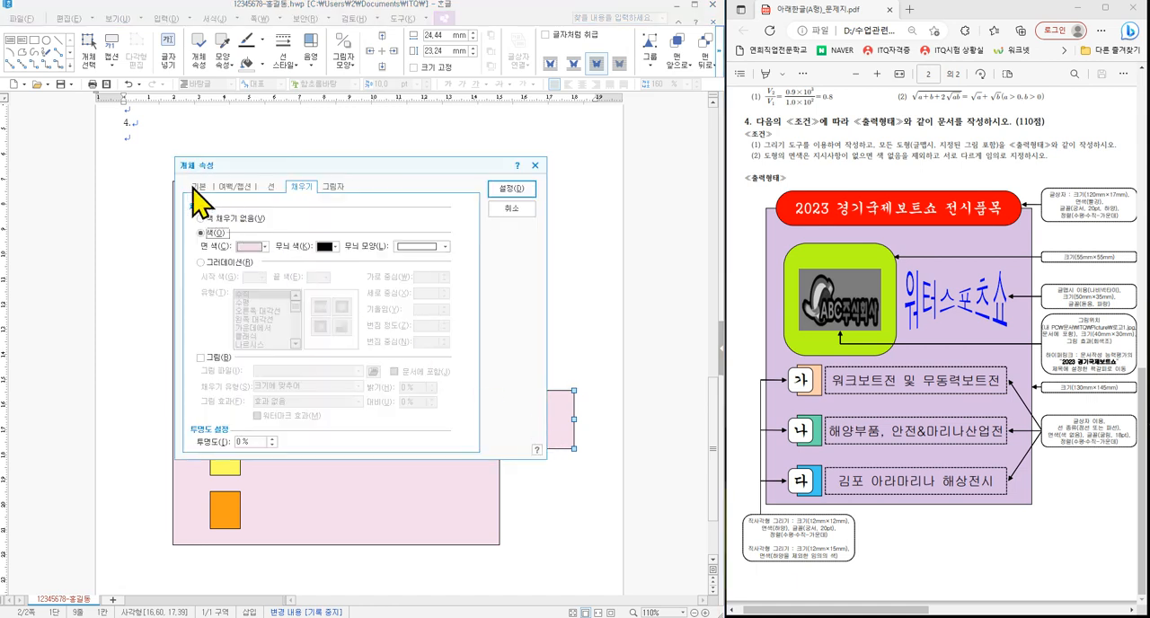
{"action": "left_click", "coordinate": [195, 187]}
{"action": "left_click", "coordinate": [332, 216]}
{"action": "type", "text": "1"}
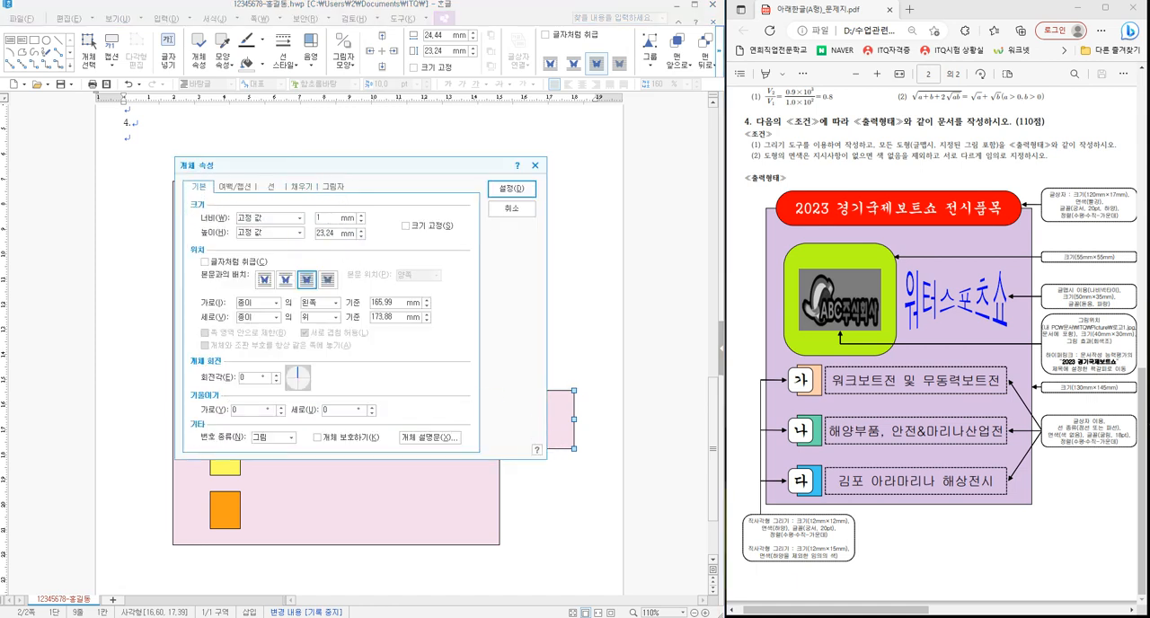
{"action": "type", "text": "2"}
{"action": "left_click", "coordinate": [426, 229]}
- Give the 12 mm rectangle rounded corners and a white fill from the basic colour theme, and apply the properties
{"action": "left_click", "coordinate": [272, 187]}
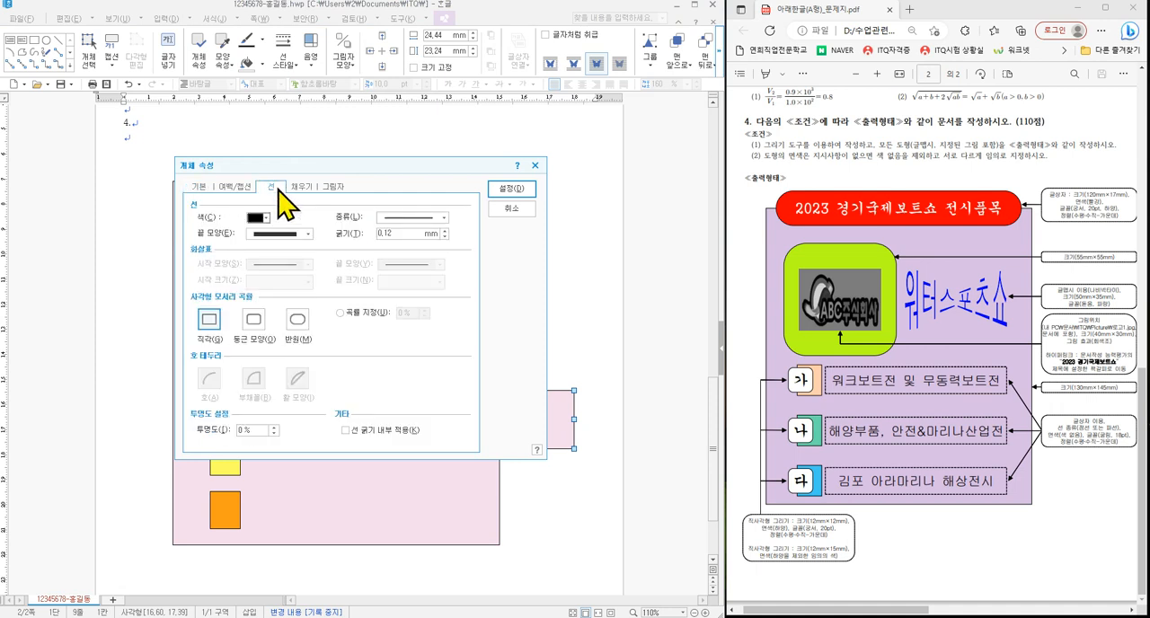
{"action": "left_click", "coordinate": [255, 321]}
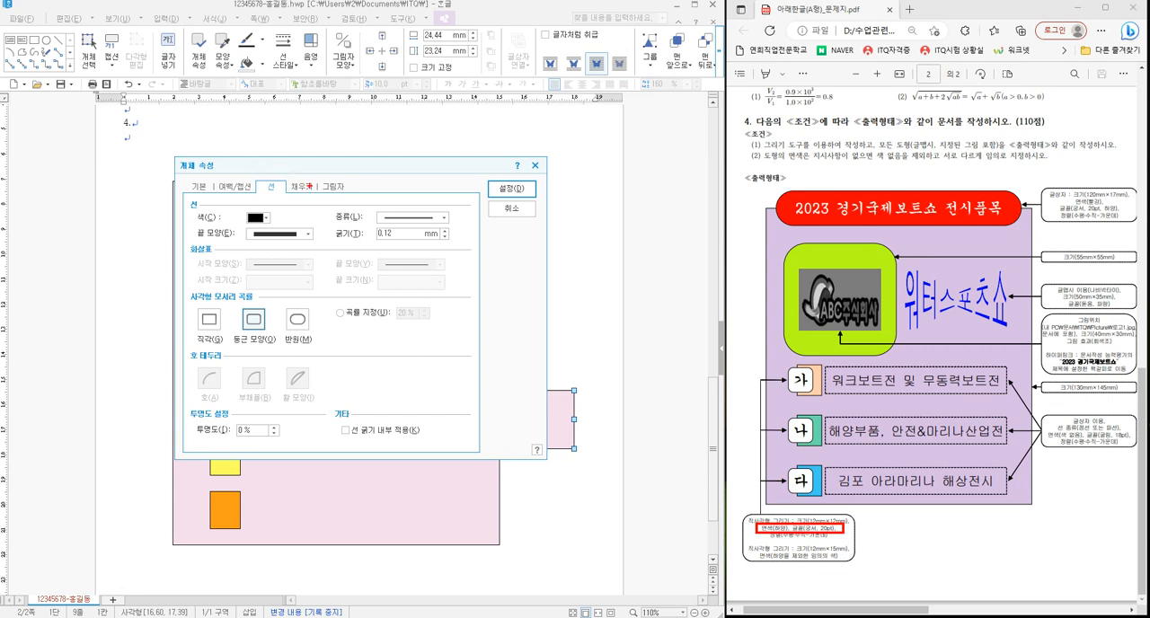
{"action": "left_click", "coordinate": [306, 187]}
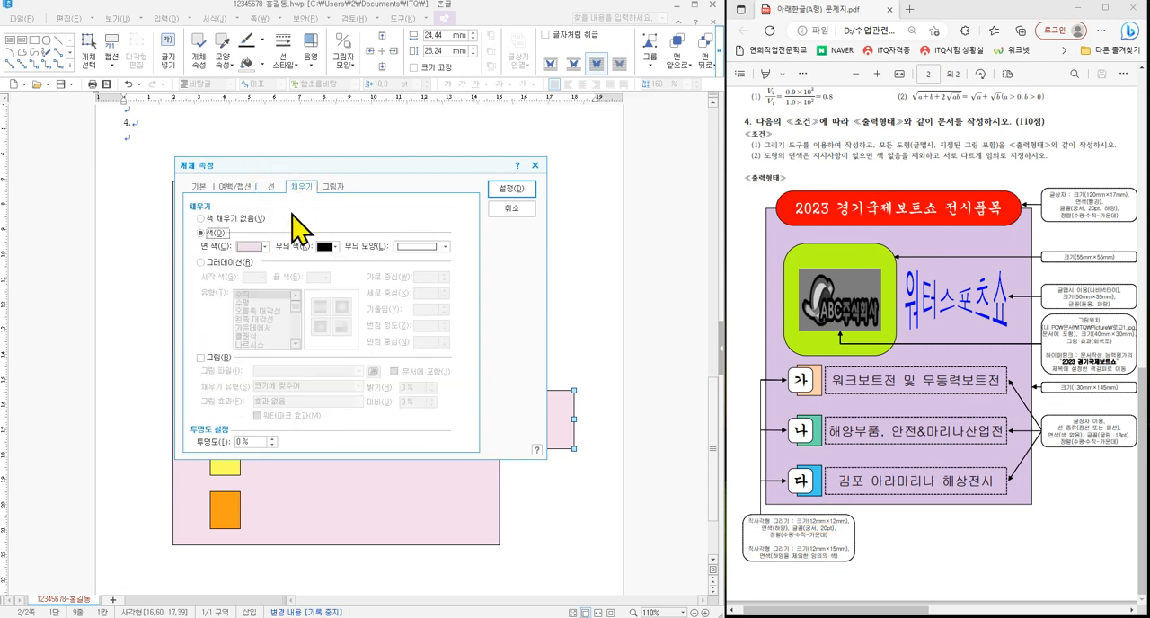
{"action": "left_click", "coordinate": [256, 248]}
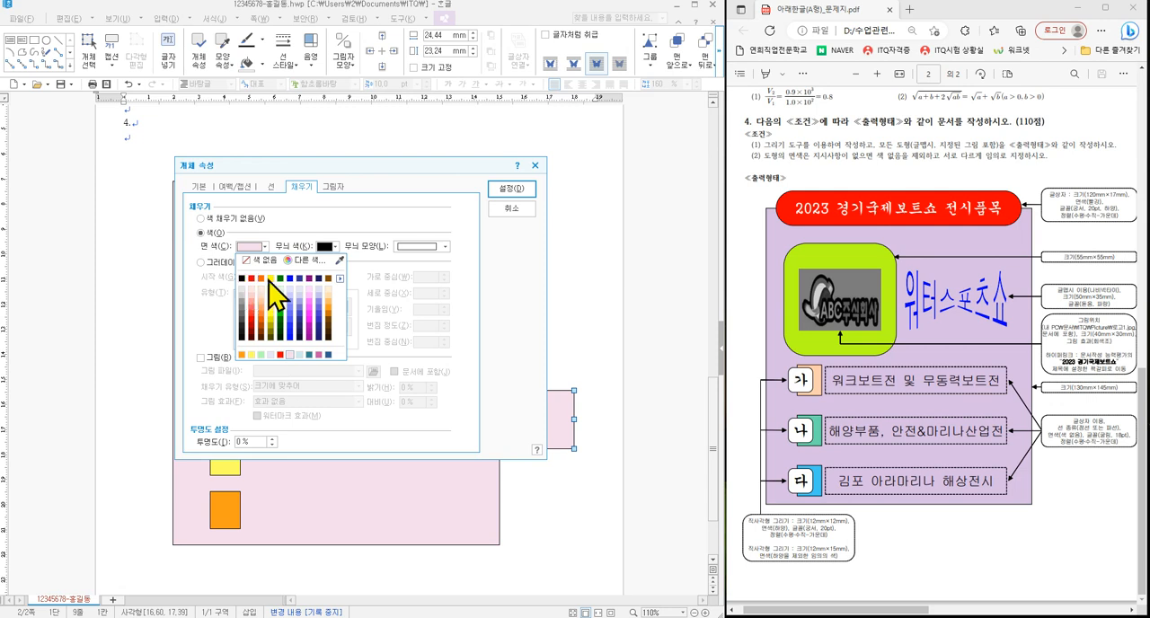
{"action": "left_click", "coordinate": [340, 278]}
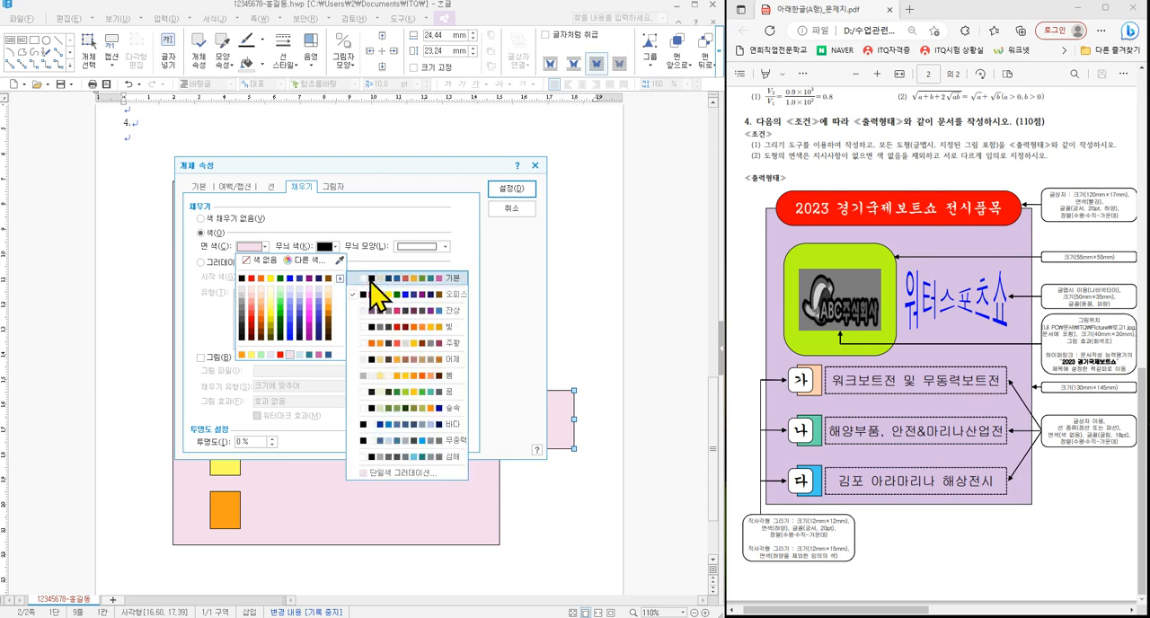
{"action": "left_click", "coordinate": [372, 280]}
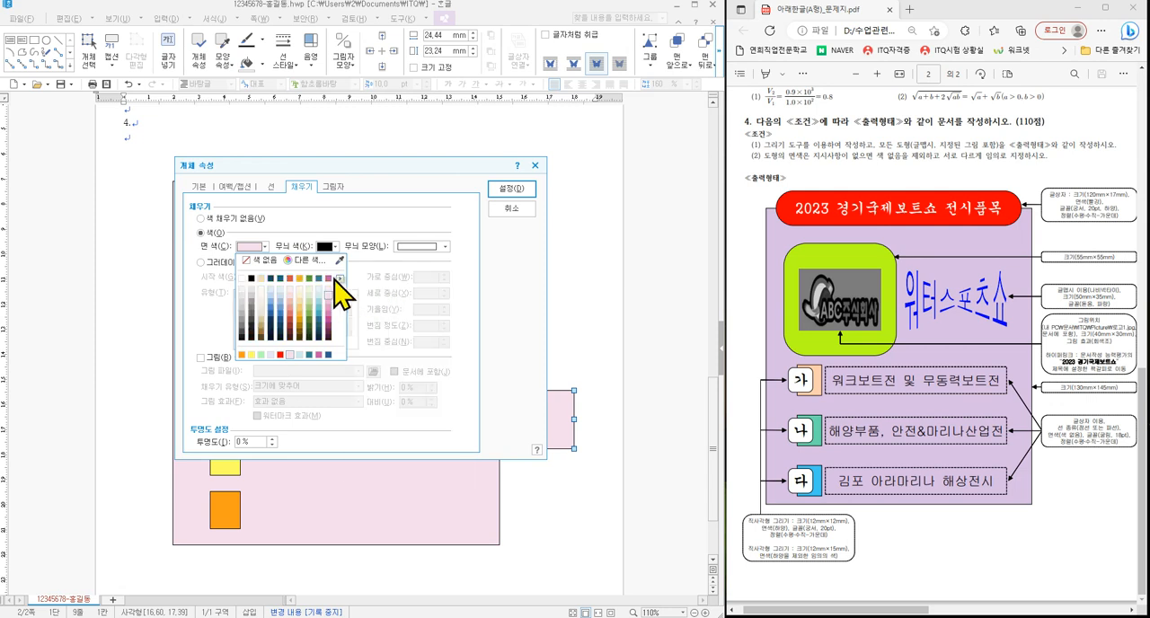
{"action": "left_click", "coordinate": [241, 279]}
{"action": "left_click", "coordinate": [511, 189]}
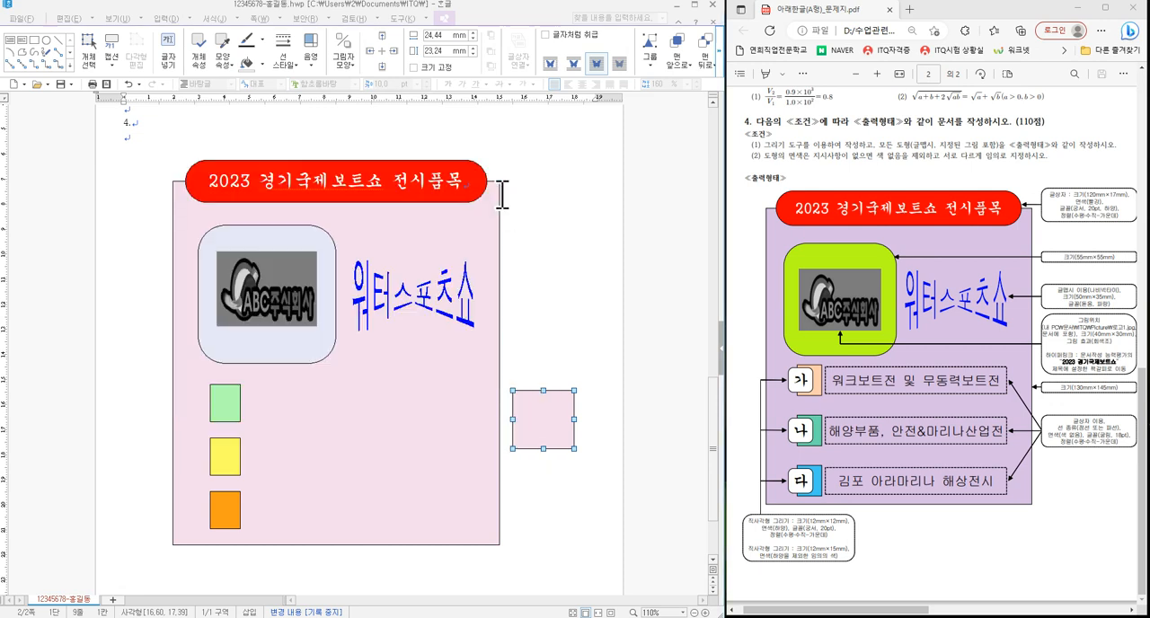
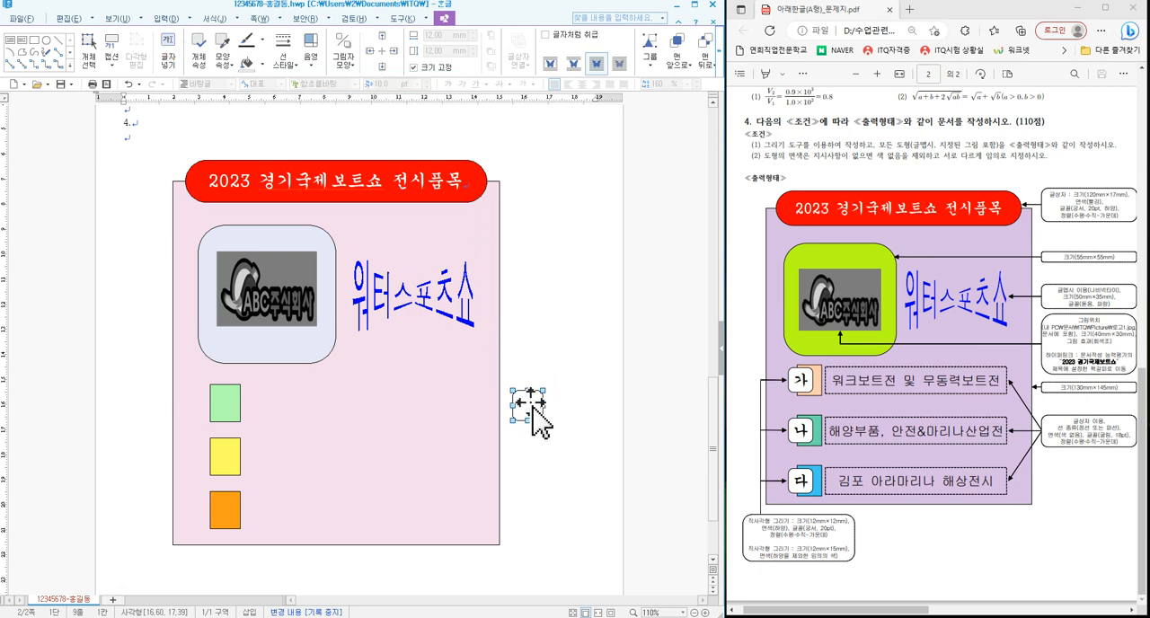
- Enable text inside the white rounded rectangle and format it in 궁서, 20 pt, centre-aligned
{"action": "right_click", "coordinate": [533, 407]}
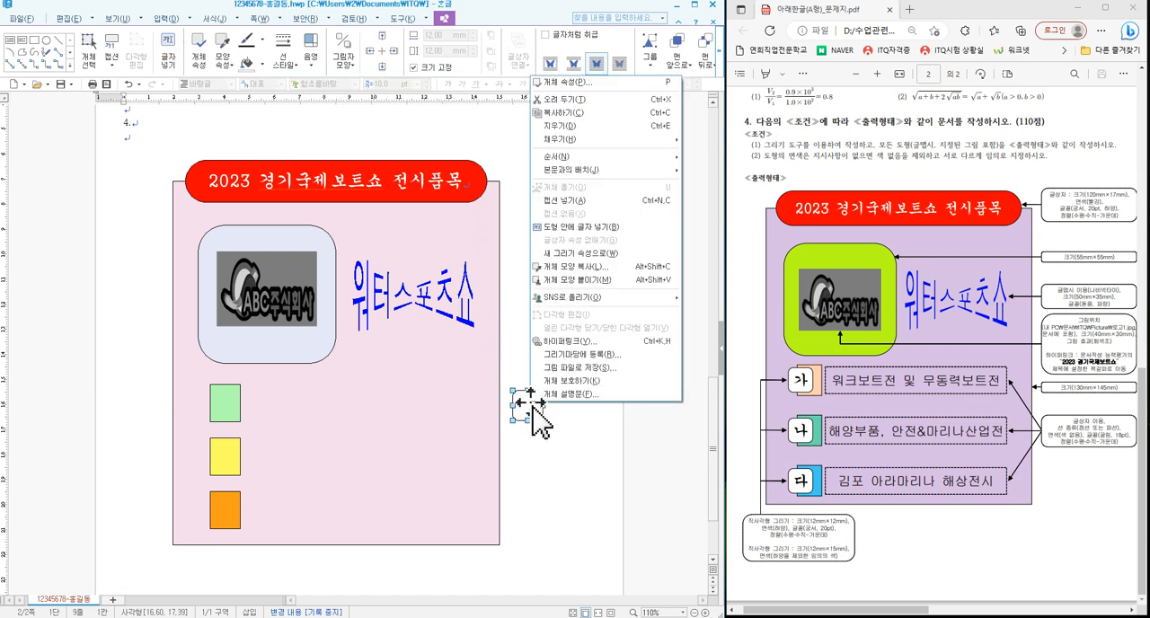
{"action": "left_click", "coordinate": [570, 227]}
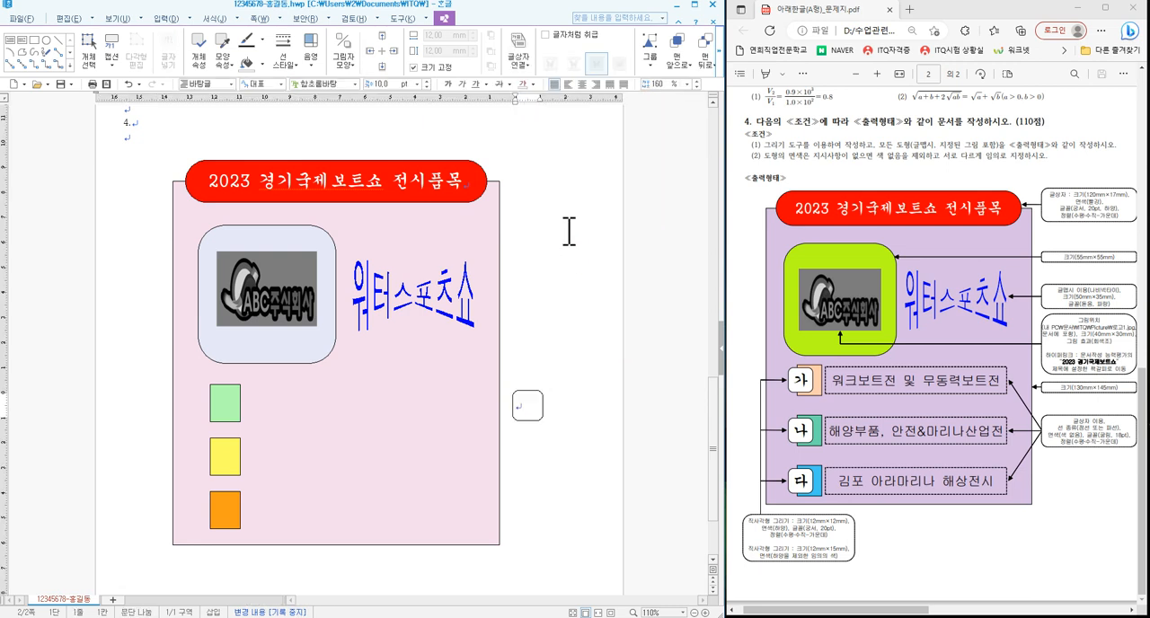
{"action": "left_click", "coordinate": [357, 83]}
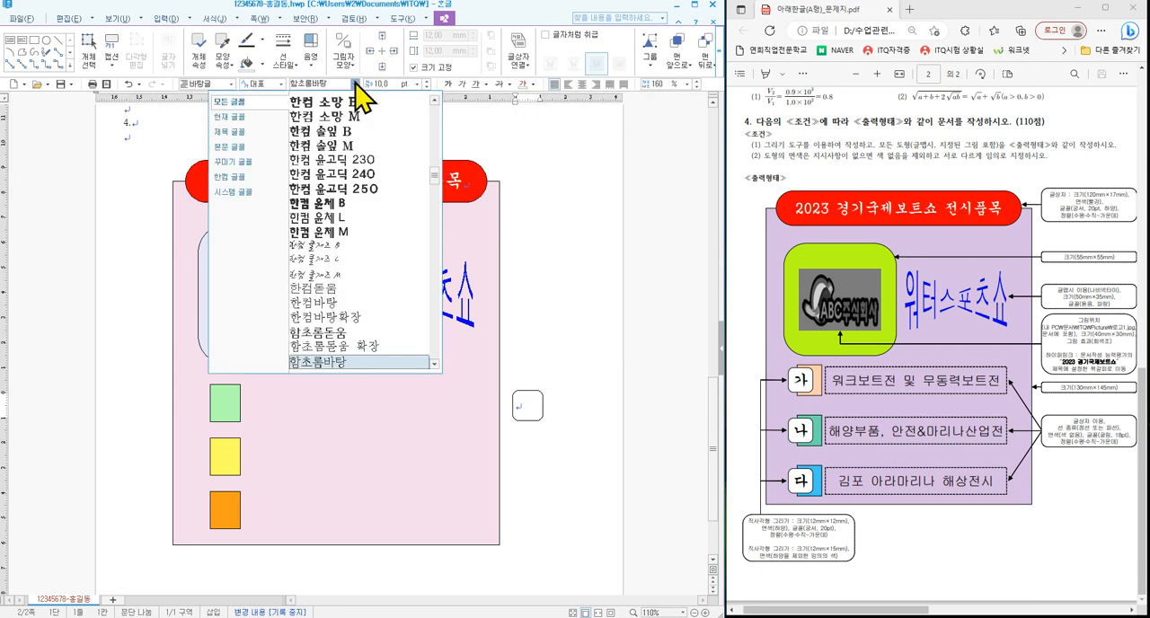
{"action": "left_click_drag", "start_coordinate": [437, 183], "coordinate": [434, 112]}
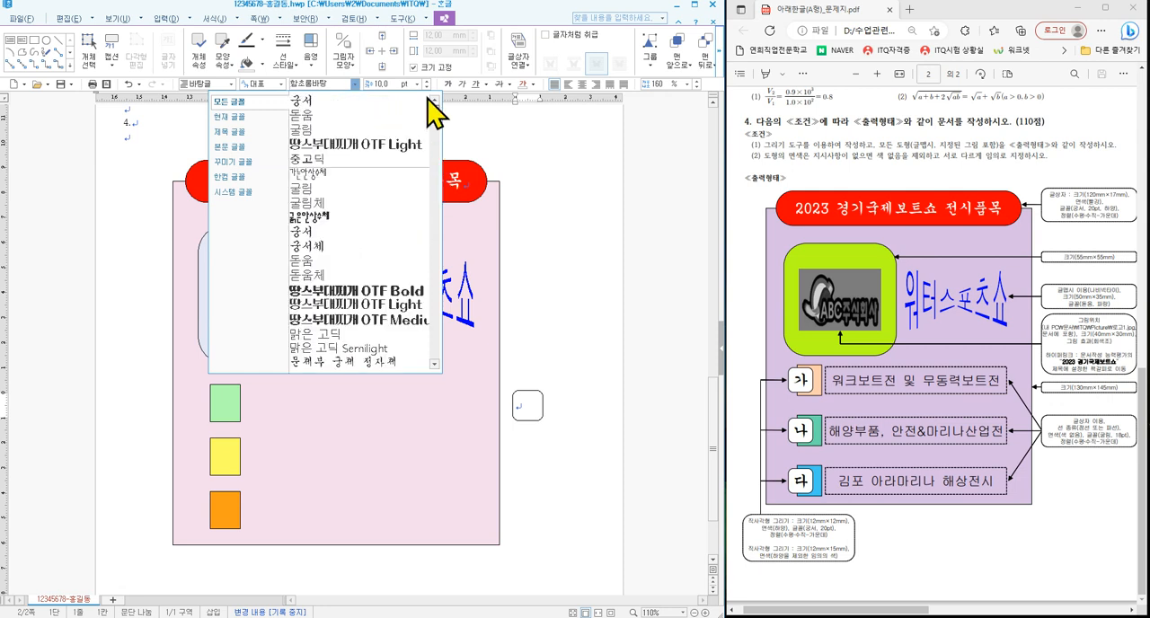
{"action": "left_click", "coordinate": [352, 101]}
{"action": "left_click", "coordinate": [417, 83]}
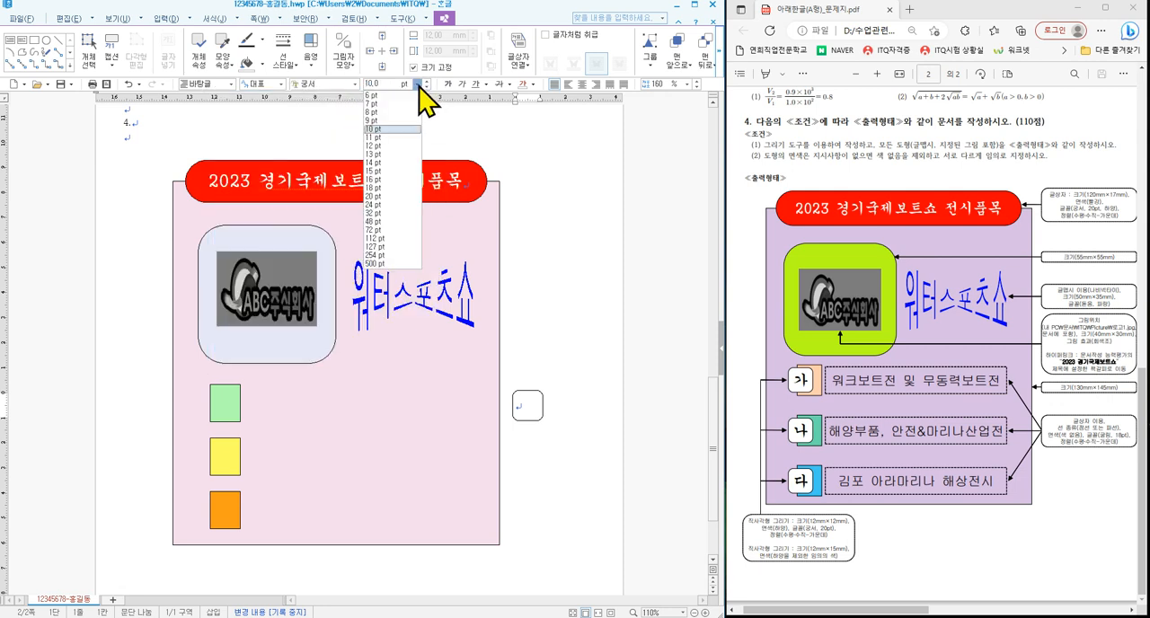
{"action": "left_click", "coordinate": [377, 196]}
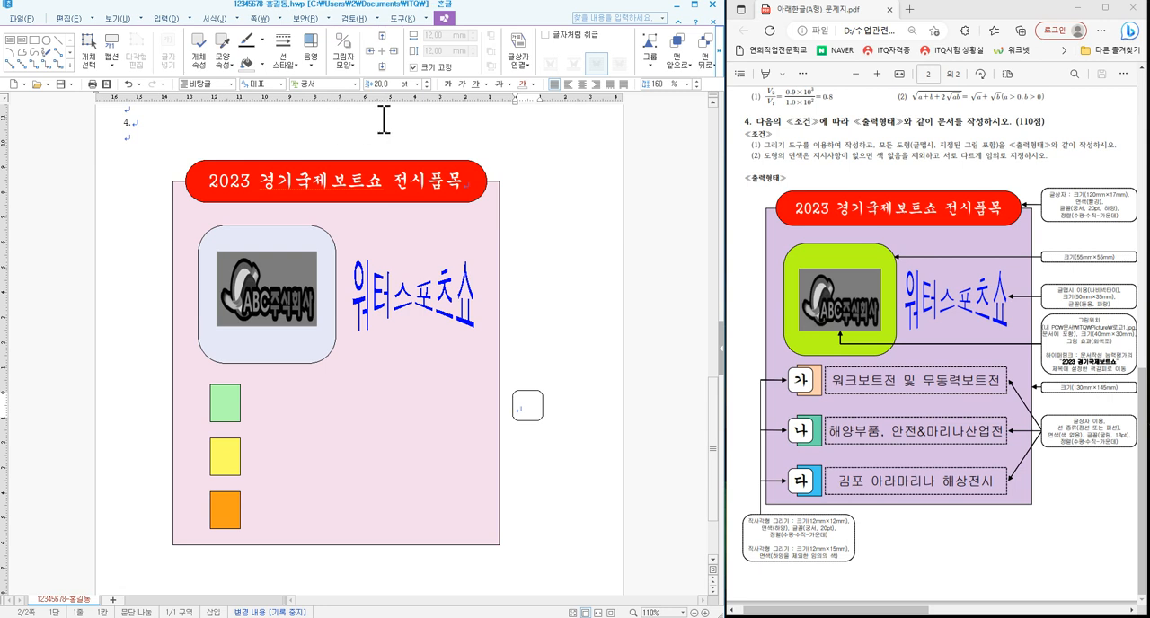
{"action": "left_click", "coordinate": [583, 83]}
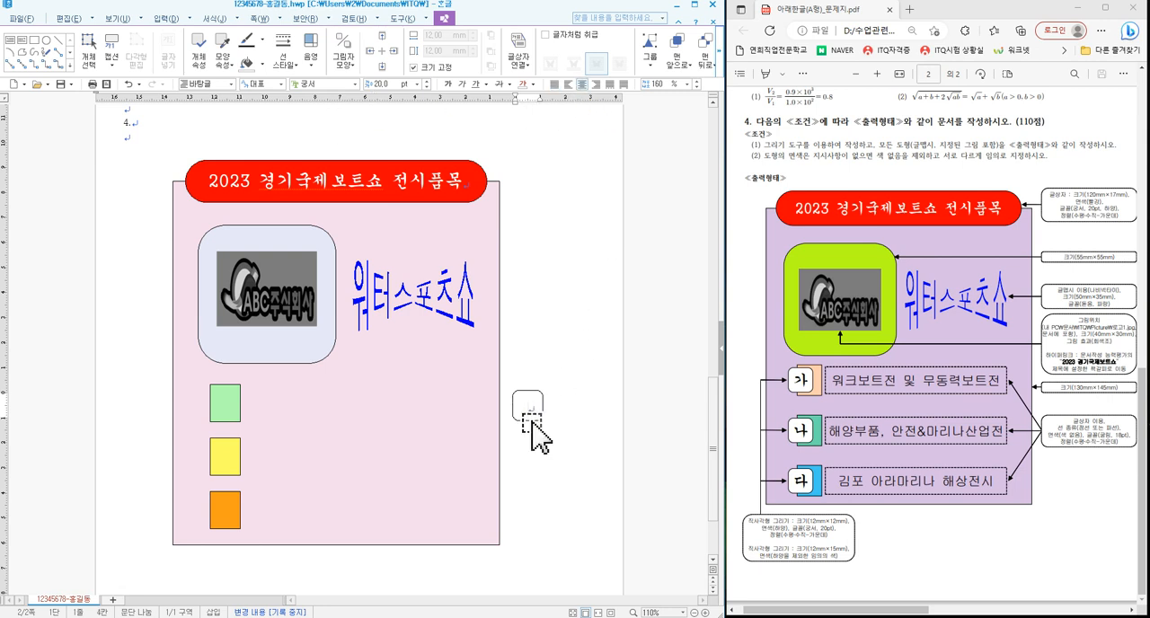
- Move the white rounded rectangle over the green rectangle, offset slightly to its left, and copy it onto the yellow and orange ones
{"action": "left_click_drag", "start_coordinate": [532, 423], "coordinate": [215, 425]}
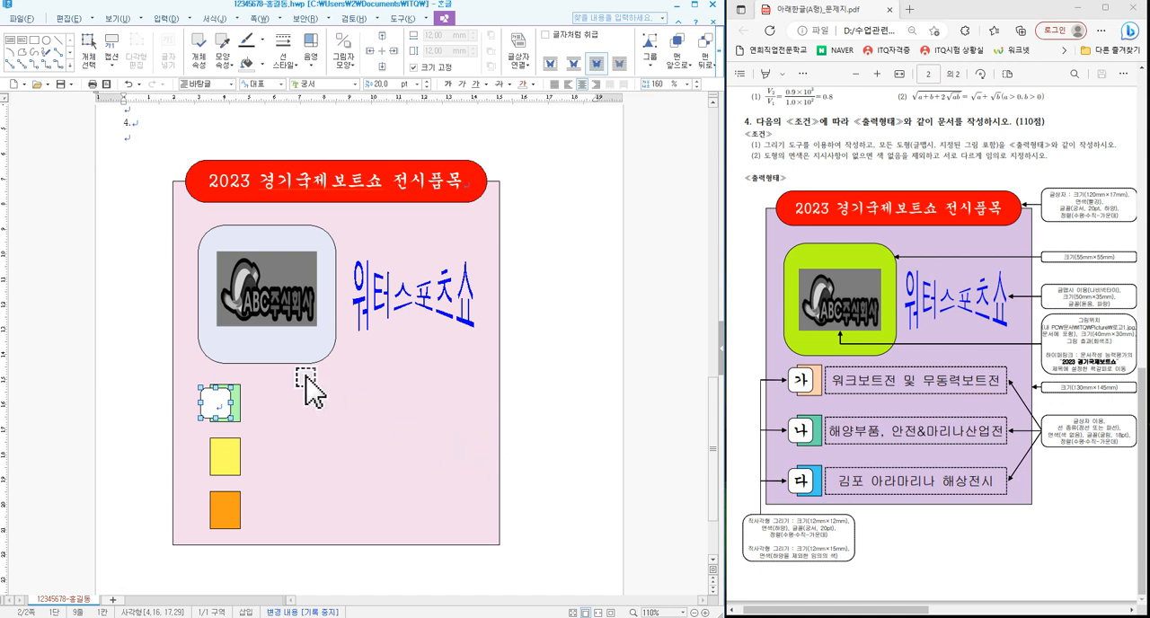
{"action": "left_click_drag", "start_coordinate": [216, 409], "coordinate": [220, 512]}
- Enter 가, 나 and 다 in the three white rounded rectangles from top to bottom and leave text editing
{"action": "left_click", "coordinate": [216, 405]}
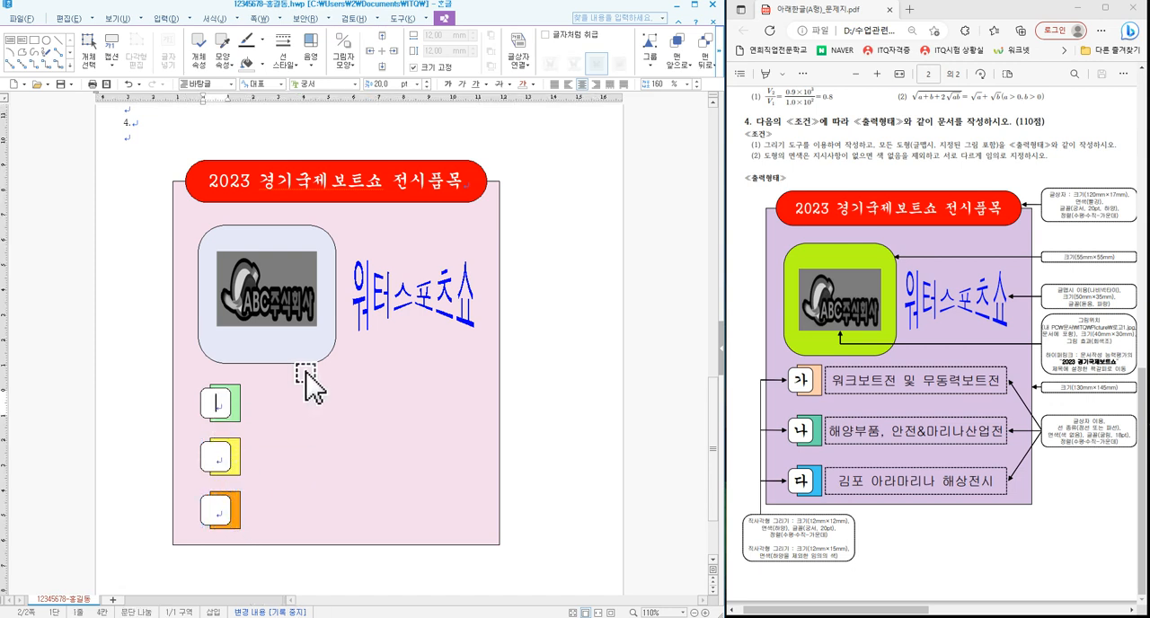
{"action": "type", "text": "ㄱ"}
{"action": "left_click", "coordinate": [216, 457]}
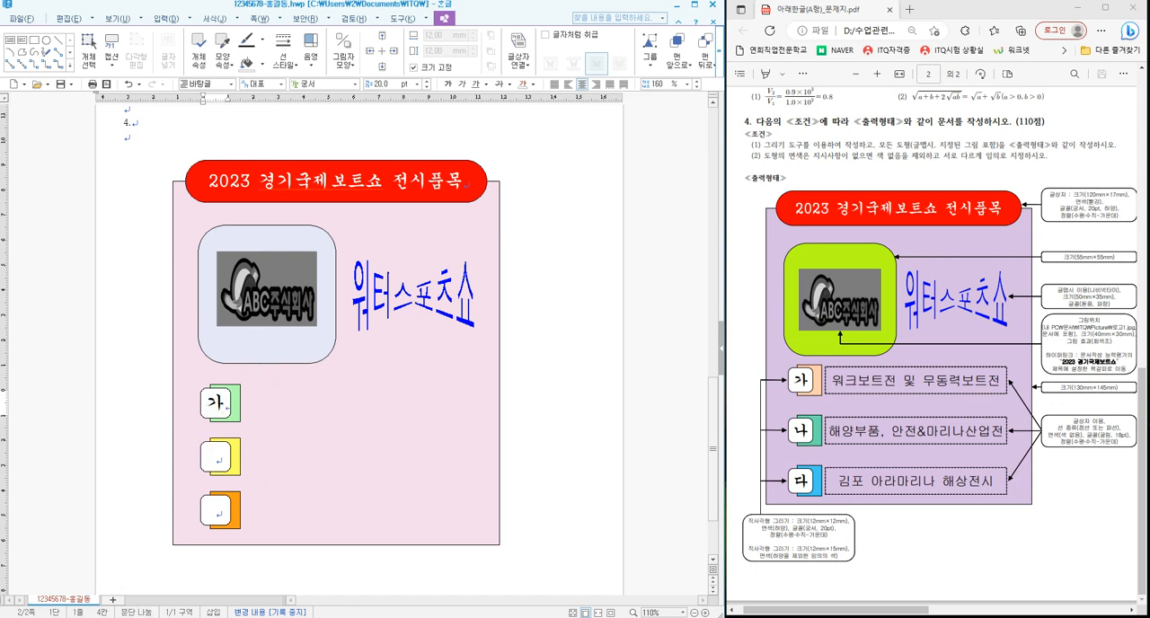
{"action": "type", "text": "나"}
{"action": "left_click", "coordinate": [217, 508]}
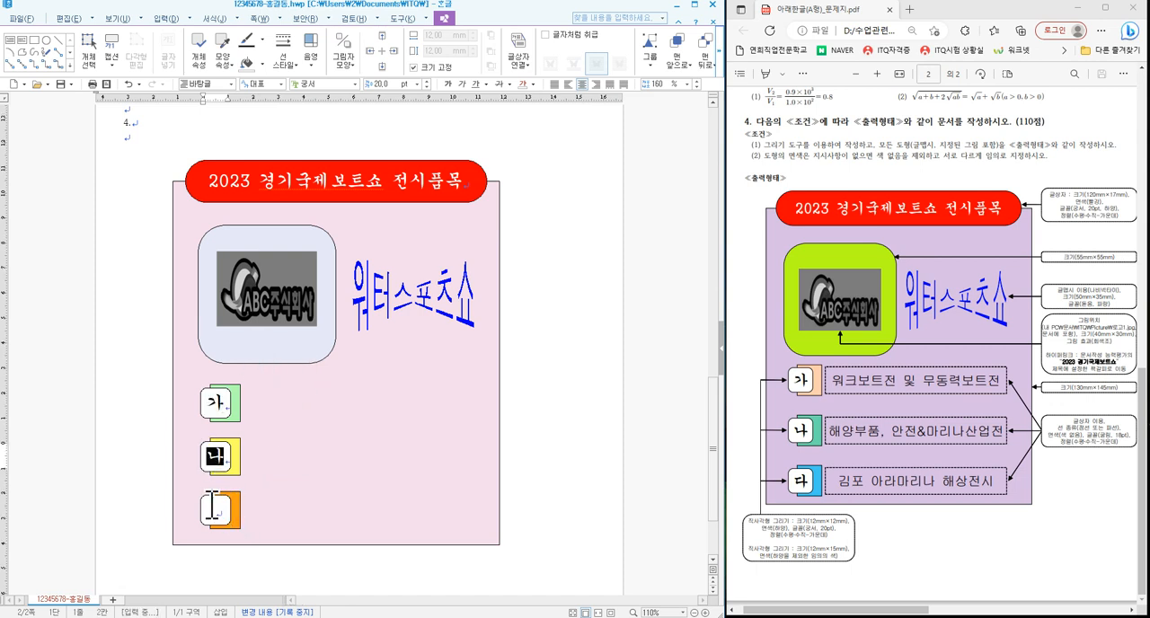
{"action": "type", "text": "다"}
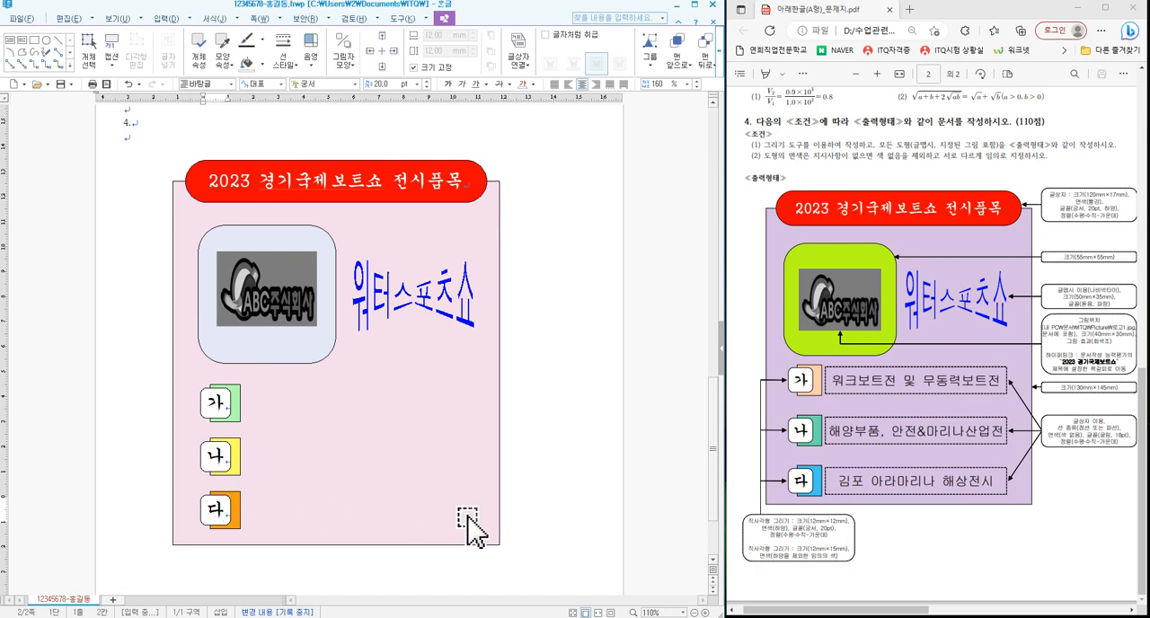
{"action": "left_click", "coordinate": [535, 454]}
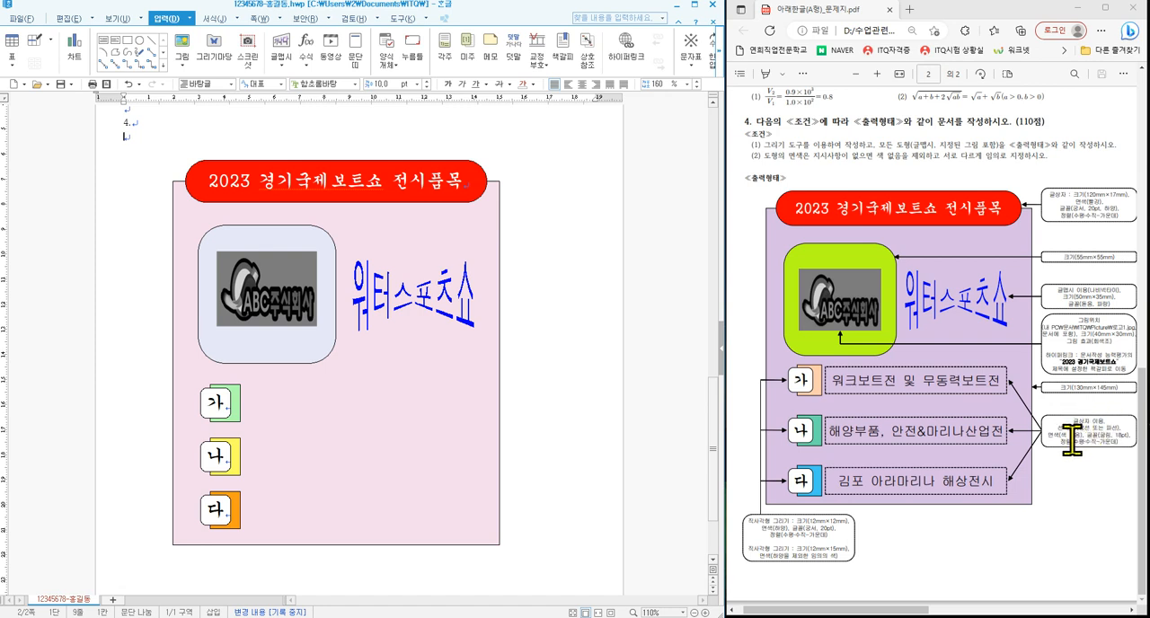
{"action": "left_click_drag", "start_coordinate": [1068, 413], "coordinate": [1091, 424]}
{"action": "left_click_drag", "start_coordinate": [1058, 435], "coordinate": [1086, 441]}
{"action": "key", "text": "Escape"}
- Draw a horizontal text box about 93 by 13 mm to the right of the 가 rectangle
{"action": "left_click", "coordinate": [103, 40]}
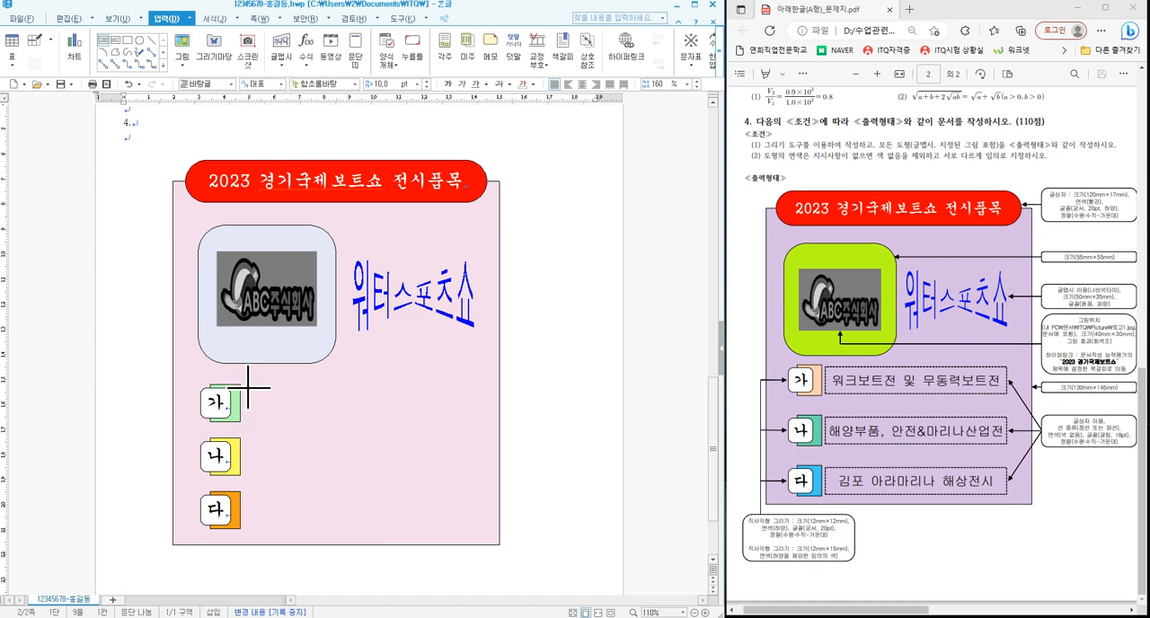
{"action": "mouse_move", "coordinate": [248, 388]}
{"action": "left_mouse_down"}
{"action": "mouse_move", "coordinate": [470, 404]}
{"action": "mouse_move", "coordinate": [485, 422]}
{"action": "left_mouse_up"}
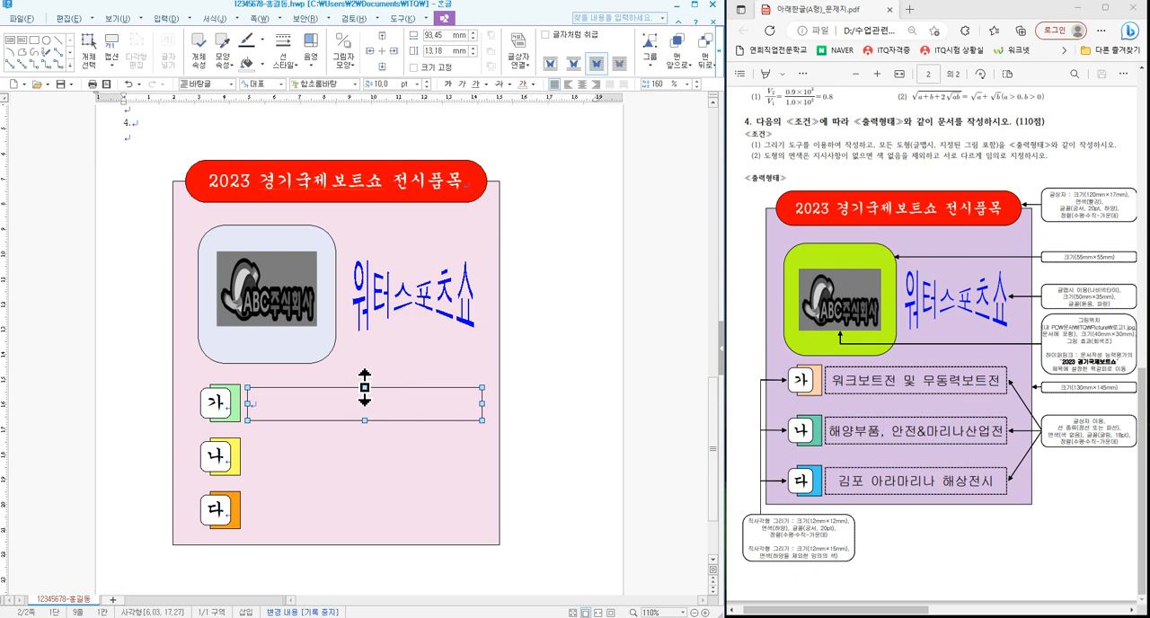
{"action": "left_click_drag", "start_coordinate": [365, 386], "coordinate": [365, 387]}
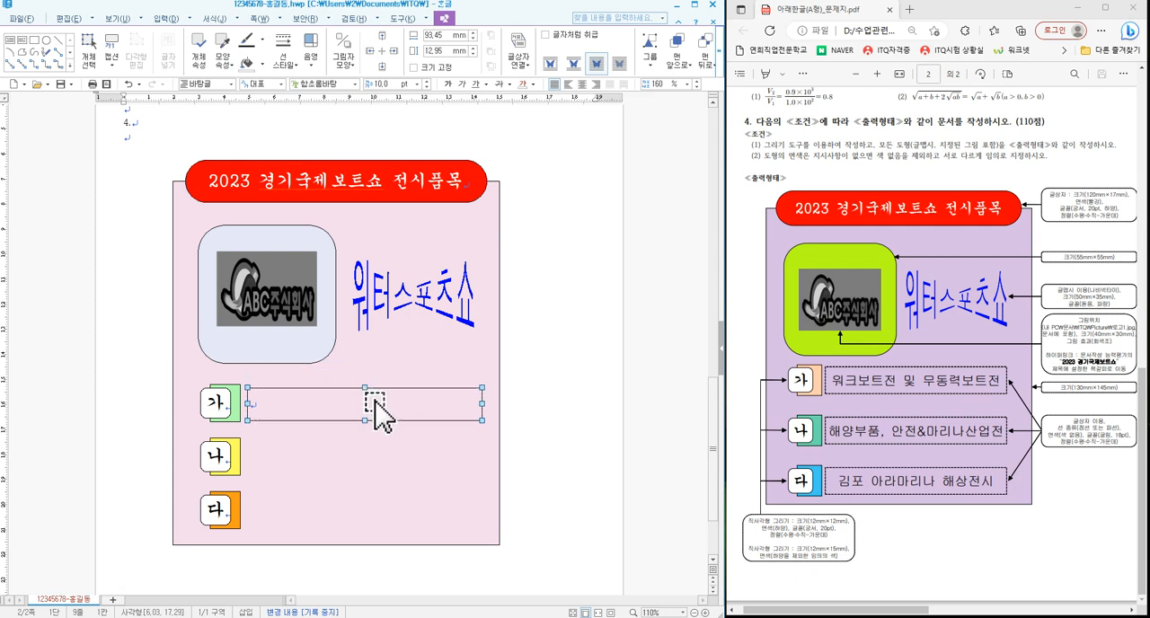
- Give the new text box a dashed outline and no fill colour, and apply the properties
{"action": "double_click", "coordinate": [375, 403]}
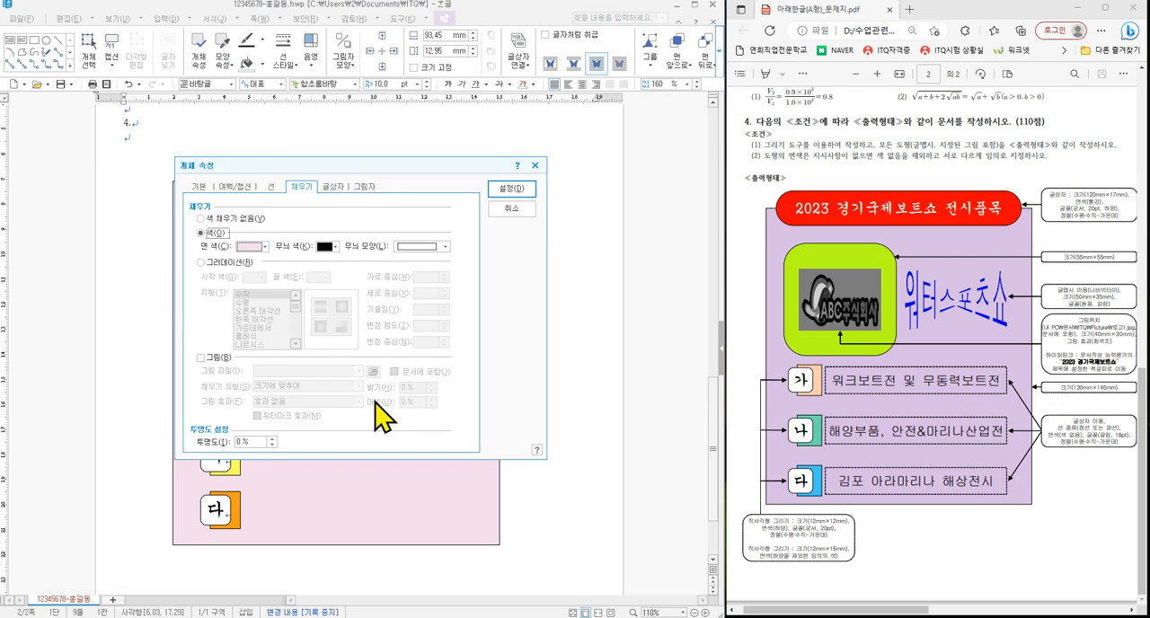
{"action": "left_click", "coordinate": [200, 186]}
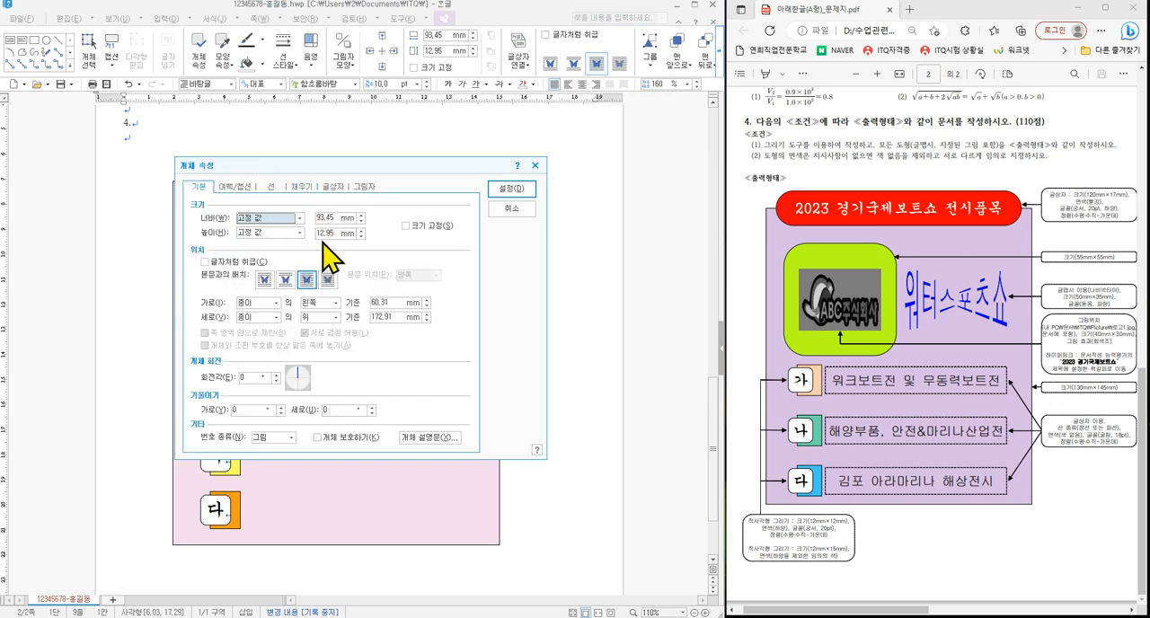
{"action": "left_click", "coordinate": [270, 186]}
{"action": "left_click", "coordinate": [396, 218]}
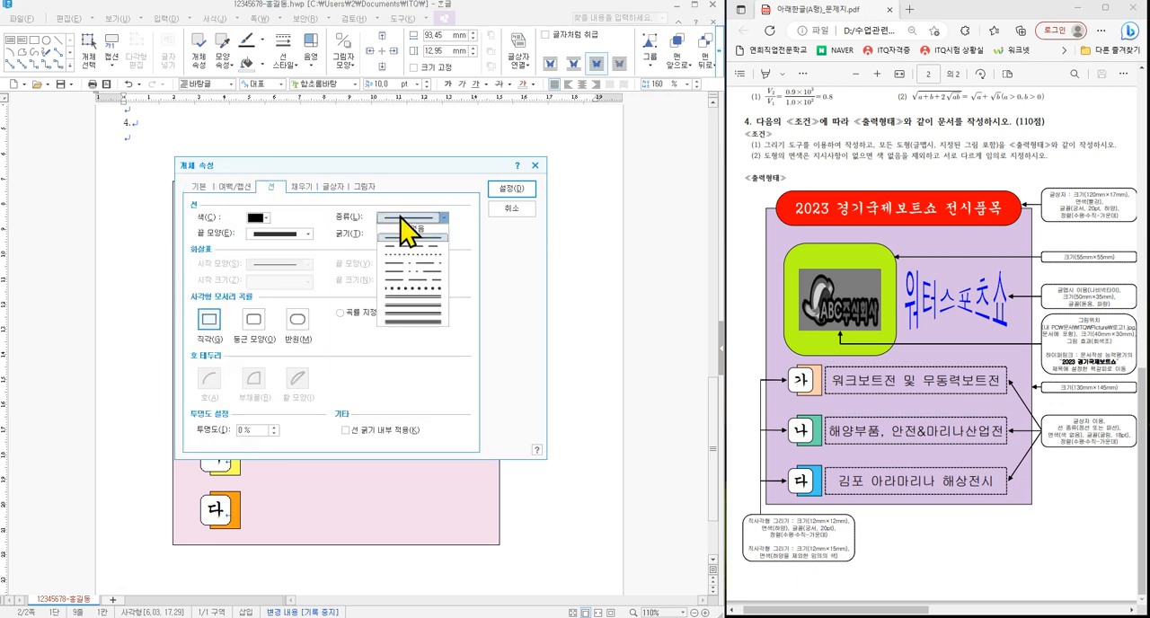
{"action": "left_click", "coordinate": [418, 248]}
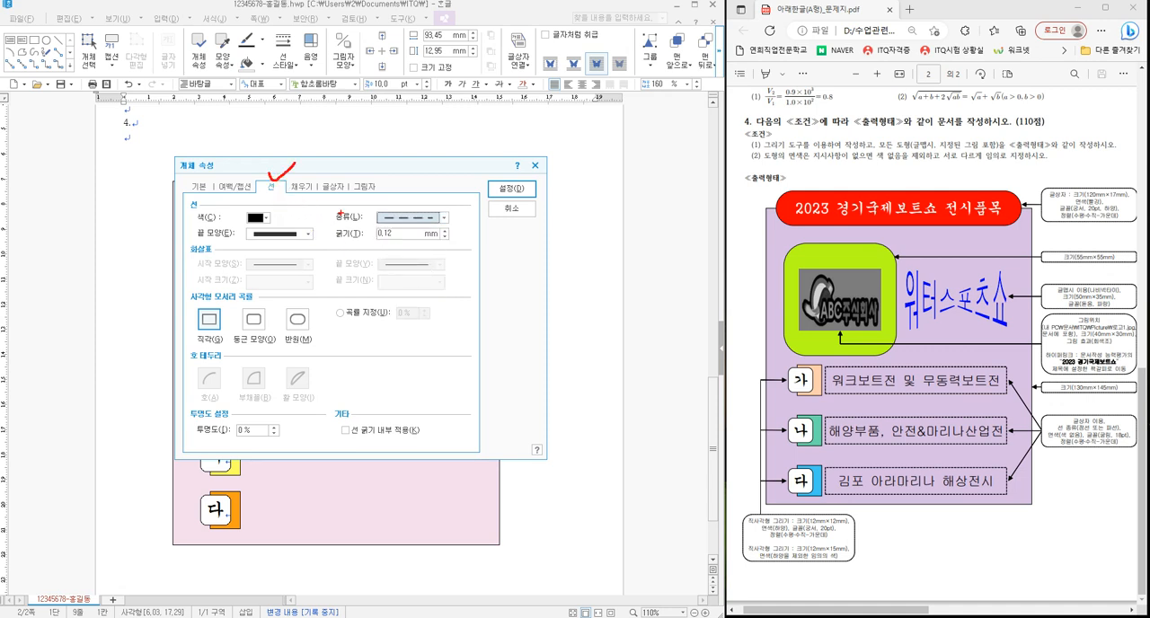
{"action": "mouse_move", "coordinate": [328, 205]}
{"action": "left_mouse_down"}
{"action": "mouse_move", "coordinate": [390, 228]}
{"action": "mouse_move", "coordinate": [459, 230]}
{"action": "left_mouse_up"}
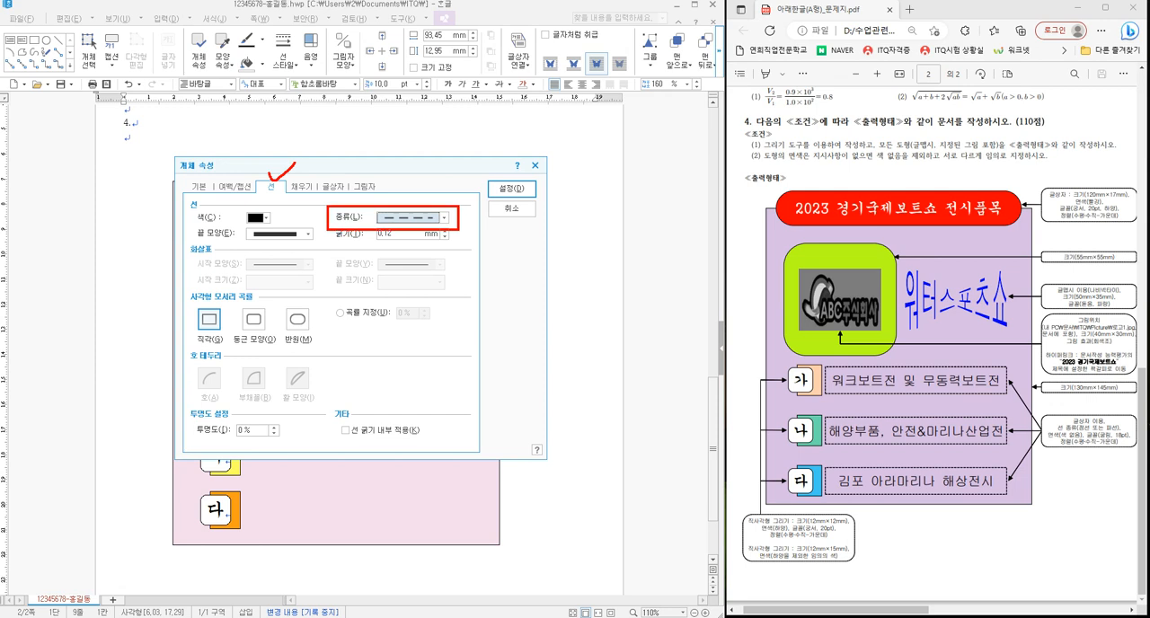
{"action": "left_click", "coordinate": [302, 188]}
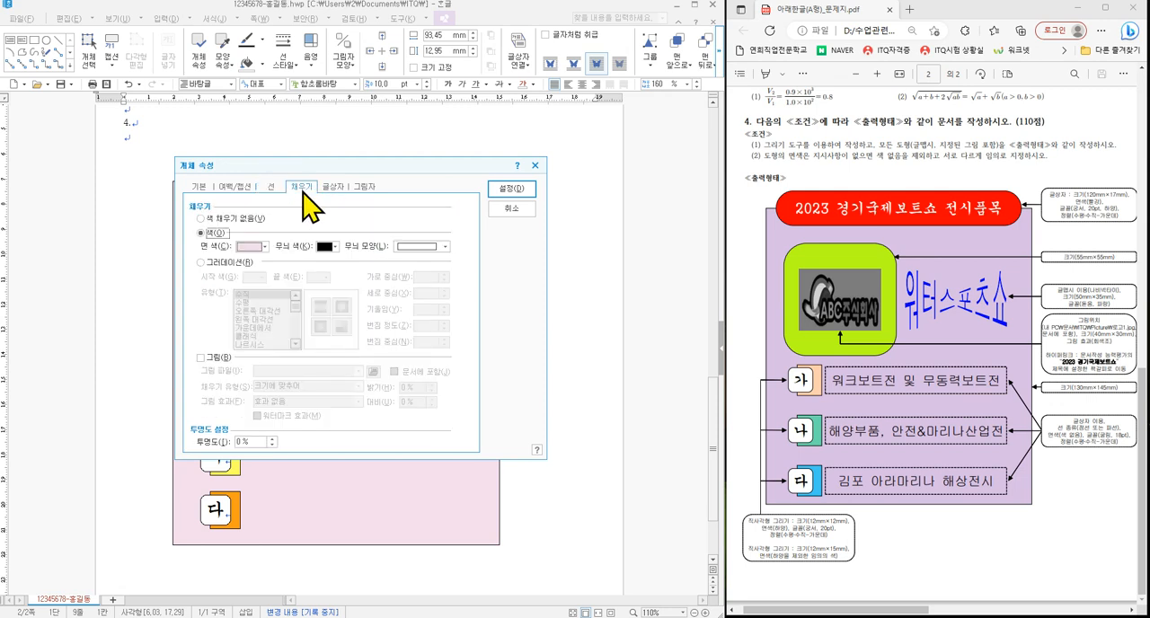
{"action": "left_click", "coordinate": [238, 218]}
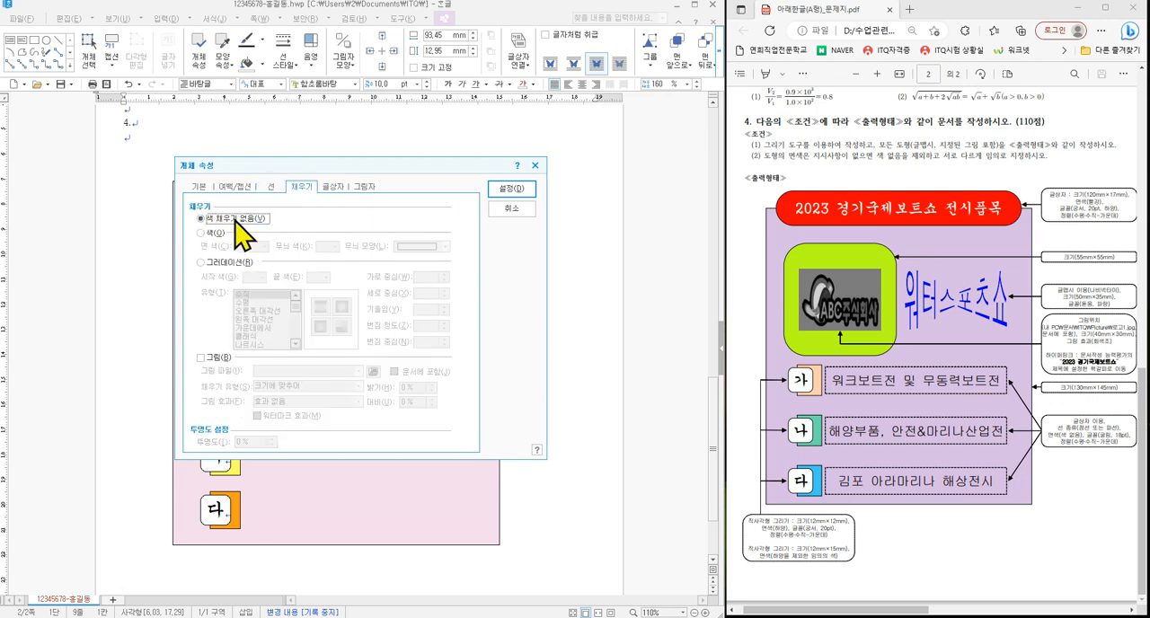
{"action": "left_click", "coordinate": [511, 188]}
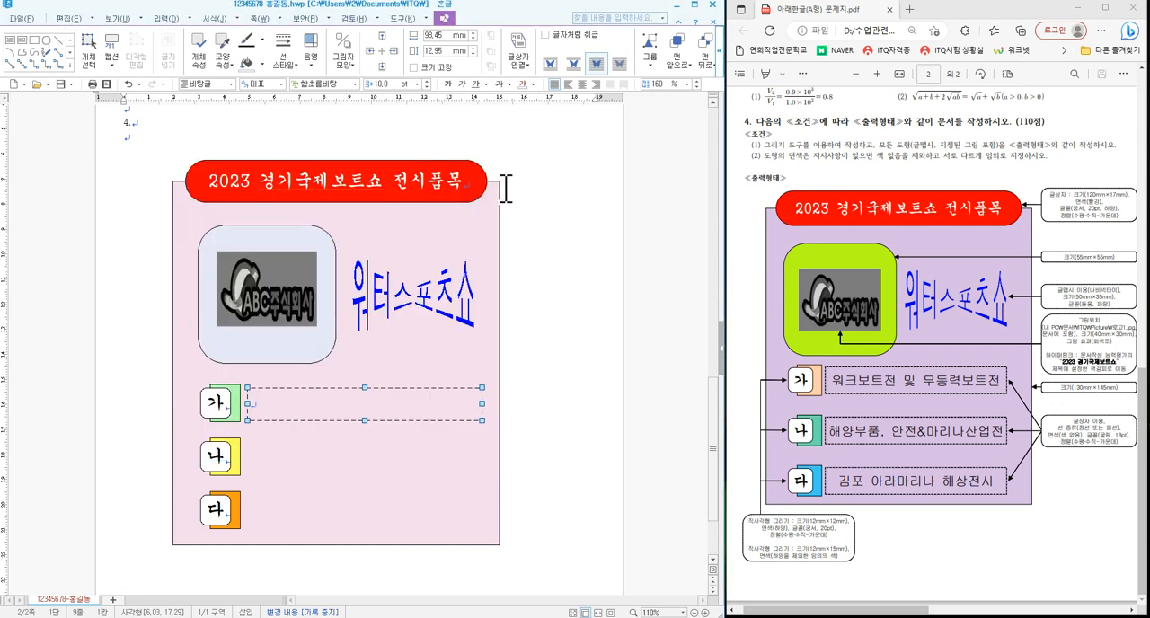
- Format the dashed text box's text in 굴림, 18 pt, centre-aligned
{"action": "left_click", "coordinate": [355, 83]}
{"action": "left_click_drag", "start_coordinate": [436, 171], "coordinate": [437, 103]}
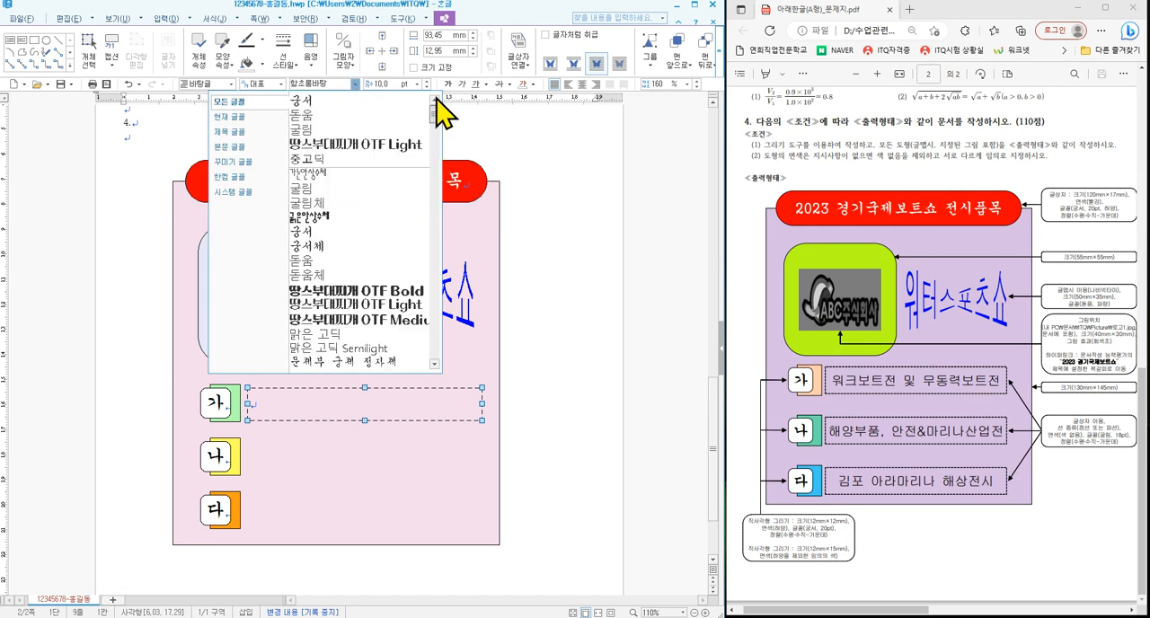
{"action": "left_click", "coordinate": [339, 132]}
{"action": "left_click", "coordinate": [417, 84]}
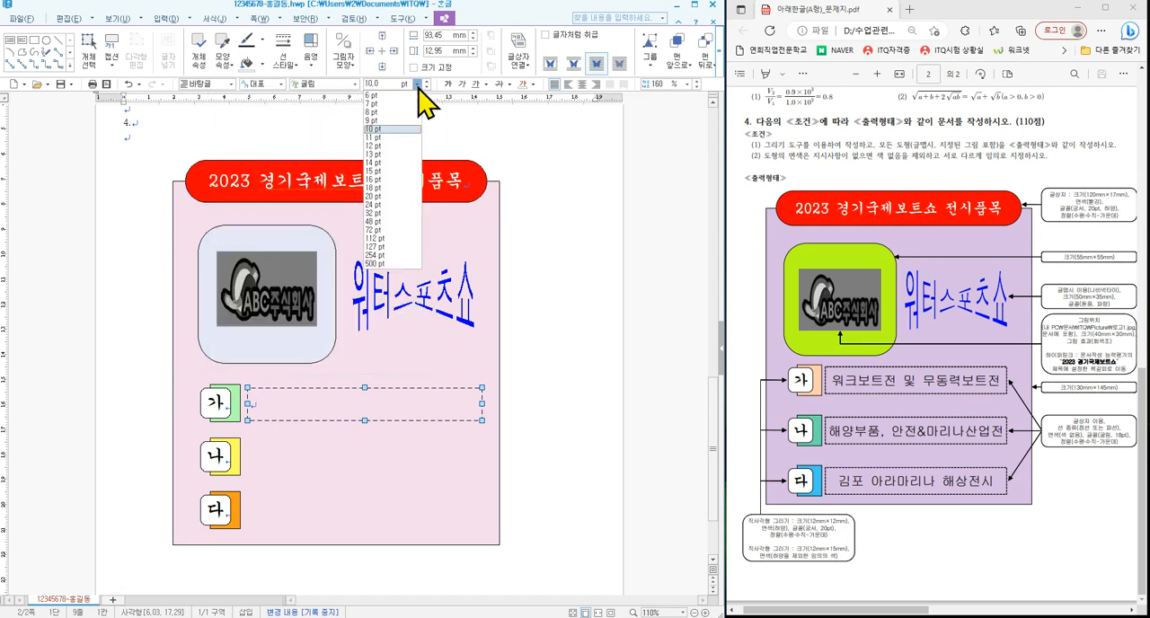
{"action": "left_click", "coordinate": [384, 192]}
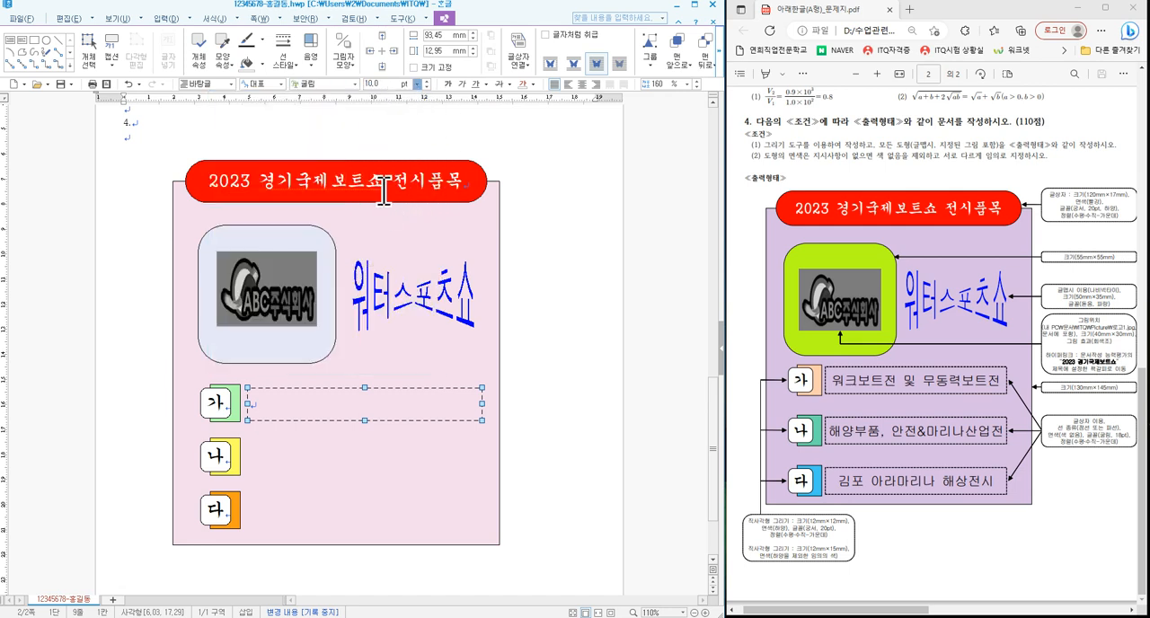
{"action": "left_click", "coordinate": [583, 84]}
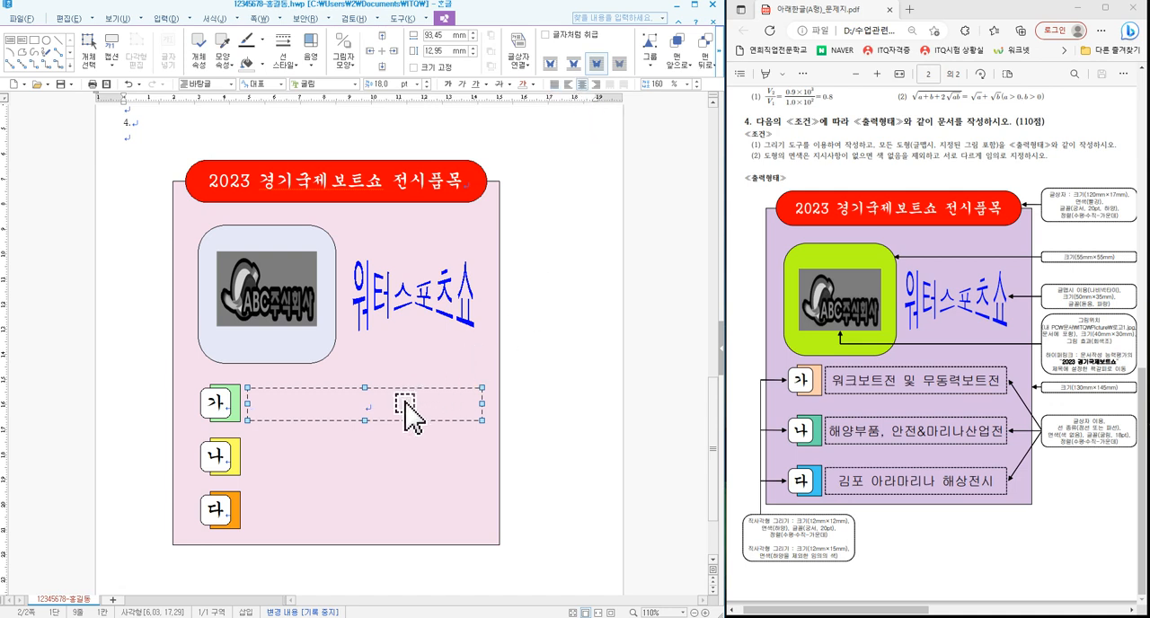
- Copy the dashed text box to the 나 and 다 rows and enter "워크보트전 및 무동력보트전" in the 가 row's box
{"action": "left_click_drag", "start_coordinate": [404, 416], "coordinate": [398, 513]}
{"action": "left_click", "coordinate": [373, 405]}
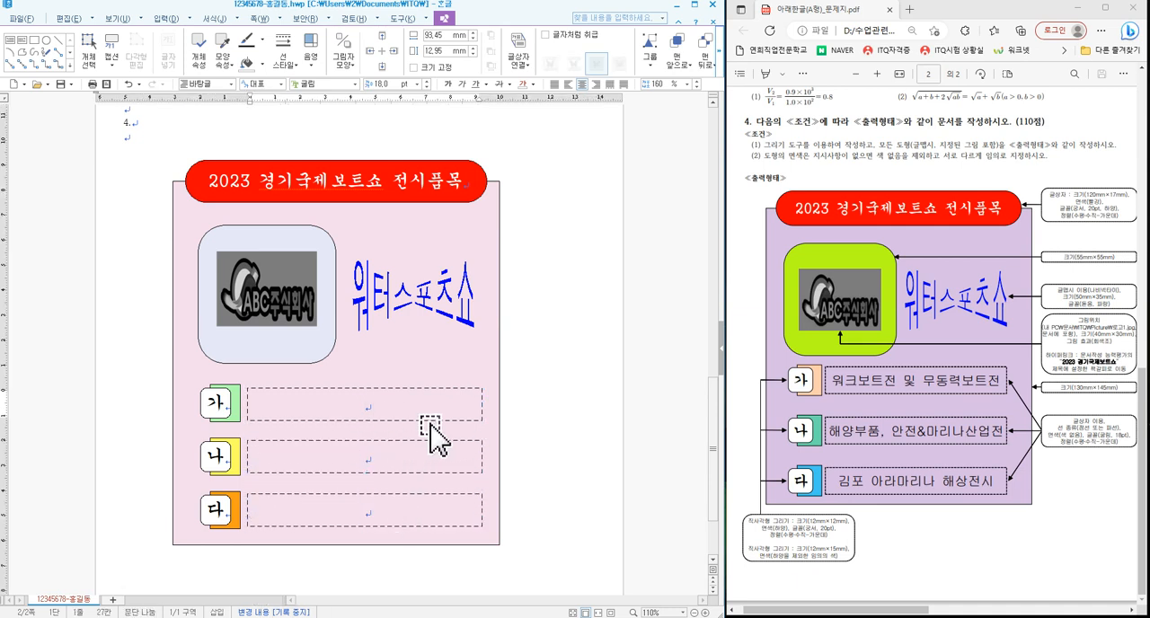
{"action": "type", "text": "워크"}
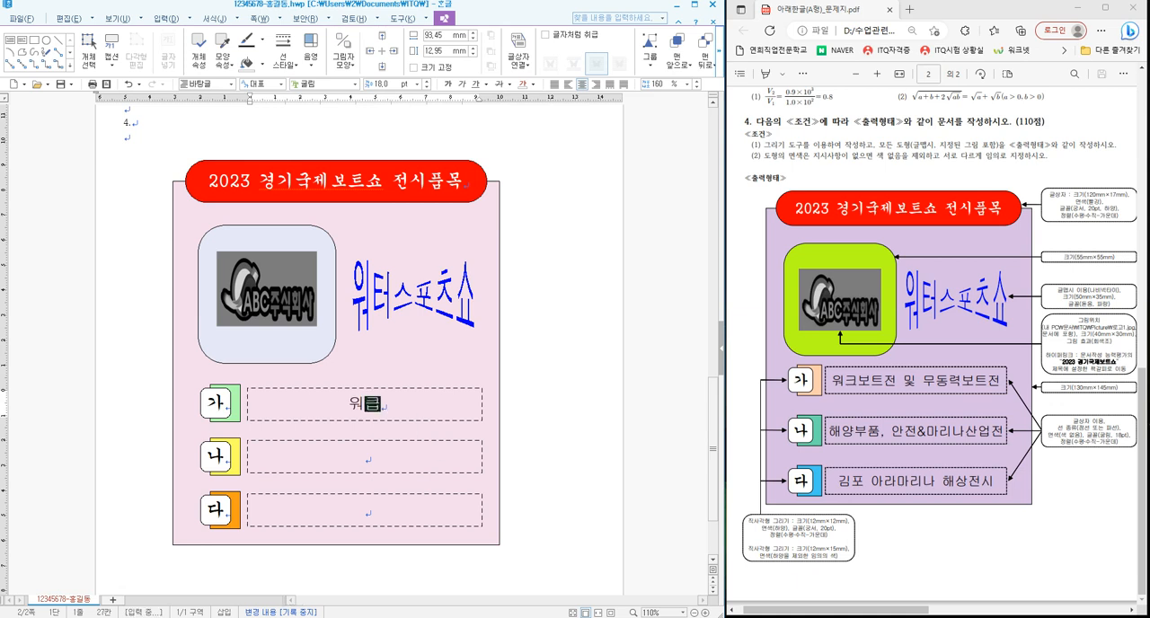
{"action": "type", "text": "보트전 및 무도"}
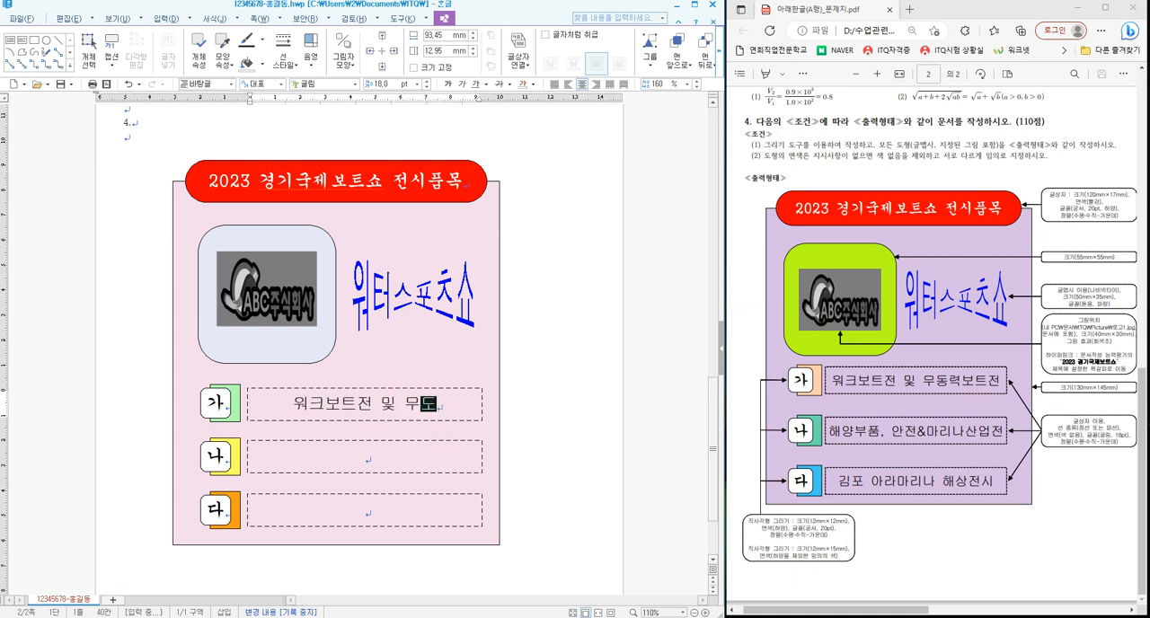
{"action": "type", "text": "동력보트전"}
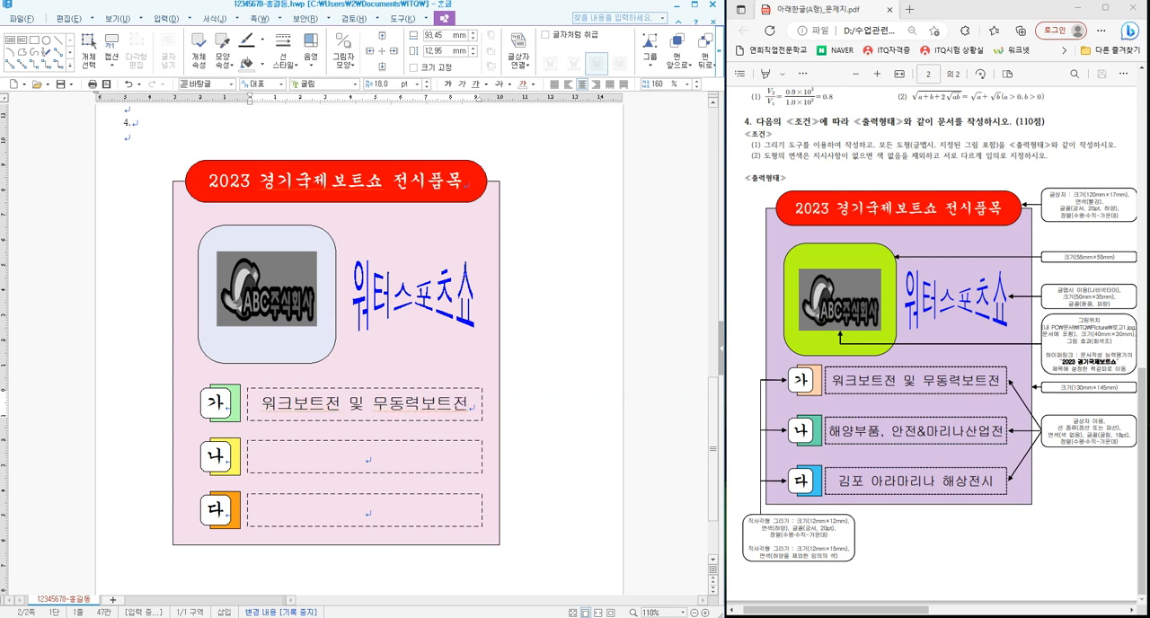
- Enter "해양부품, 안전&마리나산업전" in the dashed text box of the 나 row
{"action": "left_click", "coordinate": [382, 458]}
{"action": "type", "text": "해"}
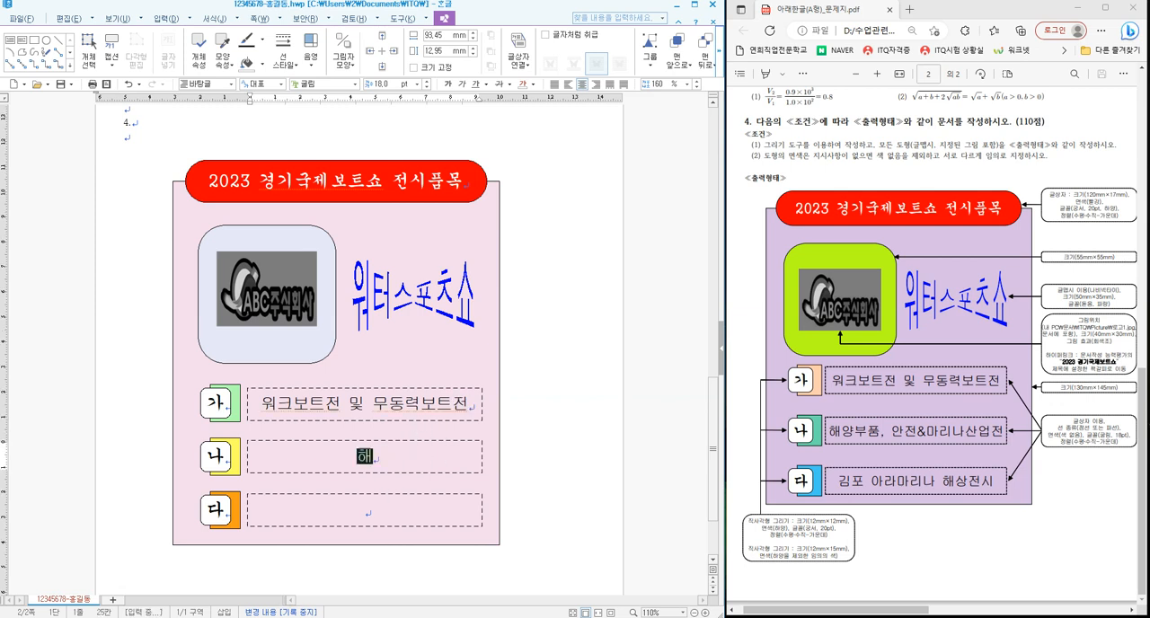
{"action": "type", "text": "양부품, 안"}
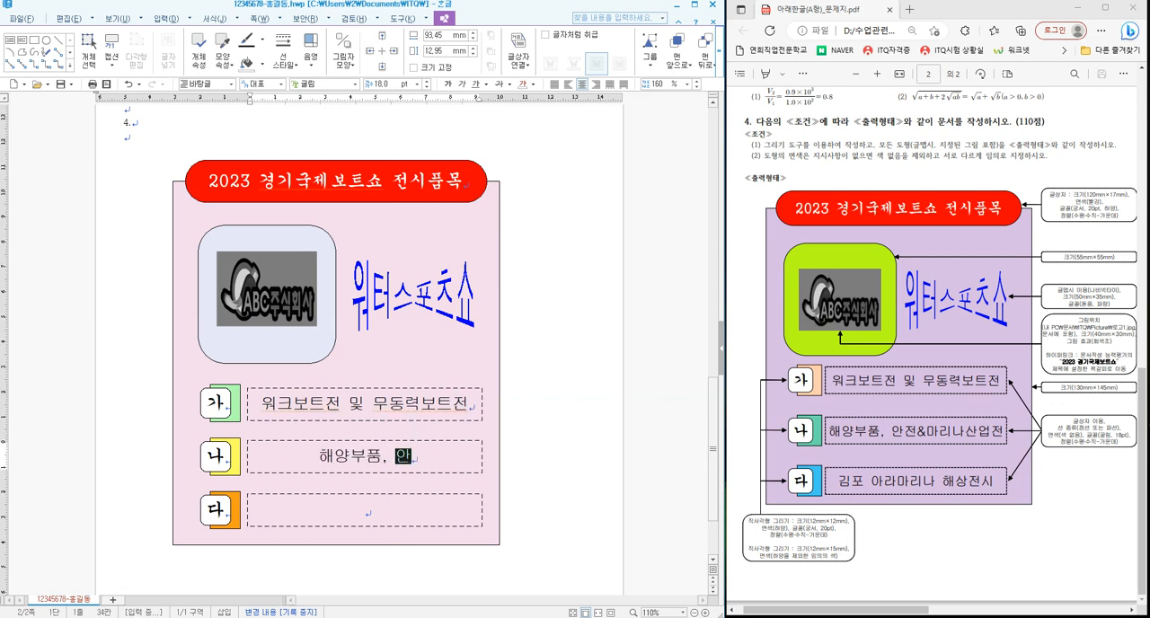
{"action": "type", "text": "전&"}
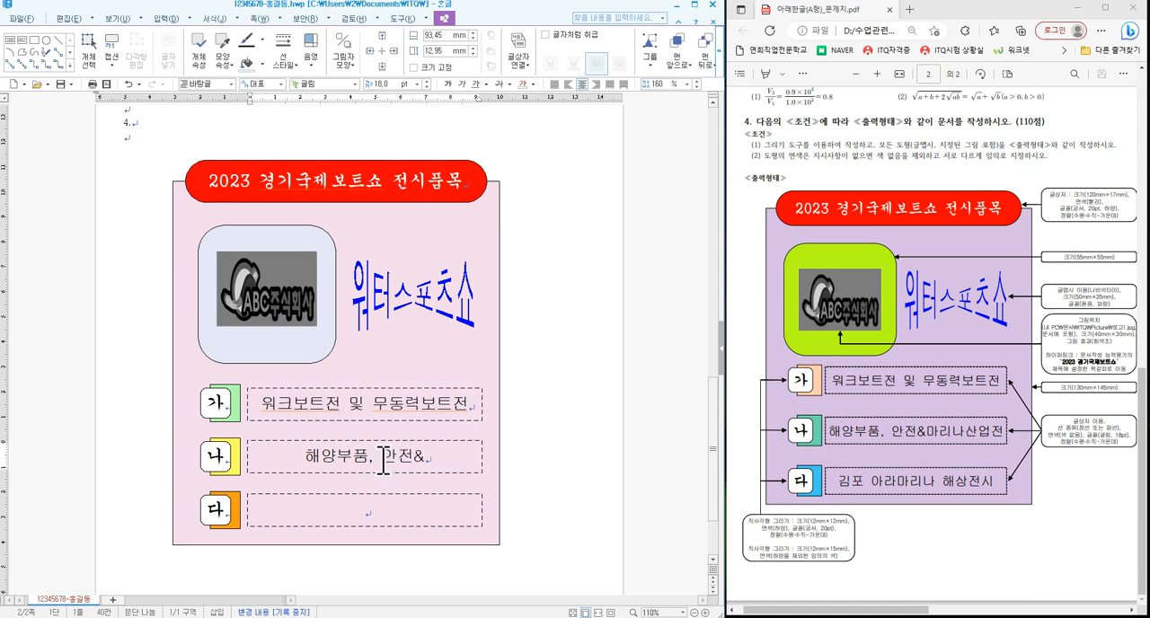
{"action": "type", "text": "마리나산업전"}
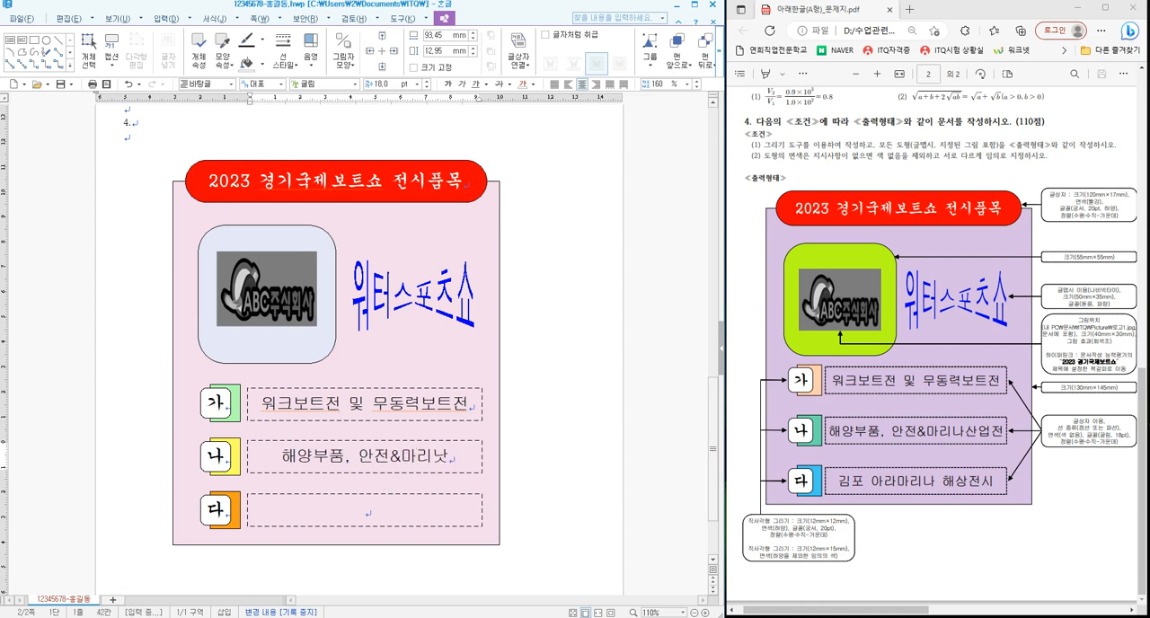
- Enter "김포 아라마리나 해상전시" in the dashed text box of the 다 row and leave the box
{"action": "left_click", "coordinate": [398, 508]}
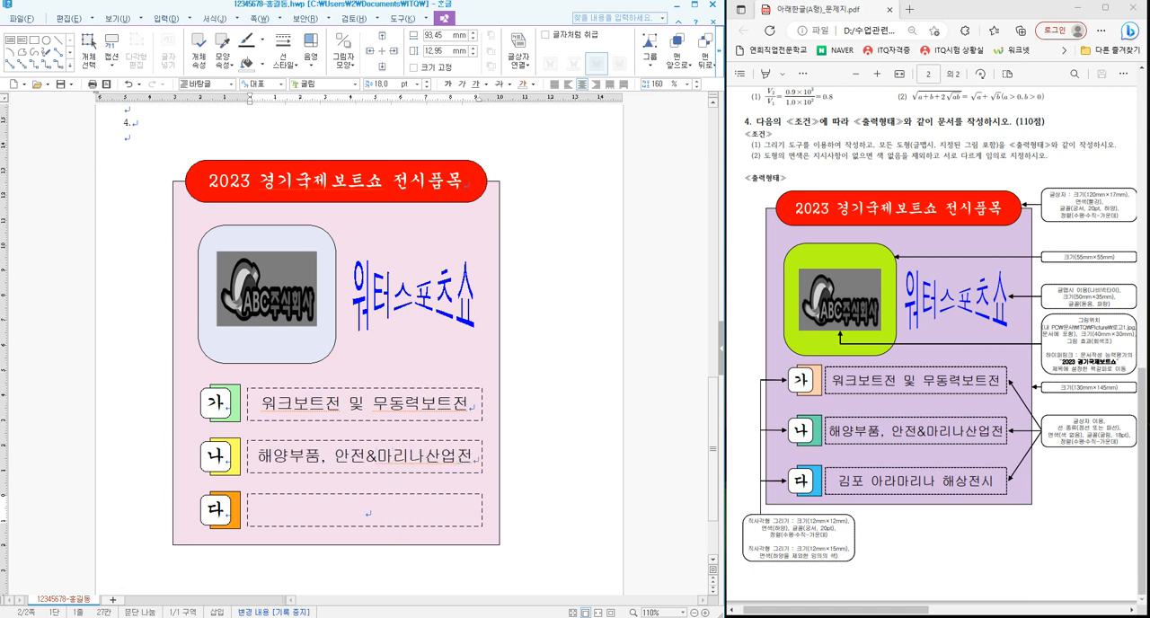
{"action": "type", "text": "김포 아라마리나 해상전시"}
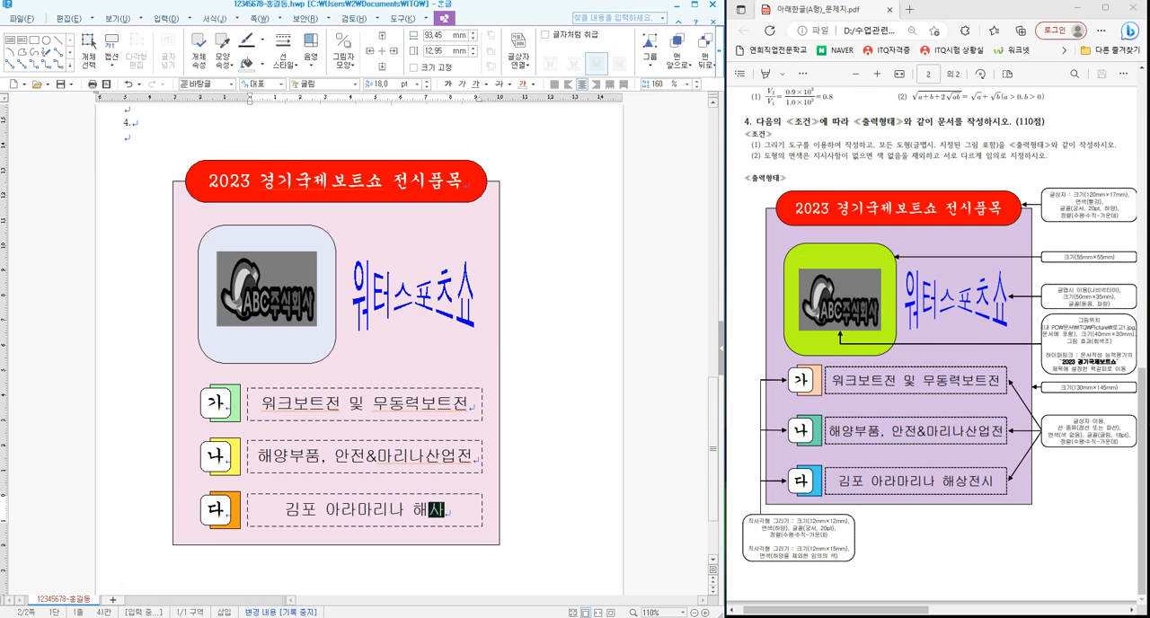
{"action": "left_click", "coordinate": [556, 455]}
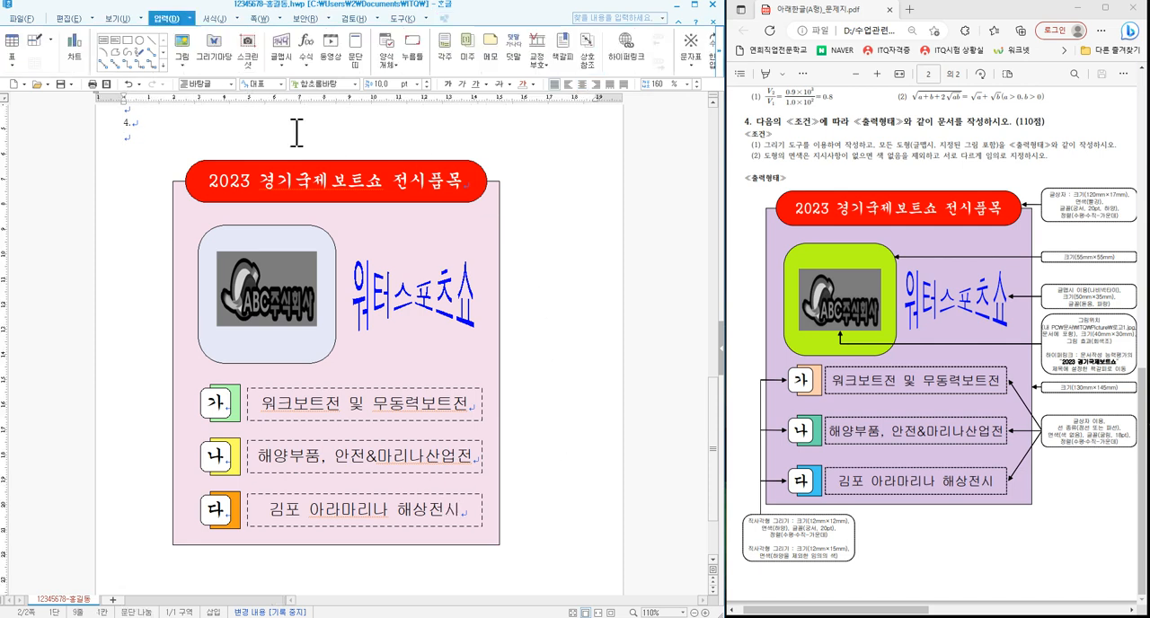
- Save the document and insert a page break after question 4 to start page 3
{"action": "left_click", "coordinate": [63, 86]}
{"action": "key", "text": "ctrl+Return"}
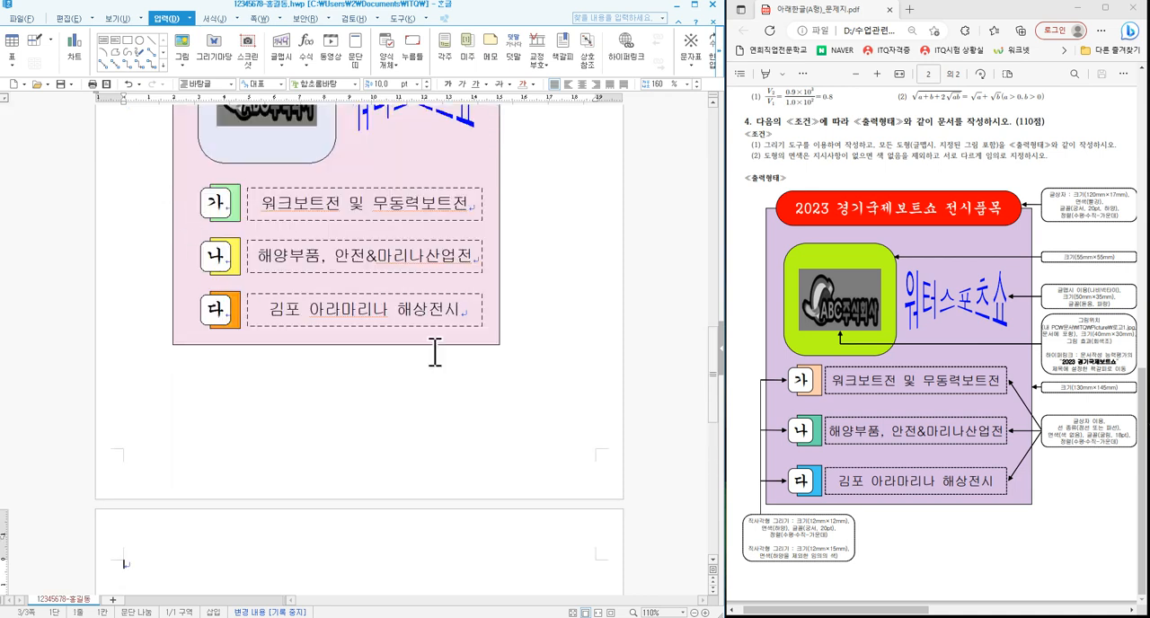
- Examine the question sheet's 문서작성 능력평가 page for the title, paragraph, heading, table and blank-line layout
{"action": "left_click_drag", "start_coordinate": [898, 611], "coordinate": [1086, 614]}
{"action": "scroll", "coordinate": [149, 548], "scroll_direction": "down", "scroll_amount": 5}
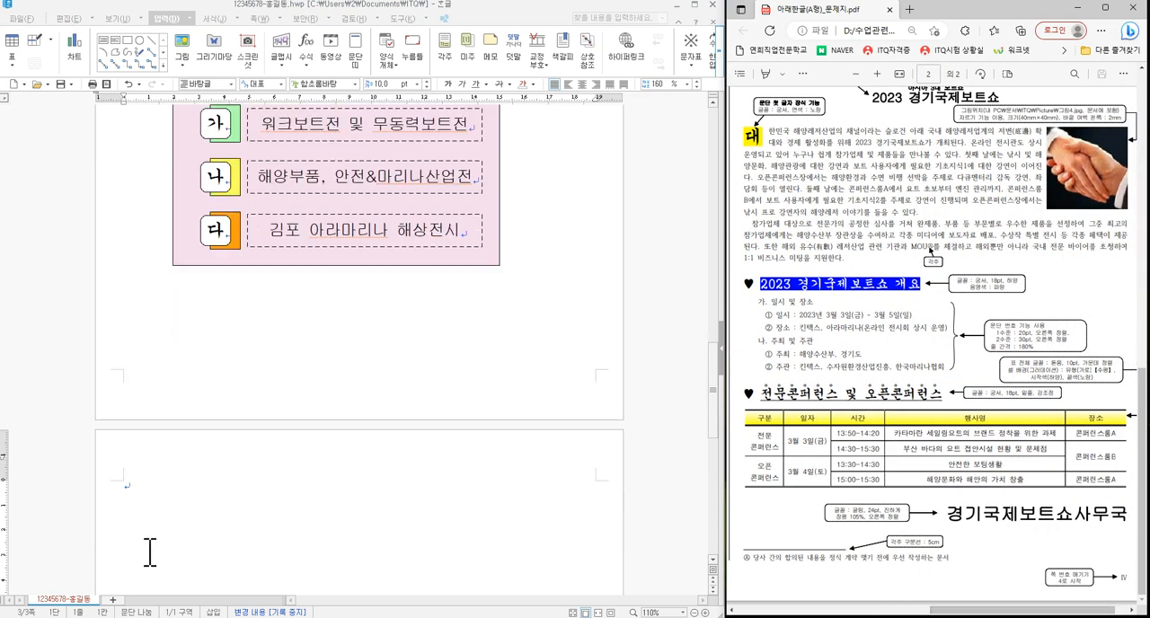
{"action": "left_click", "coordinate": [134, 204]}
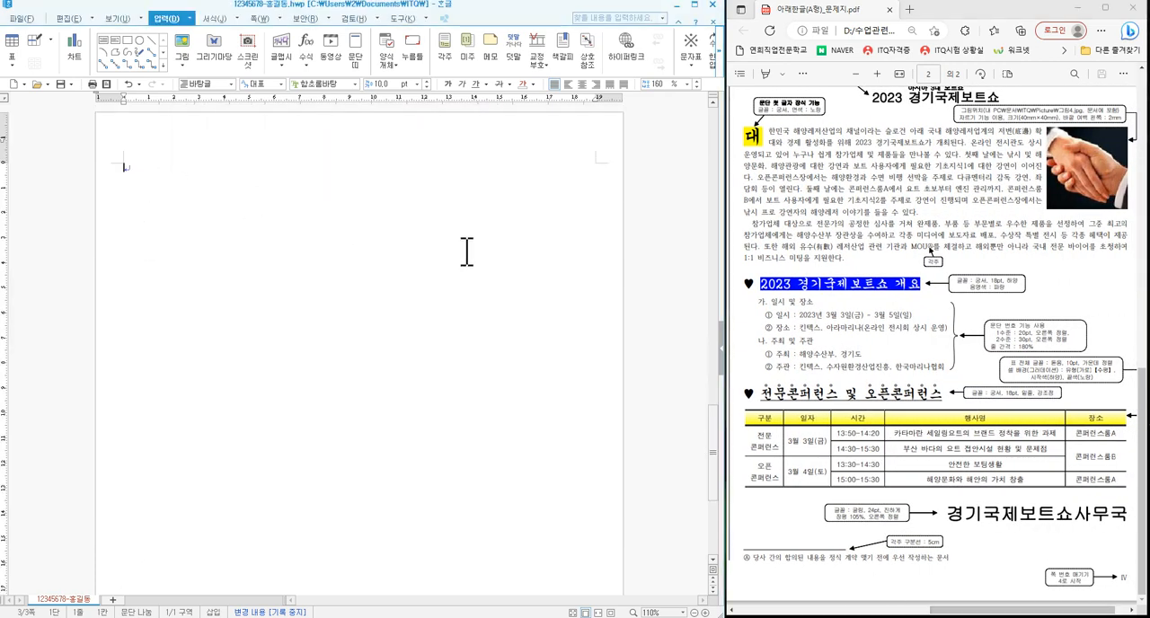
{"action": "scroll", "coordinate": [1019, 513], "scroll_direction": "up", "scroll_amount": 3}
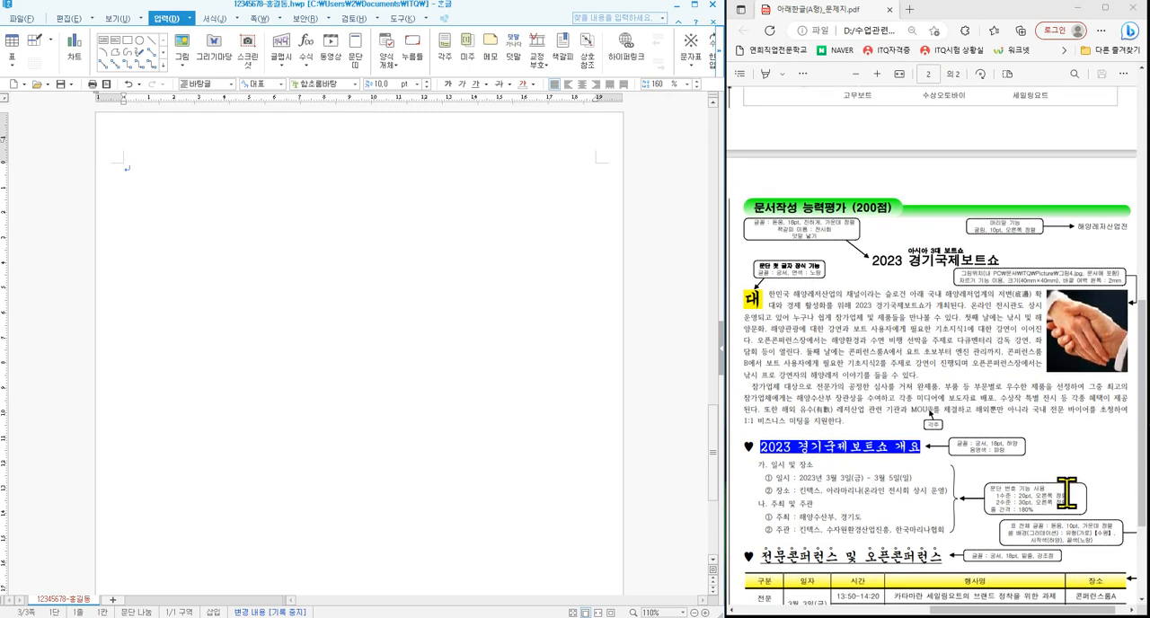
{"action": "scroll", "coordinate": [1069, 490], "scroll_direction": "down", "scroll_amount": 3}
{"action": "left_click_drag", "start_coordinate": [1144, 397], "coordinate": [1144, 393]}
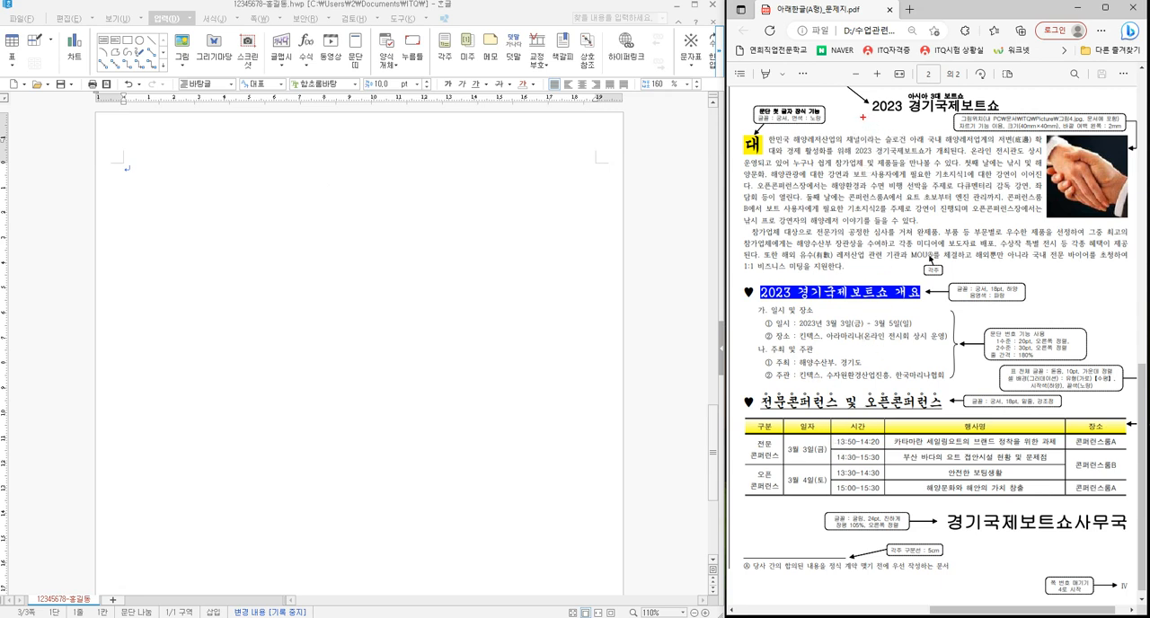
{"action": "left_click_drag", "start_coordinate": [860, 112], "coordinate": [896, 111]}
{"action": "left_click_drag", "start_coordinate": [828, 380], "coordinate": [862, 387]}
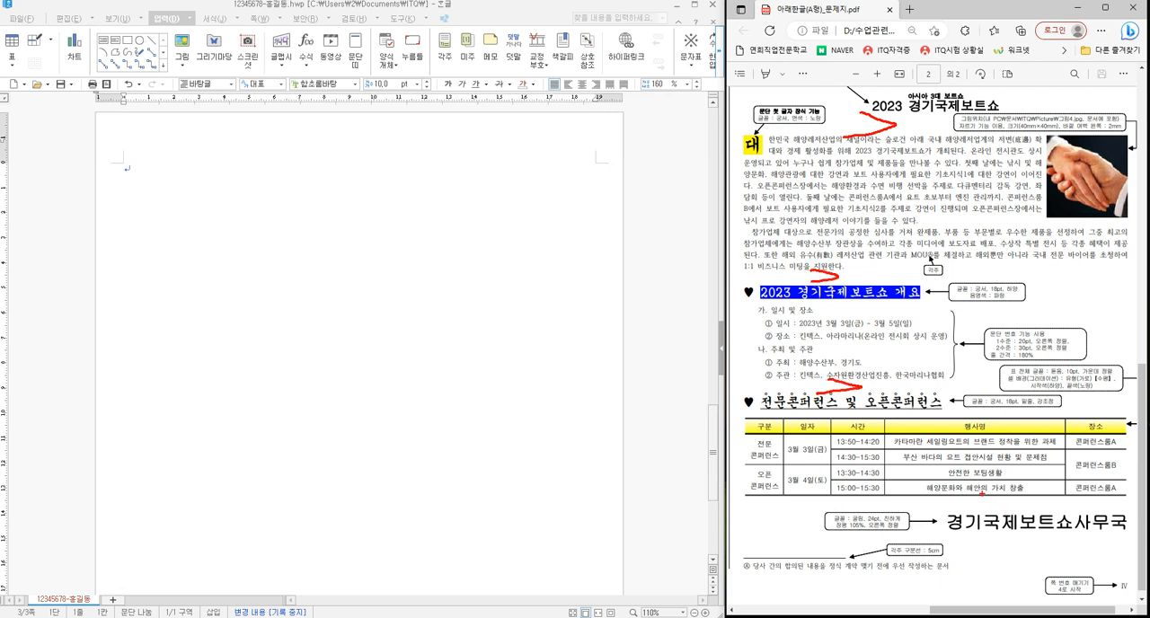
{"action": "mouse_move", "coordinate": [978, 496]}
{"action": "left_mouse_down"}
{"action": "mouse_move", "coordinate": [1017, 507]}
{"action": "mouse_move", "coordinate": [960, 514]}
{"action": "left_mouse_up"}
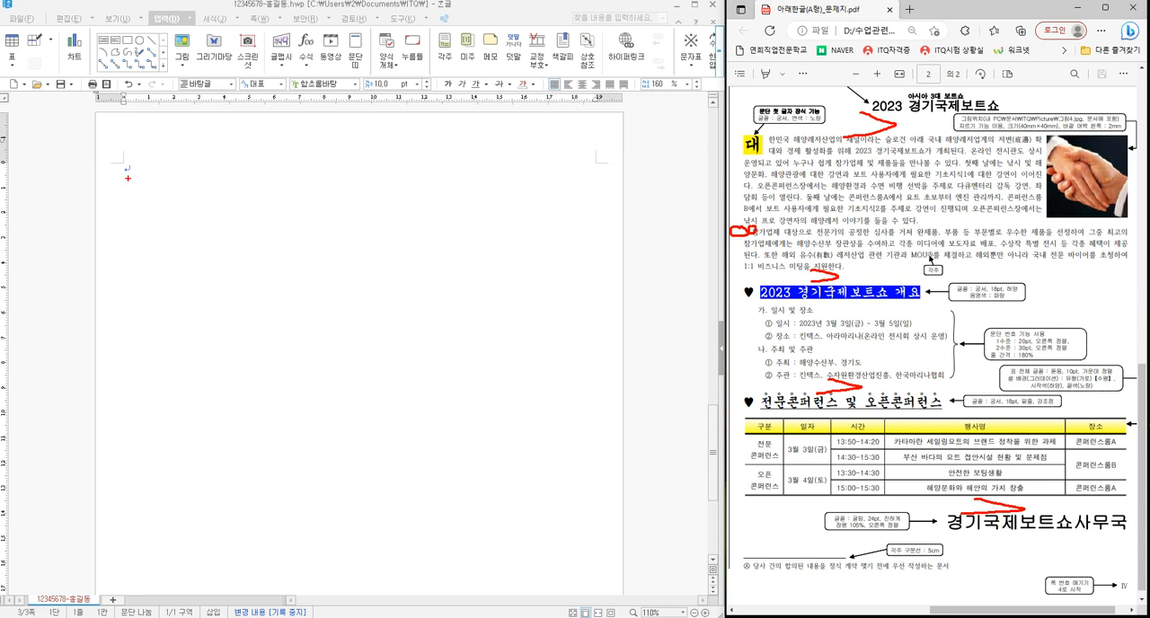
{"action": "key", "text": "Escape"}
{"action": "left_click", "coordinate": [455, 353]}
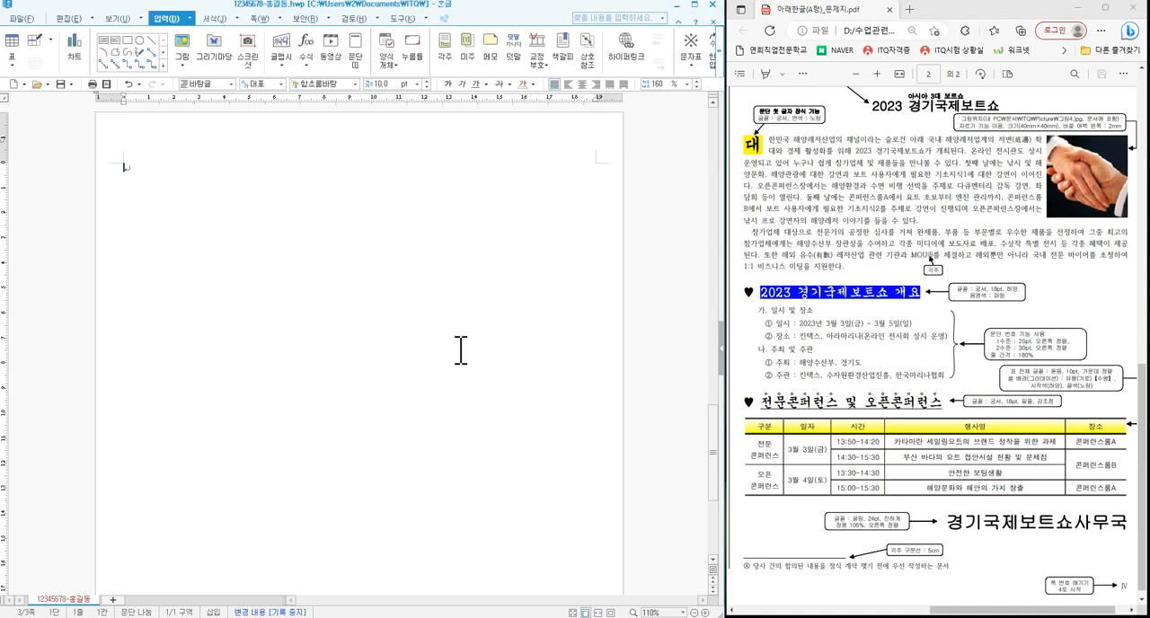
- Insert the "2023 경기국제보트쇼" title, body paragraphs and two heart-marked sections as plain text on page 3
{"action": "key", "text": "ctrl+v"}
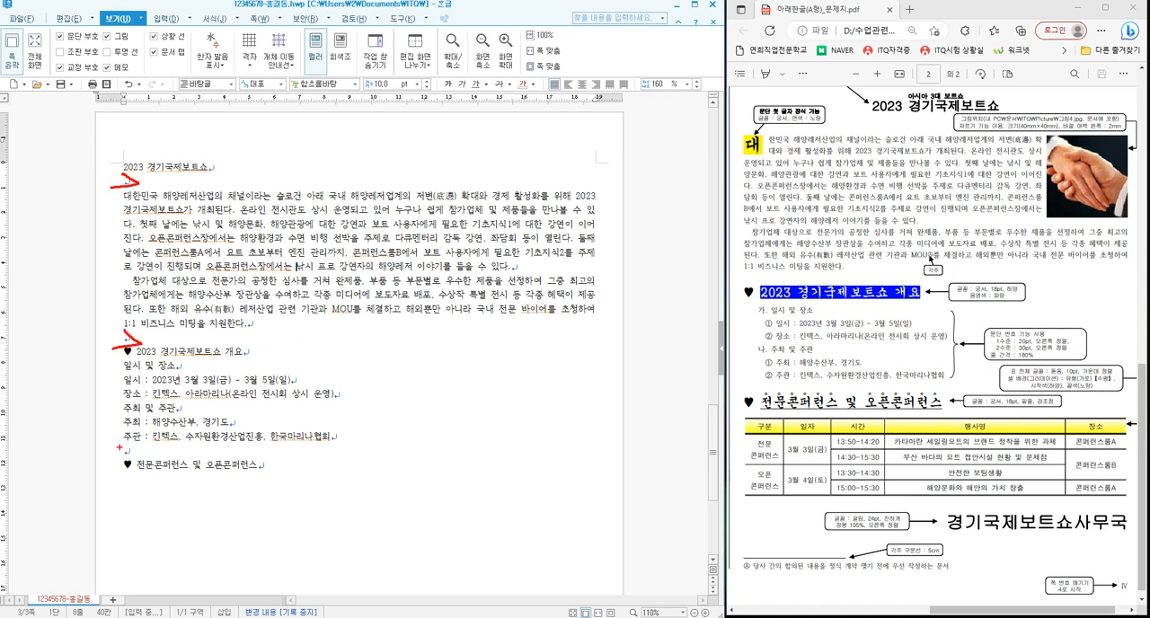
{"action": "left_click_drag", "start_coordinate": [119, 446], "coordinate": [149, 460]}
{"action": "left_click_drag", "start_coordinate": [359, 318], "coordinate": [325, 301]}
{"action": "left_click_drag", "start_coordinate": [902, 247], "coordinate": [942, 263]}
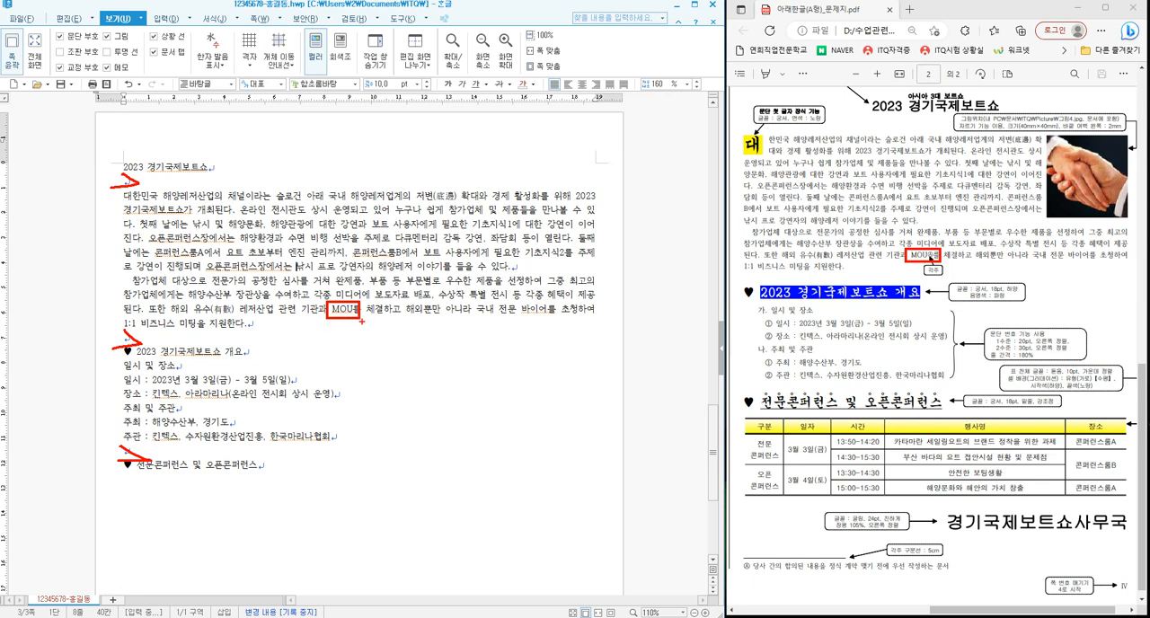
{"action": "key", "text": "Escape"}
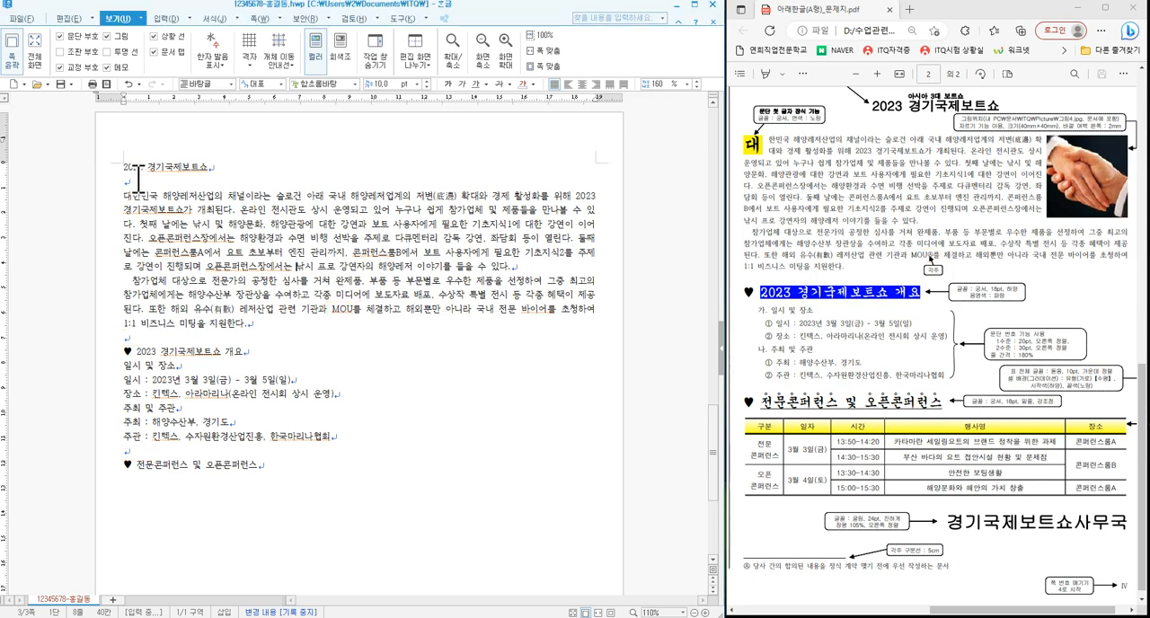
- Insert a footnote directly after "MOU" in the second body paragraph
{"action": "left_click", "coordinate": [355, 313]}
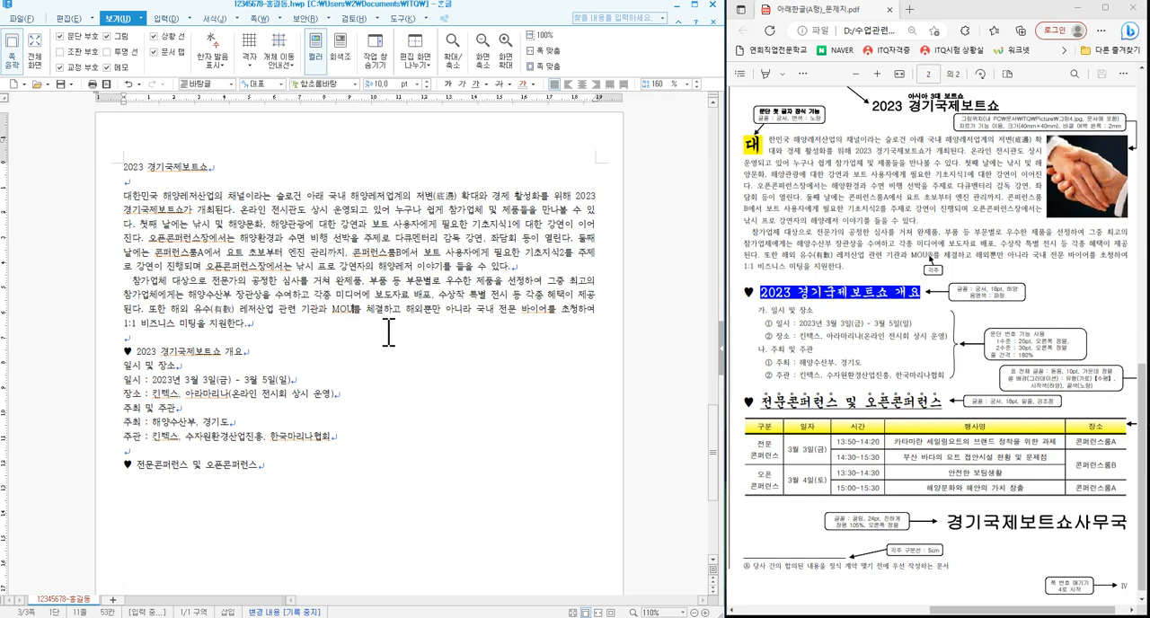
{"action": "left_click", "coordinate": [158, 22]}
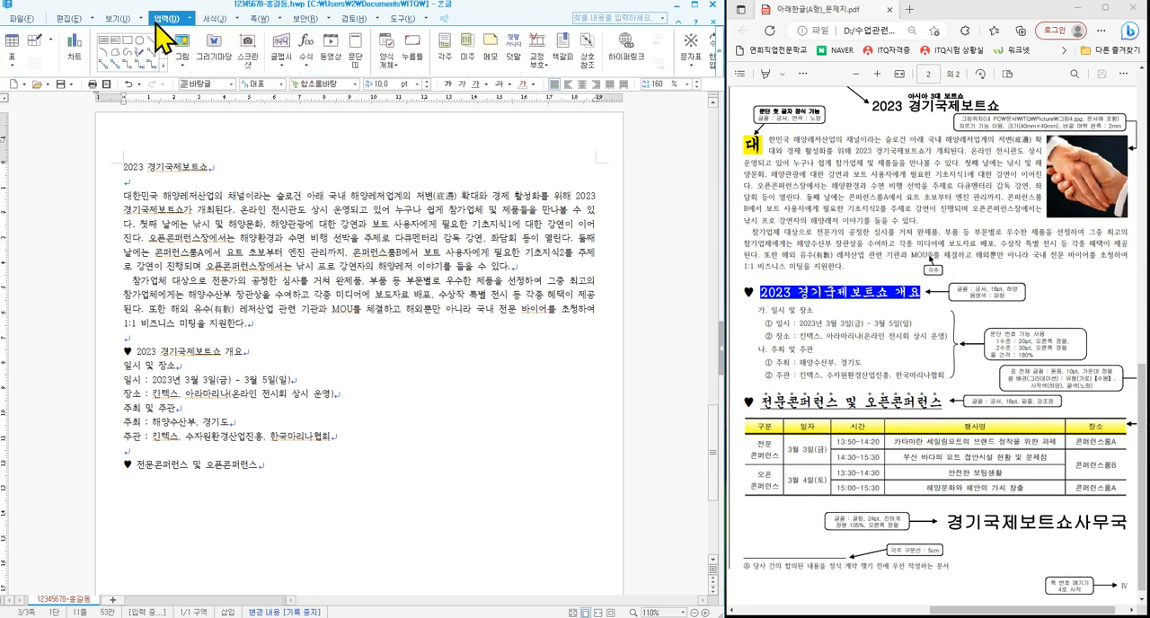
{"action": "left_click", "coordinate": [444, 54]}
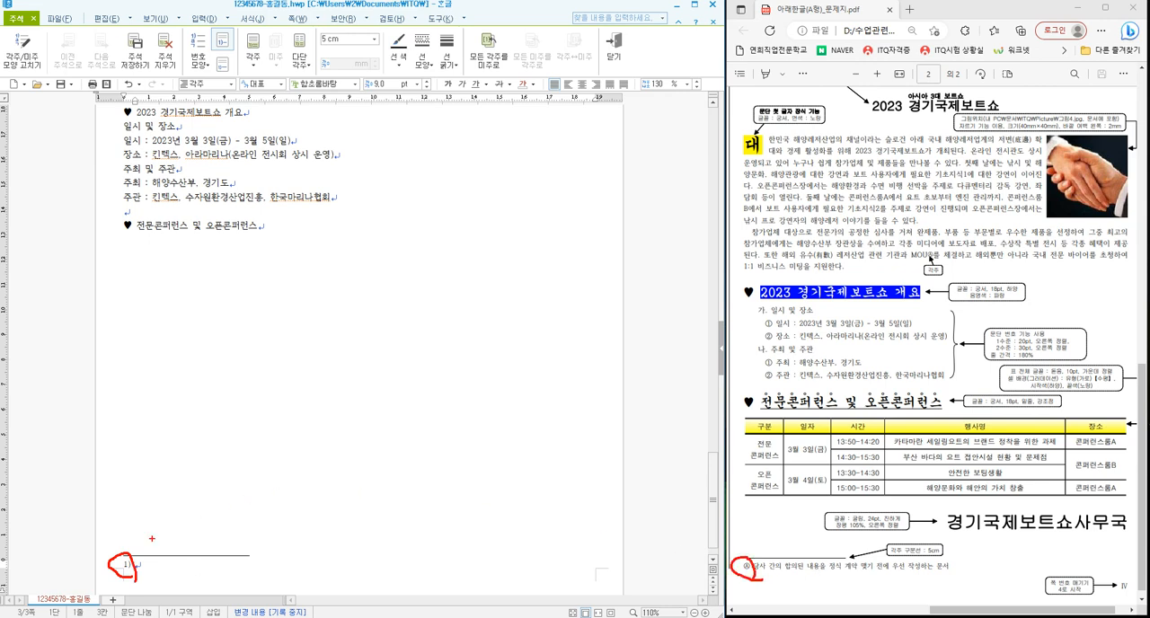
- Set the footnote number format to Ⓐ,Ⓑ,Ⓒ and apply it
{"action": "key", "text": "Escape"}
{"action": "right_click", "coordinate": [137, 572]}
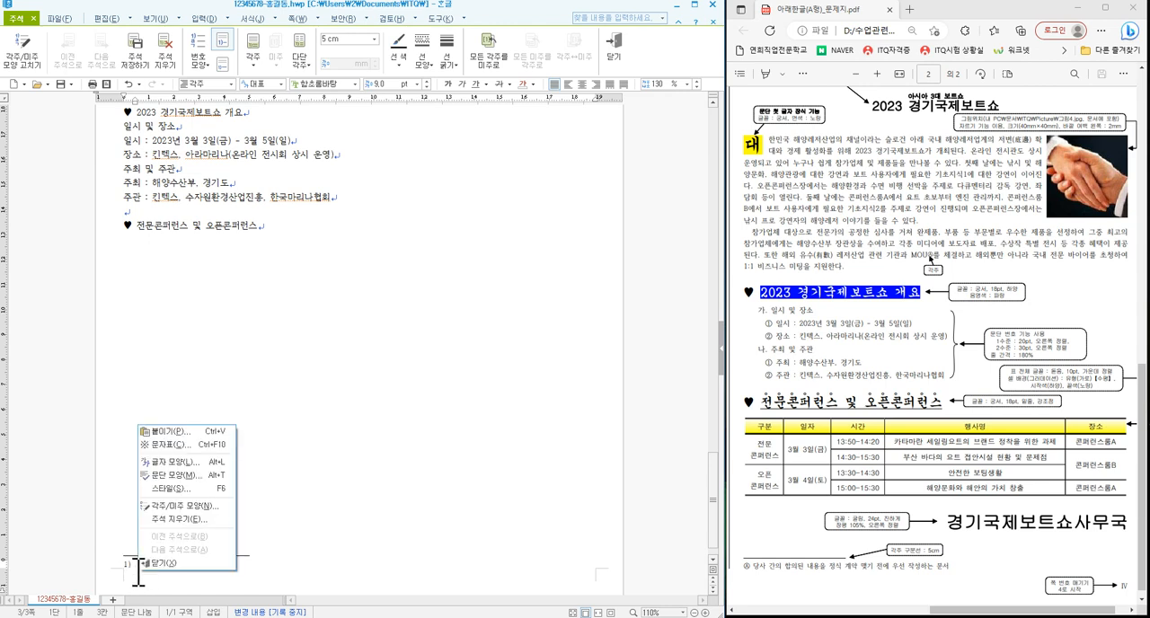
{"action": "left_click", "coordinate": [178, 509]}
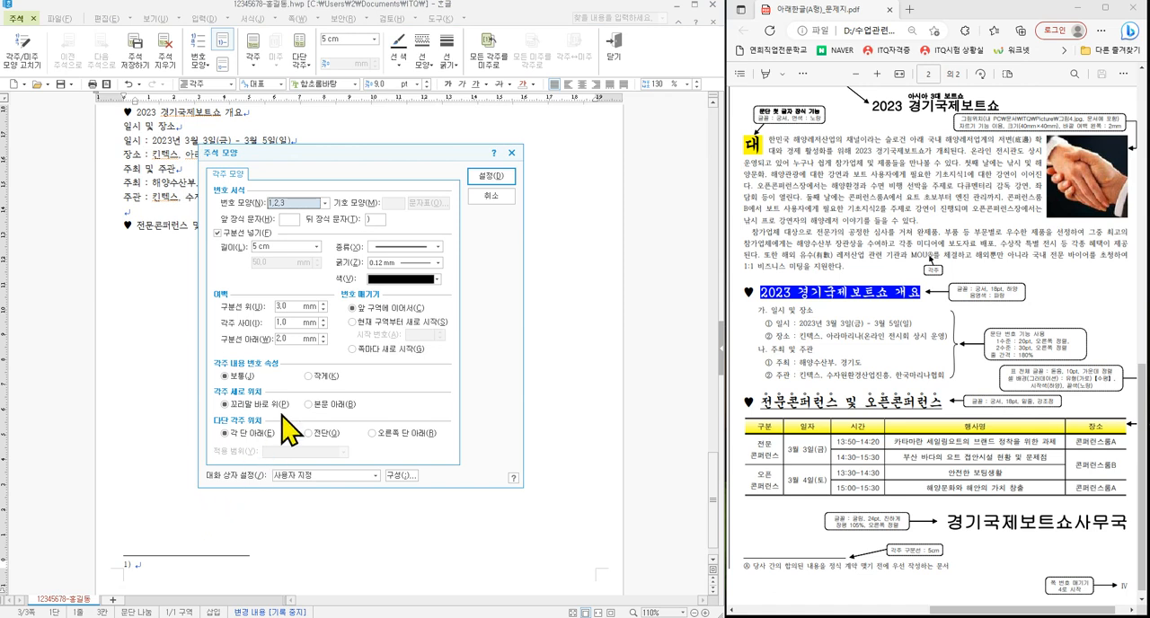
{"action": "left_click", "coordinate": [324, 204]}
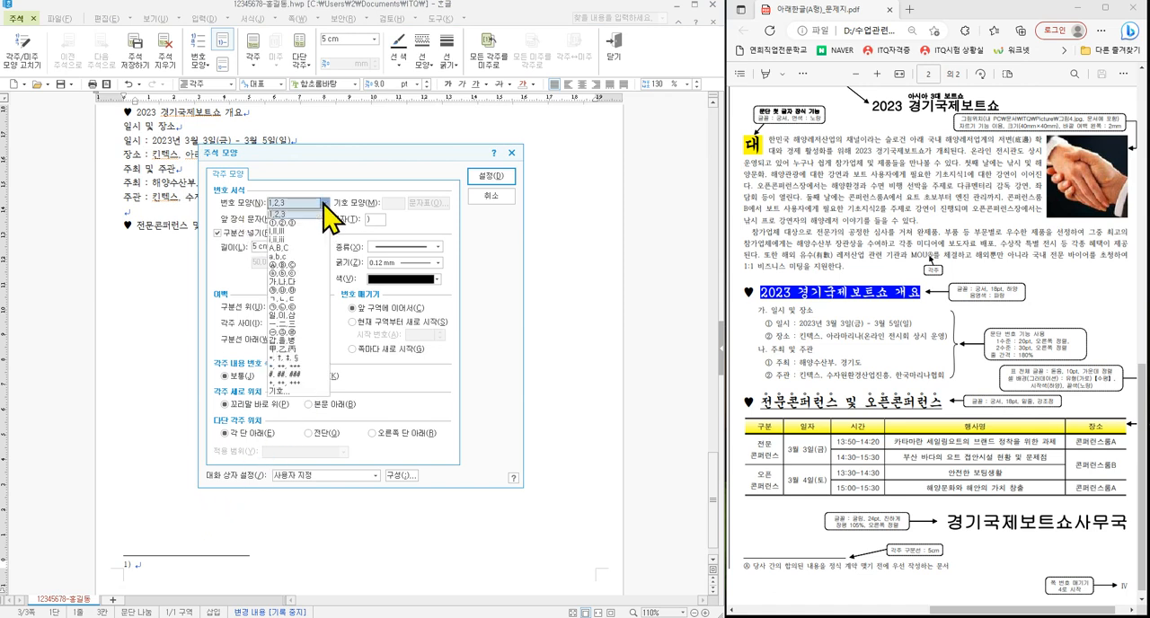
{"action": "left_click", "coordinate": [289, 266]}
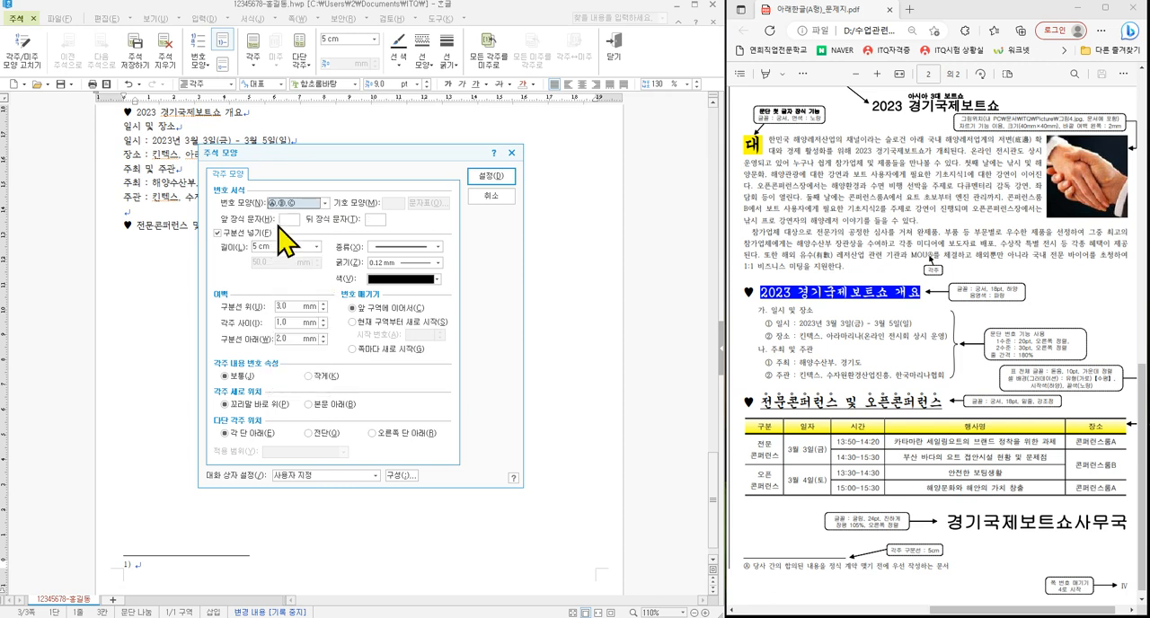
{"action": "left_click", "coordinate": [494, 177]}
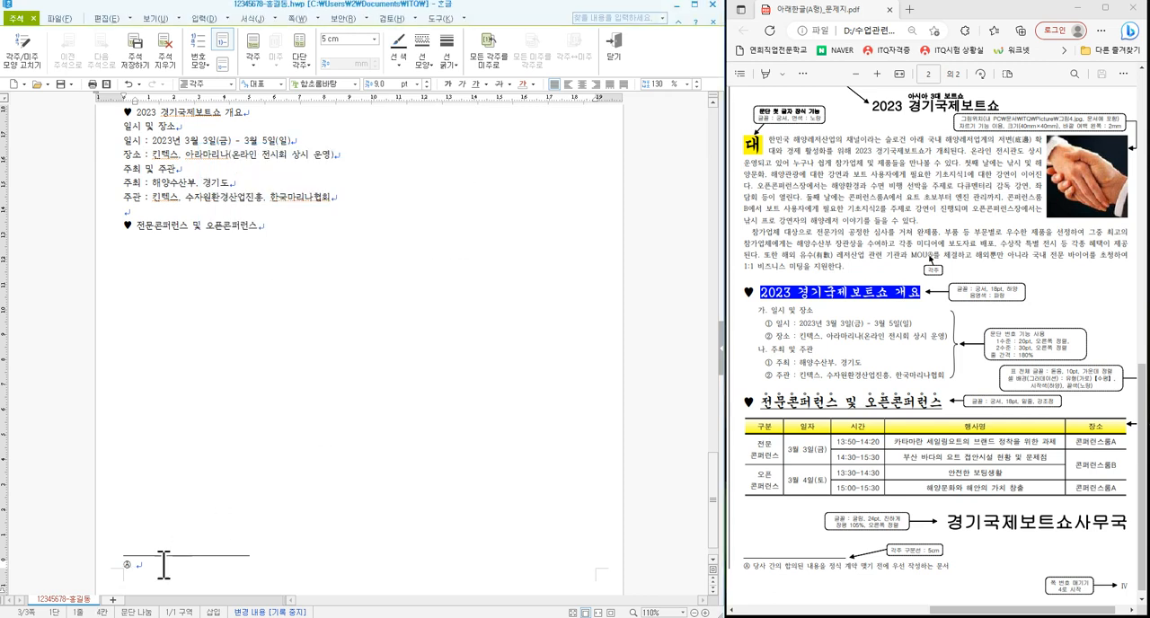
- Enter the footnote text "당사 간의 합의된 내용을 정식 계약 맺기 전에 우선 작성하는 문서" and return to the body text
{"action": "type", "text": "ㄷ"}
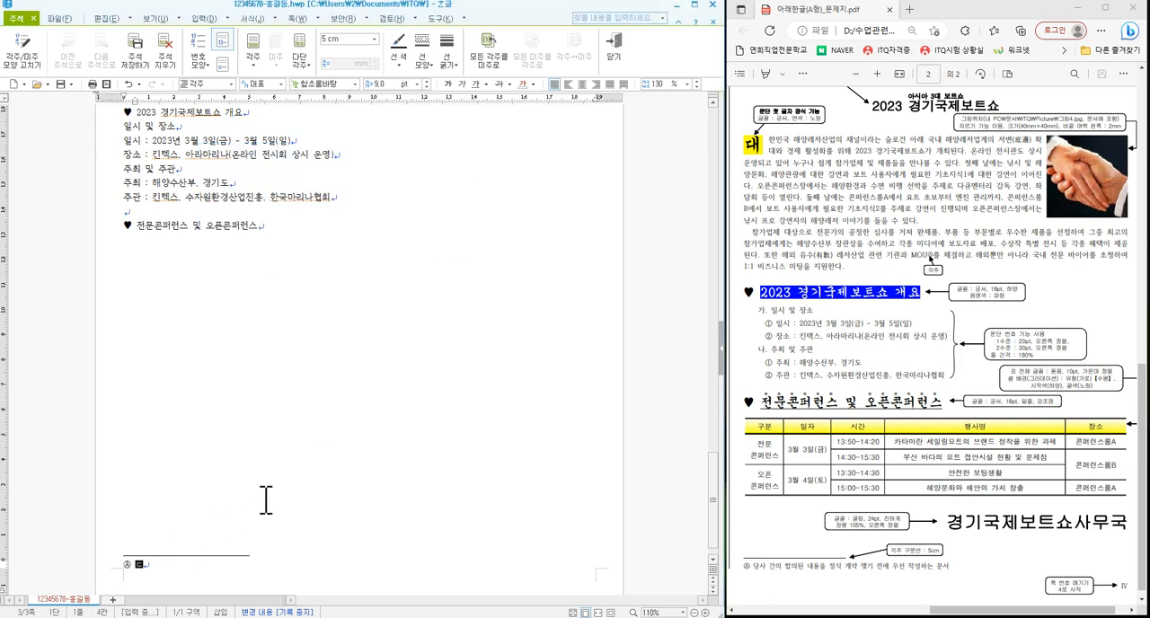
{"action": "type", "text": "사 간의 합의"}
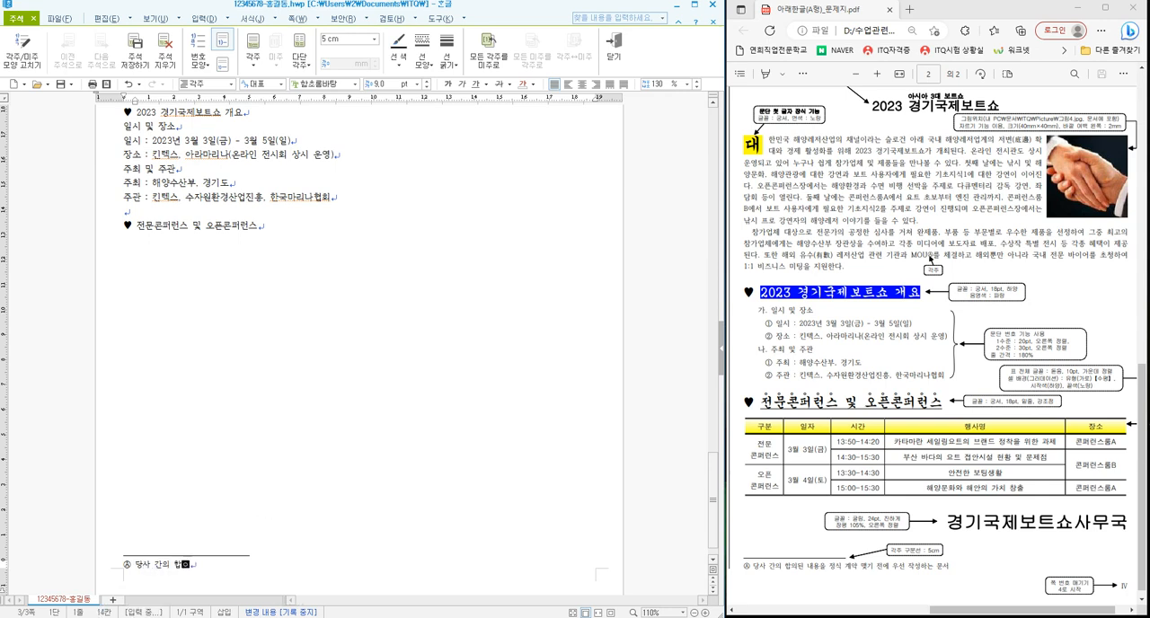
{"action": "type", "text": "된 내용을 정식 계약 맺기 전에 우선 작성"}
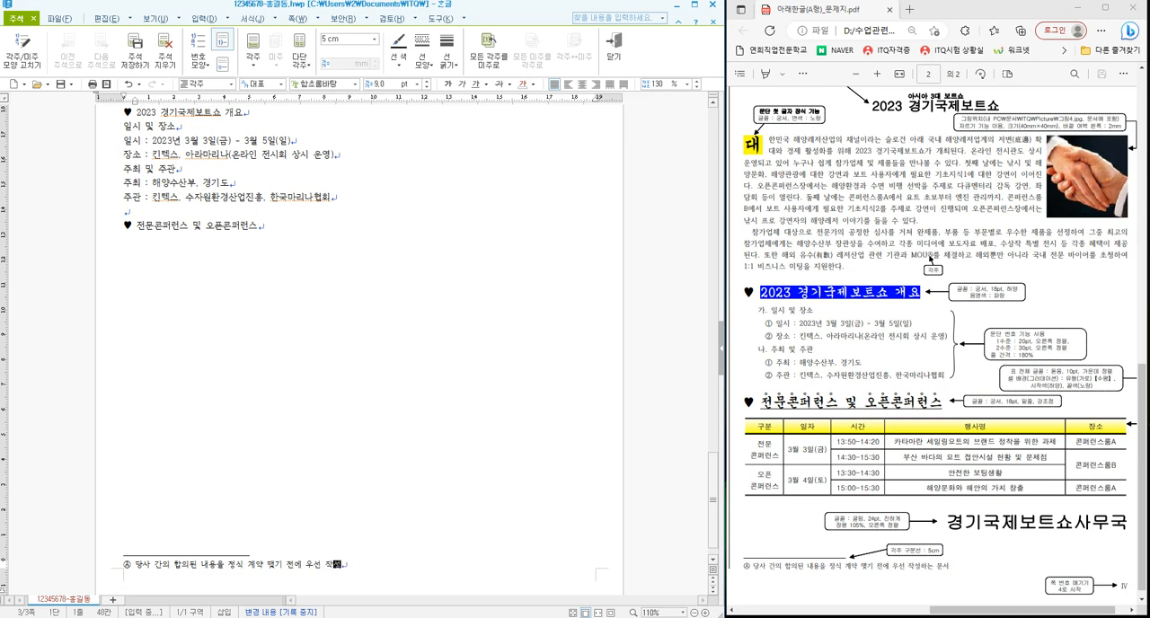
{"action": "type", "text": "는 문서"}
{"action": "left_click_drag", "start_coordinate": [122, 549], "coordinate": [257, 566]}
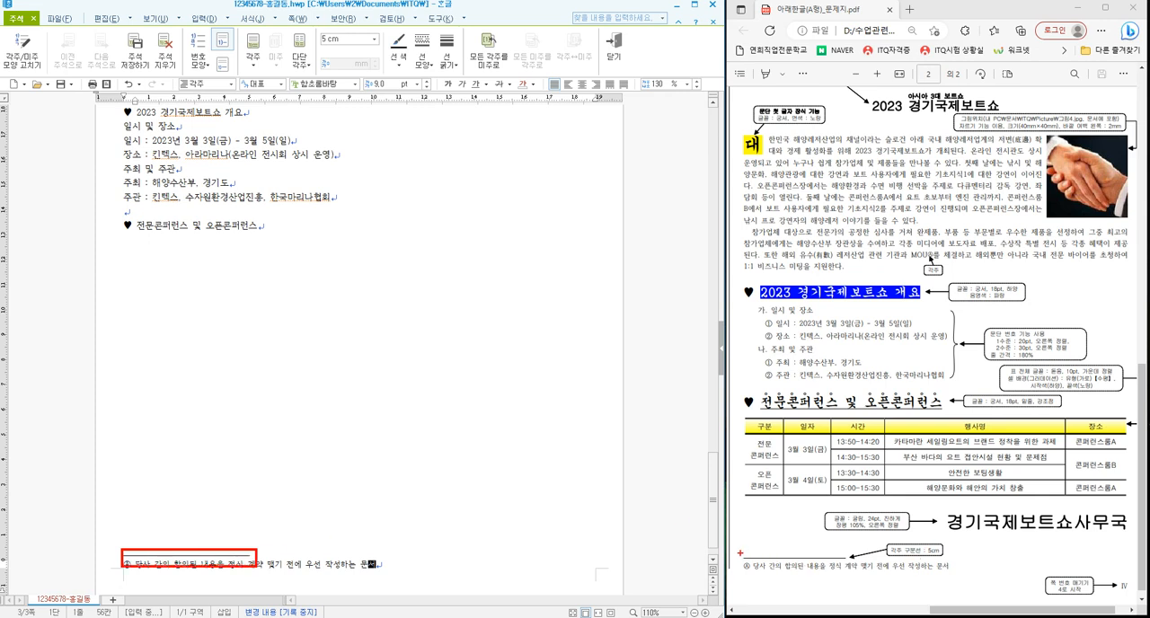
{"action": "left_click_drag", "start_coordinate": [741, 554], "coordinate": [853, 562]}
{"action": "key", "text": "Escape"}
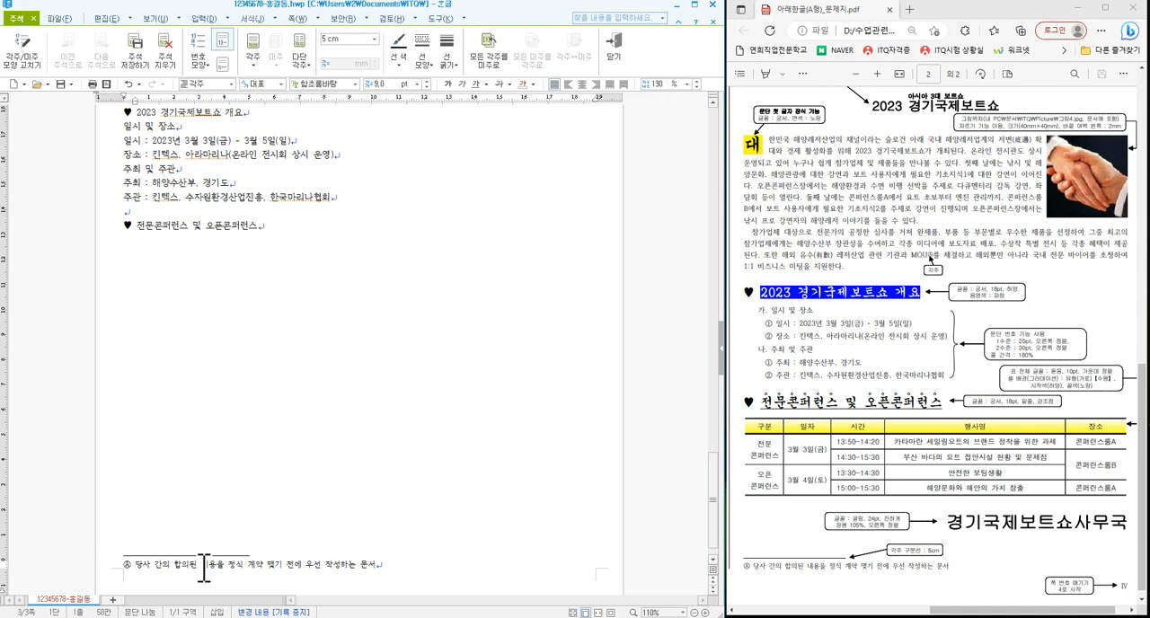
{"action": "left_click", "coordinate": [272, 232]}
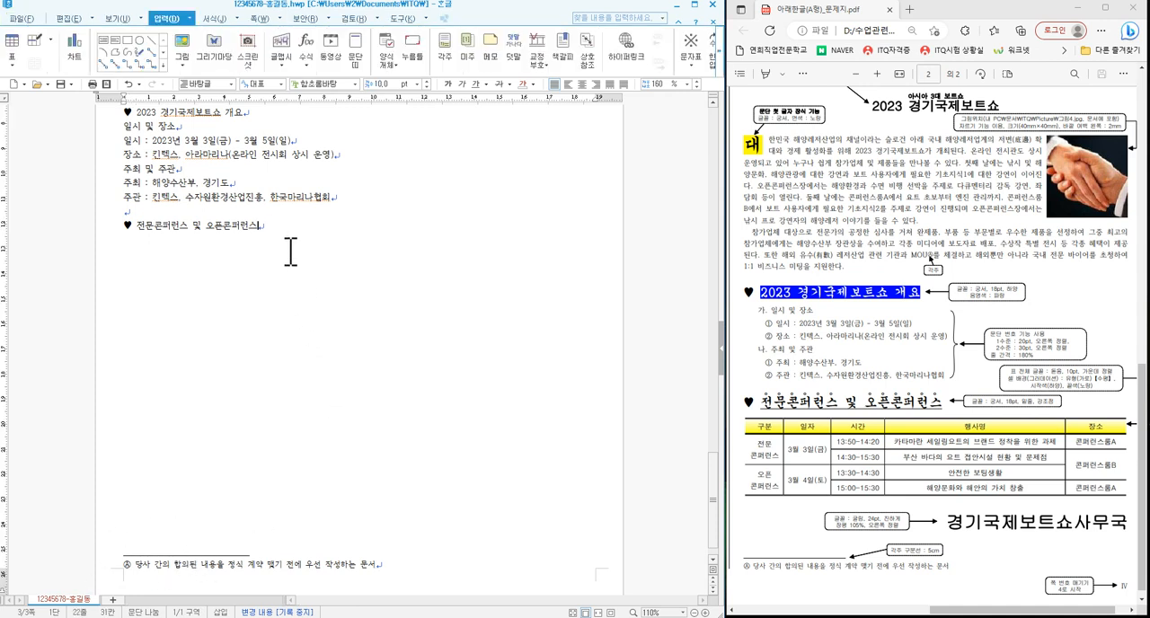
{"action": "left_click", "coordinate": [131, 114]}
{"action": "key", "text": "ctrl+F10"}
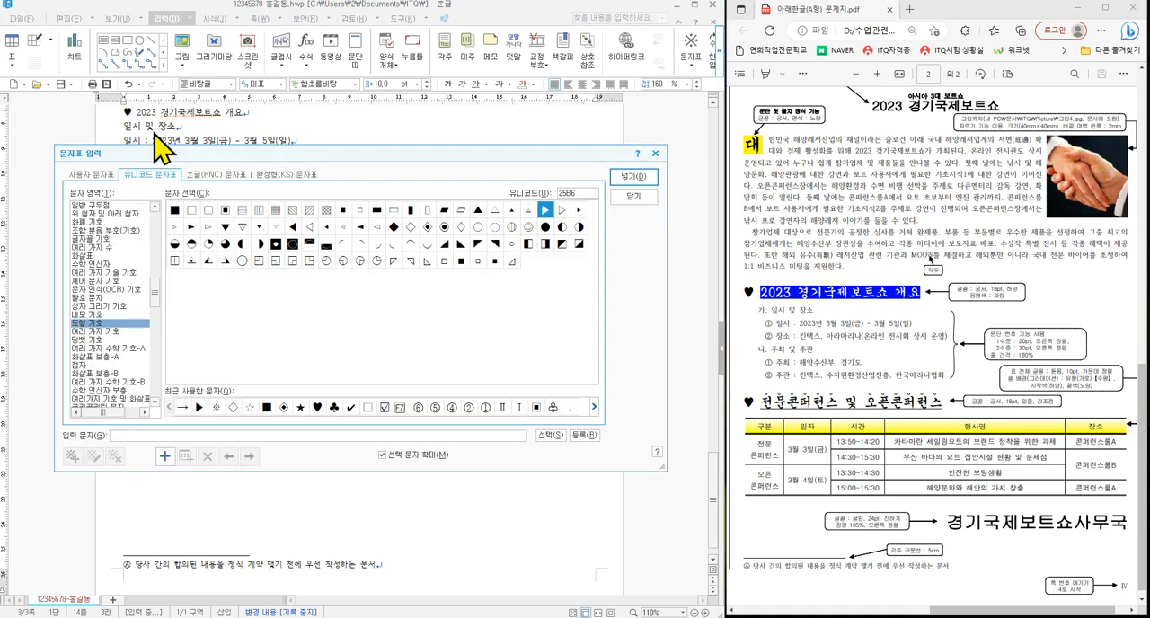
{"action": "left_click", "coordinate": [203, 175]}
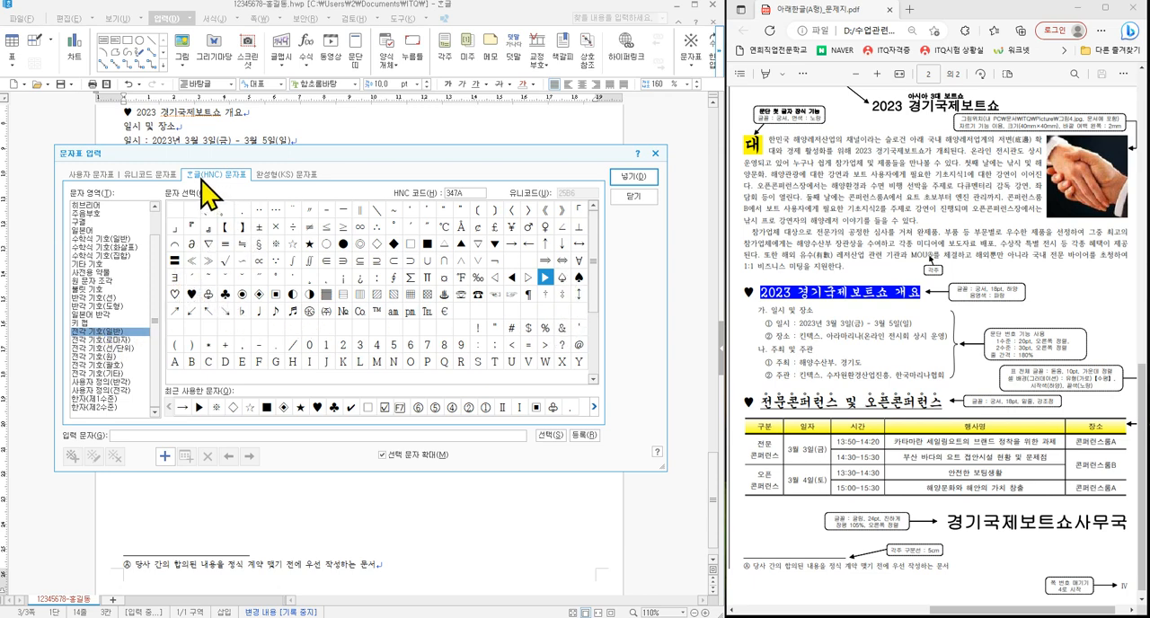
{"action": "left_click", "coordinate": [633, 196]}
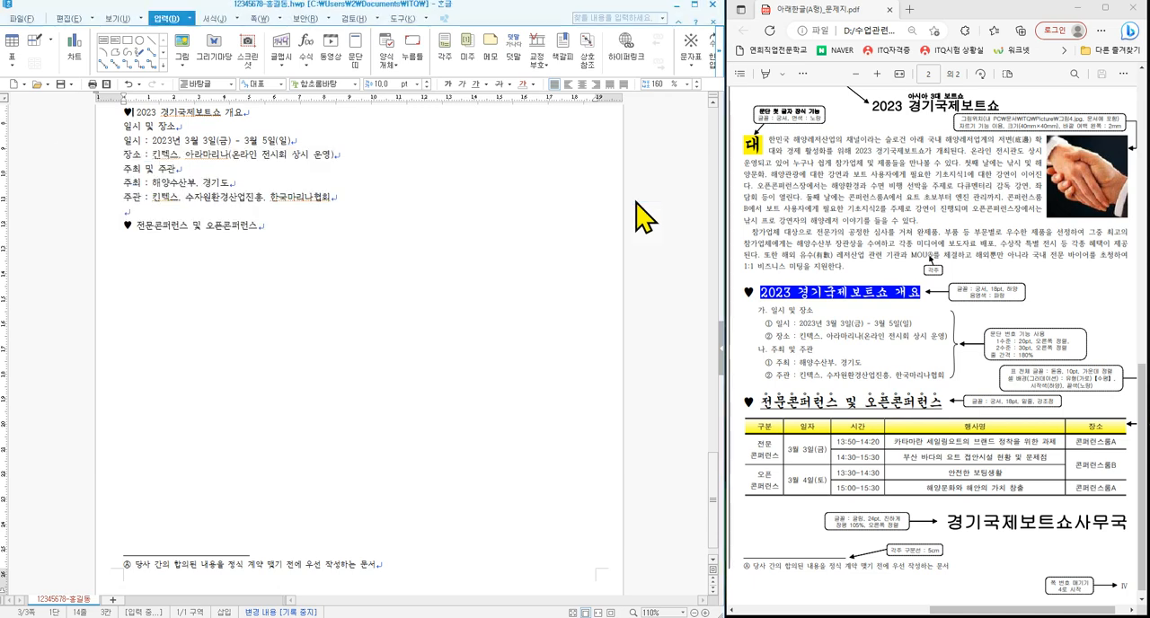
- Insert a table of 5 rows and 5 columns on a new line below the "전문콘퍼런스 및 오픈콘퍼런스" heading
{"action": "left_click", "coordinate": [275, 236]}
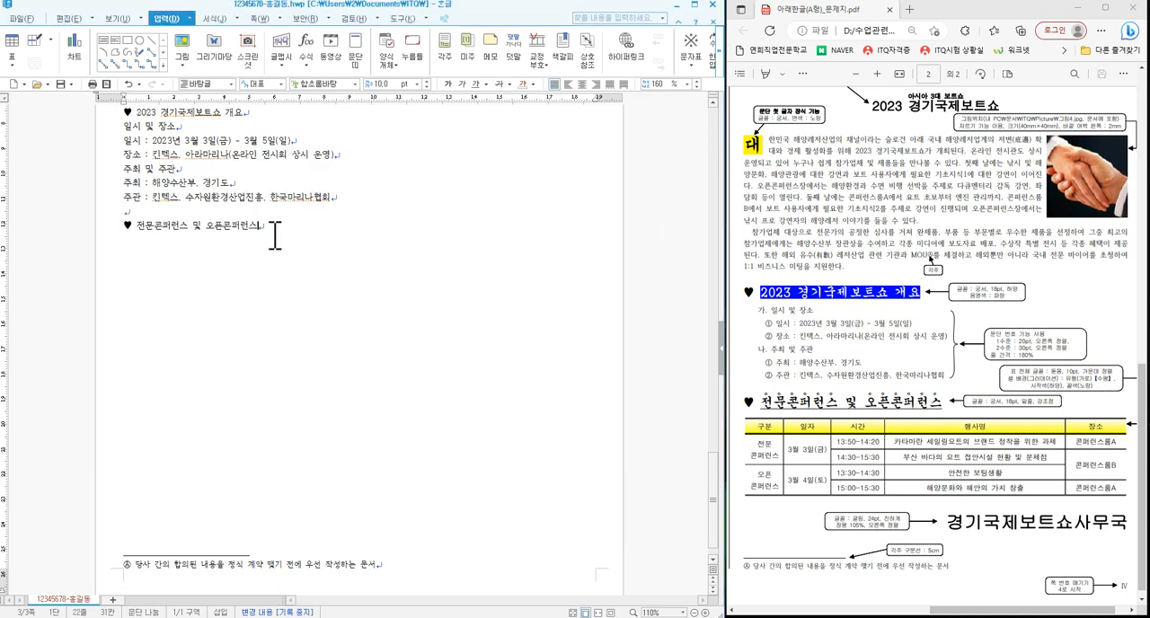
{"action": "key", "text": "Return"}
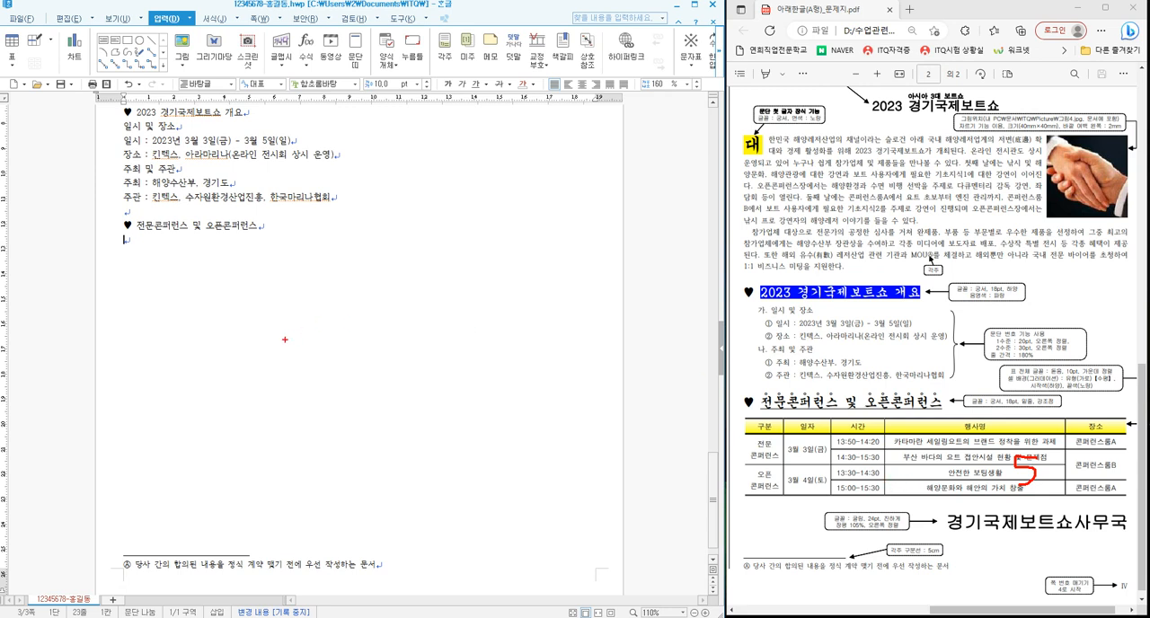
{"action": "key", "text": "Escape"}
{"action": "left_click", "coordinate": [12, 45]}
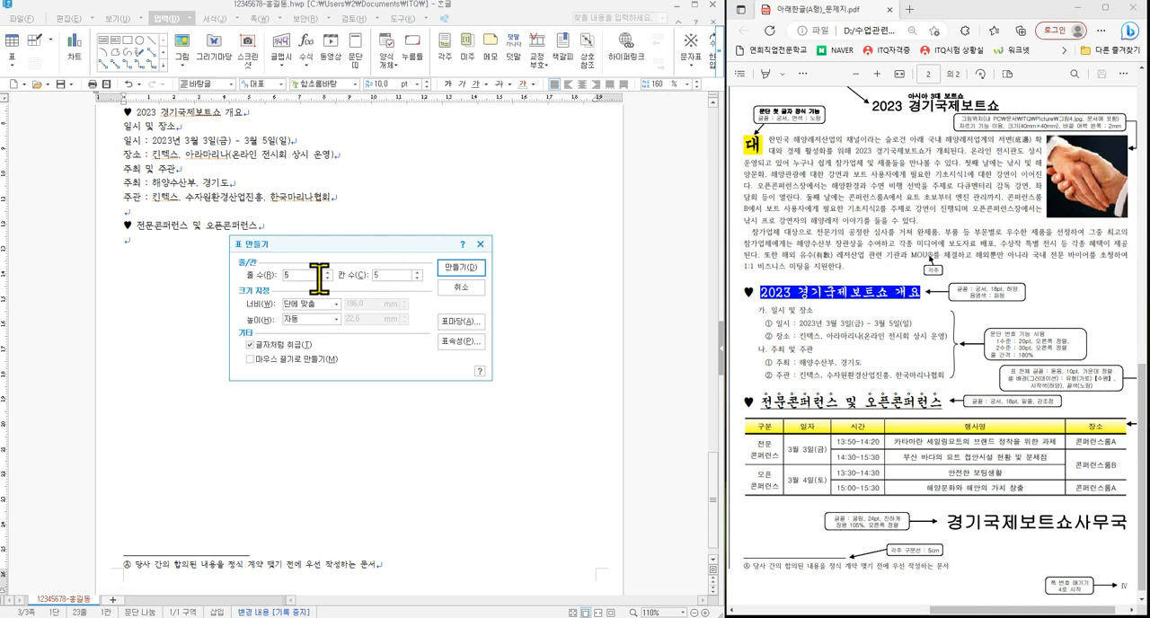
{"action": "left_click", "coordinate": [463, 267]}
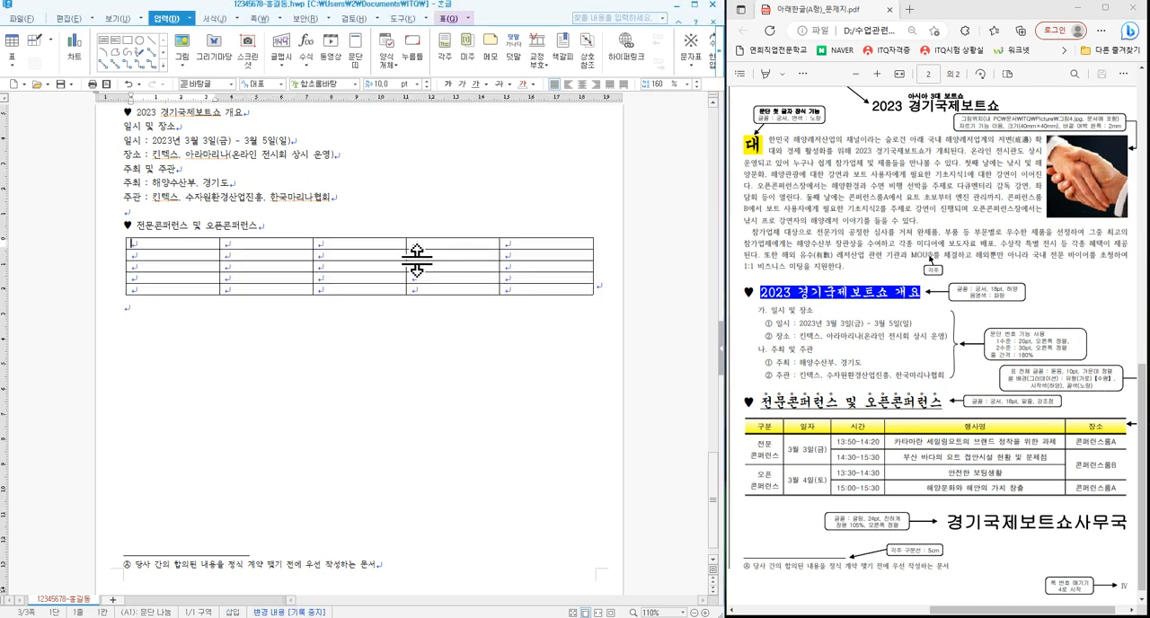
- Select all cells of the new table and make every row slightly taller
{"action": "key", "text": "F5"}
{"action": "key", "text": "F5"}
{"action": "key", "text": "F5"}
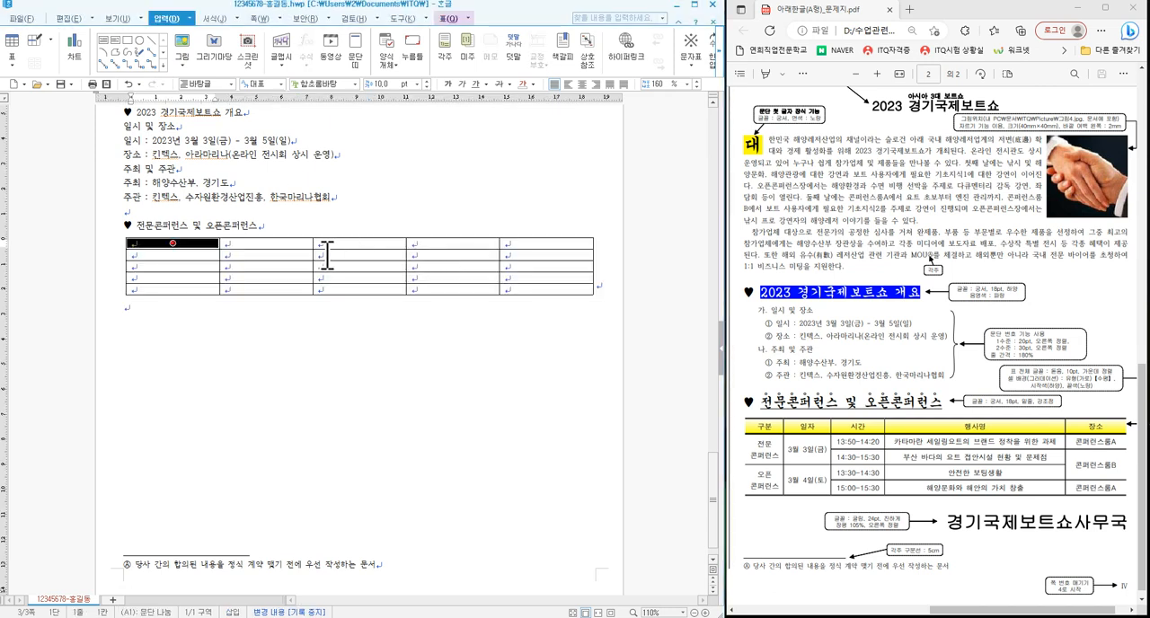
{"action": "key", "text": "ctrl+Down"}
{"action": "key", "text": "ctrl+Down"}
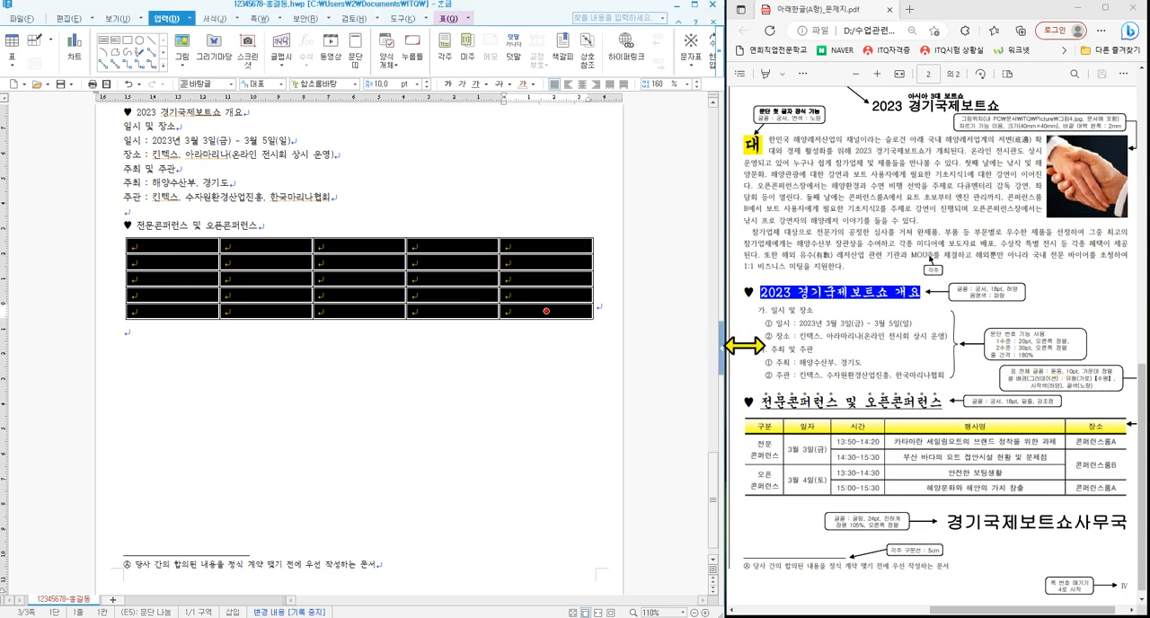
- Set the font of the whole table to 돋움 and centre the cell text
{"action": "left_click", "coordinate": [357, 84]}
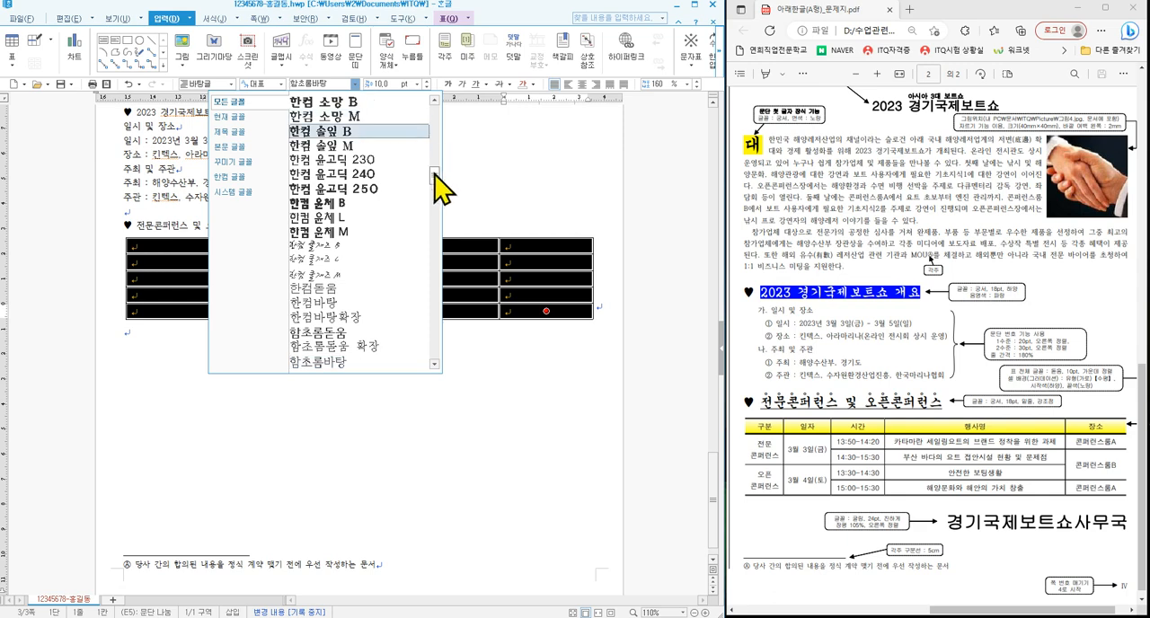
{"action": "left_click_drag", "start_coordinate": [435, 176], "coordinate": [437, 103]}
{"action": "left_click", "coordinate": [344, 132]}
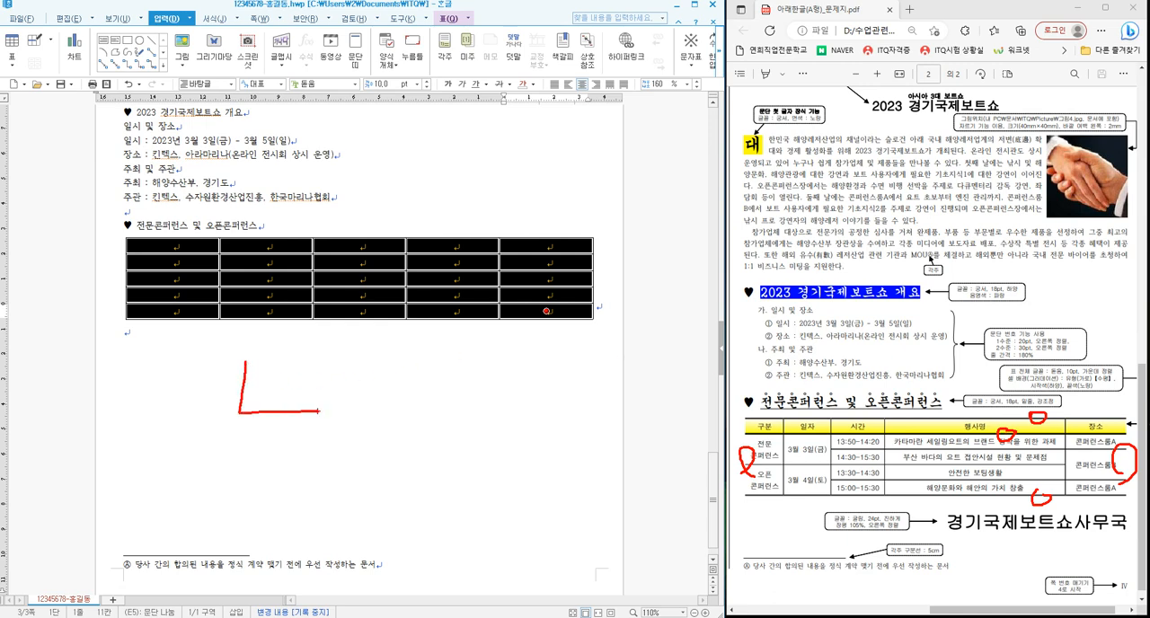
{"action": "key", "text": "Escape"}
- Remove the left and right outer borders of the table by setting them to 선 없음
{"action": "key", "text": "l"}
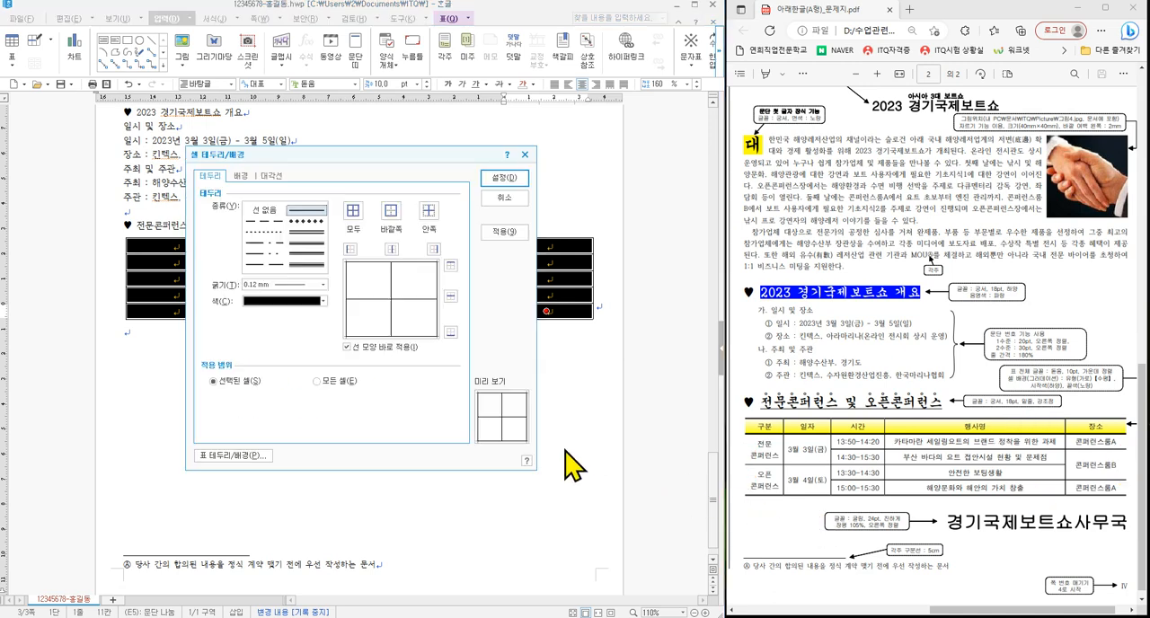
{"action": "left_click", "coordinate": [266, 212]}
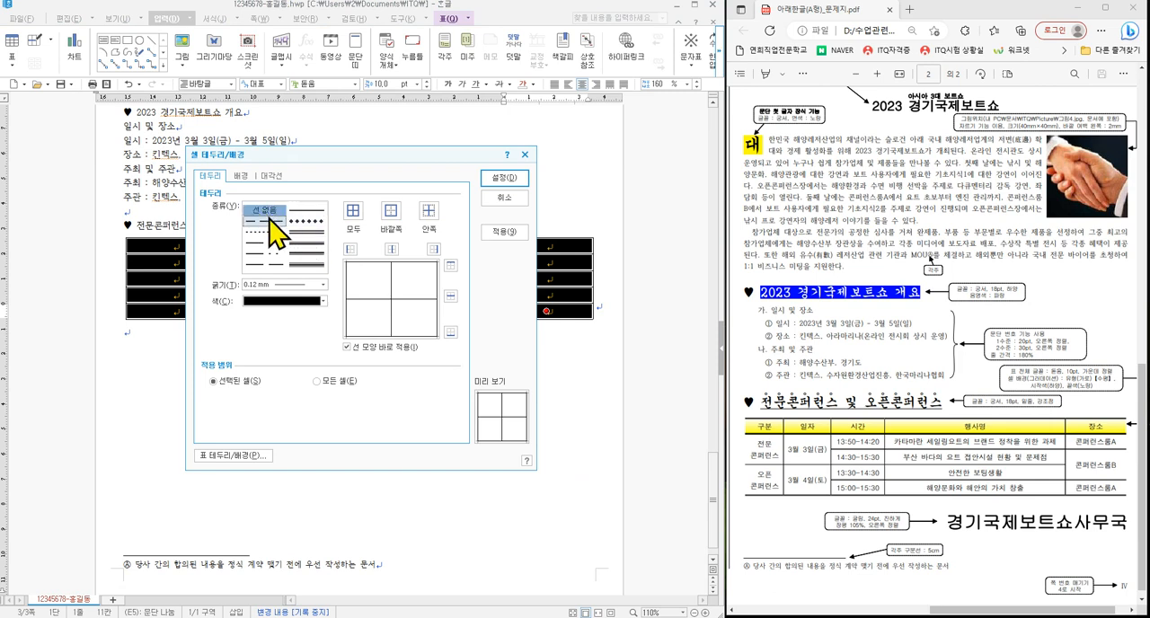
{"action": "left_click", "coordinate": [350, 249]}
{"action": "left_click", "coordinate": [434, 249]}
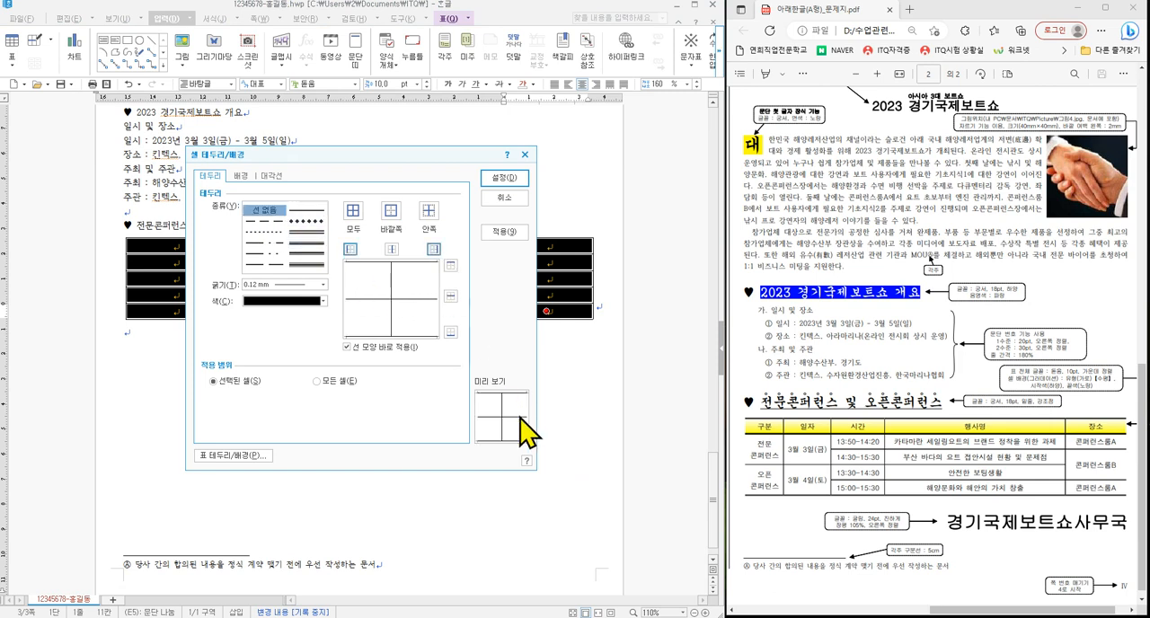
{"action": "left_click", "coordinate": [503, 178]}
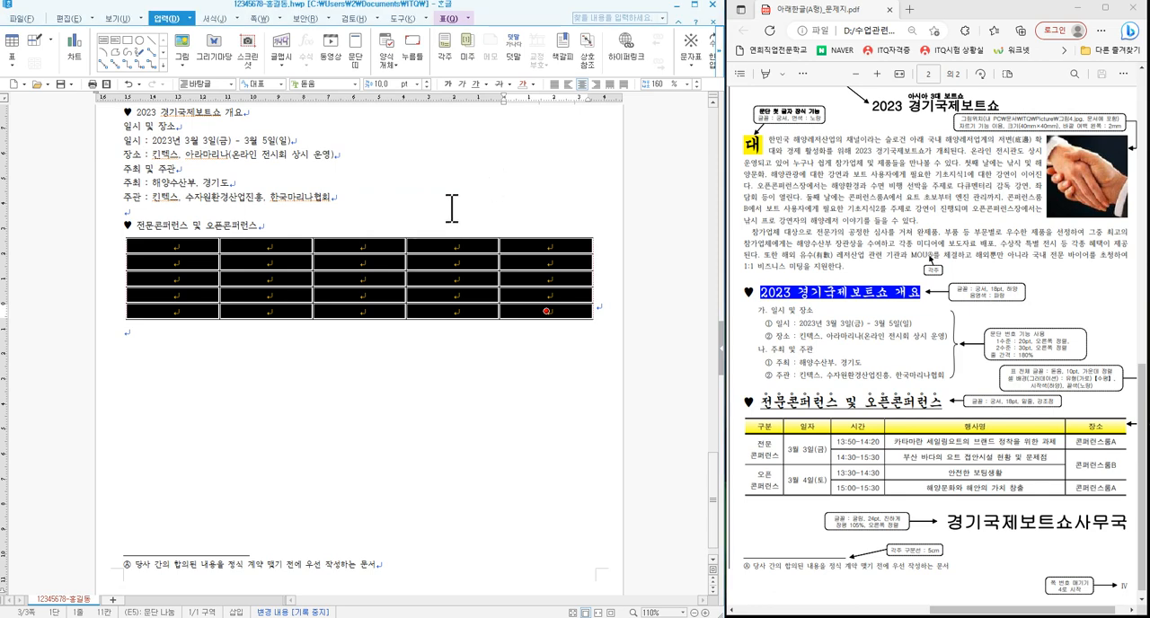
- Apply a 0.5 mm double line to the top and bottom outer borders of the table
{"action": "key", "text": "l"}
{"action": "left_click", "coordinate": [308, 233]}
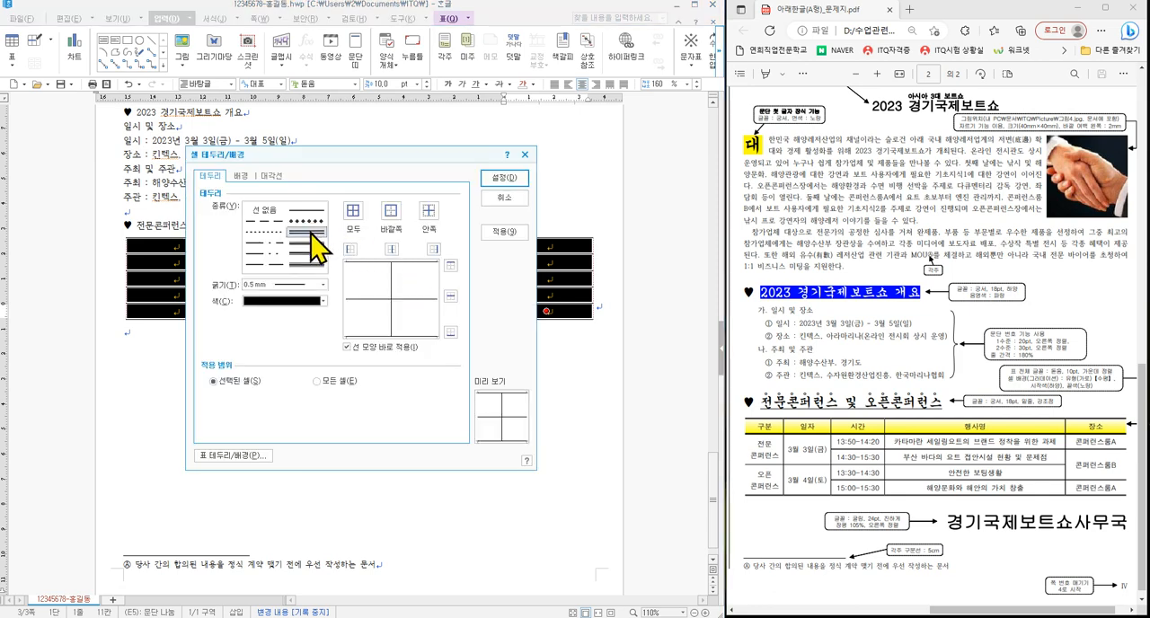
{"action": "left_click", "coordinate": [451, 265]}
{"action": "left_click", "coordinate": [450, 333]}
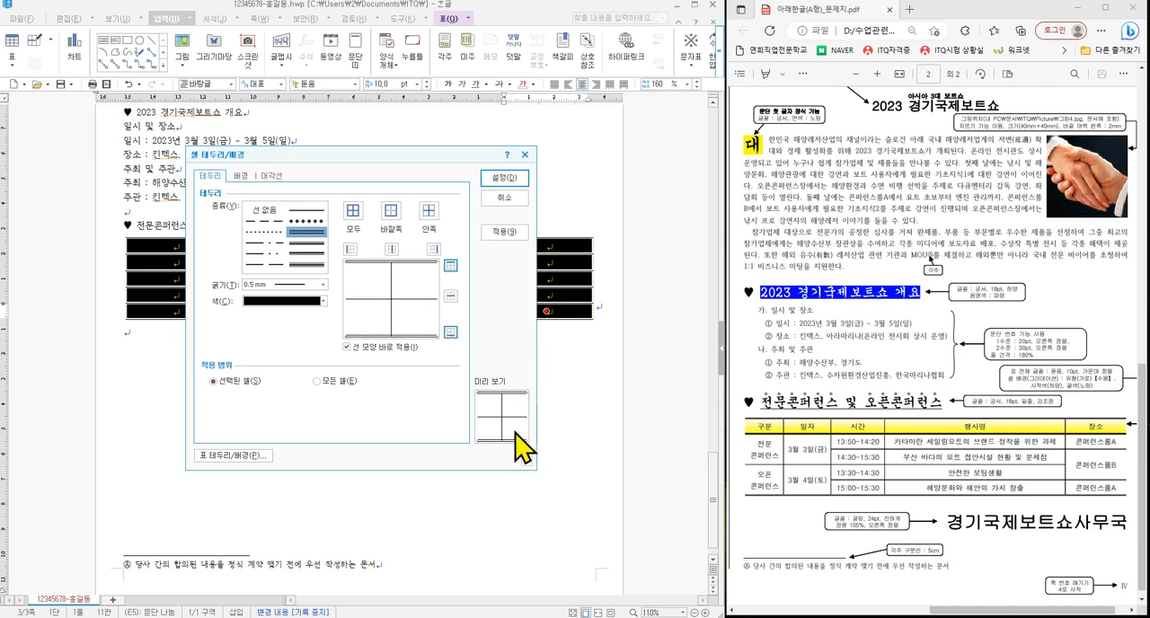
{"action": "left_click", "coordinate": [504, 179]}
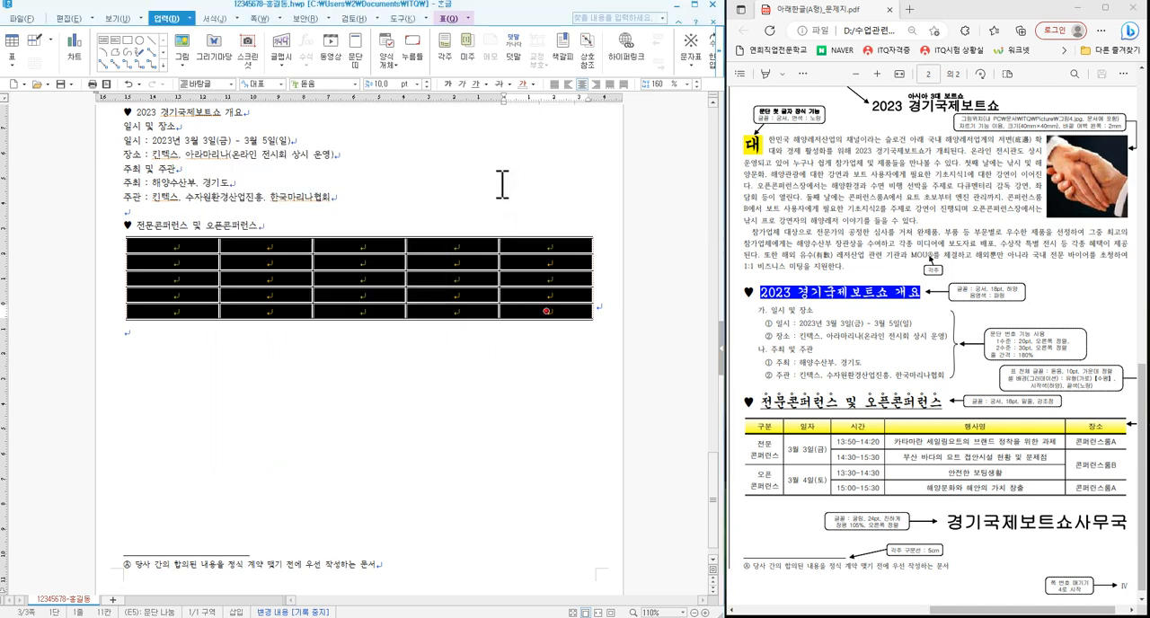
- Apply a 0.5 mm double line to the bottom border of the table's header row
{"action": "left_click_drag", "start_coordinate": [213, 244], "coordinate": [537, 252]}
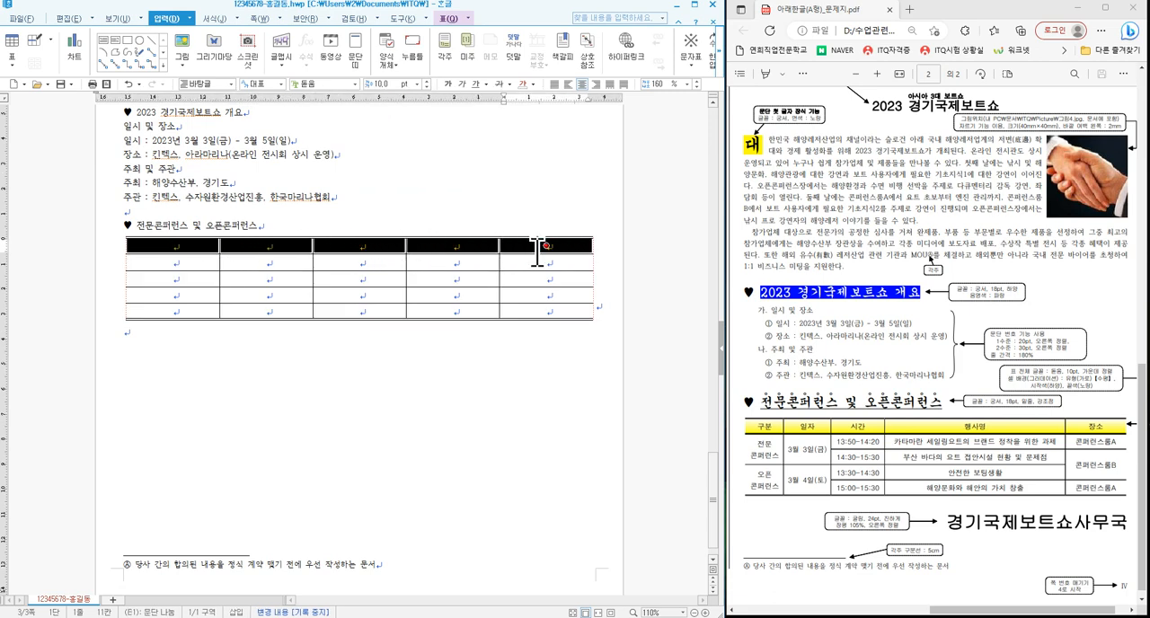
{"action": "key", "text": "l"}
{"action": "left_click", "coordinate": [307, 234]}
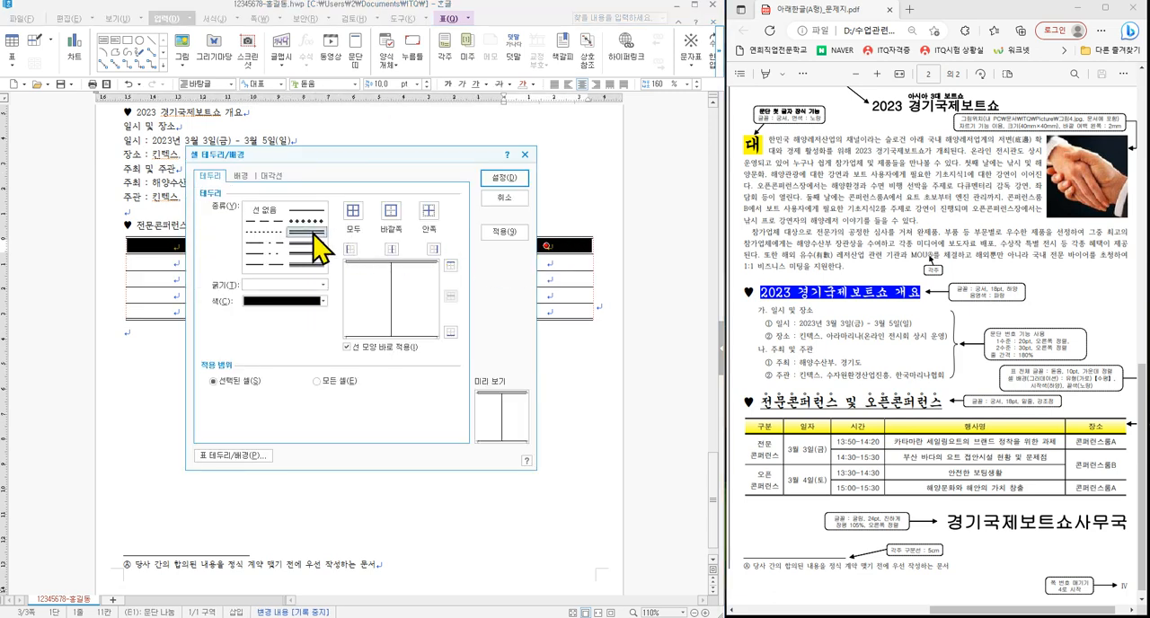
{"action": "left_click", "coordinate": [450, 331]}
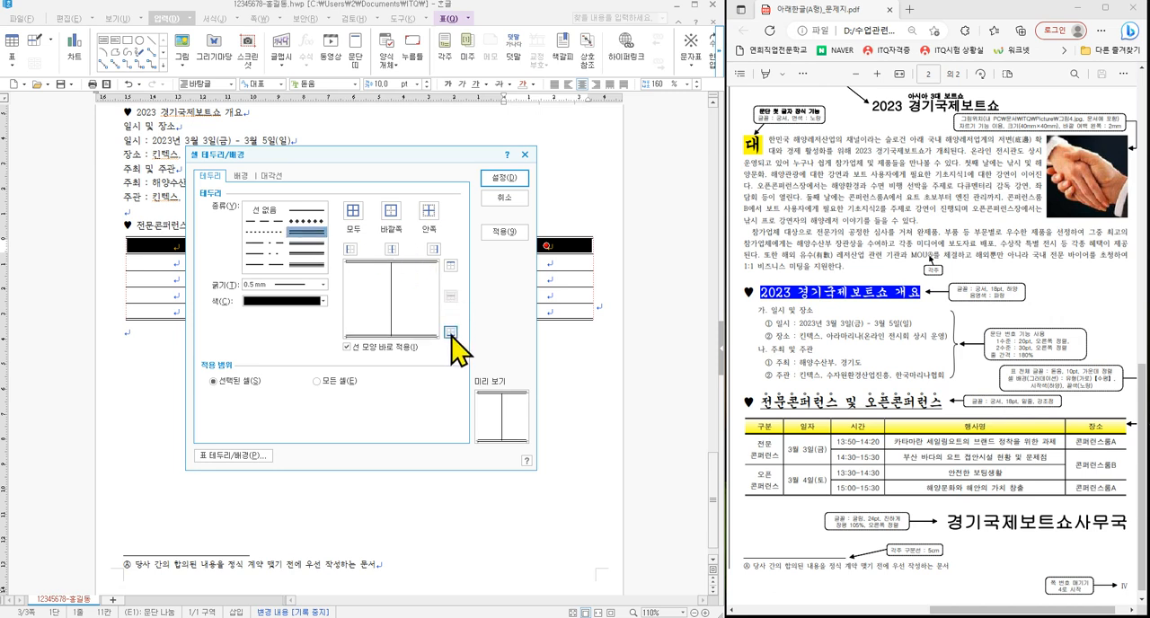
{"action": "left_click", "coordinate": [505, 179]}
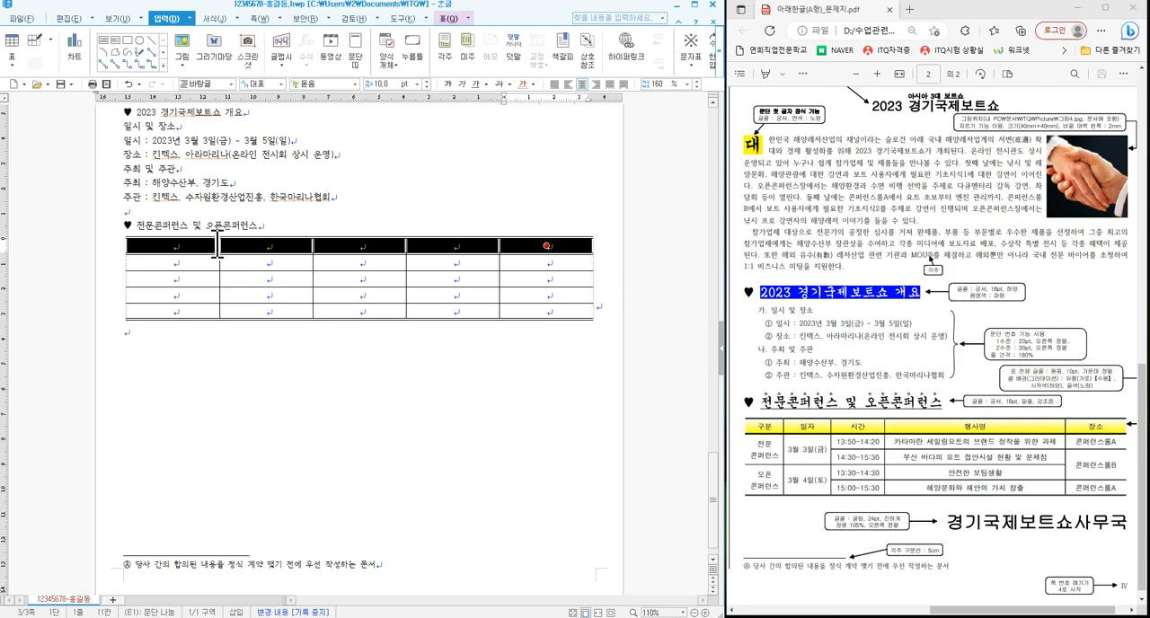
- Fill the header row with a 수평 gradient from white to yellow and deselect the table
{"action": "key", "text": "l"}
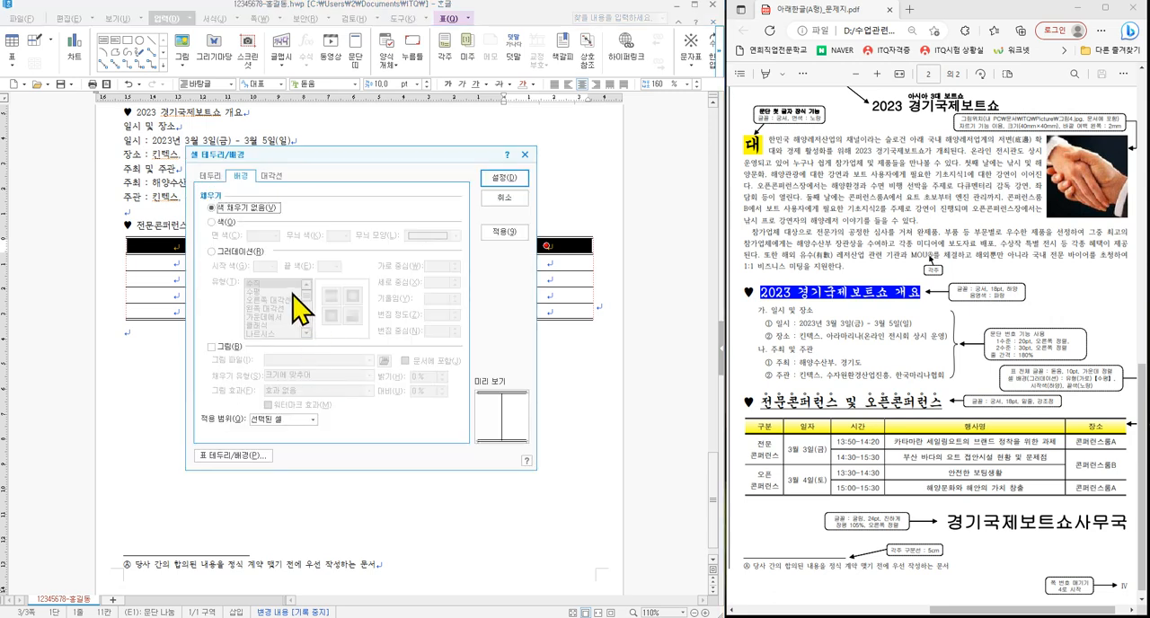
{"action": "left_click", "coordinate": [216, 252]}
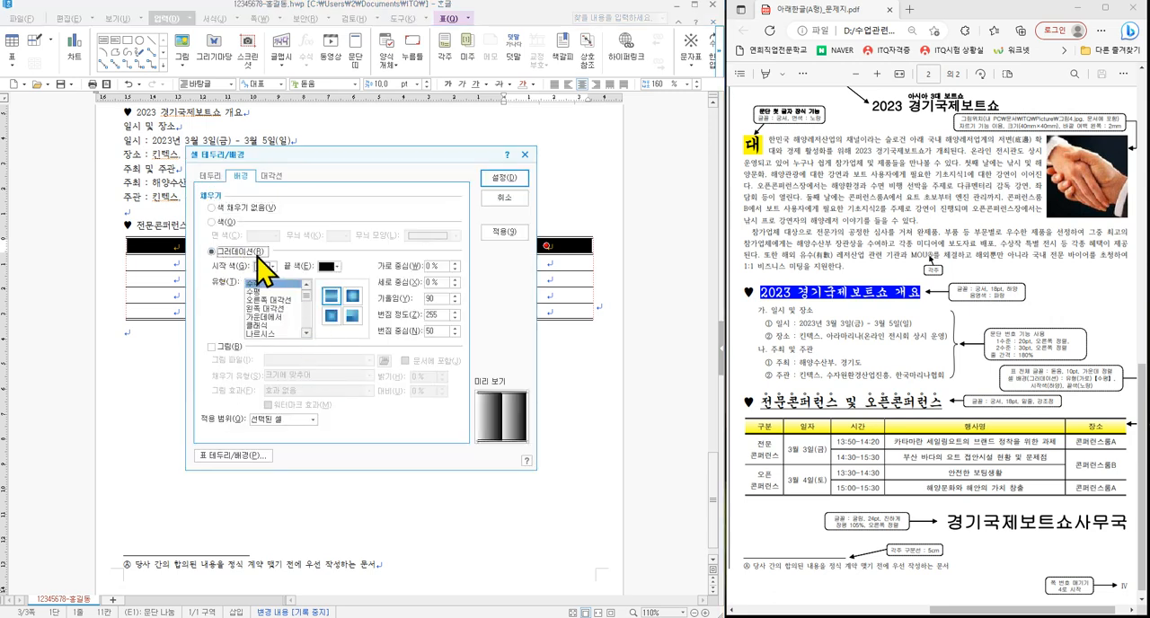
{"action": "left_click", "coordinate": [333, 266]}
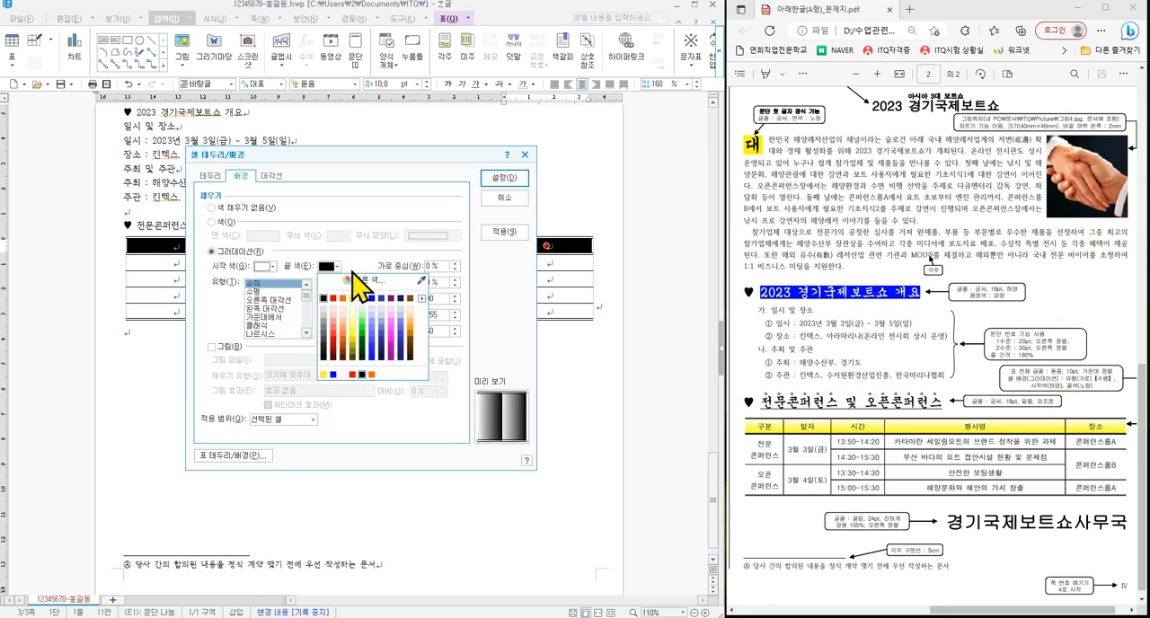
{"action": "left_click", "coordinate": [355, 298]}
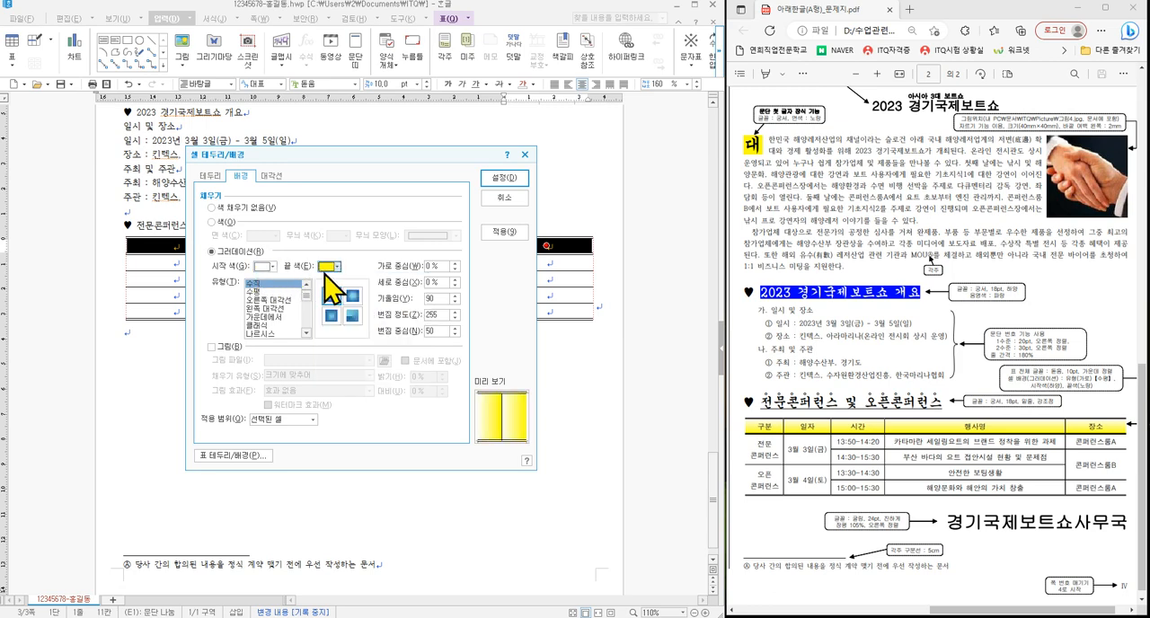
{"action": "left_click", "coordinate": [261, 292]}
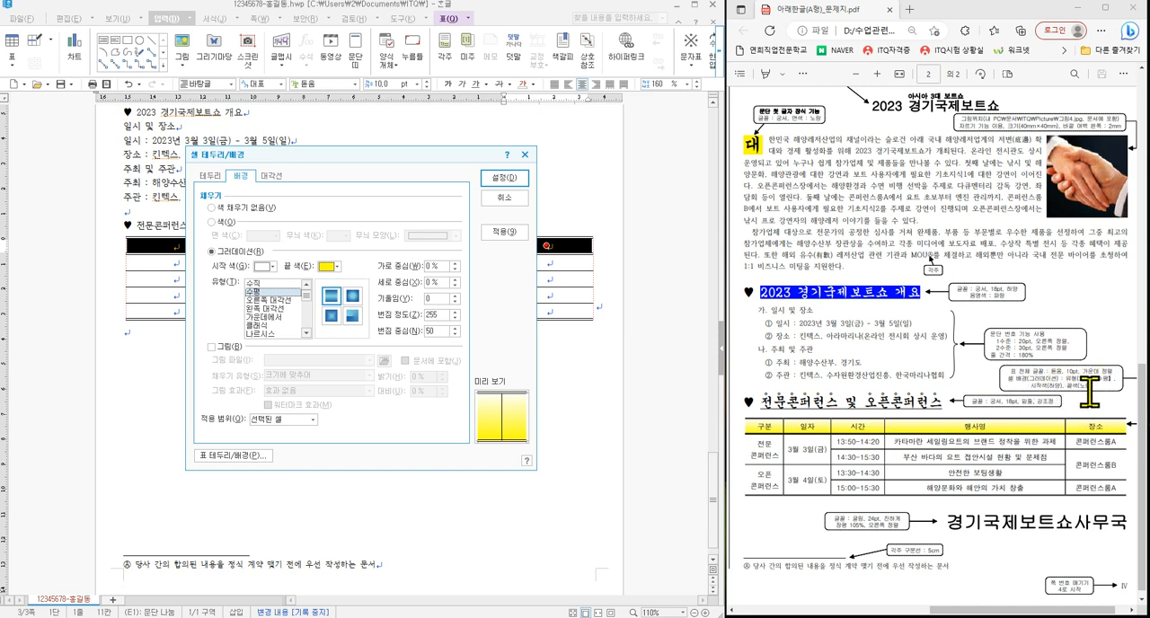
{"action": "left_click", "coordinate": [506, 179]}
{"action": "left_click", "coordinate": [430, 367]}
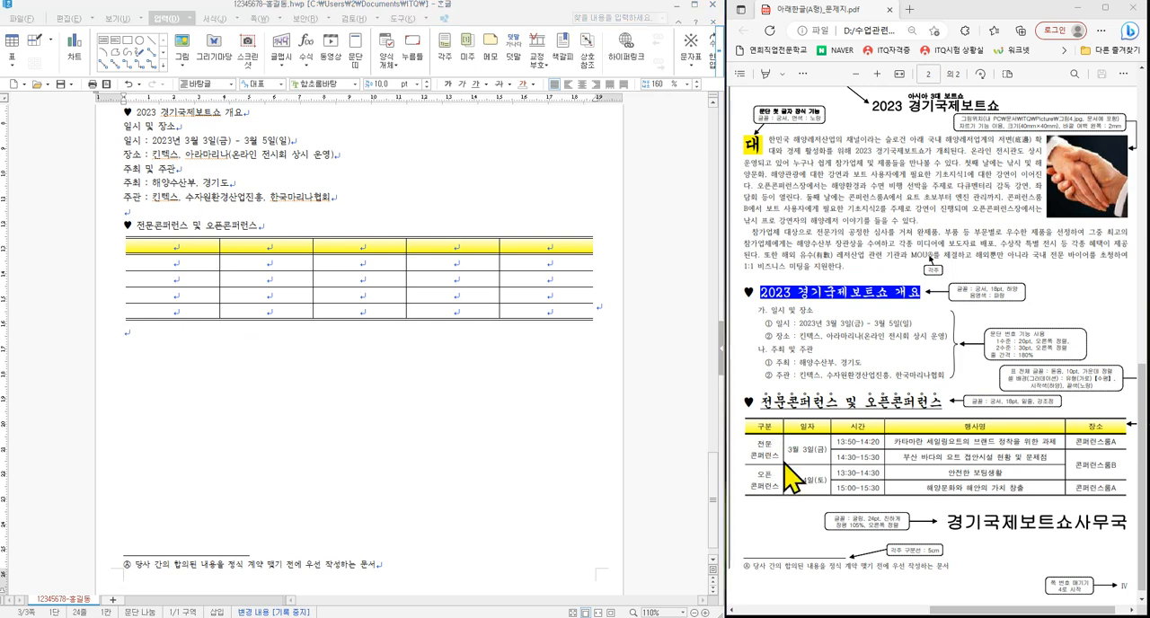
- Narrow the first, second, third and last table columns so the fourth column becomes the widest, as in the exam sheet
{"action": "left_click_drag", "start_coordinate": [220, 266], "coordinate": [184, 263]}
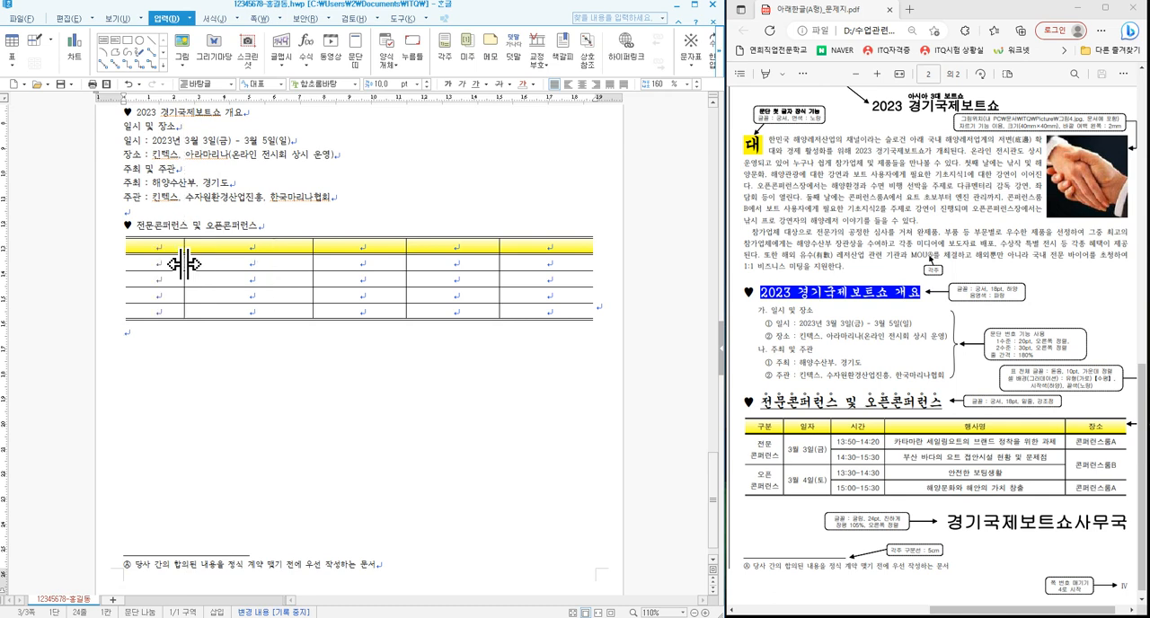
{"action": "left_click_drag", "start_coordinate": [312, 265], "coordinate": [260, 268]}
{"action": "left_click_drag", "start_coordinate": [404, 260], "coordinate": [324, 264]}
{"action": "left_click_drag", "start_coordinate": [500, 264], "coordinate": [520, 263]}
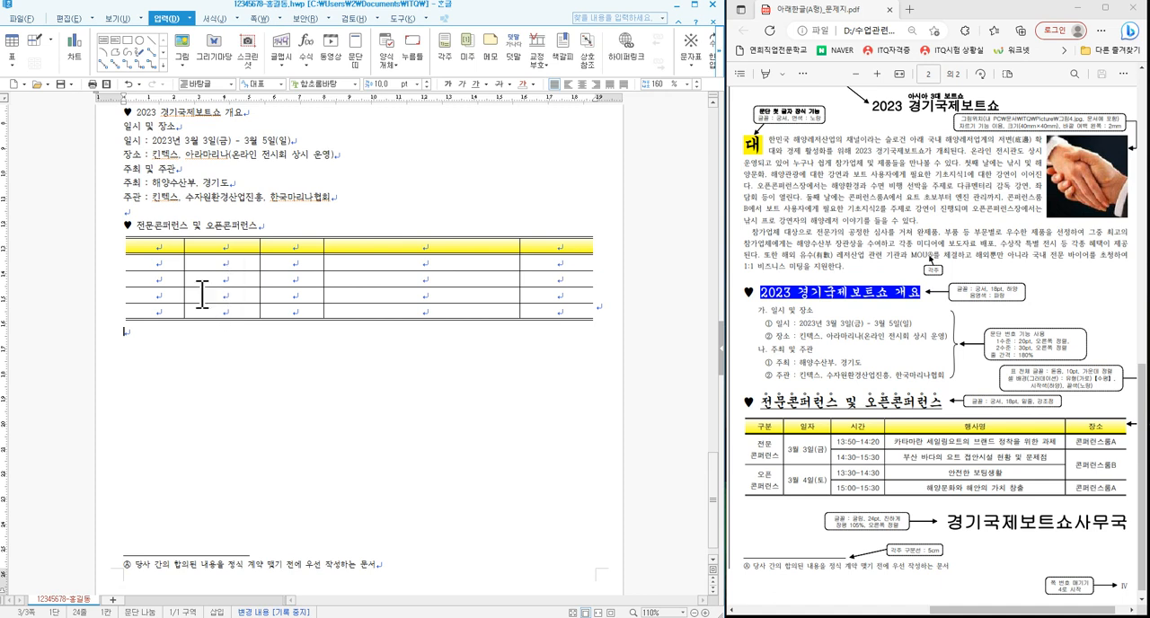
- In the table's first column, merge the cells of rows 2–3 and of rows 4–5
{"action": "left_click", "coordinate": [157, 264]}
{"action": "left_click_drag", "start_coordinate": [157, 266], "coordinate": [156, 279]}
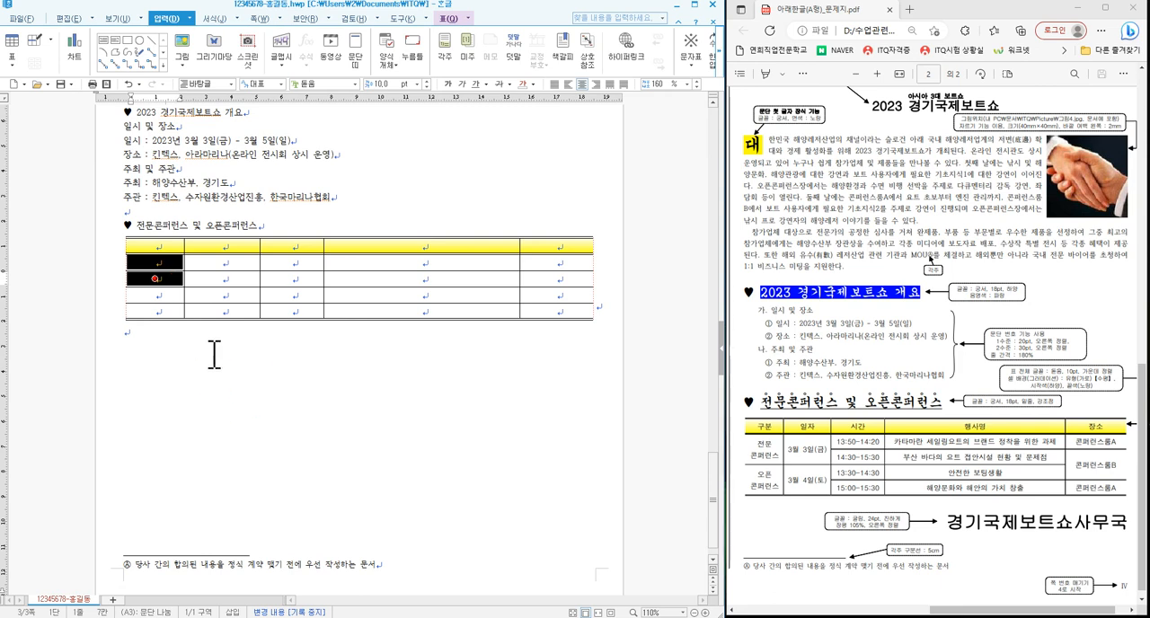
{"action": "key", "text": "m"}
{"action": "left_click_drag", "start_coordinate": [167, 299], "coordinate": [168, 316]}
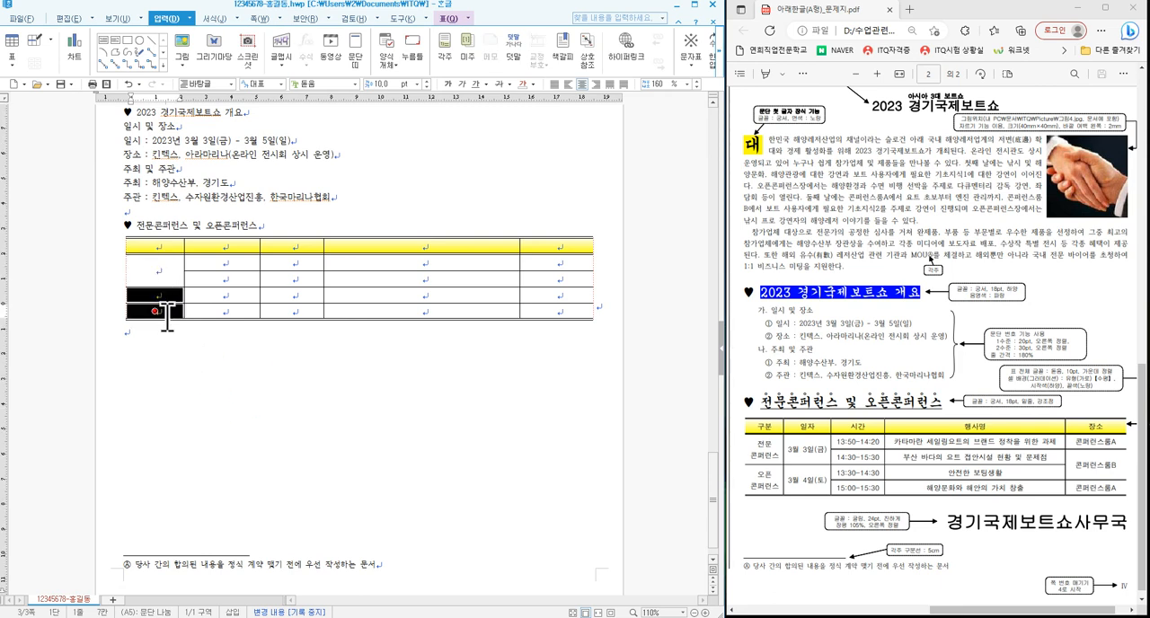
{"action": "key", "text": "m"}
- Merge rows 2–3 and rows 4–5 in the second column, and rows 3–4 in the last column
{"action": "left_click_drag", "start_coordinate": [218, 264], "coordinate": [213, 309]}
{"action": "key", "text": "m"}
{"action": "key", "text": "m"}
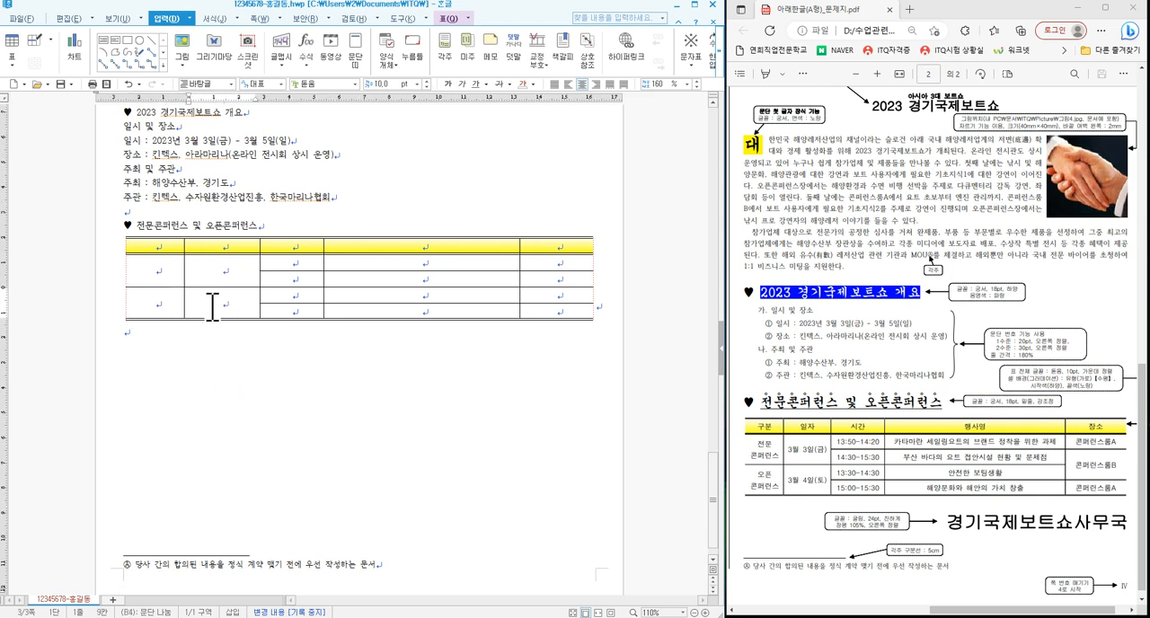
{"action": "left_click_drag", "start_coordinate": [539, 278], "coordinate": [541, 295]}
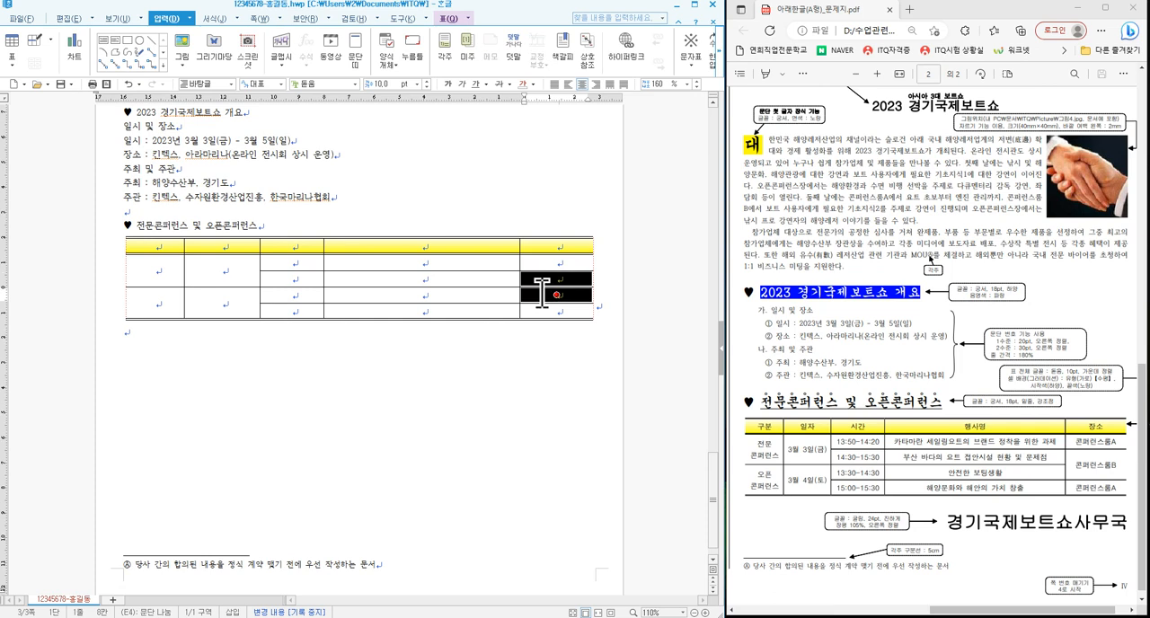
{"action": "key", "text": "m"}
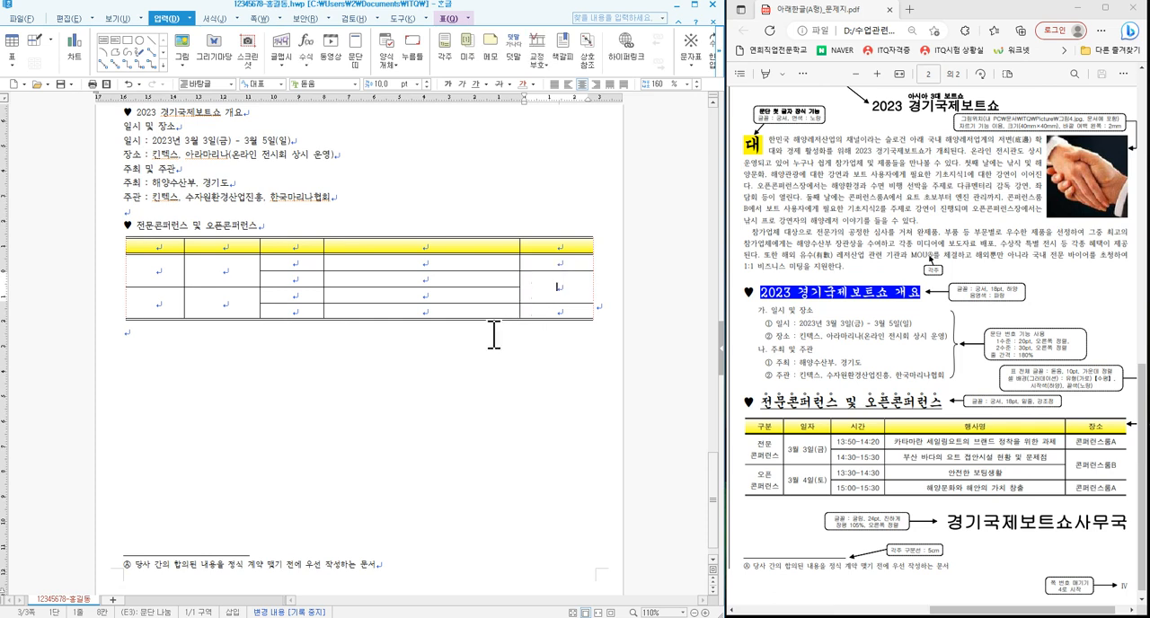
- Fill the schedule table with the exam sheet's headings, categories, dates, times, event names and venues
{"action": "left_click", "coordinate": [173, 251]}
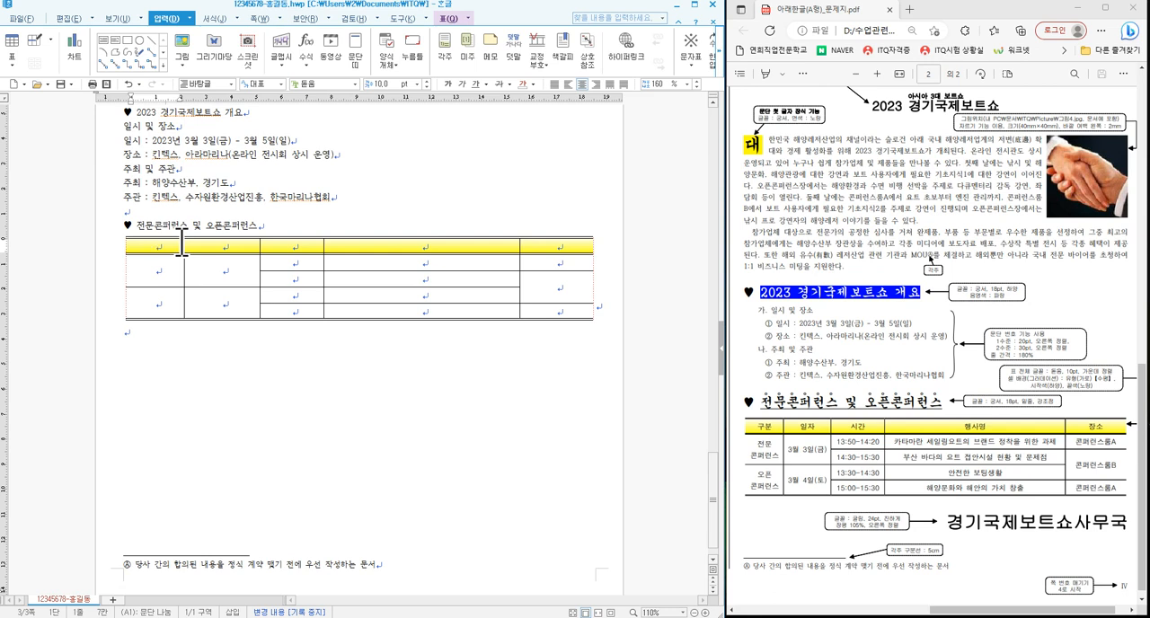
{"action": "type", "text": "구분\t일자\t시간\t행사명\t장소 전문콘퍼런스\t3월 3일(금)\t13:50~14:20\t카타마란 세일링요트의 브랜드 정착을 위한 과제\t콘퍼런스룸A 14:30~15:30\t부산 바다의 요트 접안시설 현황 및 문제점\t콘퍼런스룸B 오픈콘퍼런스\t3월 4일(토)\t13:30~14:30\t안전한 보팅생활 15:00~15:30\t해양문화와 해안의 가치 창출\t콘퍼런스룸A"}
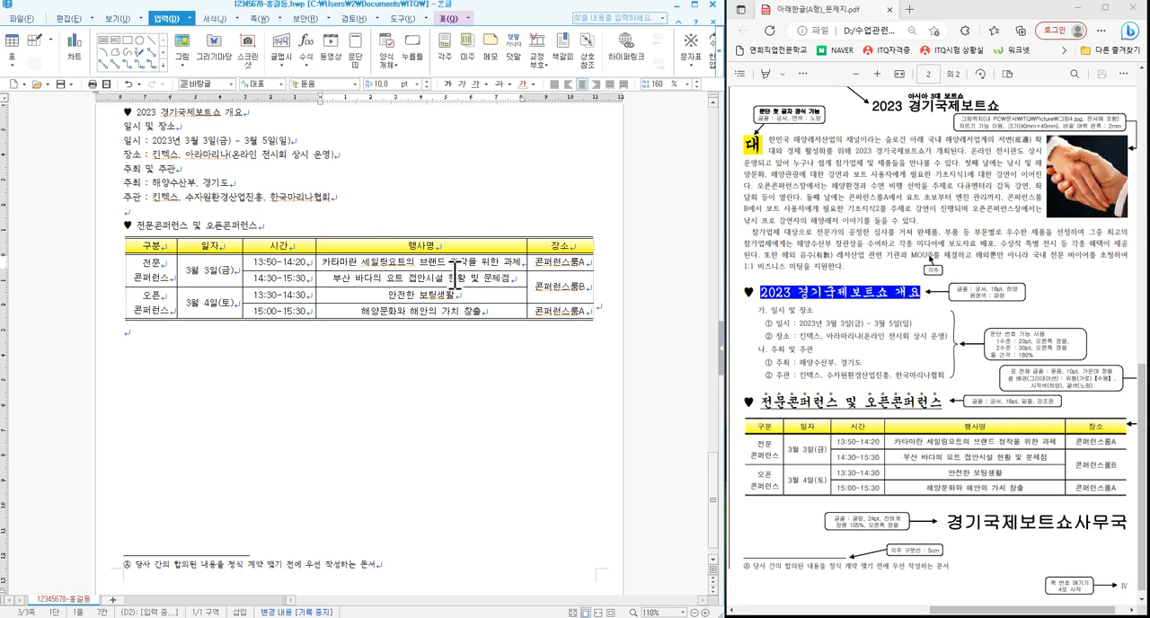
- Narrow the 시간 column slightly so the neighbouring 행사명 column gets more room
{"action": "mouse_move", "coordinate": [314, 253]}
{"action": "left_mouse_down"}
{"action": "mouse_move", "coordinate": [305, 260]}
{"action": "mouse_move", "coordinate": [328, 260]}
{"action": "mouse_move", "coordinate": [316, 267]}
{"action": "left_mouse_up"}
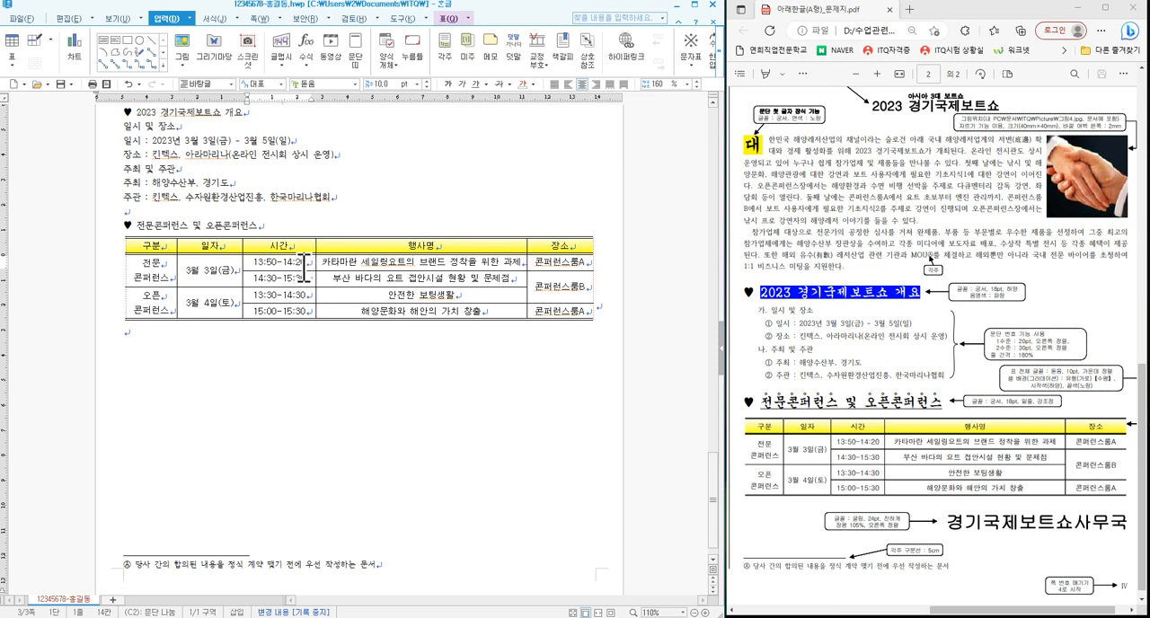
{"action": "key", "text": "F5"}
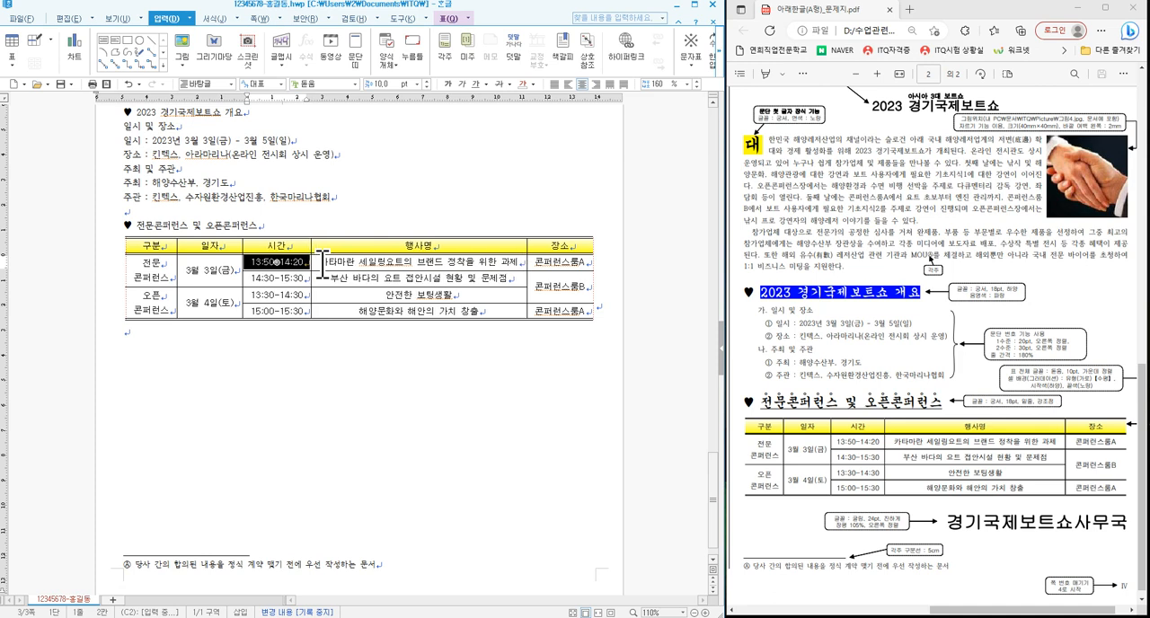
{"action": "key", "text": "alt+Left"}
{"action": "key", "text": "alt+Left"}
{"action": "key", "text": "alt+Left"}
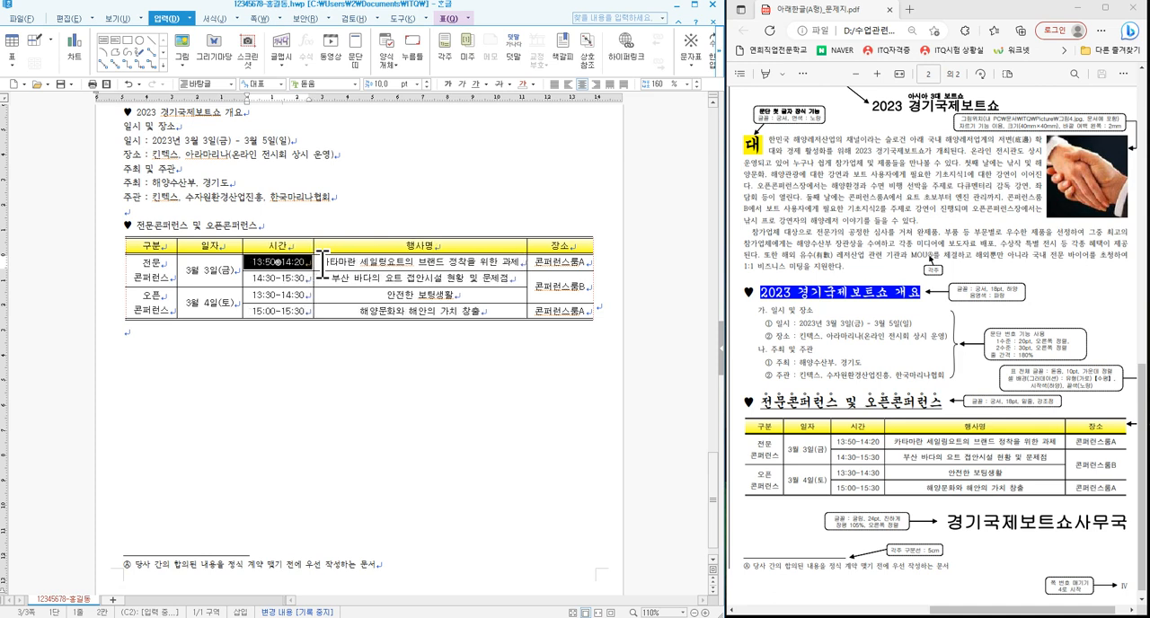
{"action": "key", "text": "alt+Left"}
{"action": "key", "text": "alt+Left"}
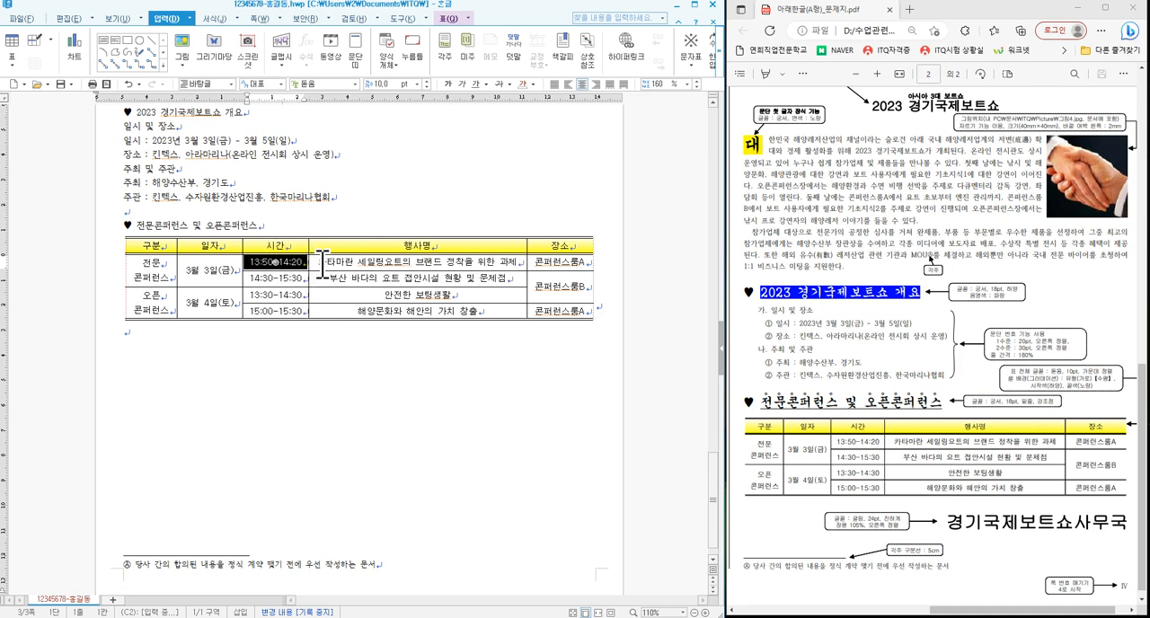
{"action": "key", "text": "alt+Right"}
{"action": "key", "text": "alt+Right"}
{"action": "key", "text": "alt+Right"}
{"action": "key", "text": "alt+Left"}
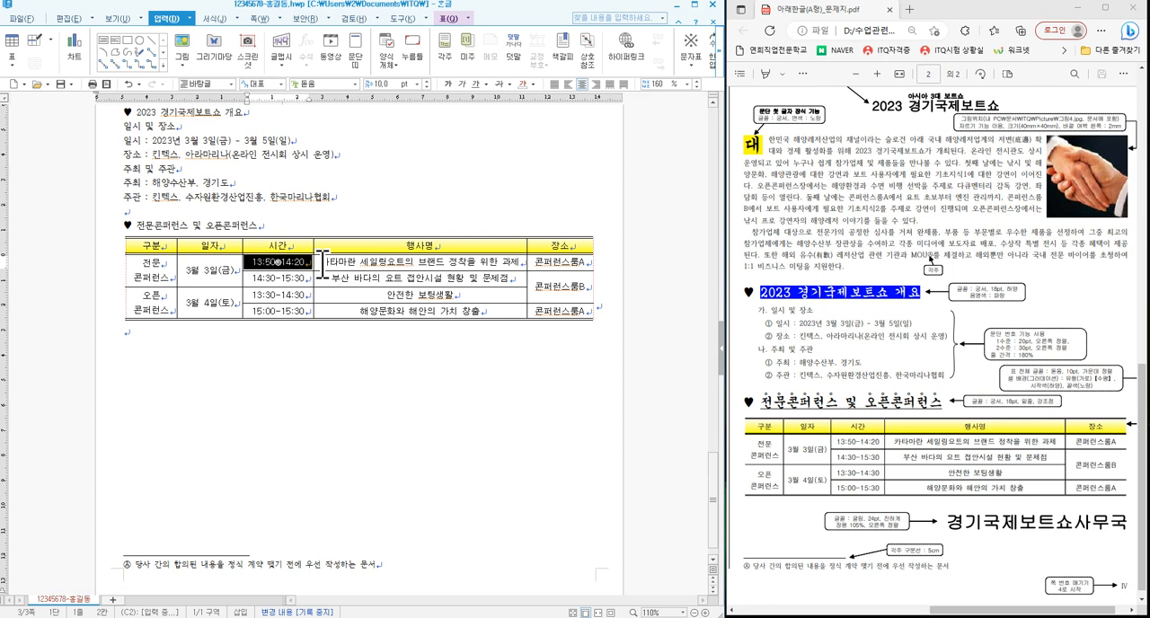
{"action": "key", "text": "Escape"}
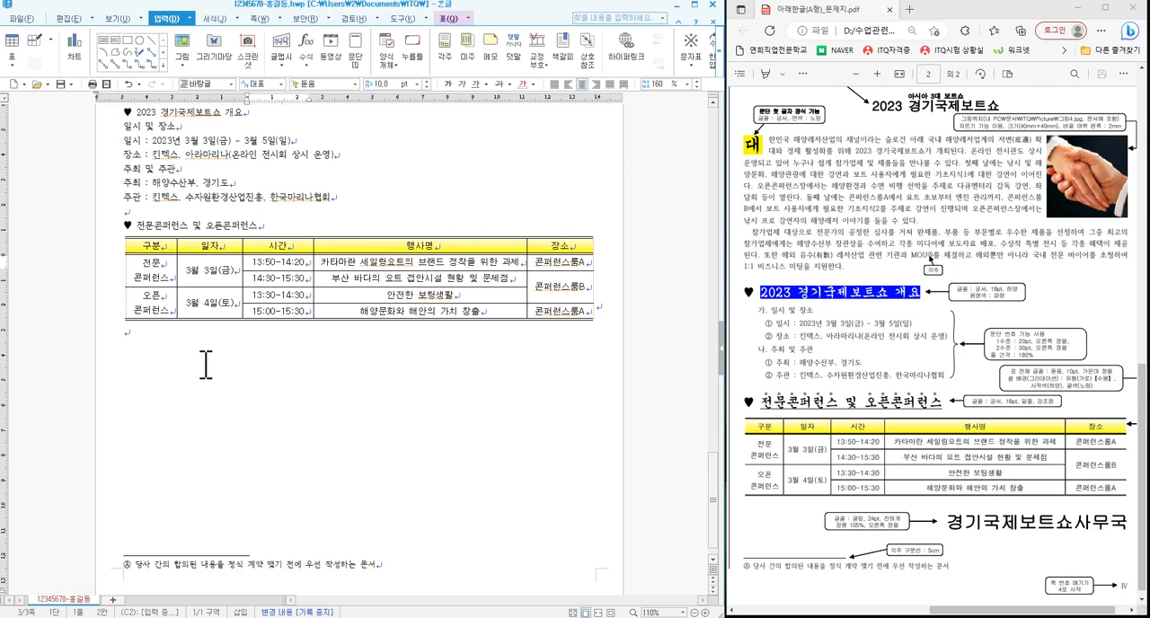
- Leave a blank line under the table, add the closing line 경기국제보트쇼사무국, and save the document
{"action": "left_click", "coordinate": [161, 350]}
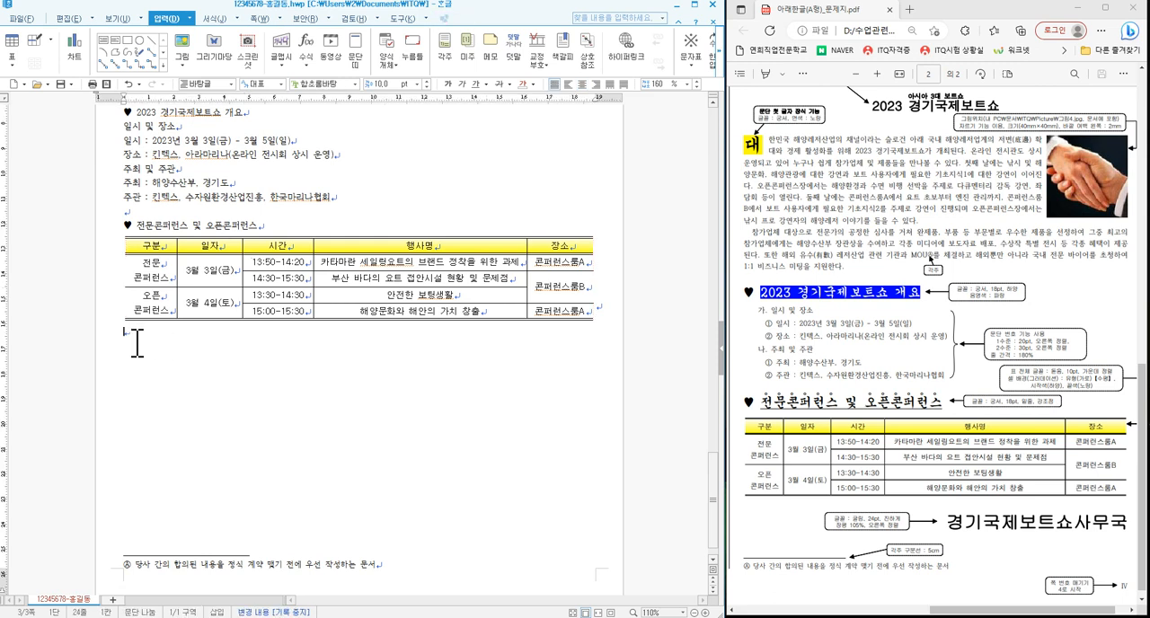
{"action": "type", "text": "경기"}
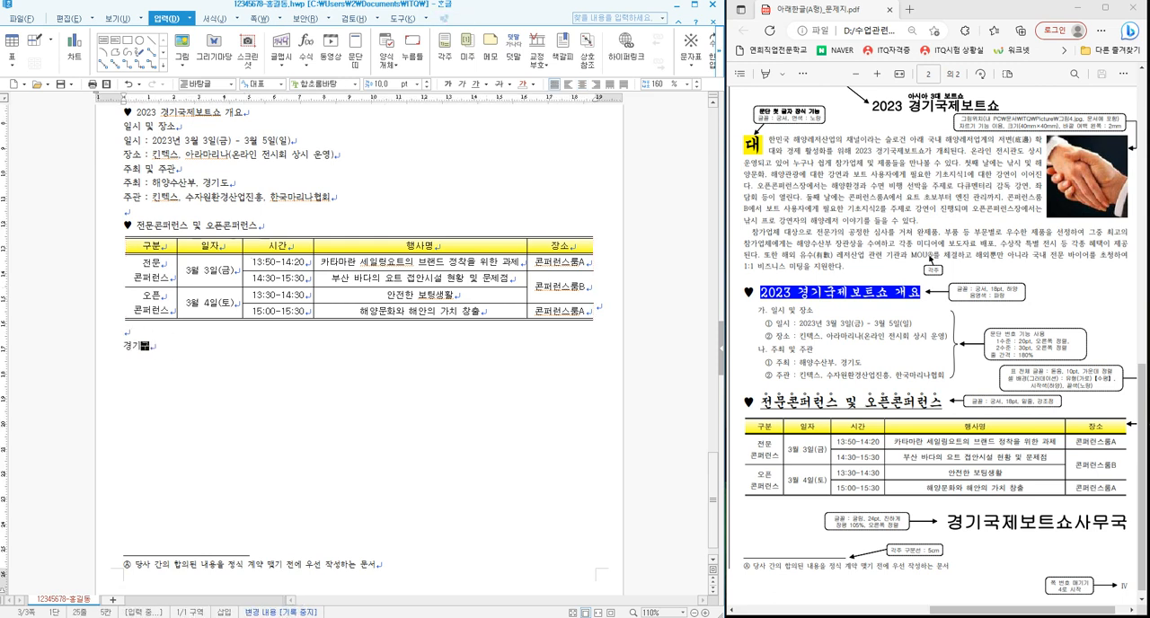
{"action": "type", "text": "국제보트쇼사무"}
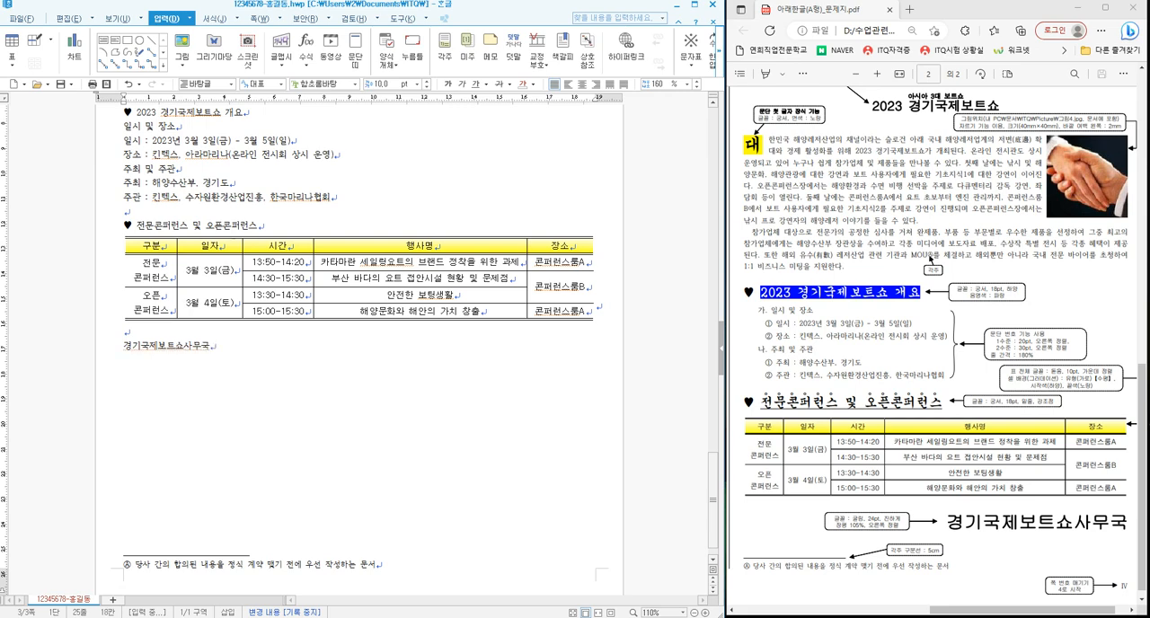
{"action": "left_click", "coordinate": [224, 366]}
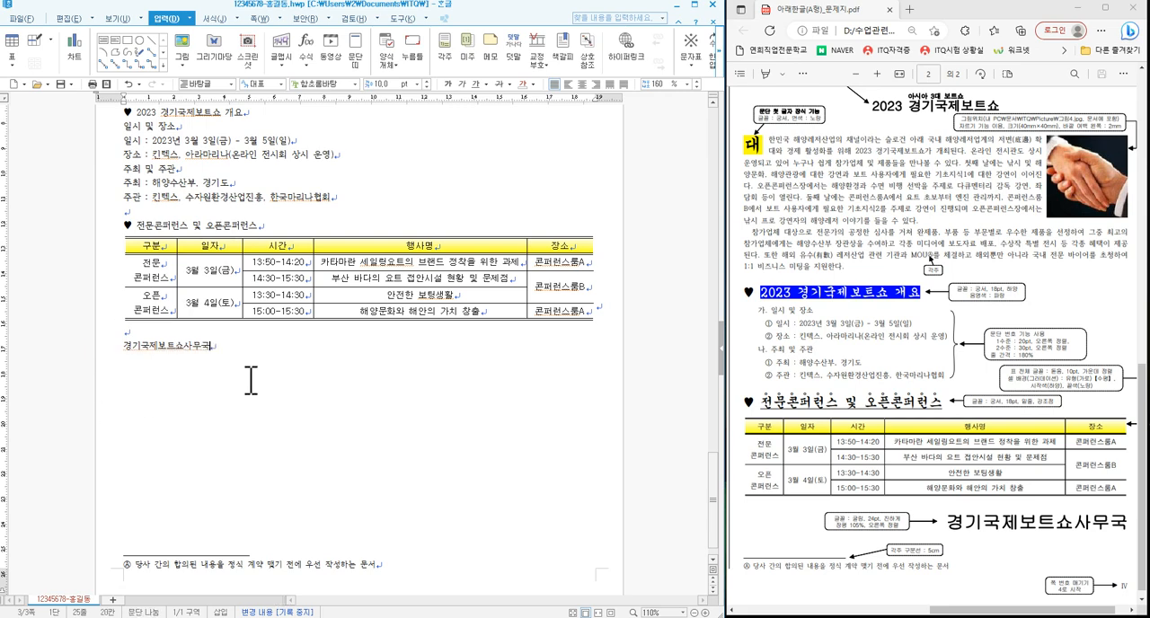
{"action": "scroll", "coordinate": [260, 385], "scroll_direction": "up", "scroll_amount": 5}
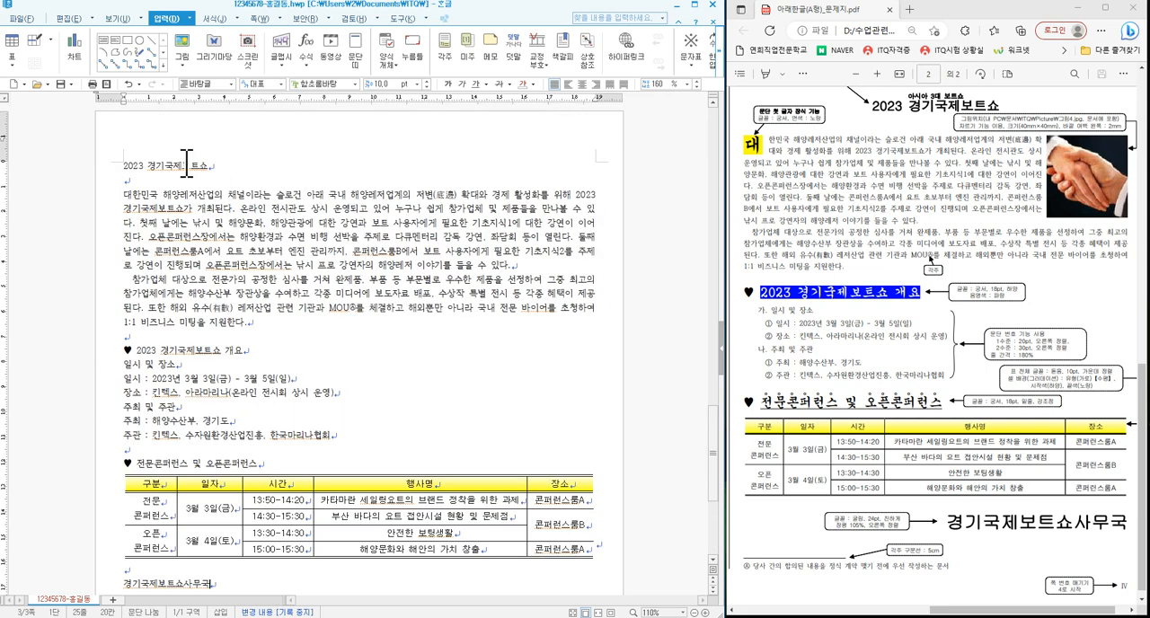
{"action": "left_click", "coordinate": [61, 85]}
- Format the title 2023 경기국제보트쇼 in 돋움, 18 pt, bold and centred, as the exam sheet requires
{"action": "scroll", "coordinate": [988, 402], "scroll_direction": "up", "scroll_amount": 3}
{"action": "scroll", "coordinate": [950, 403], "scroll_direction": "down", "scroll_amount": 3}
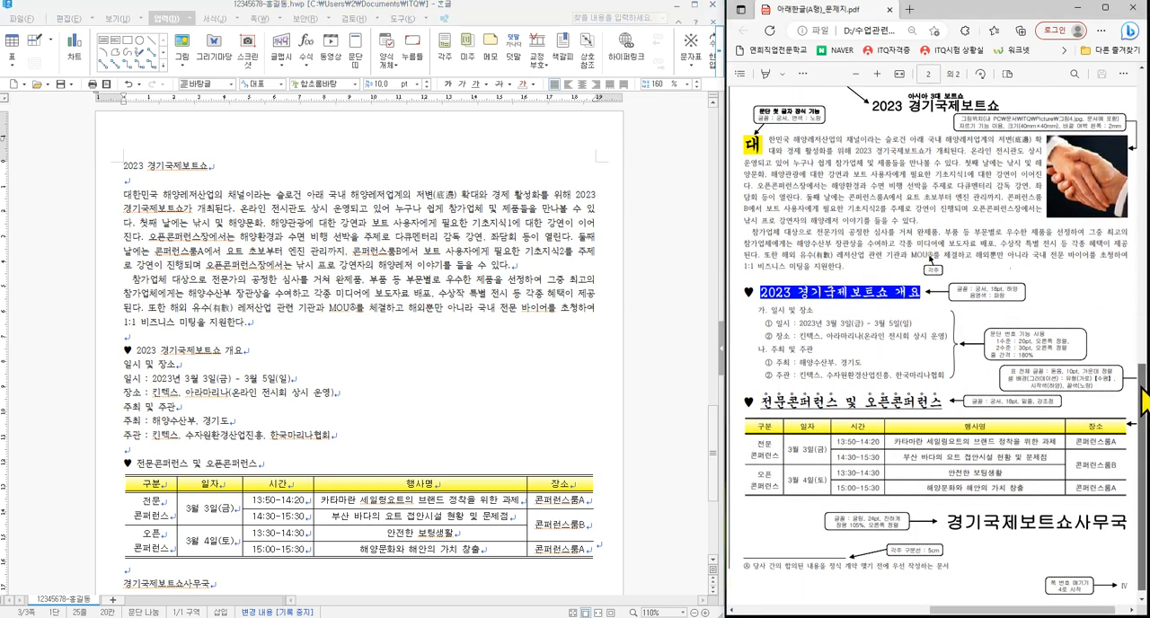
{"action": "scroll", "coordinate": [1147, 388], "scroll_direction": "up", "scroll_amount": 1}
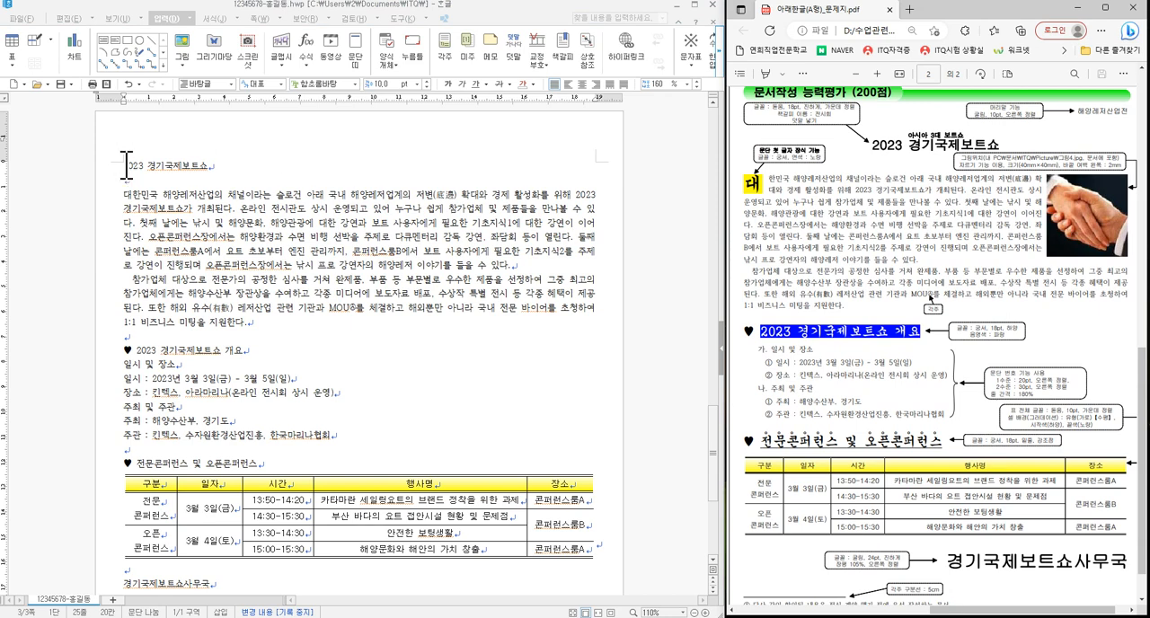
{"action": "left_click_drag", "start_coordinate": [127, 165], "coordinate": [218, 166]}
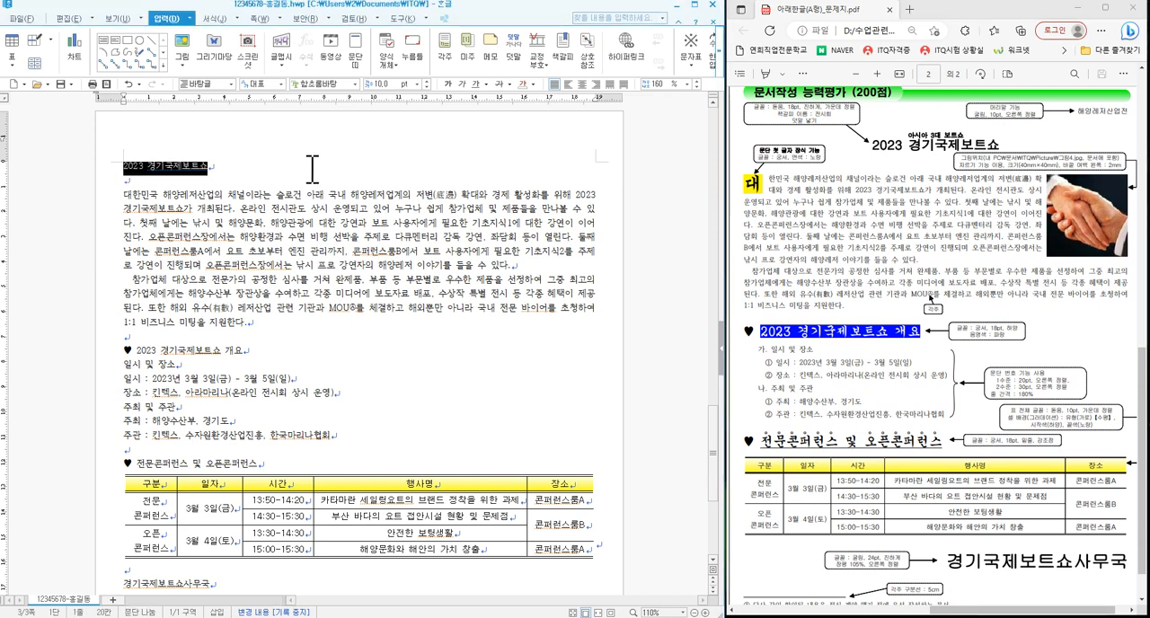
{"action": "left_click", "coordinate": [354, 83]}
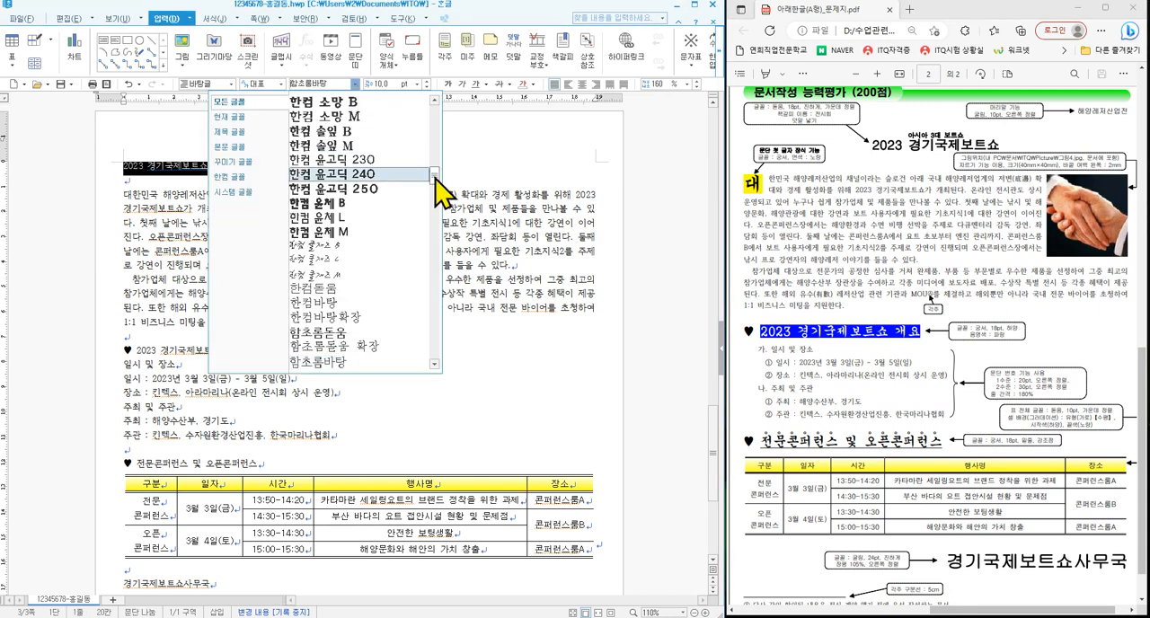
{"action": "left_click_drag", "start_coordinate": [435, 177], "coordinate": [441, 102]}
{"action": "left_click", "coordinate": [372, 116]}
{"action": "left_click", "coordinate": [417, 83]}
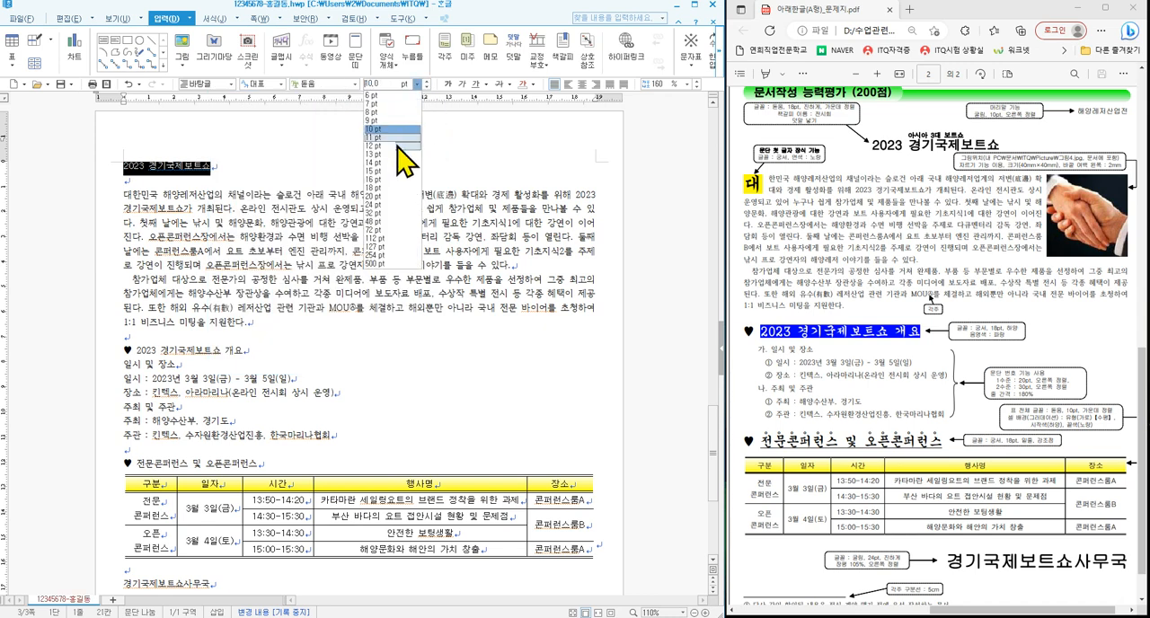
{"action": "left_click", "coordinate": [393, 188]}
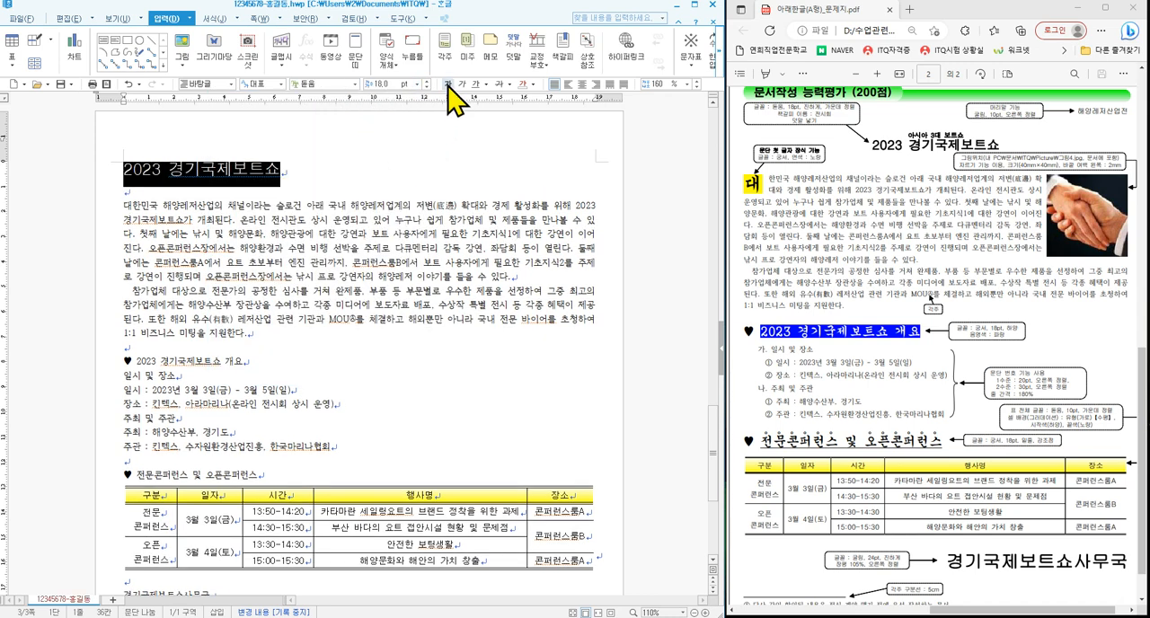
{"action": "left_click", "coordinate": [583, 83]}
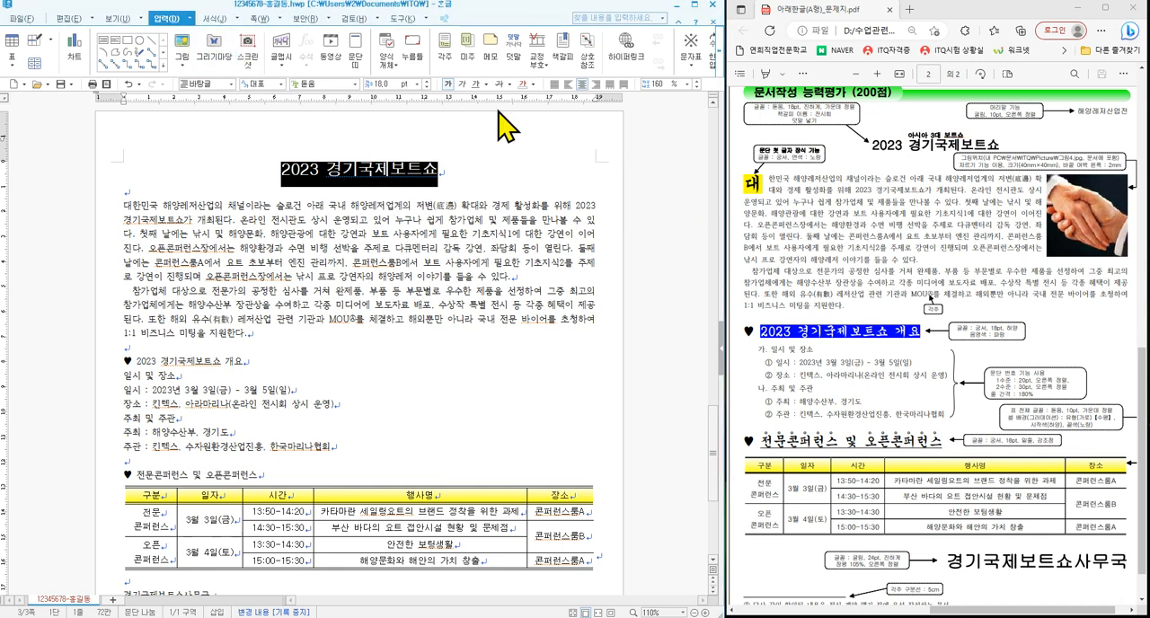
- Add the ruby text (덧말) 아시아 3대 보트쇼 above the title 2023 경기국제보트쇼
{"action": "left_click", "coordinate": [514, 52]}
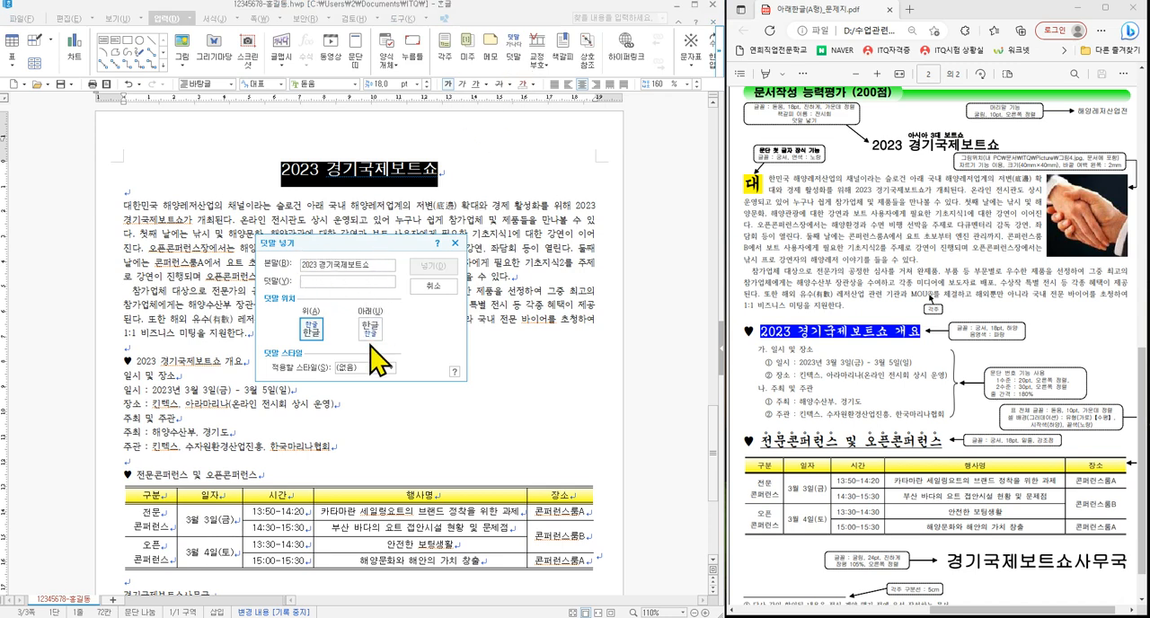
{"action": "type", "text": "아시아 3대 보트쇼"}
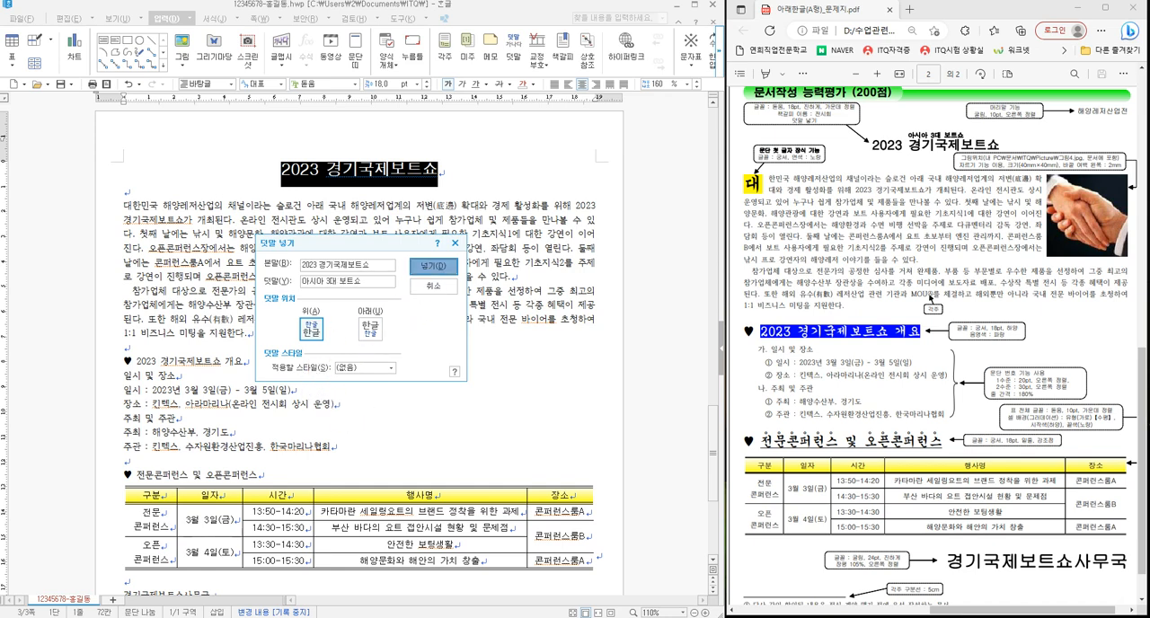
{"action": "left_click", "coordinate": [432, 266]}
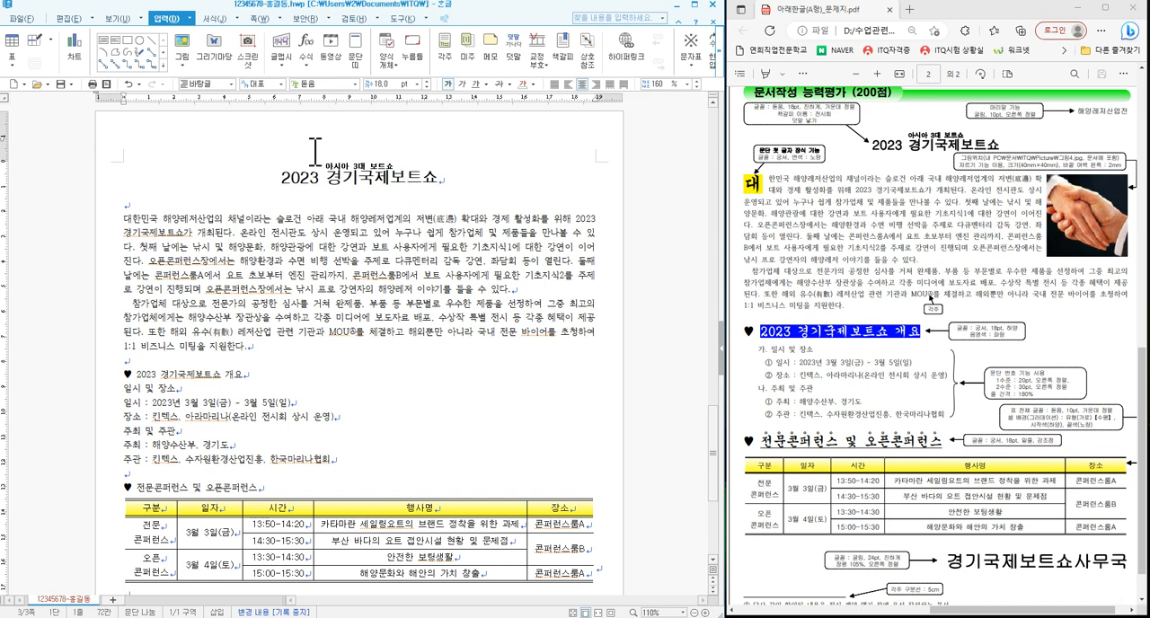
- Insert a bookmark named 전시회 at the start of the title 2023 경기국제보트쇼
{"action": "left_click", "coordinate": [284, 170]}
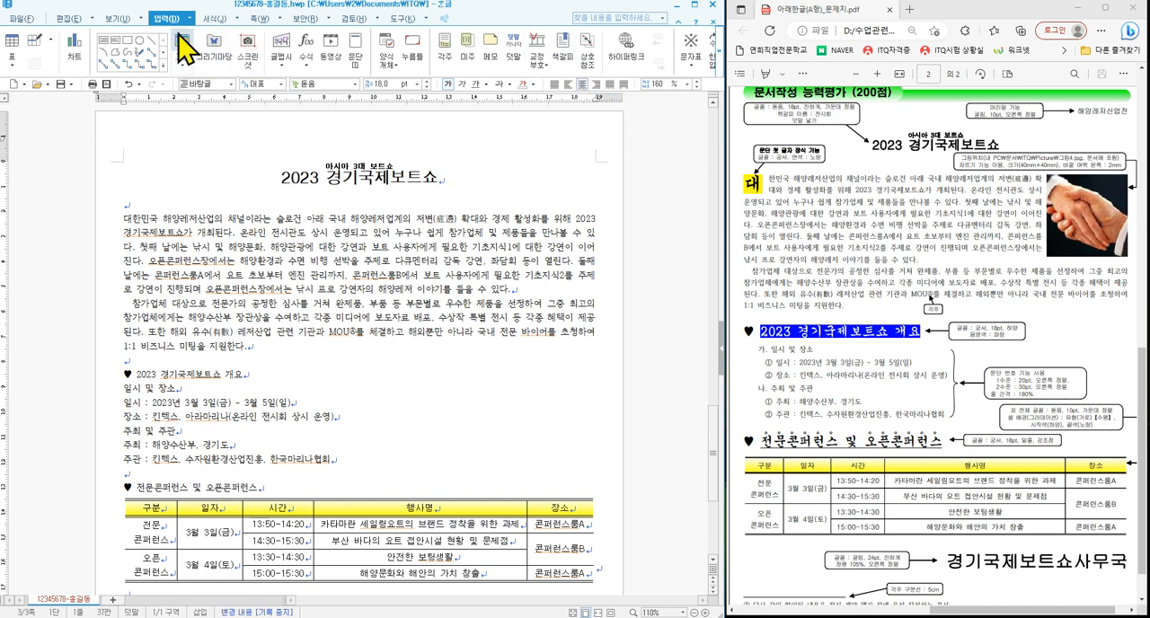
{"action": "left_click", "coordinate": [565, 52]}
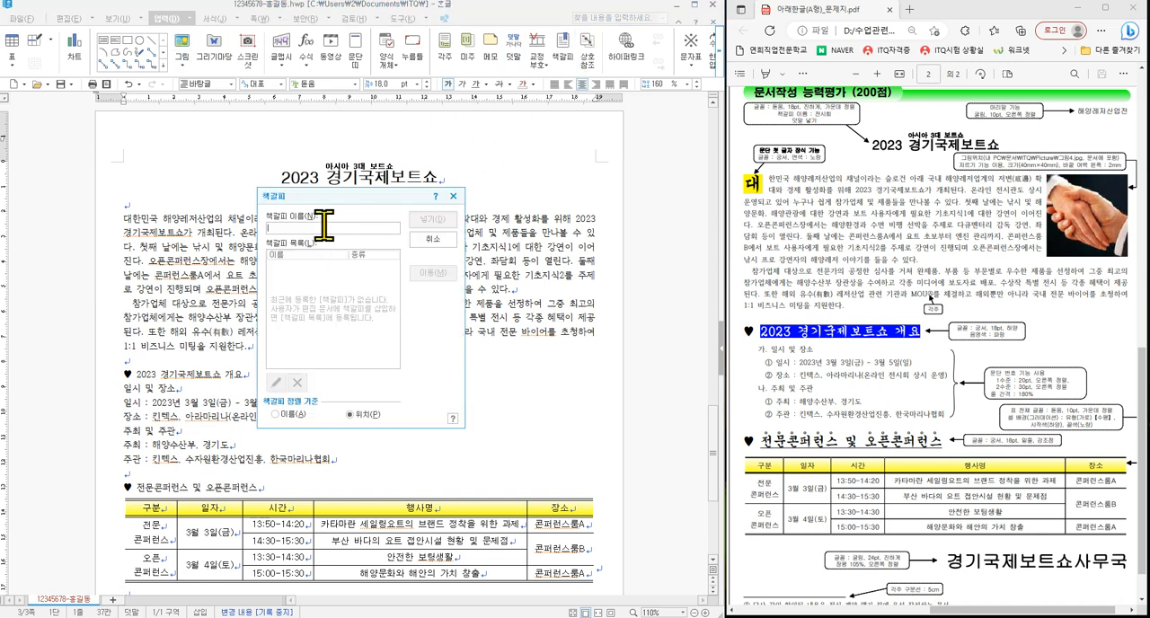
{"action": "type", "text": "ㅈ"}
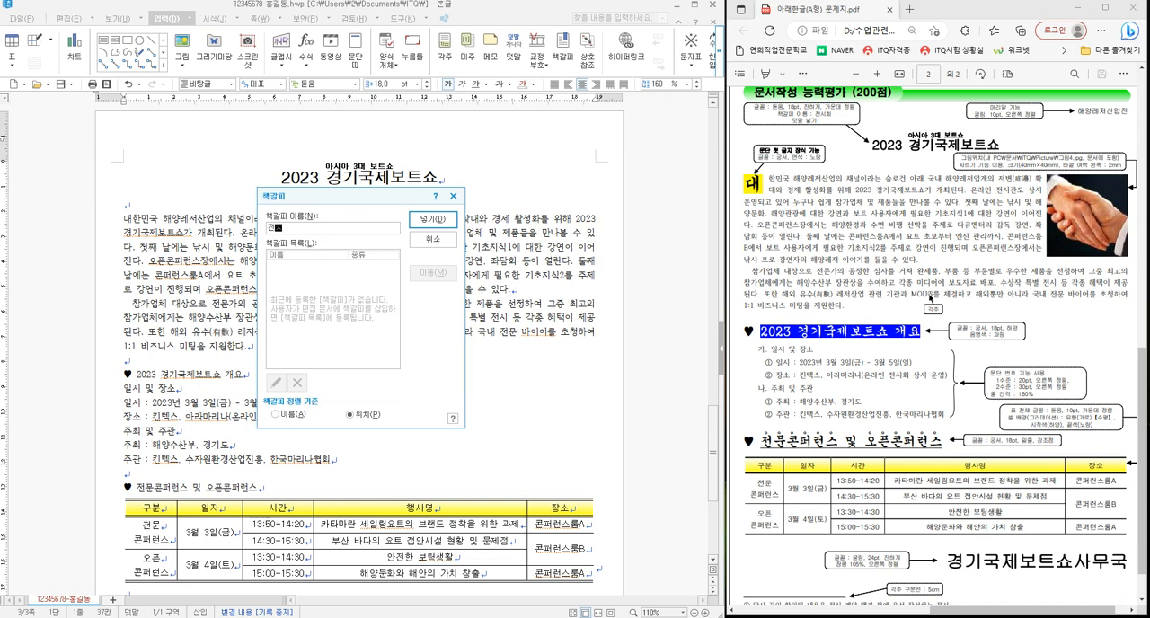
{"action": "left_click", "coordinate": [433, 219]}
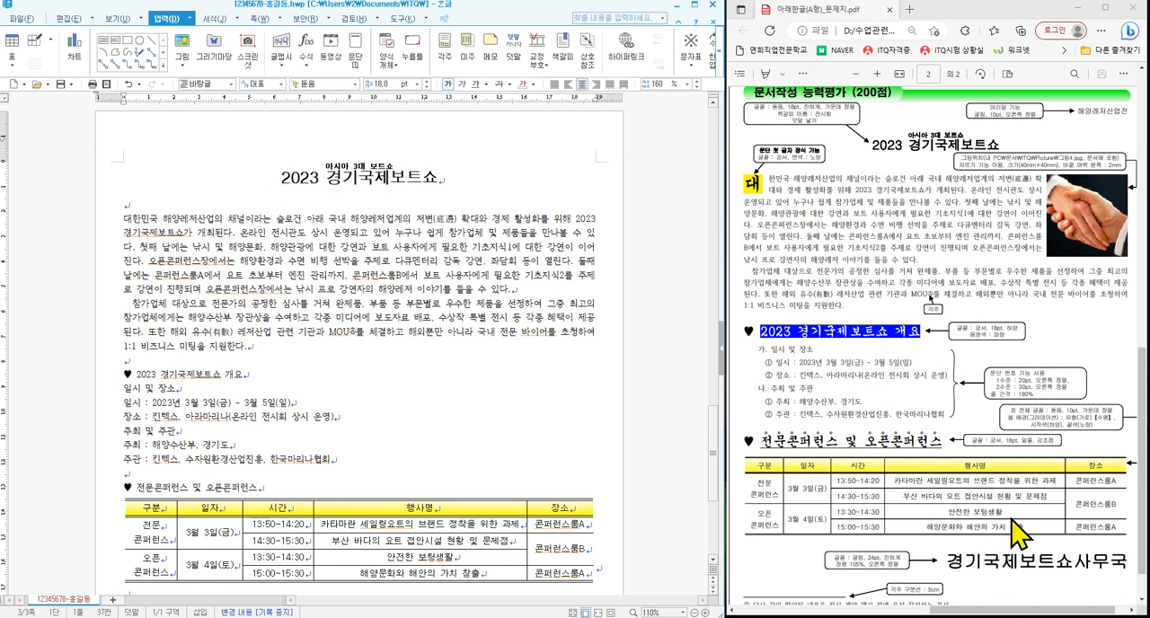
- Hyperlink the ABC주식회사 logo picture on page 2 to the 전시회 bookmark in the current document
{"action": "left_click_drag", "start_coordinate": [1008, 611], "coordinate": [834, 612]}
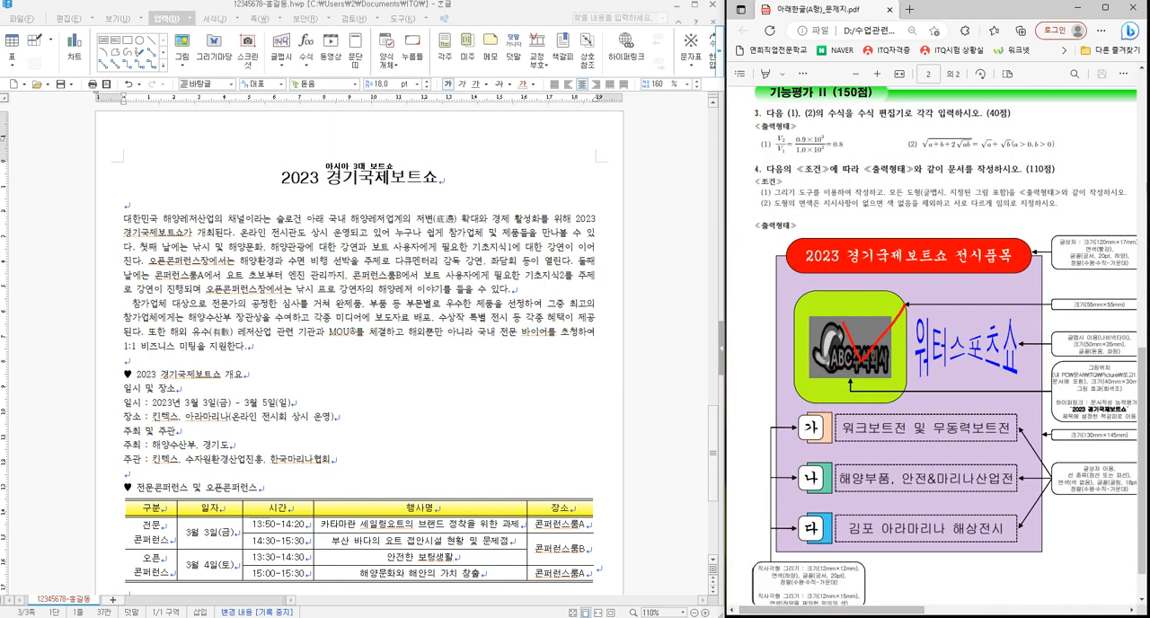
{"action": "key", "text": "Escape"}
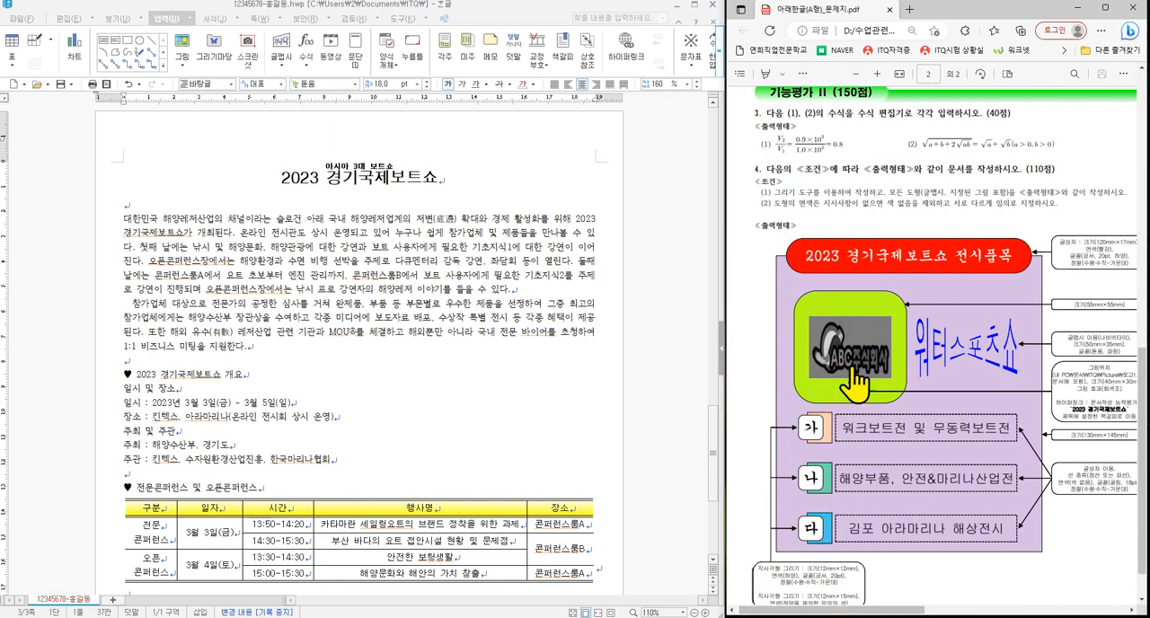
{"action": "scroll", "coordinate": [452, 312], "scroll_direction": "up", "scroll_amount": 10}
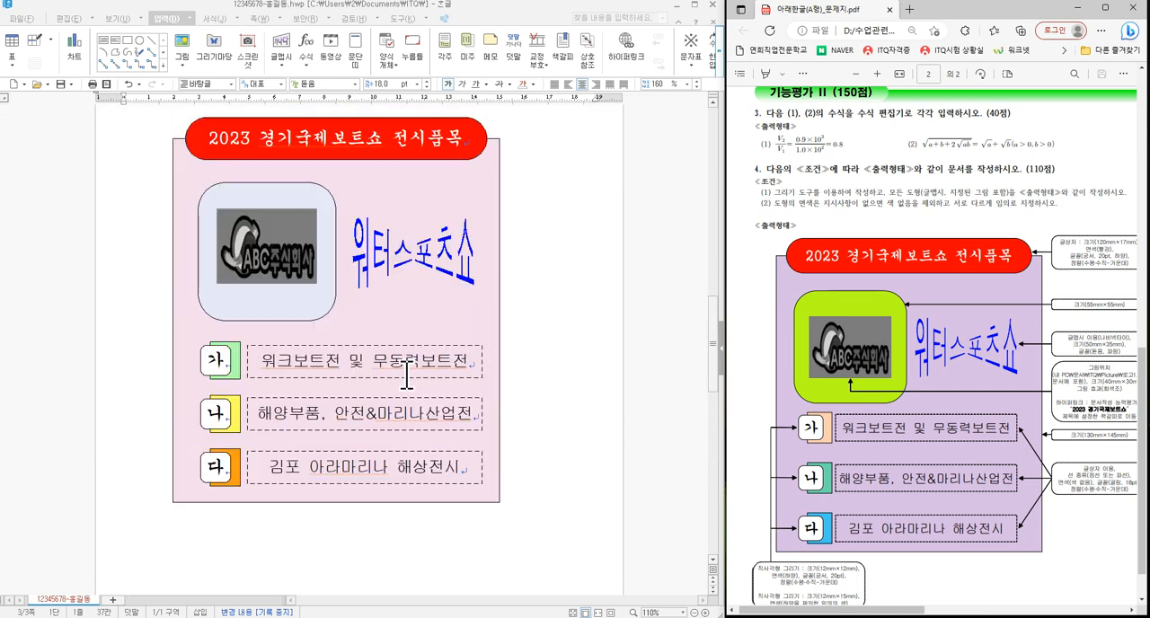
{"action": "left_click", "coordinate": [270, 244]}
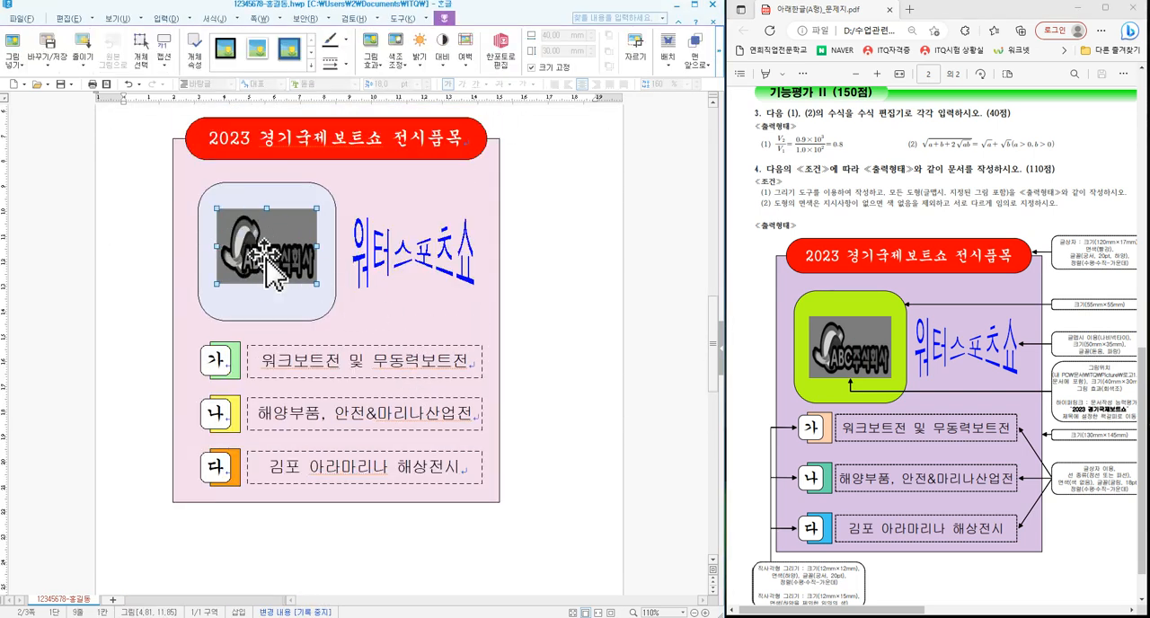
{"action": "left_click", "coordinate": [163, 19]}
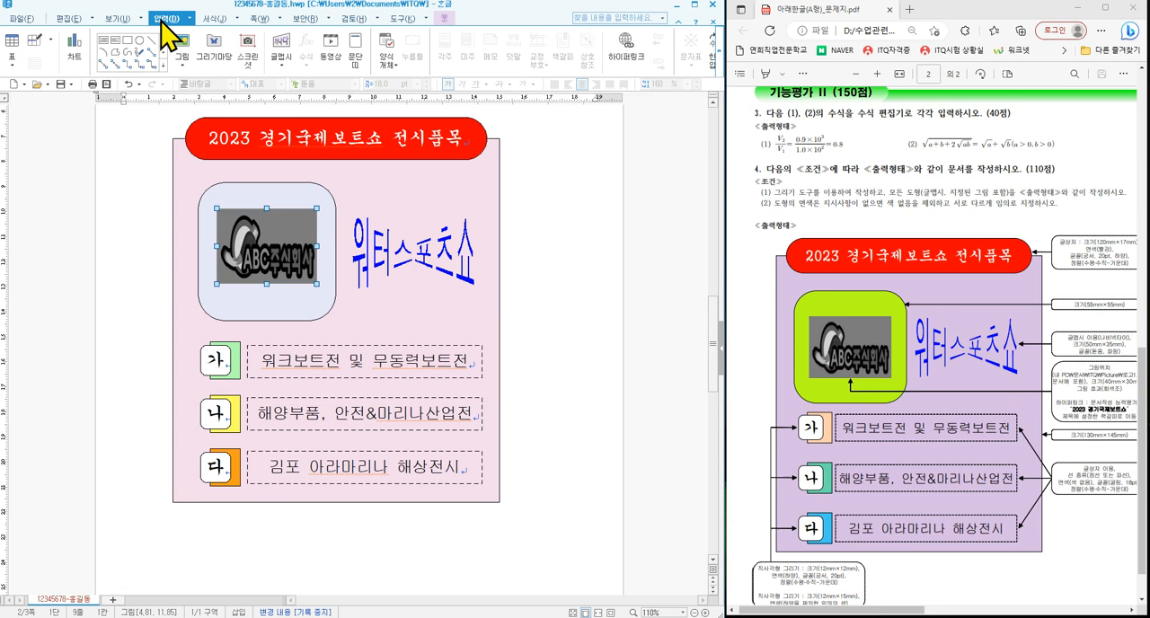
{"action": "left_click", "coordinate": [634, 53]}
{"action": "left_click_drag", "start_coordinate": [355, 176], "coordinate": [479, 185]}
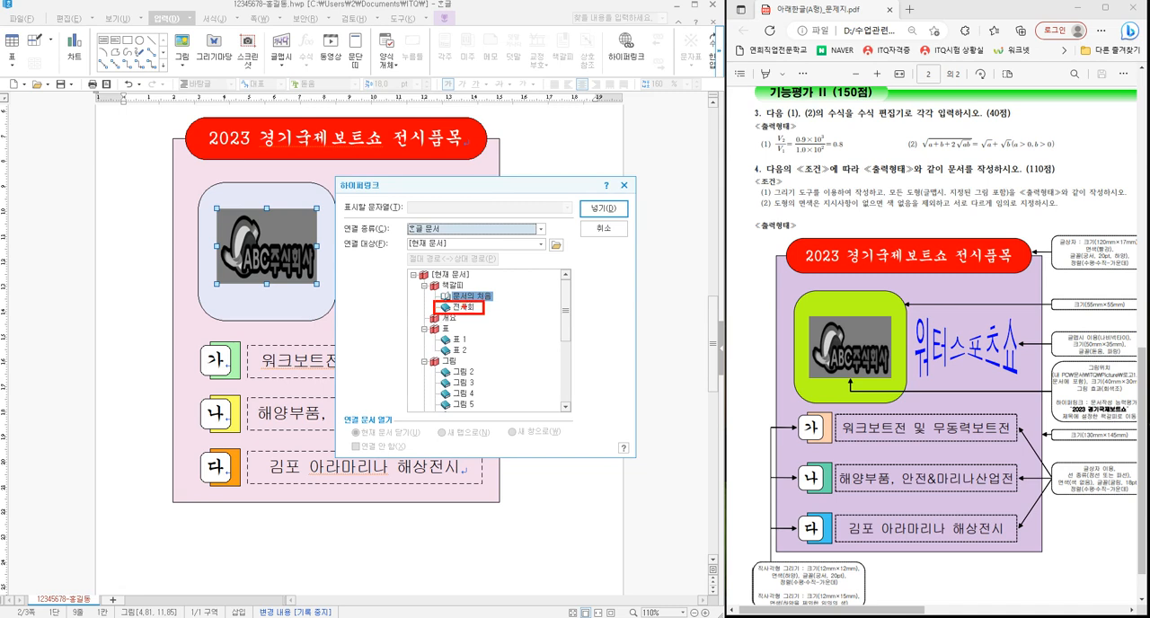
{"action": "left_click", "coordinate": [457, 306]}
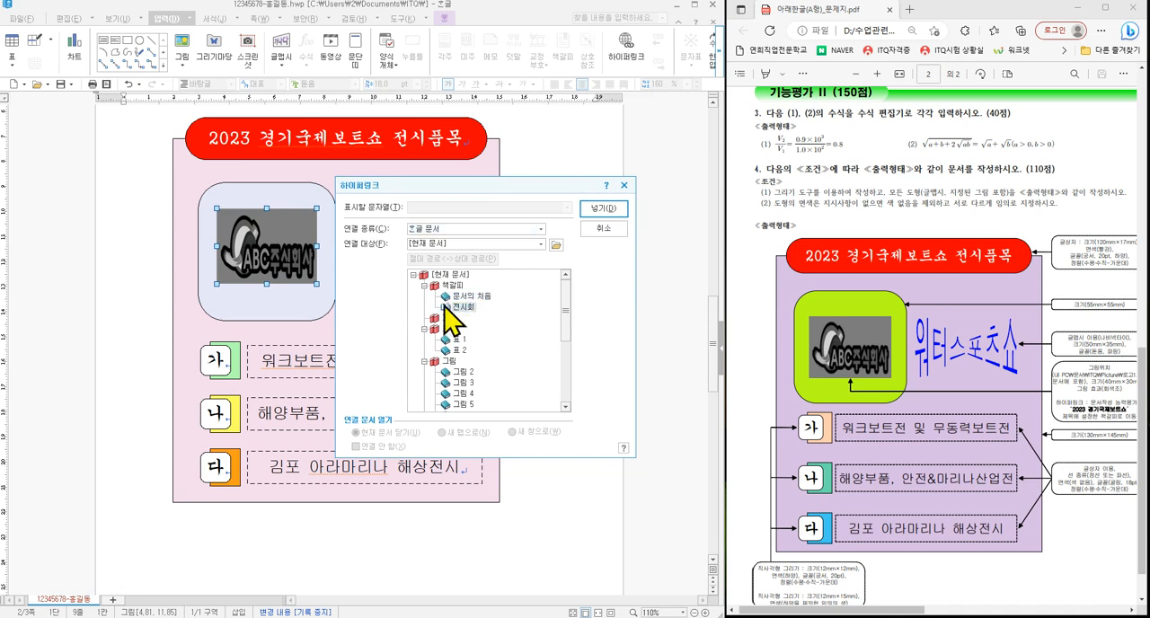
{"action": "left_click", "coordinate": [604, 209]}
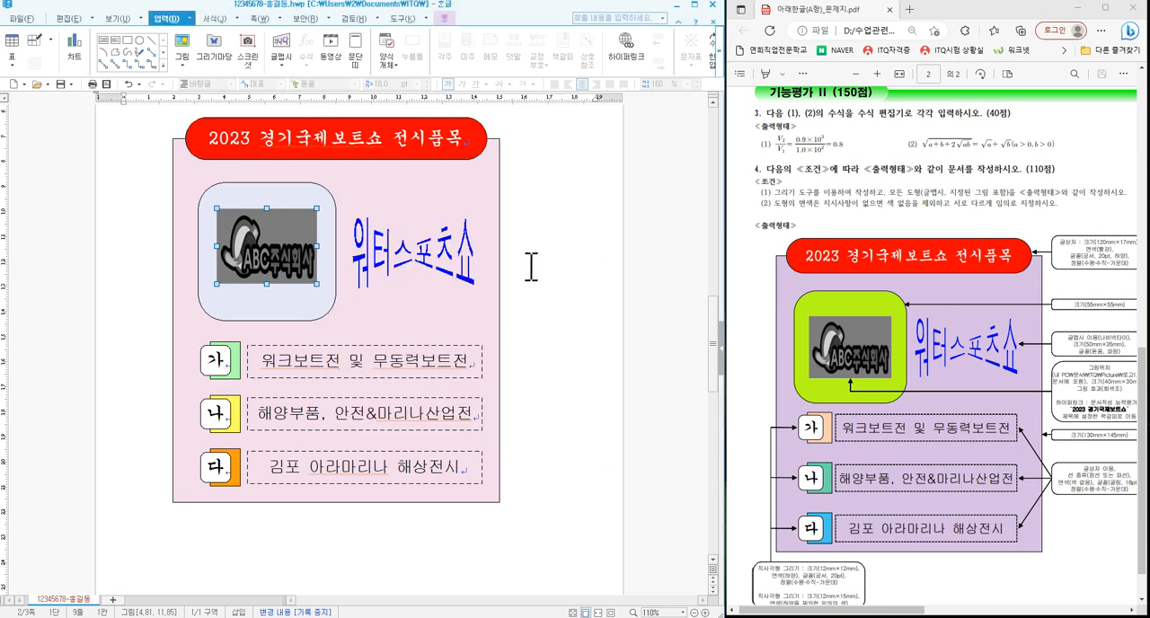
- Follow the ABC주식회사 logo's hyperlink on page 2 to test its jump to the 전시회 bookmark
{"action": "left_click", "coordinate": [254, 274]}
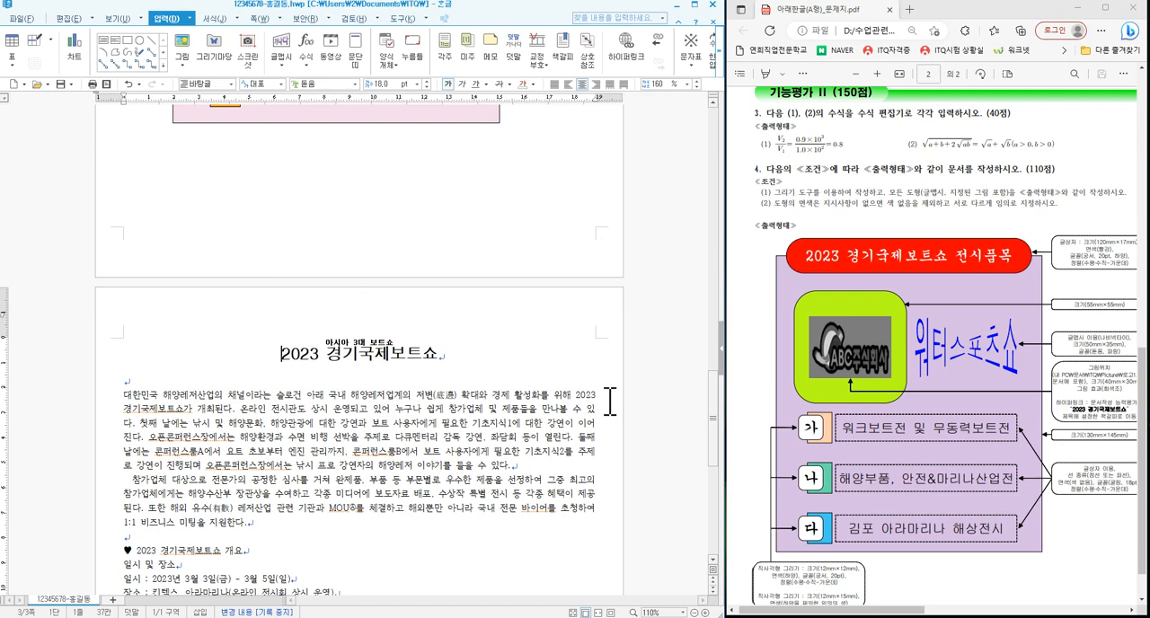
{"action": "scroll", "coordinate": [503, 256], "scroll_direction": "up", "scroll_amount": 5}
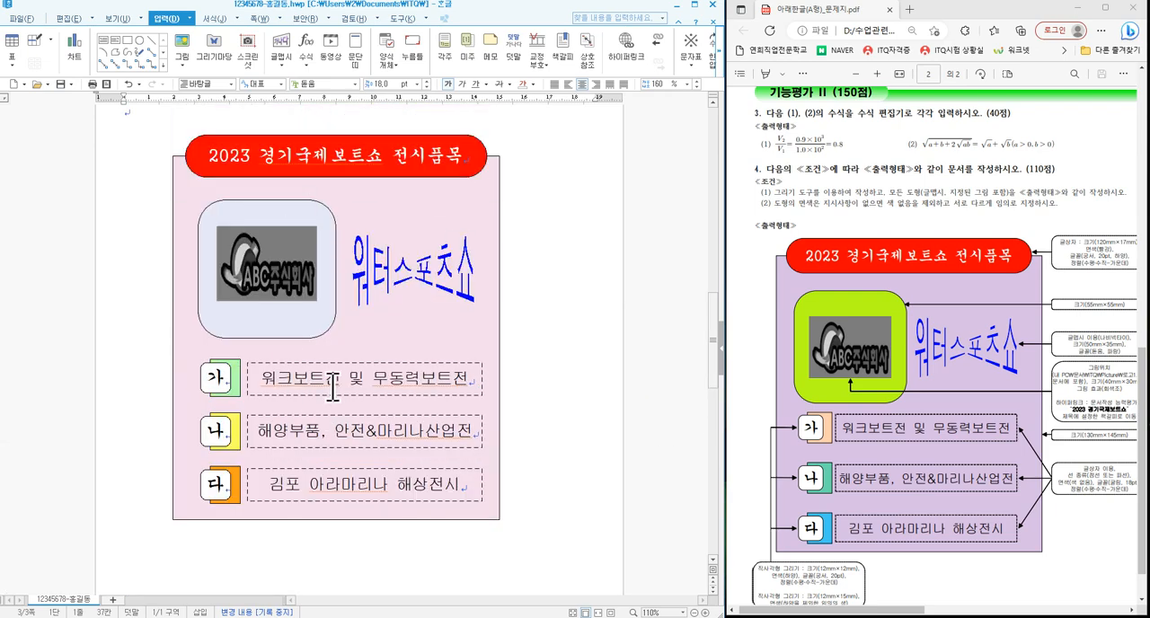
{"action": "scroll", "coordinate": [375, 379], "scroll_direction": "down", "scroll_amount": 8}
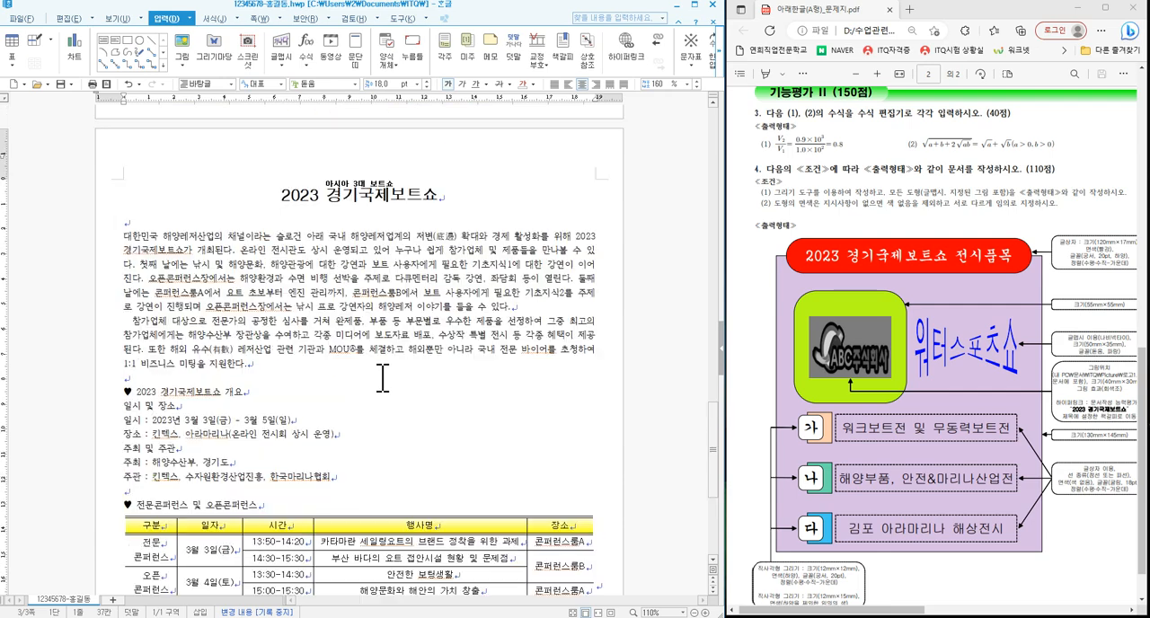
- Create a header (머리말) for both pages on the page 3 document with the text 해양레저산업전
{"action": "scroll", "coordinate": [917, 551], "scroll_direction": "down", "scroll_amount": 10}
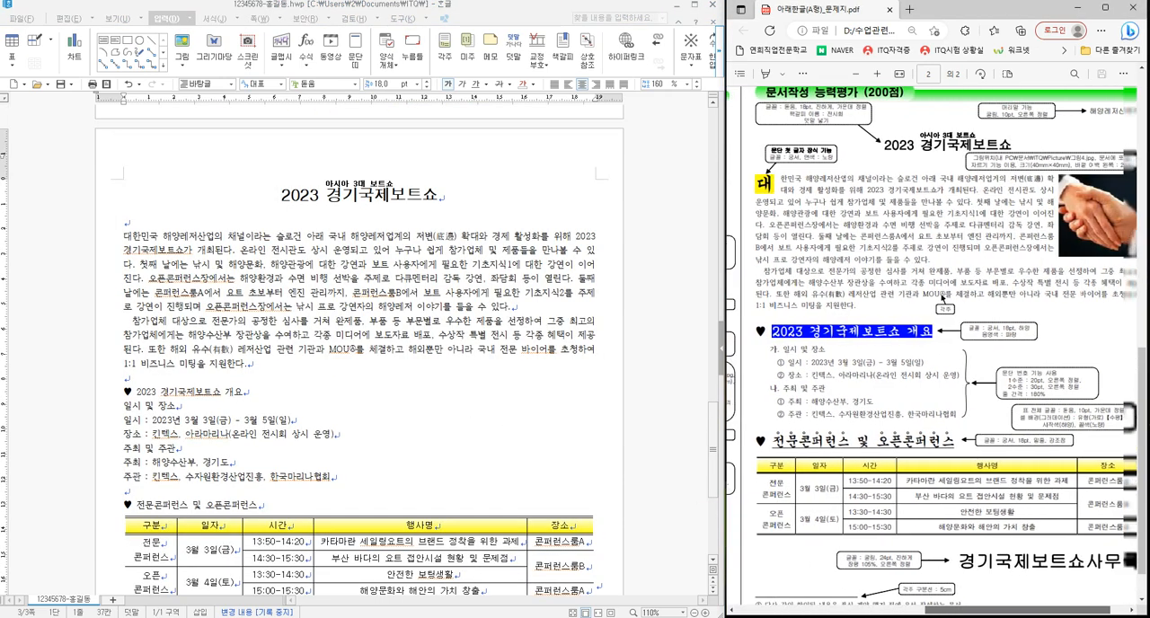
{"action": "left_click_drag", "start_coordinate": [1033, 610], "coordinate": [1022, 610]}
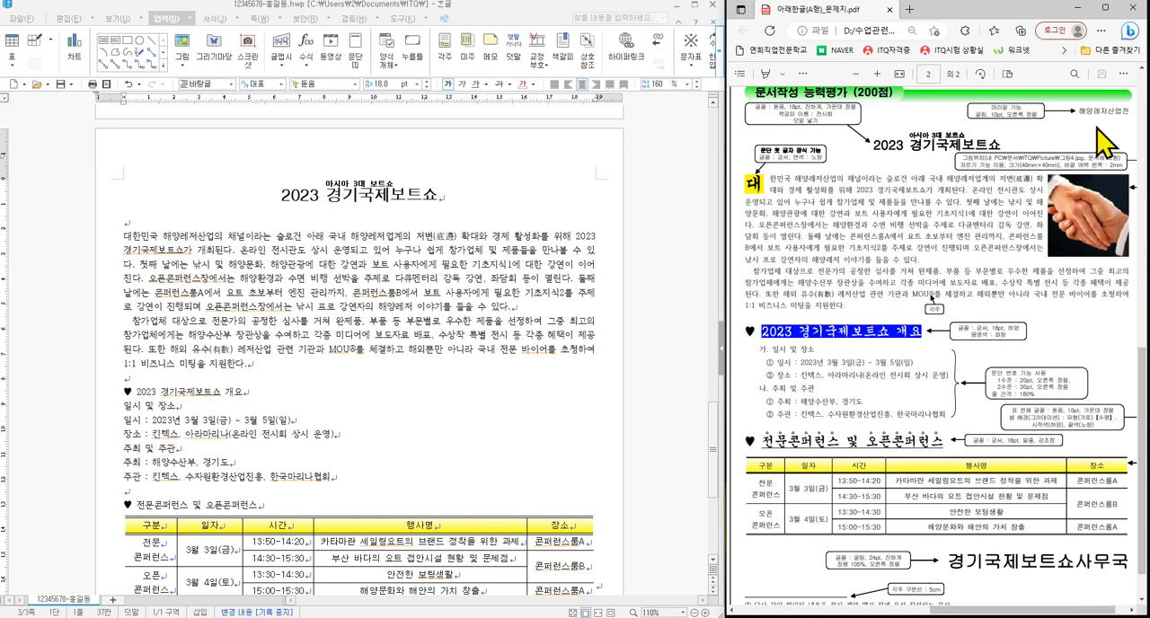
{"action": "left_click", "coordinate": [291, 184]}
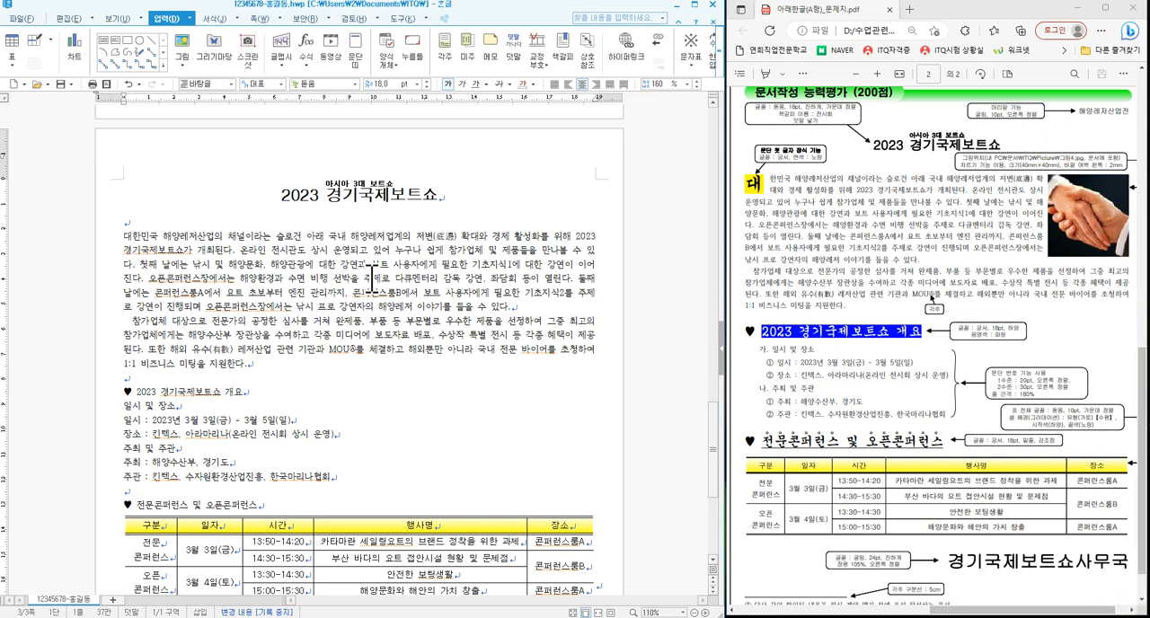
{"action": "left_click", "coordinate": [260, 18]}
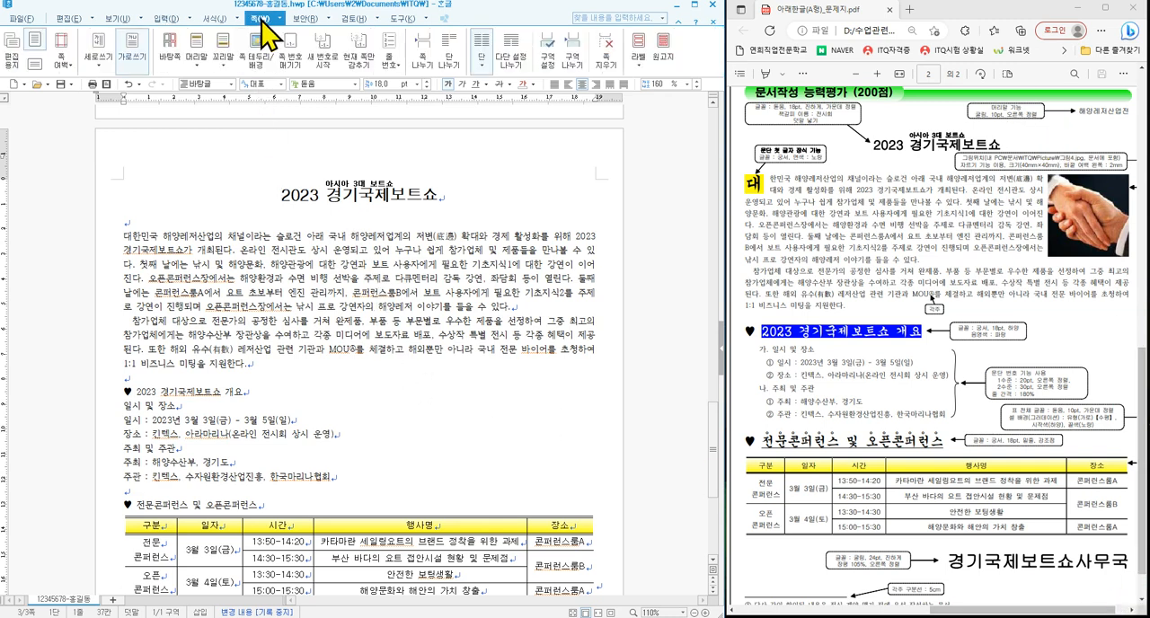
{"action": "left_click", "coordinate": [198, 40]}
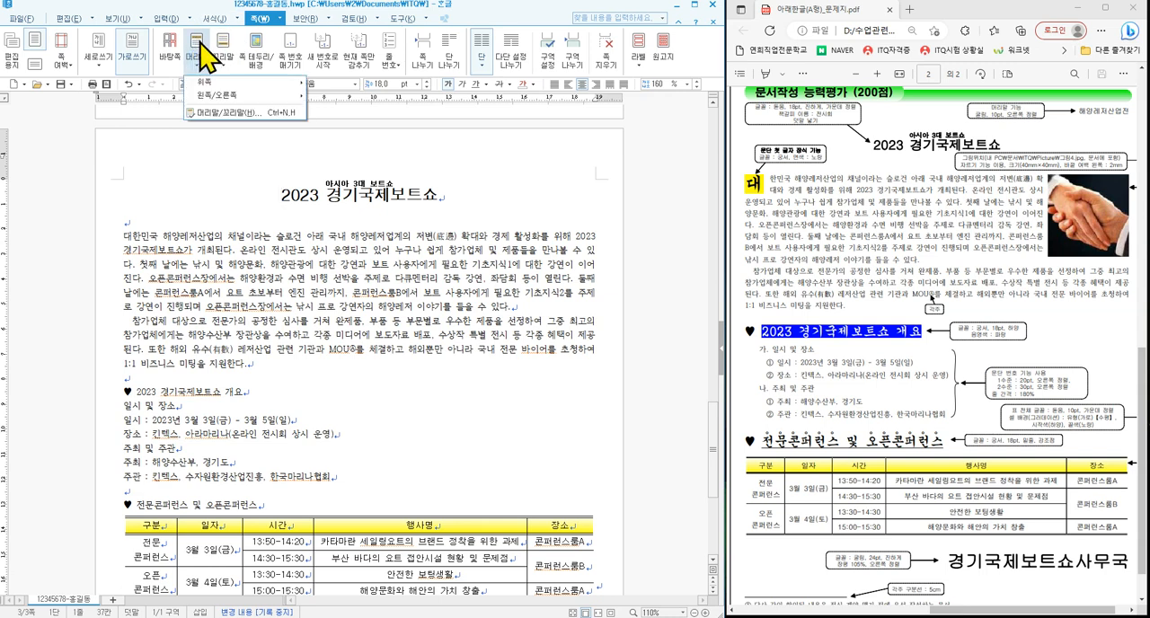
{"action": "left_click", "coordinate": [219, 113]}
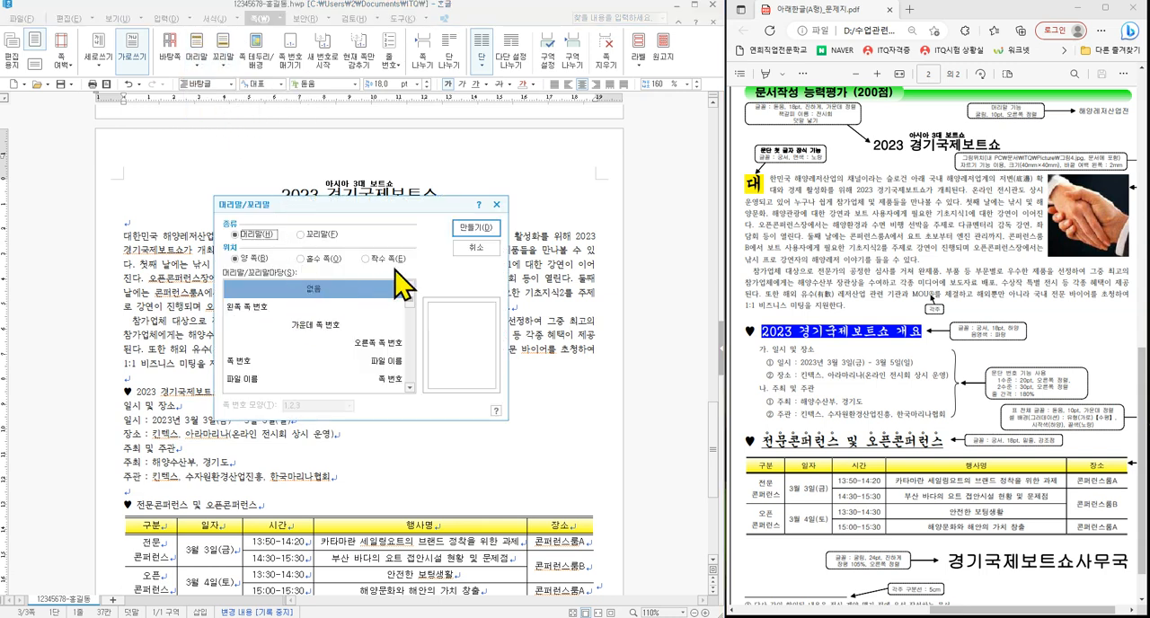
{"action": "left_click", "coordinate": [472, 229]}
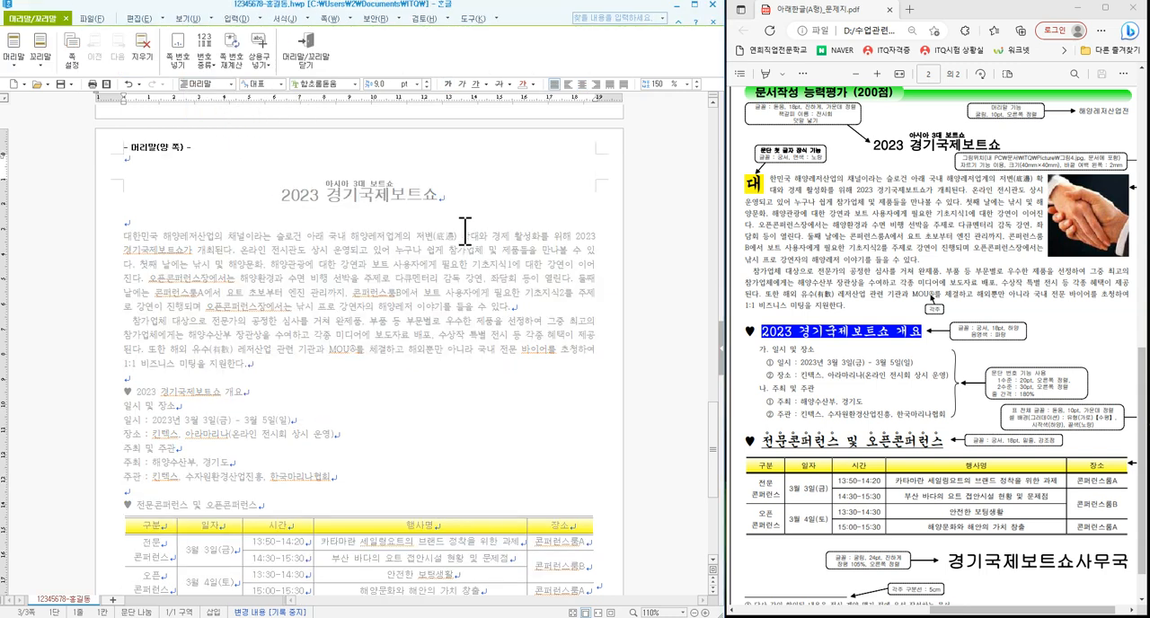
{"action": "type", "text": "ㅎ"}
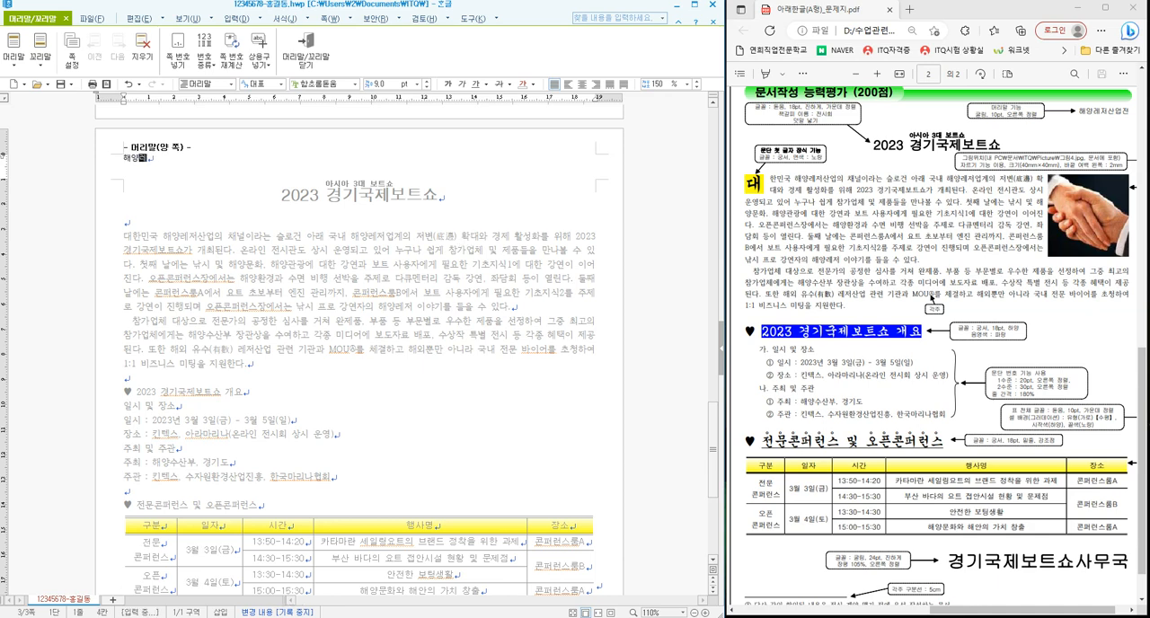
{"action": "type", "text": "양레저산ㅇ"}
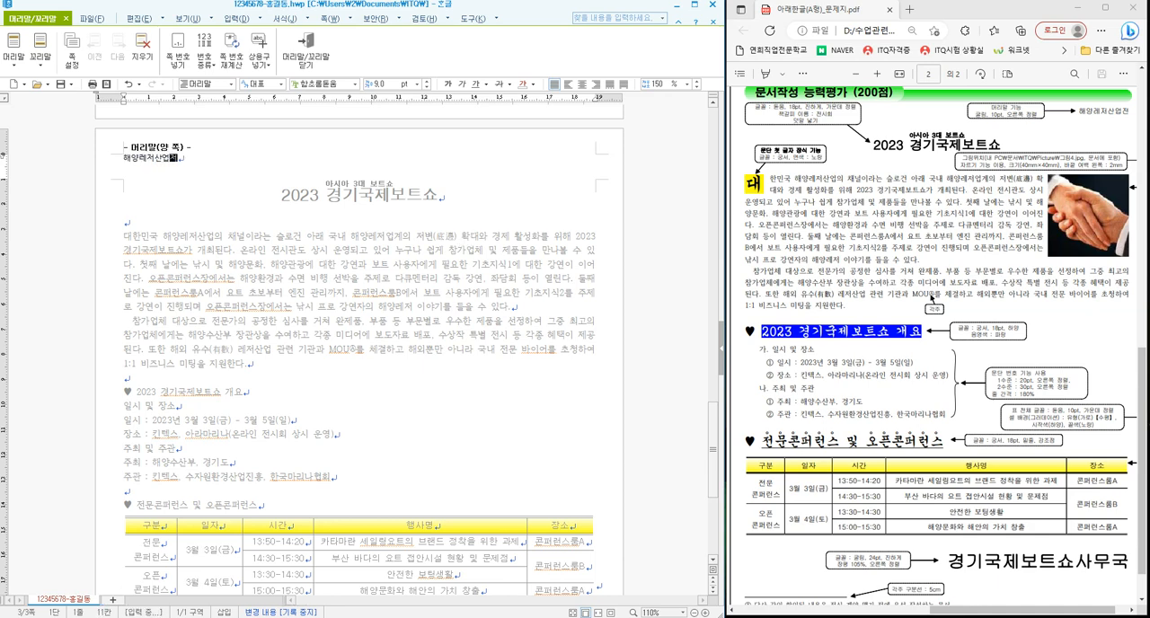
{"action": "type", "text": "전"}
- Format the header text 해양레저산업전 in 굴림, 10 pt, right-aligned, and leave header editing
{"action": "key", "text": "shift+Home"}
{"action": "left_click", "coordinate": [355, 84]}
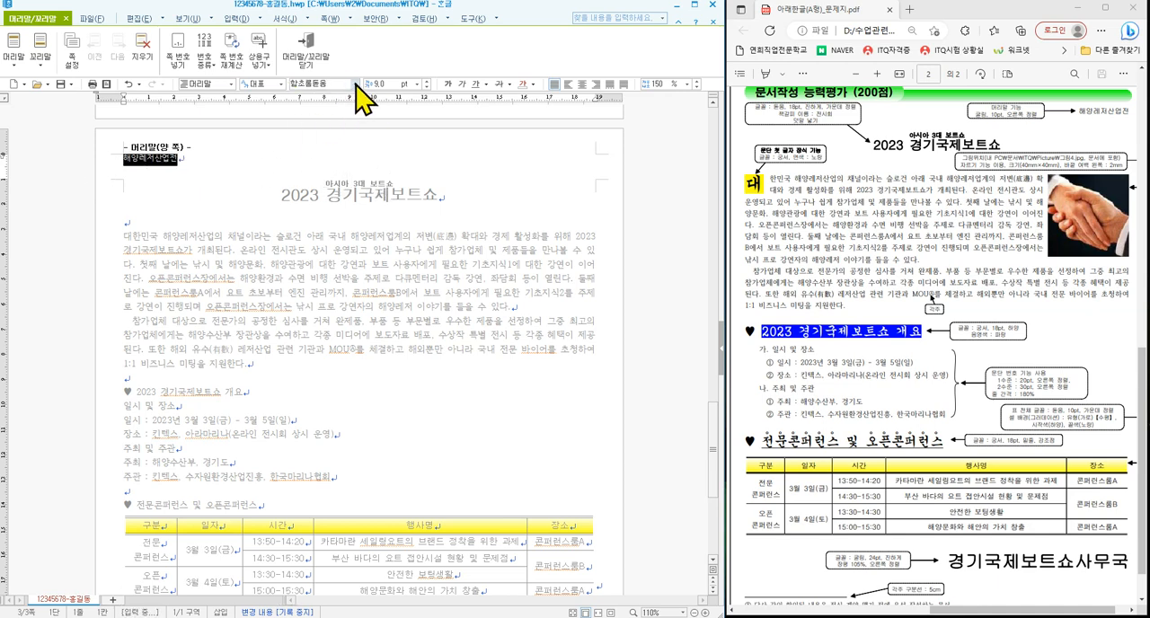
{"action": "left_click_drag", "start_coordinate": [436, 169], "coordinate": [432, 87]}
{"action": "left_click", "coordinate": [353, 116]}
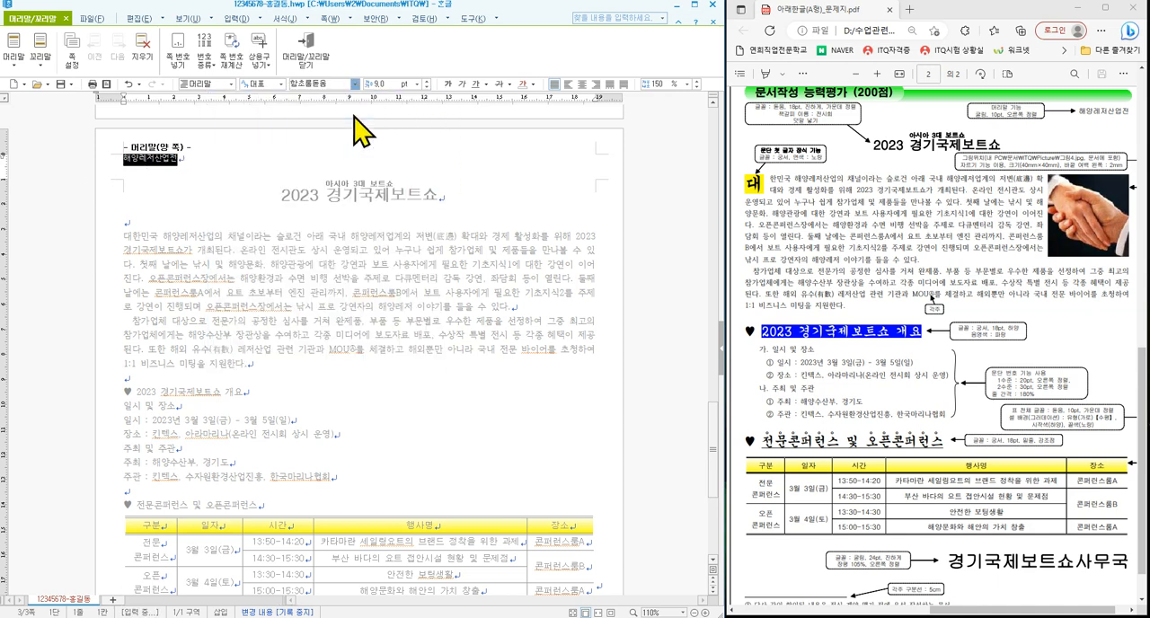
{"action": "left_click", "coordinate": [426, 82]}
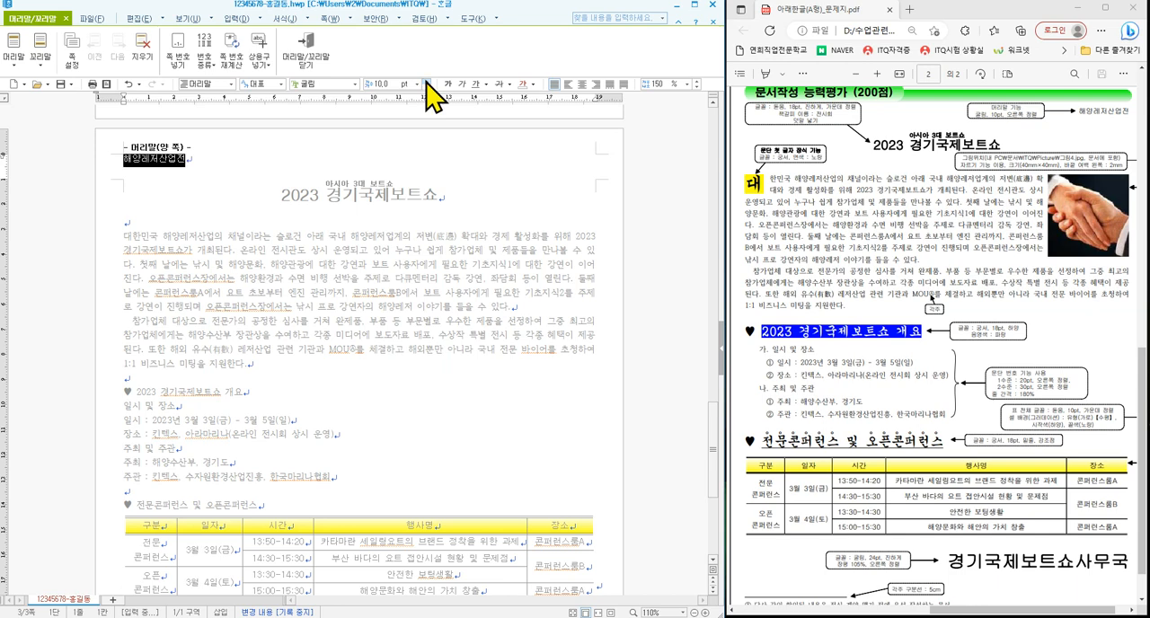
{"action": "left_click", "coordinate": [595, 85]}
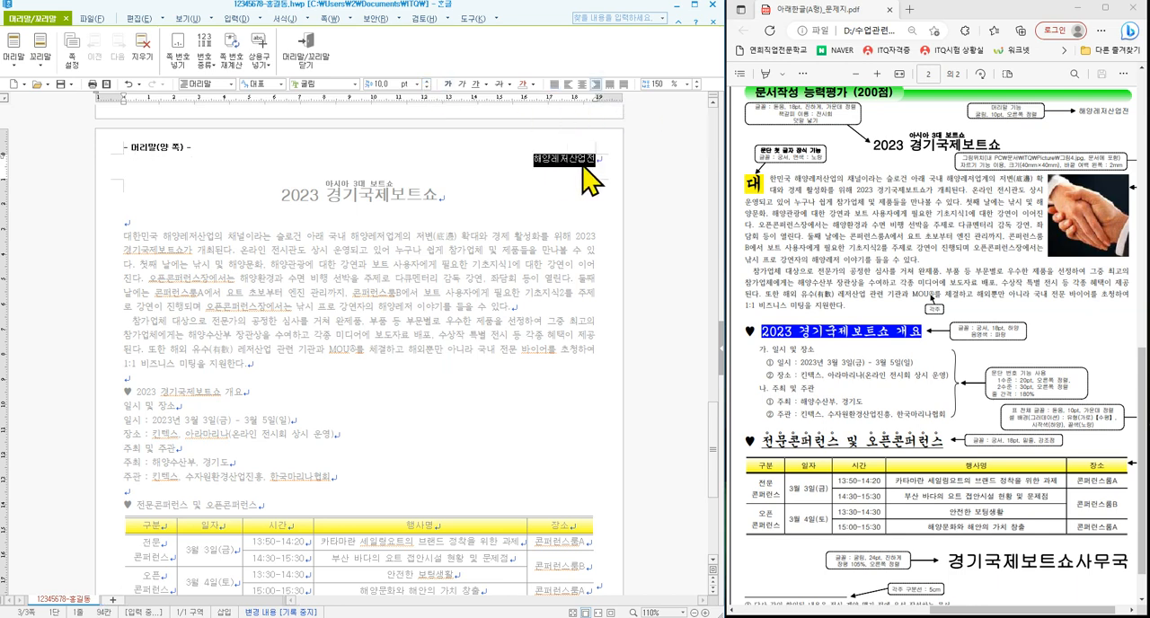
{"action": "left_click", "coordinate": [309, 54]}
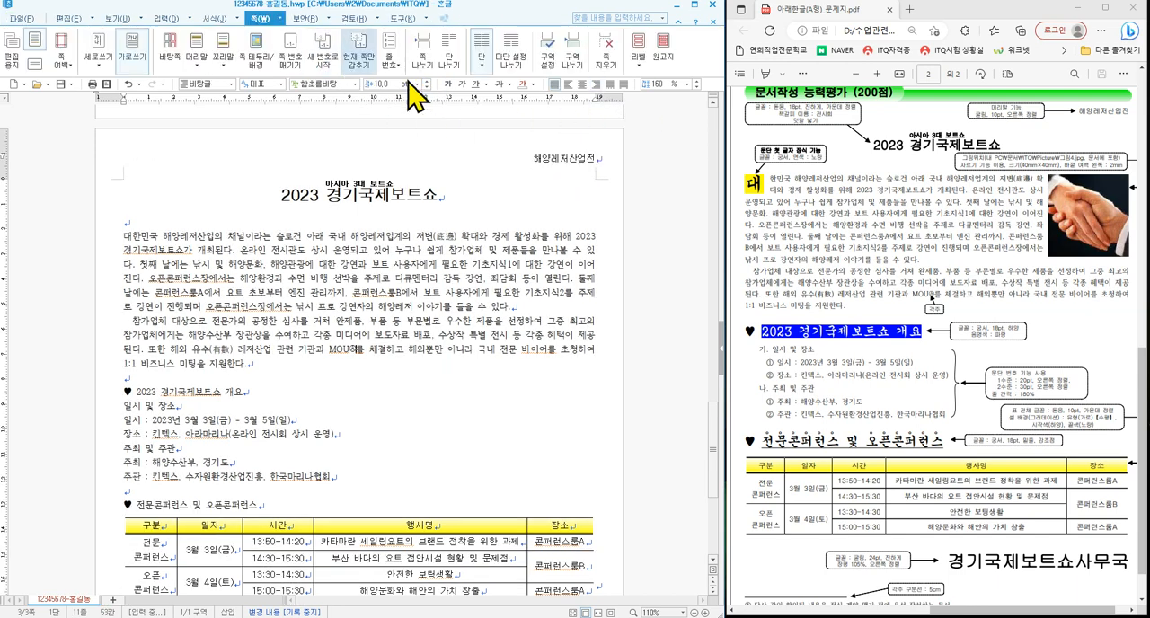
- Add page numbering from the title's page at the bottom right of the page, in uppercase Roman numerals without dashes
{"action": "left_click", "coordinate": [275, 191]}
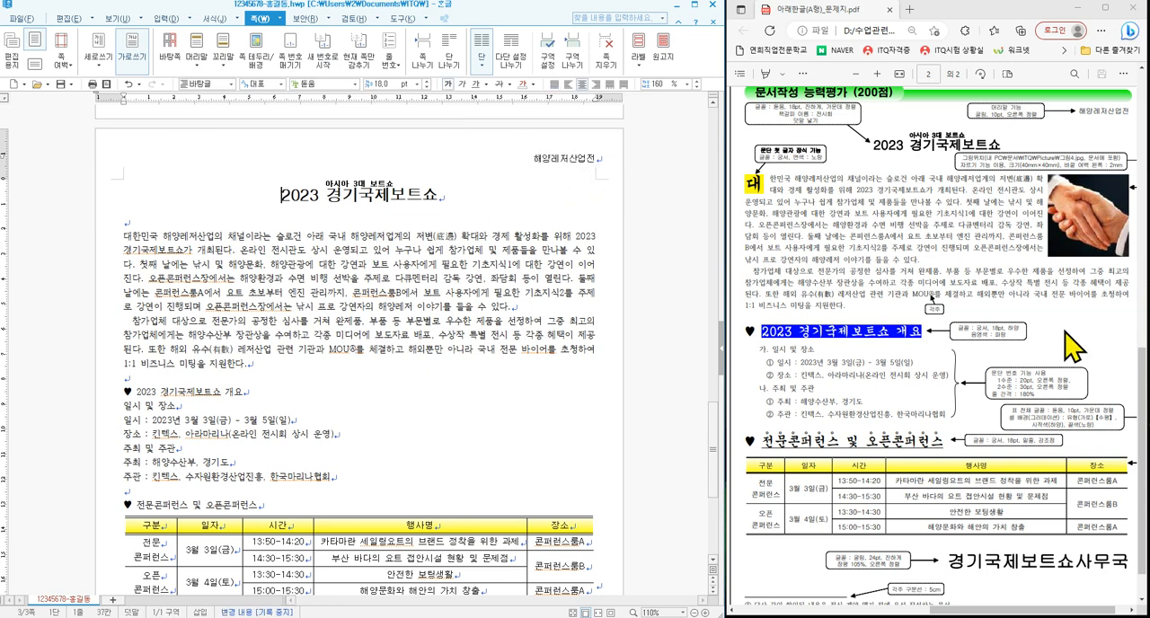
{"action": "scroll", "coordinate": [1130, 377], "scroll_direction": "down", "scroll_amount": 1}
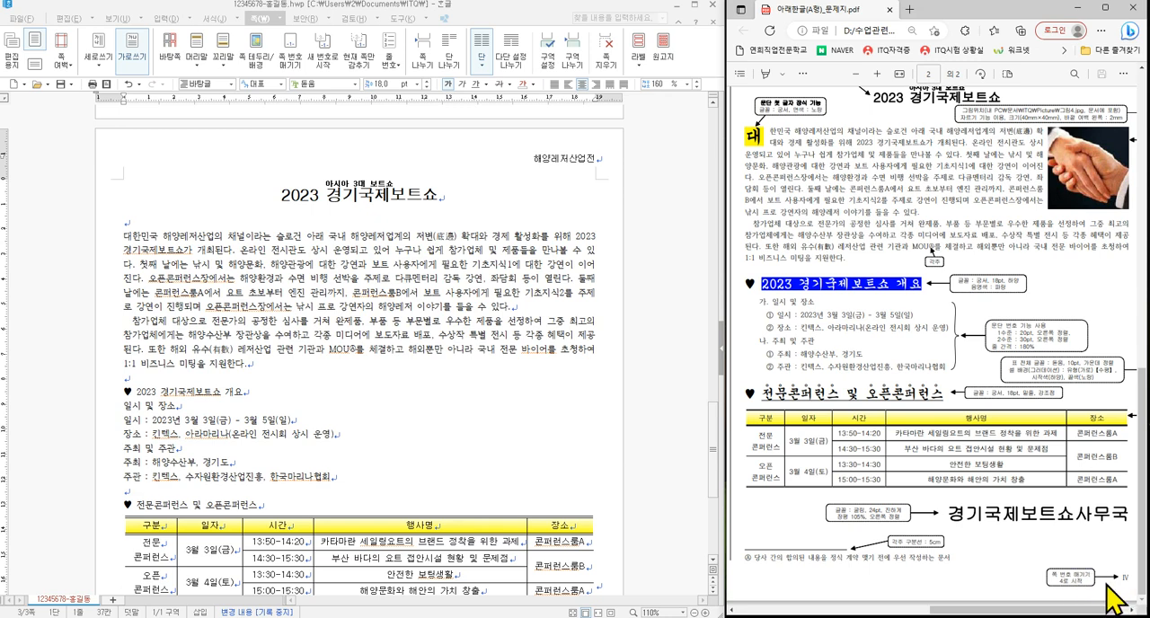
{"action": "left_click", "coordinate": [300, 57]}
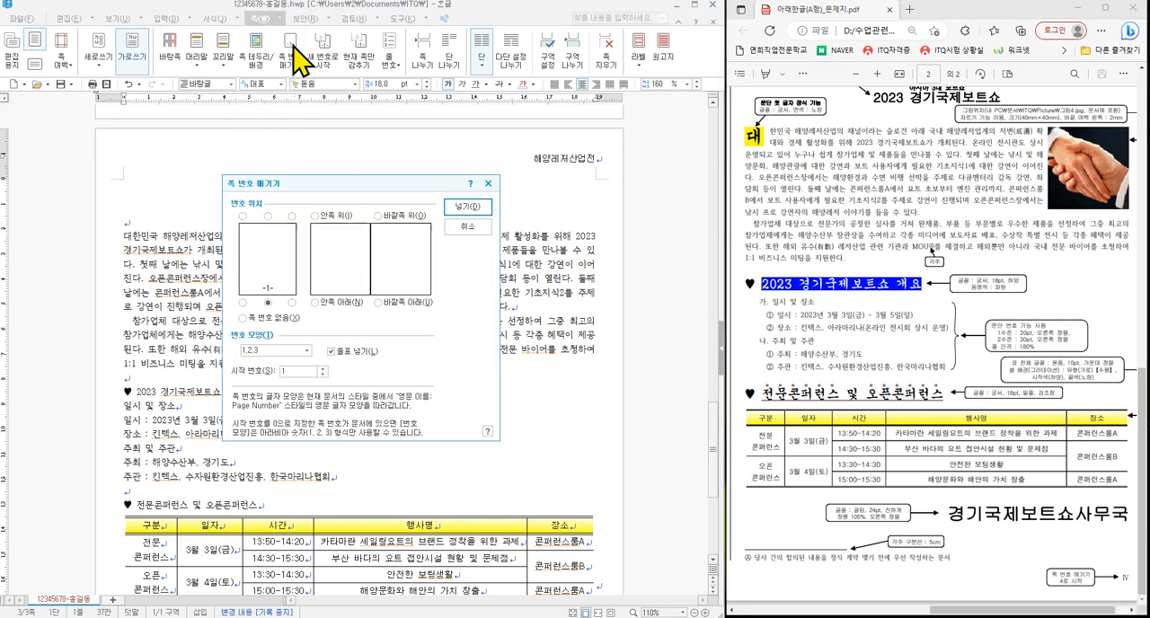
{"action": "left_click", "coordinate": [291, 303]}
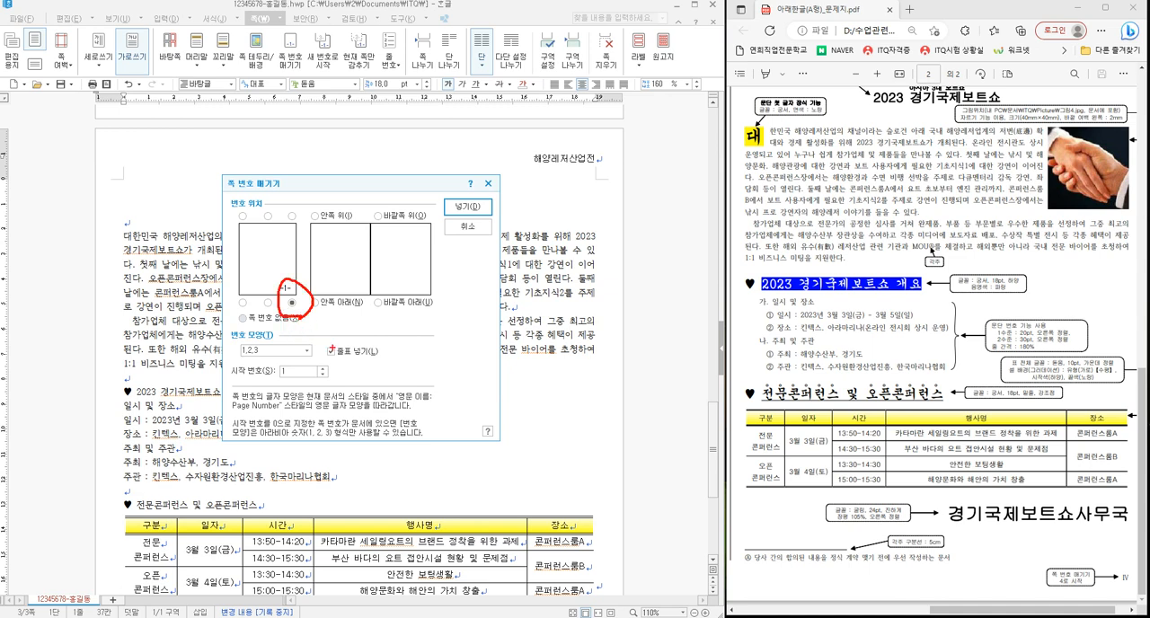
{"action": "key", "text": "Escape"}
{"action": "left_click", "coordinate": [333, 354]}
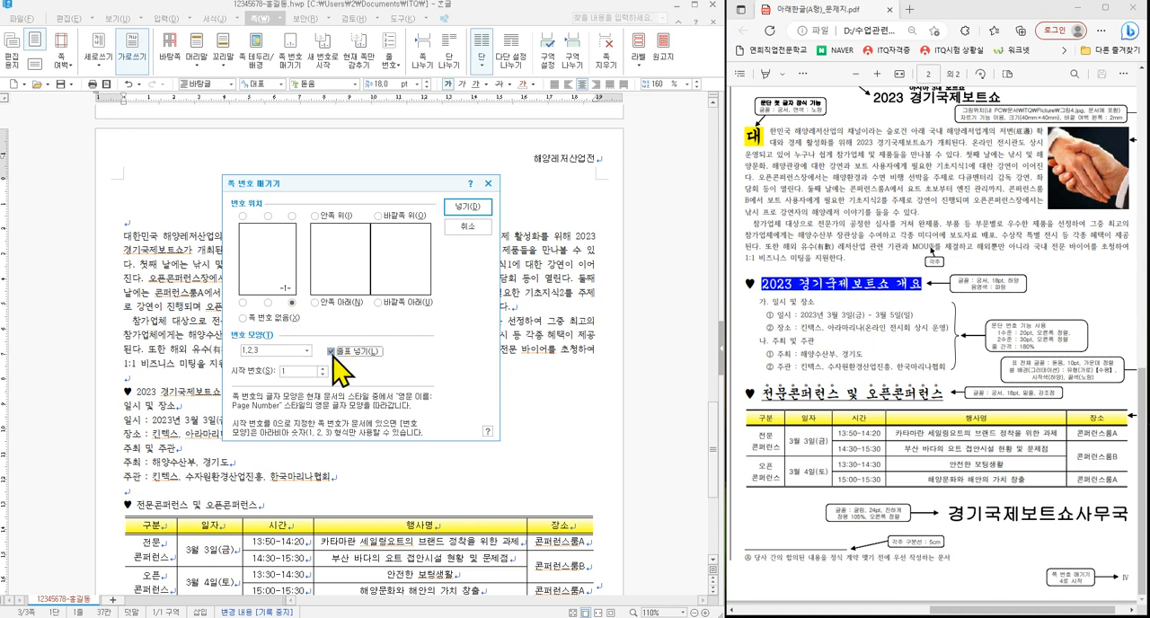
{"action": "left_click", "coordinate": [272, 350]}
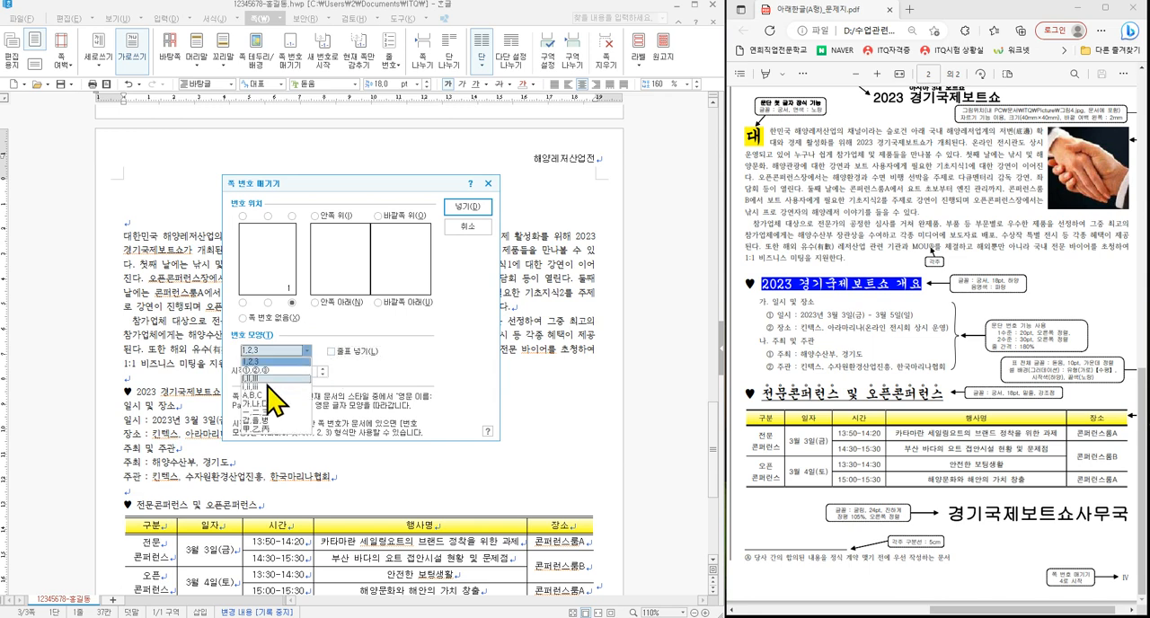
{"action": "left_click", "coordinate": [266, 378]}
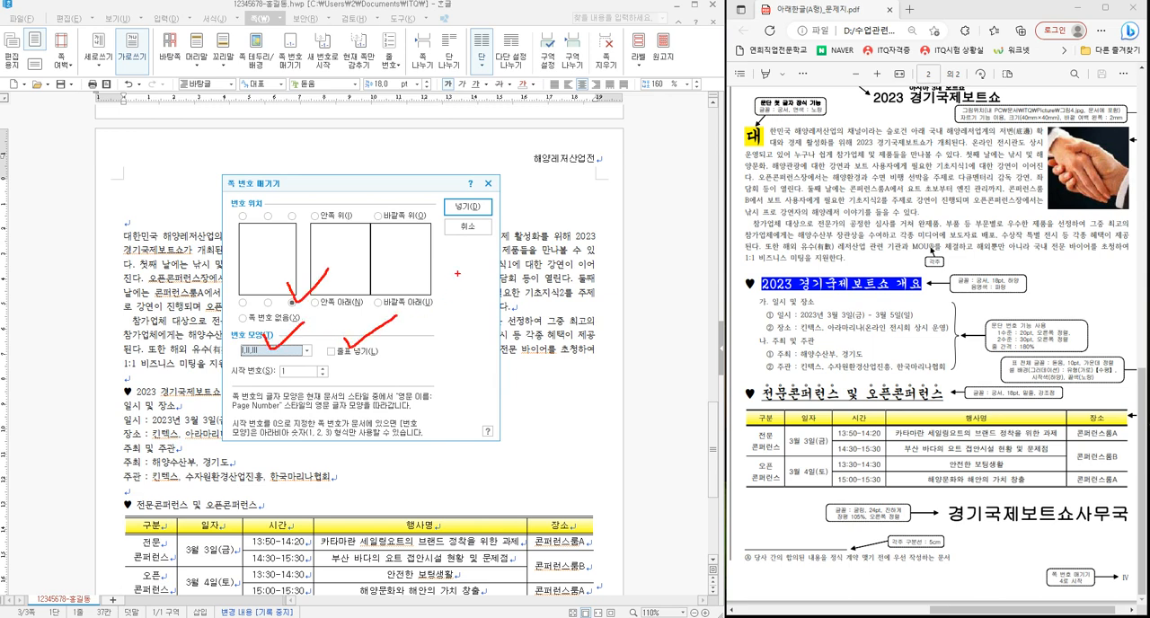
{"action": "left_click", "coordinate": [470, 206]}
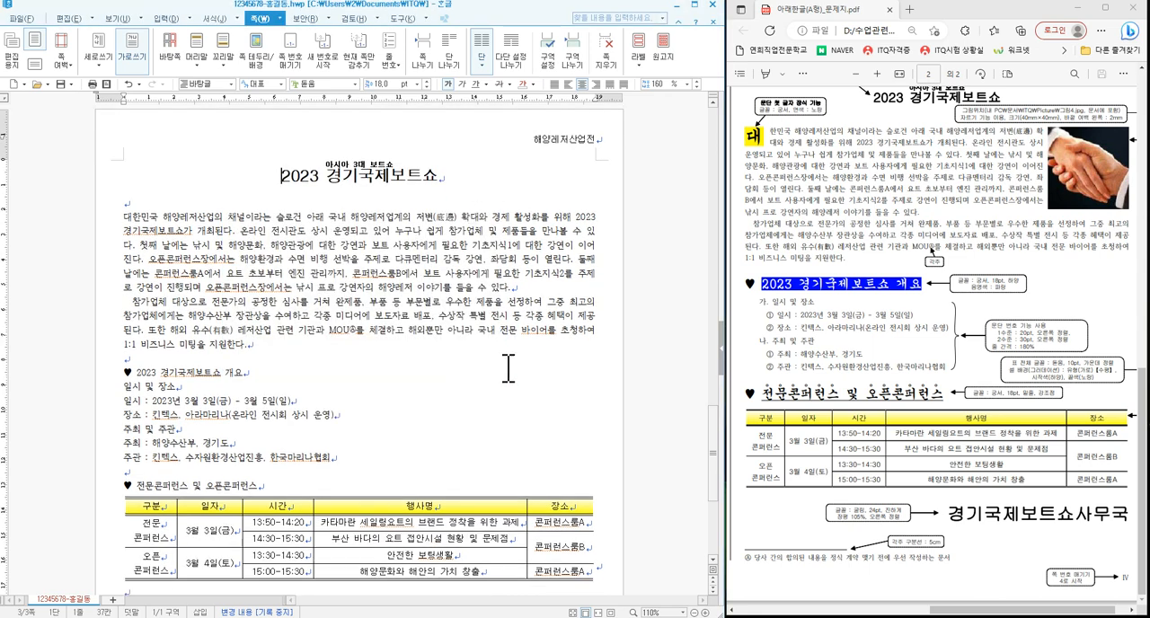
- Restart the page numbering of the page 3 document at 4
{"action": "scroll", "coordinate": [509, 367], "scroll_direction": "down", "scroll_amount": 5}
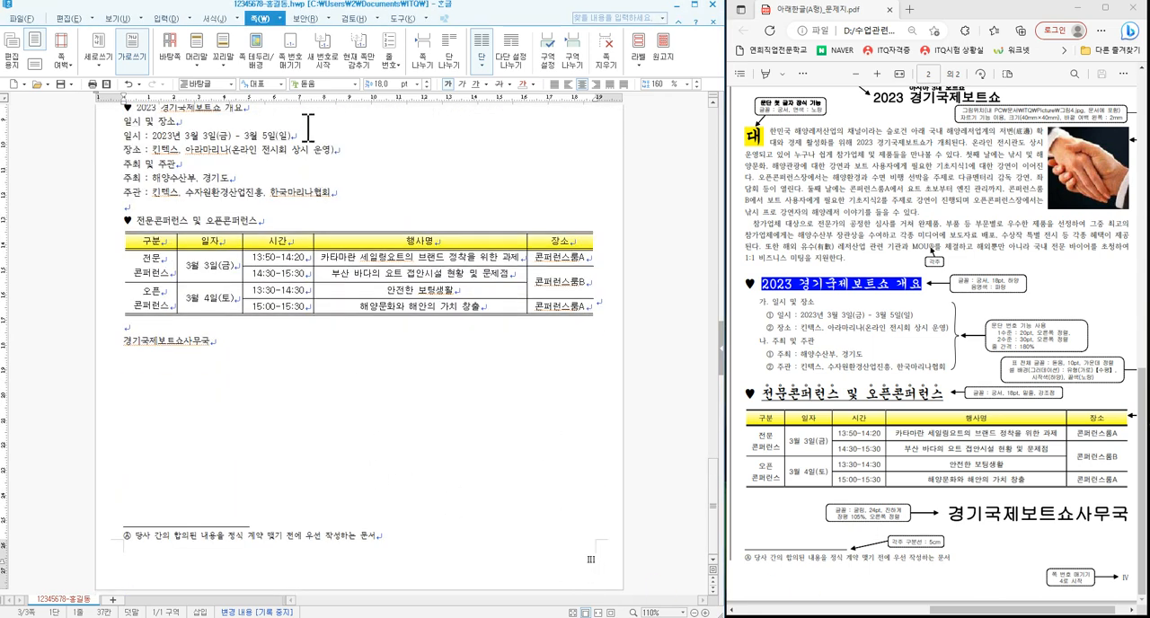
{"action": "left_click", "coordinate": [328, 61]}
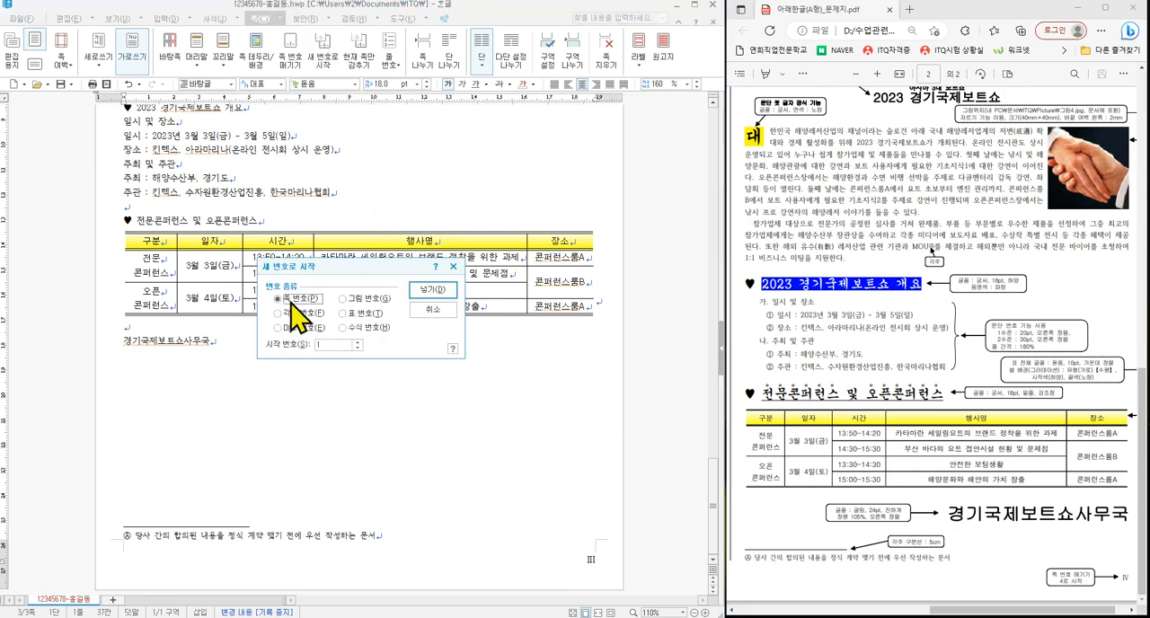
{"action": "left_click", "coordinate": [356, 343]}
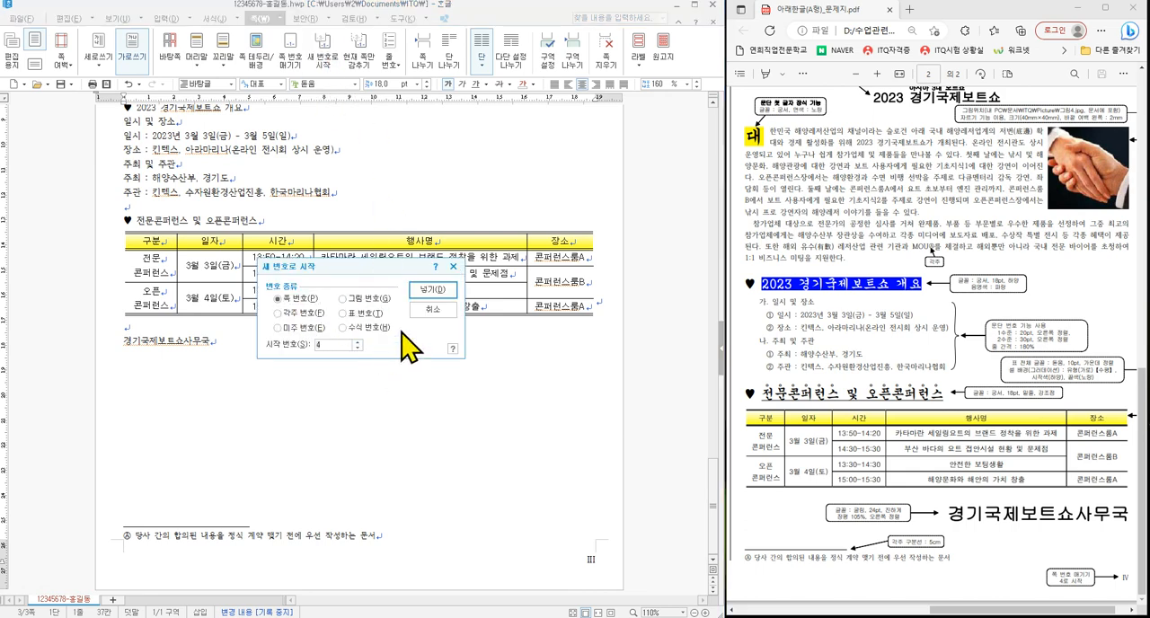
{"action": "left_click", "coordinate": [430, 290]}
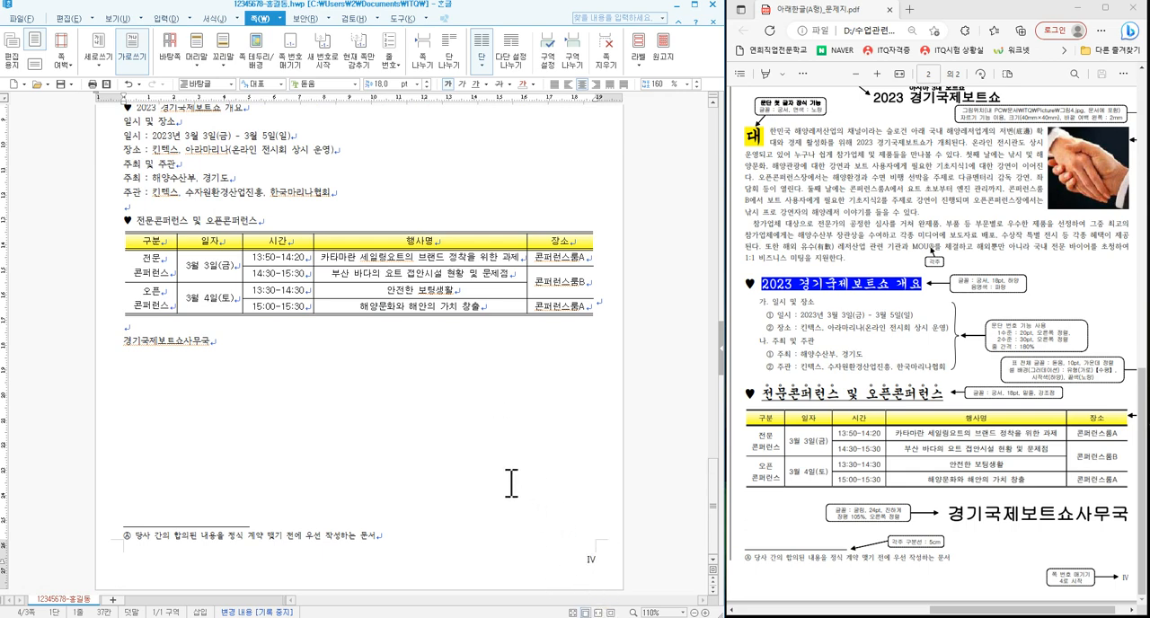
- Decorate the first letter 대 of the opening body paragraph as a two-line drop cap in 궁서 with a yellow fill
{"action": "scroll", "coordinate": [510, 482], "scroll_direction": "up", "scroll_amount": 5}
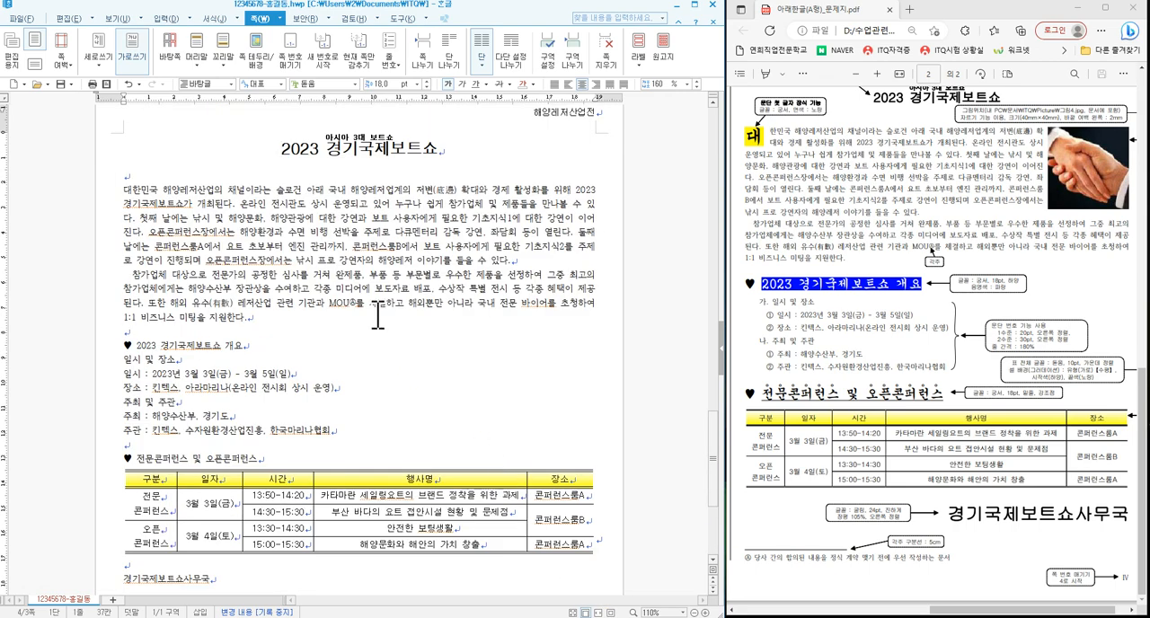
{"action": "left_click", "coordinate": [124, 190]}
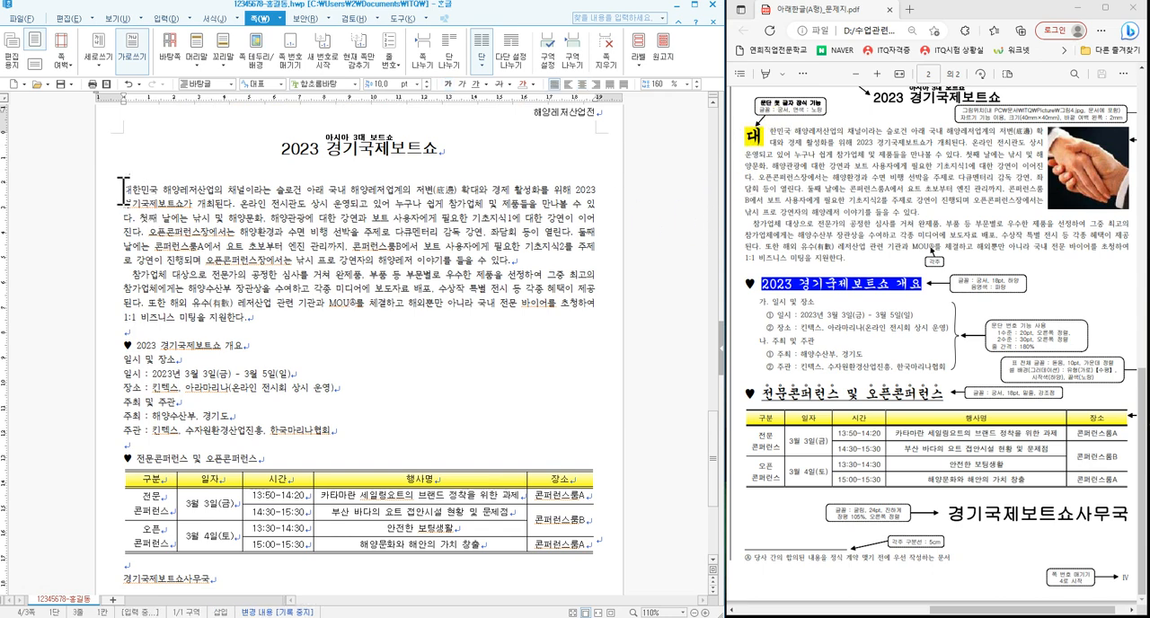
{"action": "left_click_drag", "start_coordinate": [131, 186], "coordinate": [126, 190]}
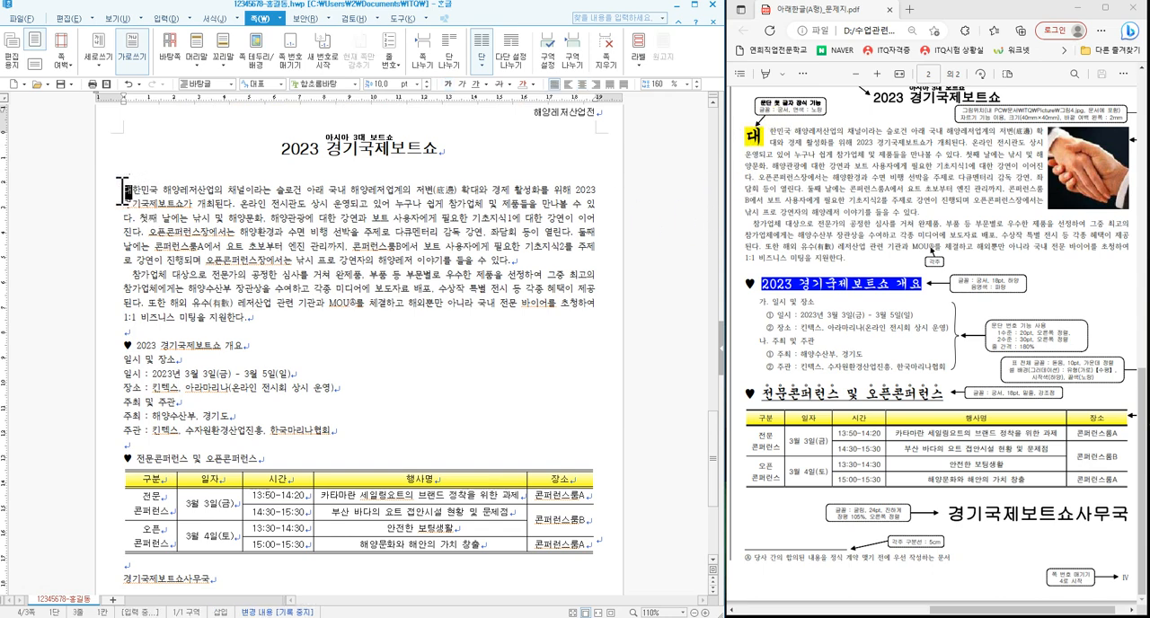
{"action": "right_click", "coordinate": [126, 190]}
{"action": "left_click", "coordinate": [141, 189]}
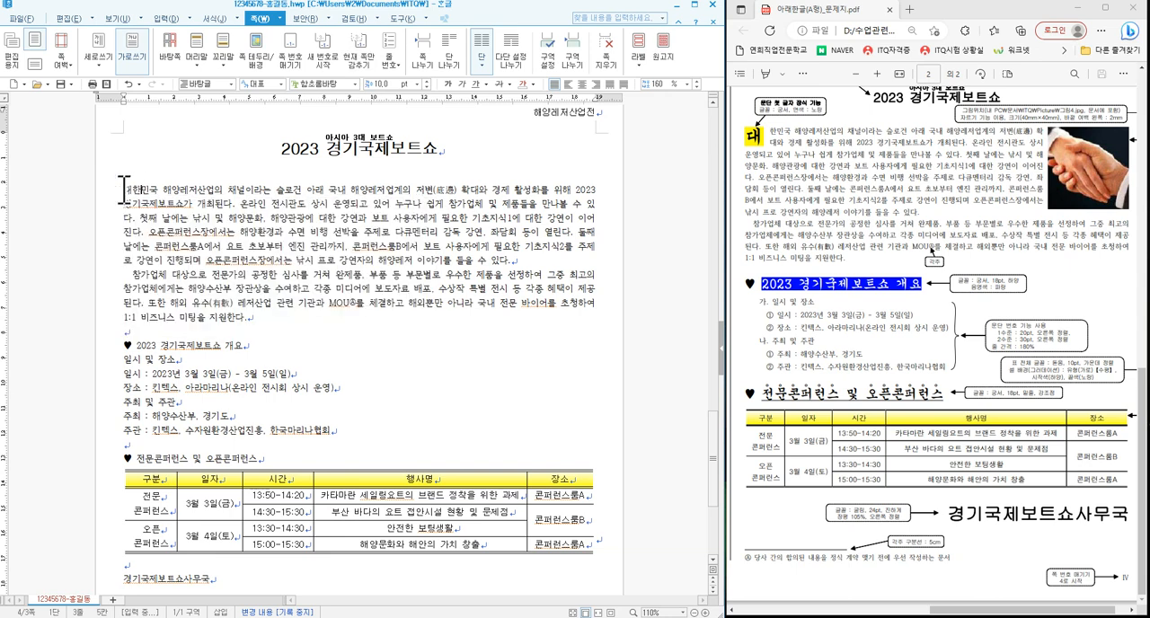
{"action": "left_click", "coordinate": [216, 18]}
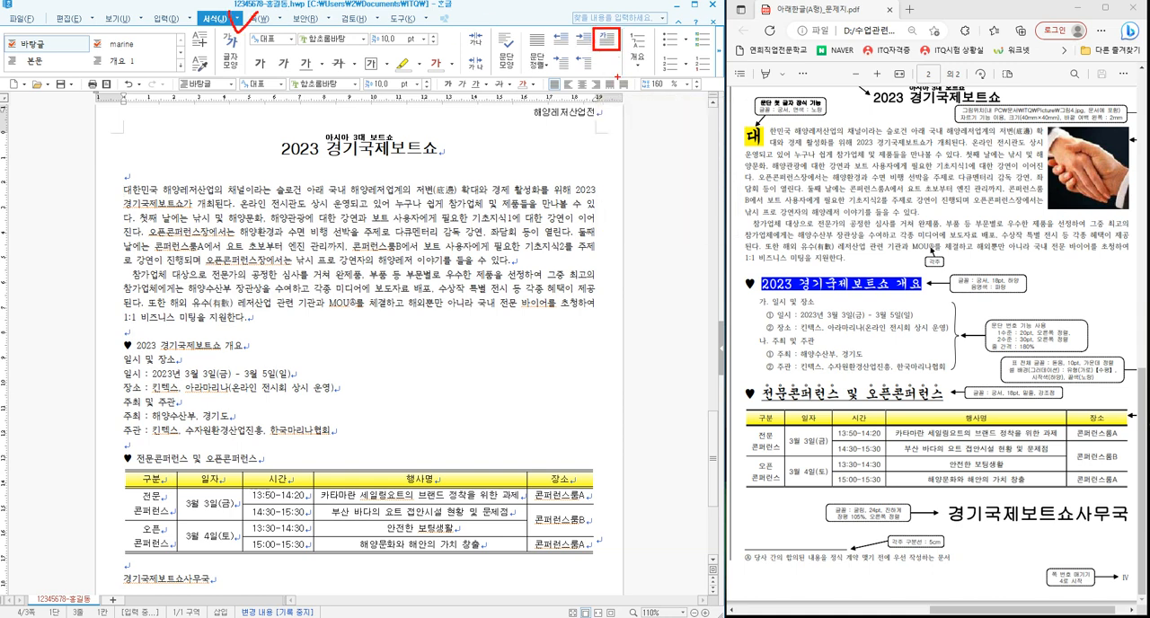
{"action": "left_click", "coordinate": [607, 40]}
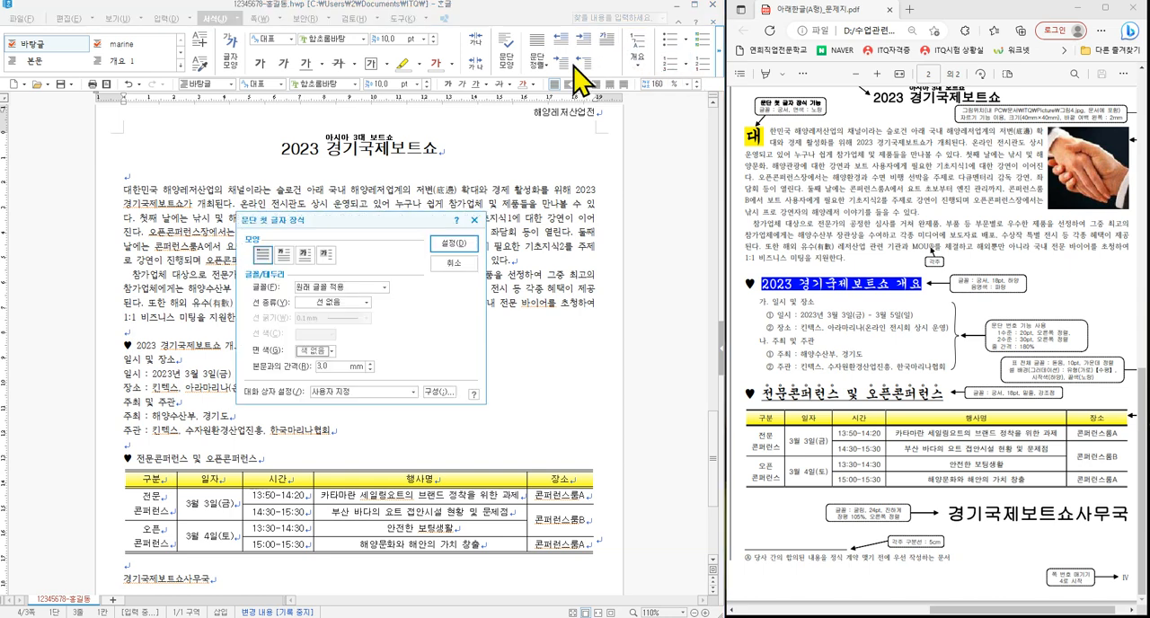
{"action": "left_click", "coordinate": [284, 256]}
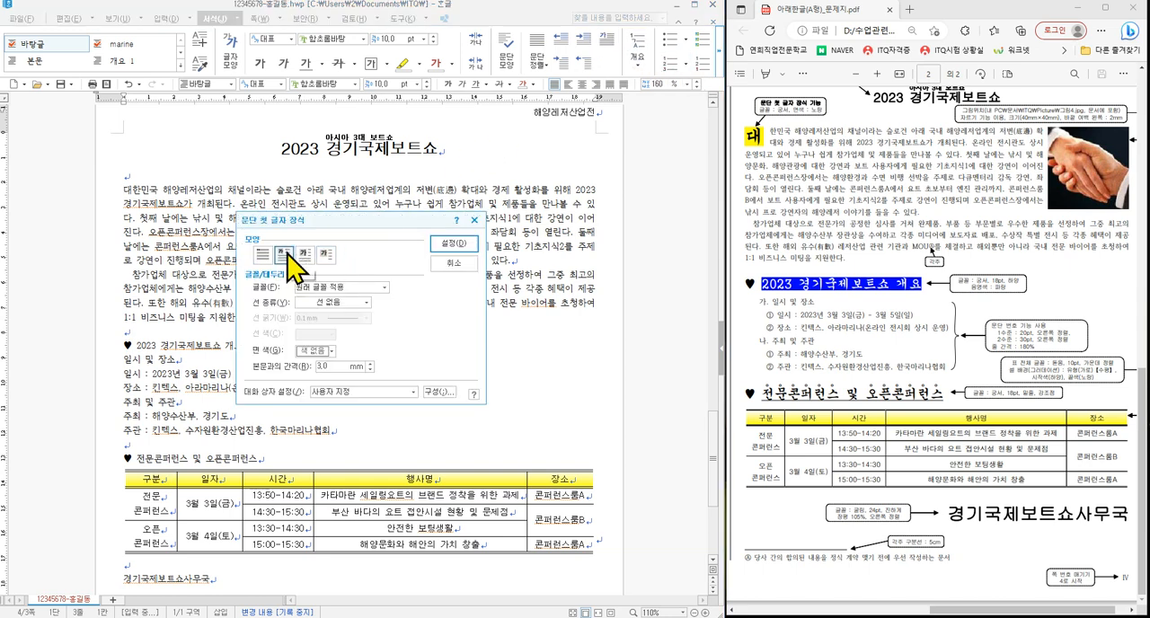
{"action": "left_click", "coordinate": [325, 287]}
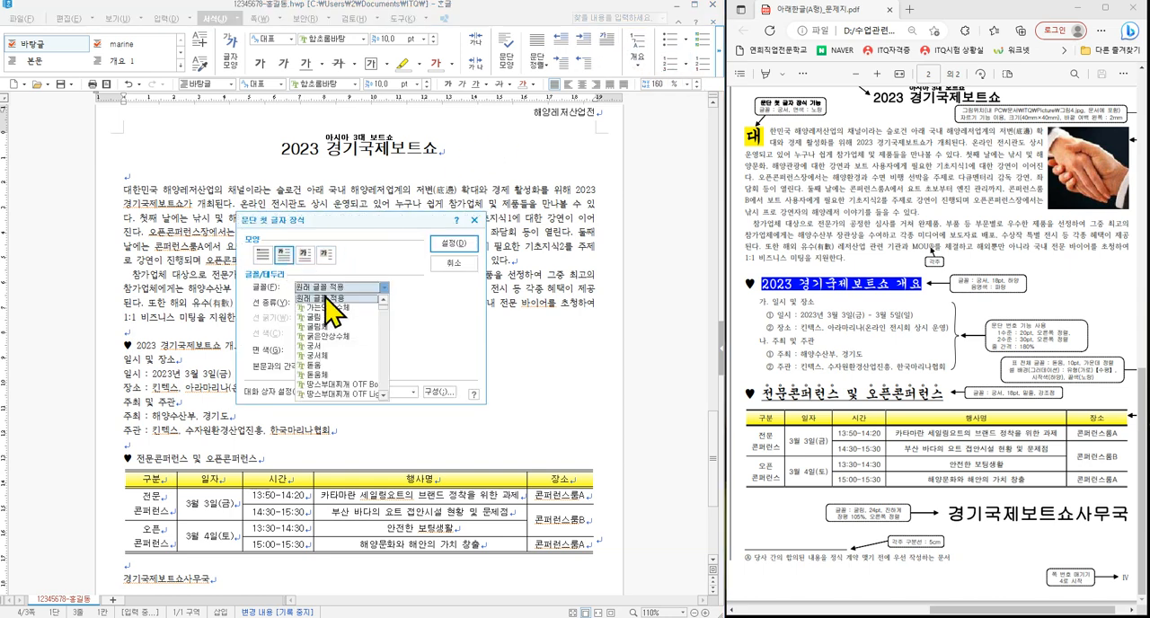
{"action": "left_click", "coordinate": [326, 347]}
{"action": "left_click", "coordinate": [327, 351]}
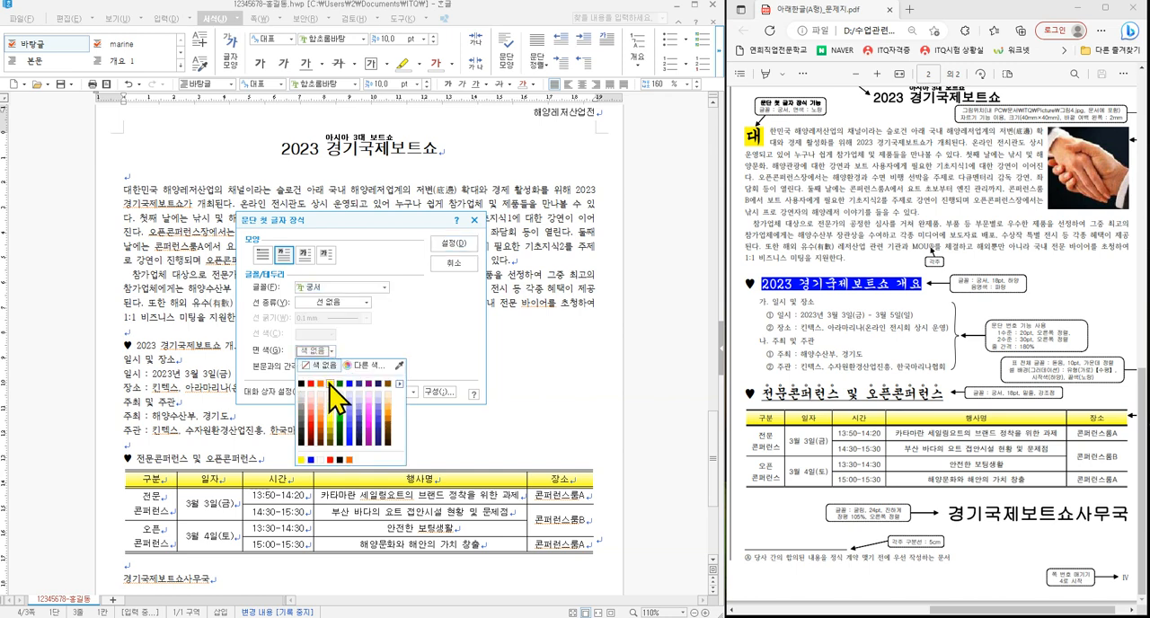
{"action": "left_click", "coordinate": [330, 384]}
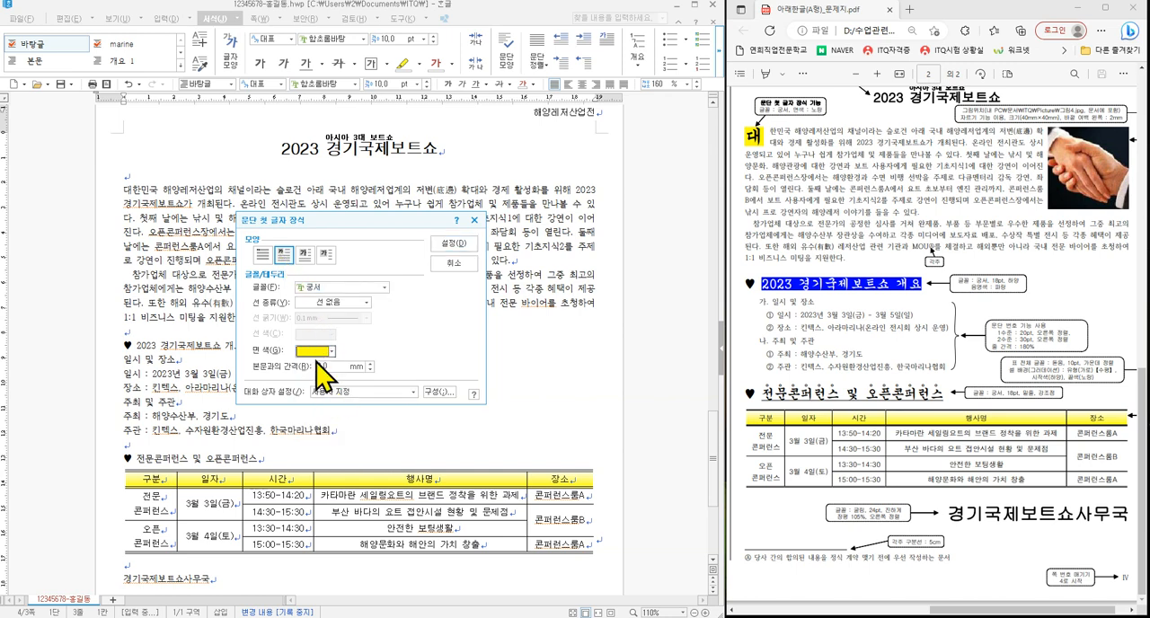
{"action": "left_click", "coordinate": [454, 243]}
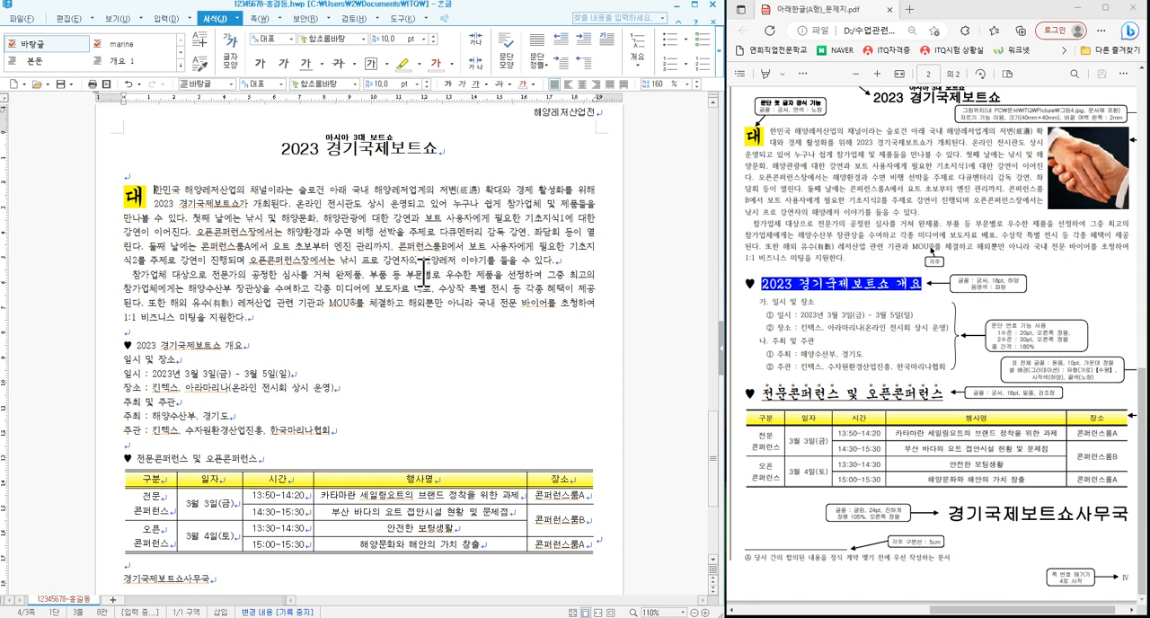
- Insert 그림4 from the Picture folder into the body text, embedded and not treated as a character, about 52 × 68 mm
{"action": "left_click", "coordinate": [463, 227]}
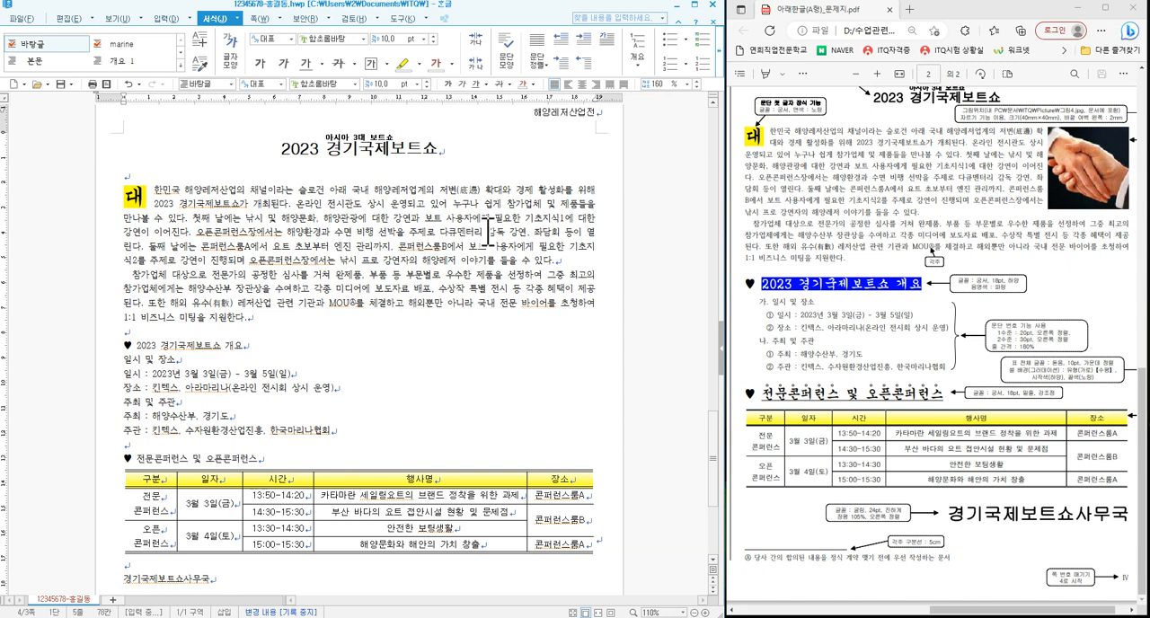
{"action": "left_click", "coordinate": [166, 19]}
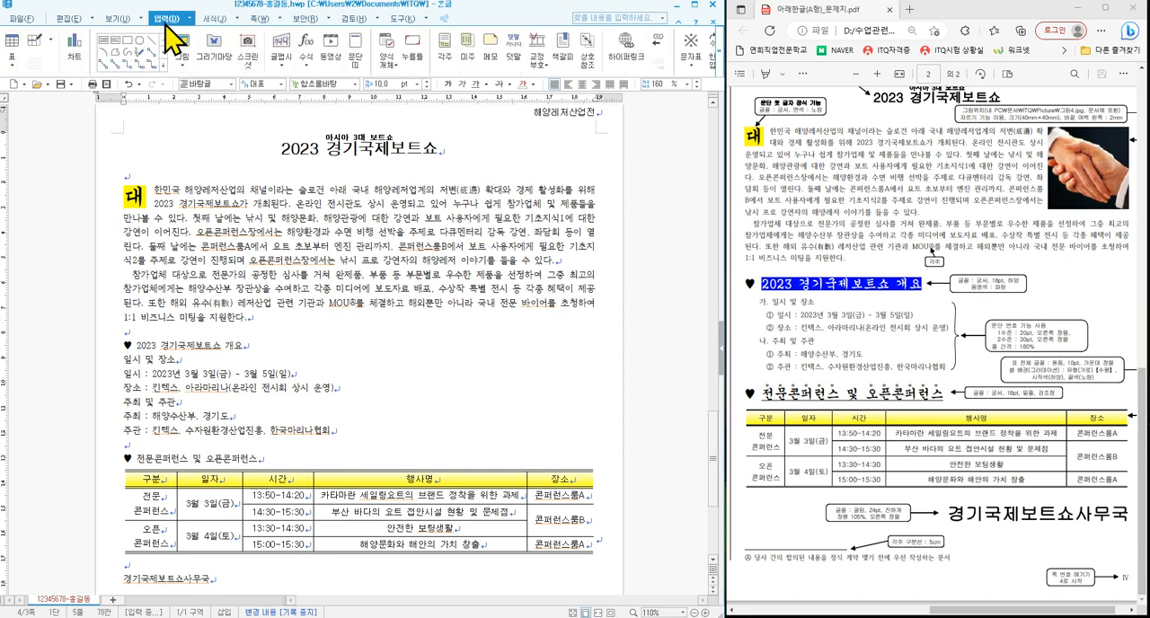
{"action": "left_click", "coordinate": [183, 49]}
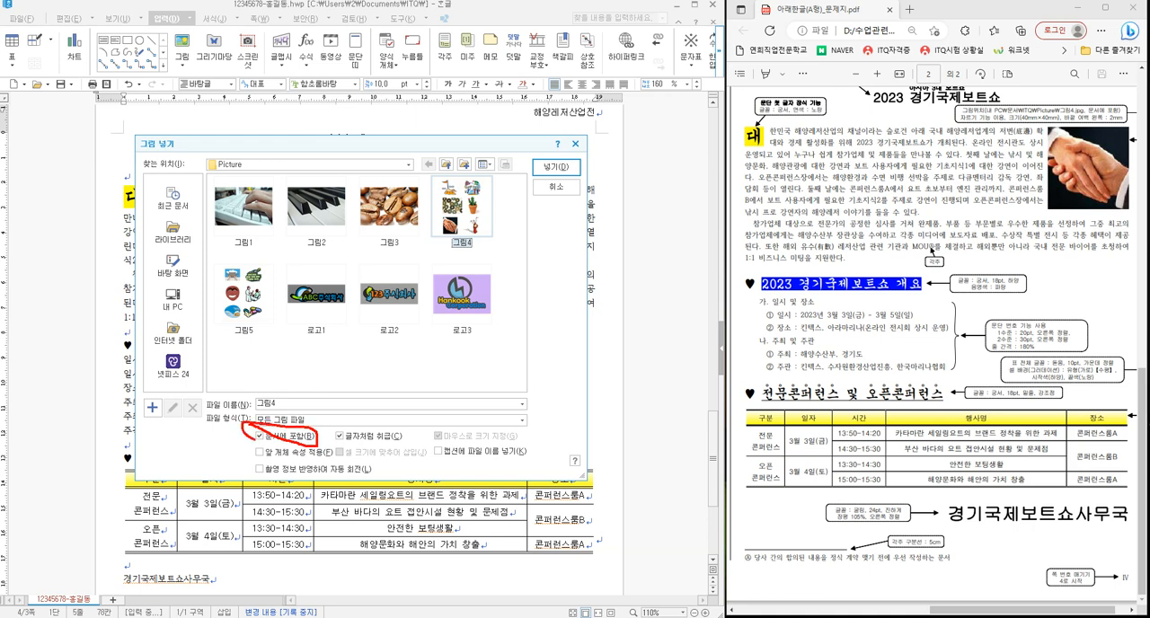
{"action": "left_click", "coordinate": [346, 437]}
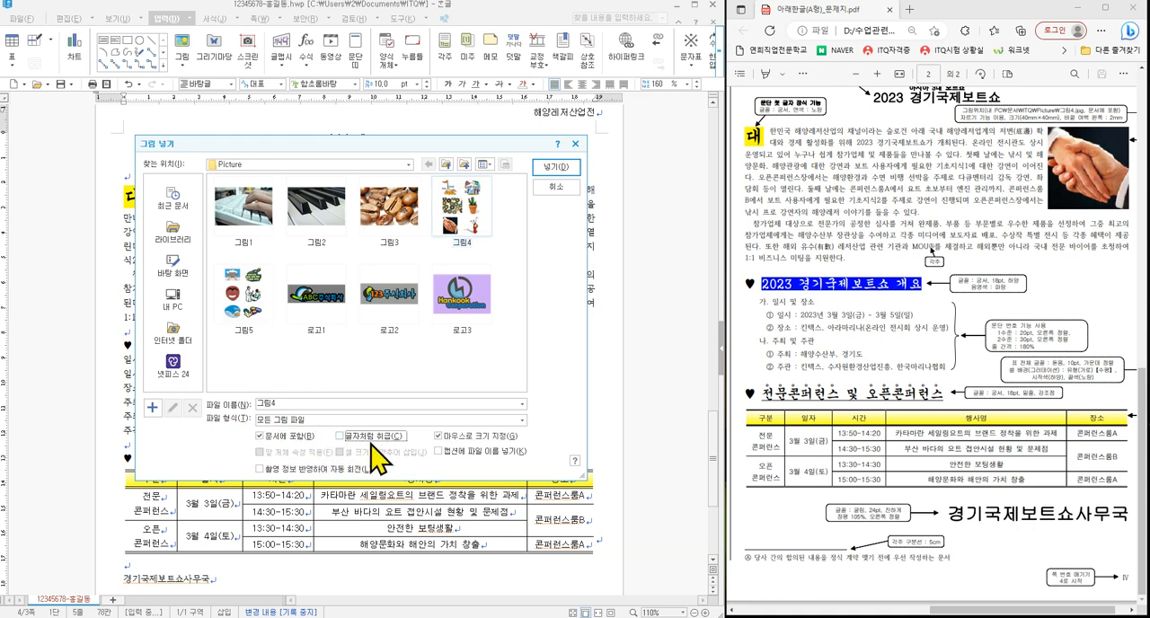
{"action": "left_click_drag", "start_coordinate": [244, 426], "coordinate": [320, 444]}
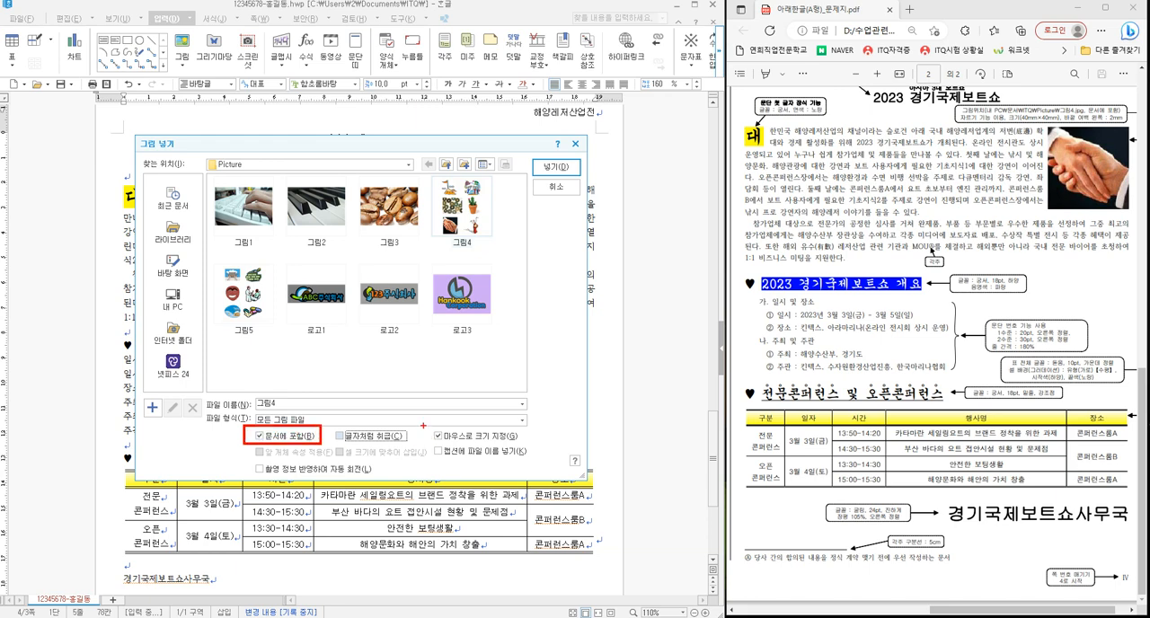
{"action": "left_click_drag", "start_coordinate": [422, 426], "coordinate": [524, 446]}
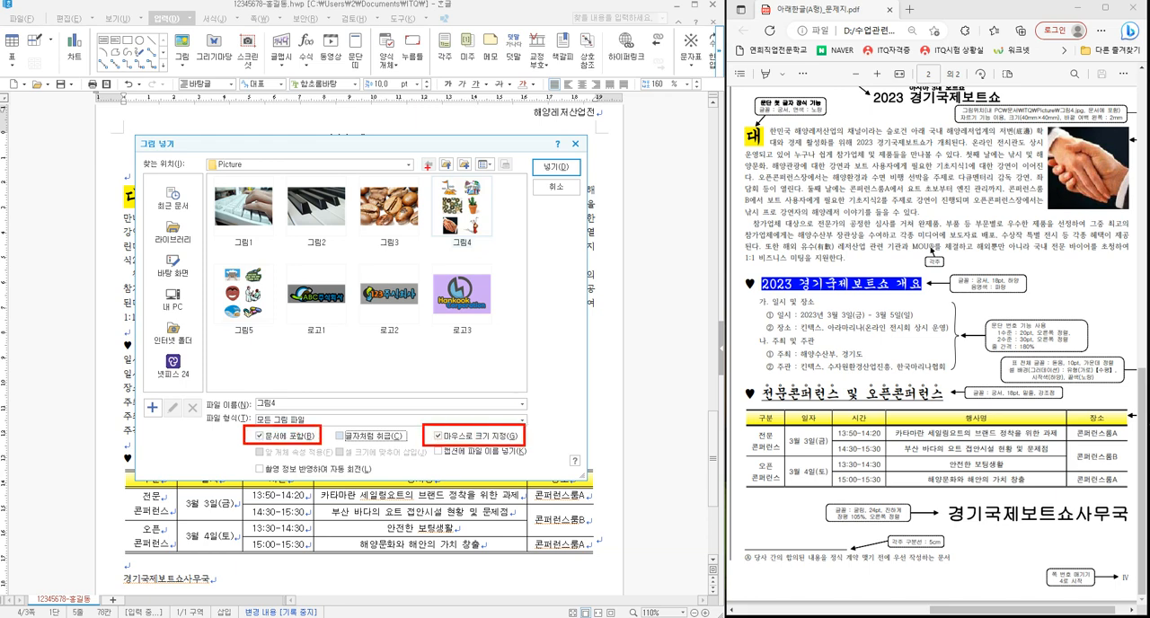
{"action": "left_click_drag", "start_coordinate": [426, 165], "coordinate": [506, 251]}
{"action": "key", "text": "Escape"}
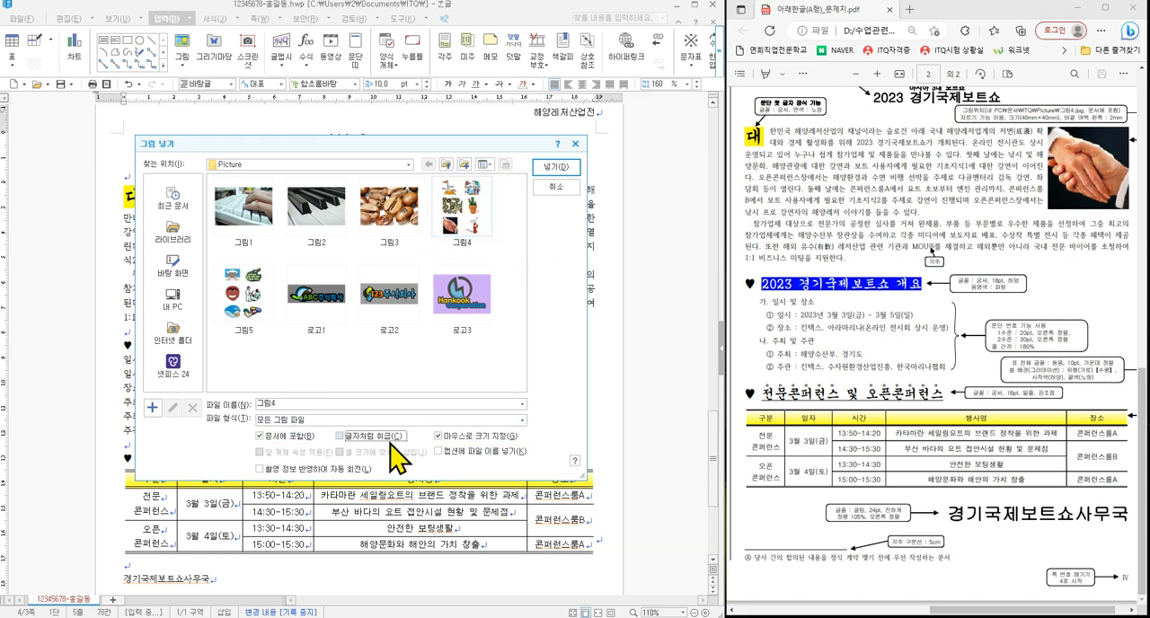
{"action": "left_click", "coordinate": [557, 168]}
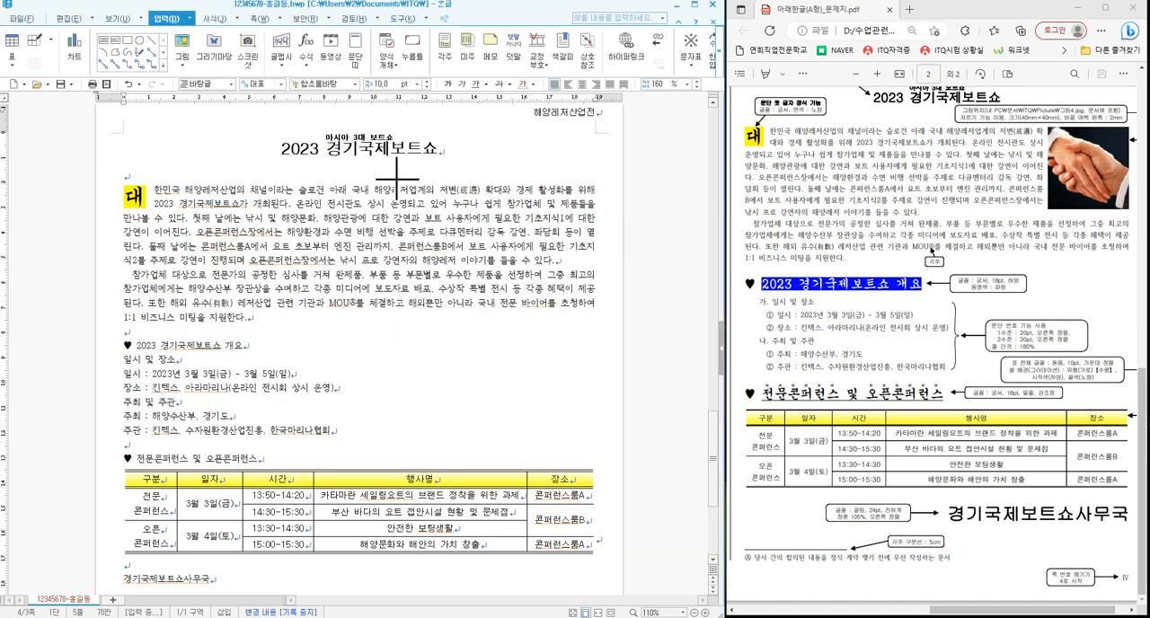
{"action": "left_click_drag", "start_coordinate": [395, 162], "coordinate": [527, 349]}
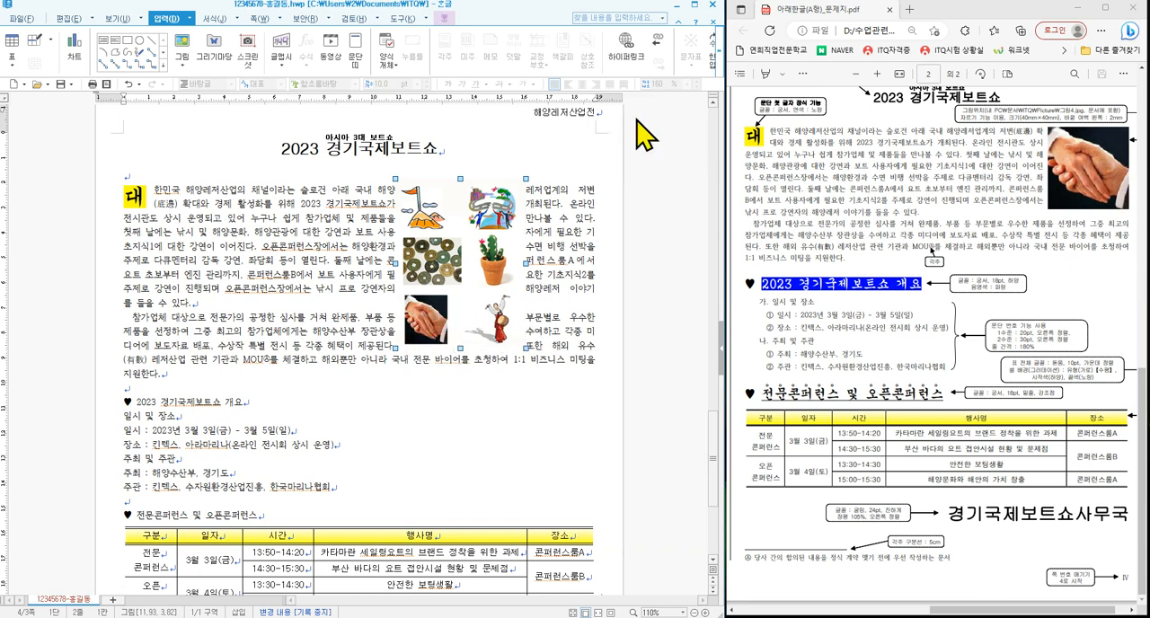
- Crop the inserted picture to only the handshake image, about 20 × 23 mm
{"action": "left_click", "coordinate": [719, 56]}
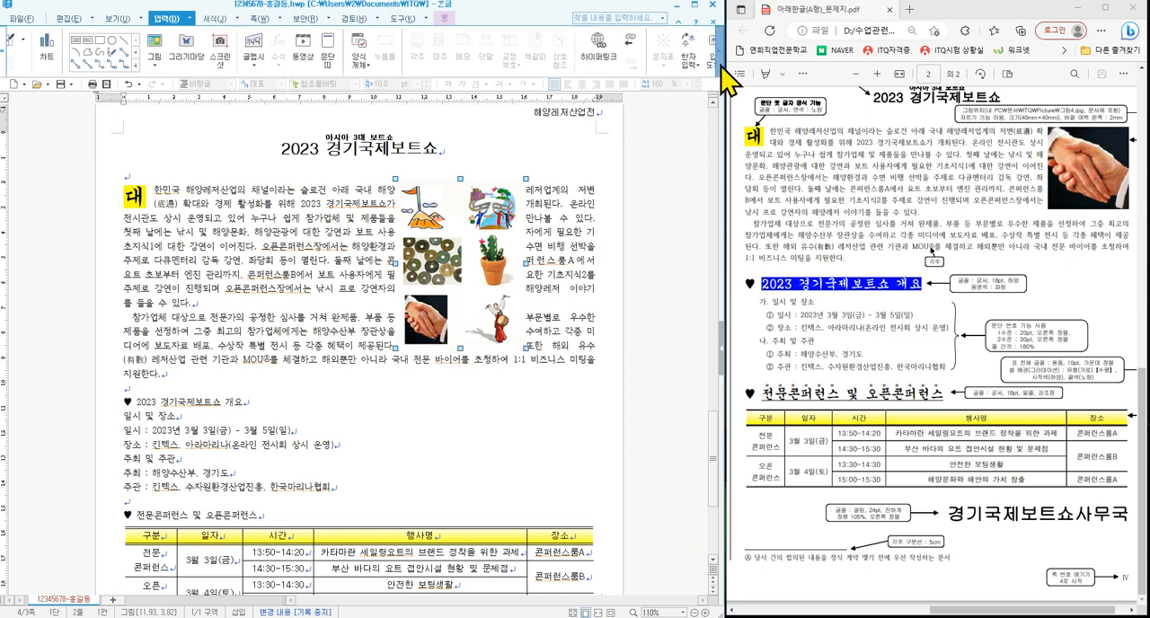
{"action": "left_click", "coordinate": [445, 18]}
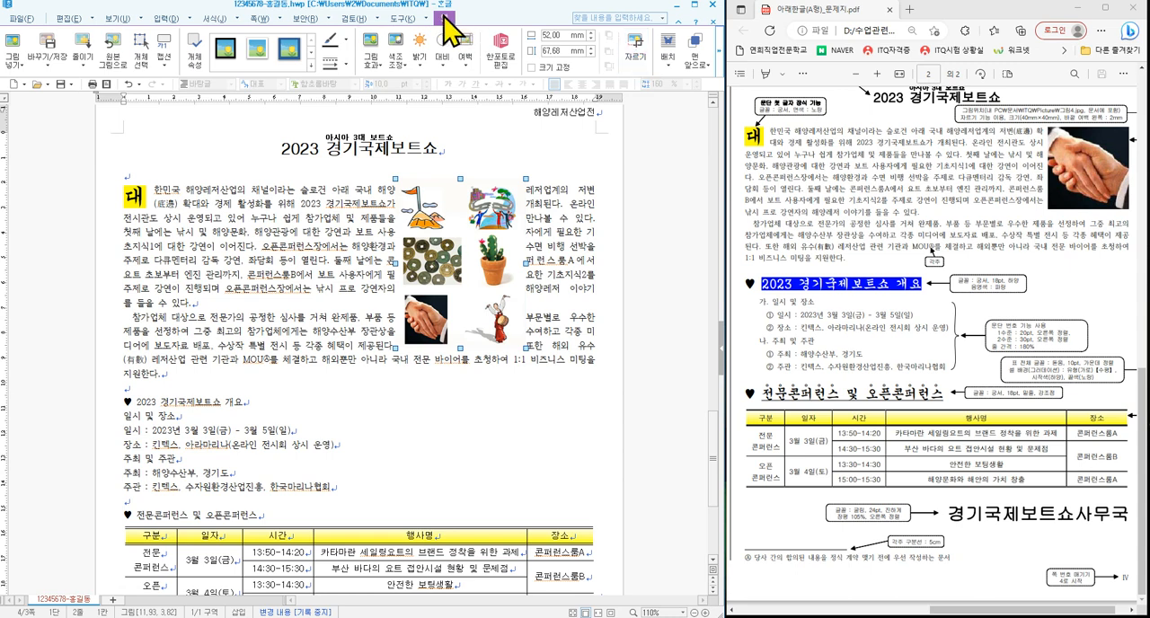
{"action": "left_click", "coordinate": [636, 47]}
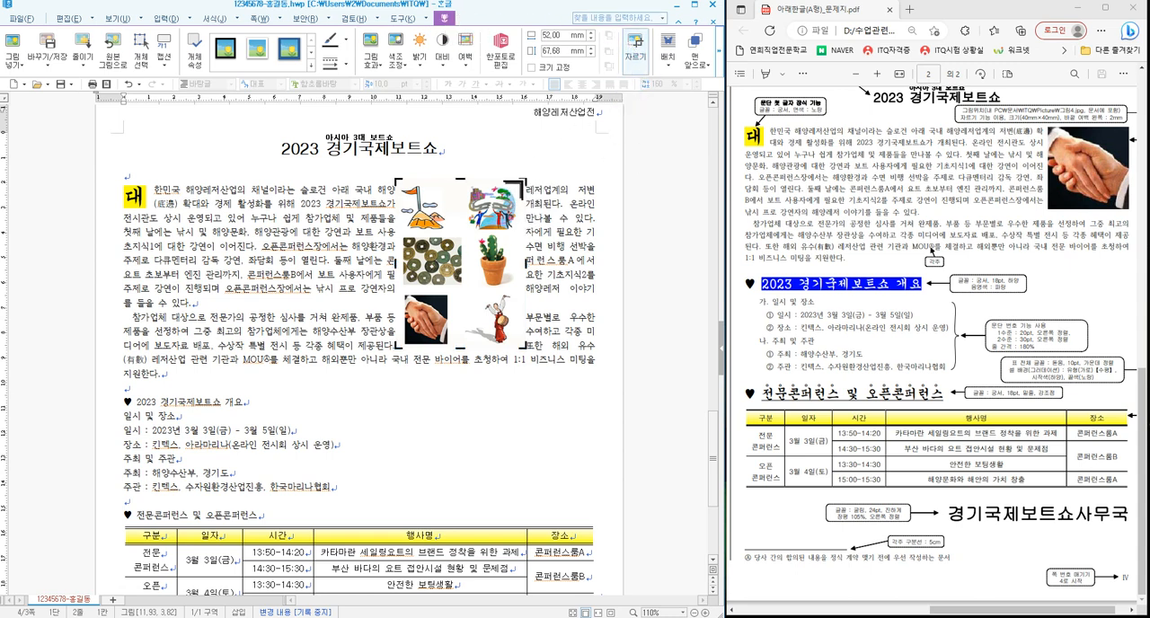
{"action": "left_click_drag", "start_coordinate": [524, 185], "coordinate": [452, 289]}
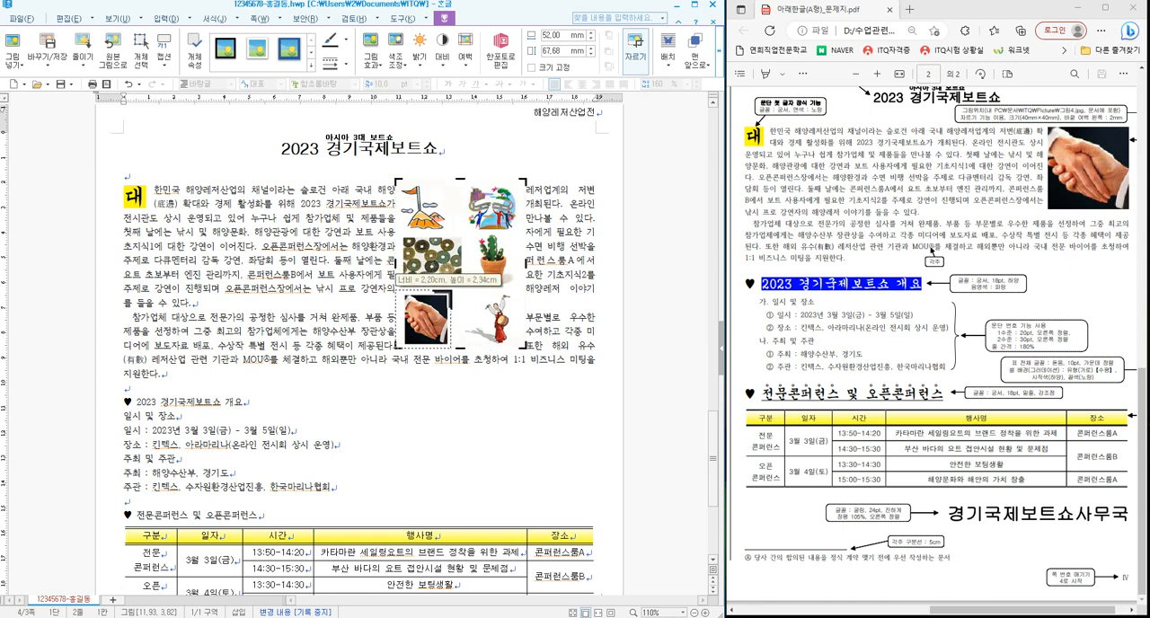
{"action": "left_click_drag", "start_coordinate": [452, 289], "coordinate": [453, 290]}
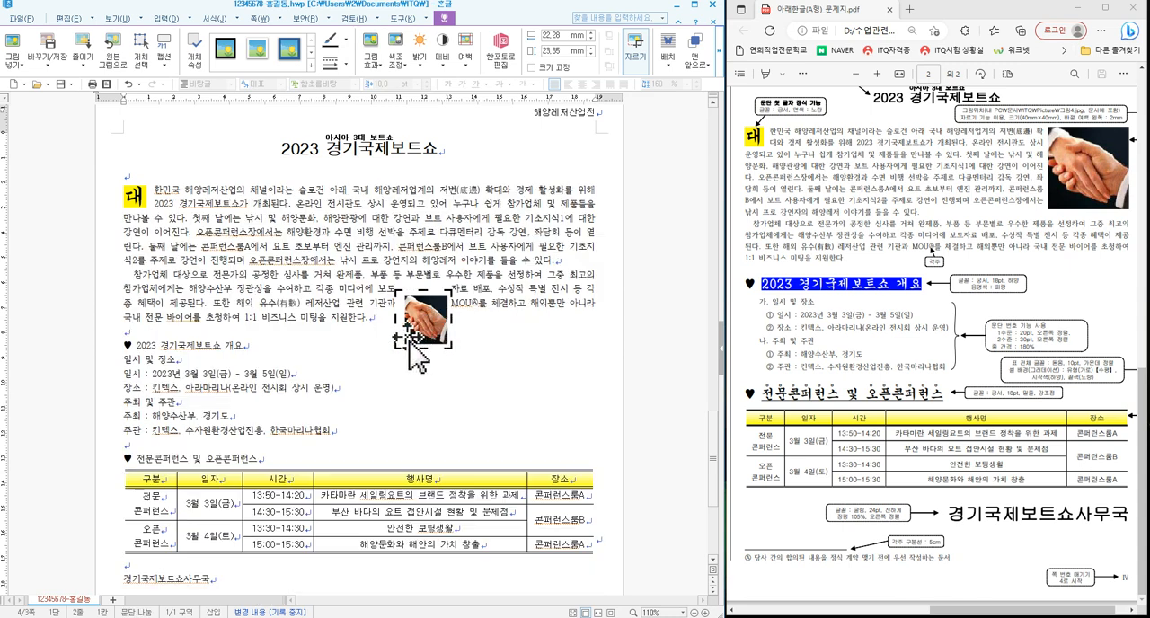
{"action": "left_click_drag", "start_coordinate": [396, 320], "coordinate": [403, 319]}
{"action": "left_click", "coordinate": [493, 337]}
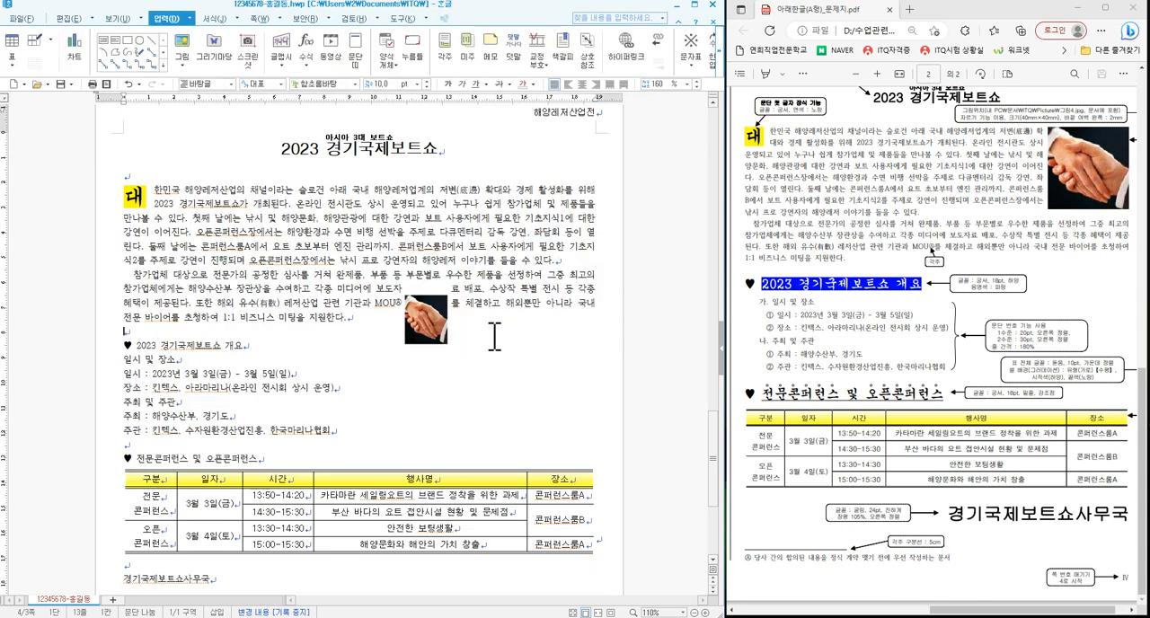
- Set the handshake picture to 40 × 40 mm with fixed size and a left outer margin of 2 mm
{"action": "double_click", "coordinate": [420, 330]}
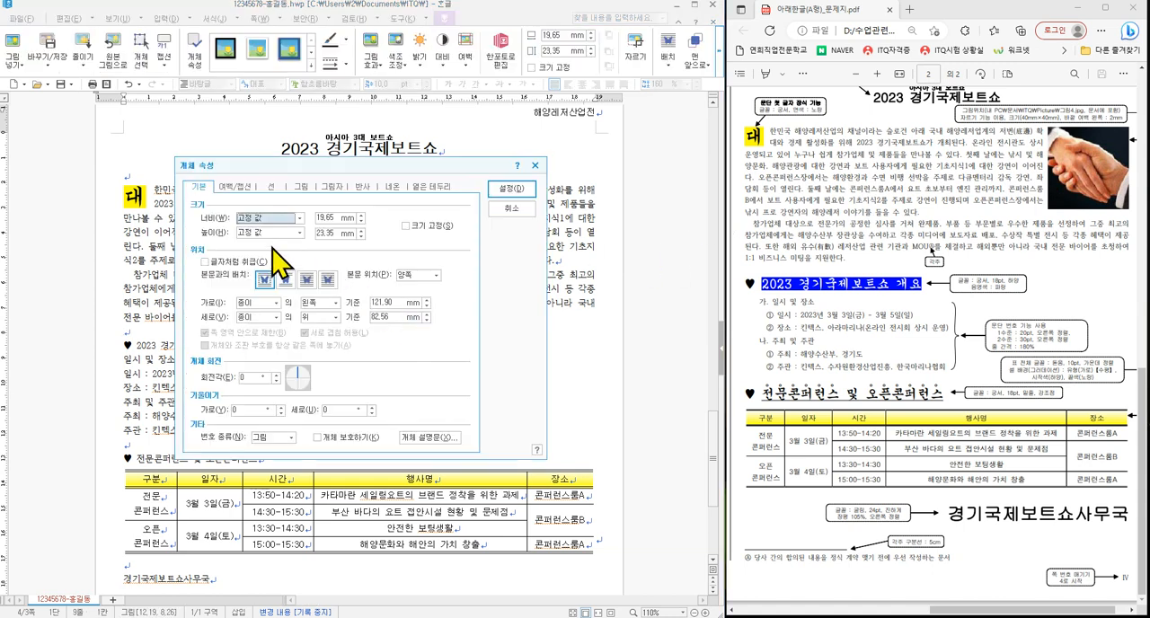
{"action": "double_click", "coordinate": [329, 217]}
{"action": "type", "text": "40"}
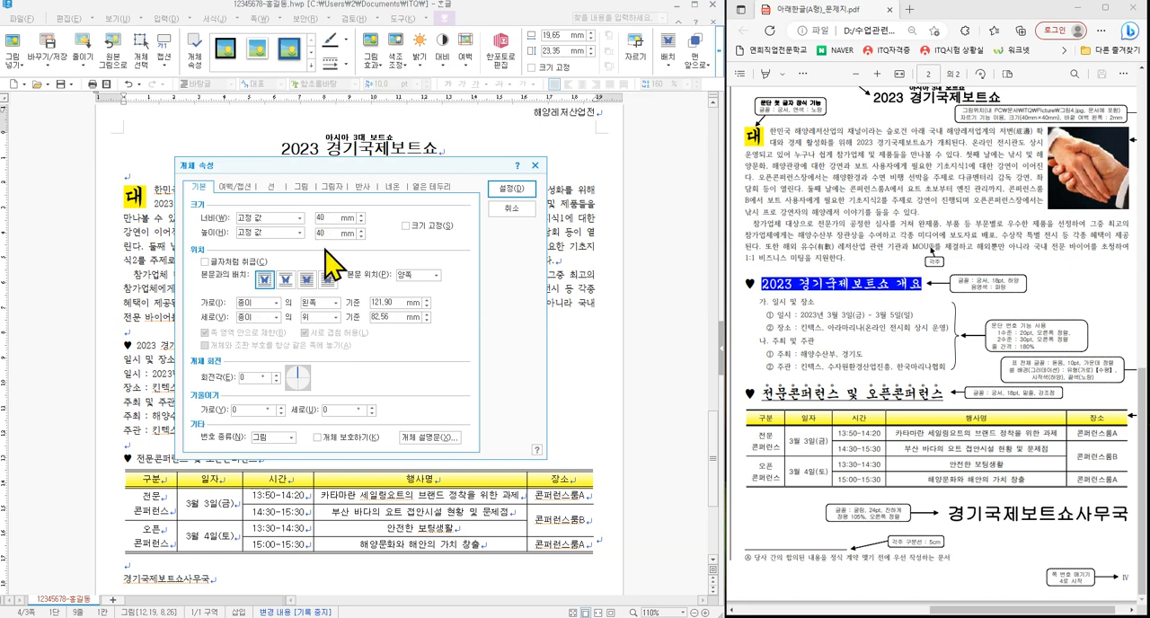
{"action": "left_click", "coordinate": [419, 226]}
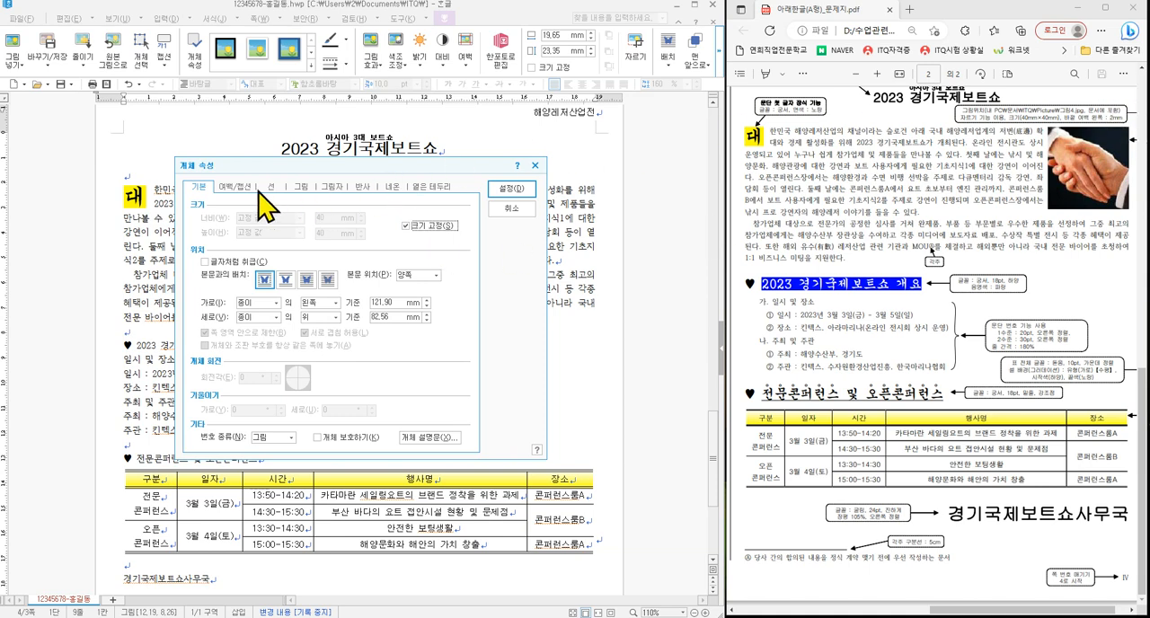
{"action": "left_click", "coordinate": [236, 187]}
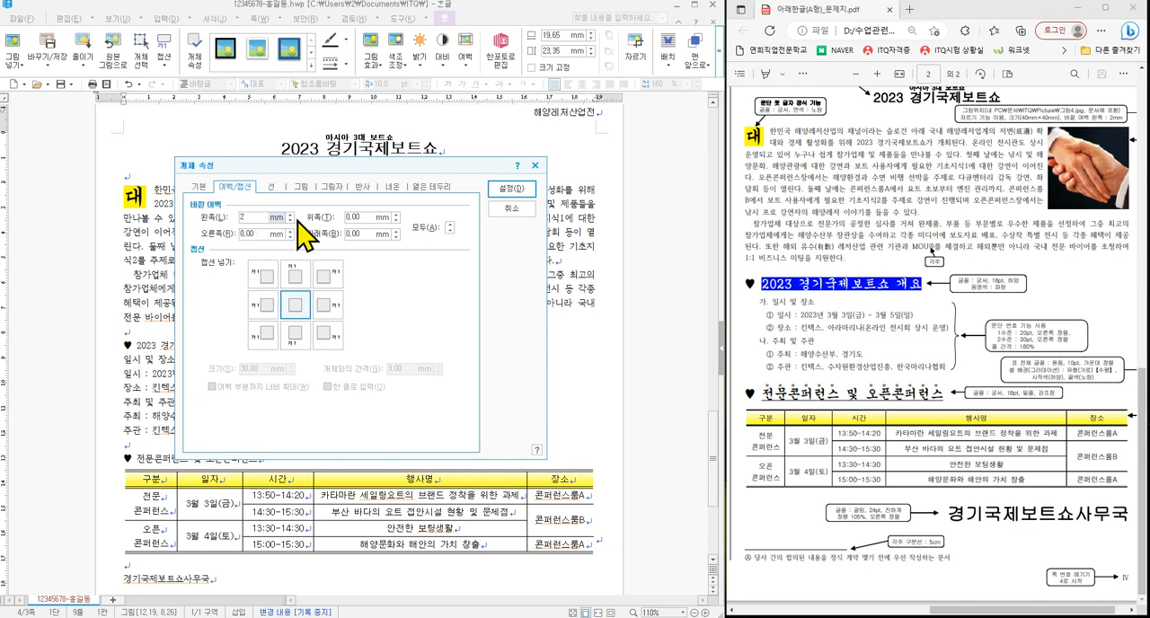
{"action": "left_click", "coordinate": [514, 189]}
- Move the handshake picture to the right end of the first body paragraph so the line breaks match the exam sheet
{"action": "left_click_drag", "start_coordinate": [456, 373], "coordinate": [546, 270]}
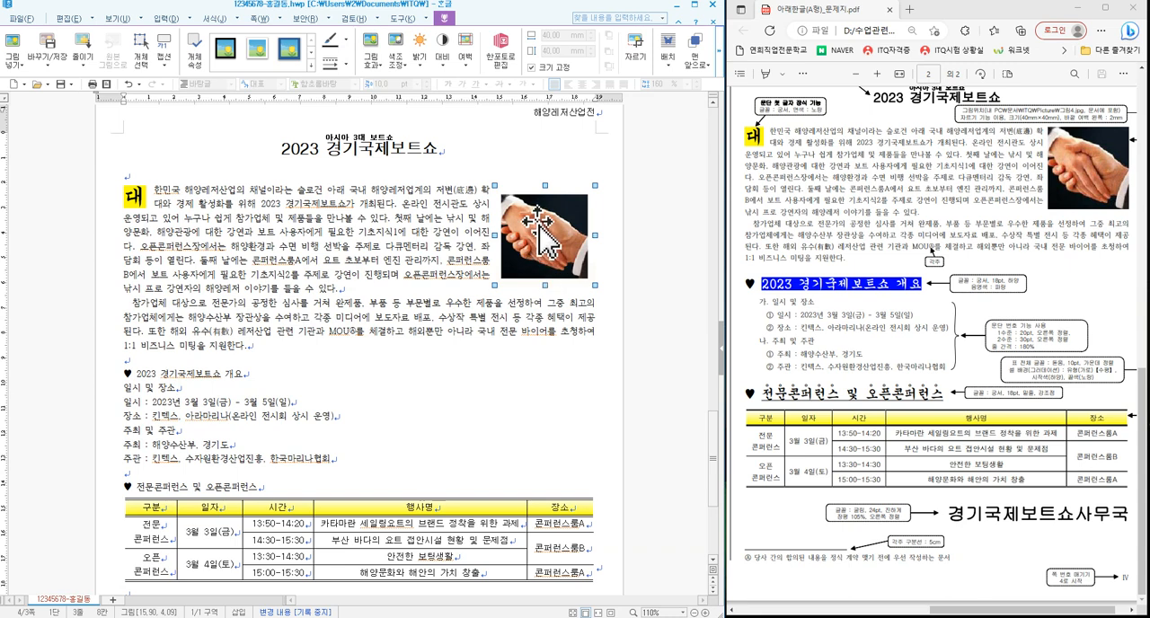
{"action": "left_click_drag", "start_coordinate": [473, 182], "coordinate": [496, 283]}
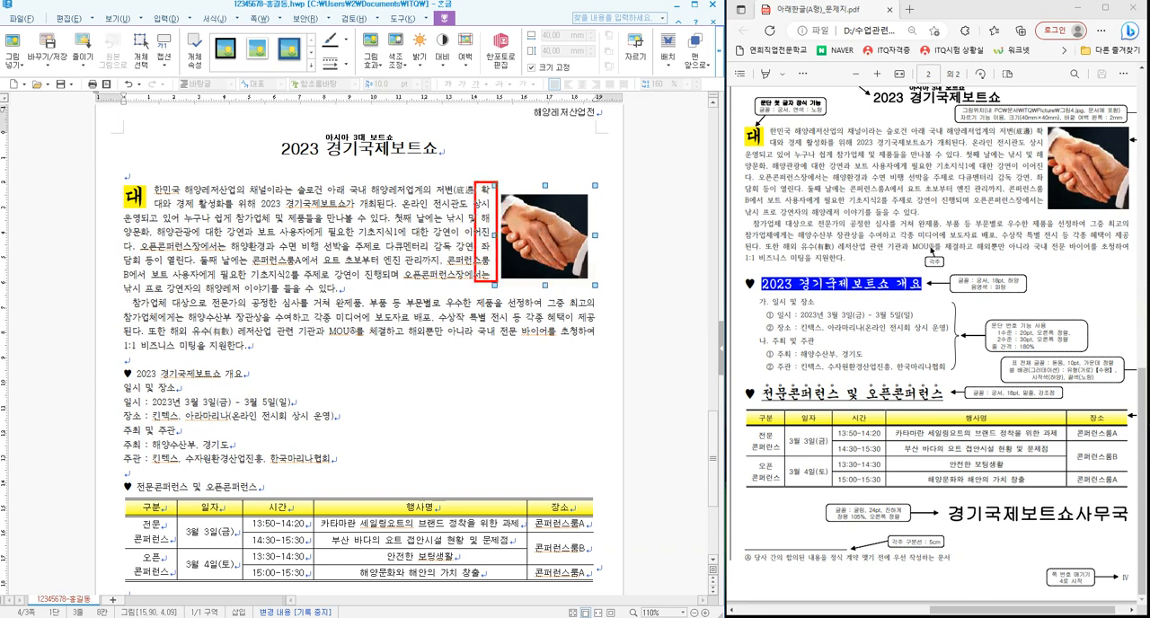
{"action": "left_click_drag", "start_coordinate": [1025, 123], "coordinate": [1059, 213]}
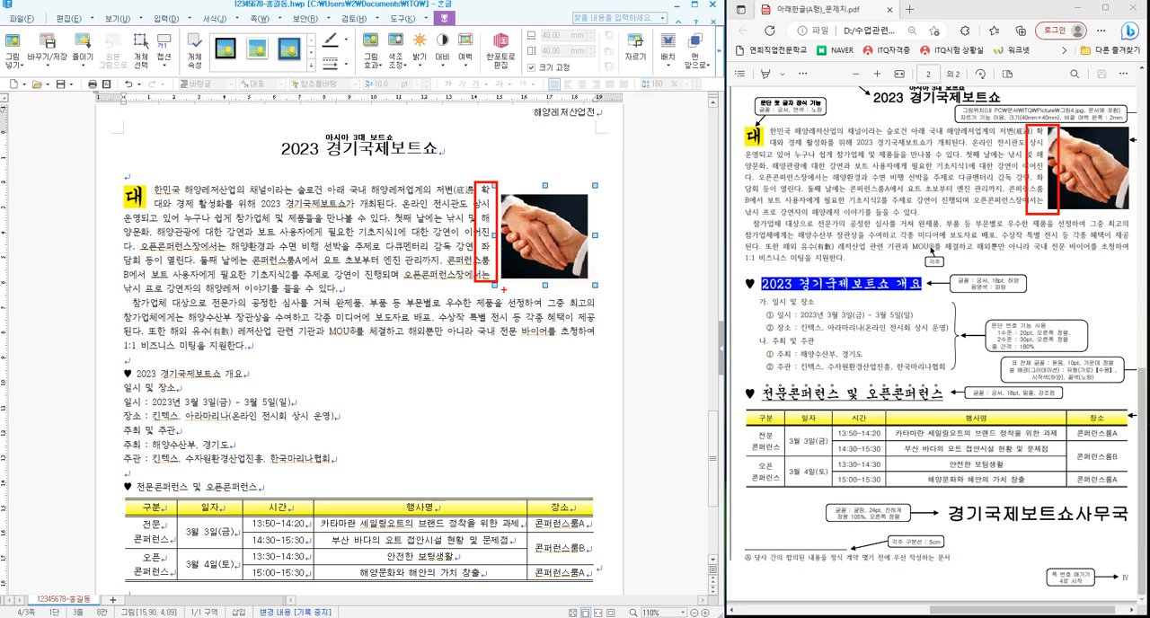
{"action": "key", "text": "Escape"}
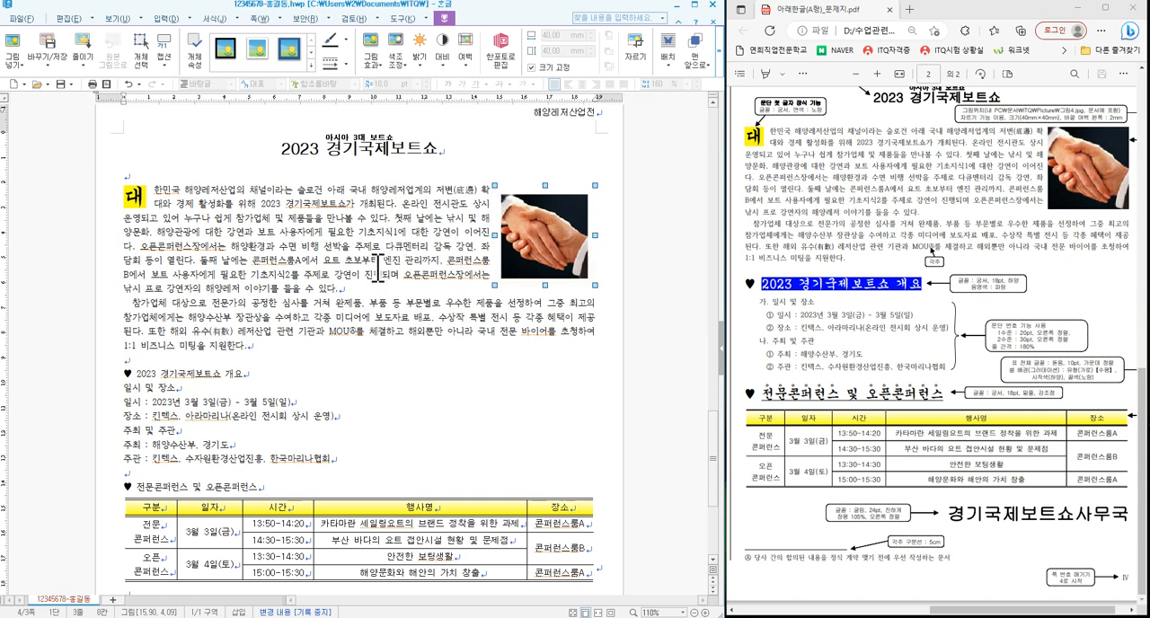
{"action": "left_click", "coordinate": [449, 392]}
{"action": "scroll", "coordinate": [449, 392], "scroll_direction": "down", "scroll_amount": 4}
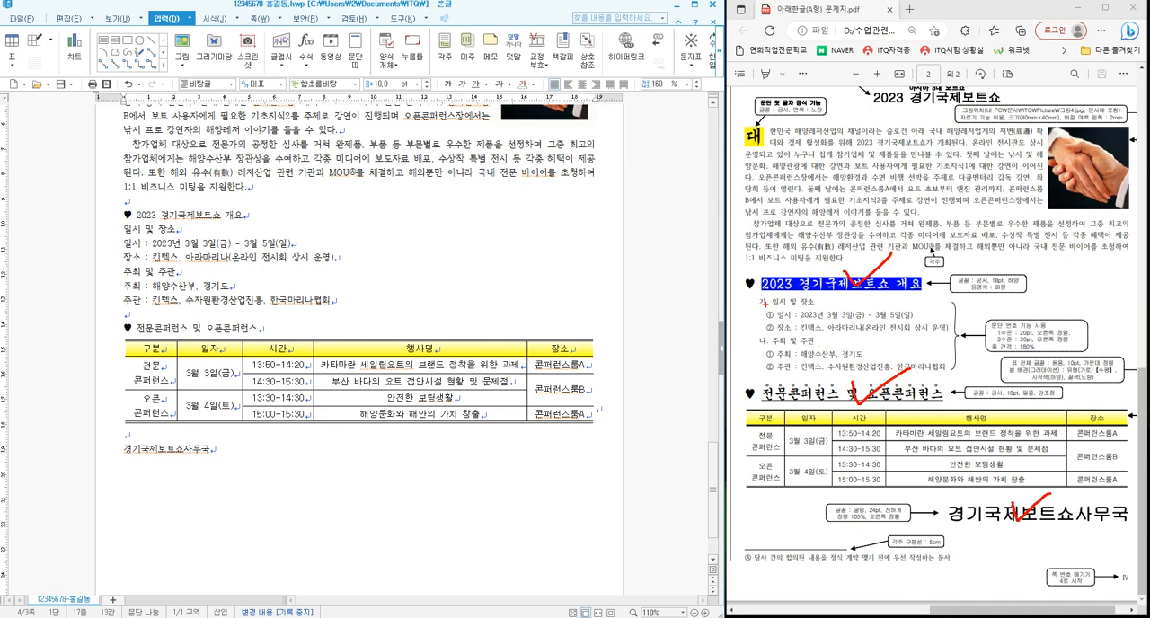
- Format the heading '♥ 2023 경기국제보트쇼 개요' in the 궁서 font at 18 pt
{"action": "key", "text": "Escape"}
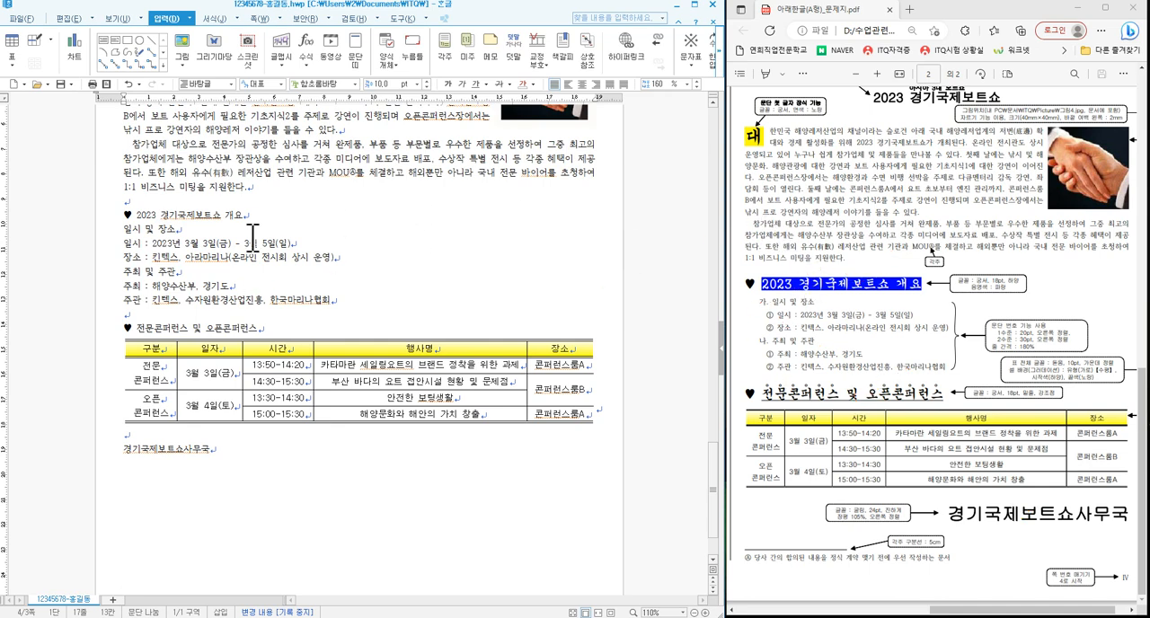
{"action": "left_click_drag", "start_coordinate": [123, 216], "coordinate": [248, 216]}
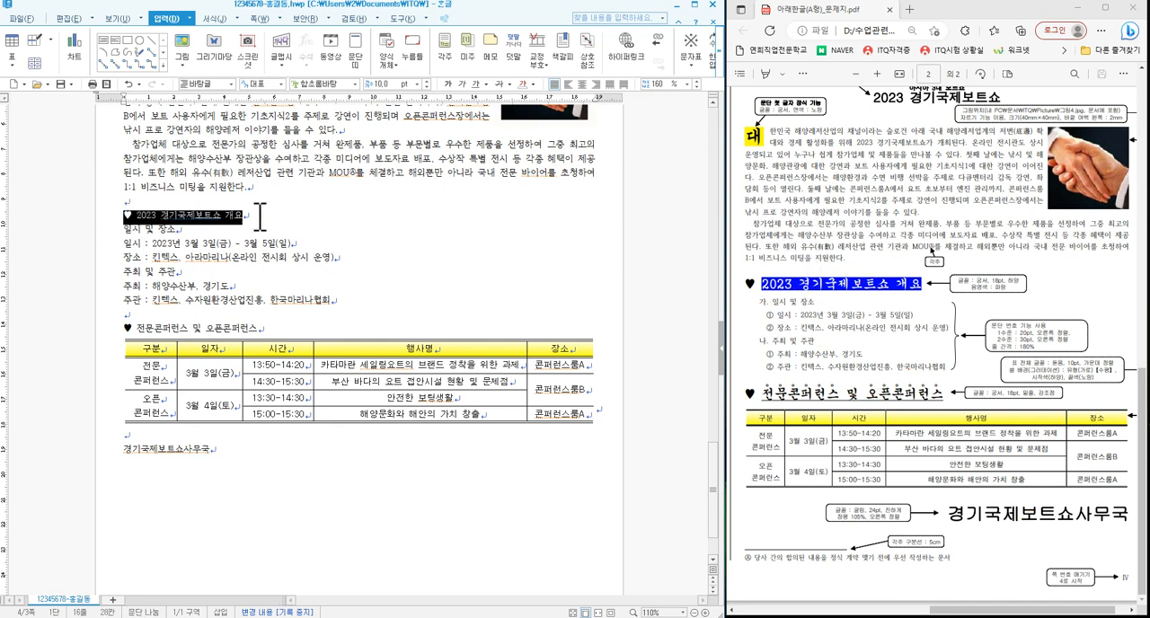
{"action": "right_click", "coordinate": [389, 217]}
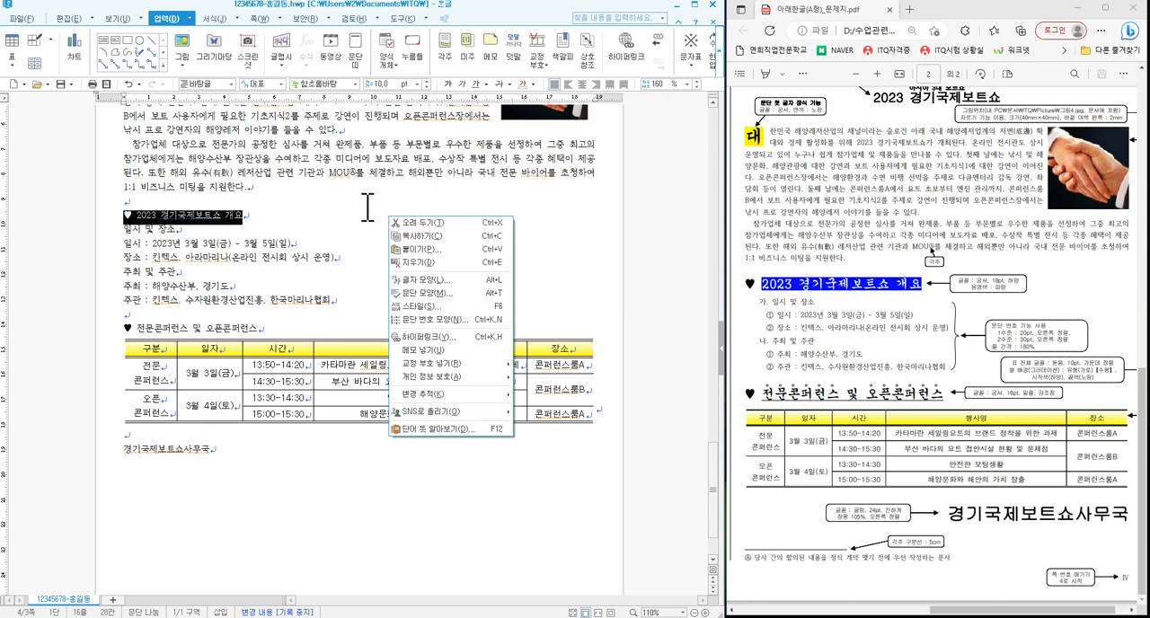
{"action": "left_click", "coordinate": [444, 281]}
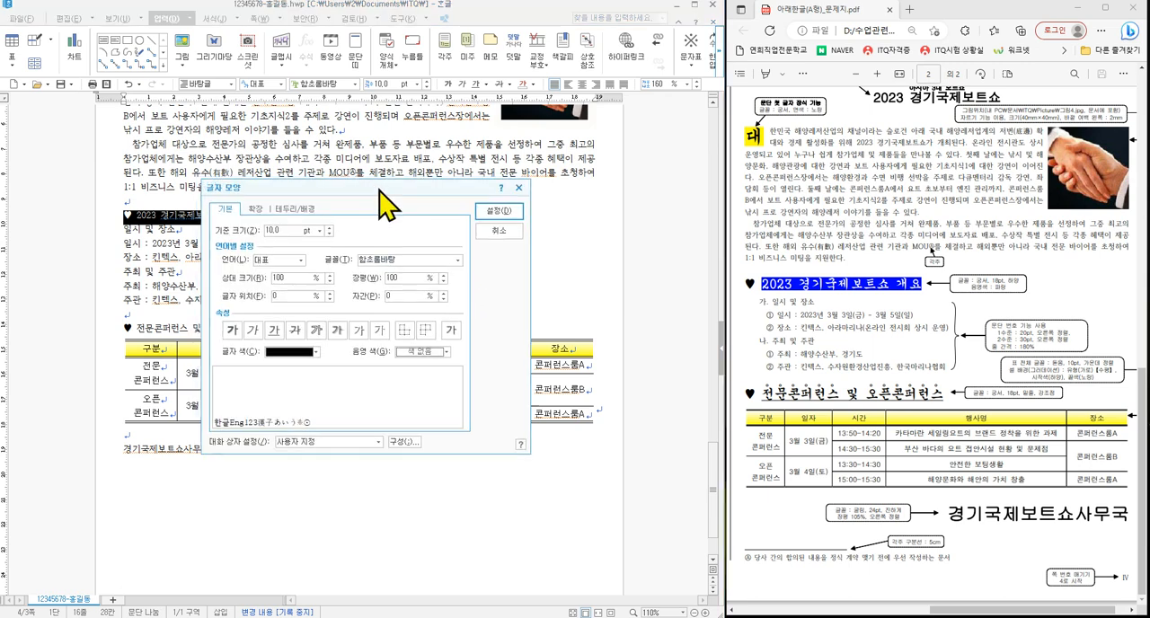
{"action": "left_click_drag", "start_coordinate": [380, 191], "coordinate": [471, 188]}
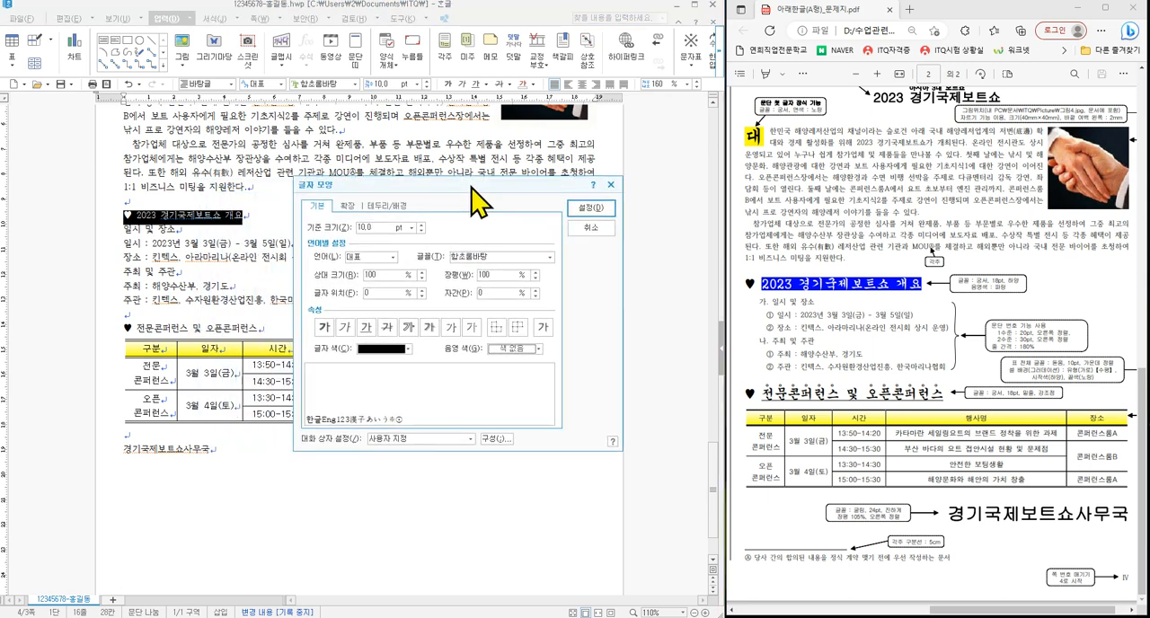
{"action": "left_click", "coordinate": [549, 257]}
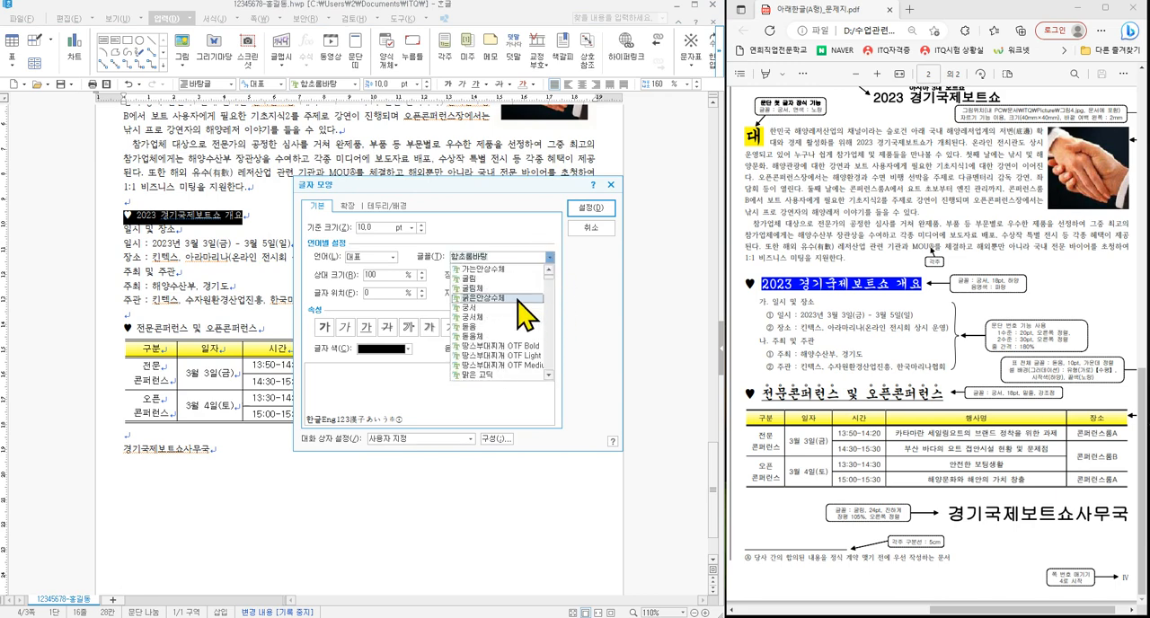
{"action": "left_click", "coordinate": [503, 307]}
{"action": "left_click", "coordinate": [412, 228]}
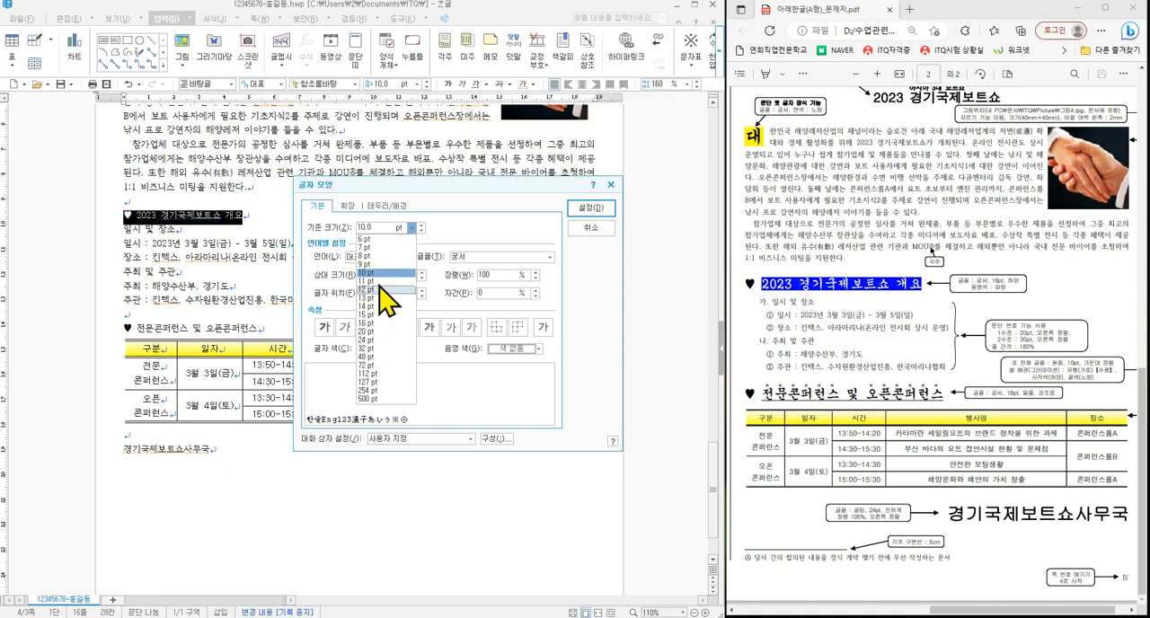
{"action": "left_click", "coordinate": [359, 228]}
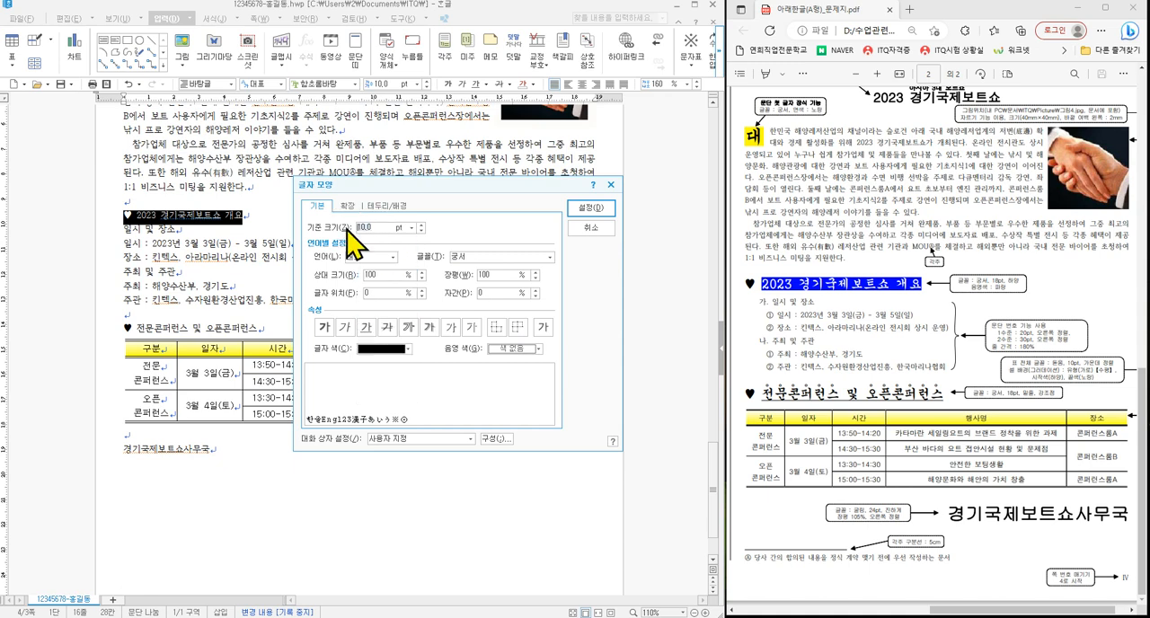
{"action": "type", "text": "18"}
{"action": "key", "text": "Return"}
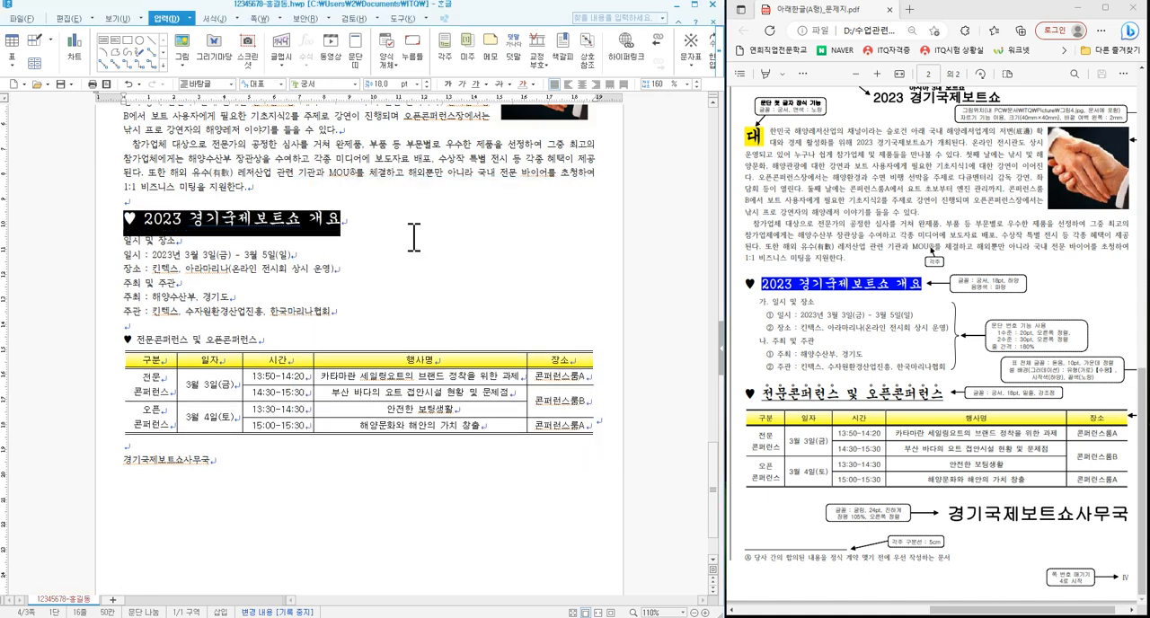
- Give the '♥ 2023 경기국제보트쇼 개요' heading white text with blue shading
{"action": "right_click", "coordinate": [324, 223]}
{"action": "left_click", "coordinate": [416, 285]}
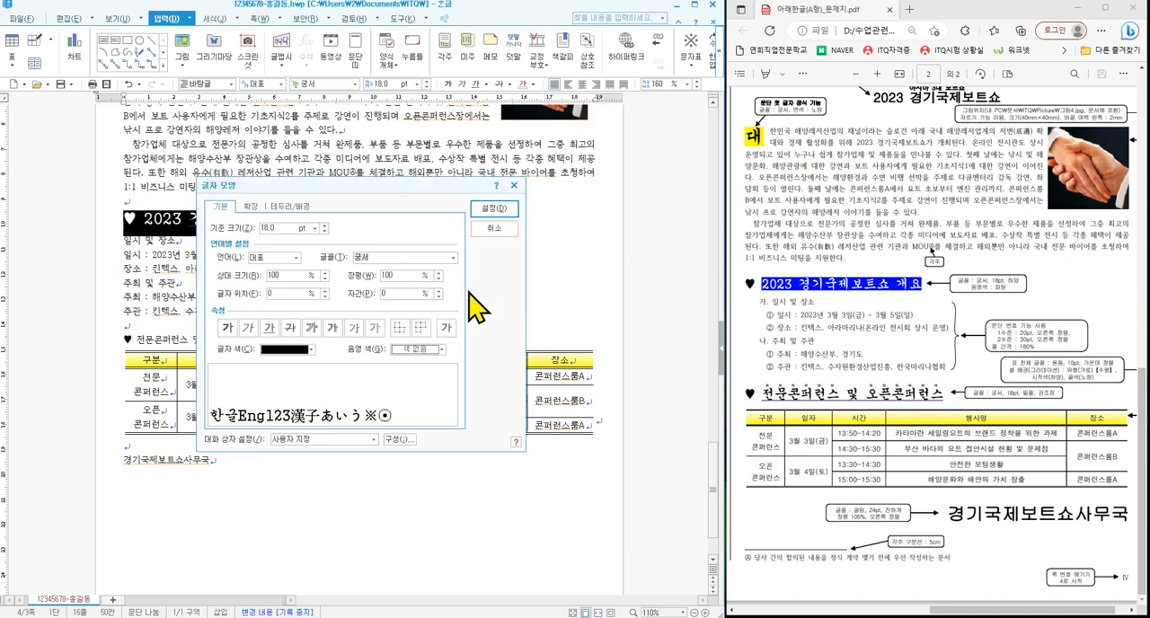
{"action": "left_click", "coordinate": [288, 350]}
{"action": "left_click", "coordinate": [276, 390]}
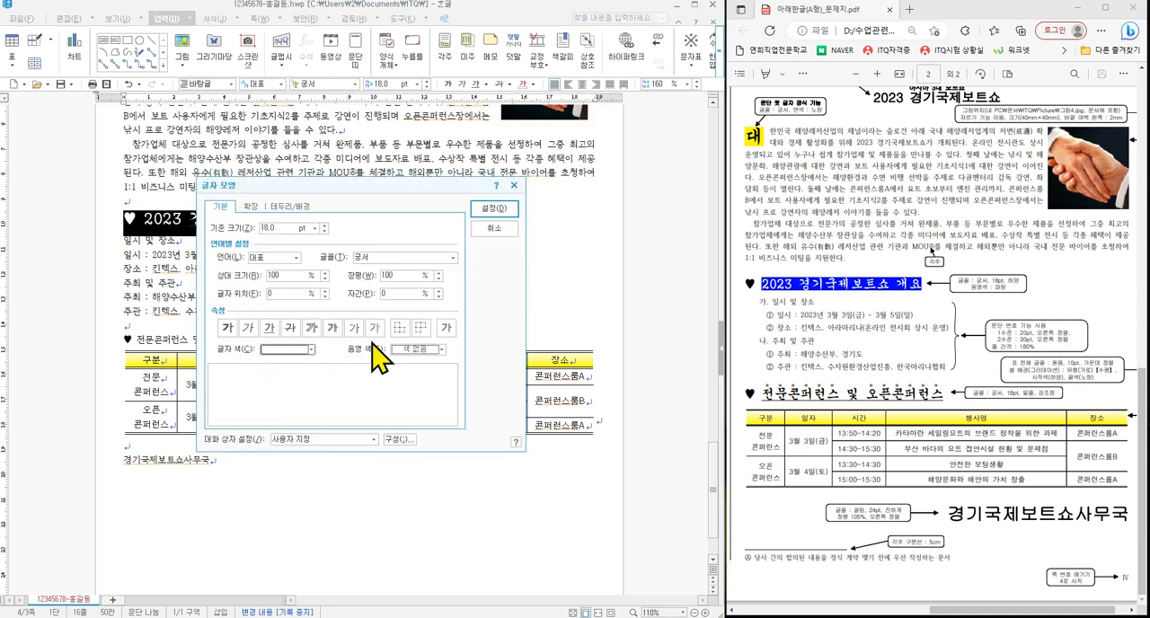
{"action": "left_click", "coordinate": [423, 350]}
{"action": "left_click", "coordinate": [444, 381]}
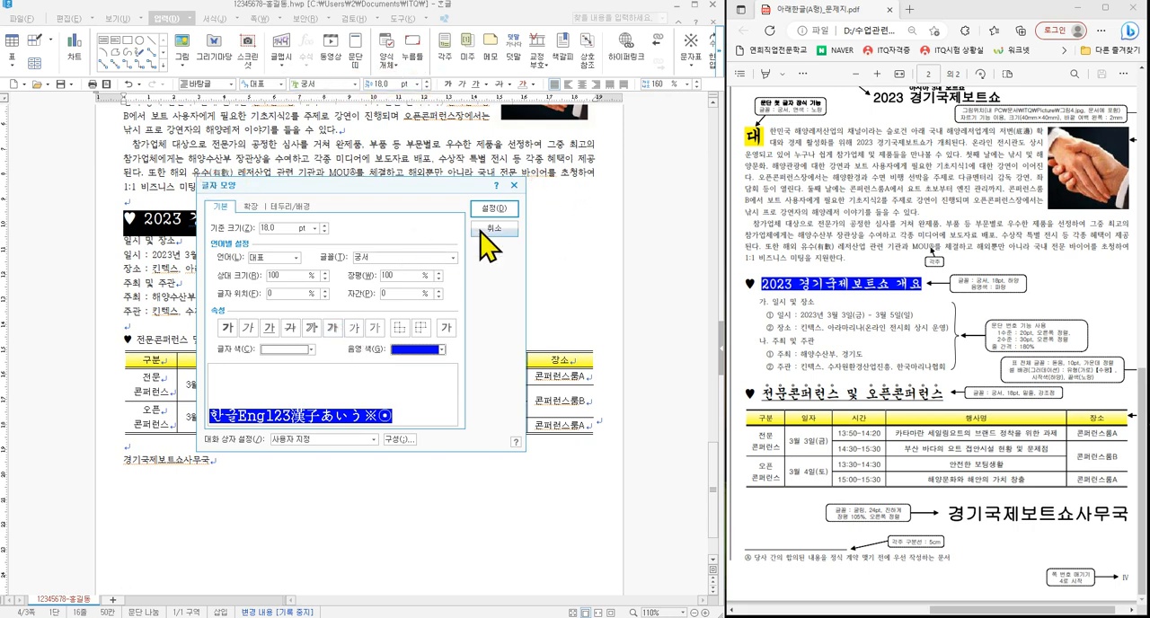
{"action": "left_click", "coordinate": [494, 208]}
{"action": "left_click", "coordinate": [507, 250]}
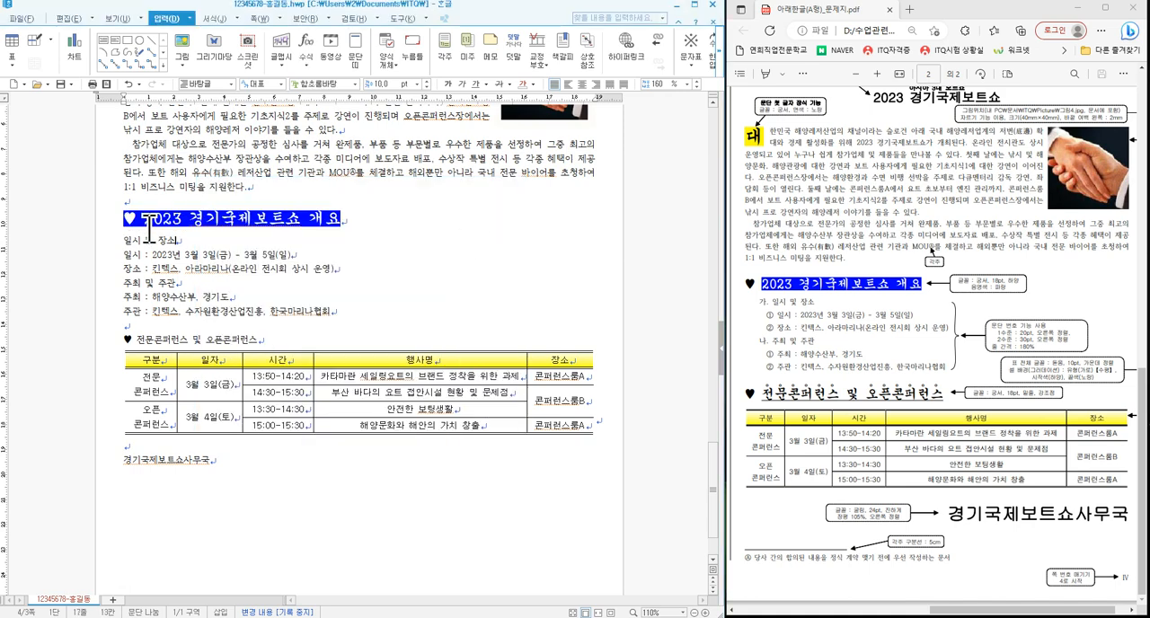
- Set only the ♥ symbol before '2023 경기국제보트쇼 개요' to black text with no shading colour
{"action": "left_click_drag", "start_coordinate": [147, 224], "coordinate": [140, 220]}
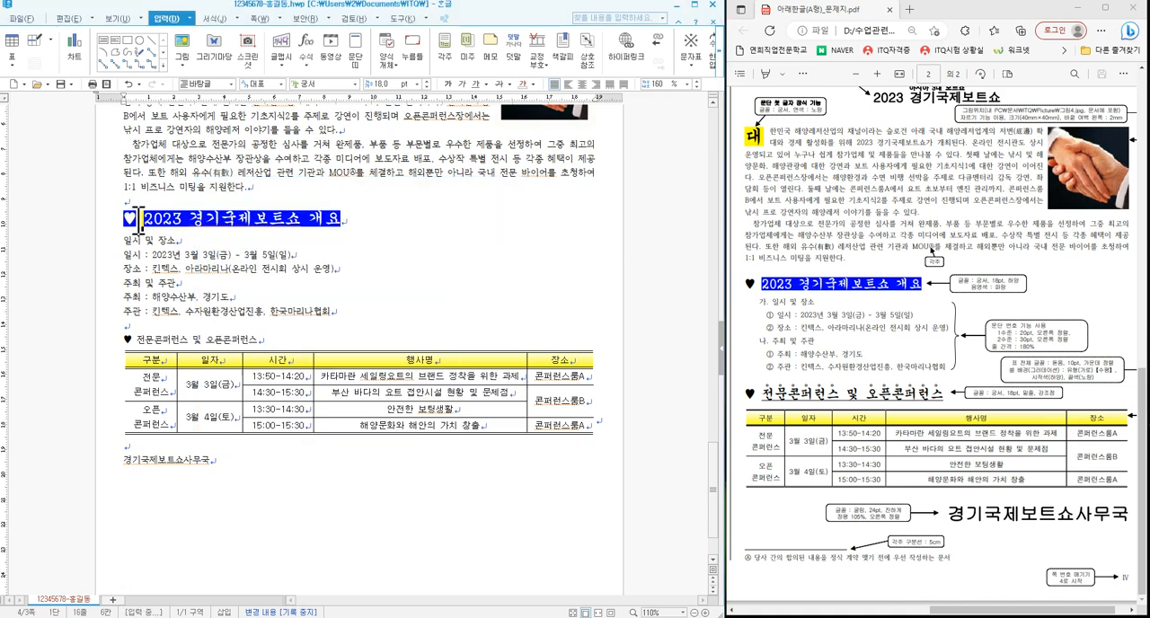
{"action": "left_click", "coordinate": [180, 267]}
{"action": "left_click_drag", "start_coordinate": [147, 220], "coordinate": [109, 219]}
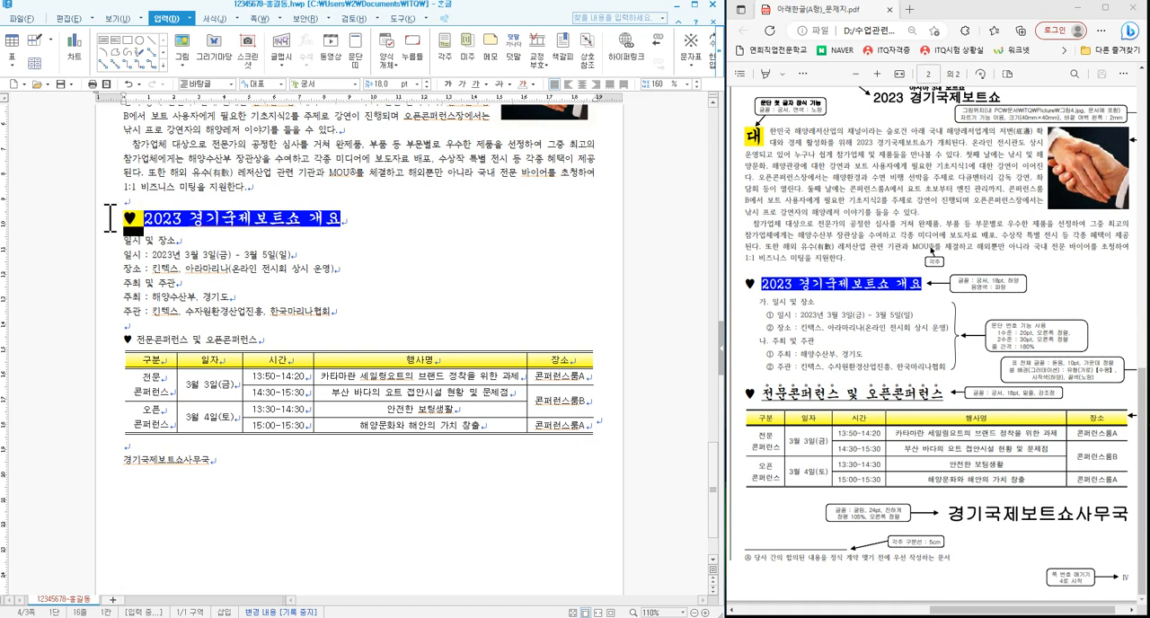
{"action": "left_click", "coordinate": [236, 272]}
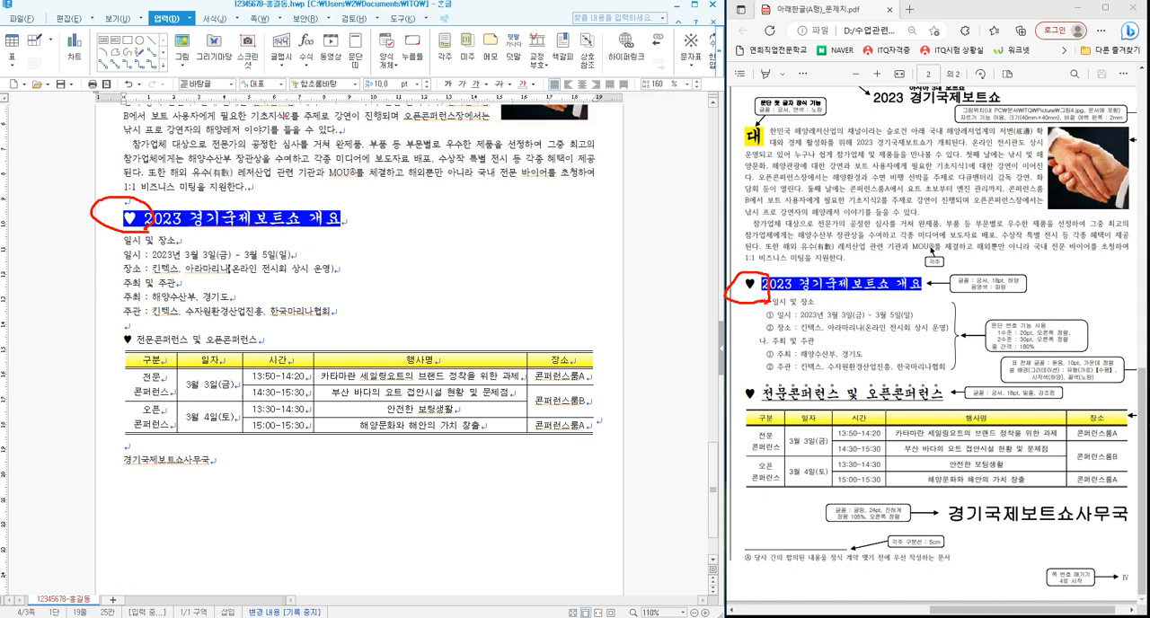
{"action": "key", "text": "Escape"}
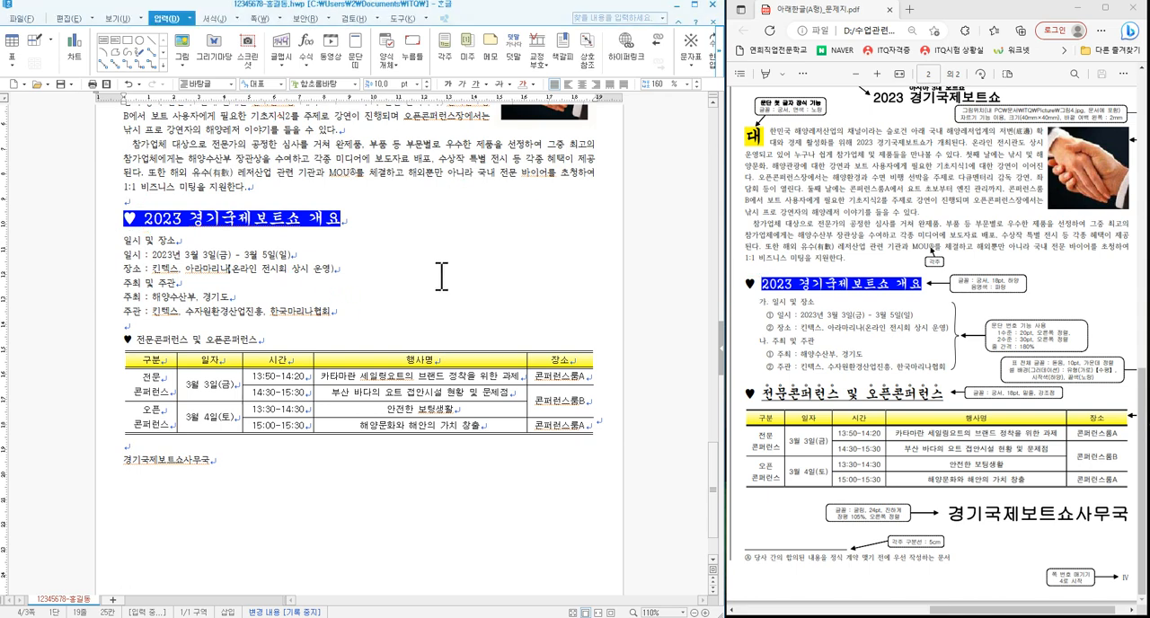
{"action": "left_click", "coordinate": [148, 218]}
{"action": "left_click_drag", "start_coordinate": [148, 218], "coordinate": [126, 222]}
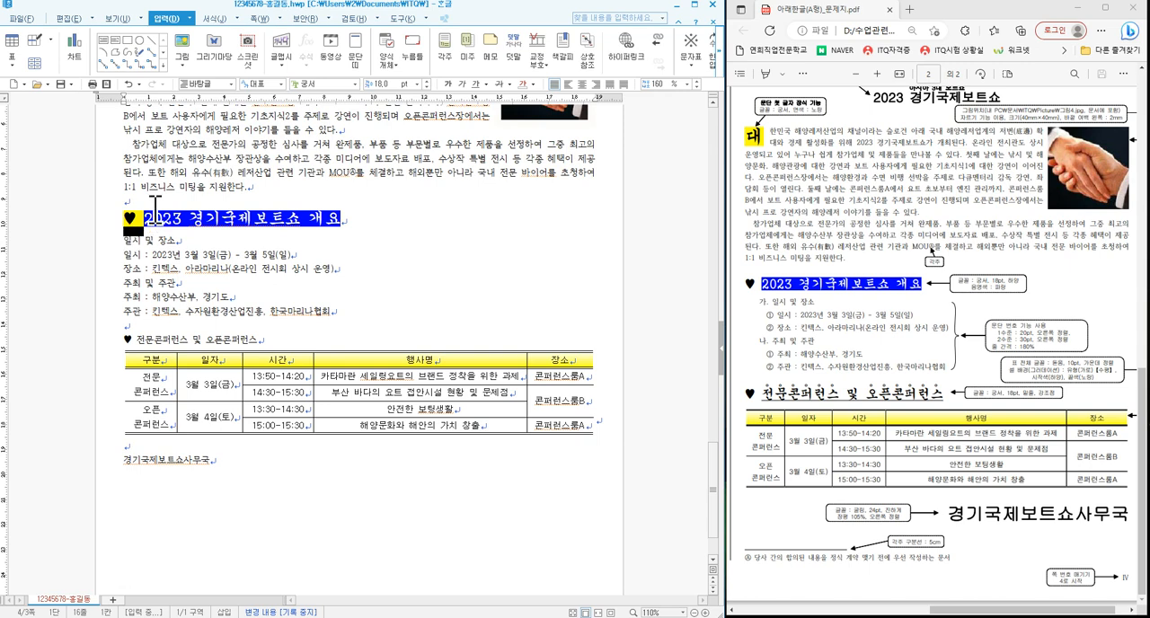
{"action": "key", "text": "alt+l"}
{"action": "left_click", "coordinate": [301, 349]}
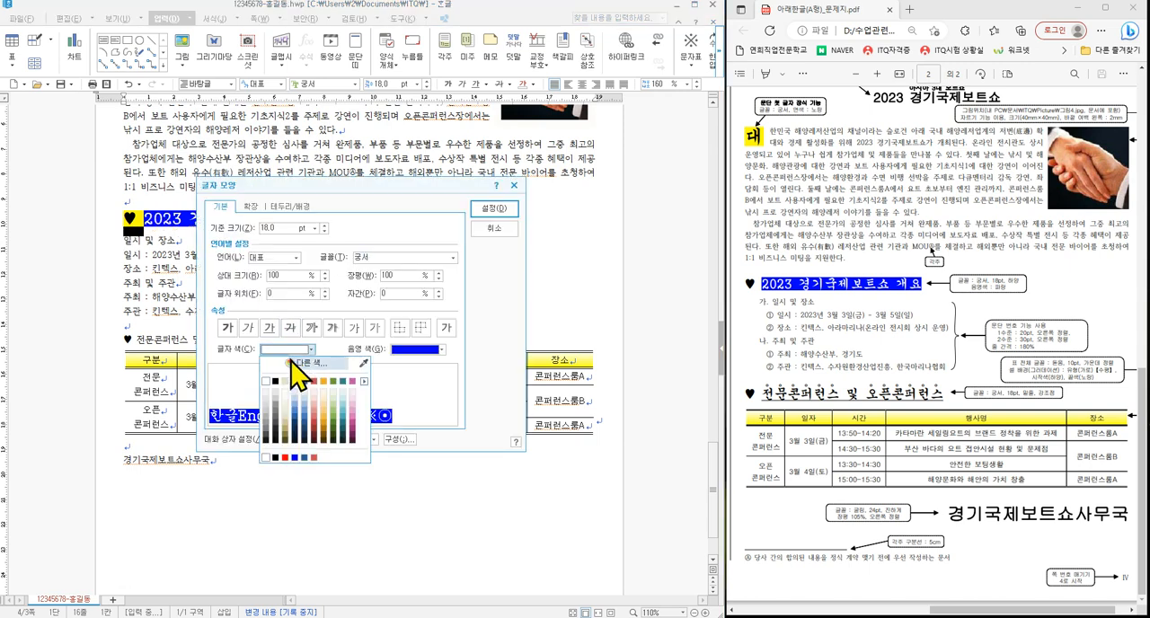
{"action": "left_click", "coordinate": [275, 381]}
{"action": "left_click", "coordinate": [411, 349]}
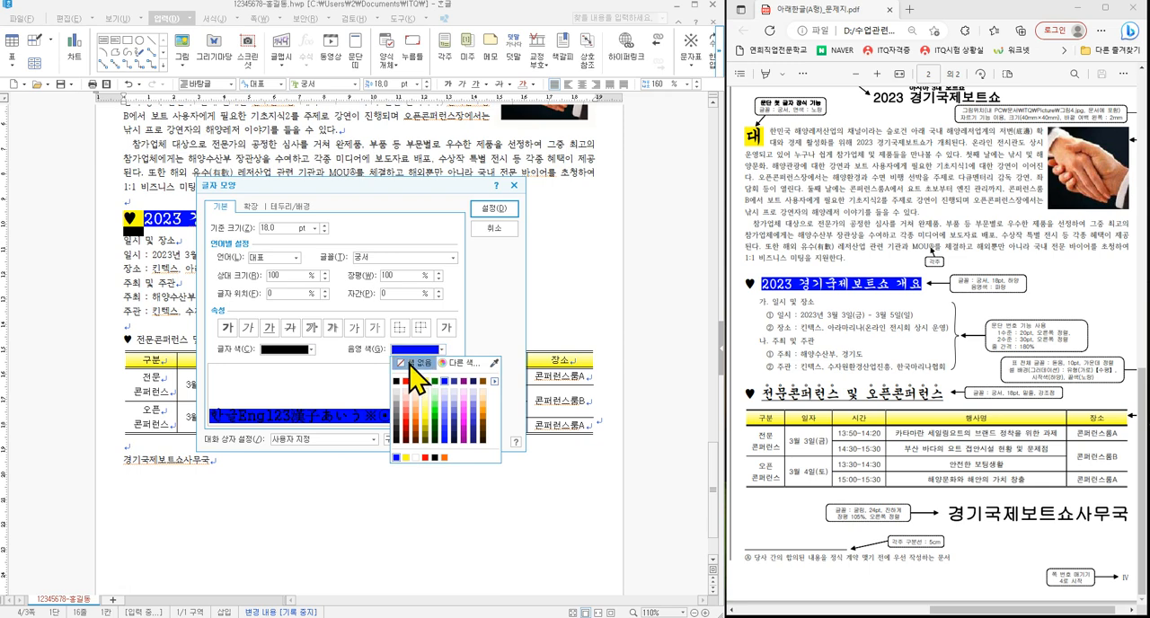
{"action": "left_click", "coordinate": [413, 363]}
{"action": "left_click", "coordinate": [494, 207]}
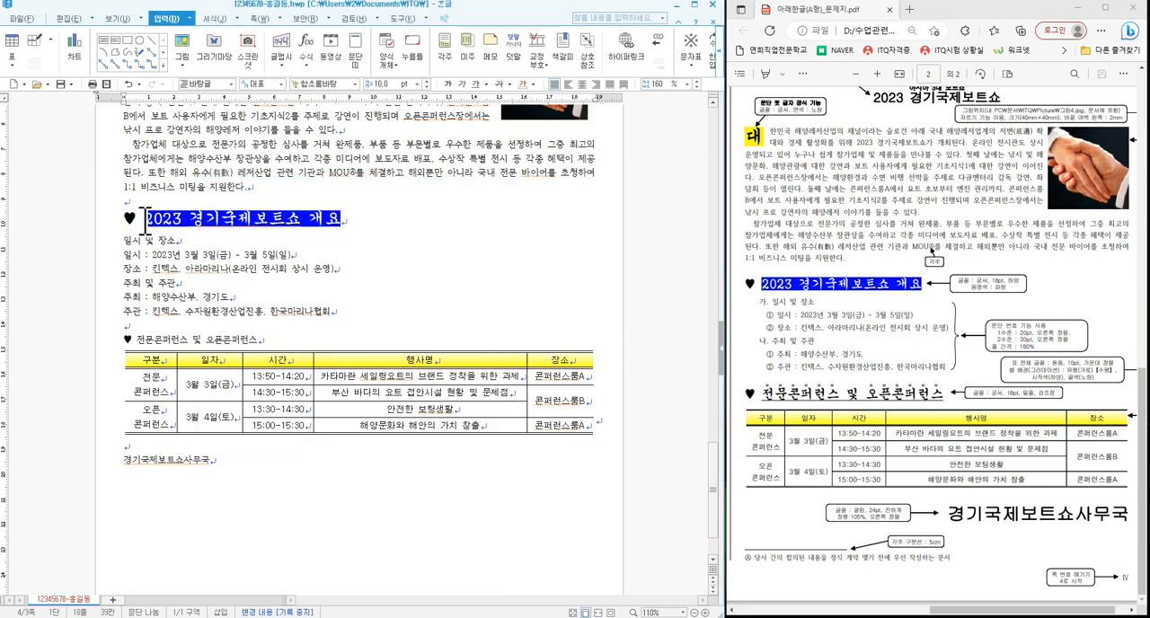
{"action": "left_click", "coordinate": [351, 228]}
- Format the heading '♥ 전문콘퍼런스 및 오픈콘퍼런스' above the table in the 궁서 font at 18 pt
{"action": "key", "text": "Down"}
{"action": "left_click_drag", "start_coordinate": [124, 347], "coordinate": [278, 346]}
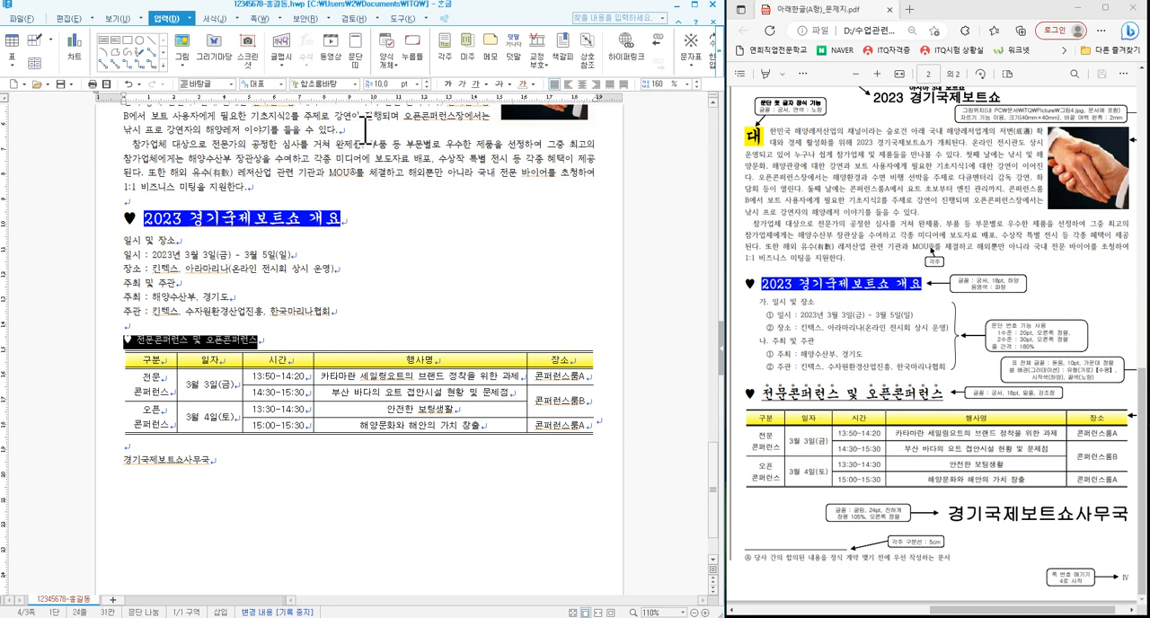
{"action": "left_click", "coordinate": [356, 84]}
{"action": "scroll", "coordinate": [435, 171], "scroll_direction": "up", "scroll_amount": 10}
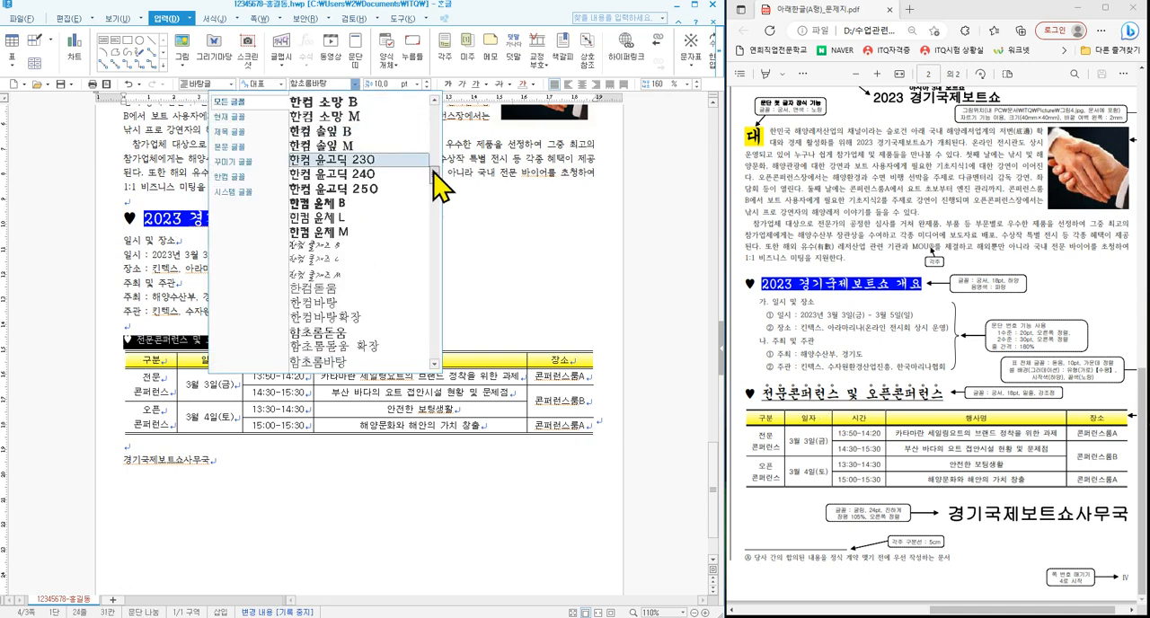
{"action": "left_click", "coordinate": [349, 123]}
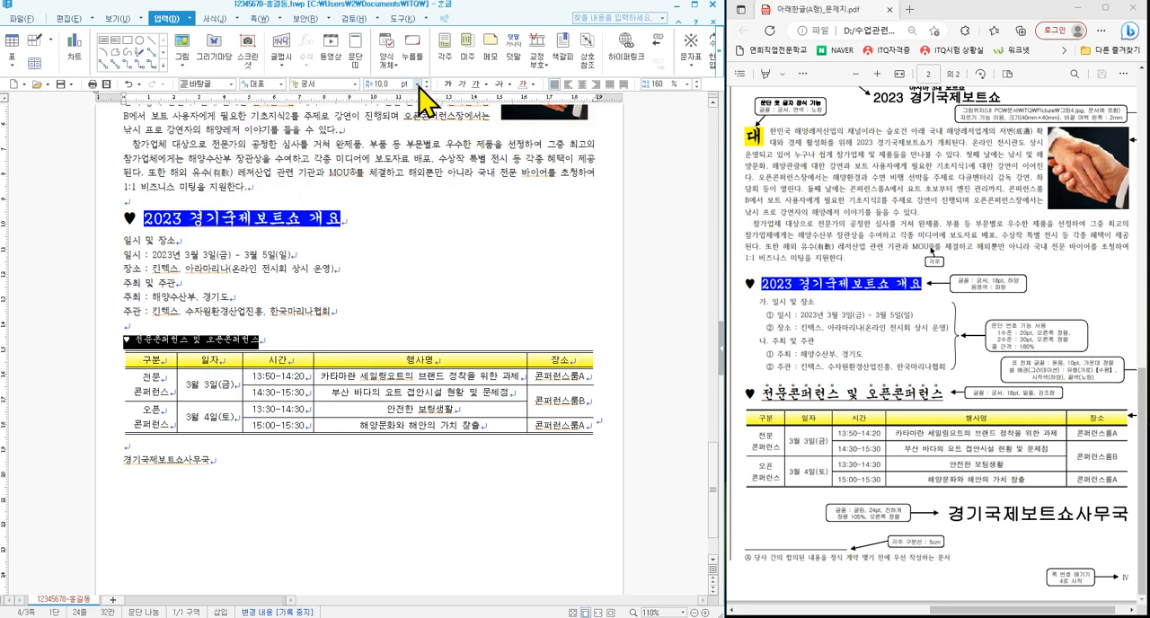
{"action": "left_click", "coordinate": [418, 84]}
{"action": "left_click", "coordinate": [385, 188]}
{"action": "left_click", "coordinate": [432, 281]}
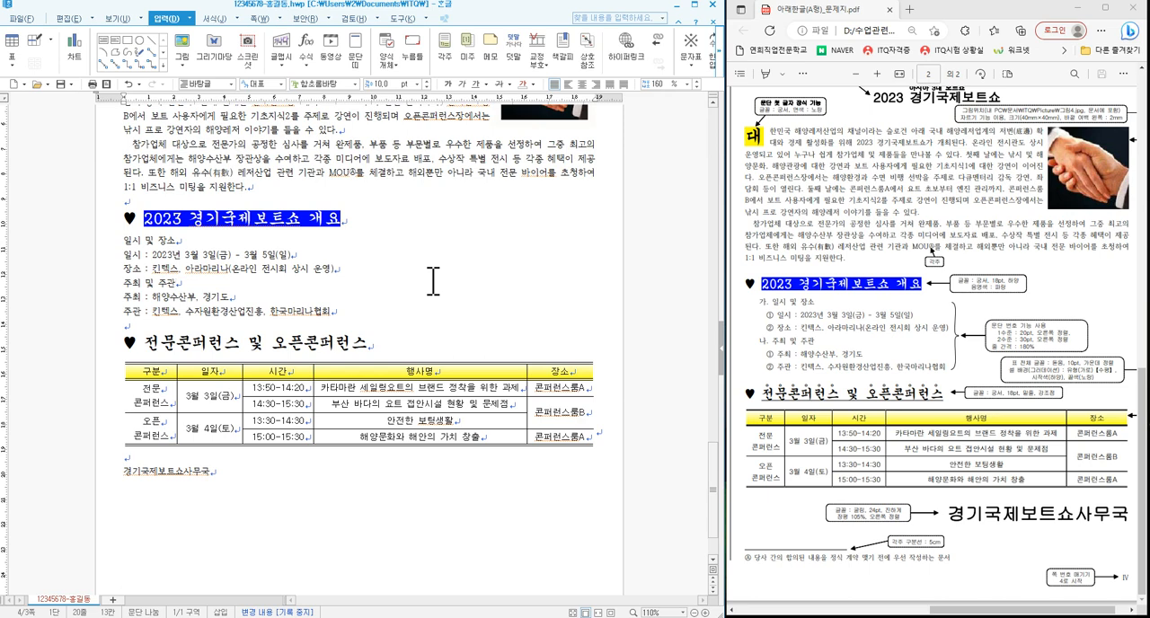
- Underline the heading text '전문콘퍼런스 및 오픈콘퍼런스', leaving out the ♥ symbol
{"action": "left_click_drag", "start_coordinate": [771, 396], "coordinate": [745, 395]}
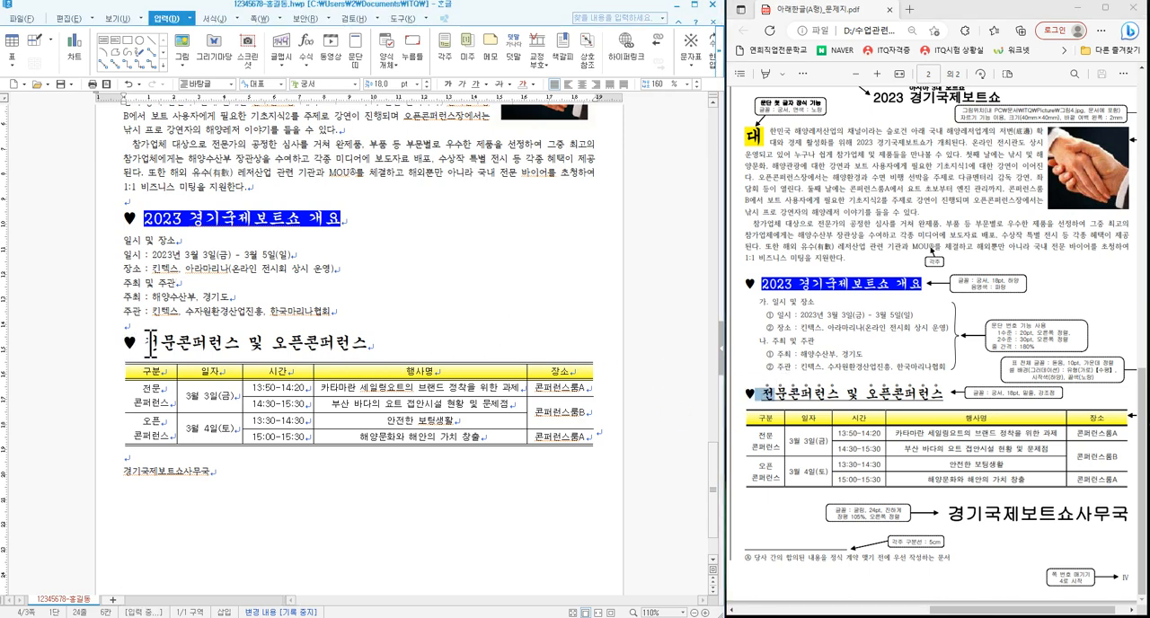
{"action": "left_click_drag", "start_coordinate": [142, 344], "coordinate": [368, 349]}
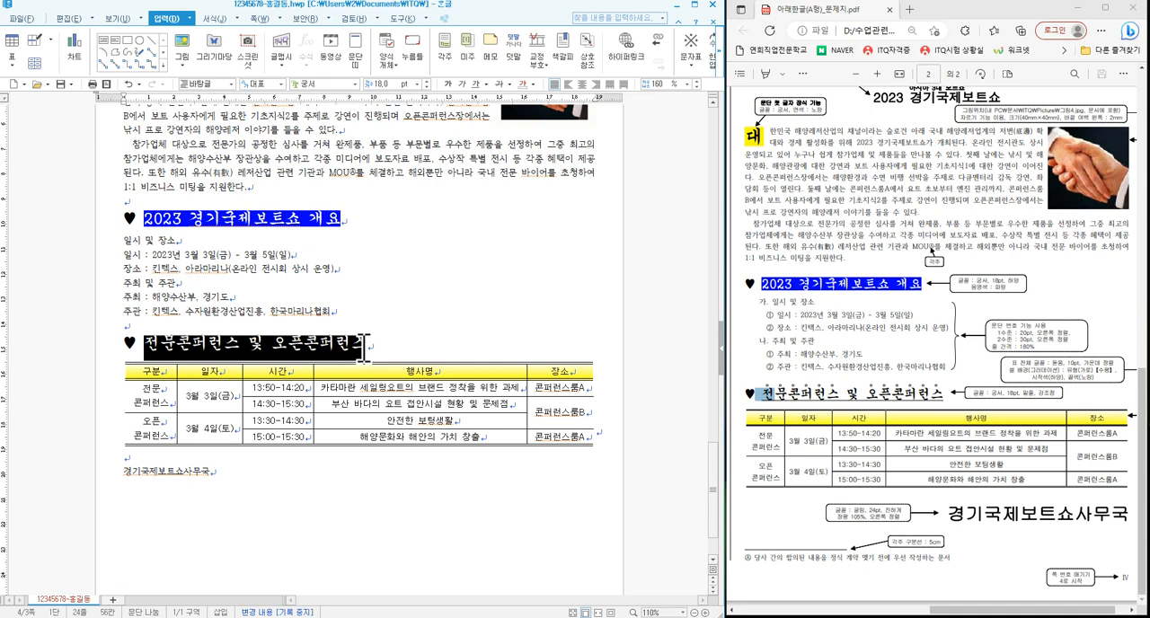
{"action": "left_click", "coordinate": [476, 84]}
{"action": "left_click", "coordinate": [457, 287]}
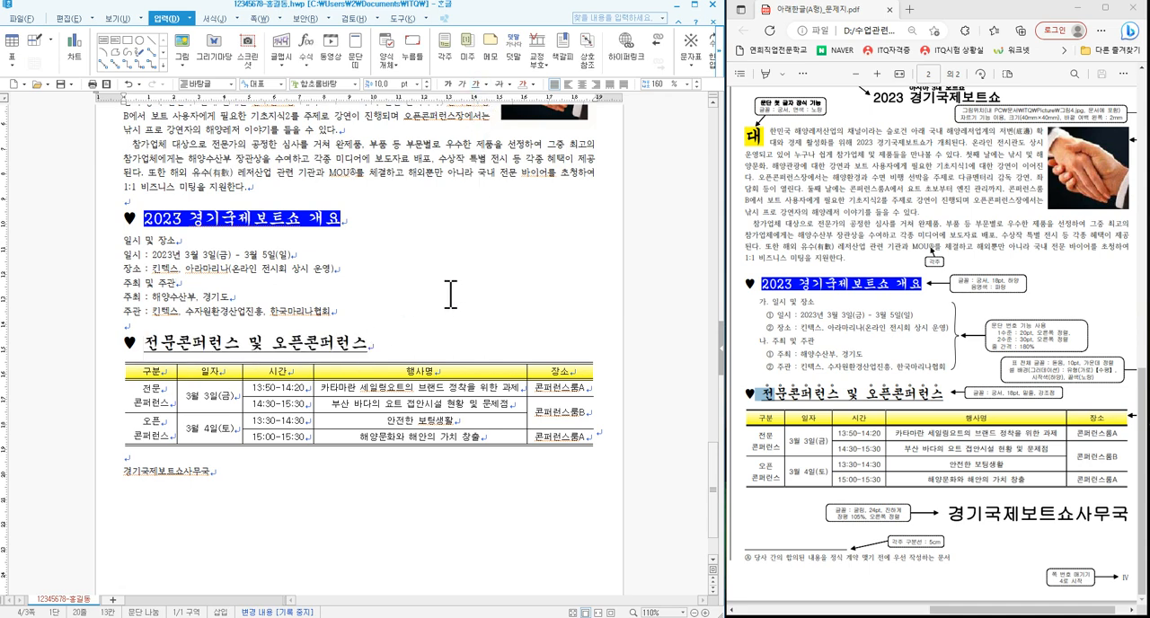
- Add hollow-circle emphasis marks above the word '전문콘퍼런스' in the underlined heading
{"action": "left_click", "coordinate": [775, 394]}
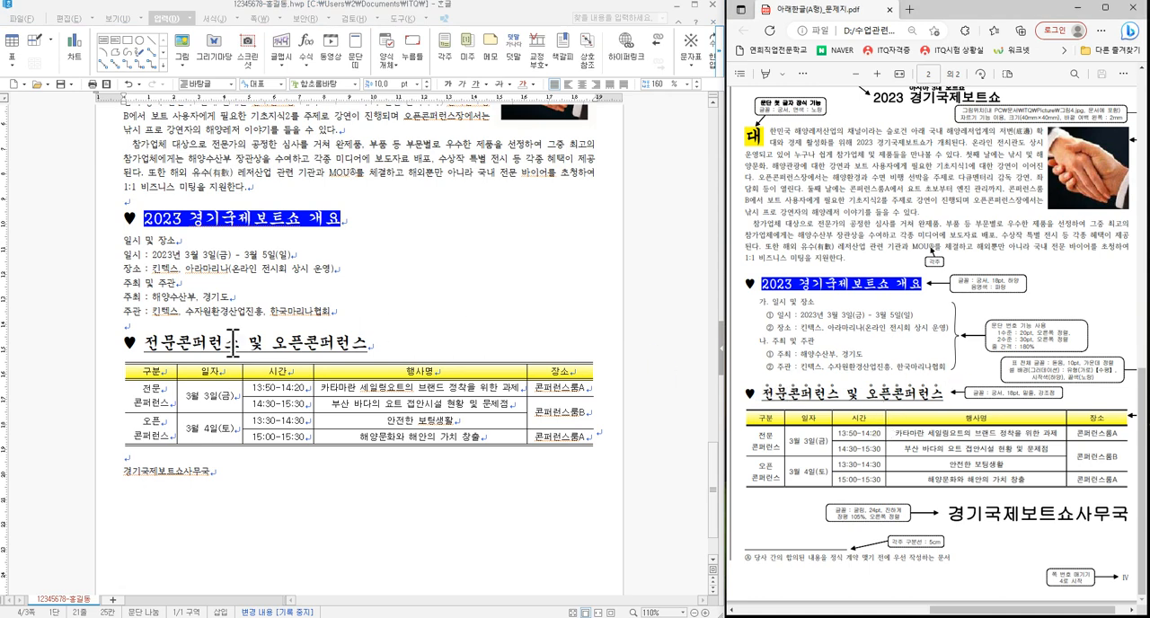
{"action": "left_click_drag", "start_coordinate": [144, 344], "coordinate": [245, 343]}
{"action": "right_click", "coordinate": [454, 305]}
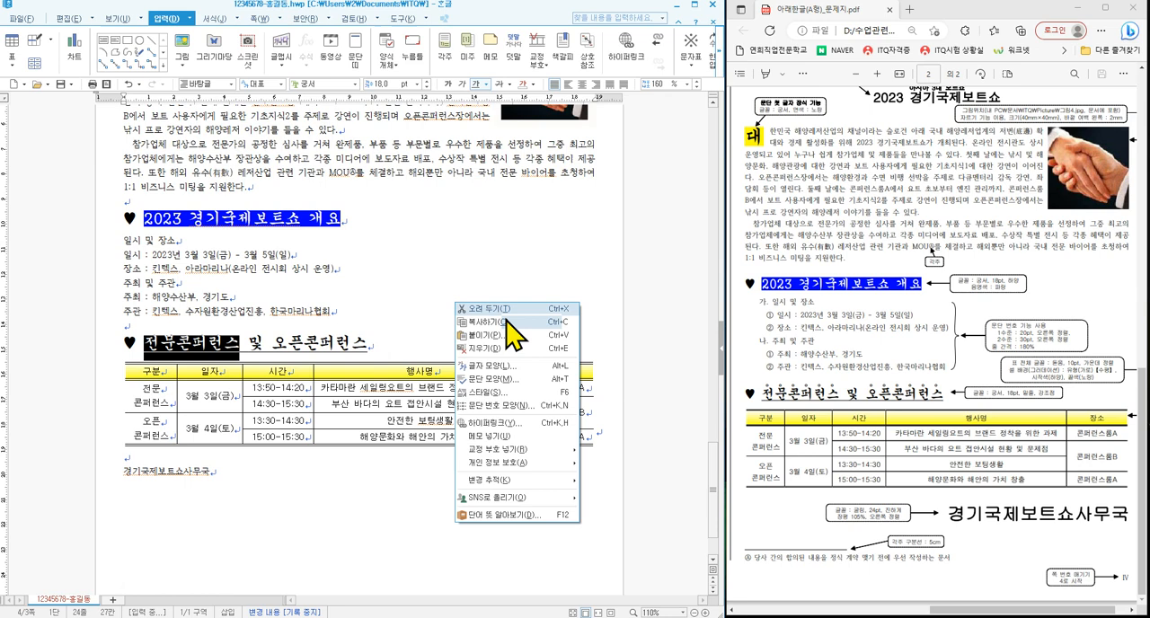
{"action": "left_click", "coordinate": [512, 366]}
{"action": "left_click_drag", "start_coordinate": [358, 189], "coordinate": [416, 182]}
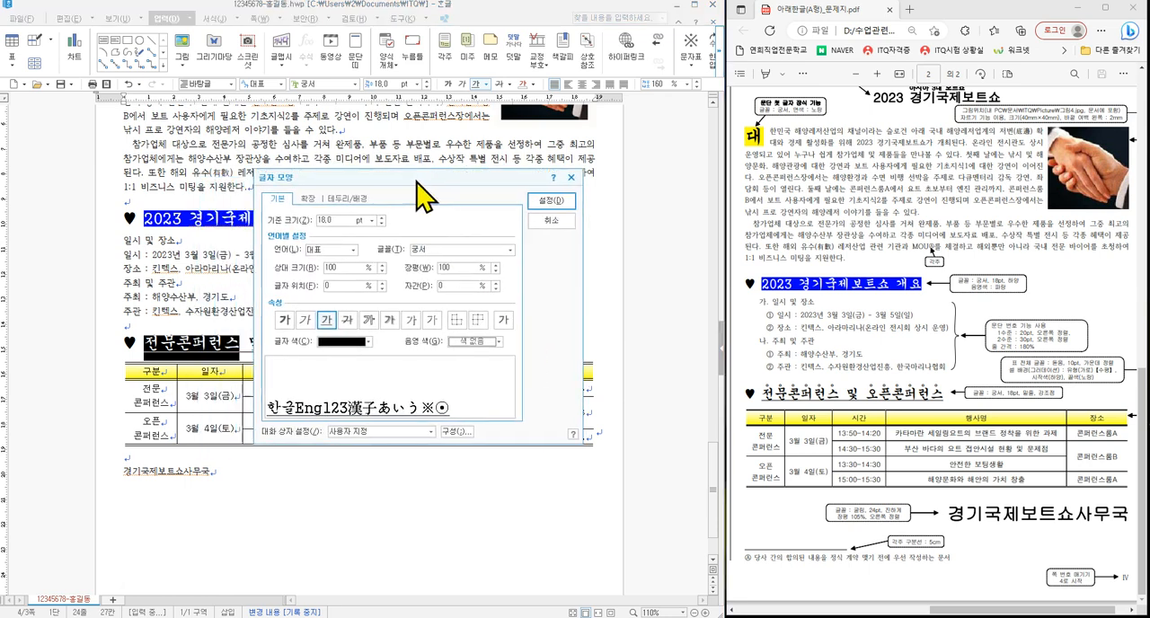
{"action": "left_click", "coordinate": [308, 197]}
{"action": "left_click", "coordinate": [466, 332]}
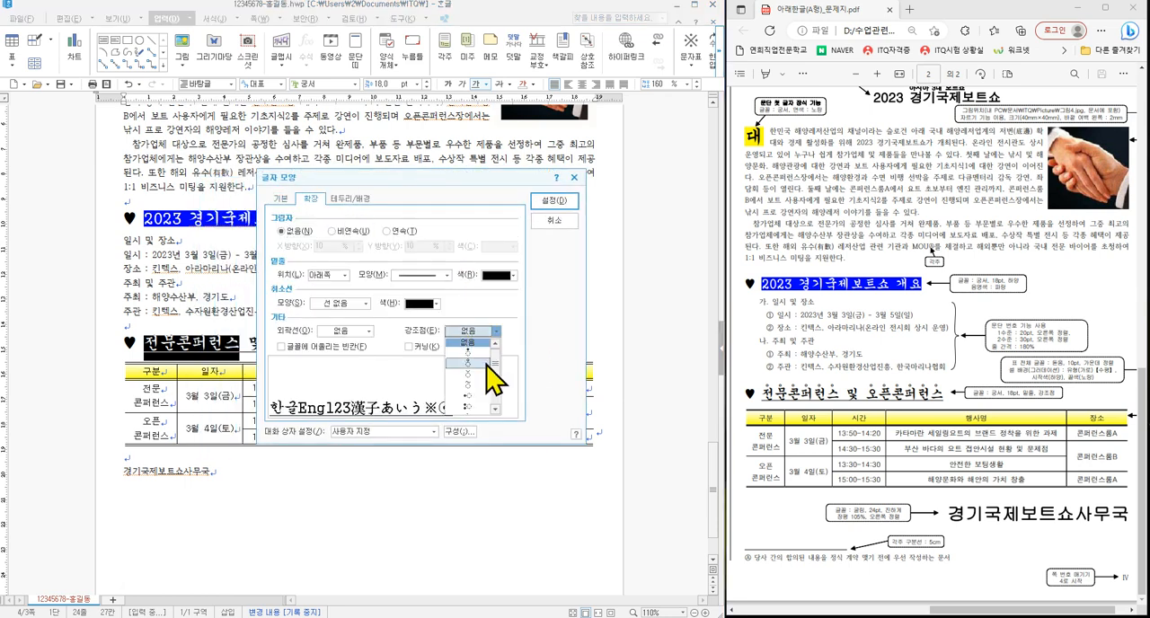
{"action": "left_click", "coordinate": [470, 365]}
{"action": "left_click", "coordinate": [539, 199]}
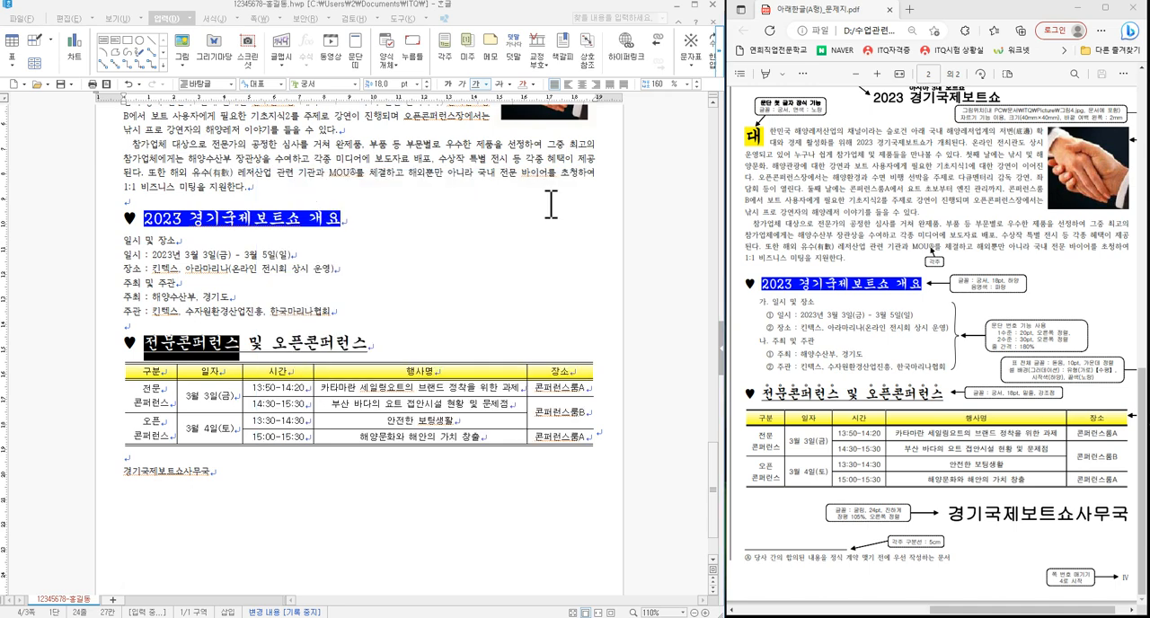
{"action": "left_click", "coordinate": [488, 310]}
- Add hollow-circle emphasis marks above the word '오픈콘퍼런스' in the underlined heading above the table
{"action": "left_click_drag", "start_coordinate": [274, 343], "coordinate": [369, 345]}
{"action": "right_click", "coordinate": [426, 300]}
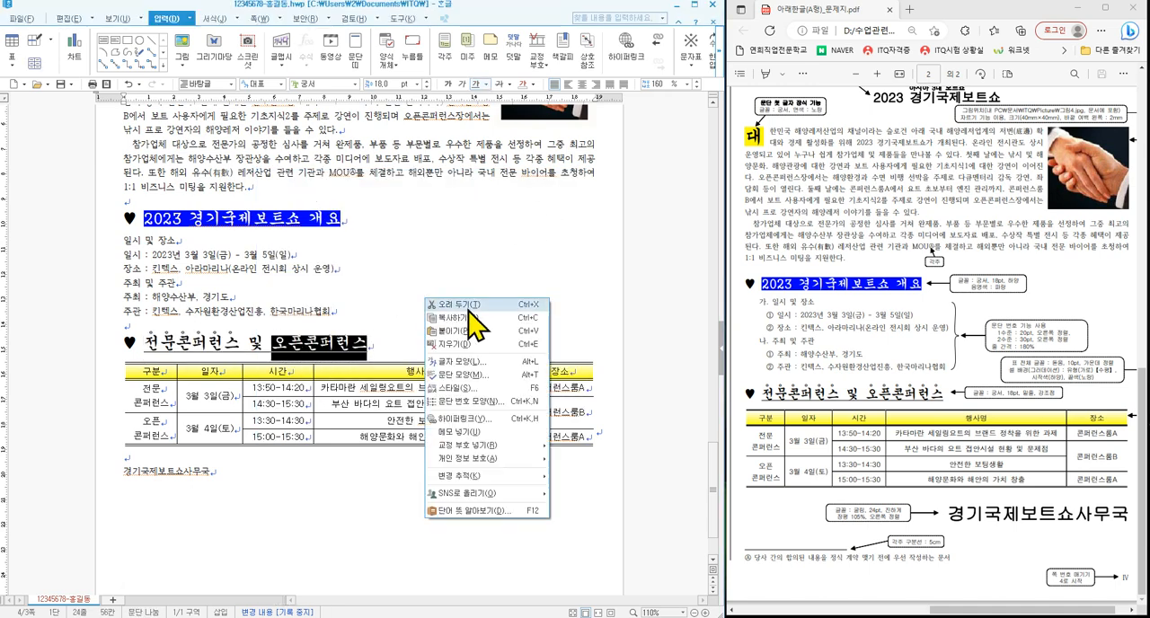
{"action": "left_click", "coordinate": [470, 361]}
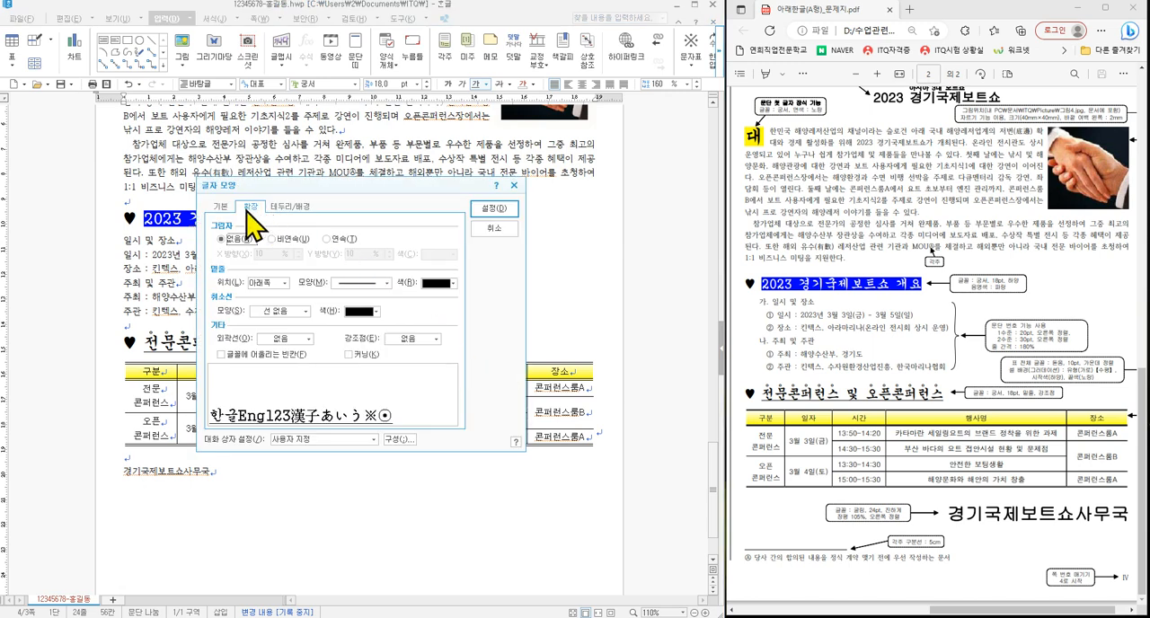
{"action": "left_click", "coordinate": [404, 341]}
{"action": "left_click", "coordinate": [420, 364]}
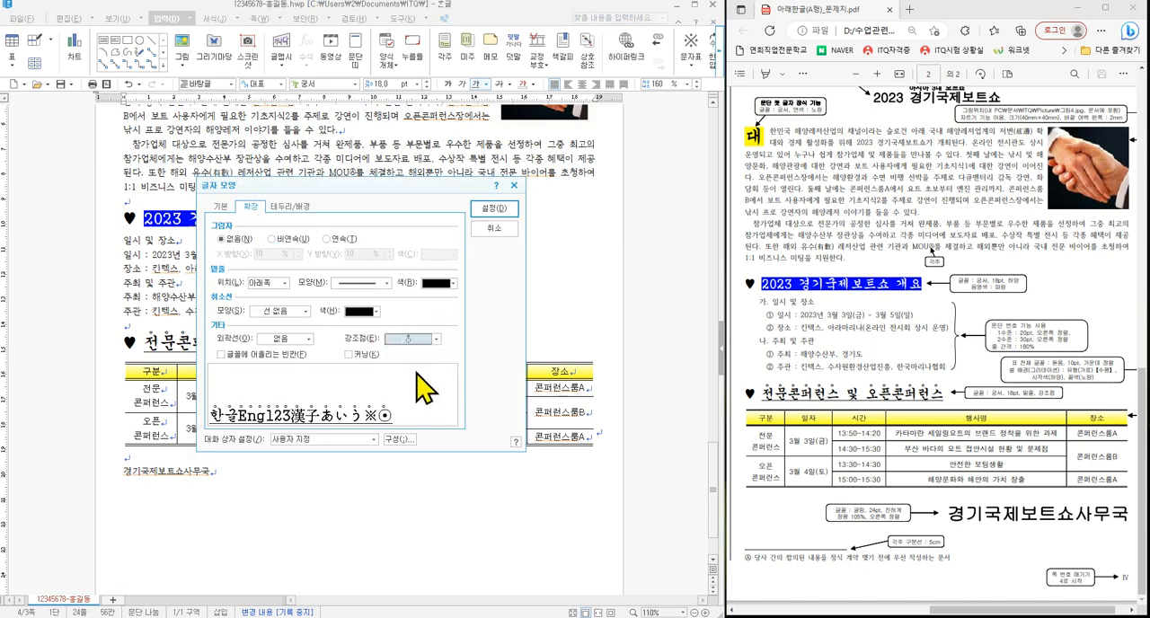
{"action": "left_click", "coordinate": [495, 212]}
{"action": "left_click", "coordinate": [517, 310]}
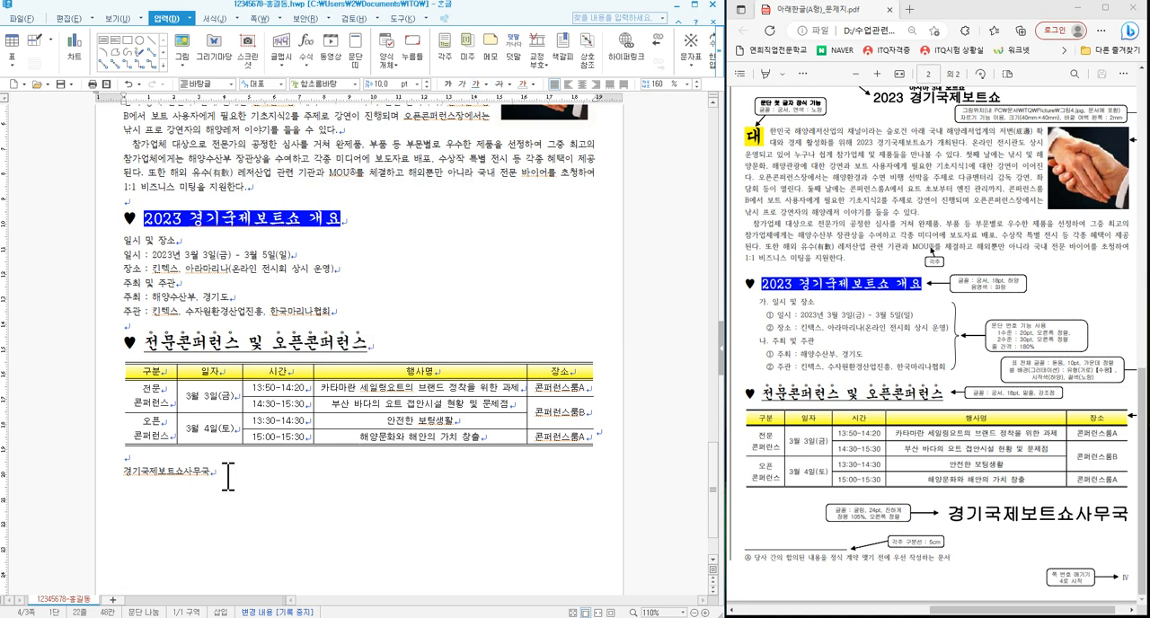
- Format the closing line '경기국제보트쇼사무국' below the table in bold 굴림 at 24 pt, aligned right
{"action": "left_click_drag", "start_coordinate": [227, 477], "coordinate": [95, 470]}
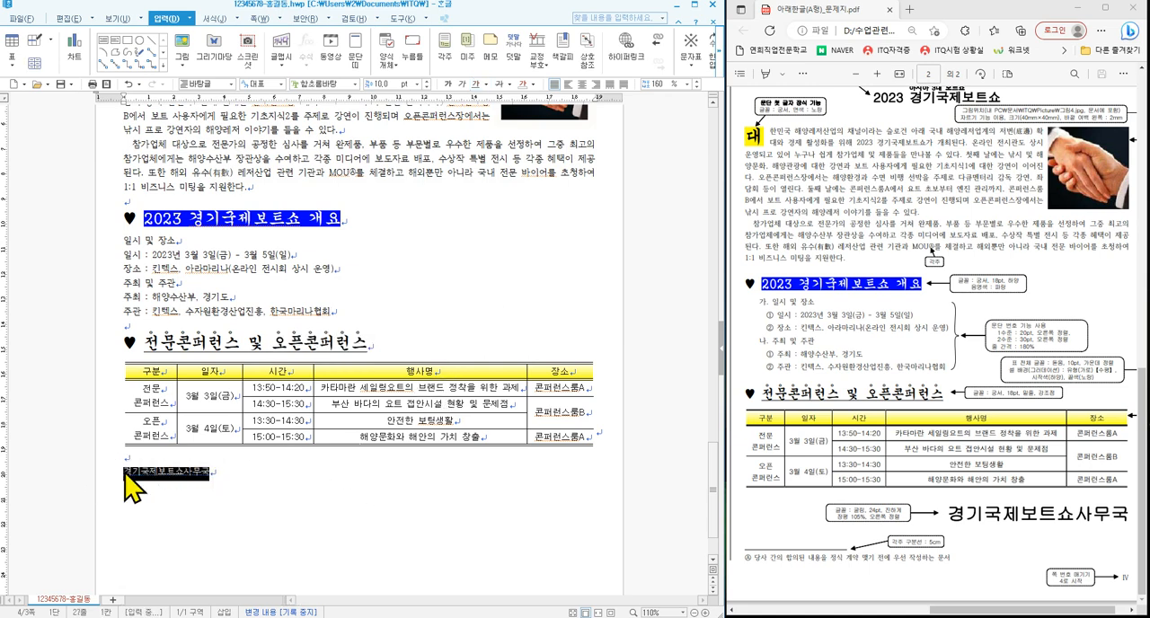
{"action": "left_click", "coordinate": [355, 84]}
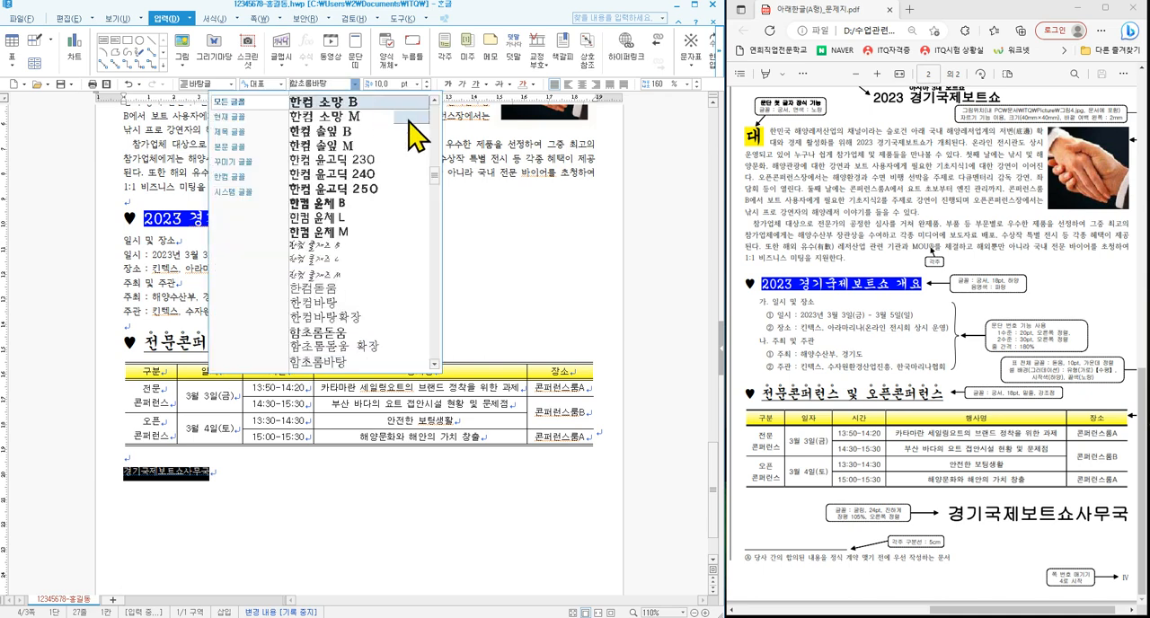
{"action": "left_click_drag", "start_coordinate": [437, 193], "coordinate": [440, 124]}
{"action": "left_click", "coordinate": [400, 122]}
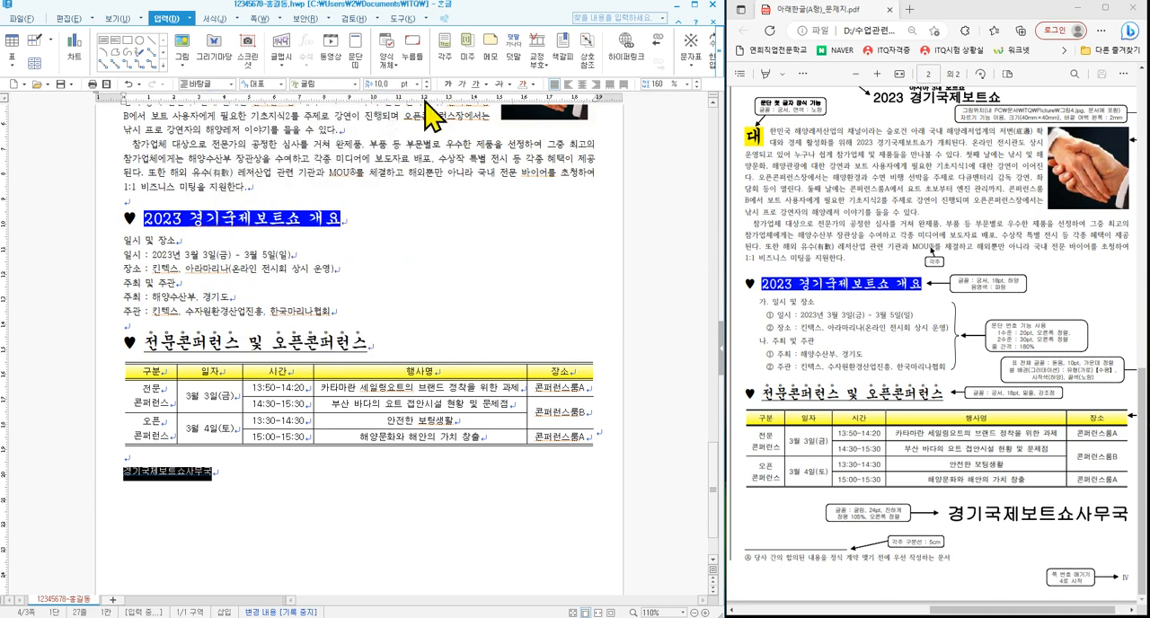
{"action": "left_click", "coordinate": [417, 85]}
{"action": "left_click", "coordinate": [384, 204]}
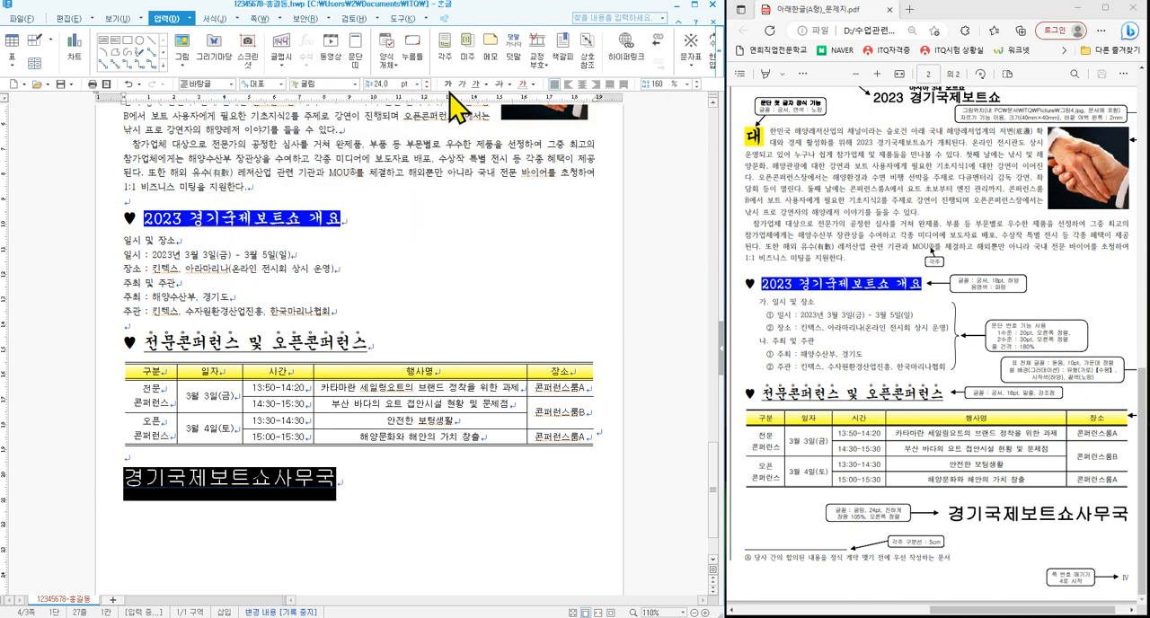
{"action": "left_click", "coordinate": [449, 84]}
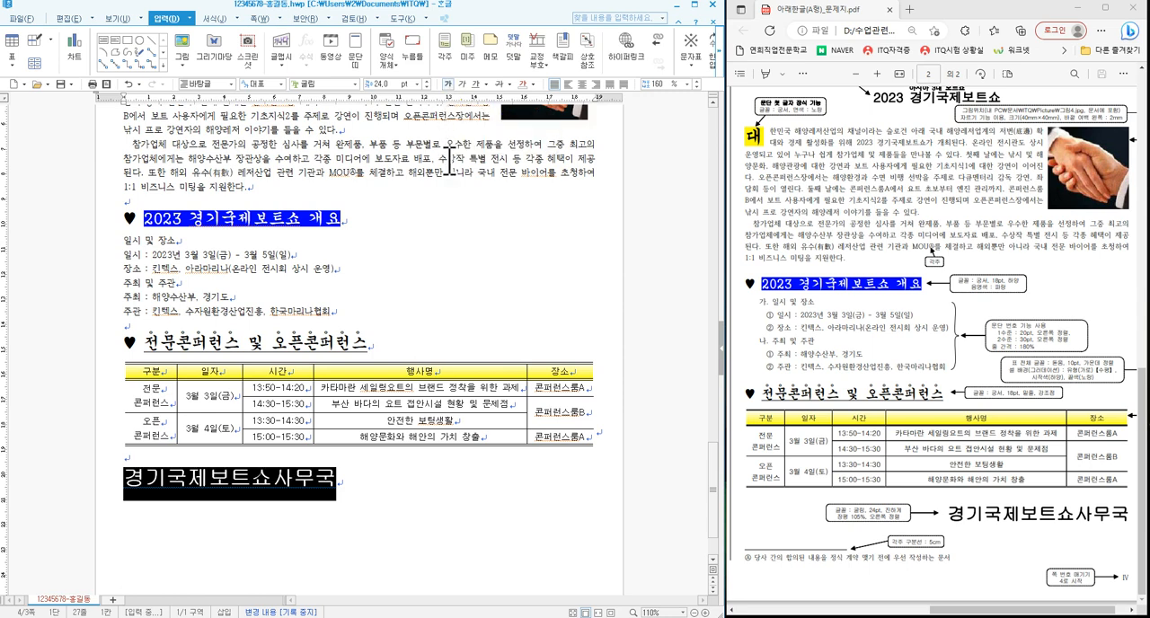
{"action": "left_click", "coordinate": [596, 85]}
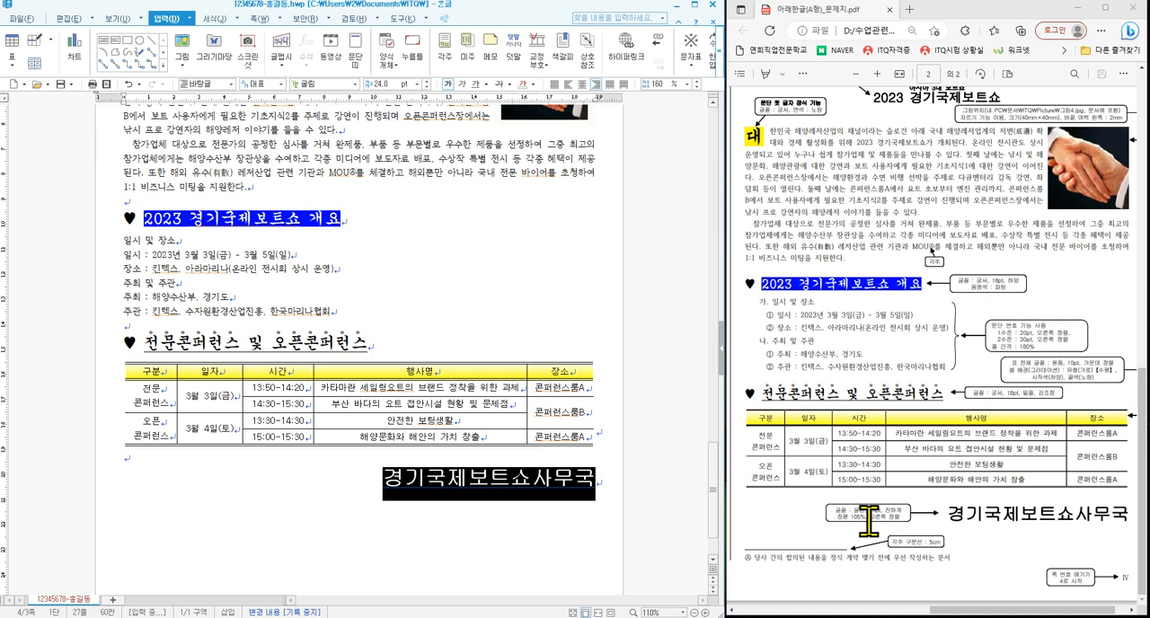
- Set the character width ratio (장평) of the closing line '경기국제보트쇼사무국' to 105%
{"action": "right_click", "coordinate": [447, 481]}
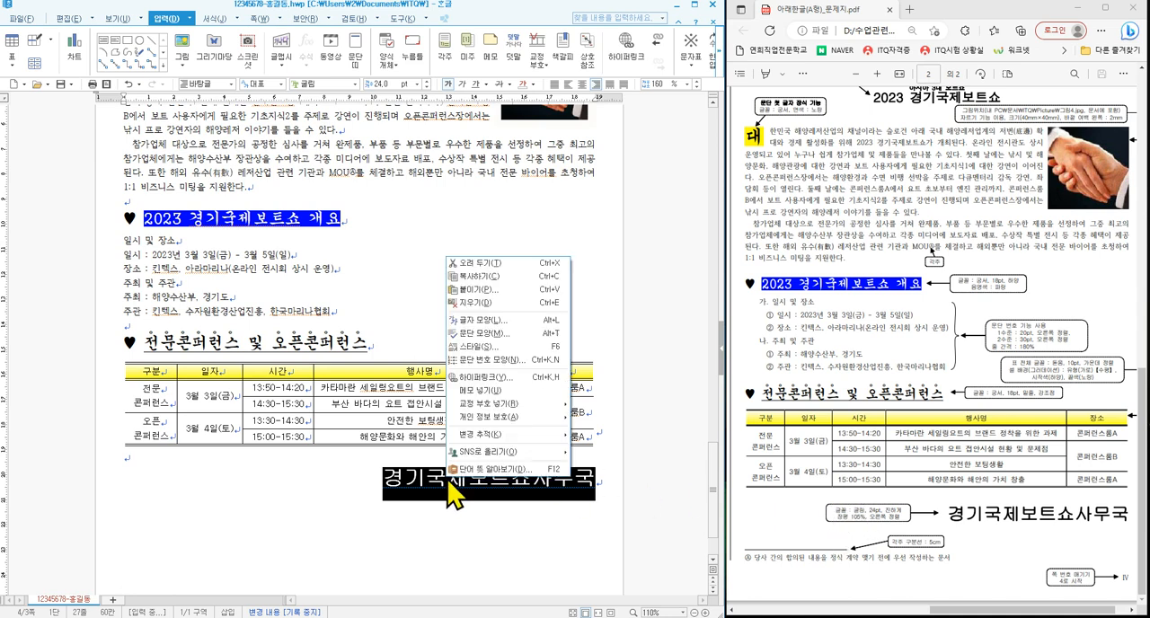
{"action": "left_click", "coordinate": [476, 321]}
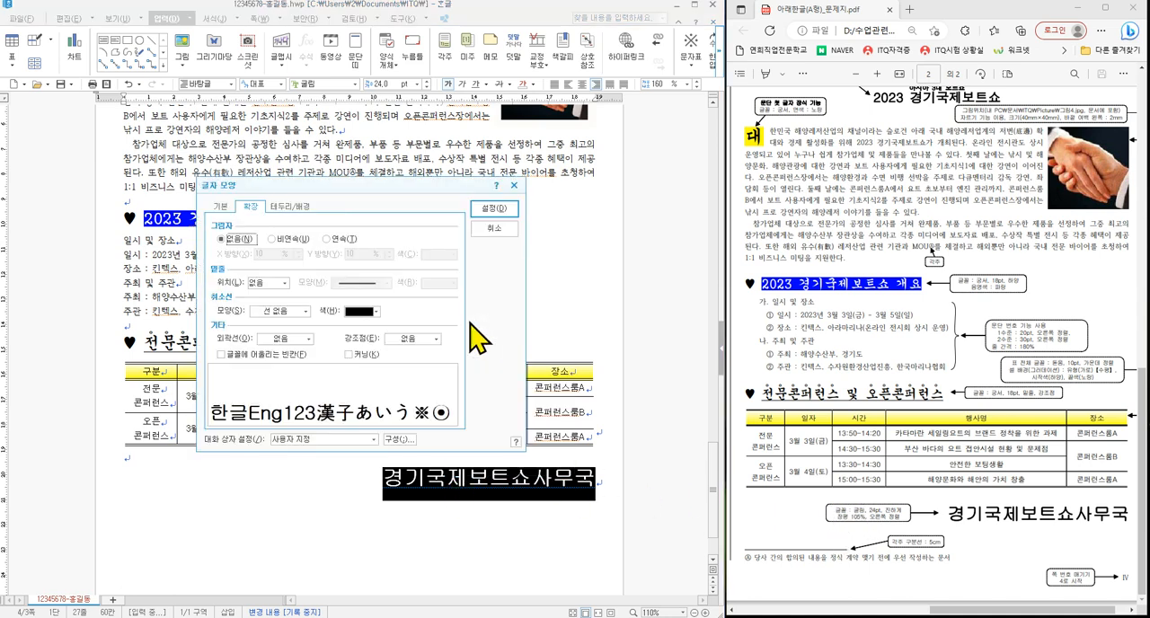
{"action": "left_click", "coordinate": [225, 208]}
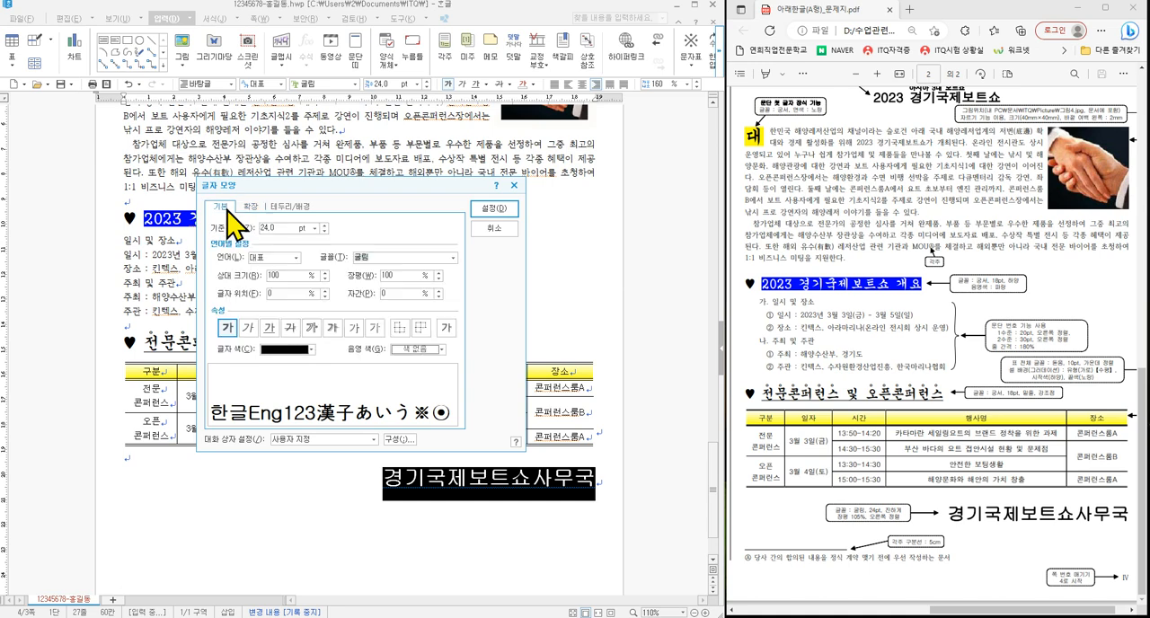
{"action": "double_click", "coordinate": [384, 275]}
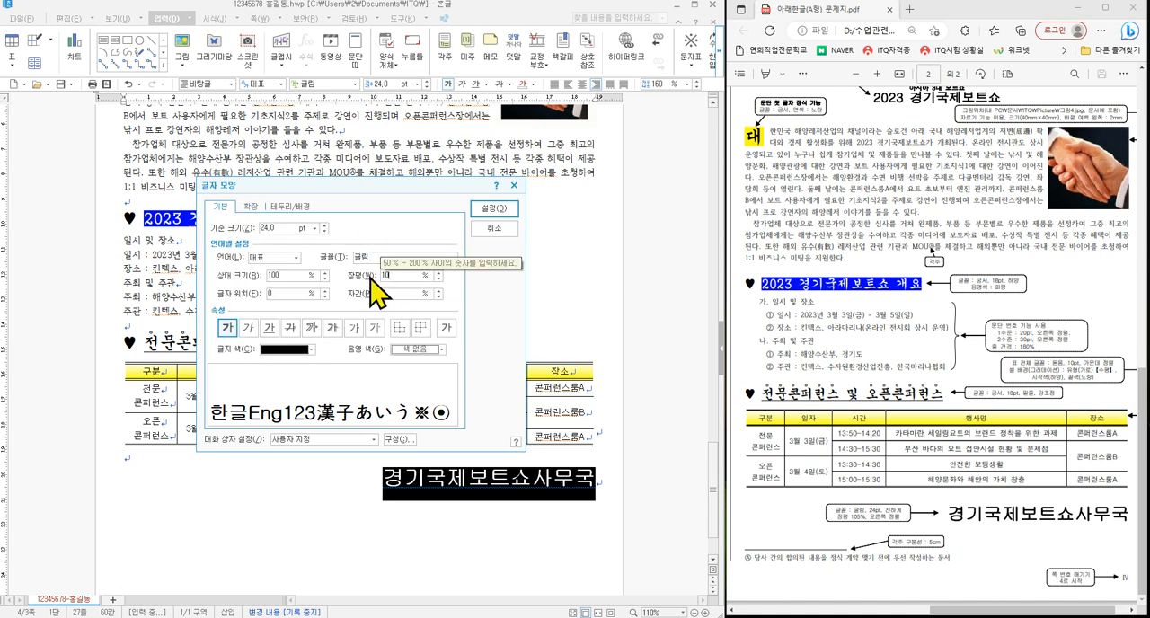
{"action": "type", "text": "105"}
{"action": "key", "text": "Return"}
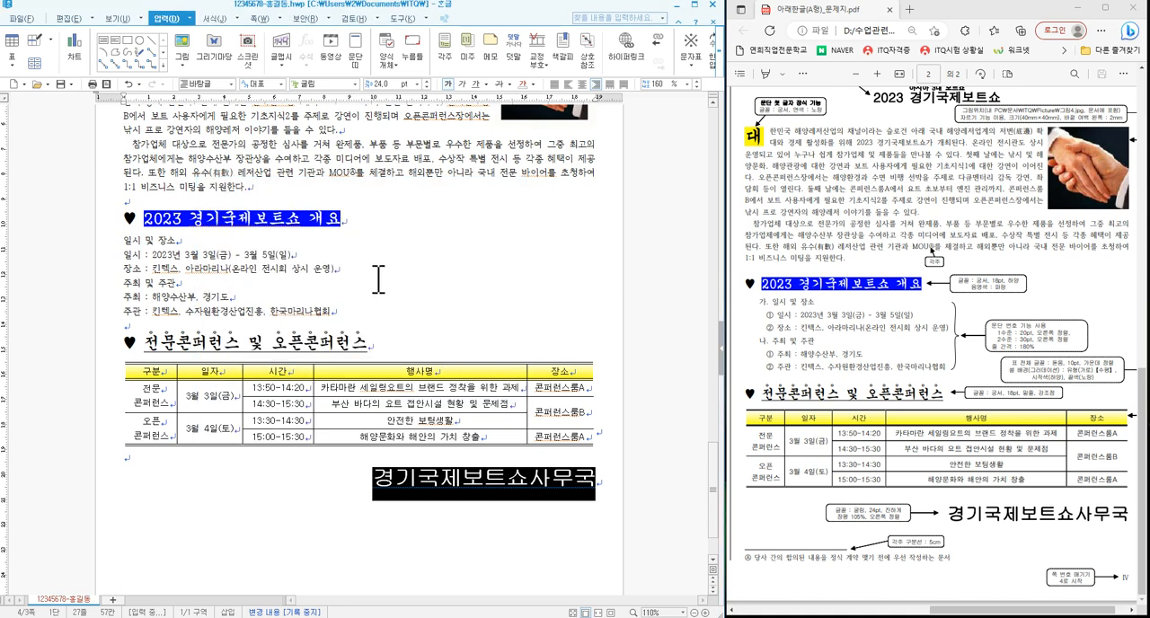
{"action": "left_click", "coordinate": [405, 286]}
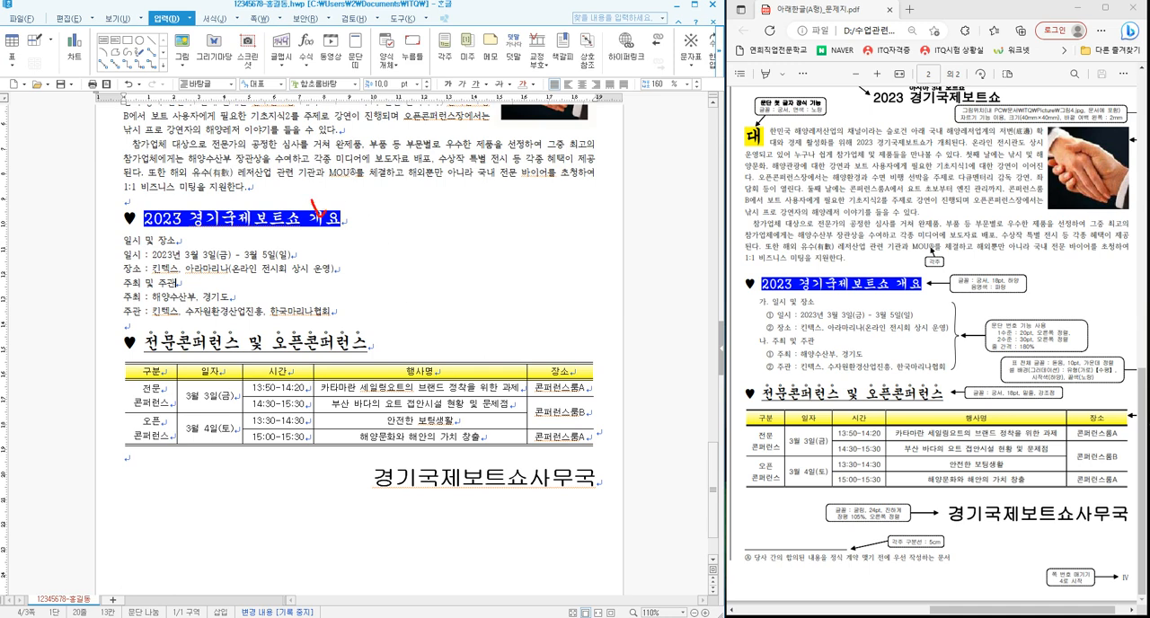
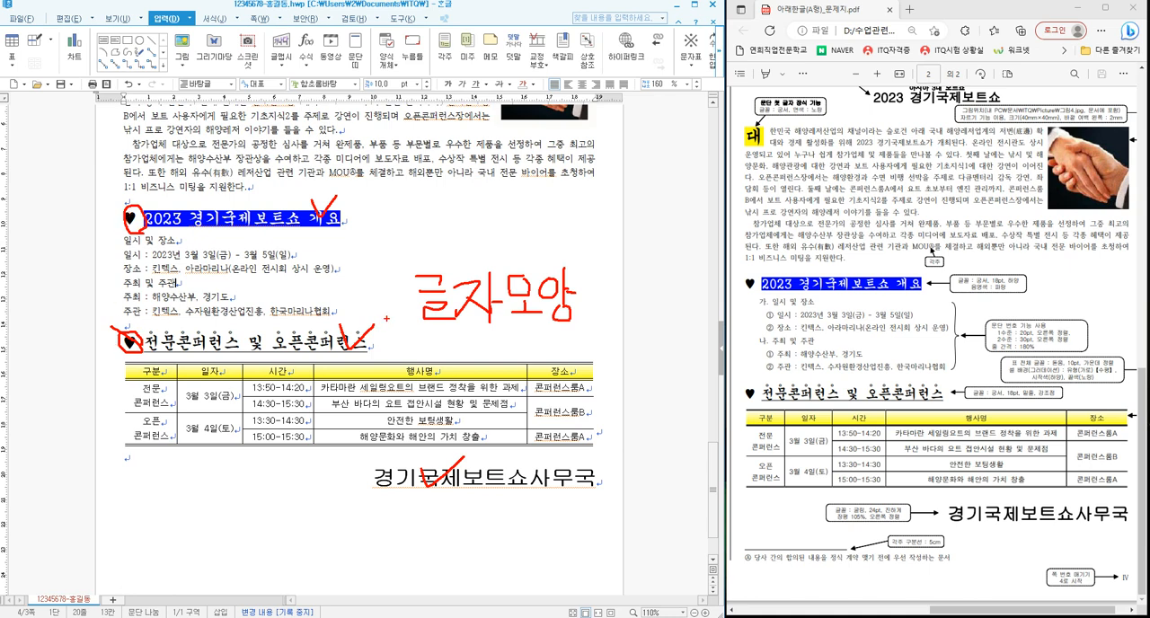
- Set the line spacing of the six lines from '일시 및 장소' to '주관' under the first heading to 180%
{"action": "key", "text": "Escape"}
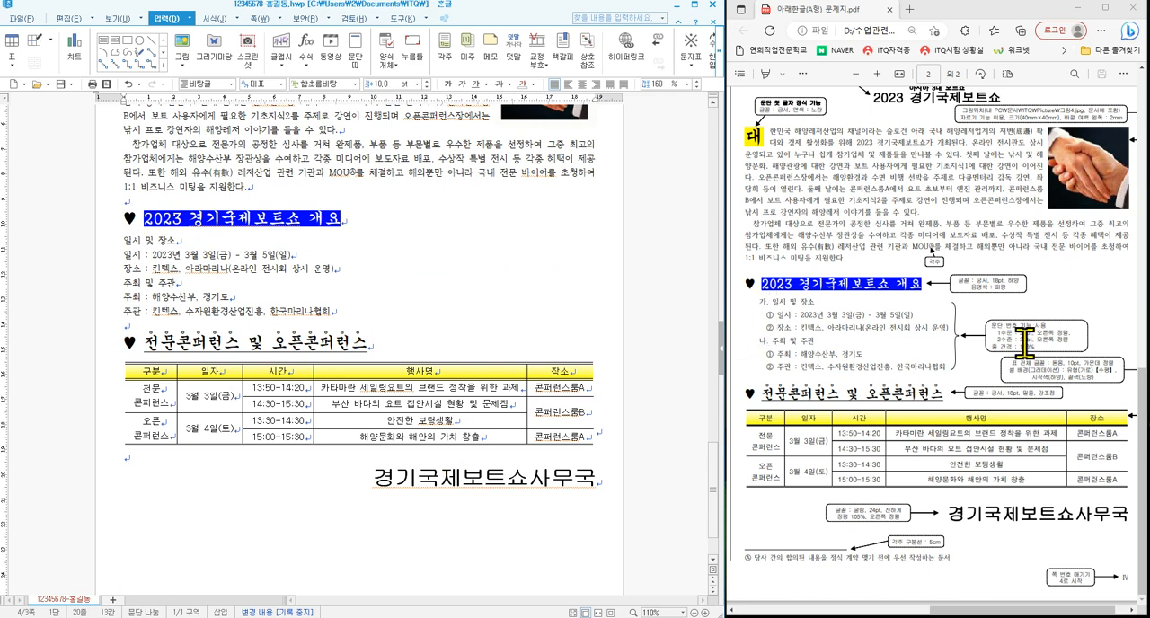
{"action": "left_click_drag", "start_coordinate": [124, 241], "coordinate": [345, 314]}
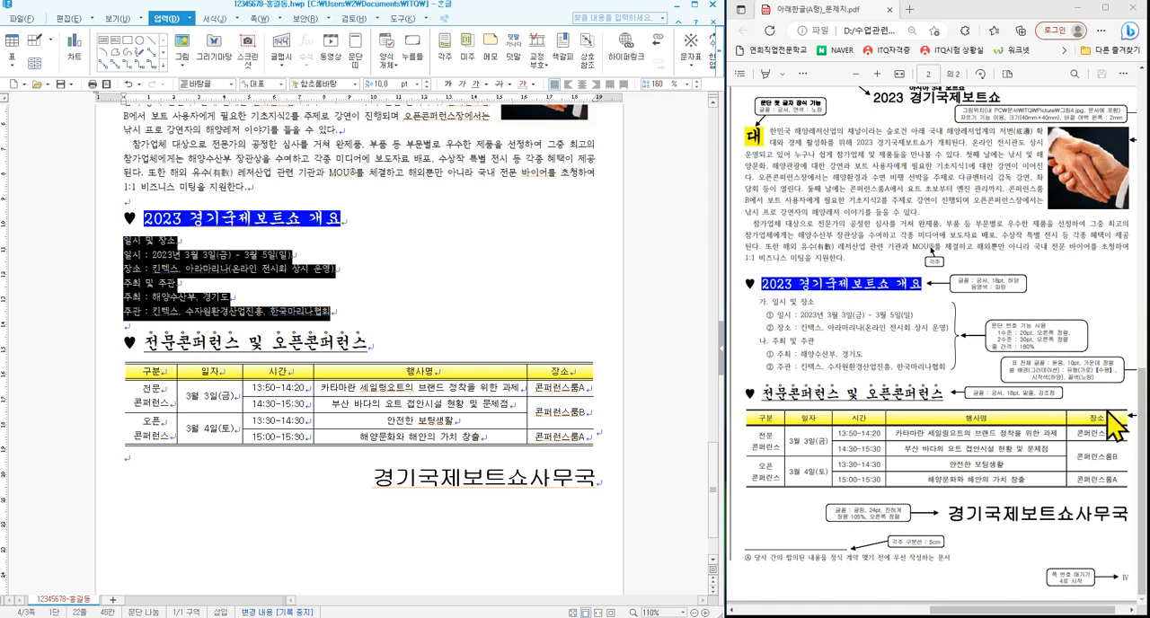
{"action": "left_click_drag", "start_coordinate": [983, 338], "coordinate": [1039, 352]}
{"action": "left_click", "coordinate": [690, 83]}
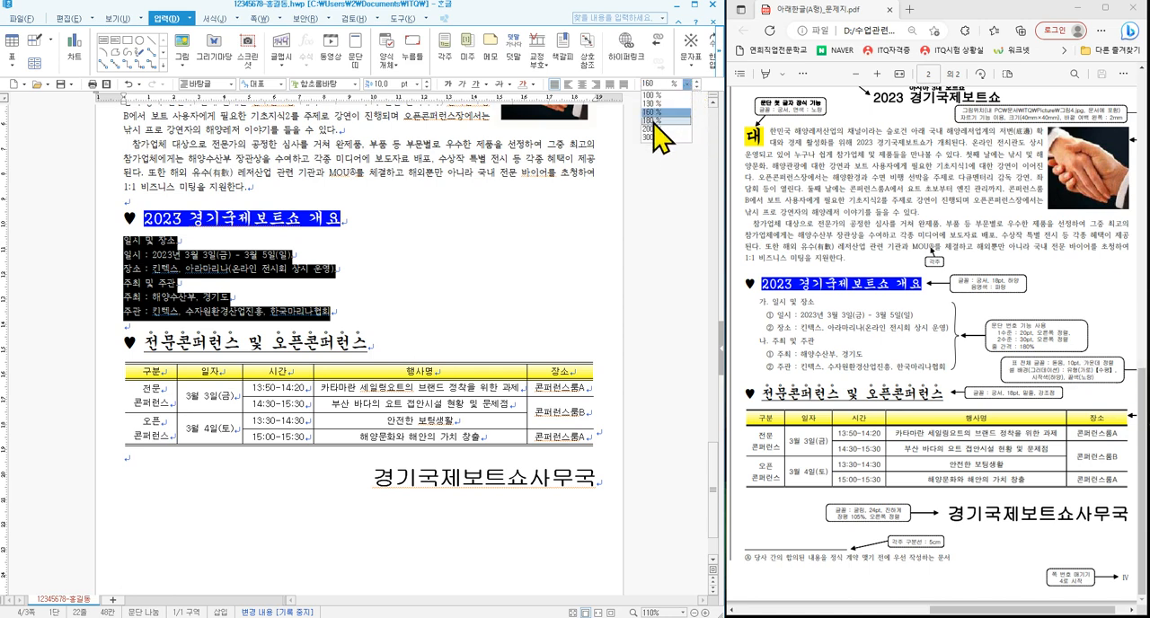
{"action": "left_click", "coordinate": [667, 135]}
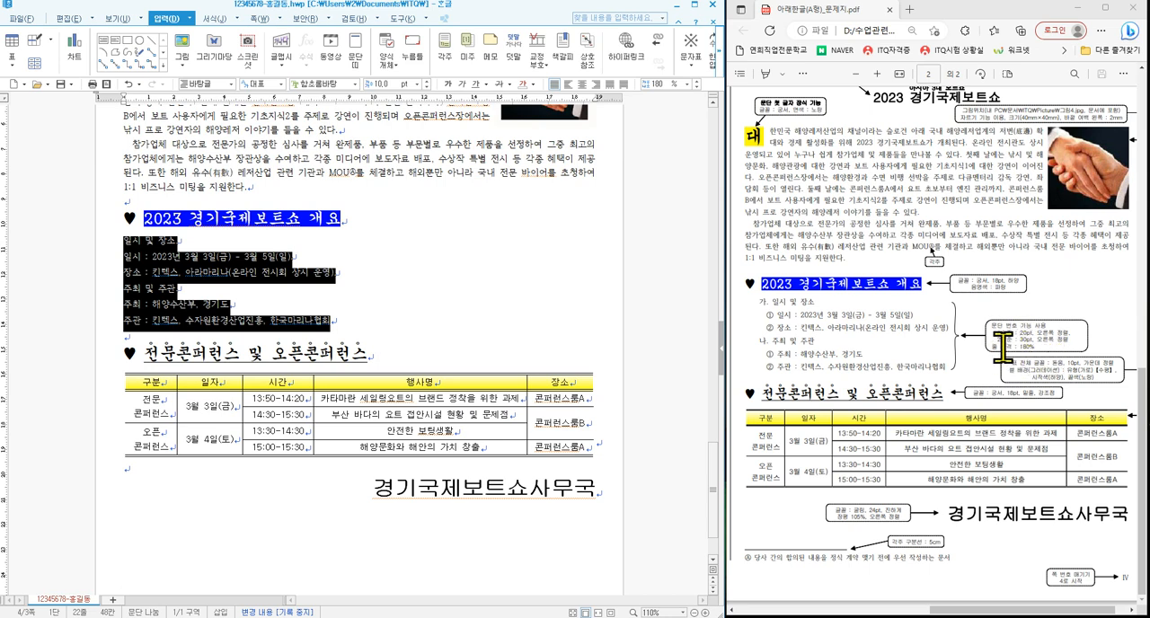
{"action": "left_click_drag", "start_coordinate": [752, 296], "coordinate": [797, 307]}
{"action": "left_click_drag", "start_coordinate": [751, 337], "coordinate": [815, 347]}
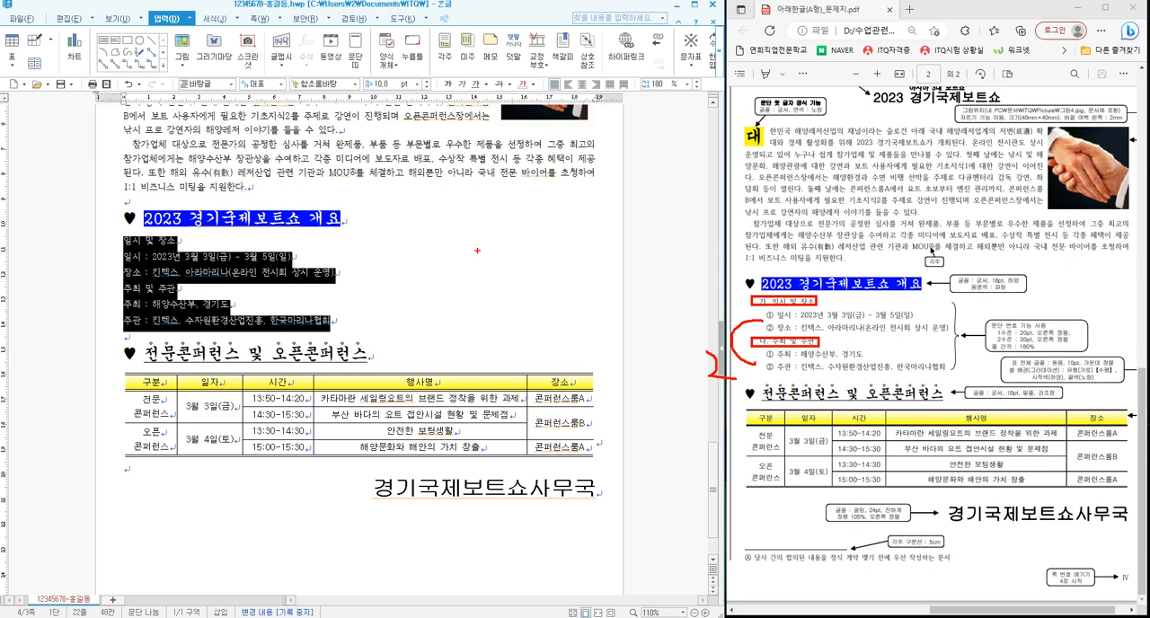
{"action": "key", "text": "Escape"}
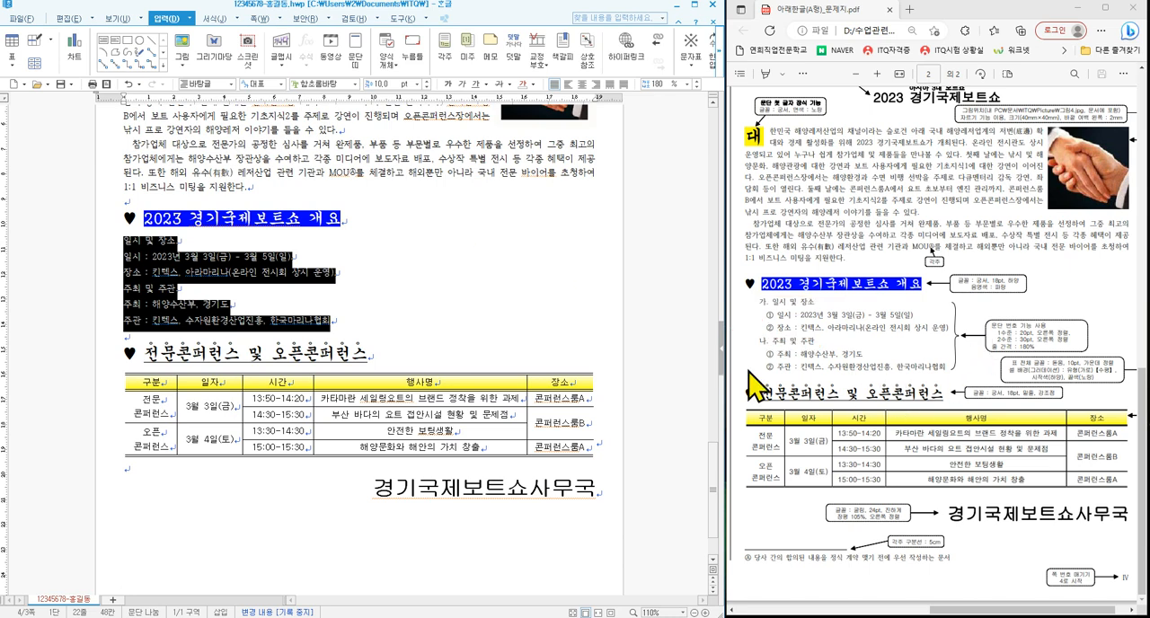
- Open the user-defined settings of the 1., 가., 1), 가) paragraph numbering style for the six selected lines
{"action": "right_click", "coordinate": [378, 272]}
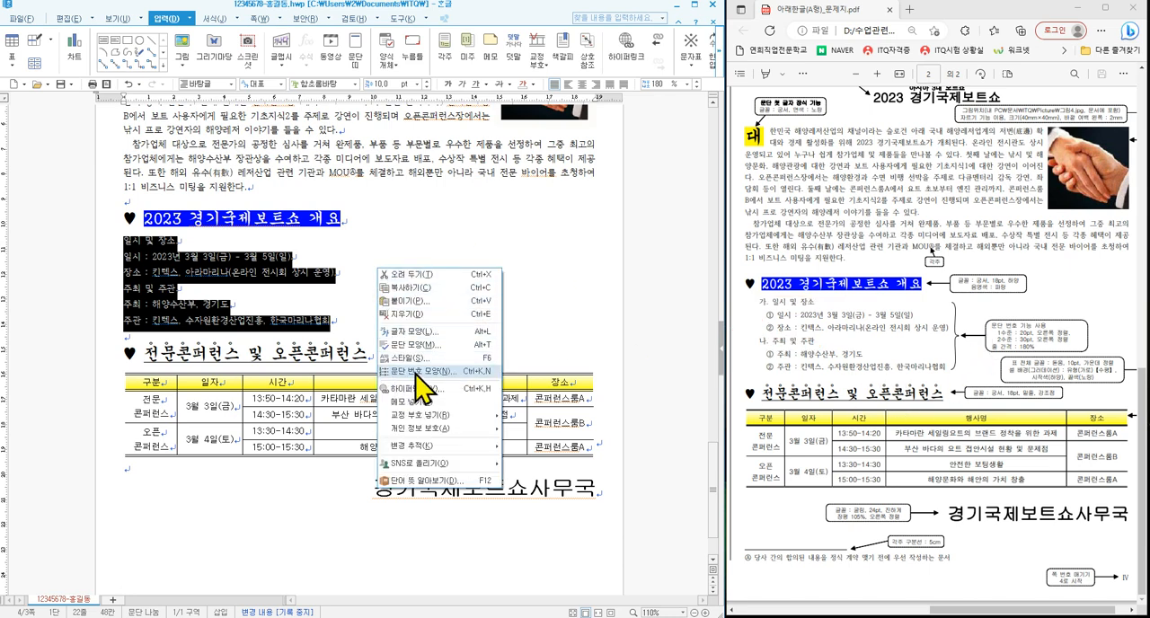
{"action": "left_click", "coordinate": [450, 372]}
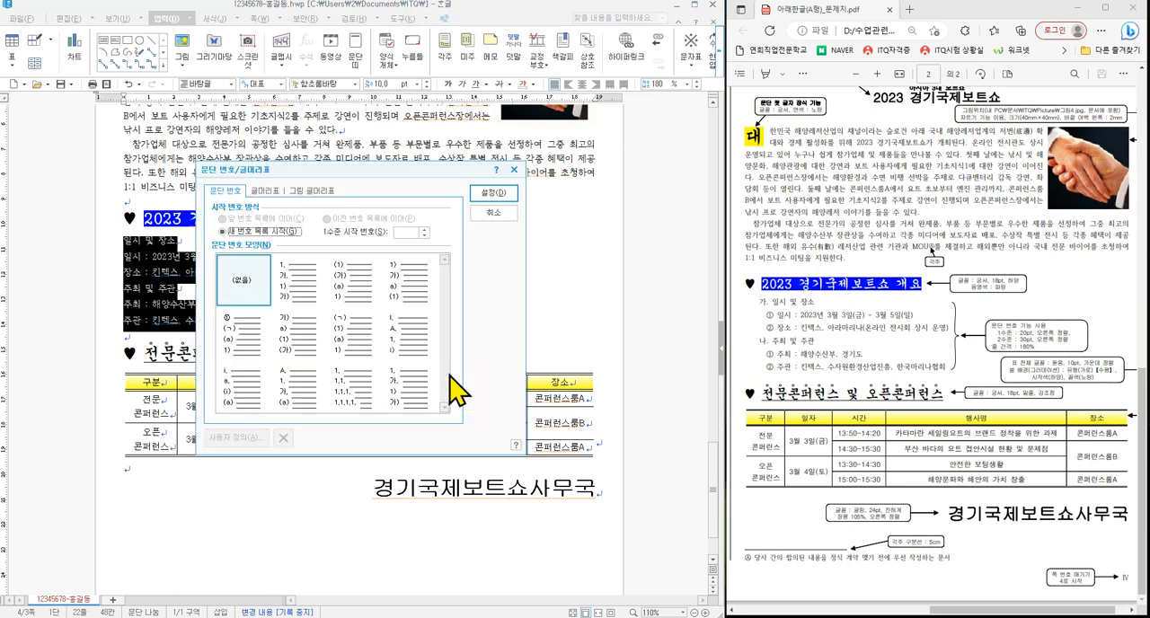
{"action": "left_click_drag", "start_coordinate": [396, 167], "coordinate": [477, 141]}
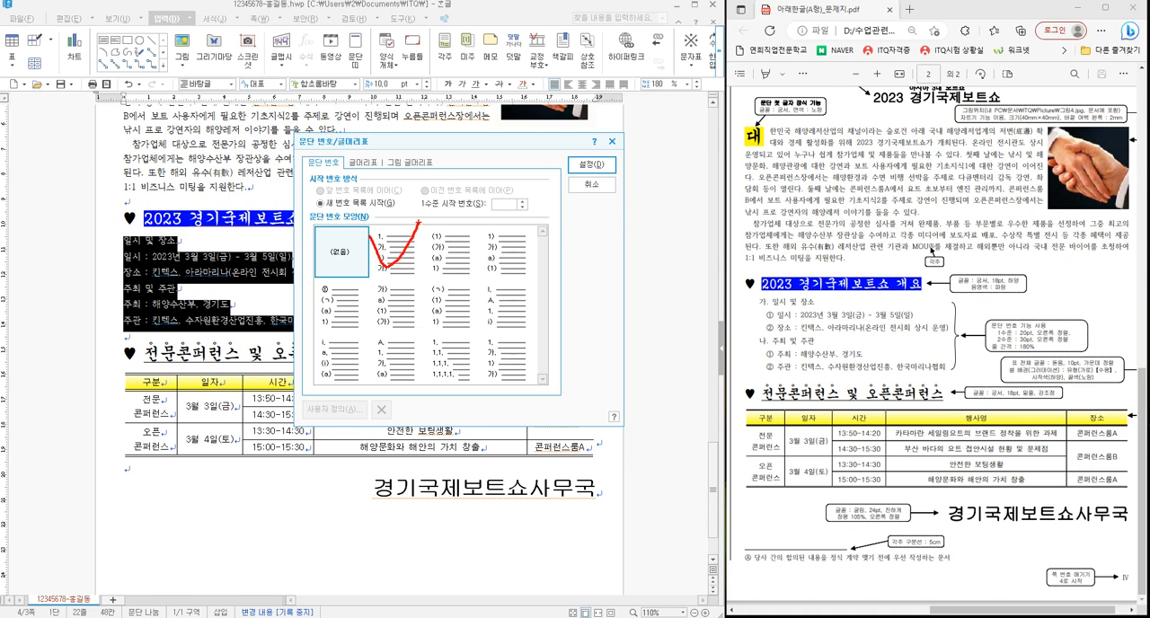
{"action": "left_click", "coordinate": [397, 252]}
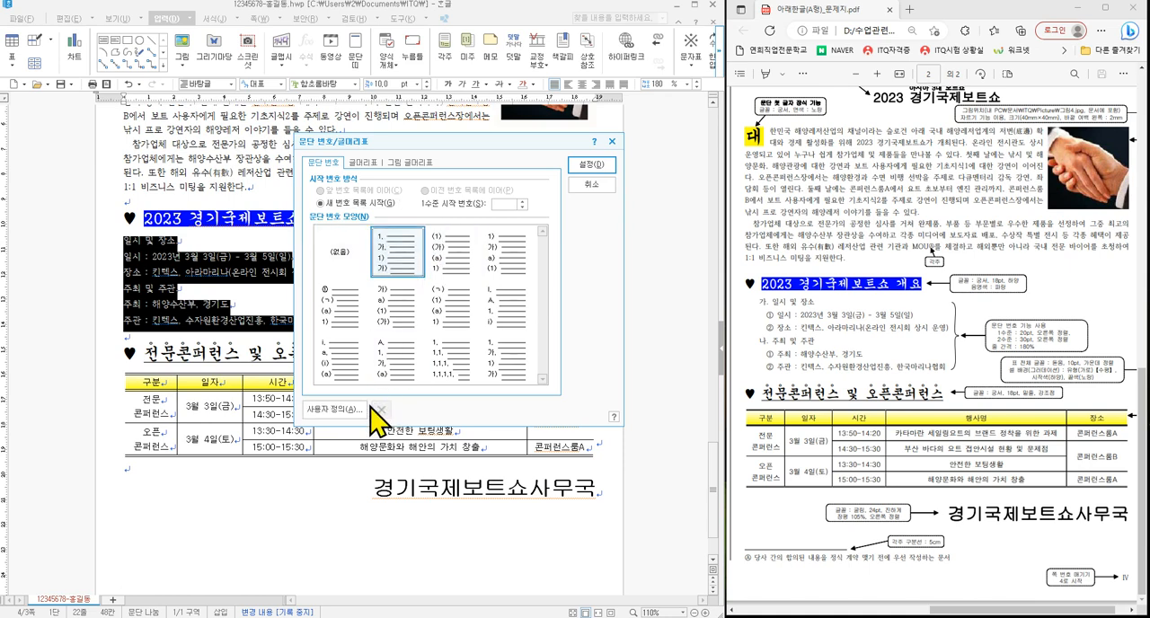
{"action": "left_click", "coordinate": [336, 410]}
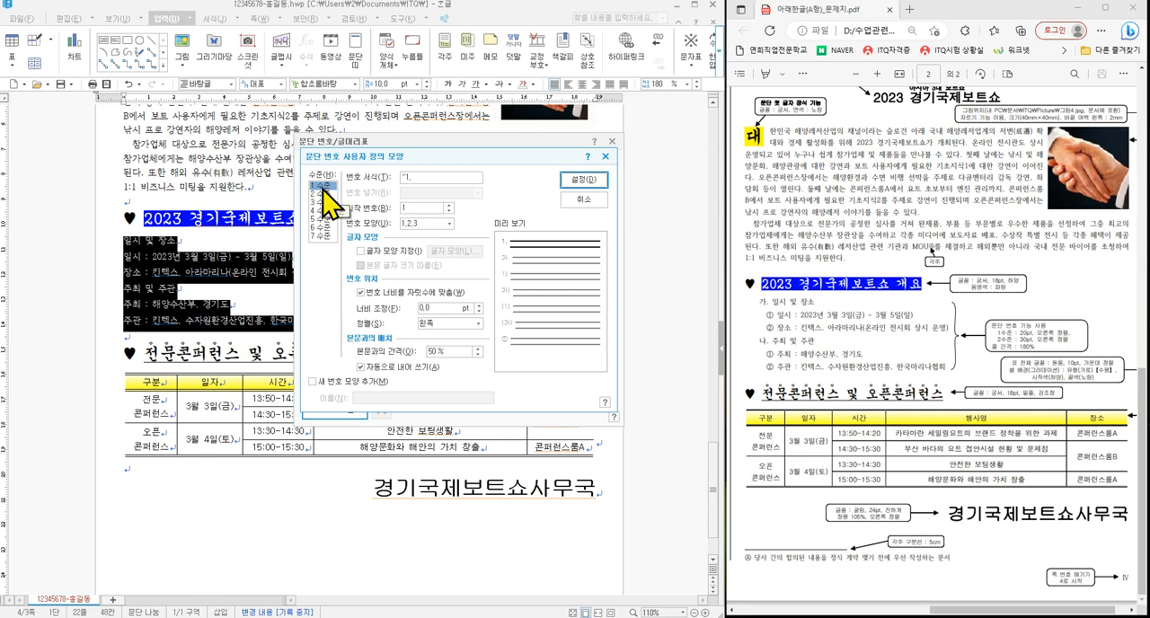
- Define numbering level 1 with the 가,나,다 number shape, a width adjustment of 20 pt and right (오른쪽) alignment
{"action": "left_click", "coordinate": [429, 225]}
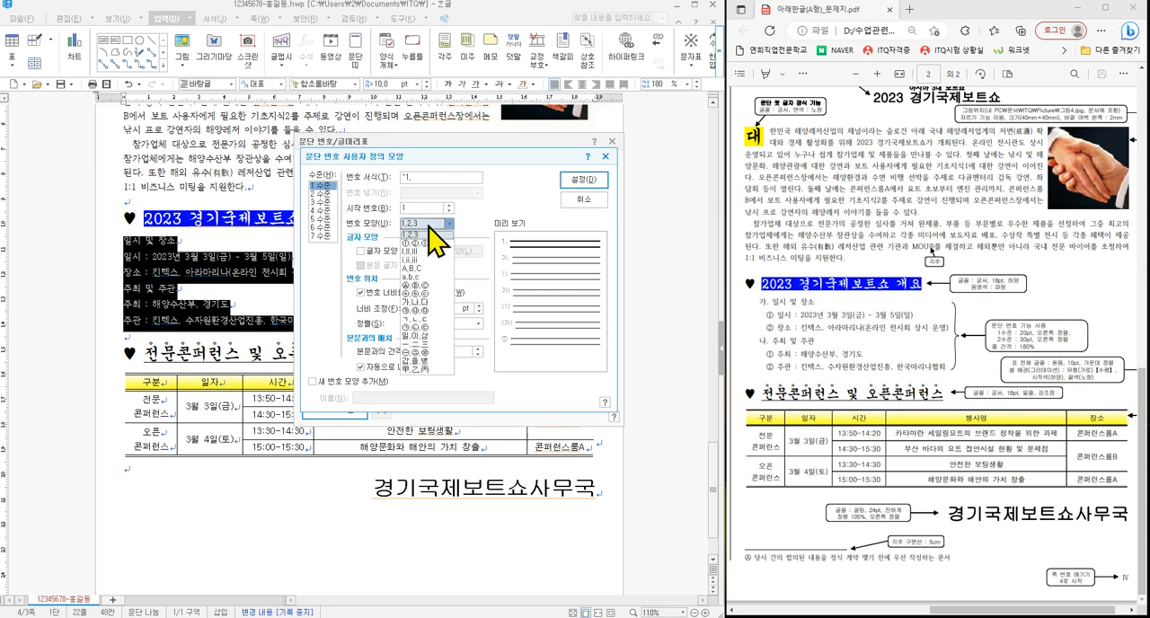
{"action": "left_click", "coordinate": [423, 302]}
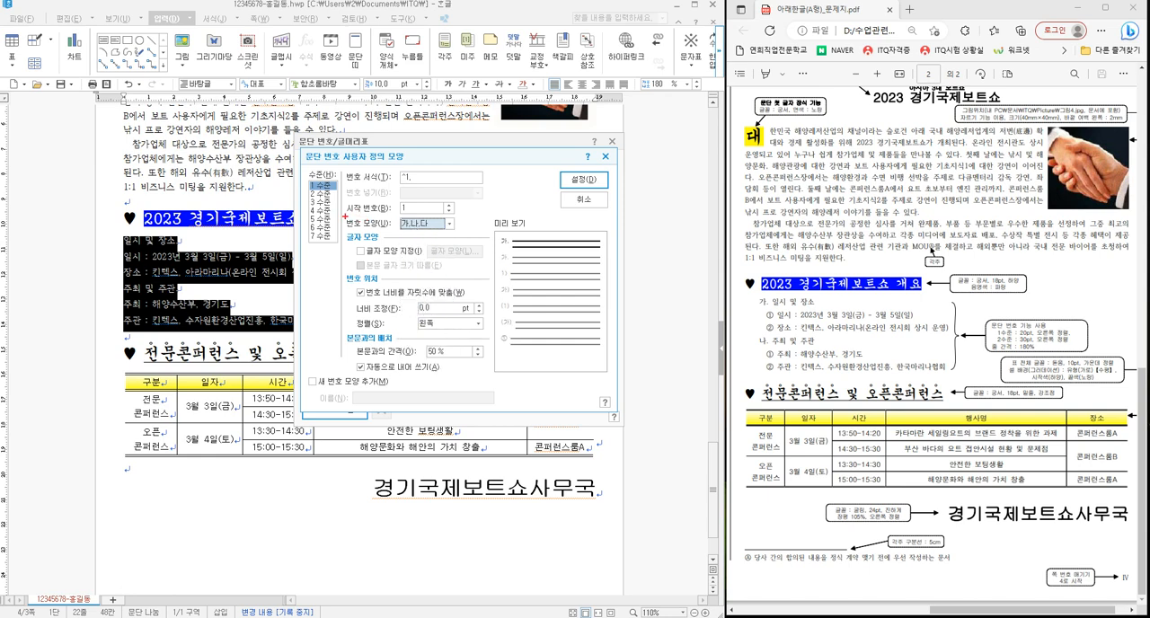
{"action": "left_click_drag", "start_coordinate": [345, 216], "coordinate": [466, 239]}
{"action": "key", "text": "Escape"}
{"action": "double_click", "coordinate": [409, 307]}
{"action": "type", "text": "20"}
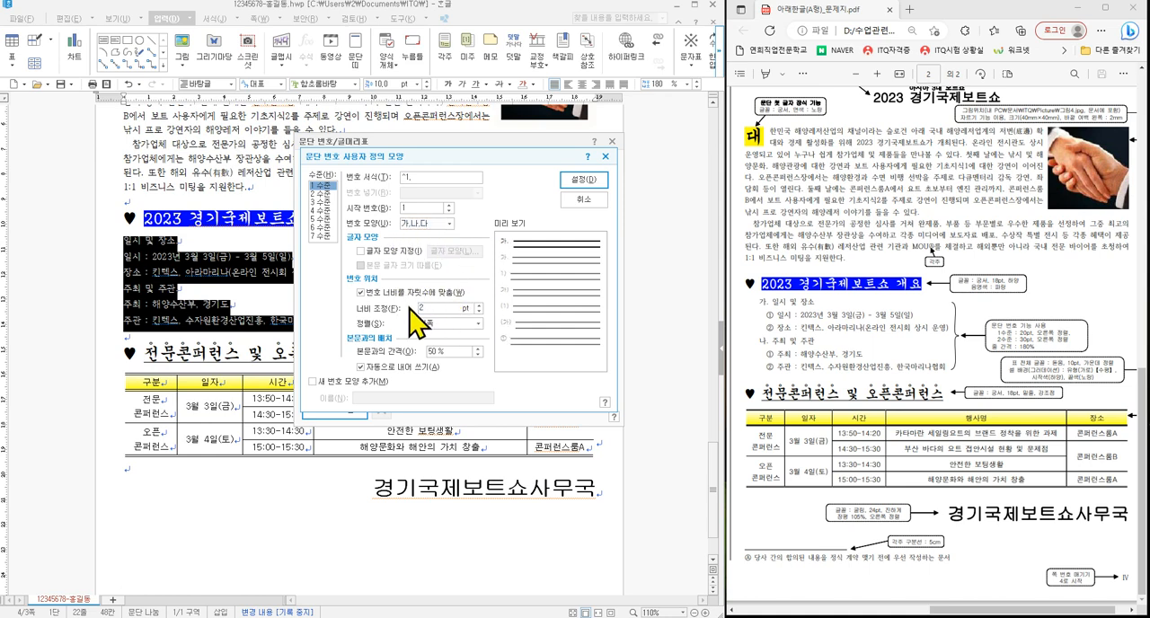
{"action": "left_click", "coordinate": [444, 323]}
{"action": "left_click", "coordinate": [449, 356]}
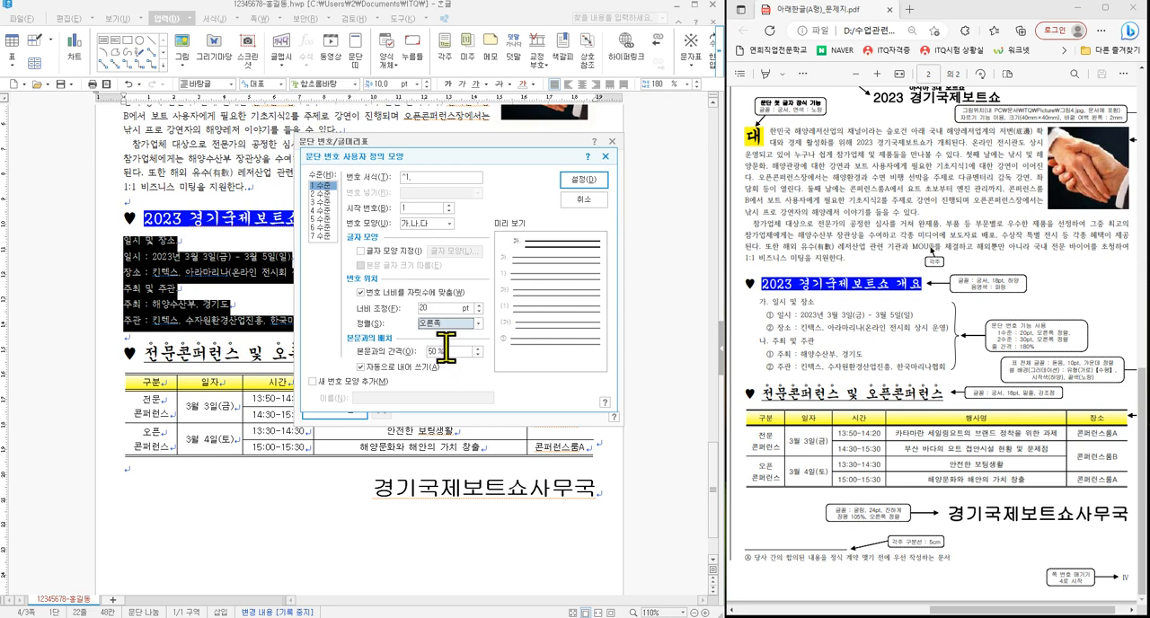
{"action": "left_click_drag", "start_coordinate": [347, 216], "coordinate": [453, 230]}
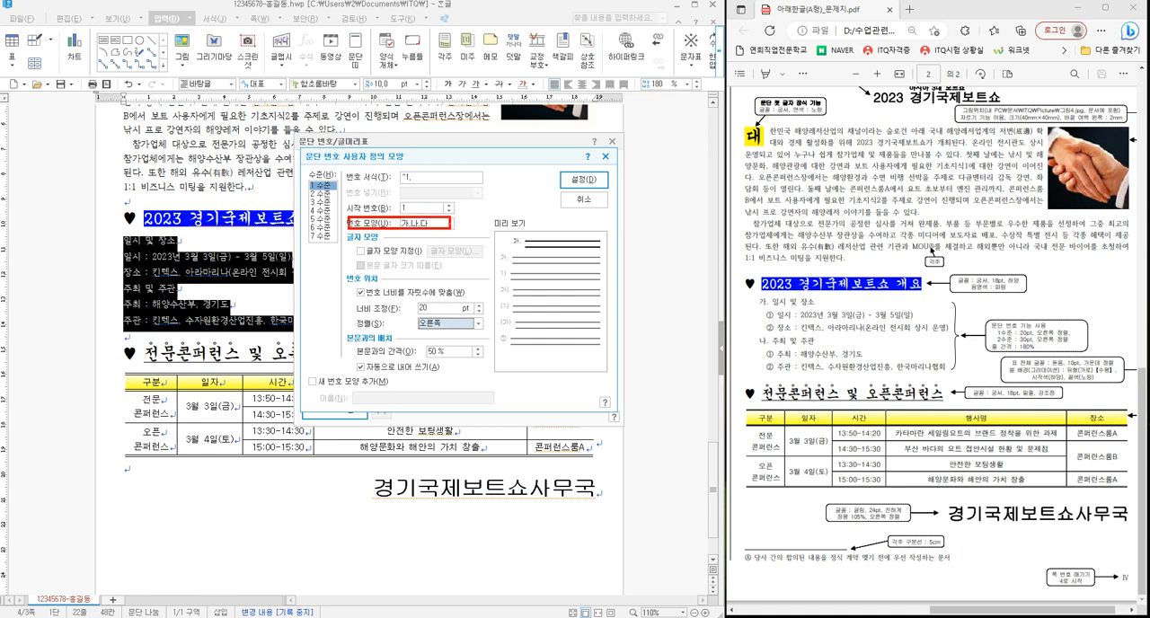
{"action": "left_click_drag", "start_coordinate": [304, 177], "coordinate": [339, 189]}
{"action": "left_click_drag", "start_coordinate": [339, 270], "coordinate": [487, 334]}
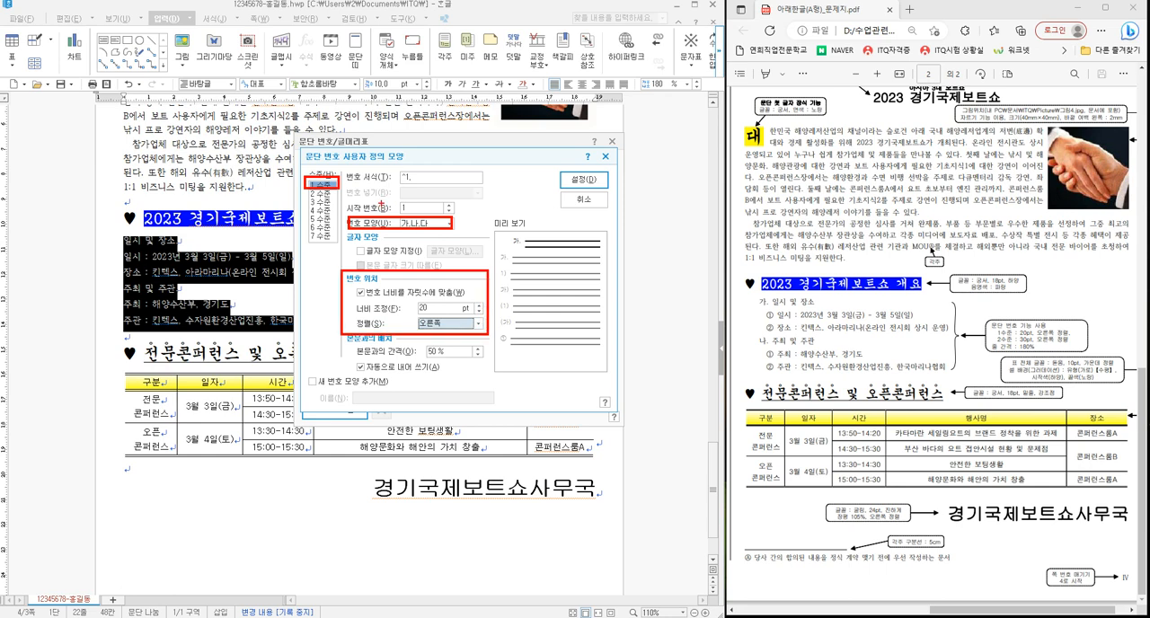
{"action": "left_click_drag", "start_coordinate": [490, 230], "coordinate": [530, 249]}
{"action": "key", "text": "Escape"}
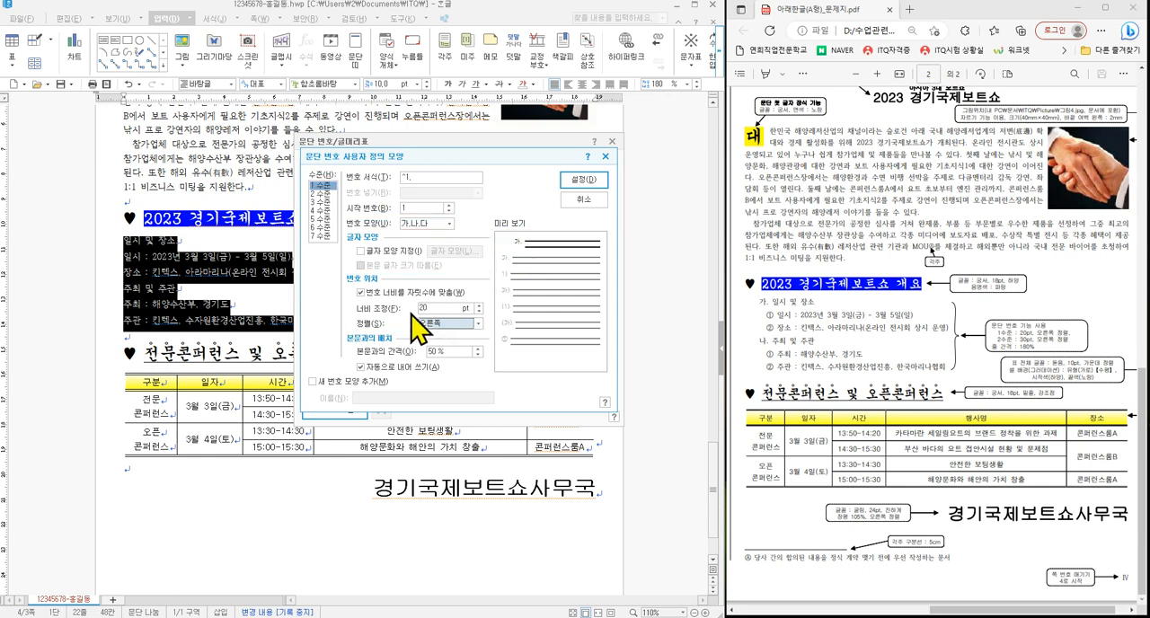
- Define numbering level 2 with the ①,②,③ shape, 30 pt width and right (오른쪽) alignment, removing the period from its number format
{"action": "left_click", "coordinate": [324, 193]}
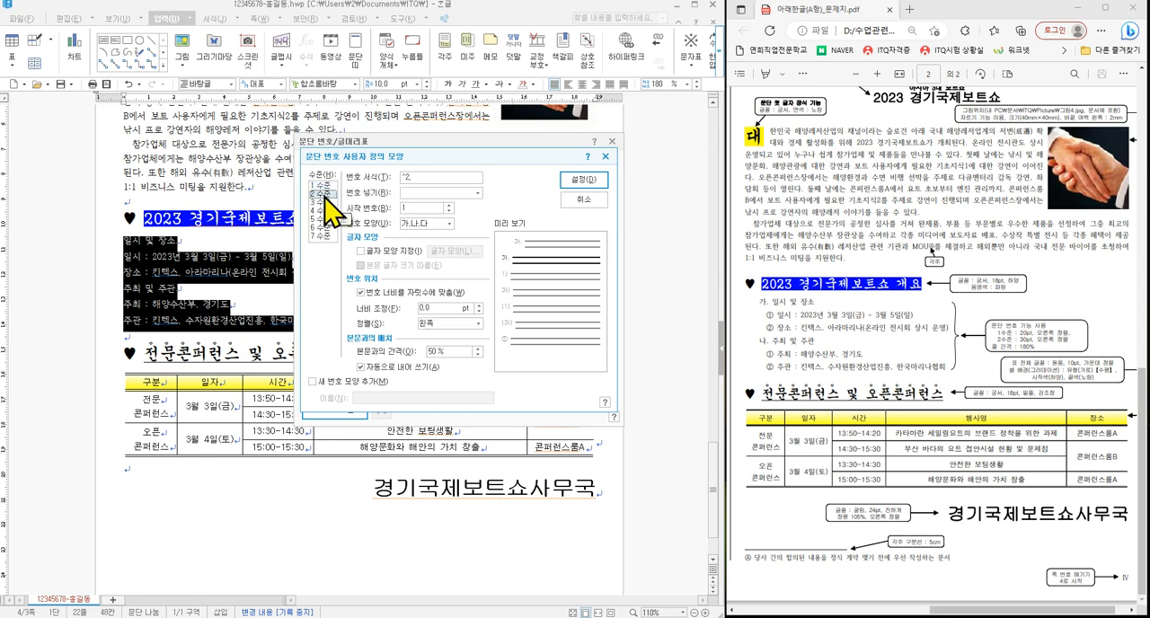
{"action": "left_click", "coordinate": [425, 225]}
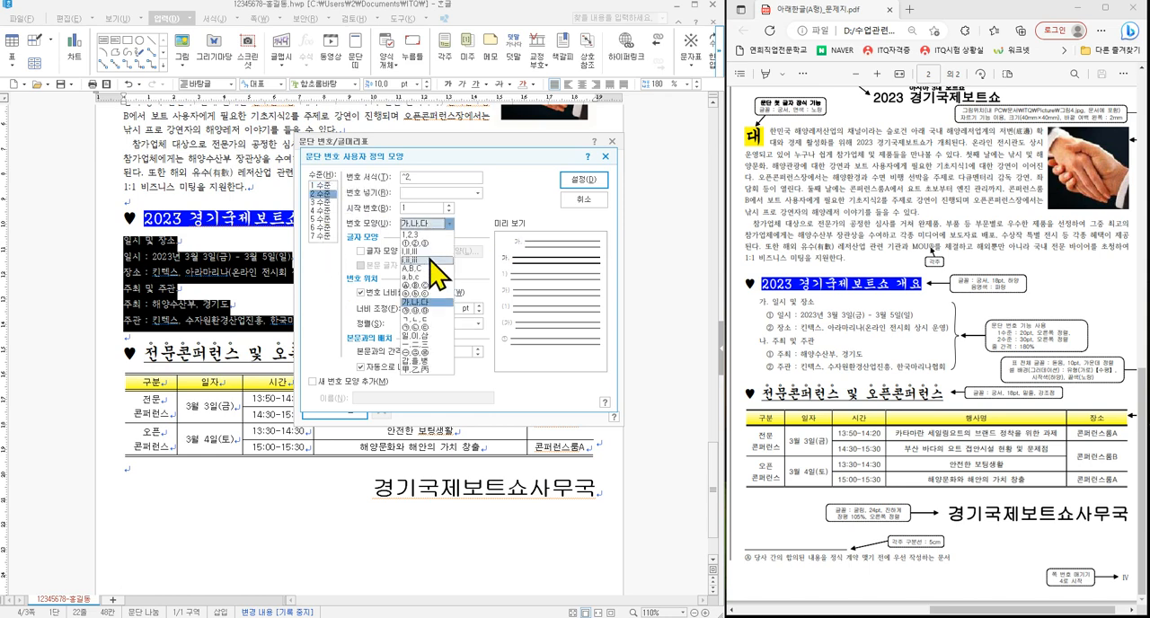
{"action": "left_click", "coordinate": [422, 244]}
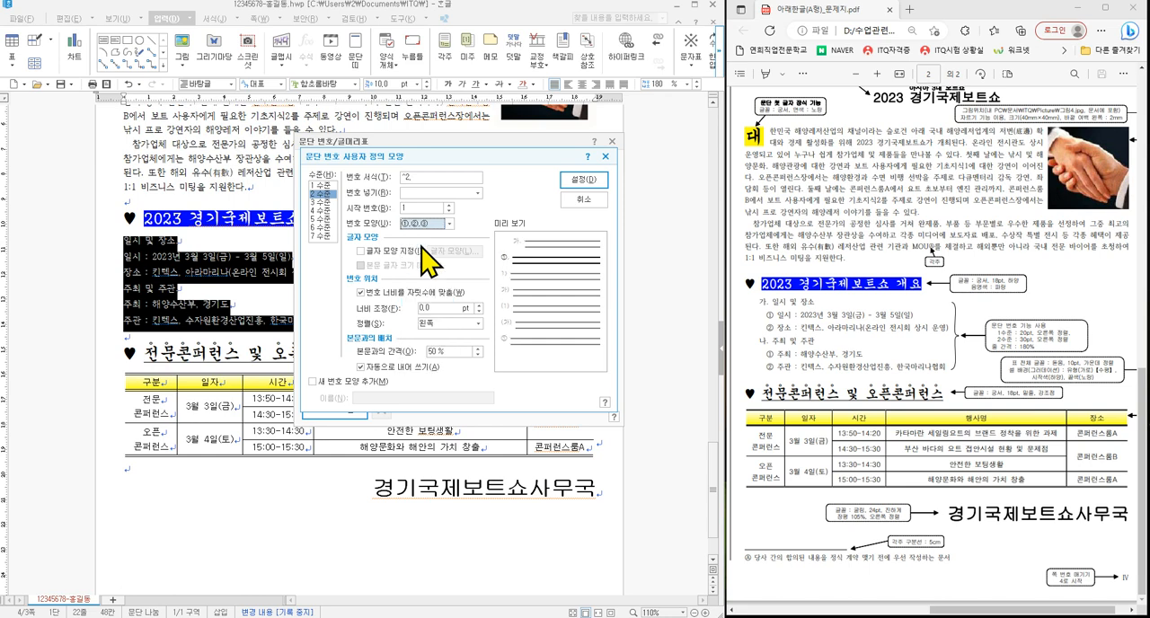
{"action": "double_click", "coordinate": [429, 308]}
{"action": "type", "text": "30"}
{"action": "left_click", "coordinate": [429, 325]}
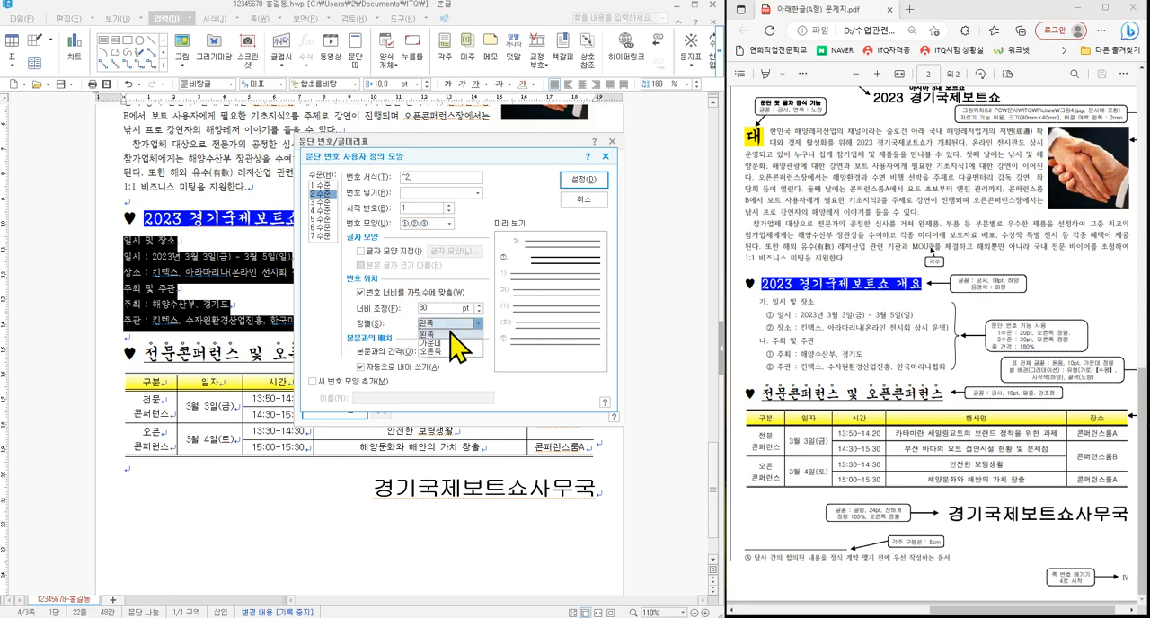
{"action": "left_click", "coordinate": [447, 358]}
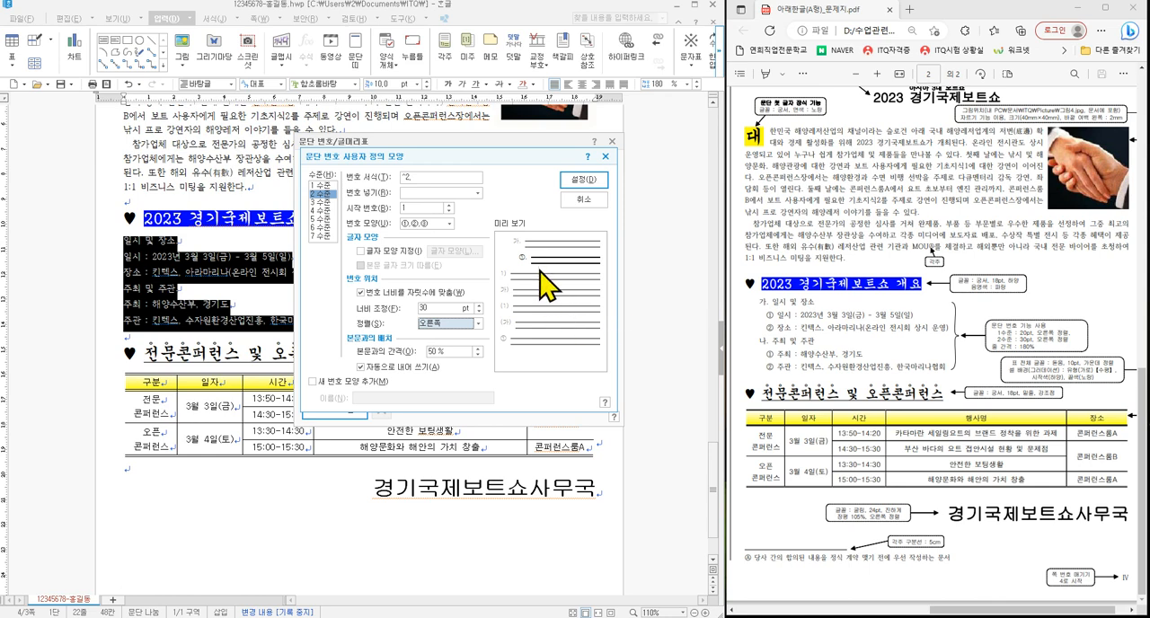
{"action": "left_click", "coordinate": [418, 178]}
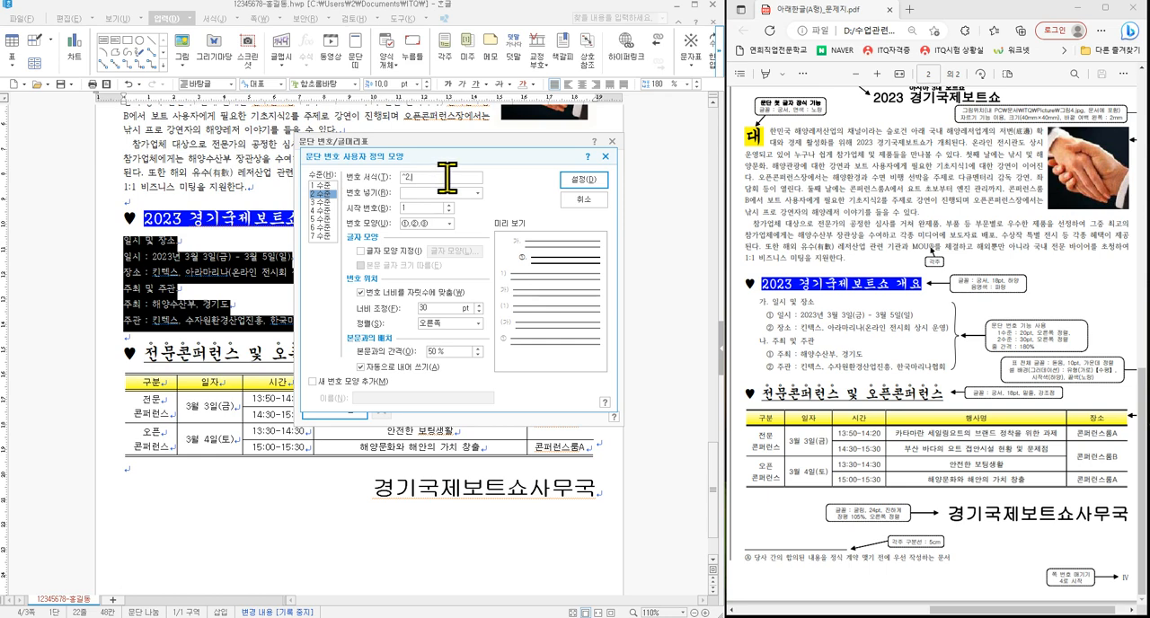
{"action": "key", "text": "BackSpace"}
{"action": "left_click_drag", "start_coordinate": [389, 169], "coordinate": [420, 185]}
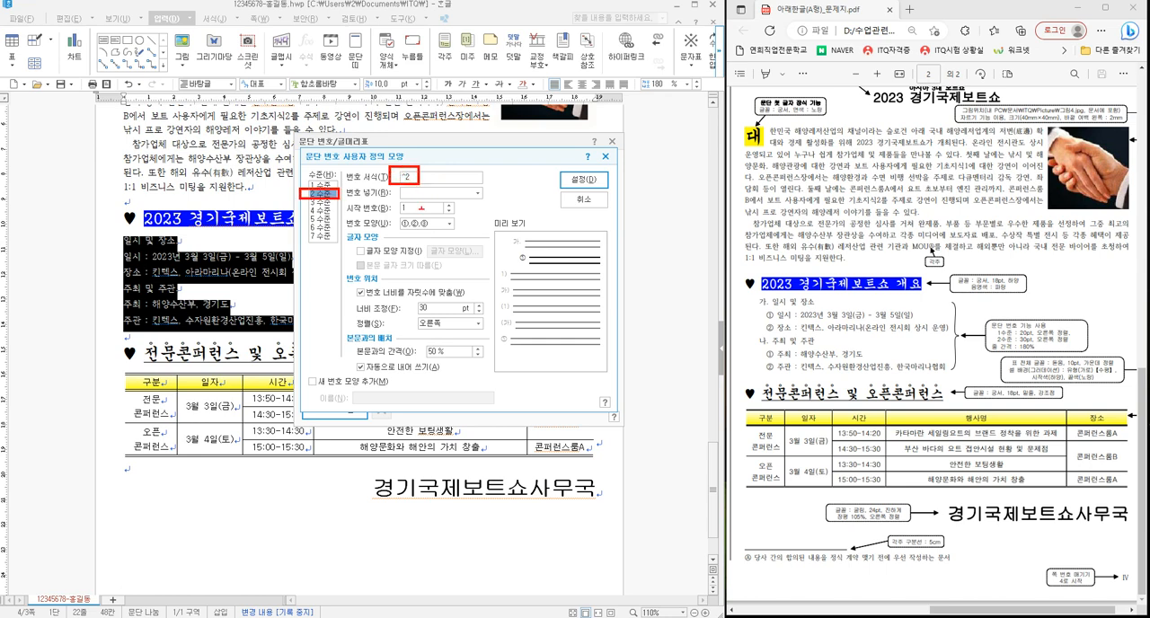
{"action": "left_click_drag", "start_coordinate": [341, 216], "coordinate": [460, 232]}
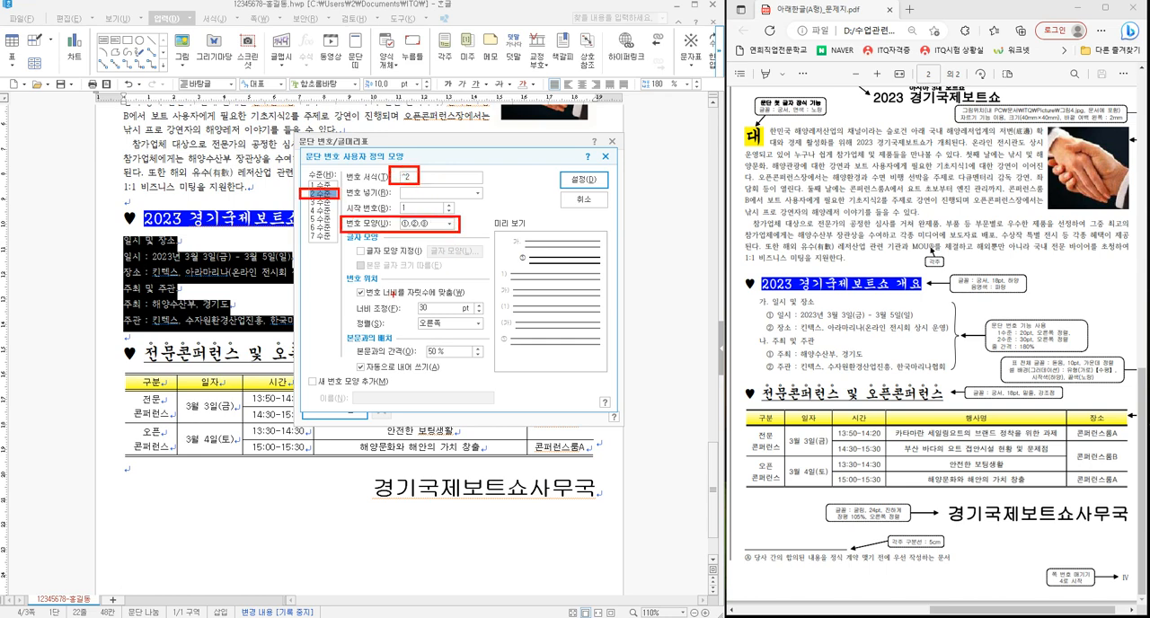
{"action": "left_click_drag", "start_coordinate": [344, 269], "coordinate": [487, 334]}
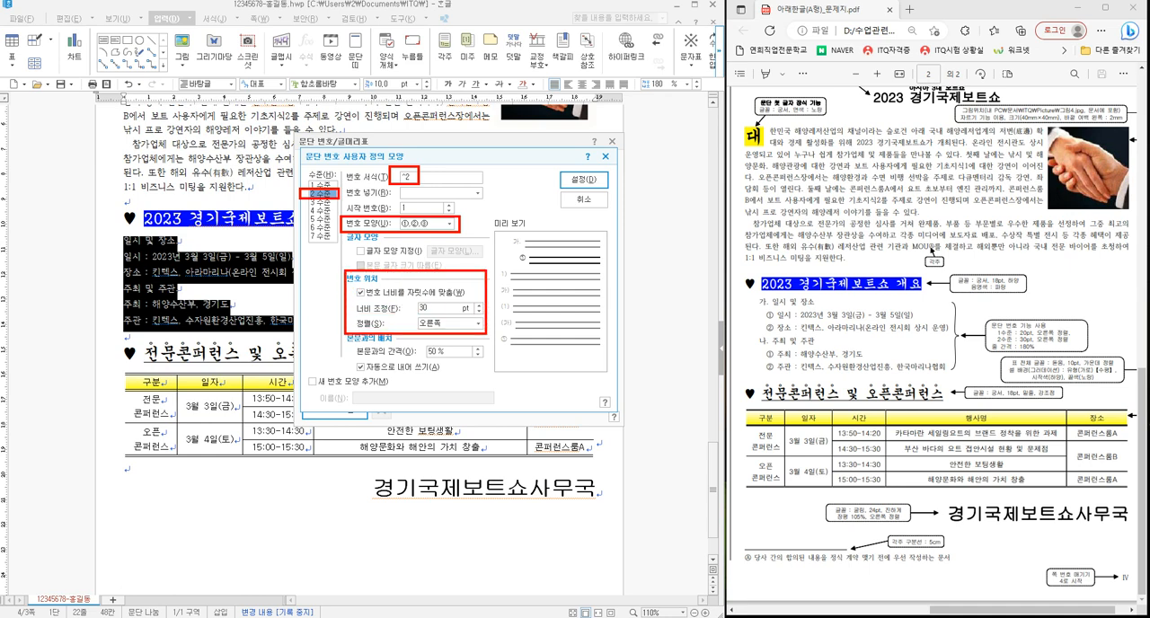
{"action": "left_click_drag", "start_coordinate": [473, 267], "coordinate": [501, 263]}
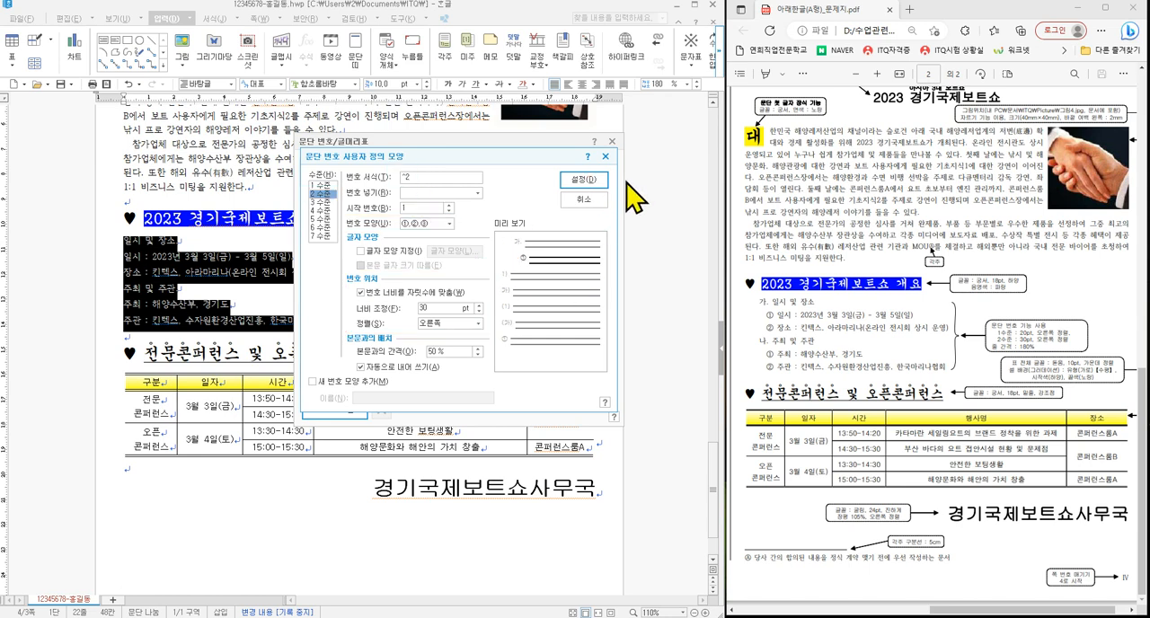
- Apply the customised paragraph numbering to the six lines and clear the selection
{"action": "left_click", "coordinate": [595, 179]}
{"action": "left_click", "coordinate": [593, 165]}
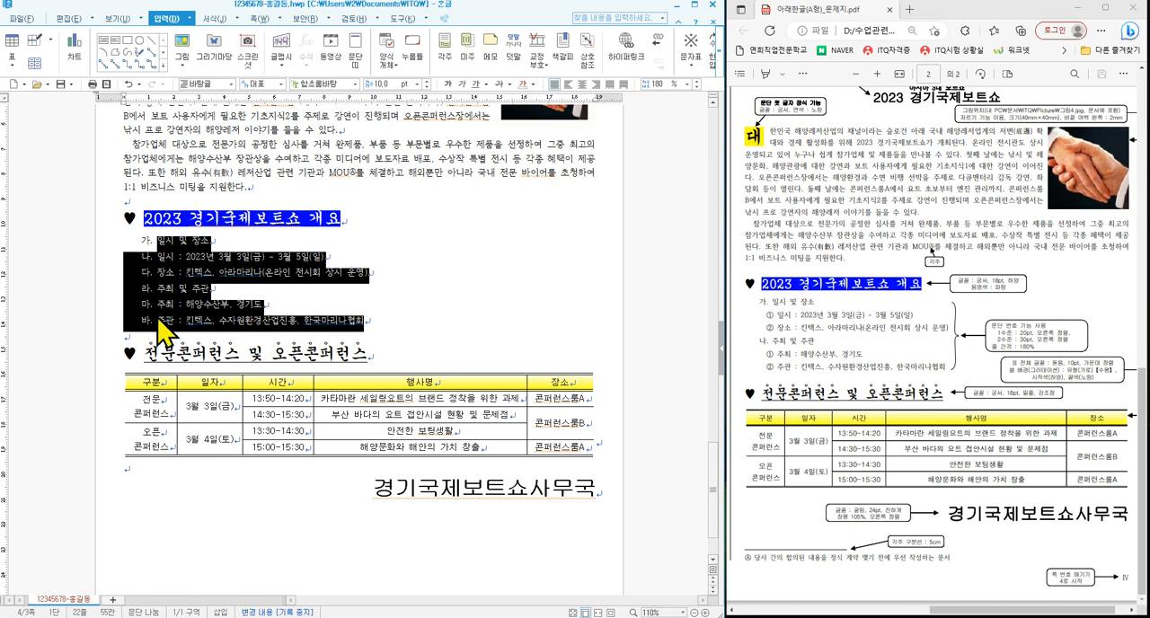
{"action": "left_click", "coordinate": [226, 287]}
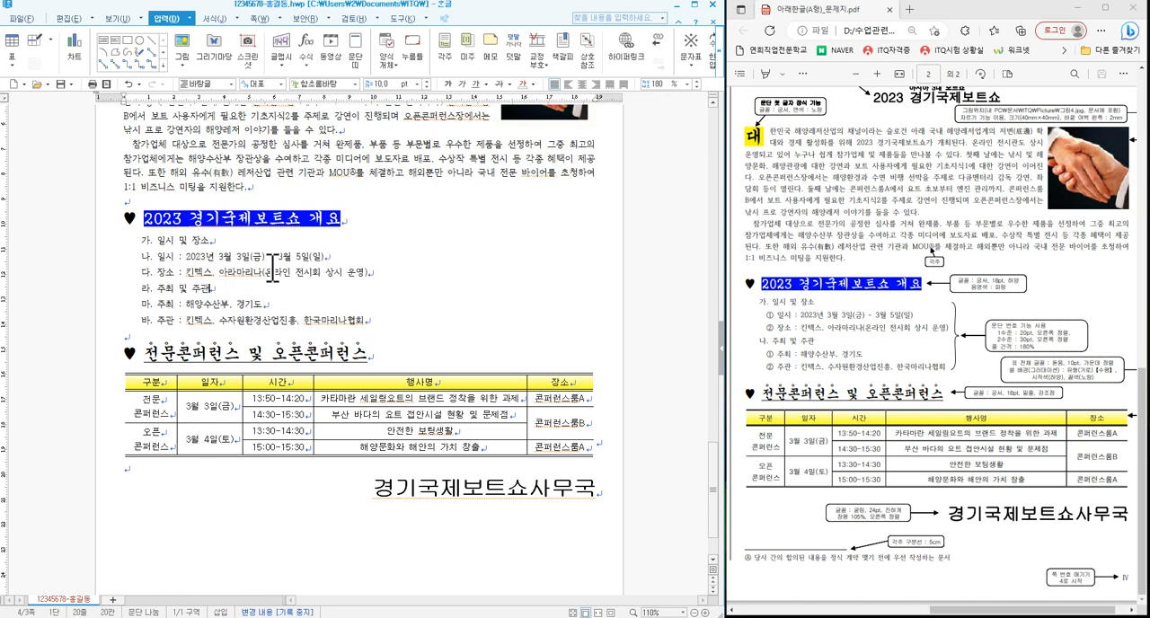
- Lower the '일시' and '장소' lines under '일시 및 장소' to the second numbering level
{"action": "left_click_drag", "start_coordinate": [158, 262], "coordinate": [381, 273]}
{"action": "left_click", "coordinate": [216, 19]}
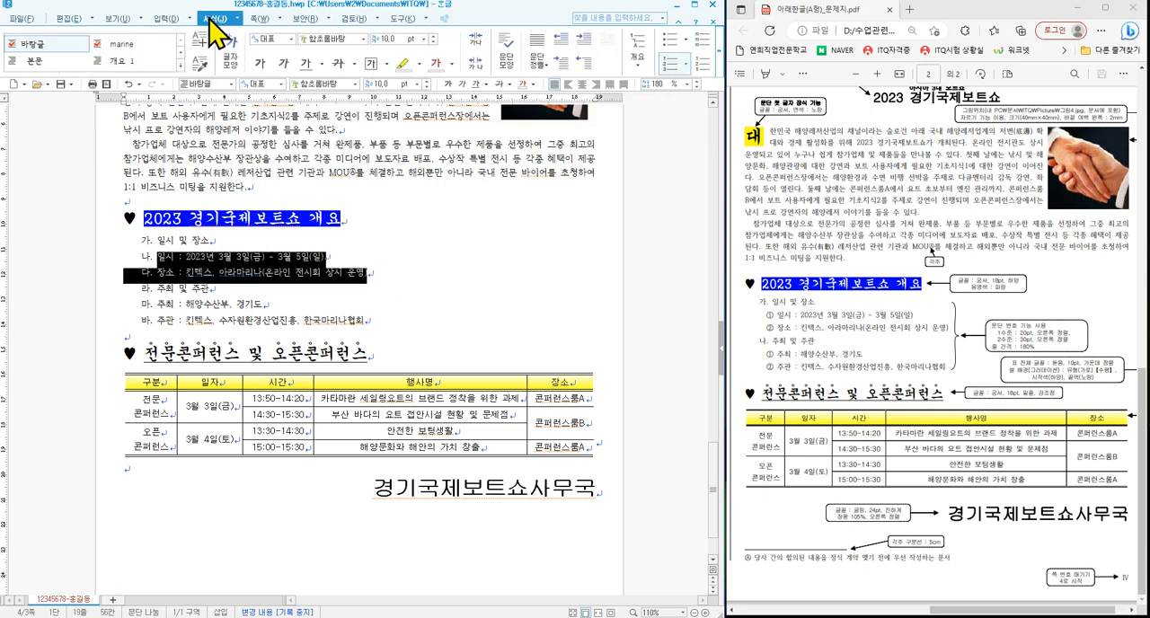
{"action": "left_click", "coordinate": [719, 63]}
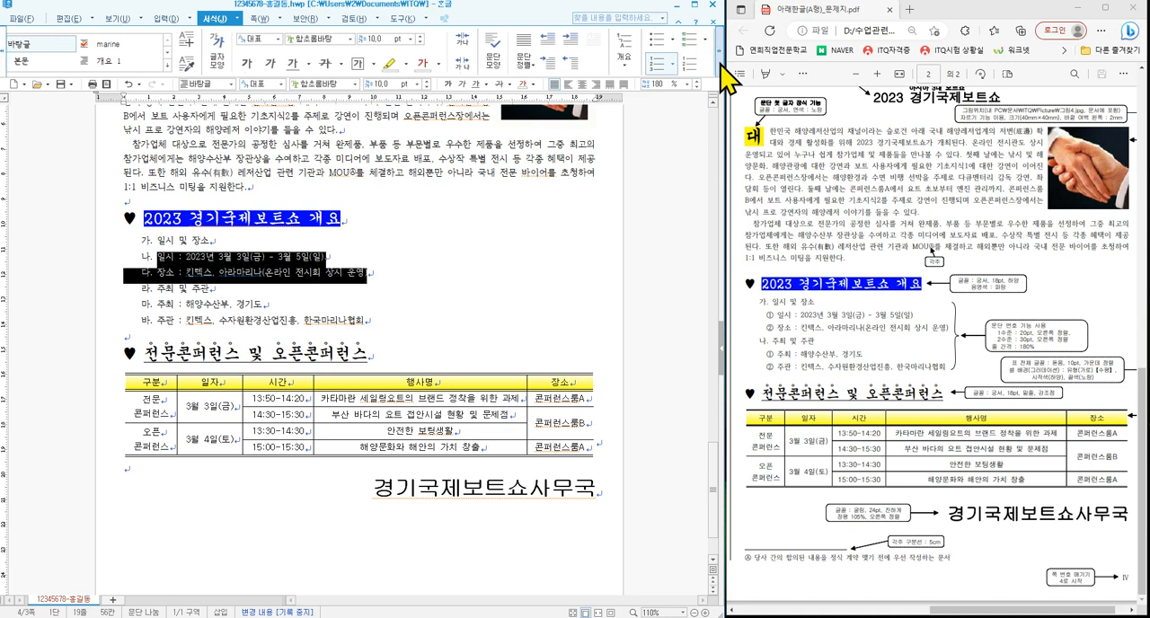
{"action": "left_click", "coordinate": [719, 63]}
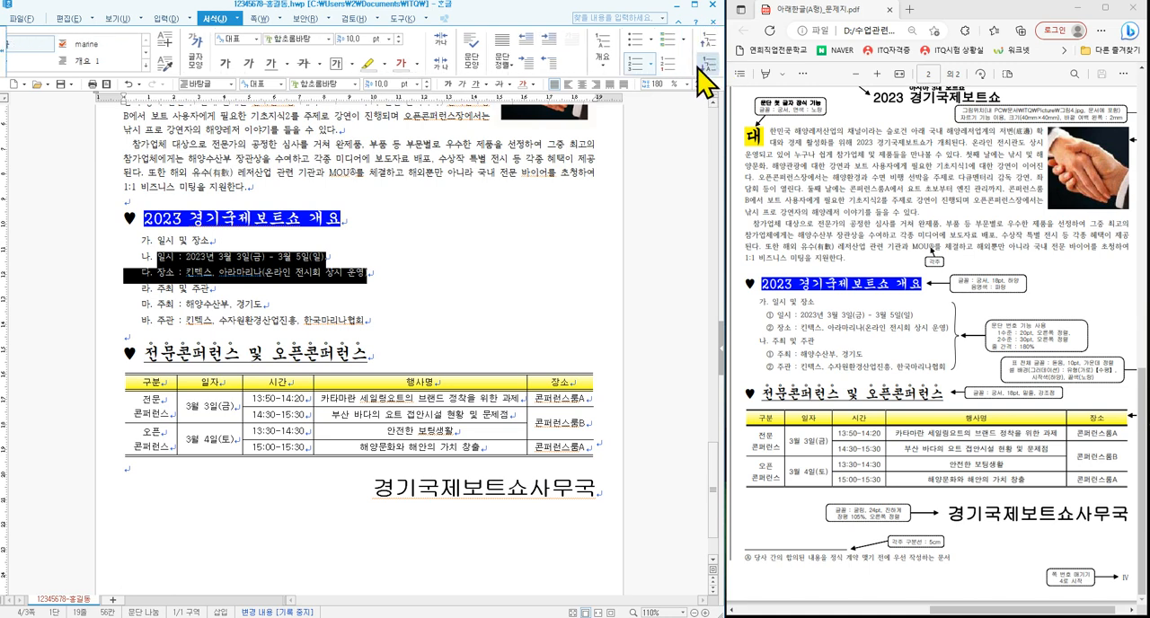
{"action": "left_click", "coordinate": [707, 67]}
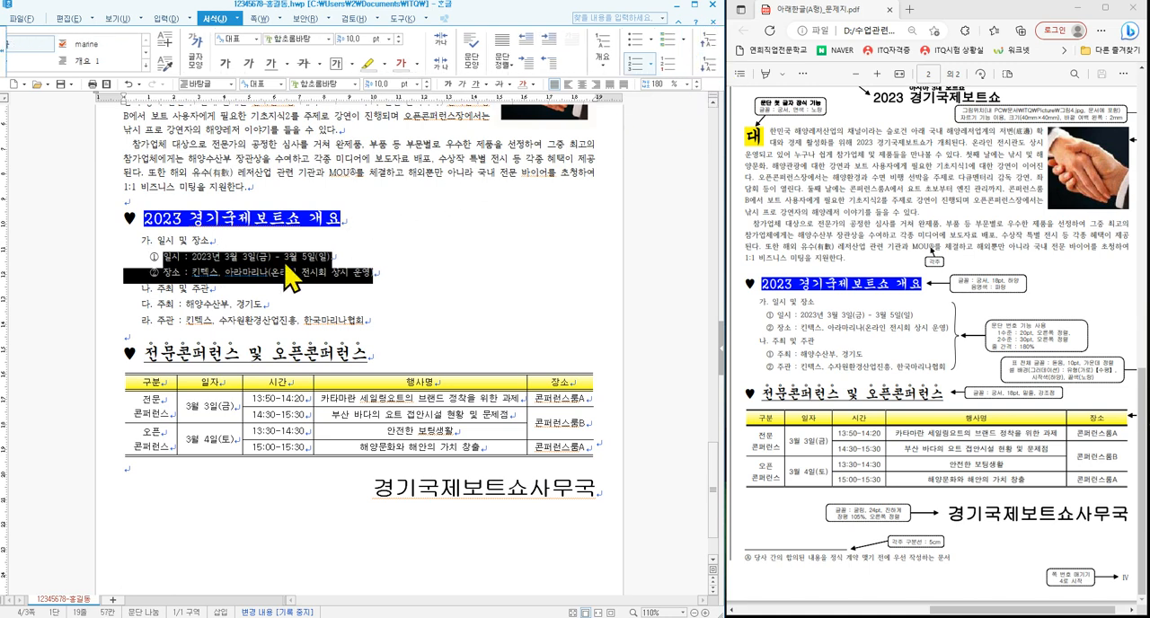
- Lower the '주최' and '주관' lines under '주최 및 주관' to the second numbering level and clear the selection
{"action": "left_click_drag", "start_coordinate": [155, 304], "coordinate": [365, 320]}
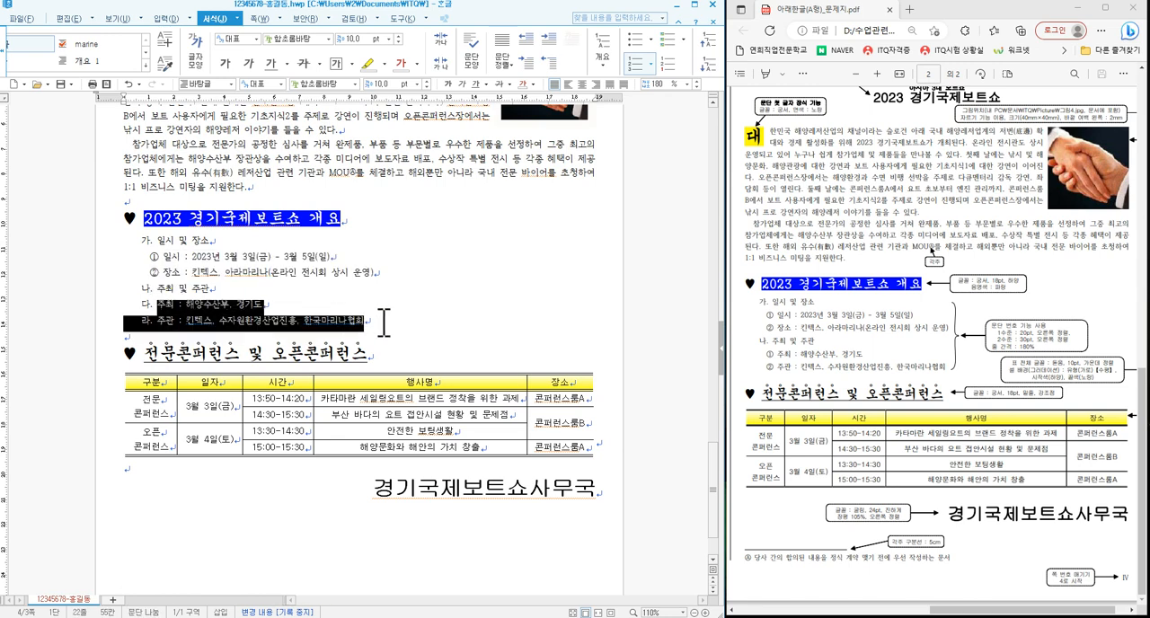
{"action": "left_click", "coordinate": [706, 66]}
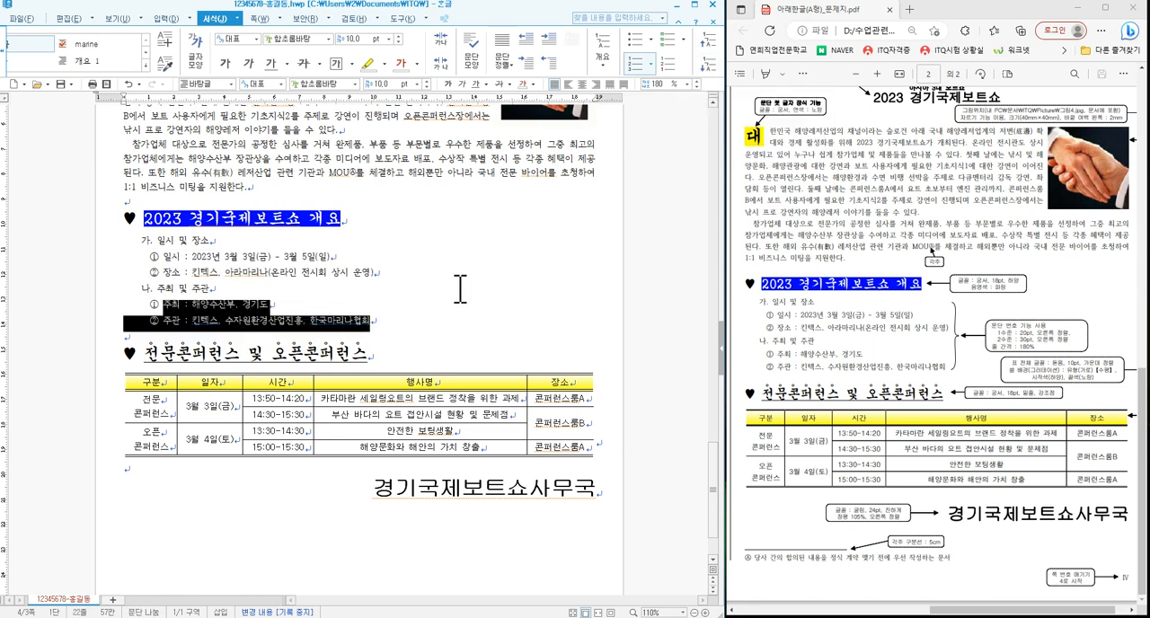
{"action": "left_click", "coordinate": [298, 313]}
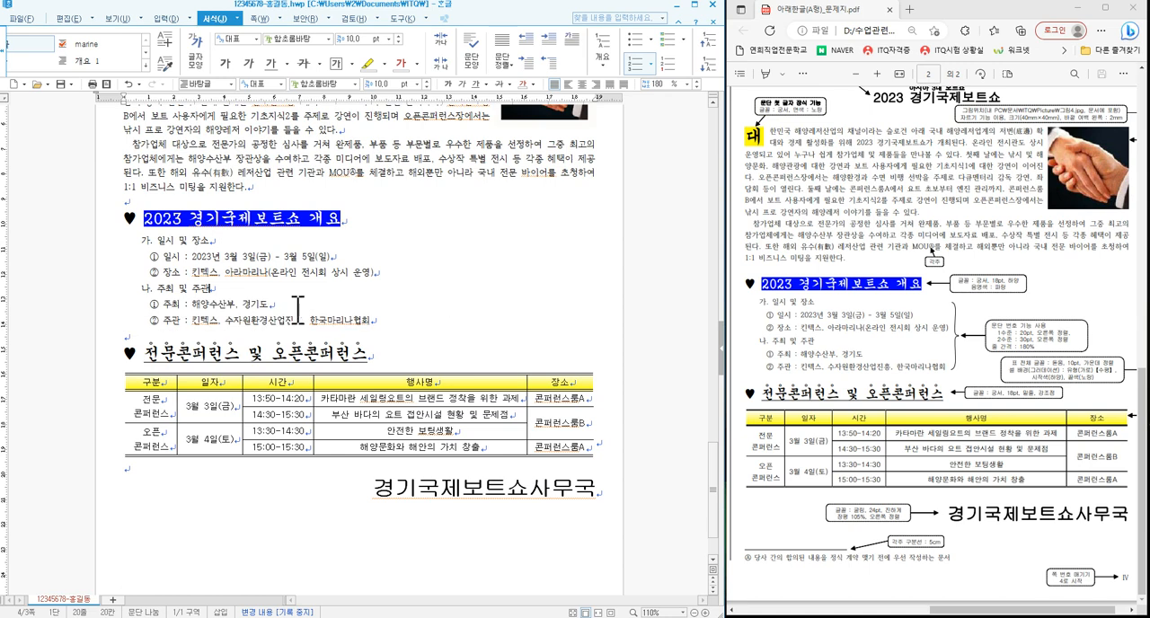
- Review the numbered overview list and the rest of page 3, from the title to the conference table, against the exam sheet
{"action": "left_click", "coordinate": [192, 241]}
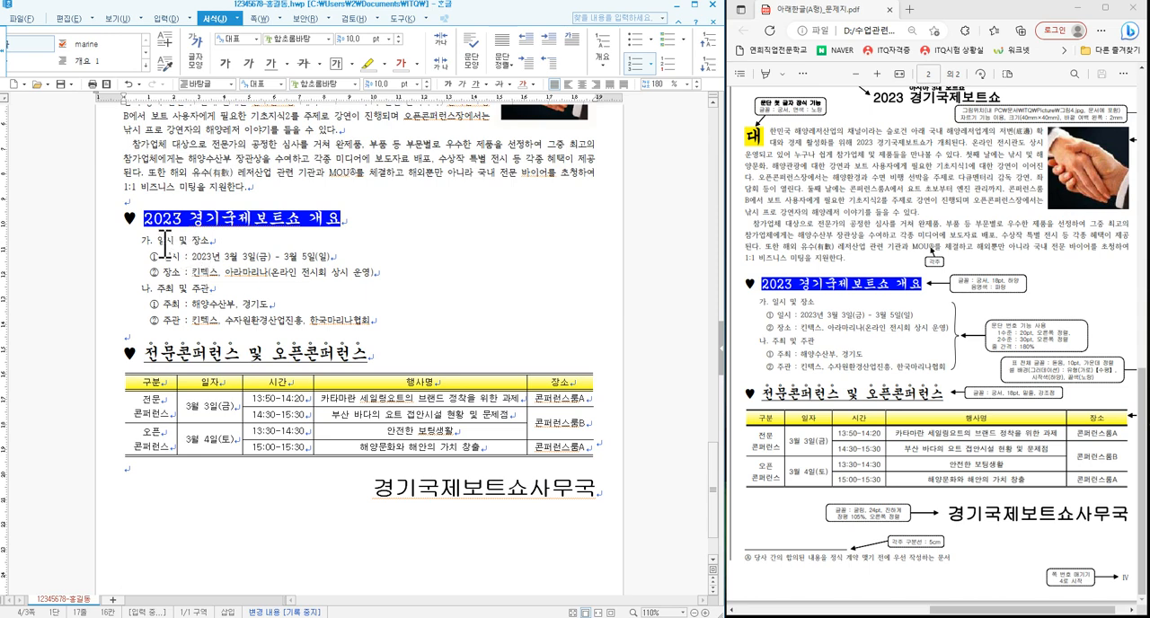
{"action": "left_click", "coordinate": [468, 304]}
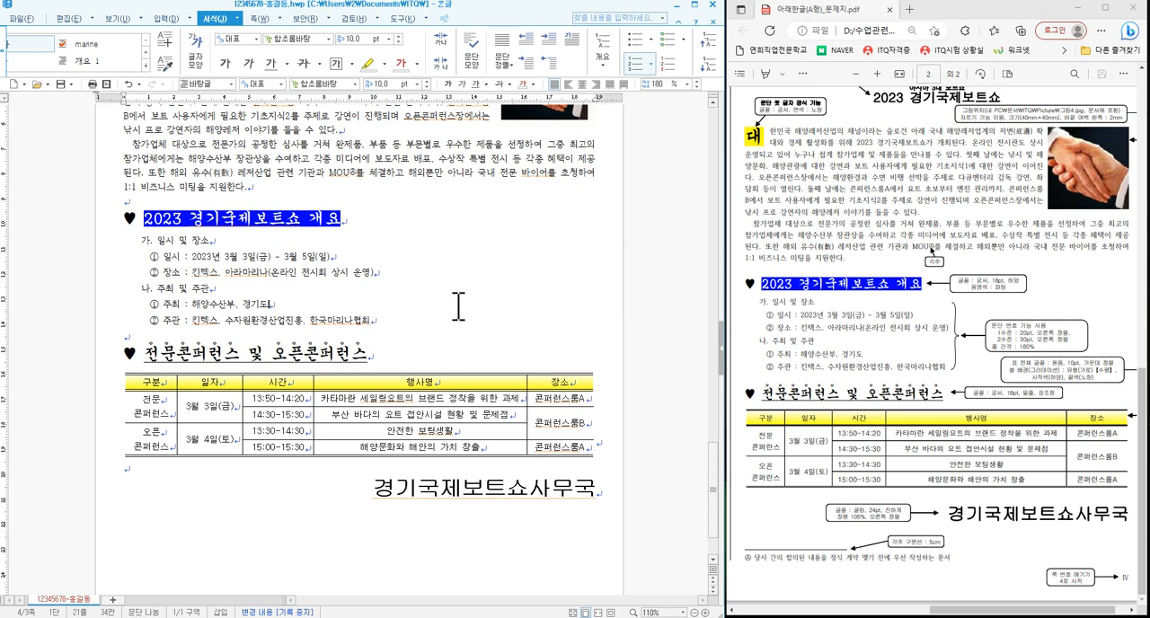
{"action": "scroll", "coordinate": [457, 340], "scroll_direction": "up", "scroll_amount": 3}
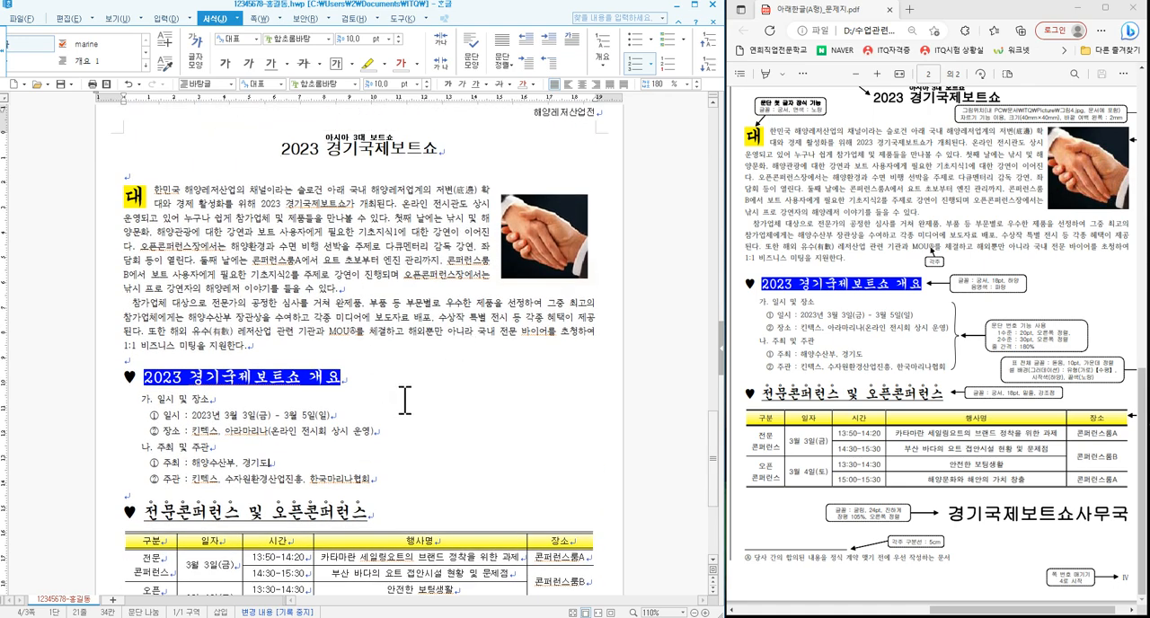
{"action": "scroll", "coordinate": [404, 403], "scroll_direction": "down", "scroll_amount": 5}
{"action": "scroll", "coordinate": [408, 407], "scroll_direction": "up", "scroll_amount": 3}
{"action": "scroll", "coordinate": [408, 405], "scroll_direction": "up", "scroll_amount": 2}
{"action": "scroll", "coordinate": [407, 509], "scroll_direction": "down", "scroll_amount": 2}
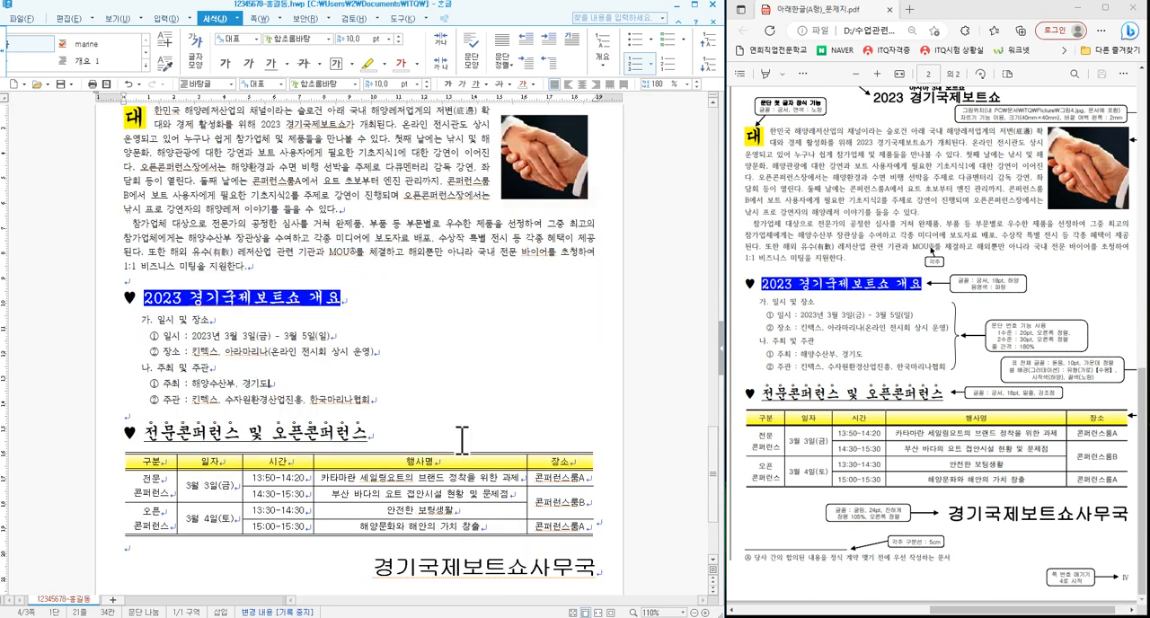
{"action": "scroll", "coordinate": [462, 442], "scroll_direction": "up", "scroll_amount": 2}
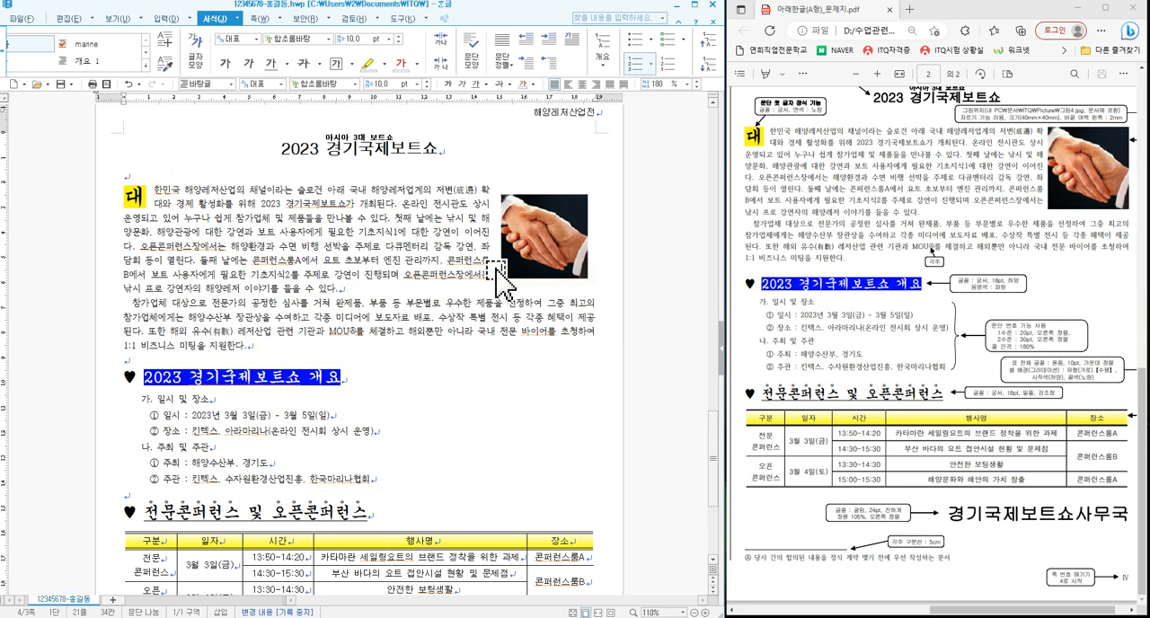
{"action": "scroll", "coordinate": [493, 415], "scroll_direction": "down", "scroll_amount": 2}
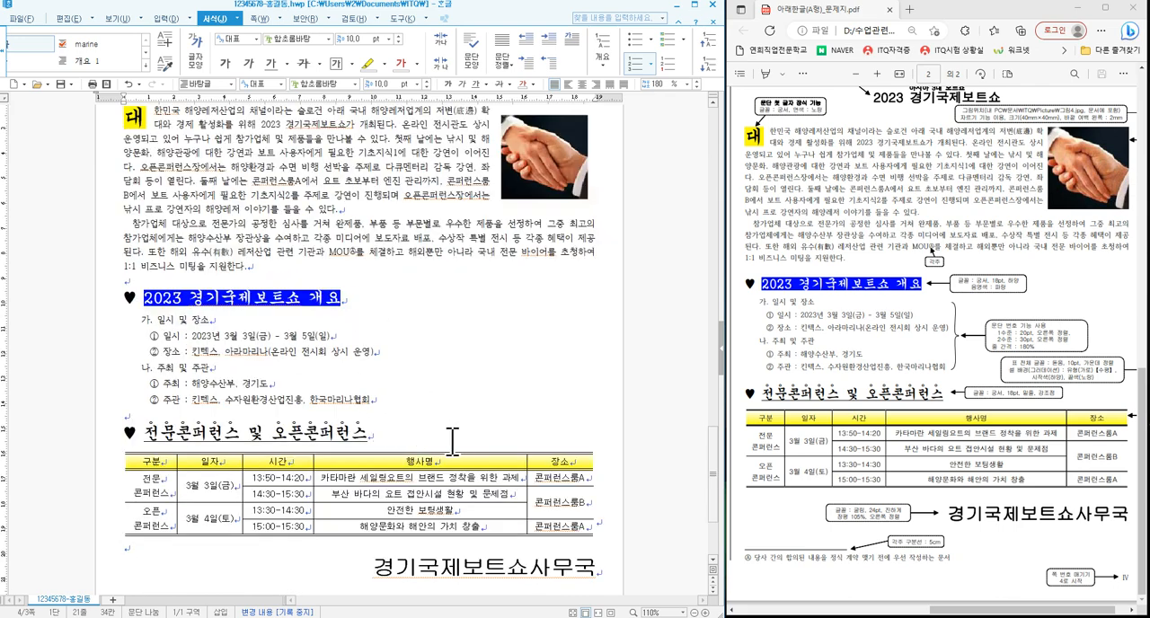
{"action": "scroll", "coordinate": [451, 438], "scroll_direction": "up", "scroll_amount": 4}
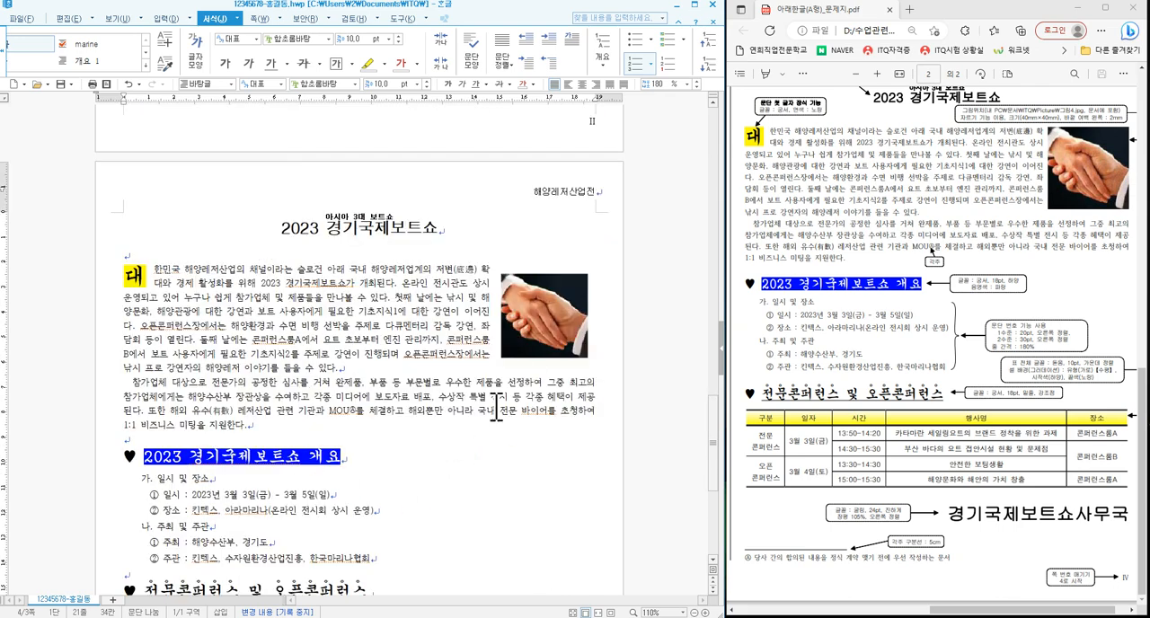